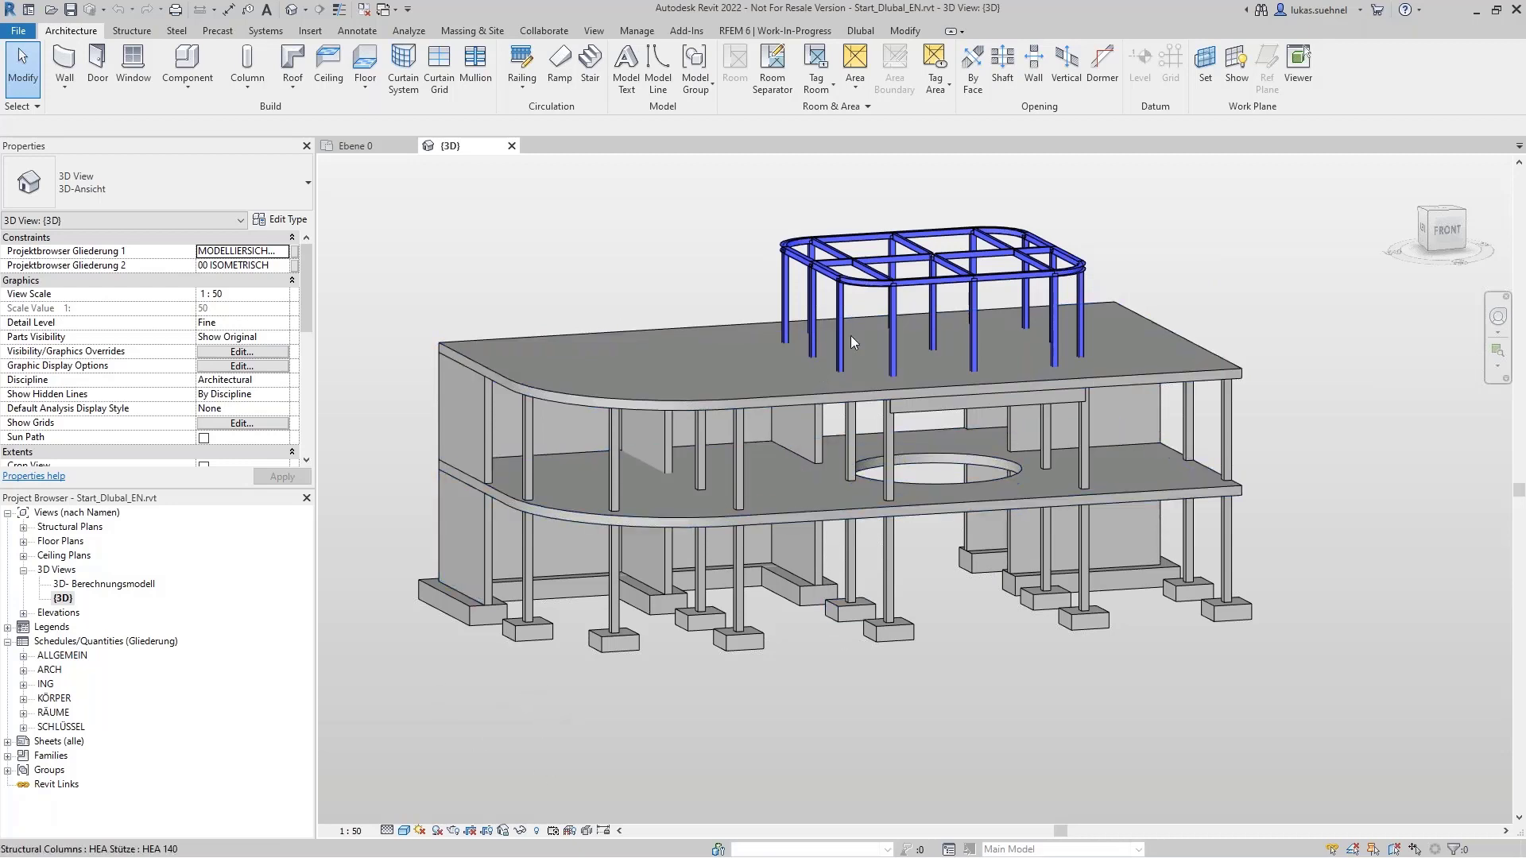
Select the 200 x 200 concrete column on the upper storey at the rounded corner of the building
middle_click_drag(966, 687, 944, 547, "shift")
scroll(908, 378, "up", 6)
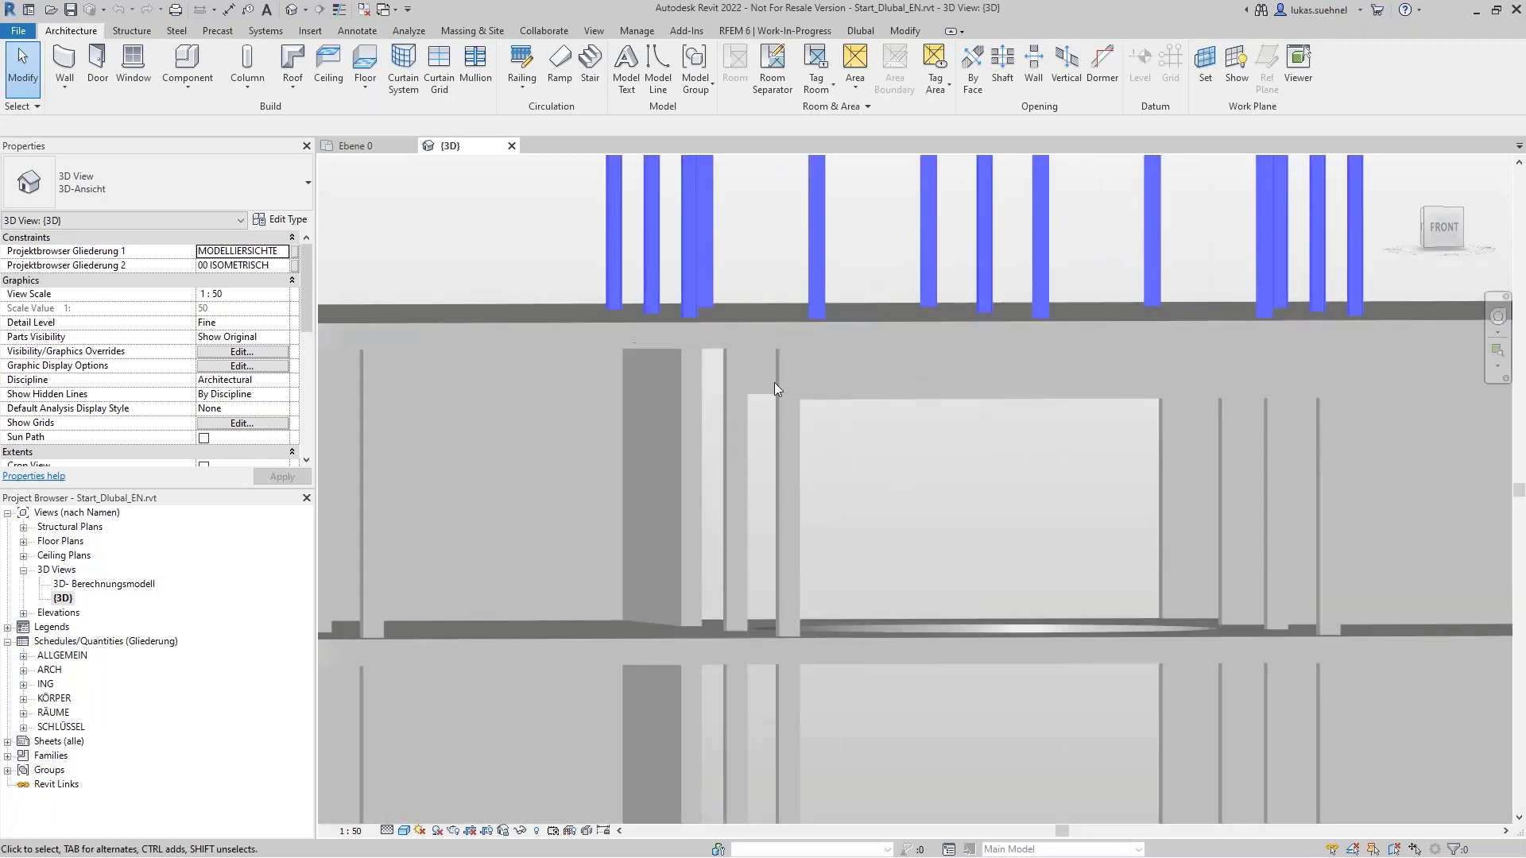
scroll(861, 436, "down", 3)
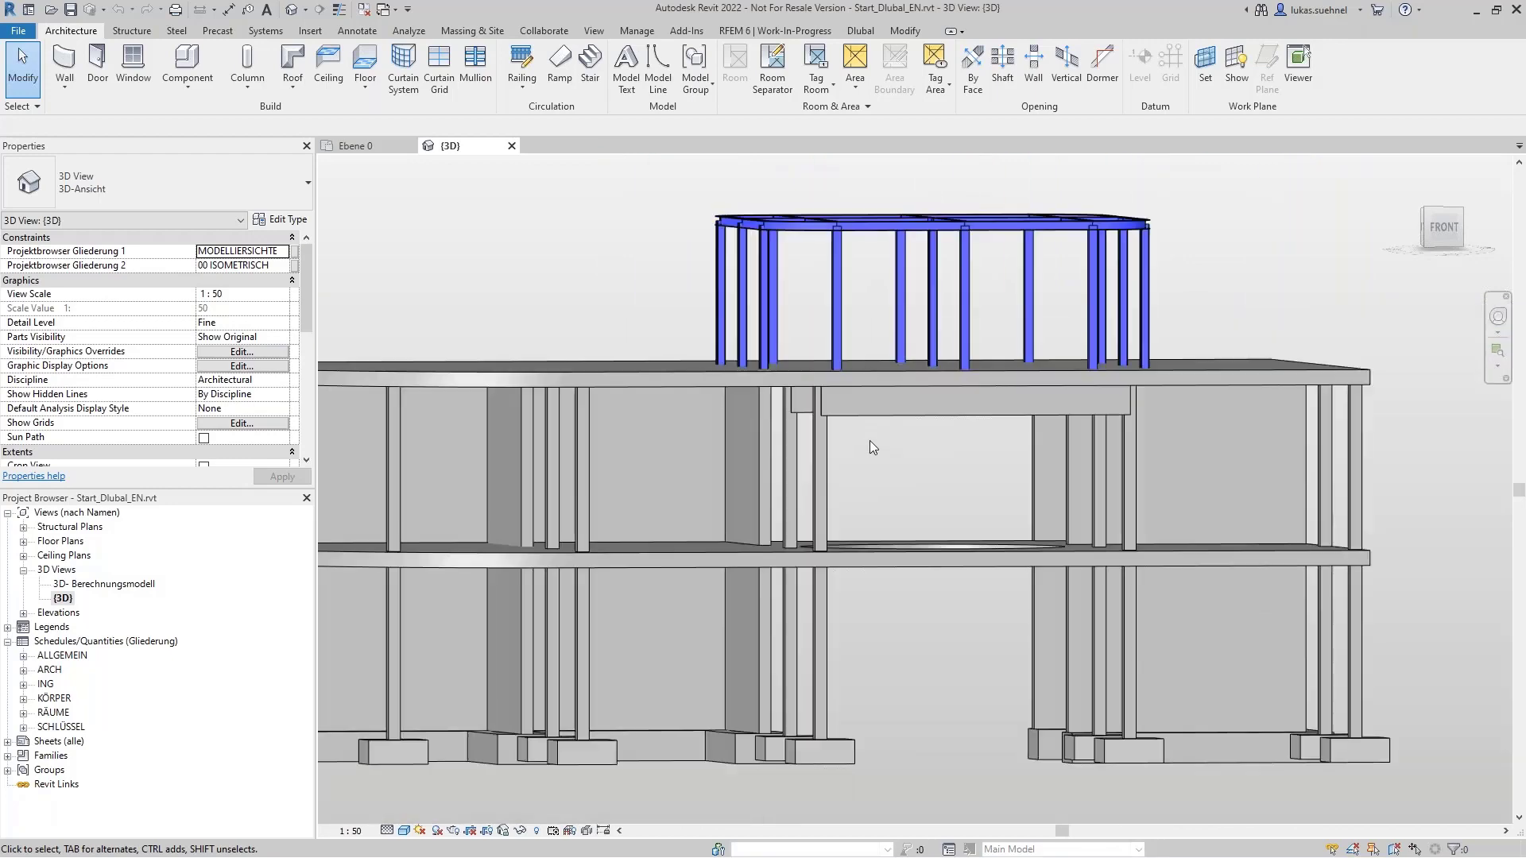
scroll(942, 570, "down", 2)
mouse_move(928, 593)
middle_mouse_down("shift")
mouse_move(971, 671)
mouse_move(932, 575)
mouse_move(938, 694)
mouse_move(906, 613)
middle_mouse_up("shift")
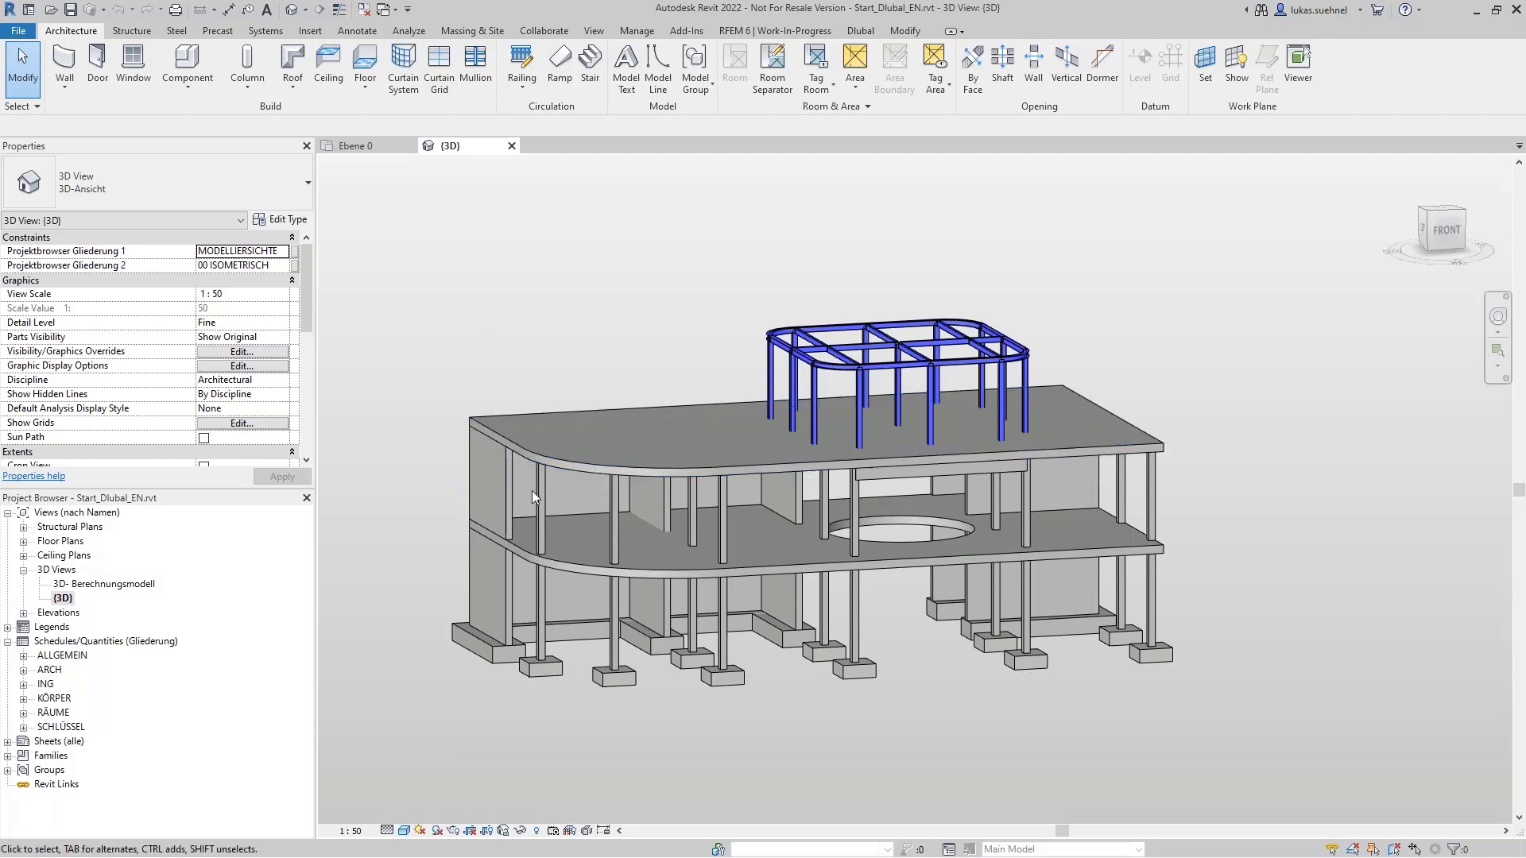
left_click(554, 566)
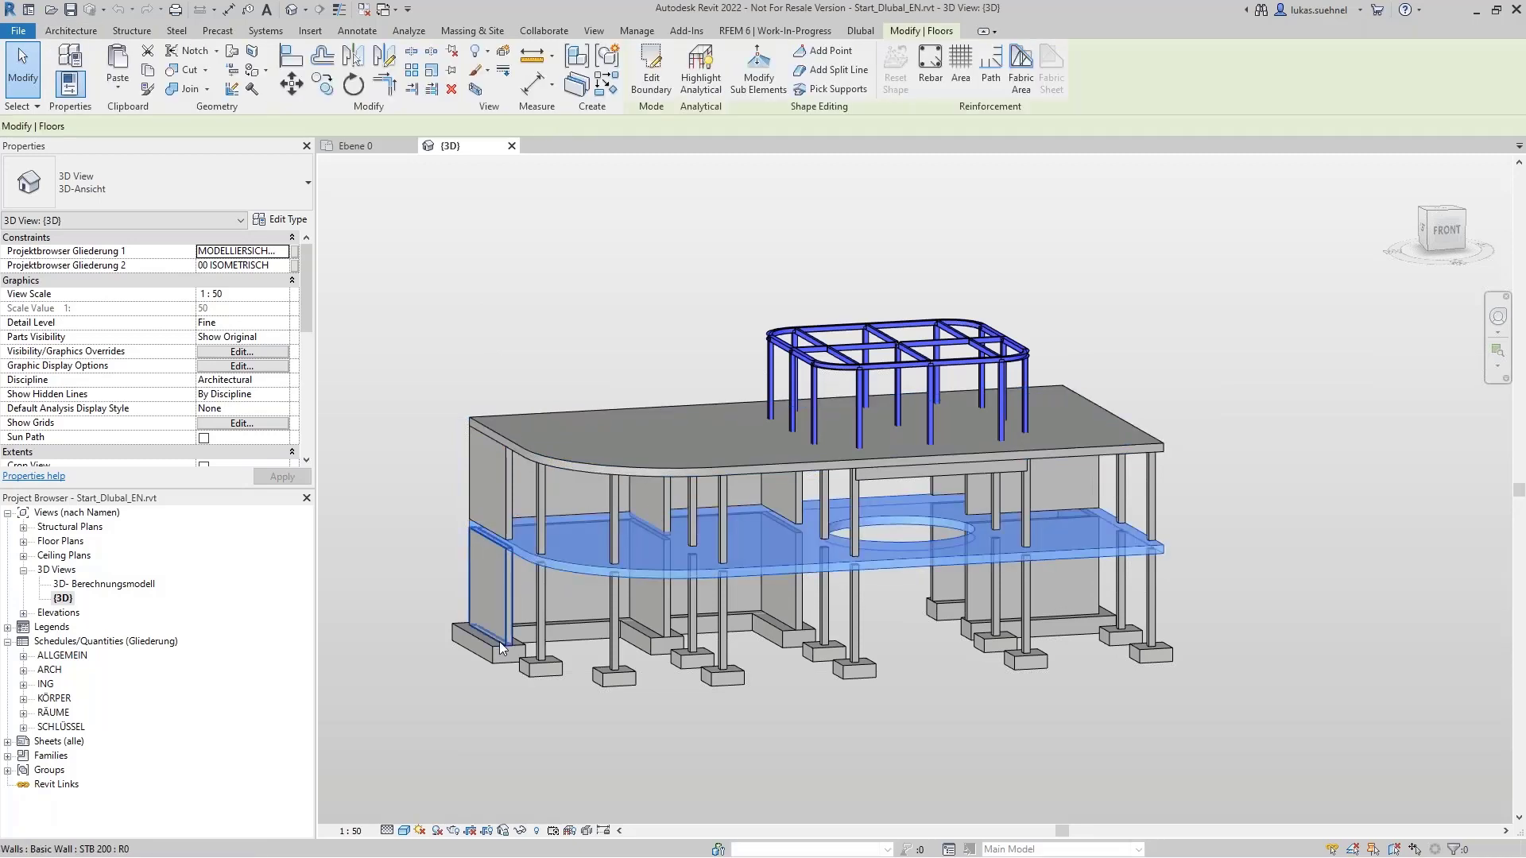
left_click(543, 518)
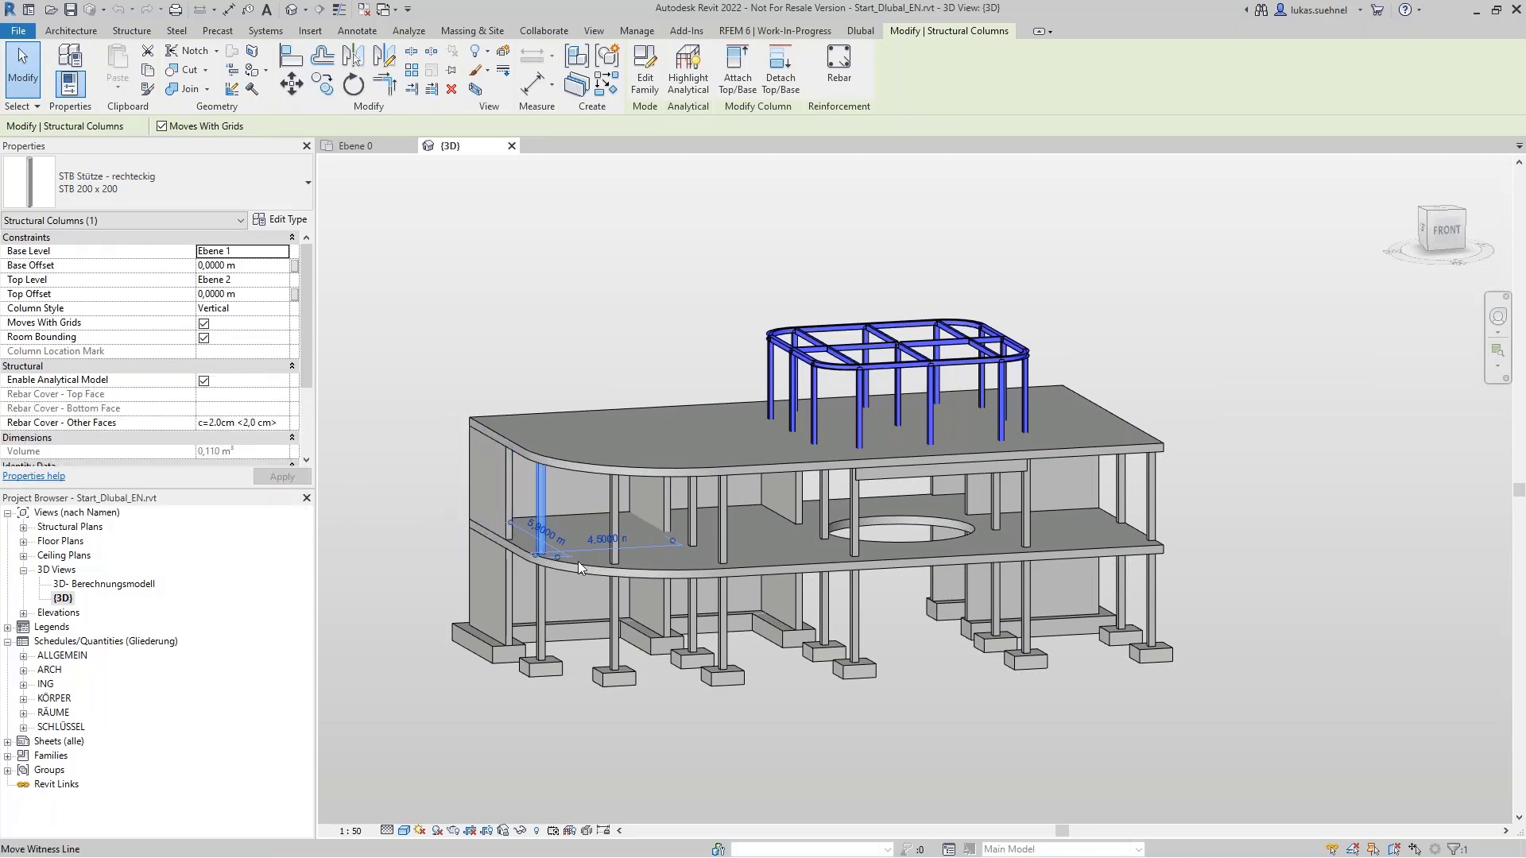
Examine how the selected corner column meets the slabs above and below it, and clear the selection
scroll(480, 527, "up", 3)
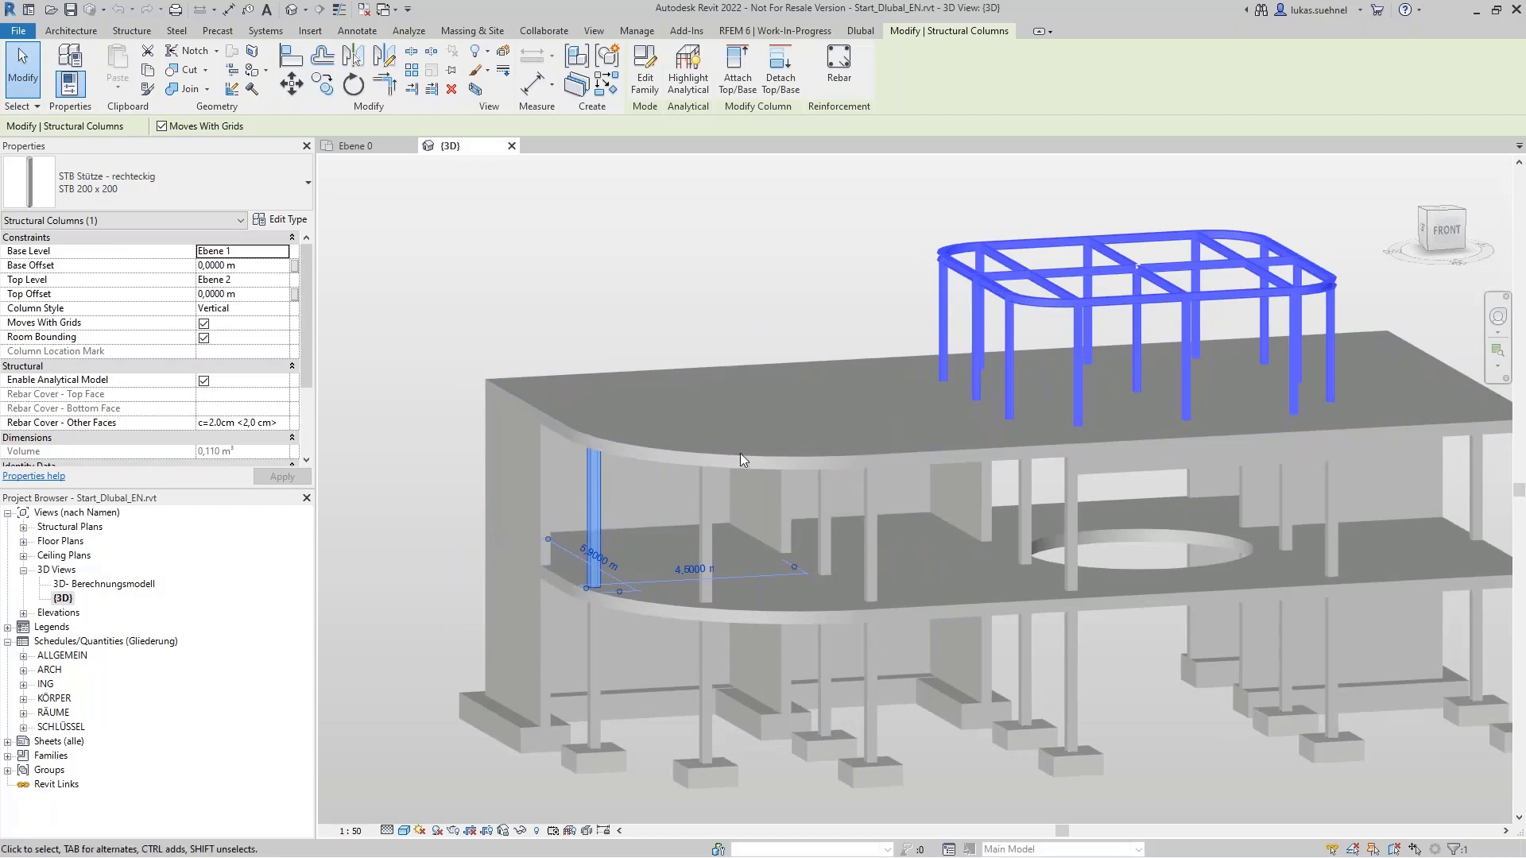
scroll(694, 592, "up", 2)
scroll(612, 561, "up", 4)
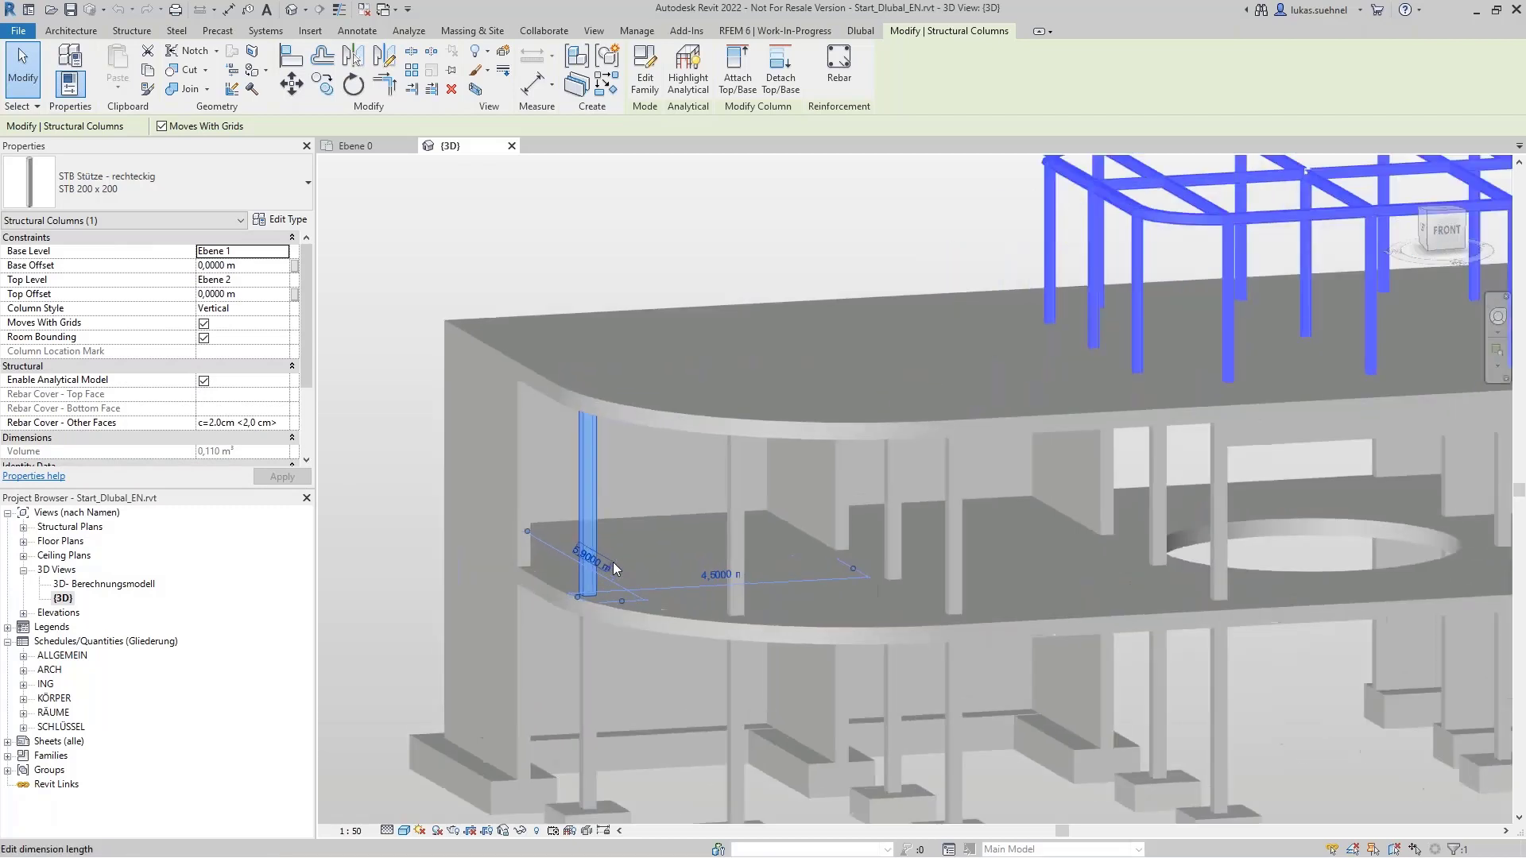
scroll(612, 561, "up", 2)
scroll(606, 432, "up", 1)
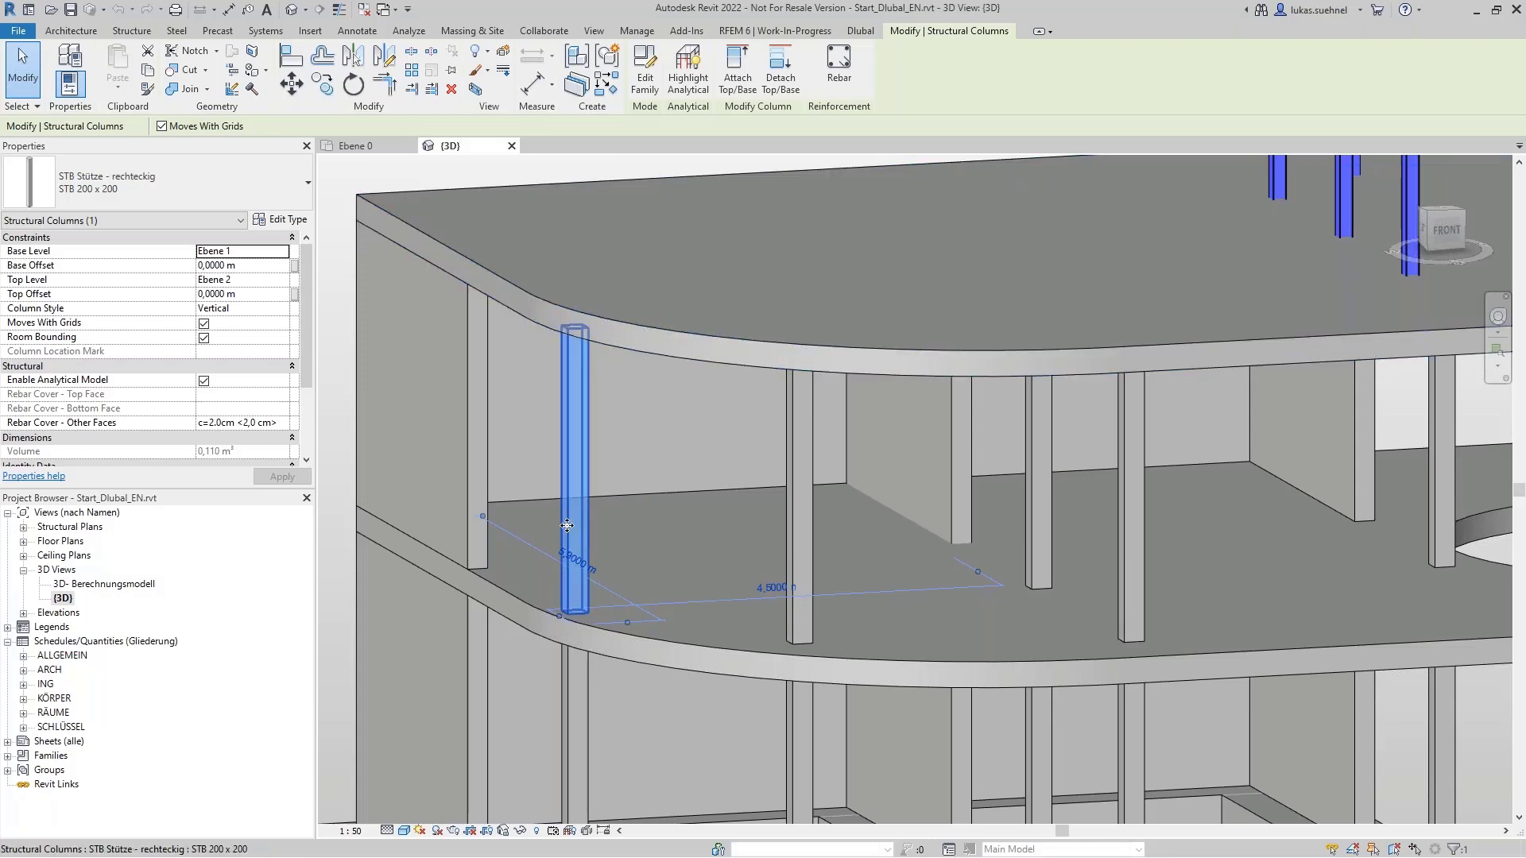
middle_click_drag(574, 521, 570, 538, "shift")
scroll(470, 382, "down", 5)
middle_click_drag(470, 381, 472, 355, "shift")
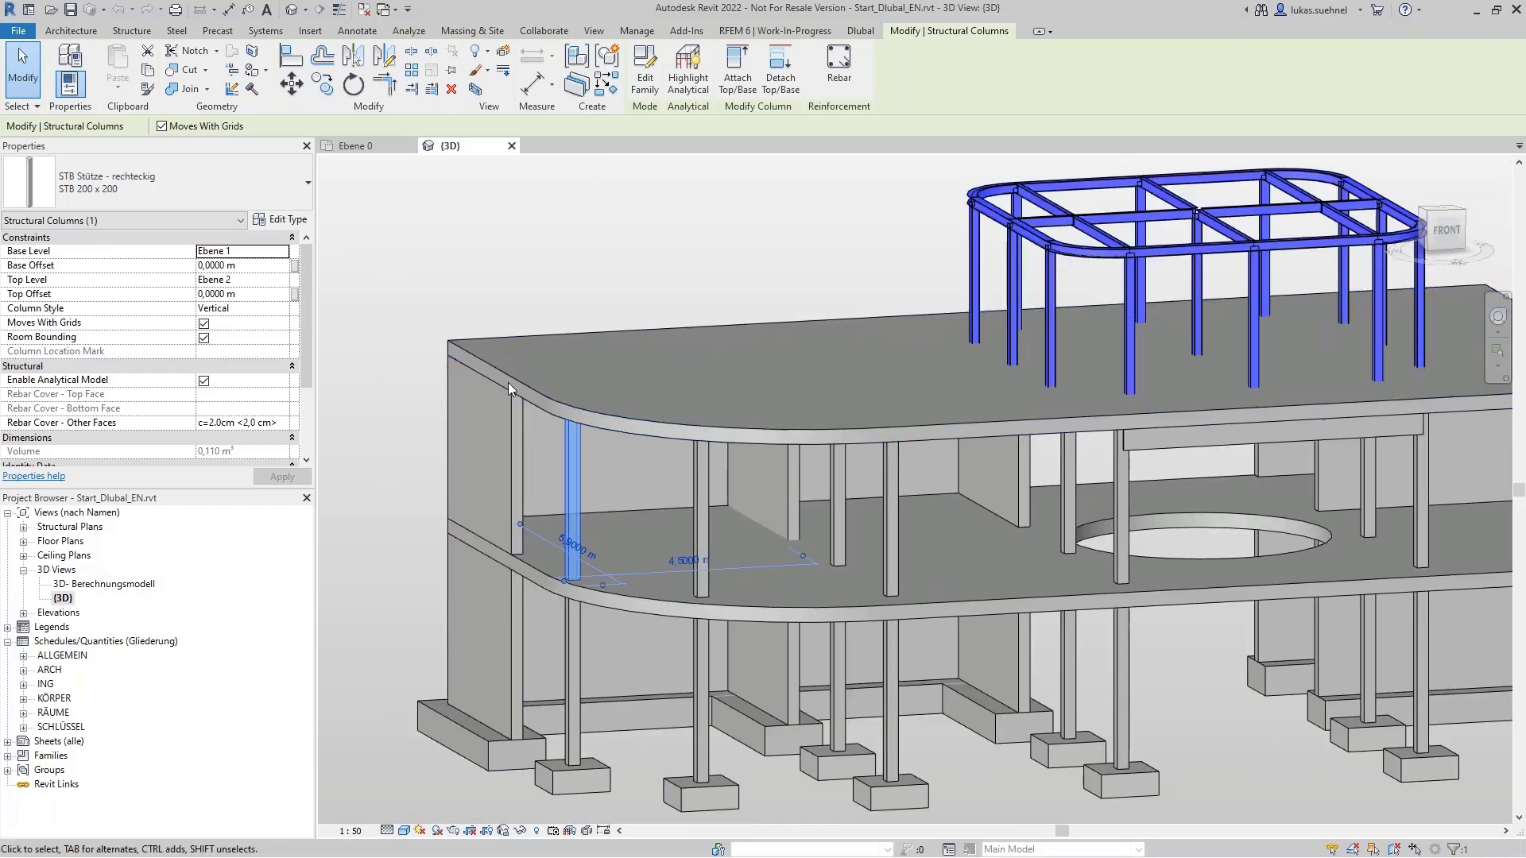
left_click(376, 527)
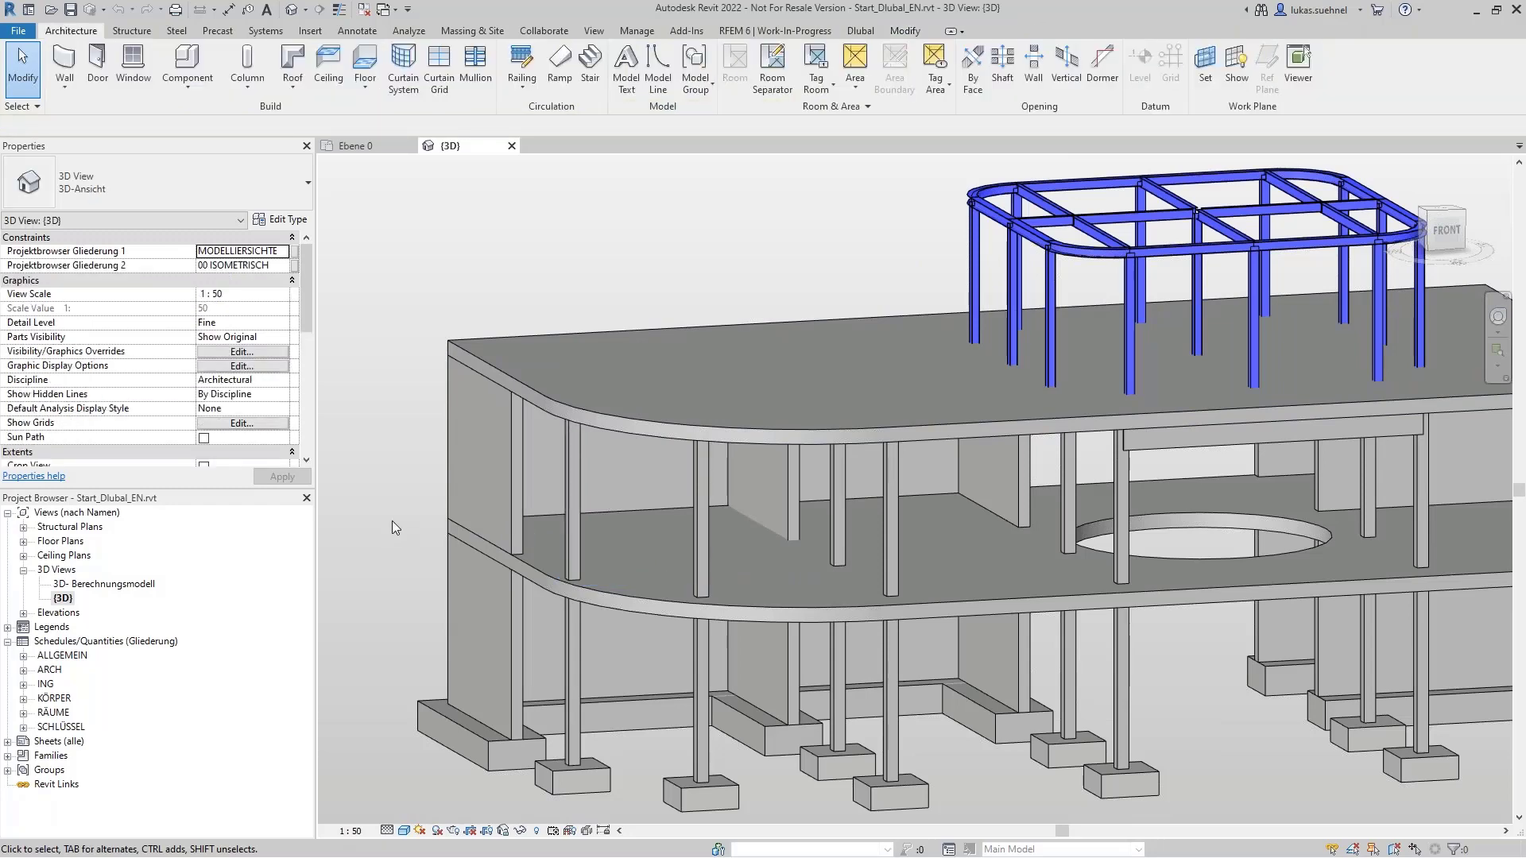
Show the Analytical Columns properties of the upper-storey corner column, seen from the front beneath the roof slab
key("f")
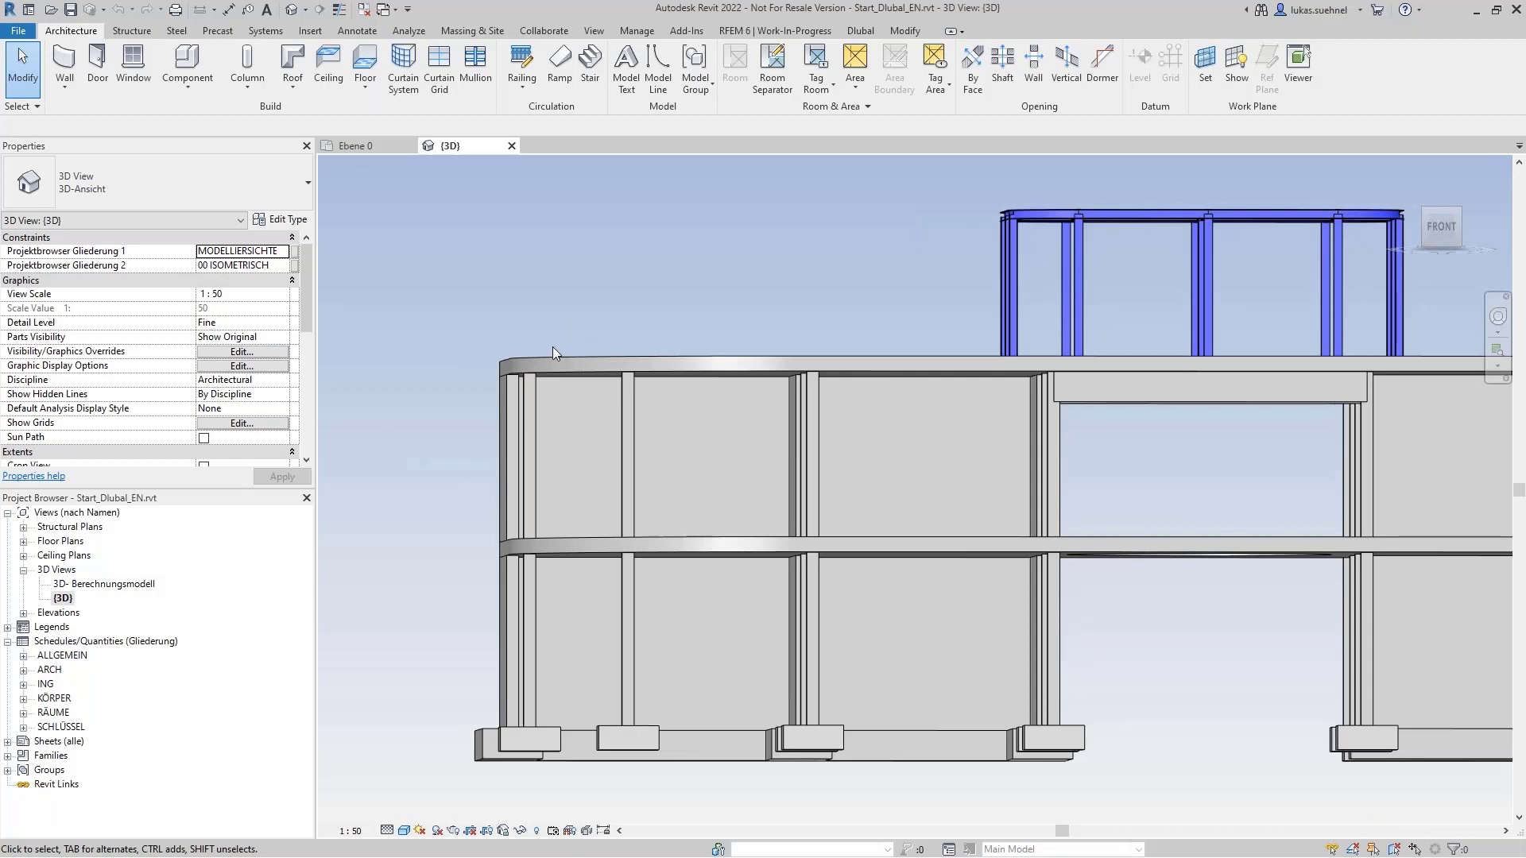
scroll(552, 346, "up", 5)
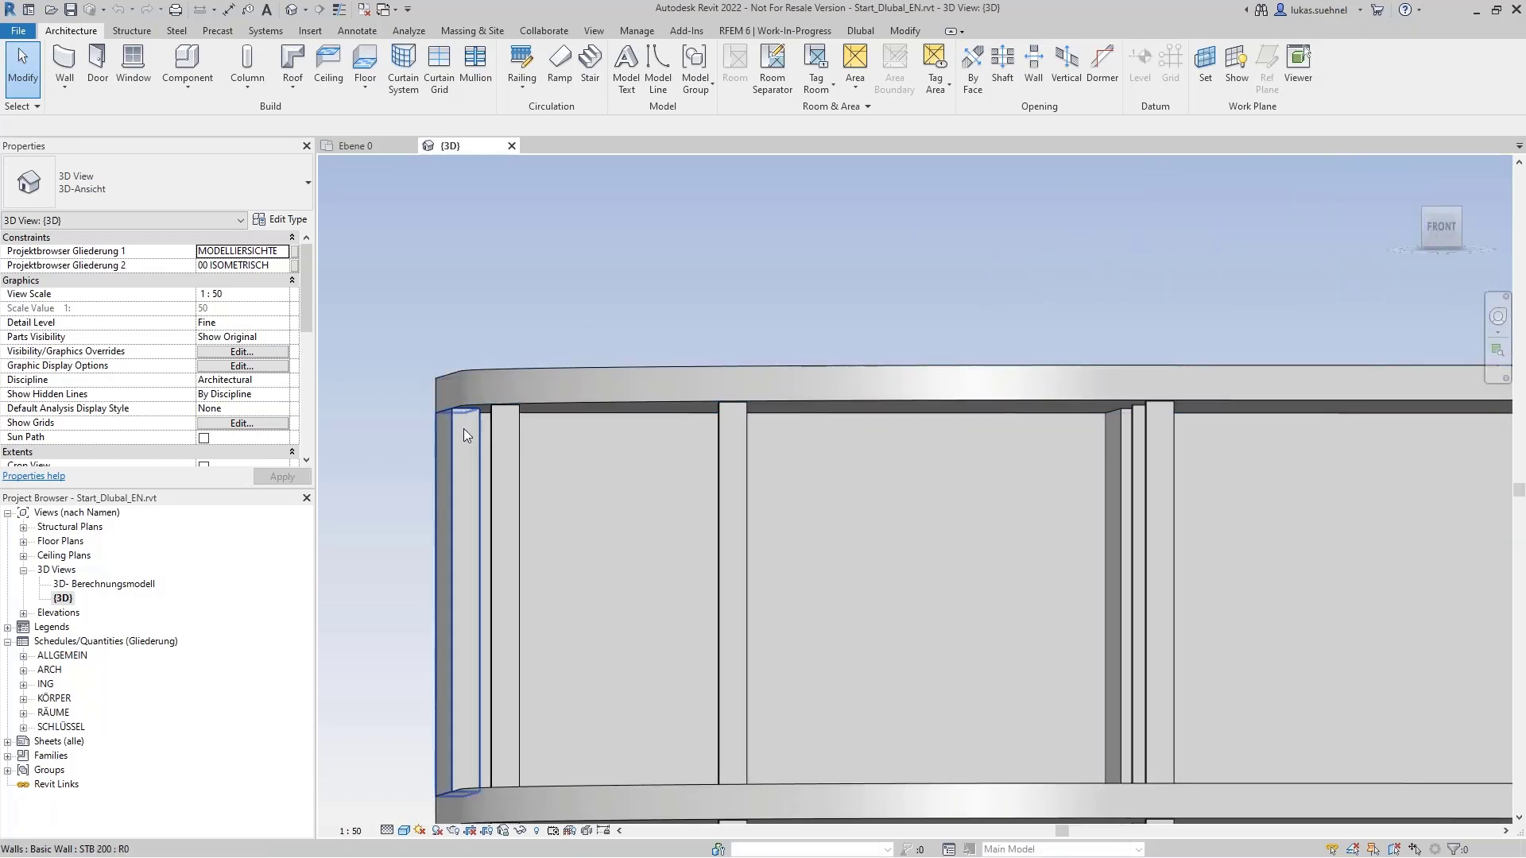
scroll(477, 407, "up", 3)
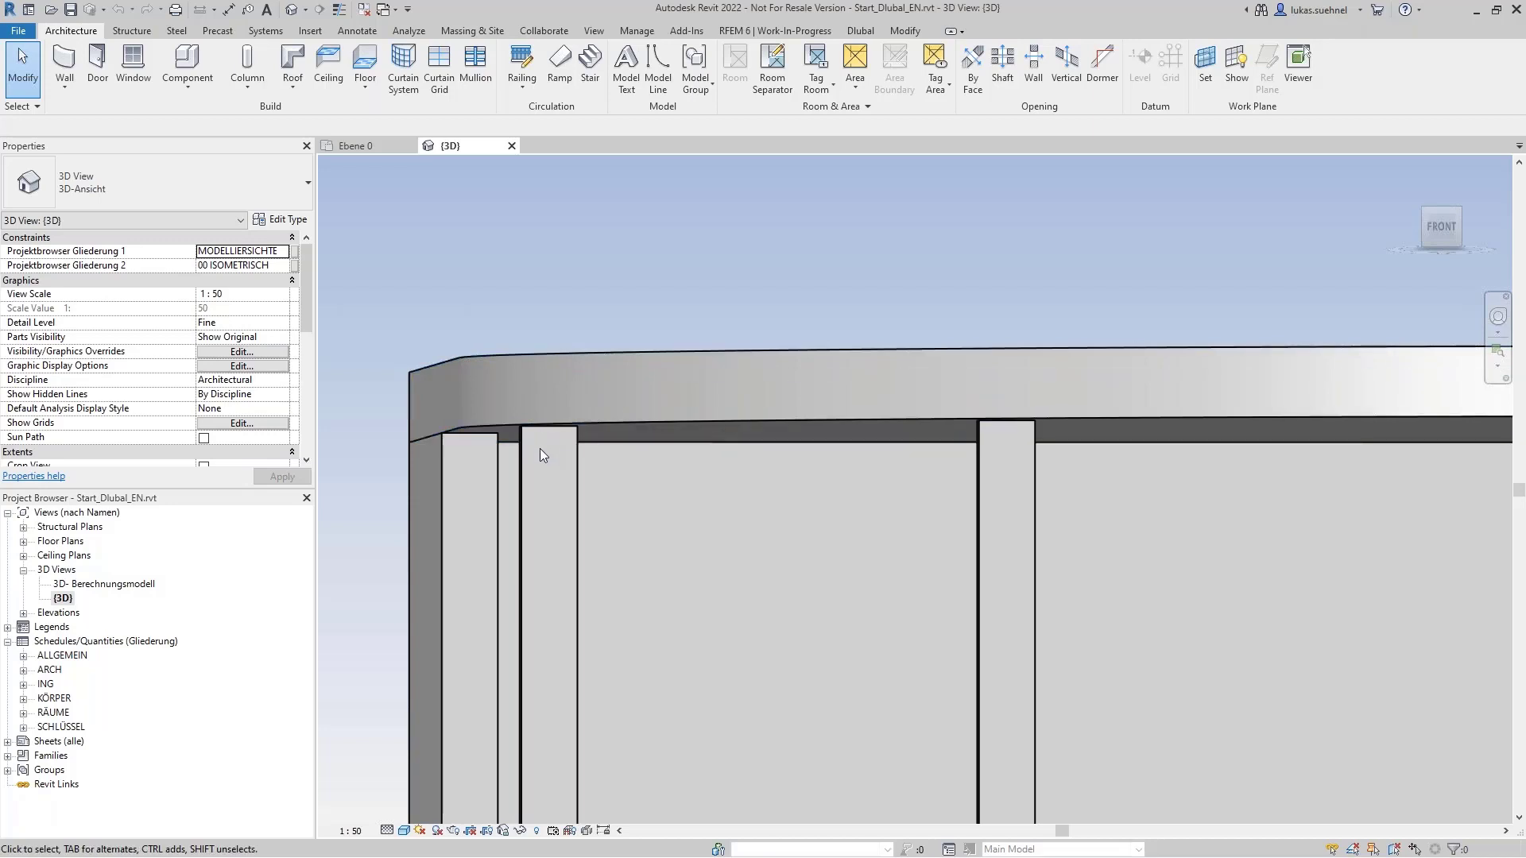
scroll(517, 413, "down", 2)
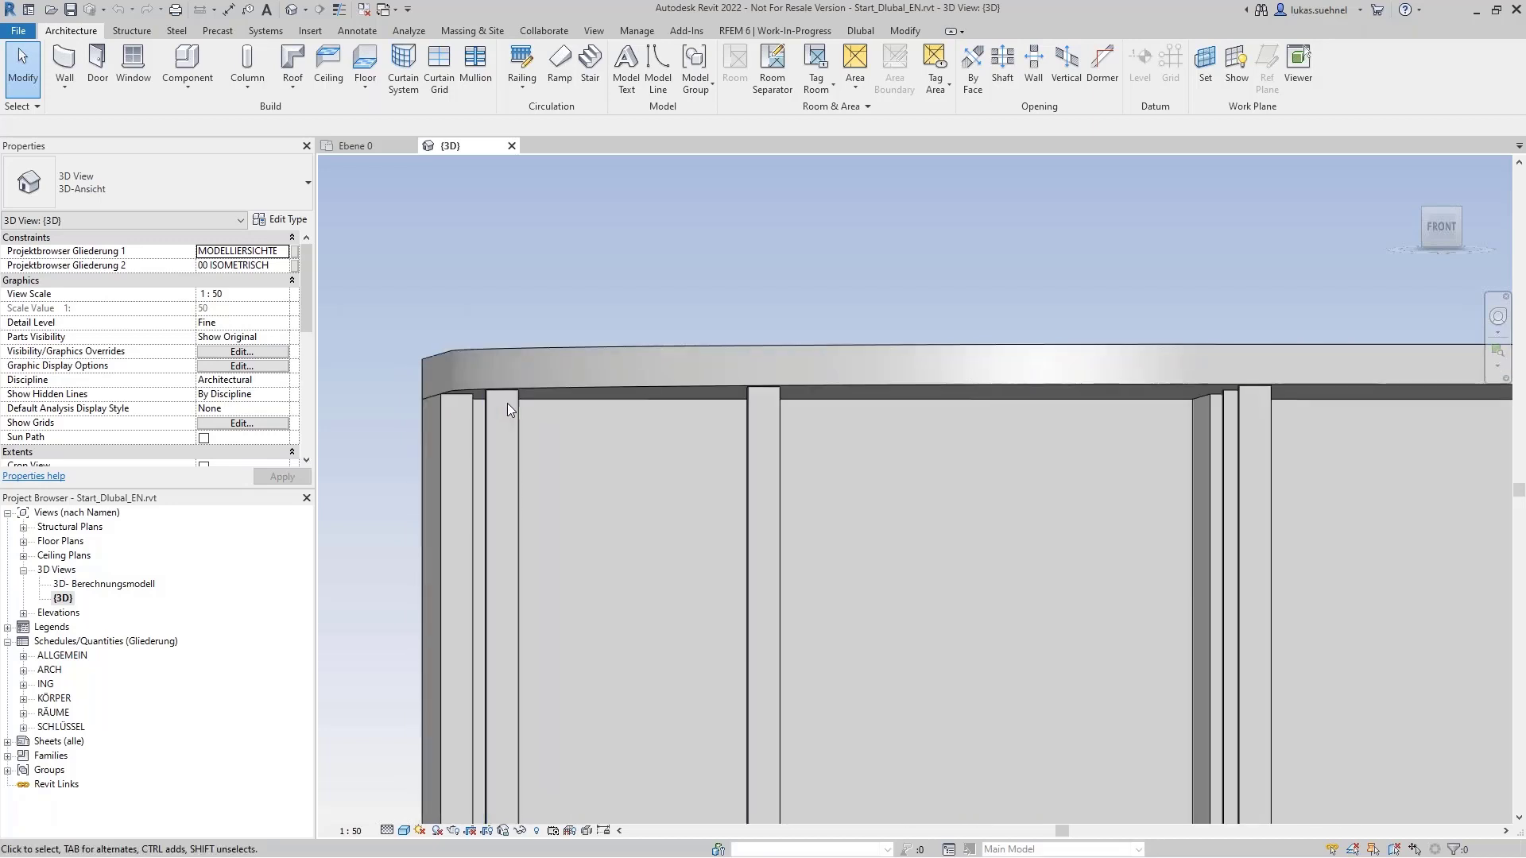
left_click(517, 423)
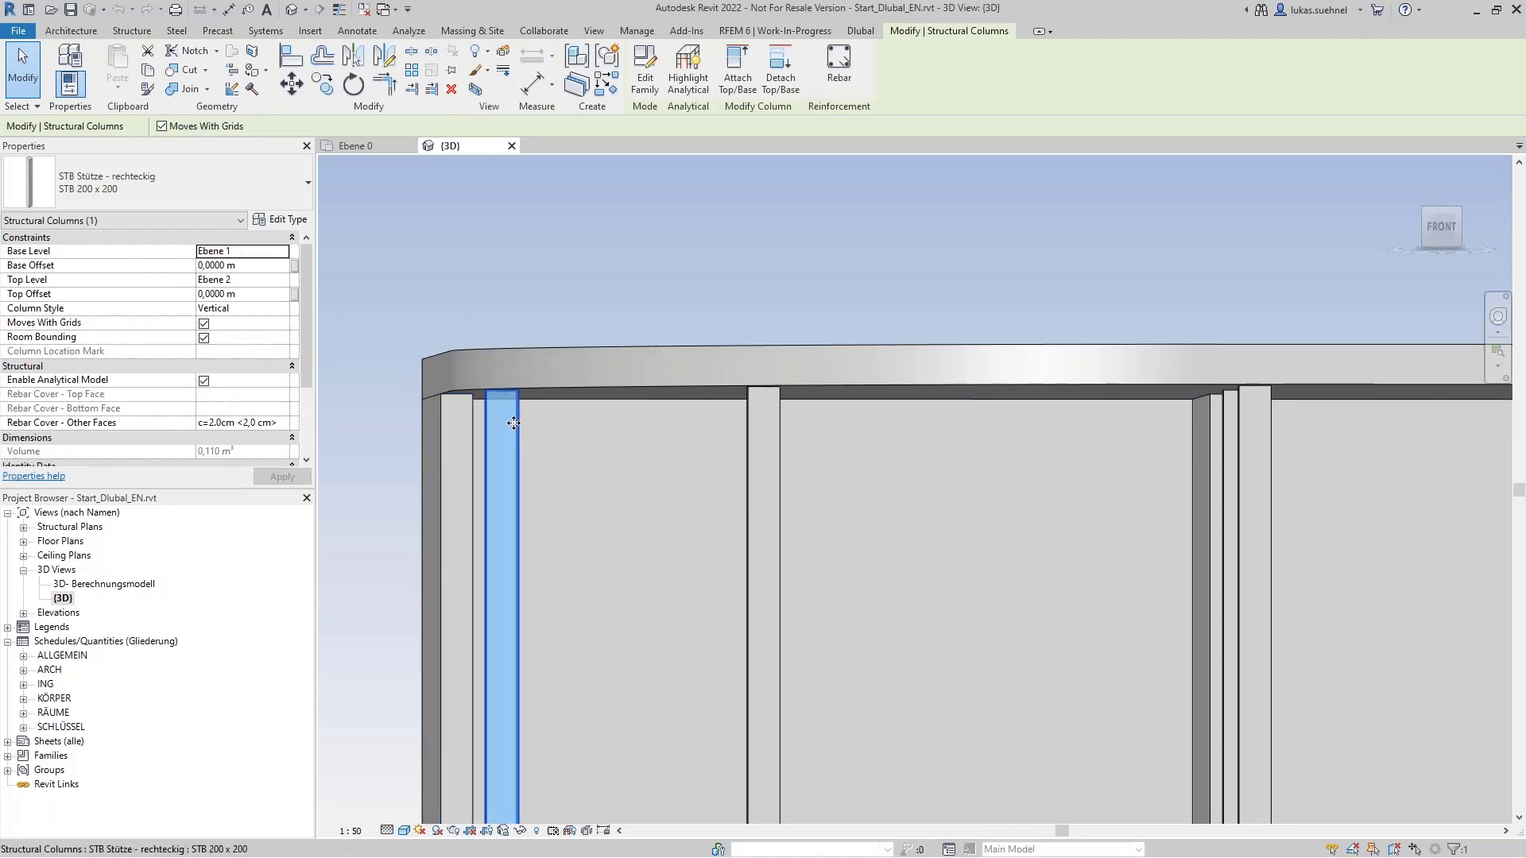
left_click(98, 221)
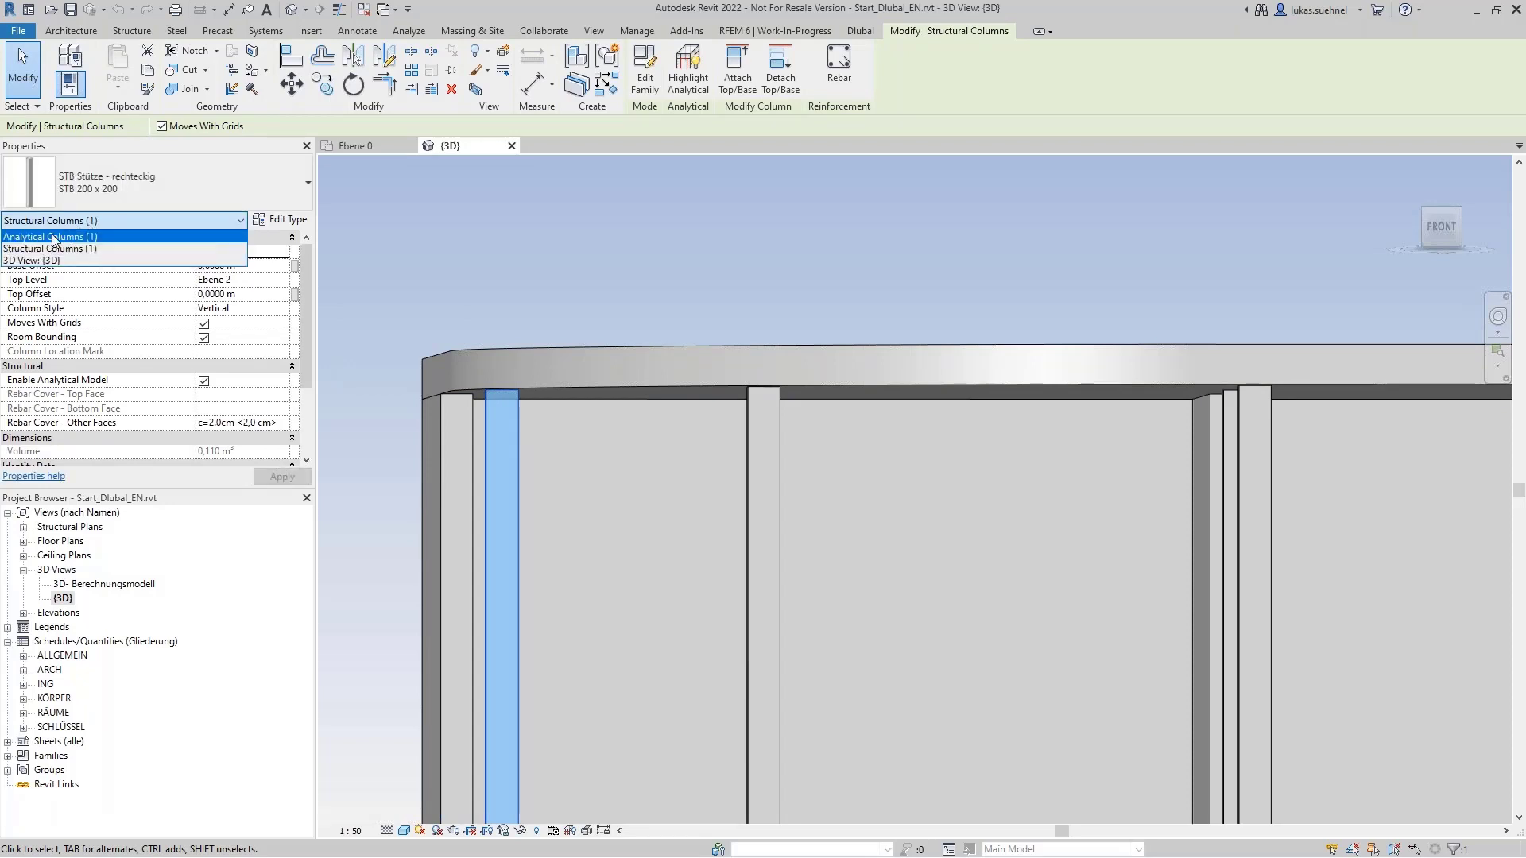
left_click(38, 238)
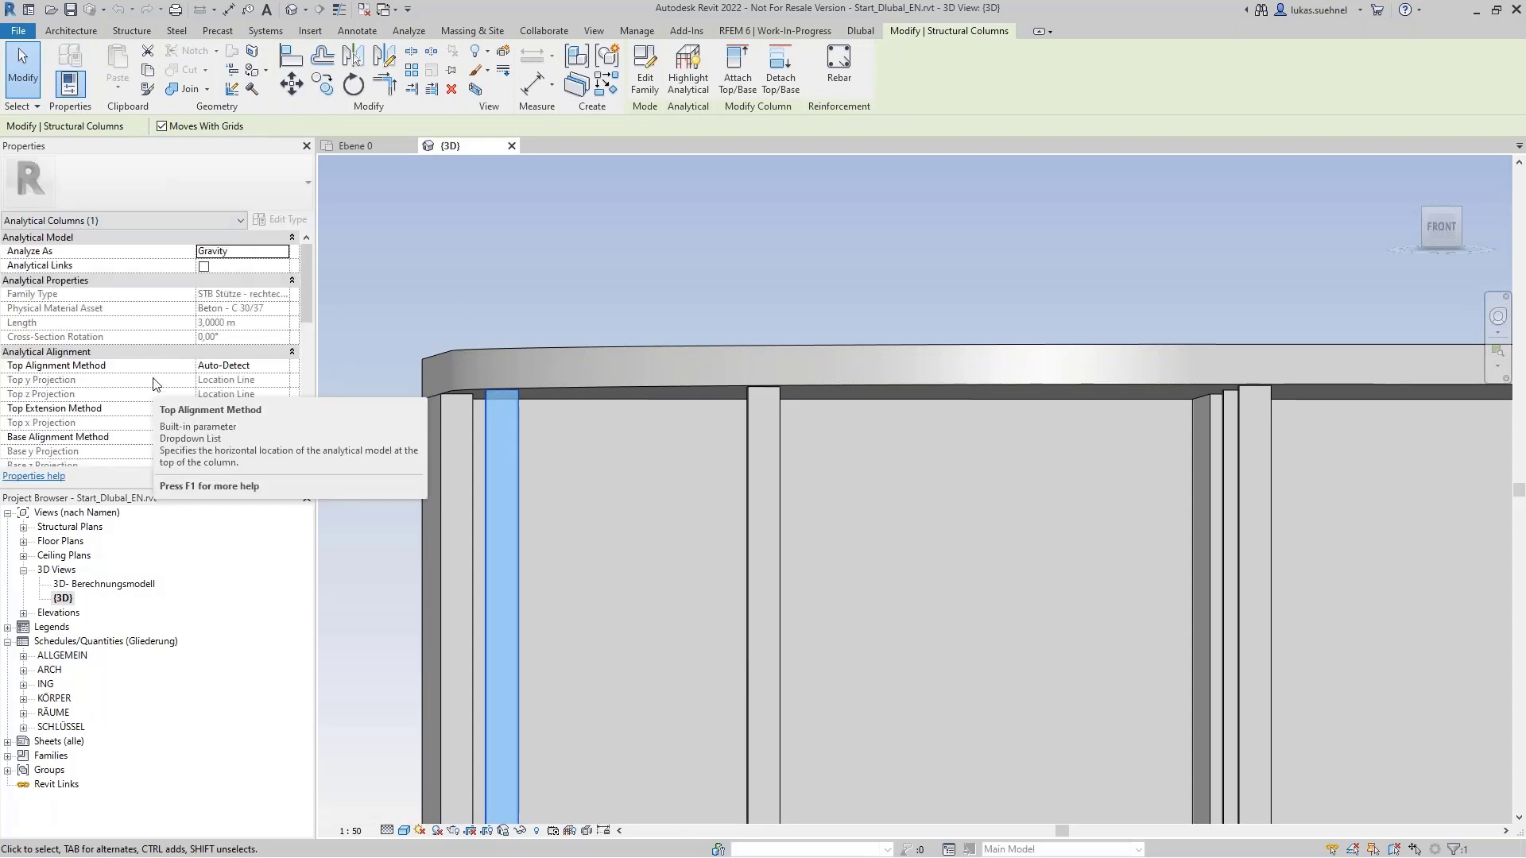
Check the available Top Alignment Method options of the analytical column, keep Auto-Detect, and clear the selection
left_click_drag(307, 289, 307, 317)
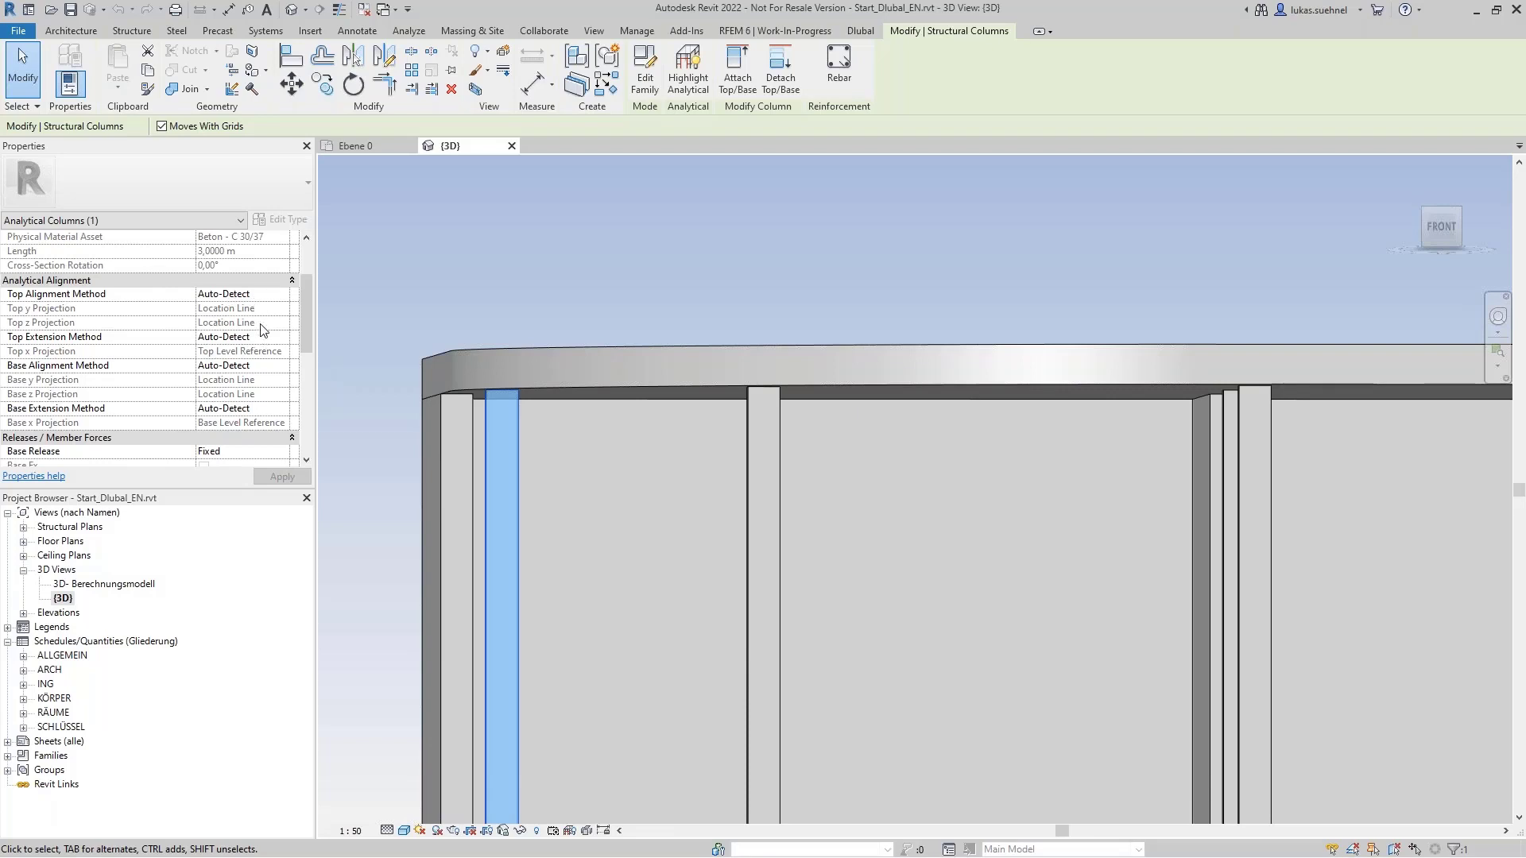
left_click(265, 294)
left_click(282, 294)
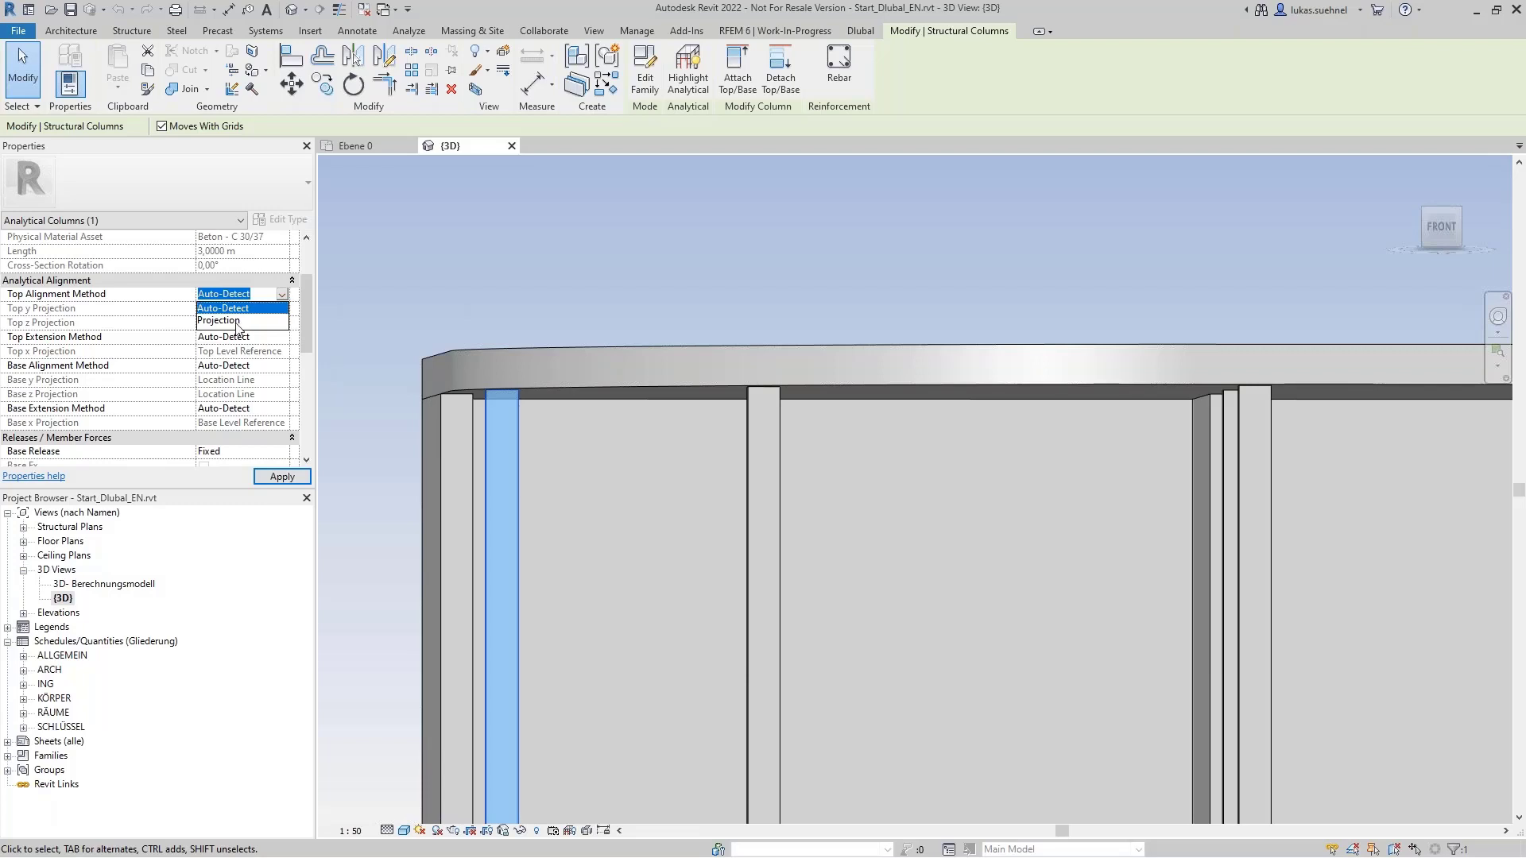
left_click(281, 295)
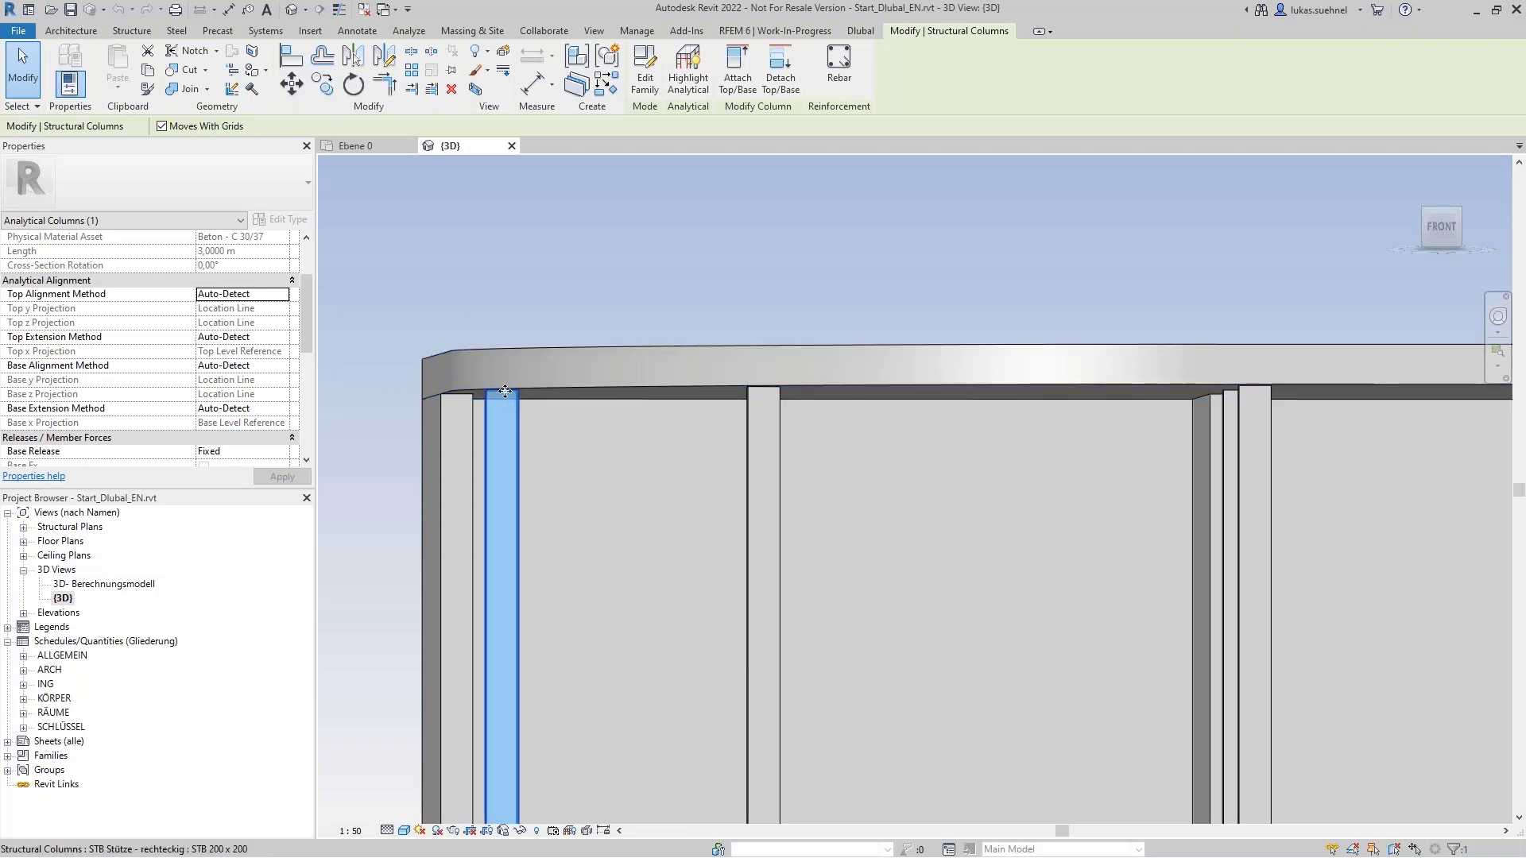
left_click(447, 251)
Open the 3D- Berechnungsmodell view to show the building's analytical model
scroll(447, 251, "down", 5)
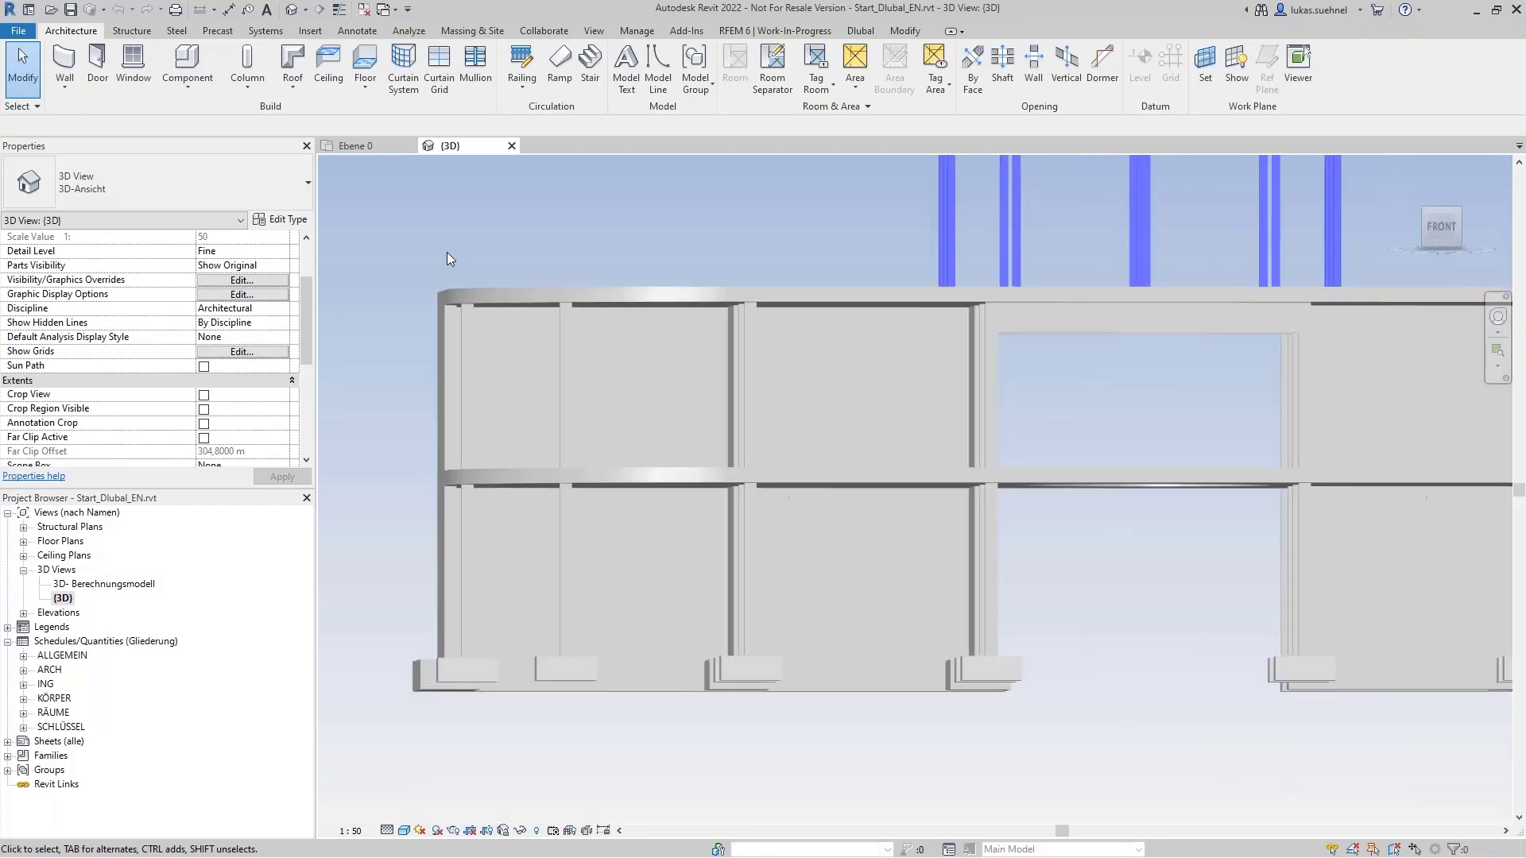
middle_click_drag(446, 252, 436, 317, "shift")
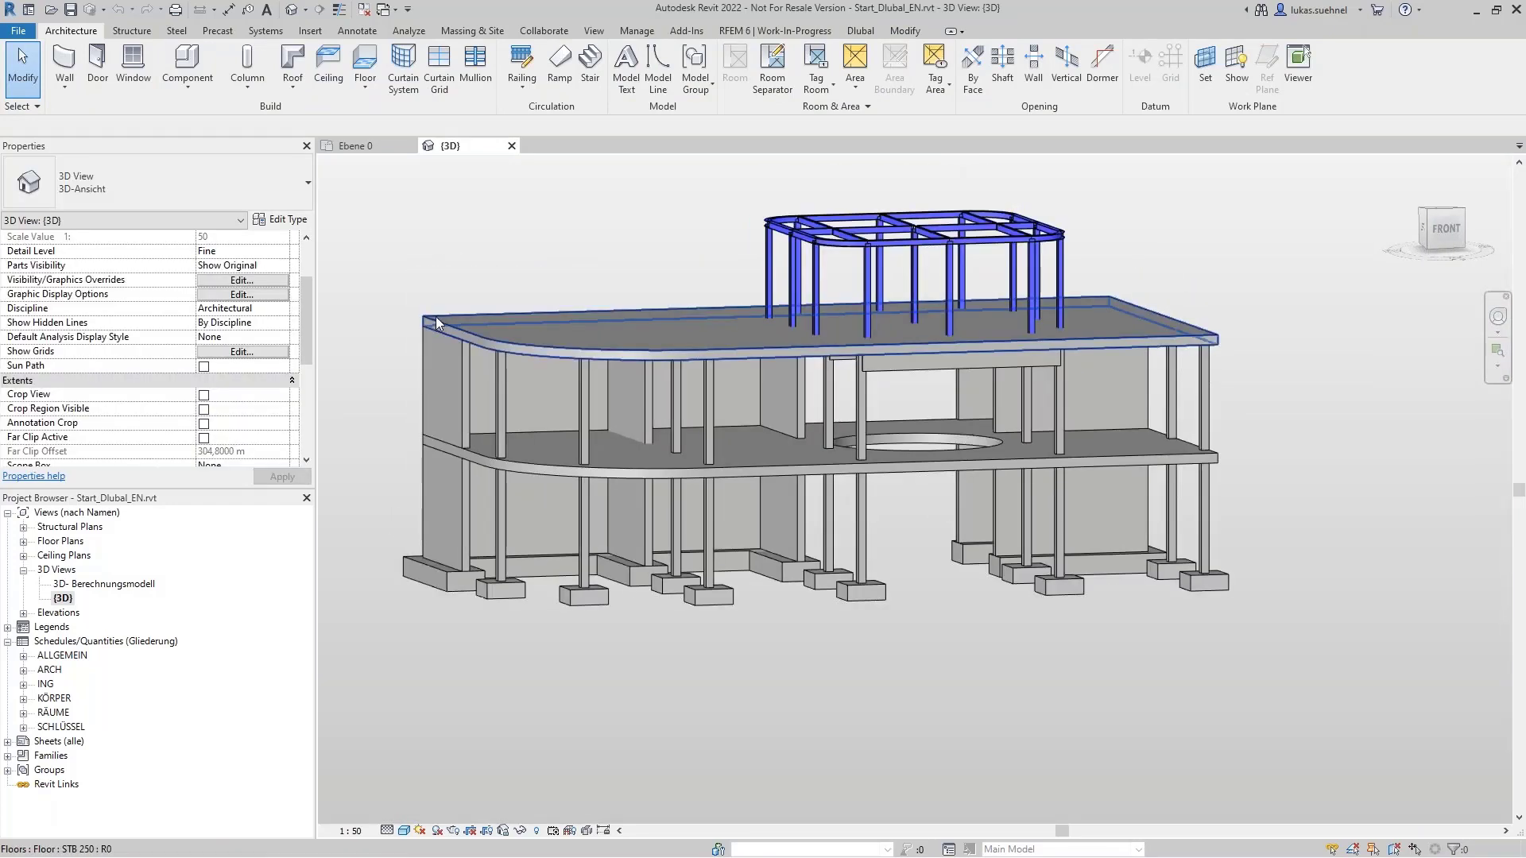
double_click(93, 586)
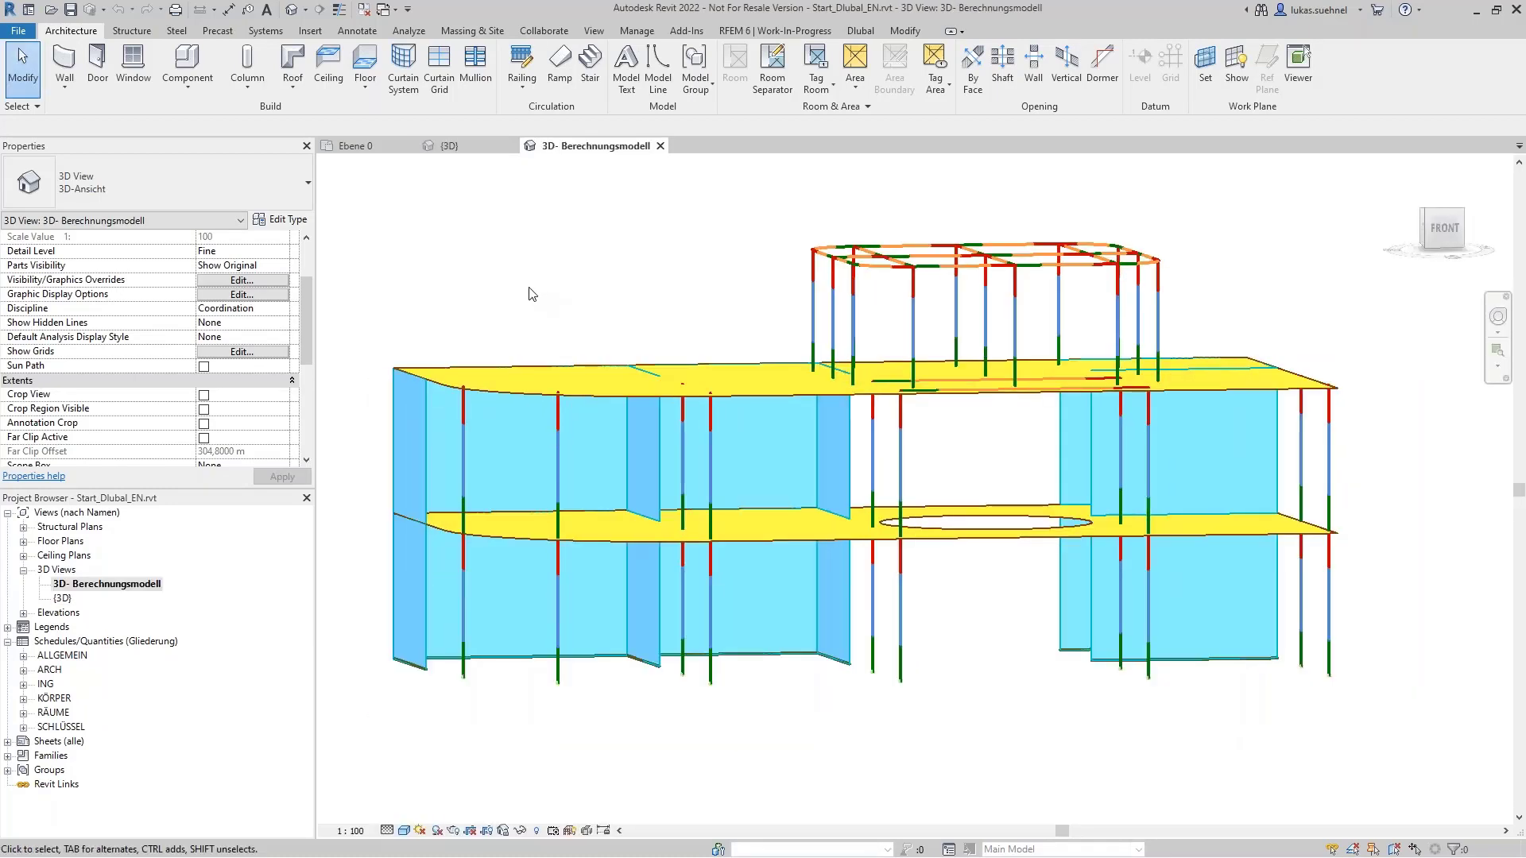
middle_click_drag(529, 293, 511, 293, "shift")
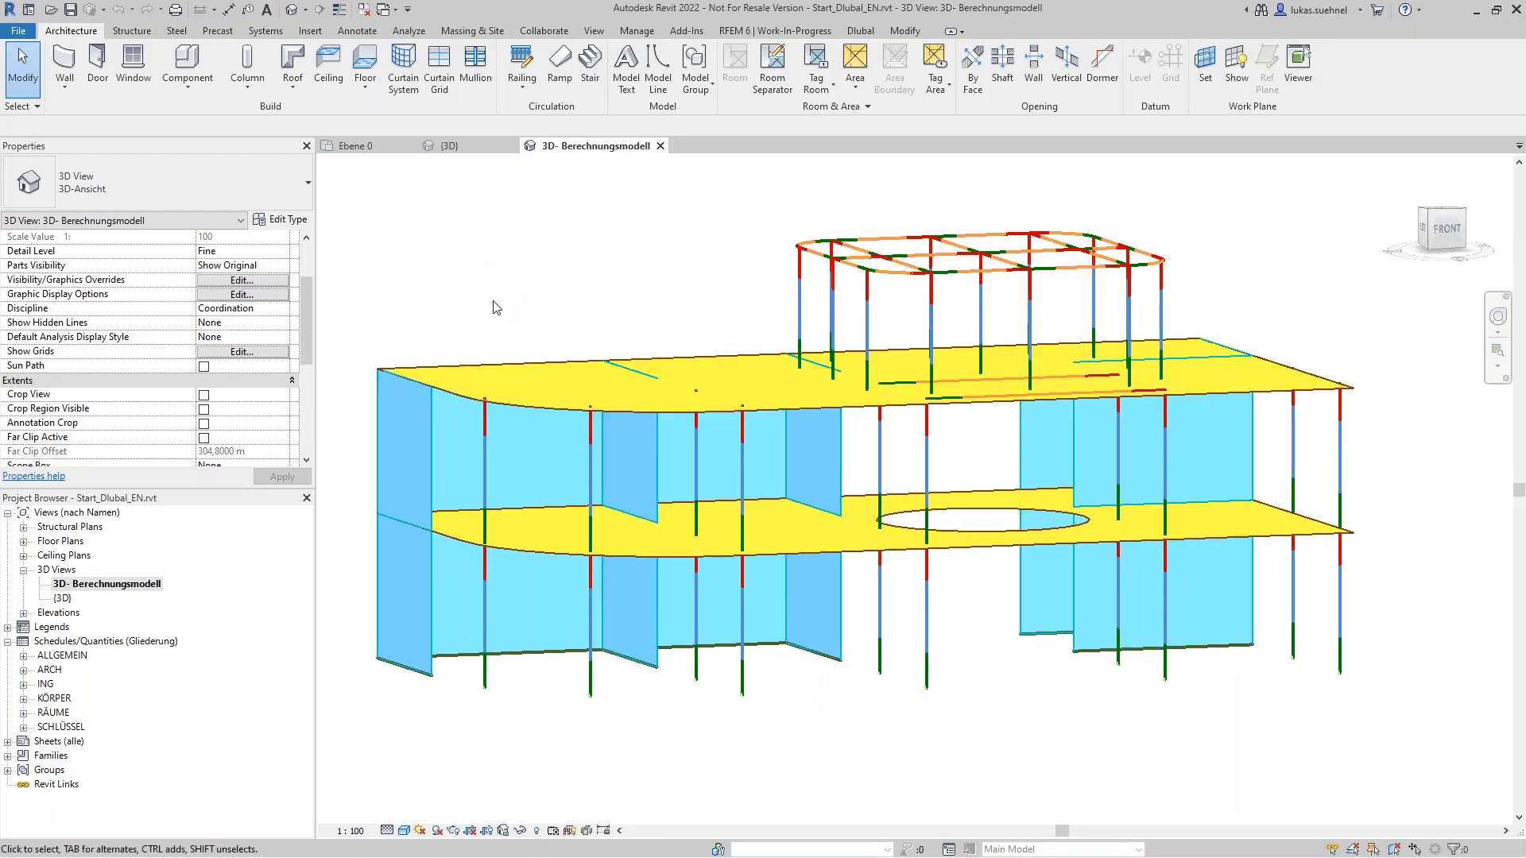
middle_click_drag(493, 304, 412, 244, "shift")
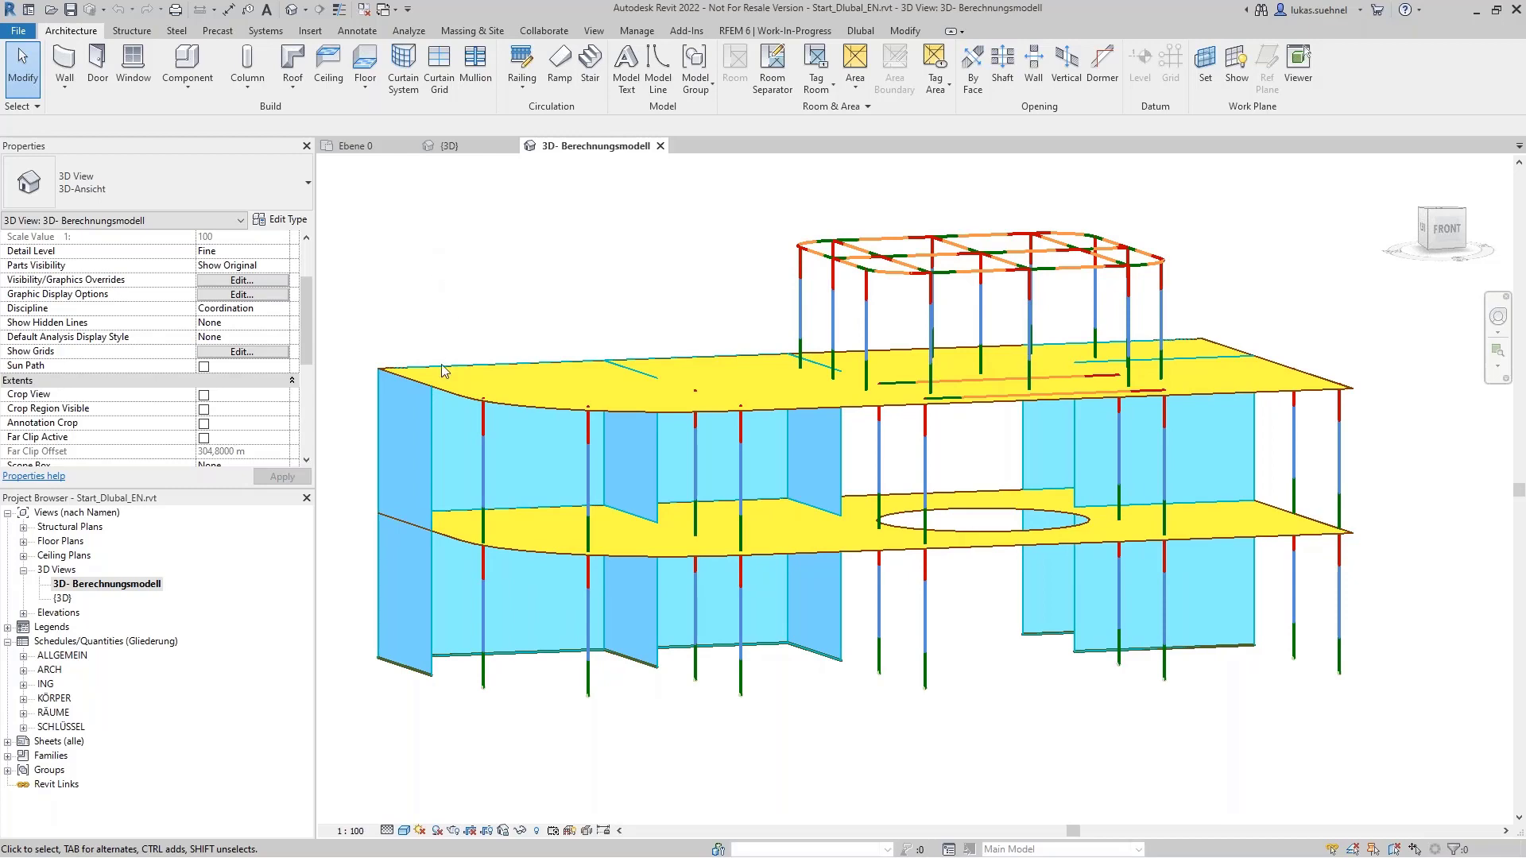
Examine where the analytical walls, columns and beams meet the roof slab in the analytical model
scroll(441, 364, "up", 6)
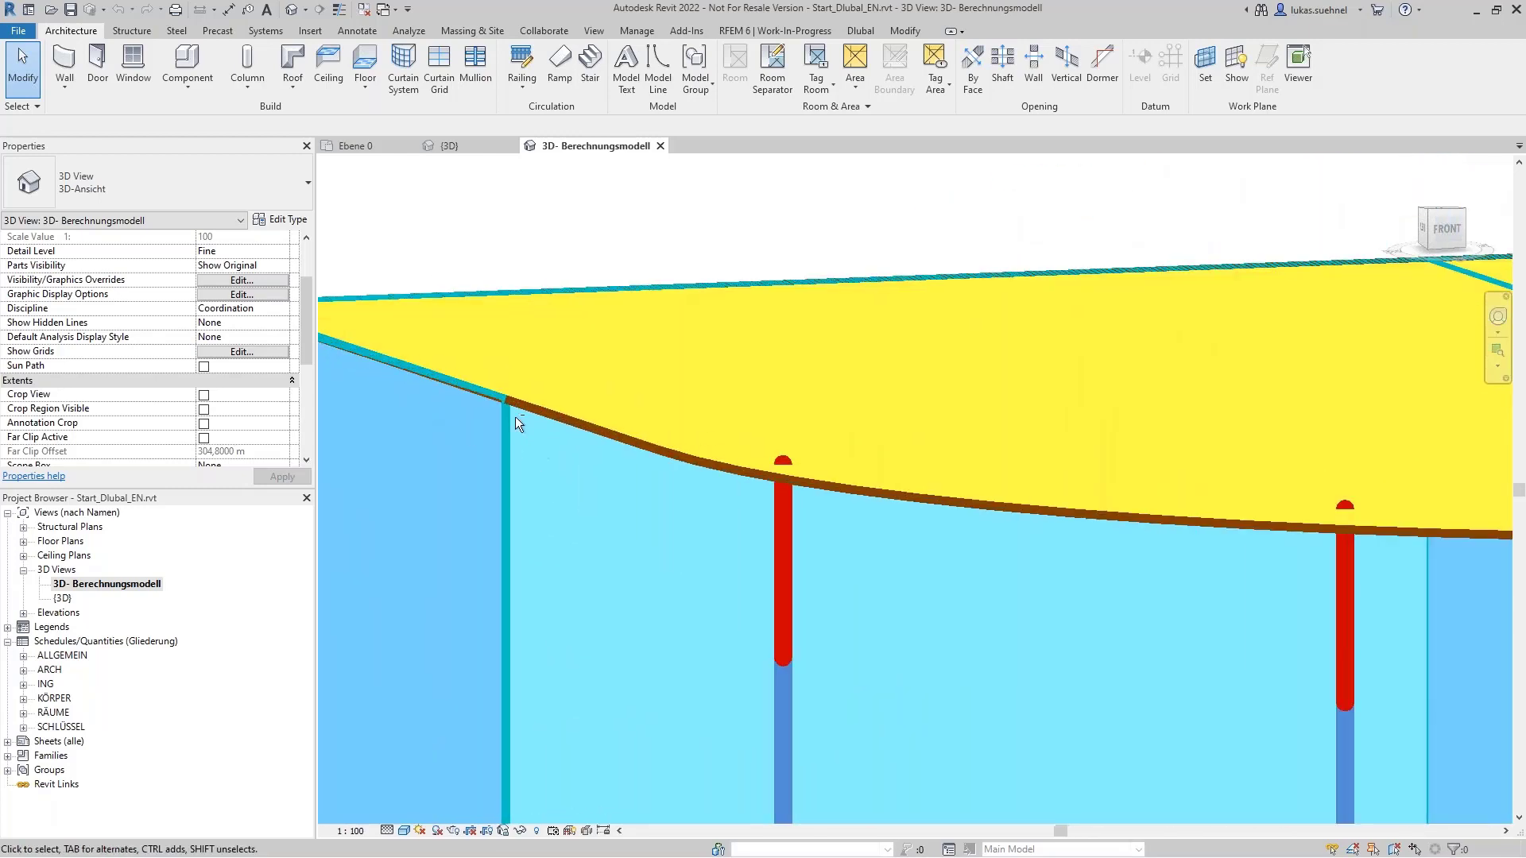
scroll(515, 417, "down", 8)
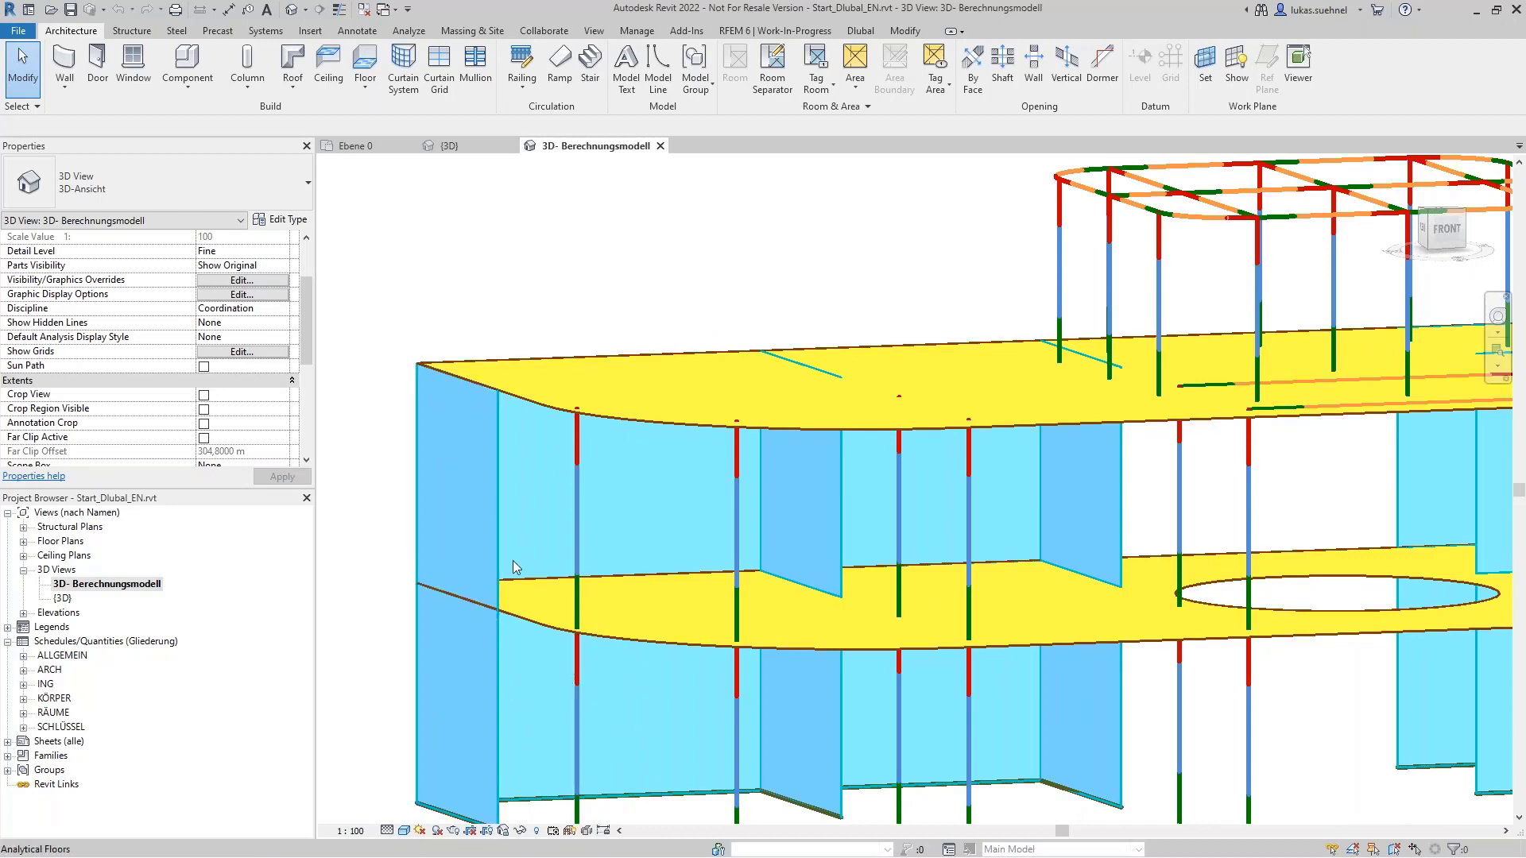
scroll(520, 429, "up", 2)
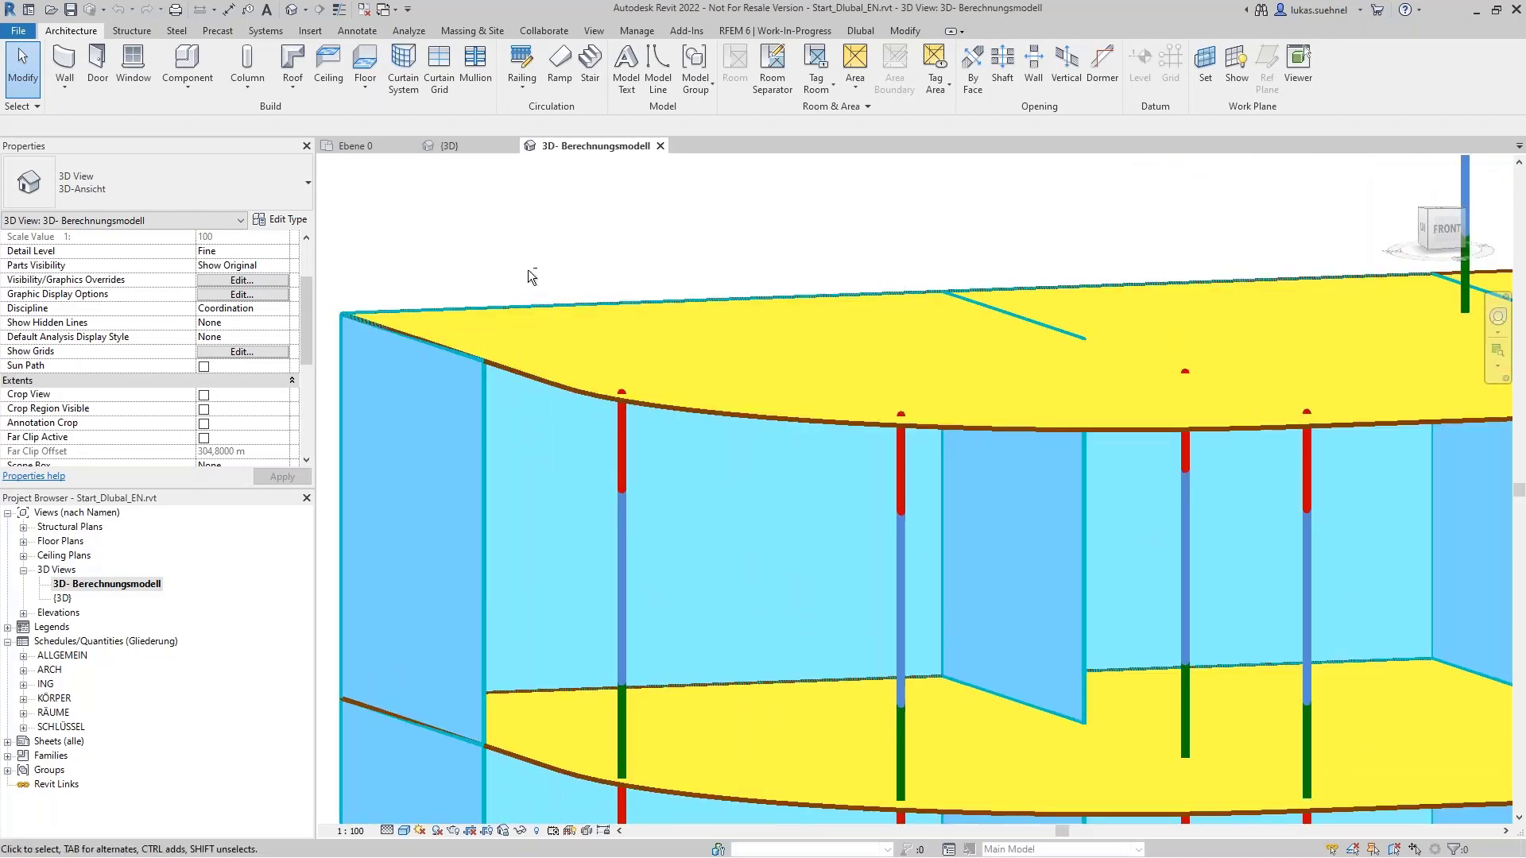
middle_click_drag(531, 272, 461, 227, "shift")
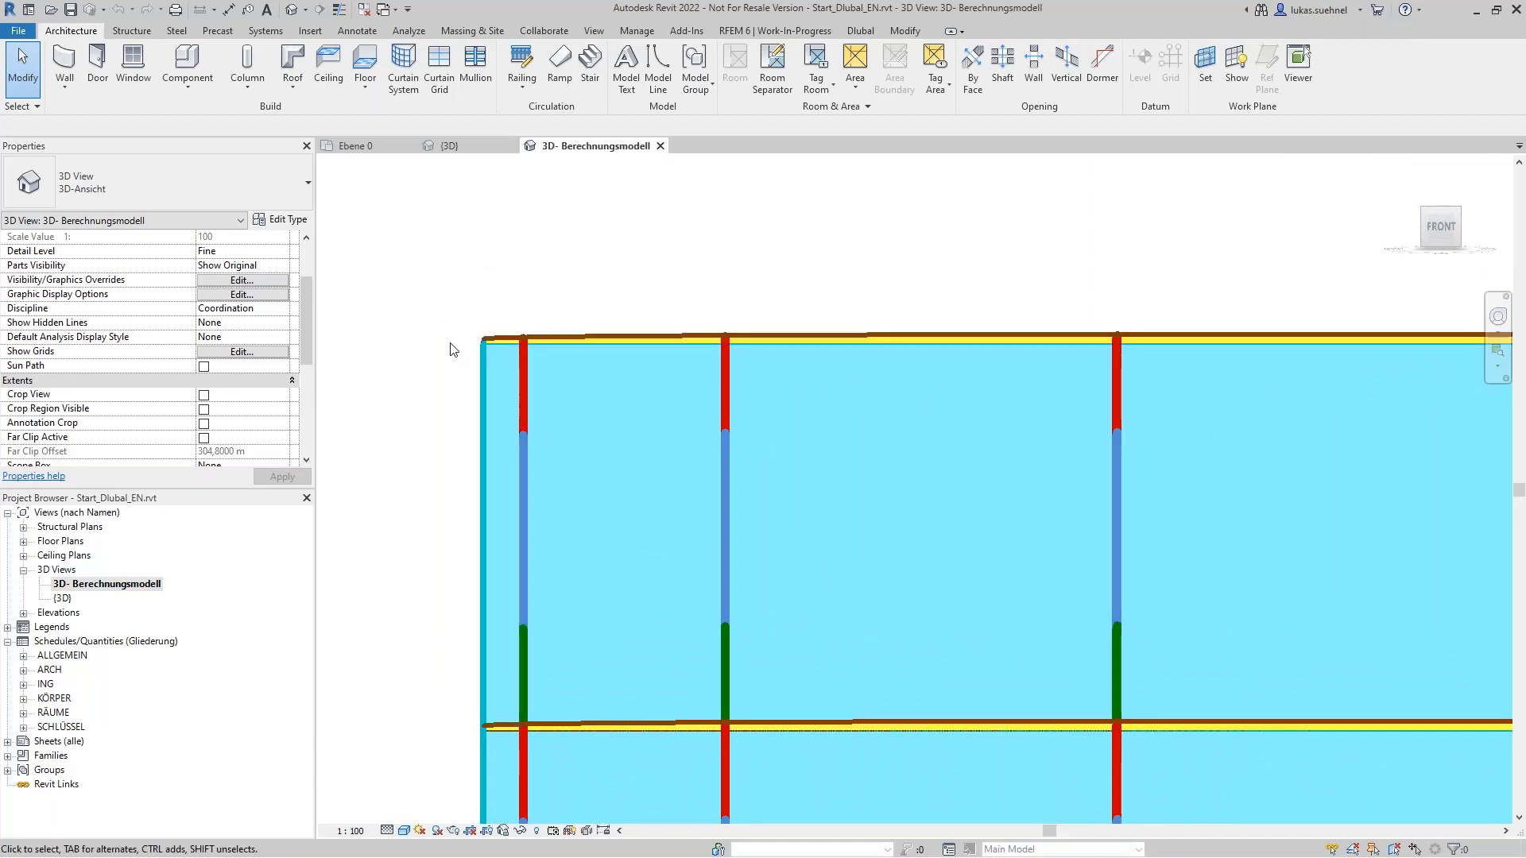
scroll(453, 345, "down", 5)
mouse_move(848, 380)
middle_mouse_down("shift")
mouse_move(867, 398)
mouse_move(851, 375)
middle_mouse_up("shift")
scroll(855, 380, "up", 4)
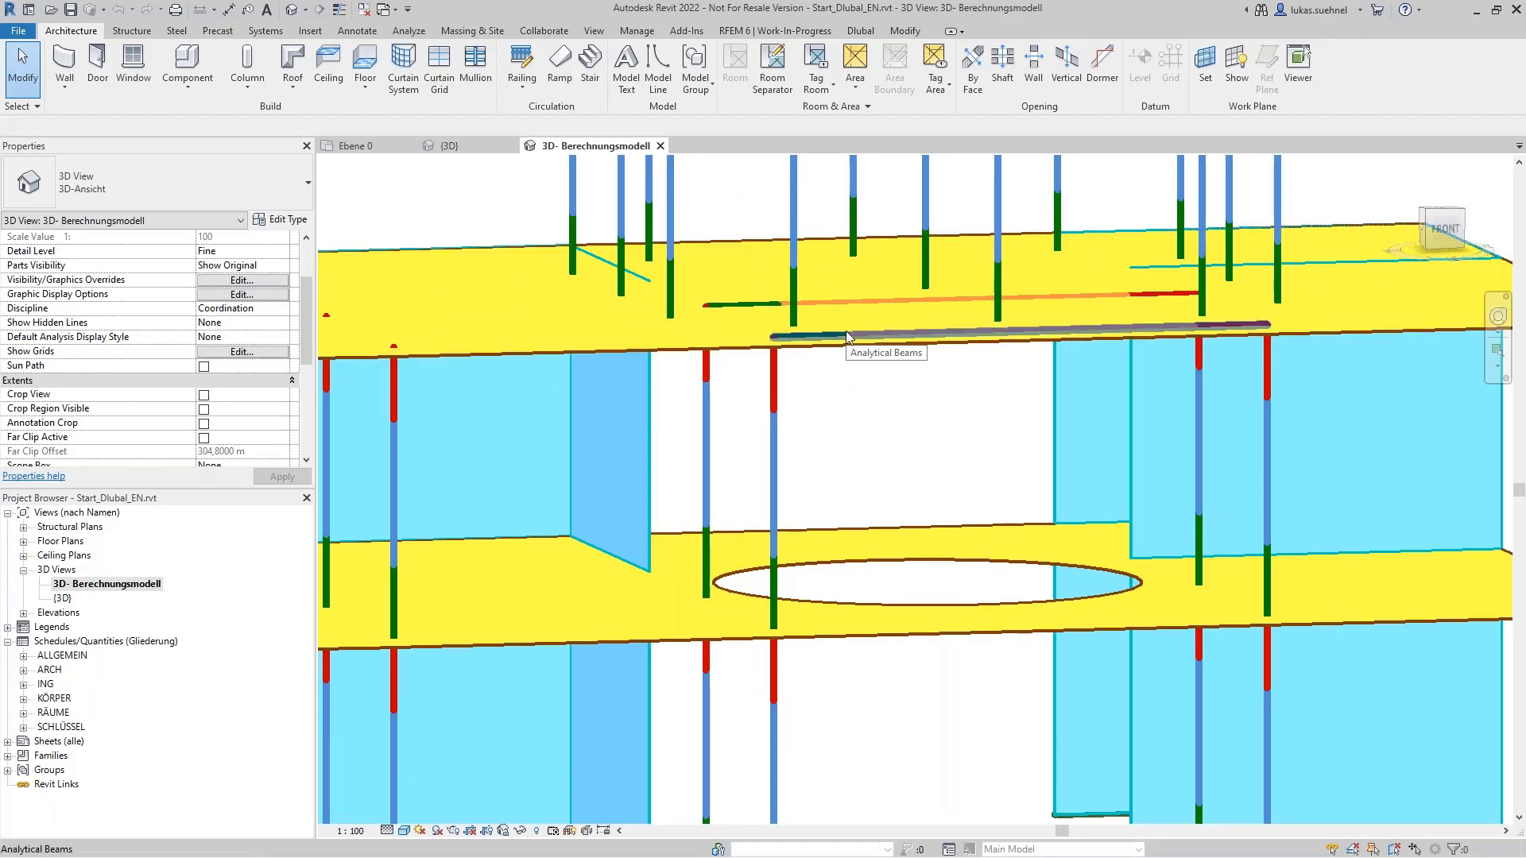
Return to the {3D} view and examine the physical beams beneath the roof slab for comparison
left_click(488, 151)
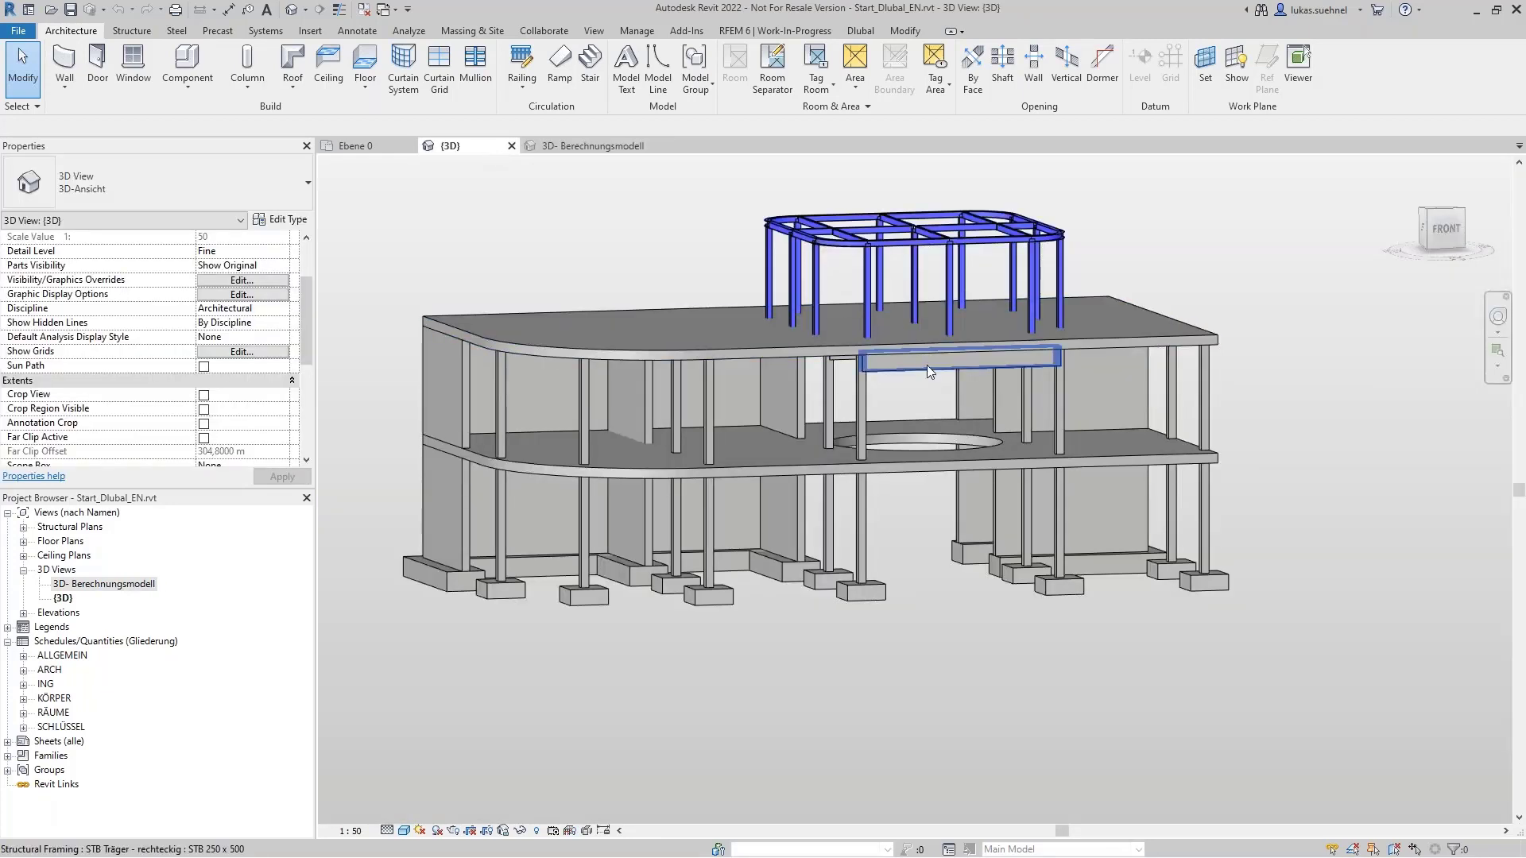
scroll(927, 365, "up", 5)
scroll(870, 442, "up", 3)
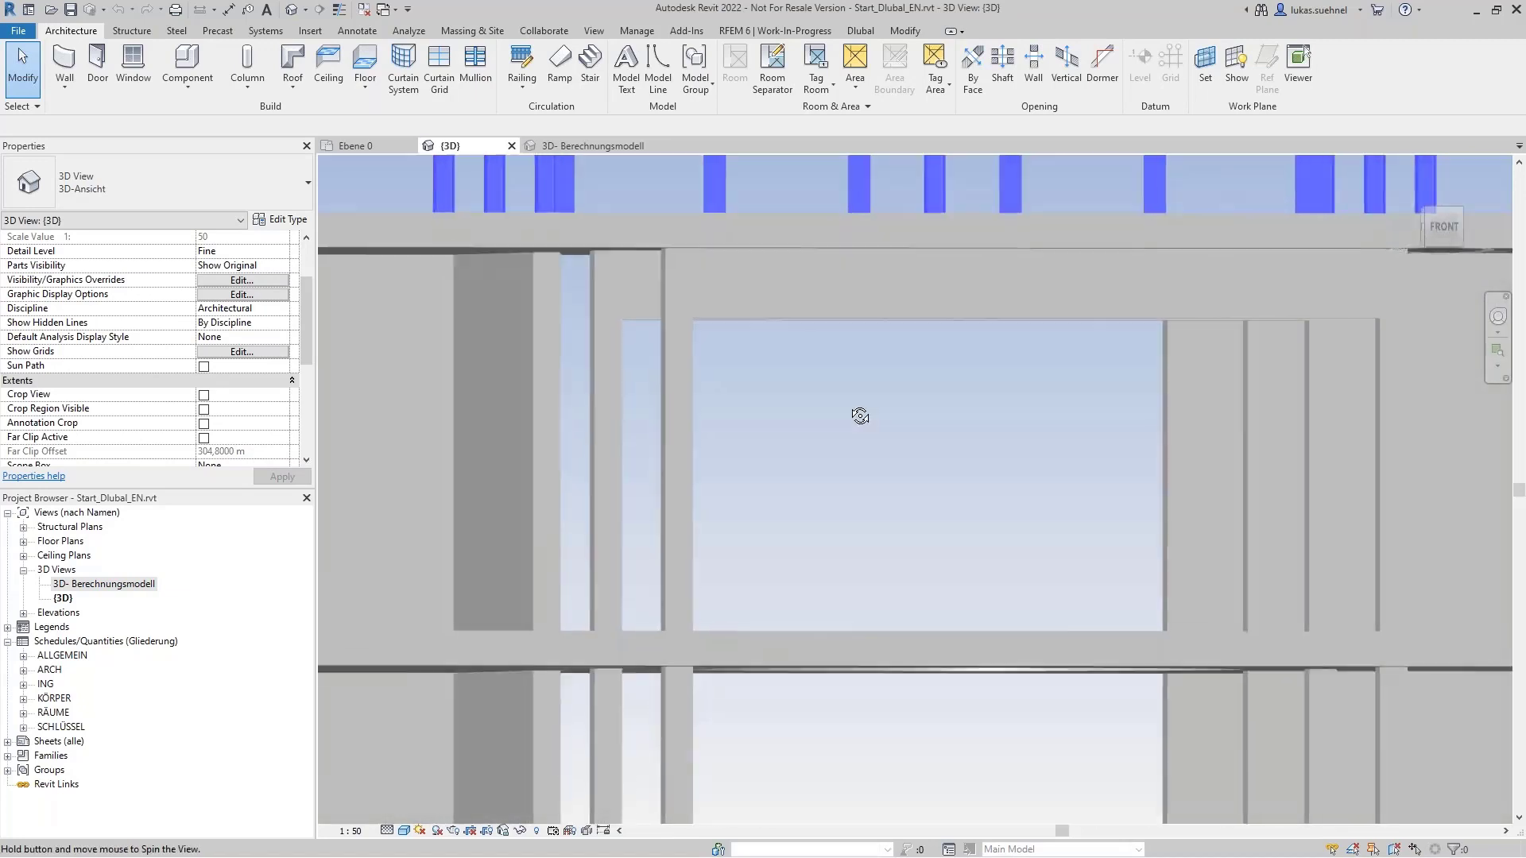
scroll(868, 421, "down", 3)
Switch back to the 3D- Berechnungsmodell view and inspect the whole analytical model from its front corner
left_click(594, 147)
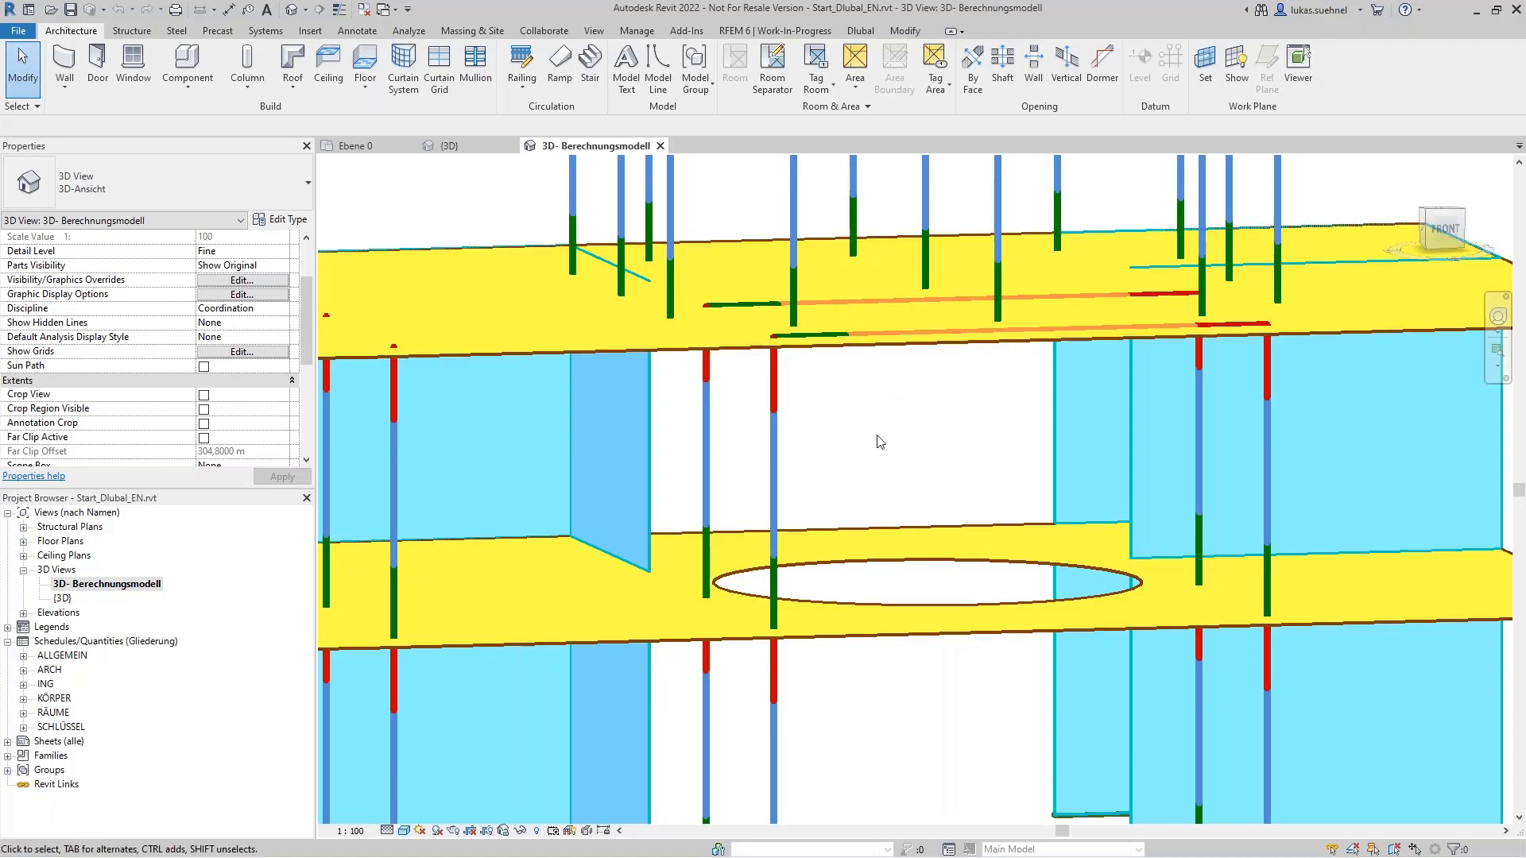
scroll(895, 449, "down", 5)
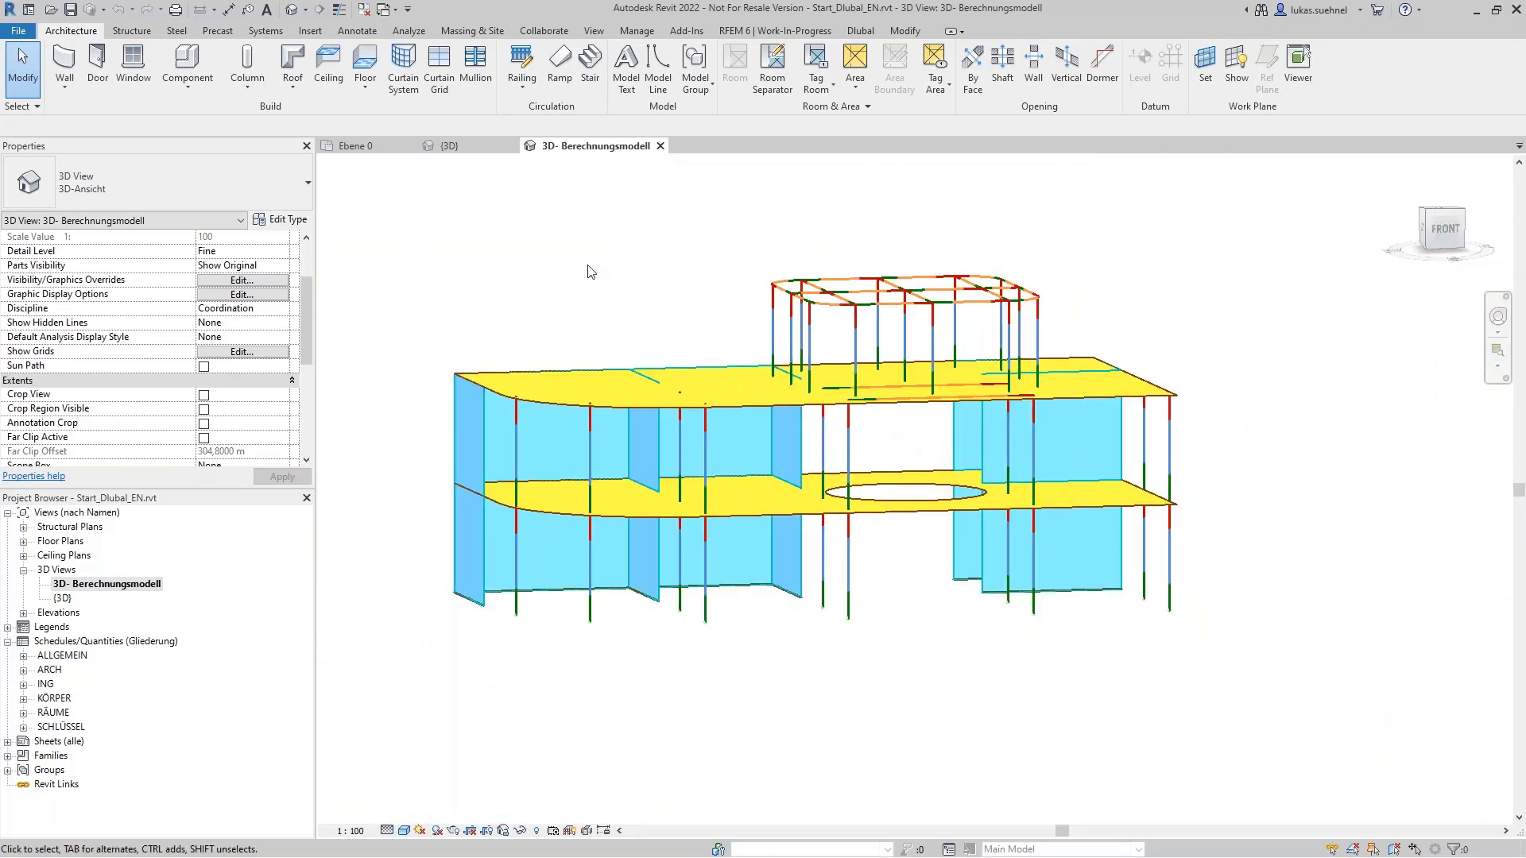
middle_click_drag(513, 284, 597, 342, "shift")
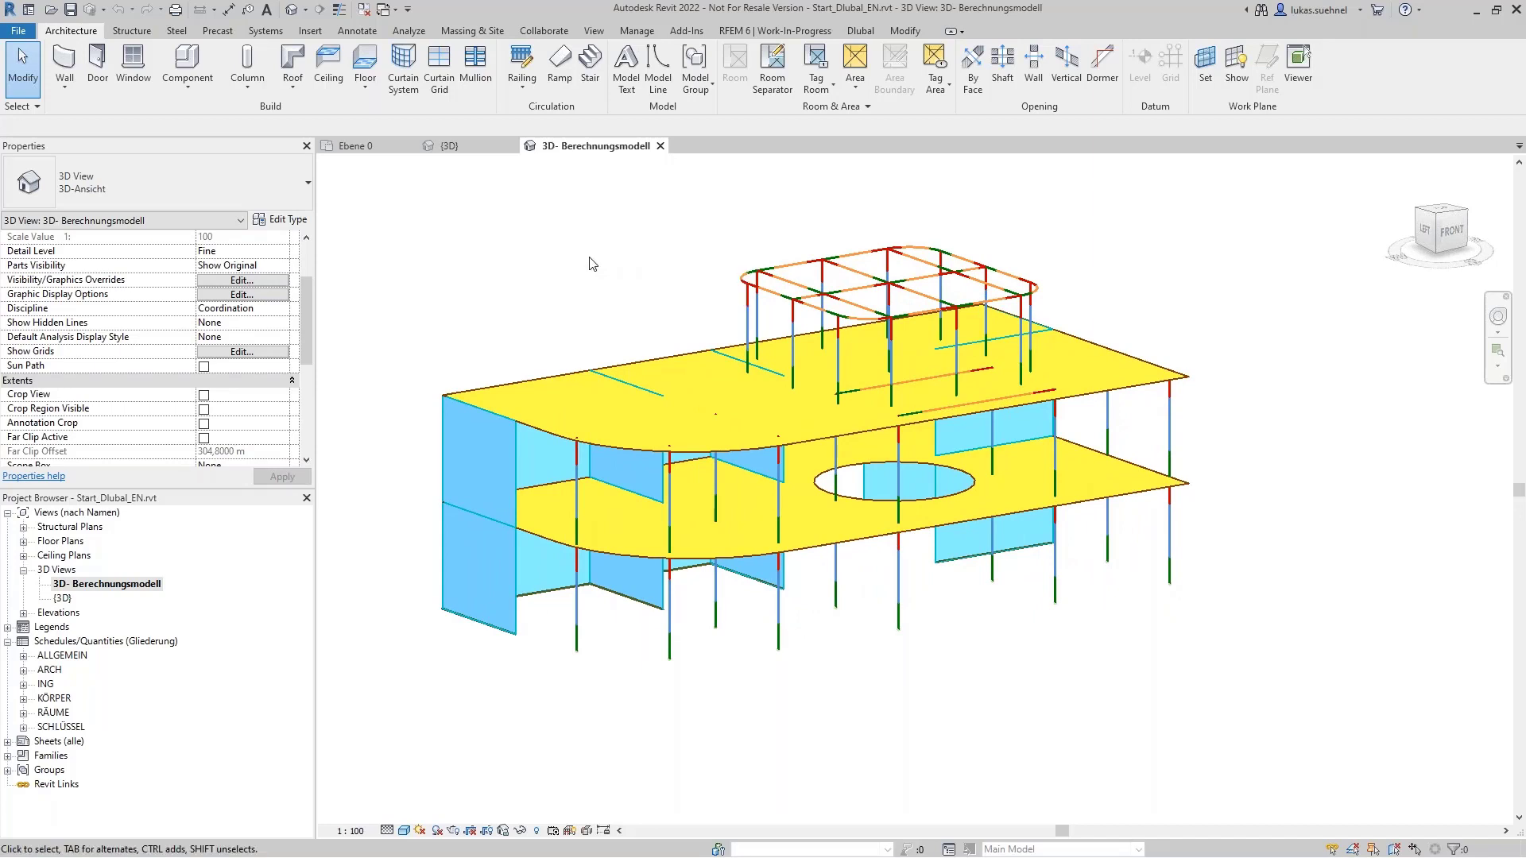
Show the RFEM 6 add-in commands and return to the {3D} view with the building's storeys and rooftop frame in sight
left_click(728, 32)
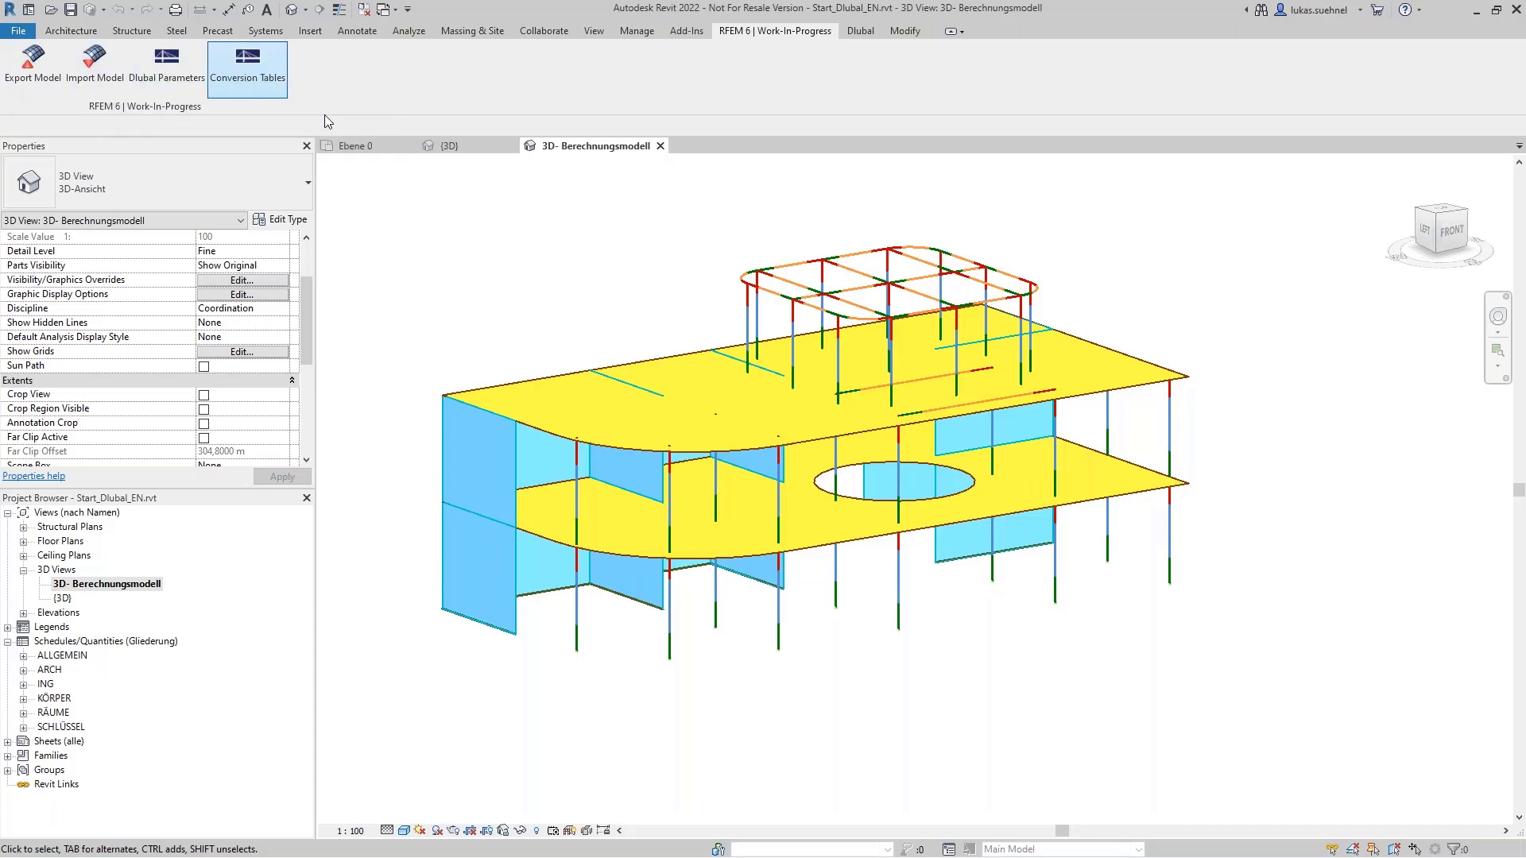
scroll(510, 314, "up", 1)
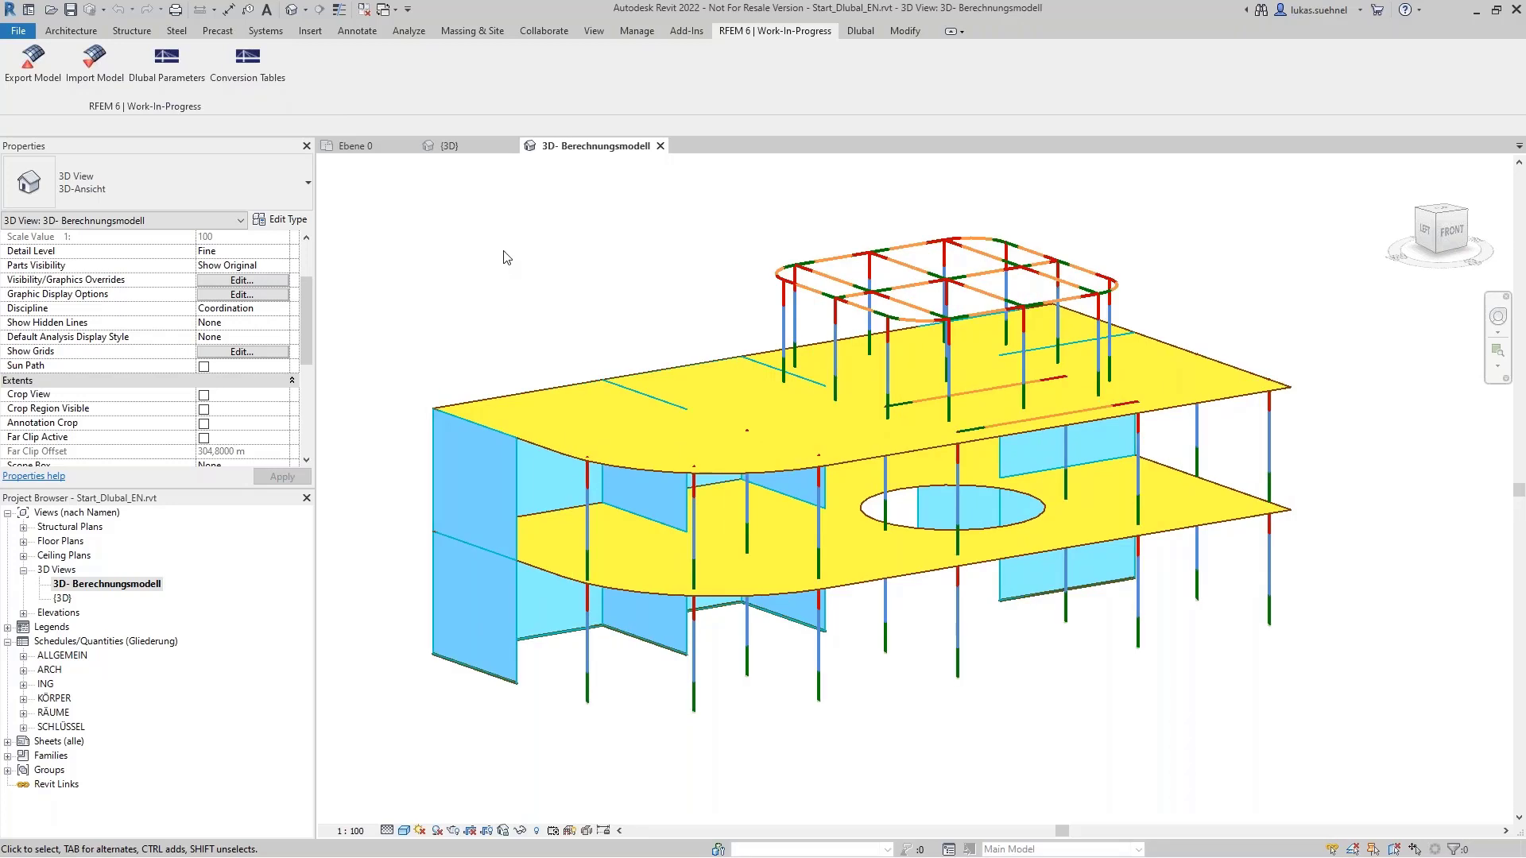
left_click(471, 145)
scroll(863, 382, "down", 3)
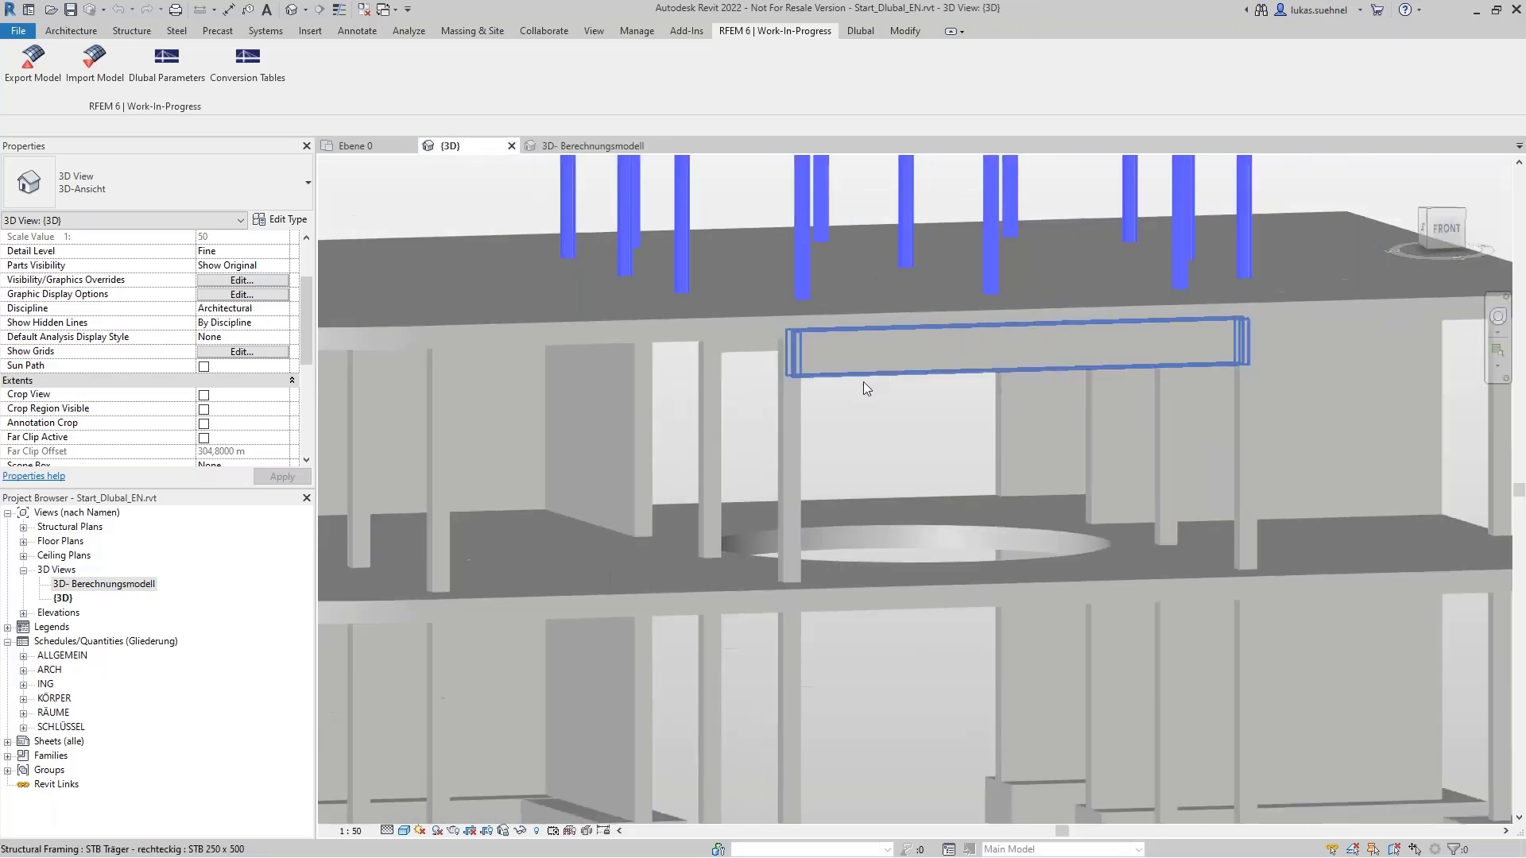
scroll(567, 427, "down", 3)
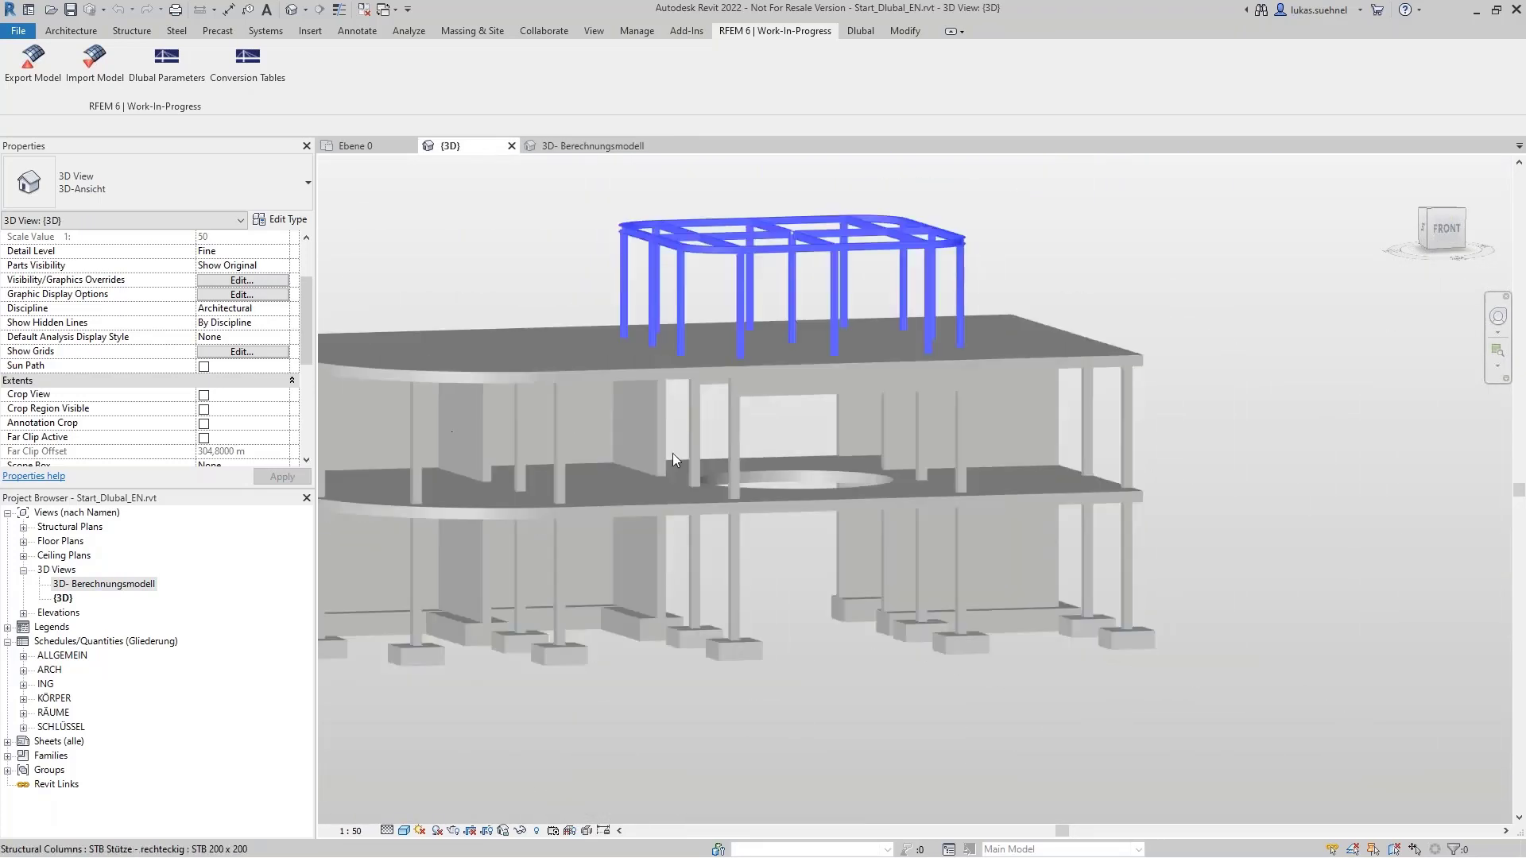
Inspect the type properties of a rectangular STB 200 x 200 concrete column on the upper storey, including its structural material
left_click(406, 419)
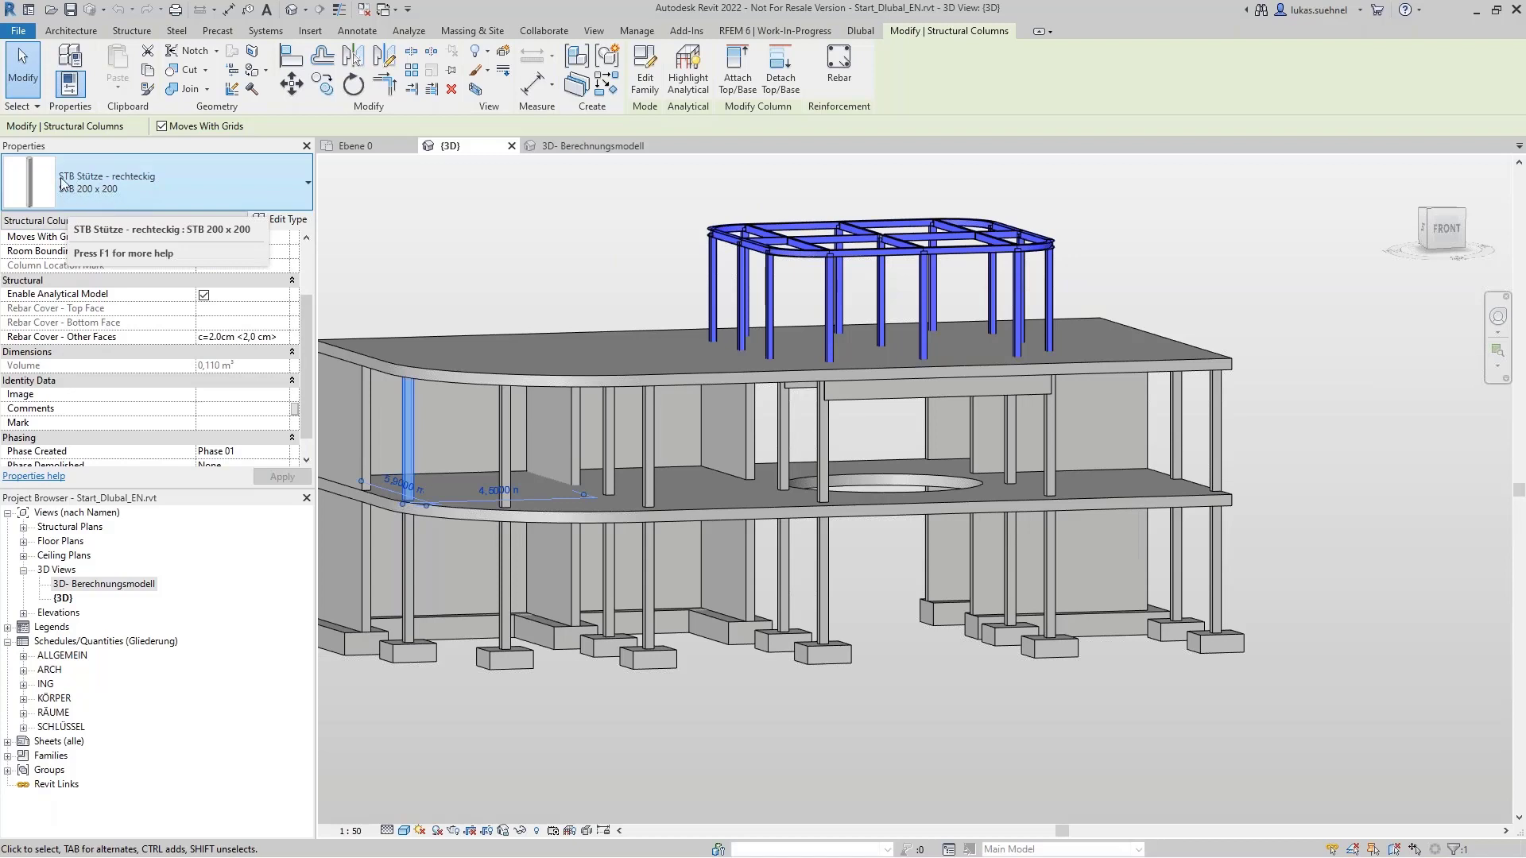
left_click(288, 223)
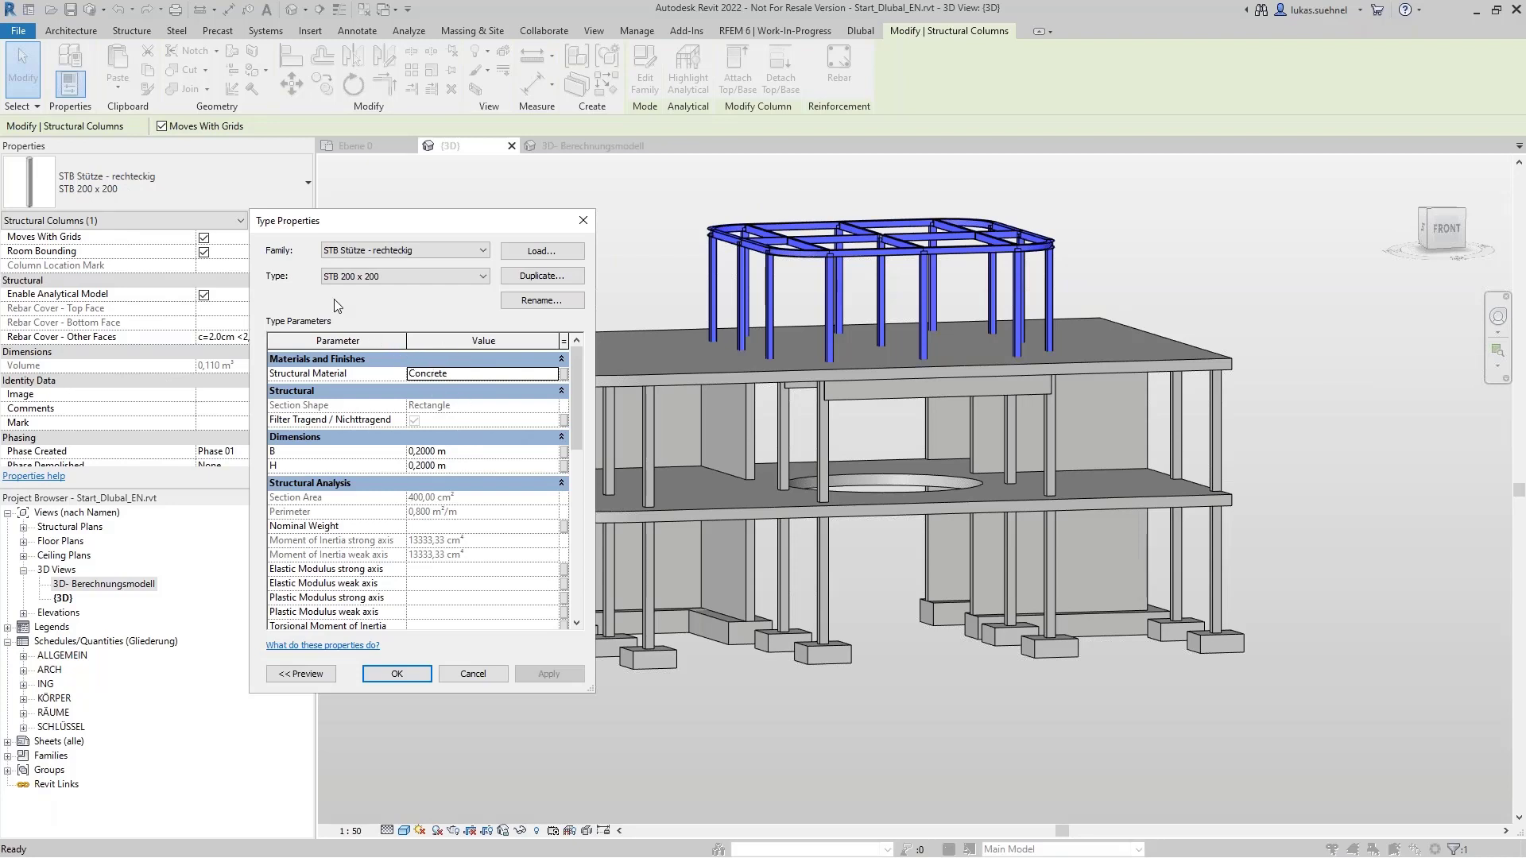
left_click(473, 674)
left_click(569, 201)
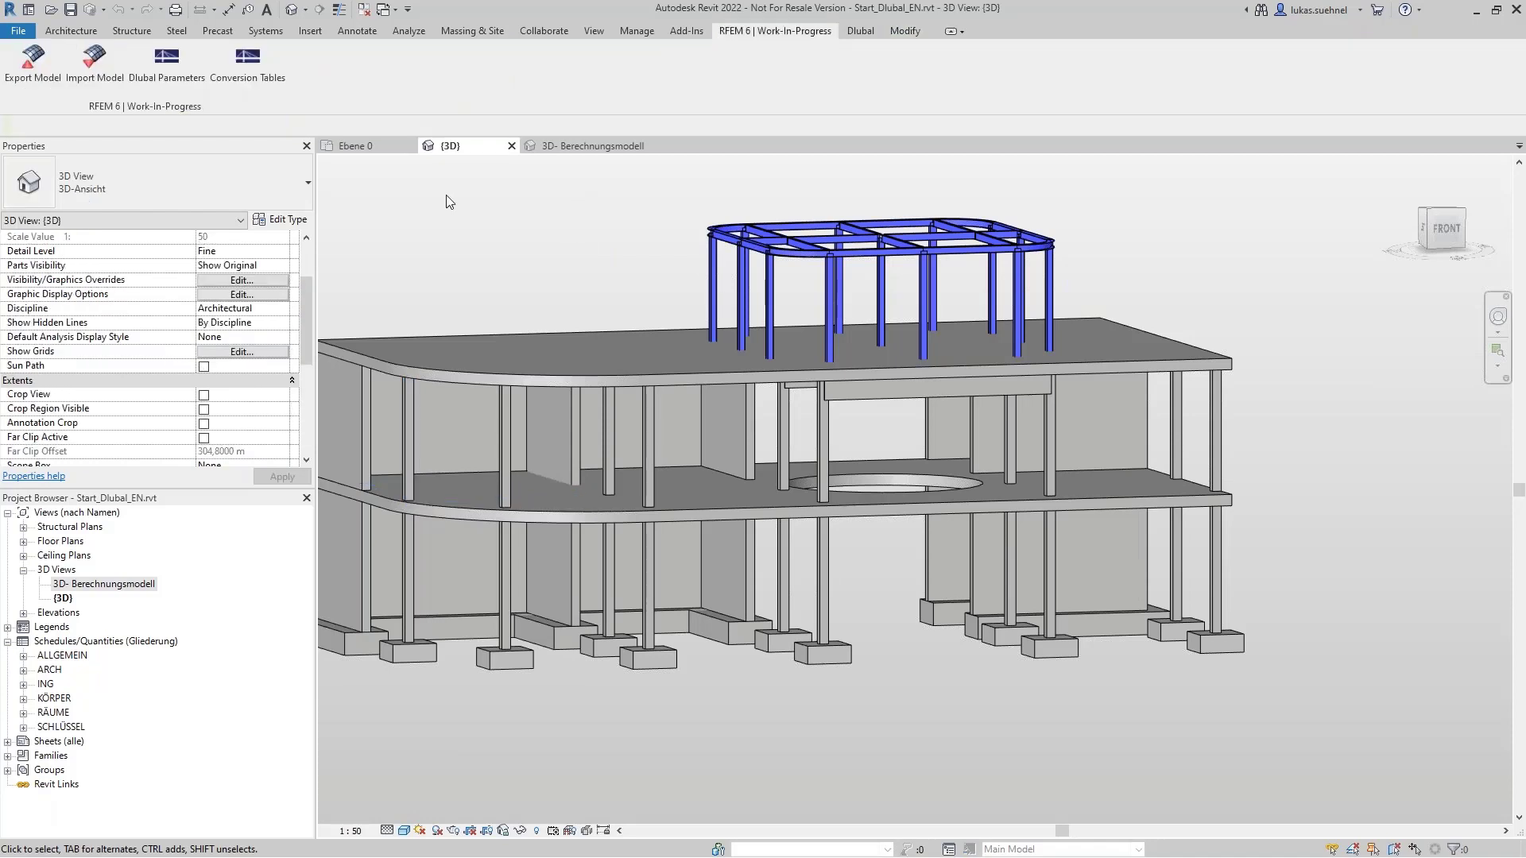
Open the RFEM 6 conversion tables and review the export and import mappings for materials and sections
left_click(248, 84)
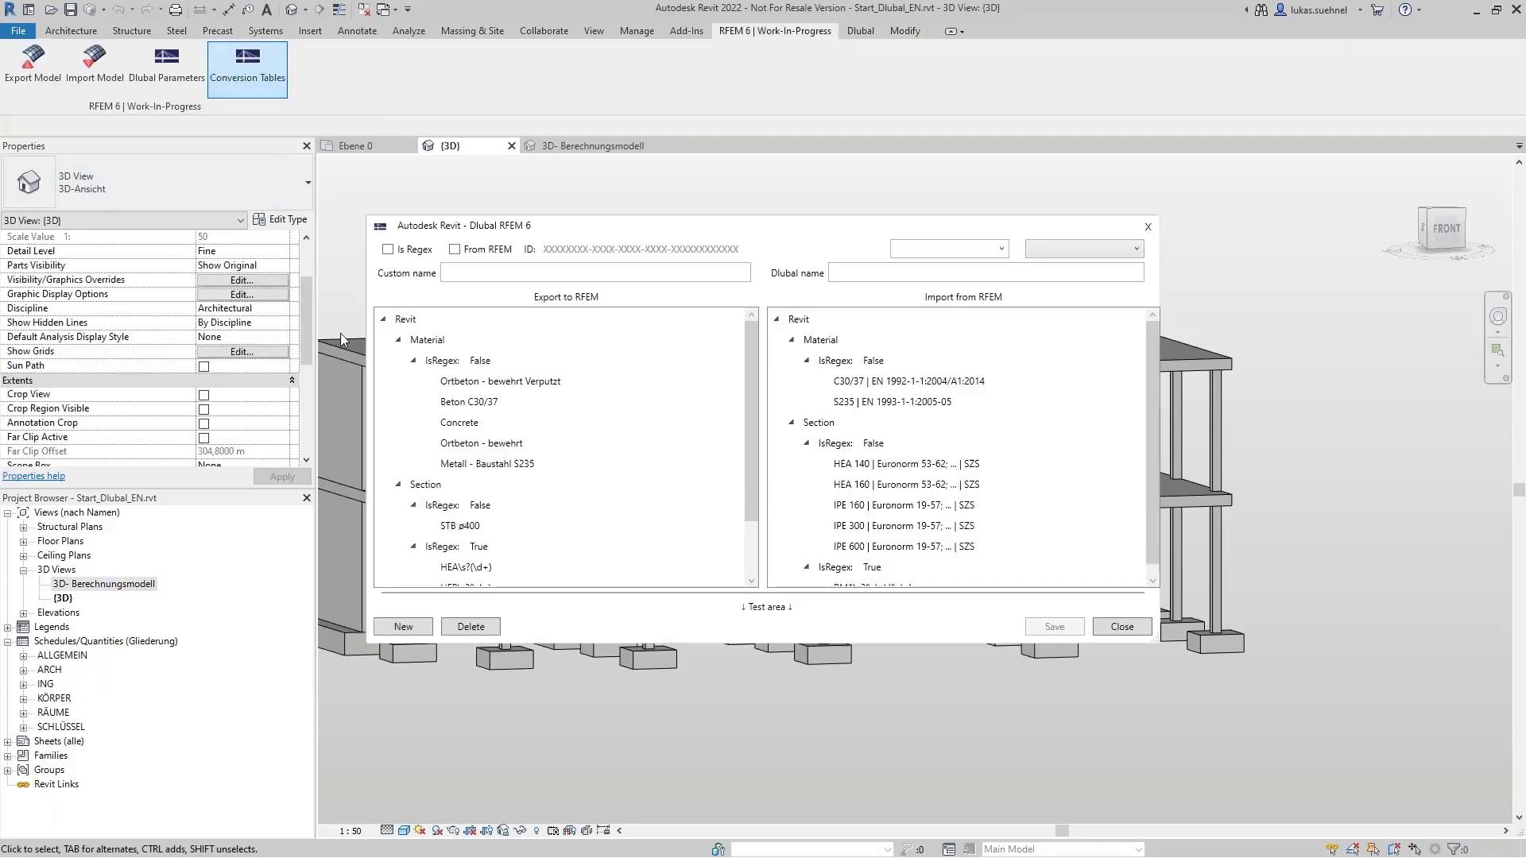
left_click_drag(589, 225, 588, 263)
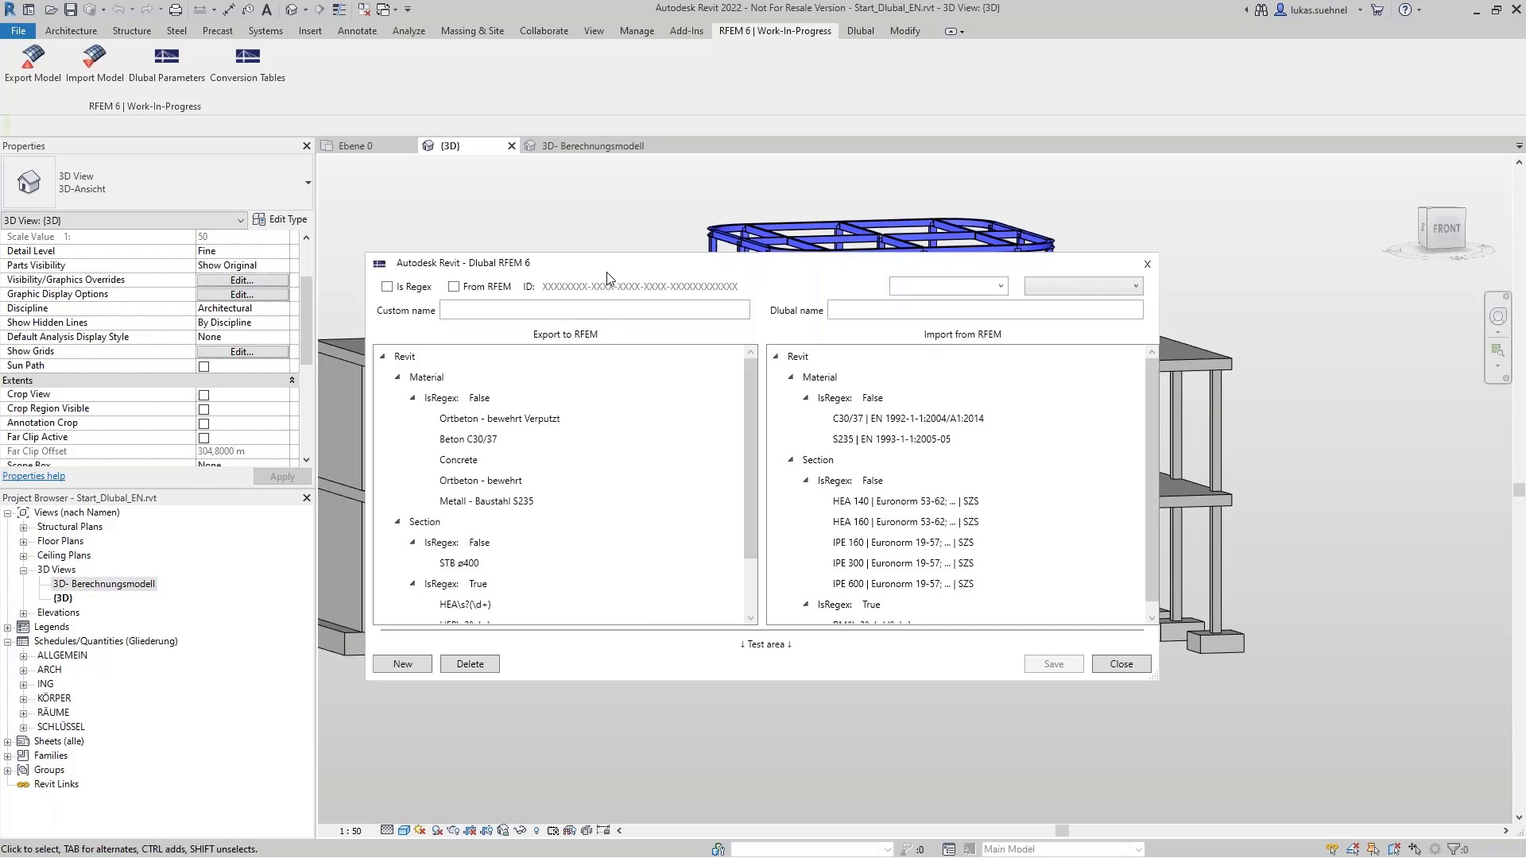
left_click_drag(624, 264, 709, 508)
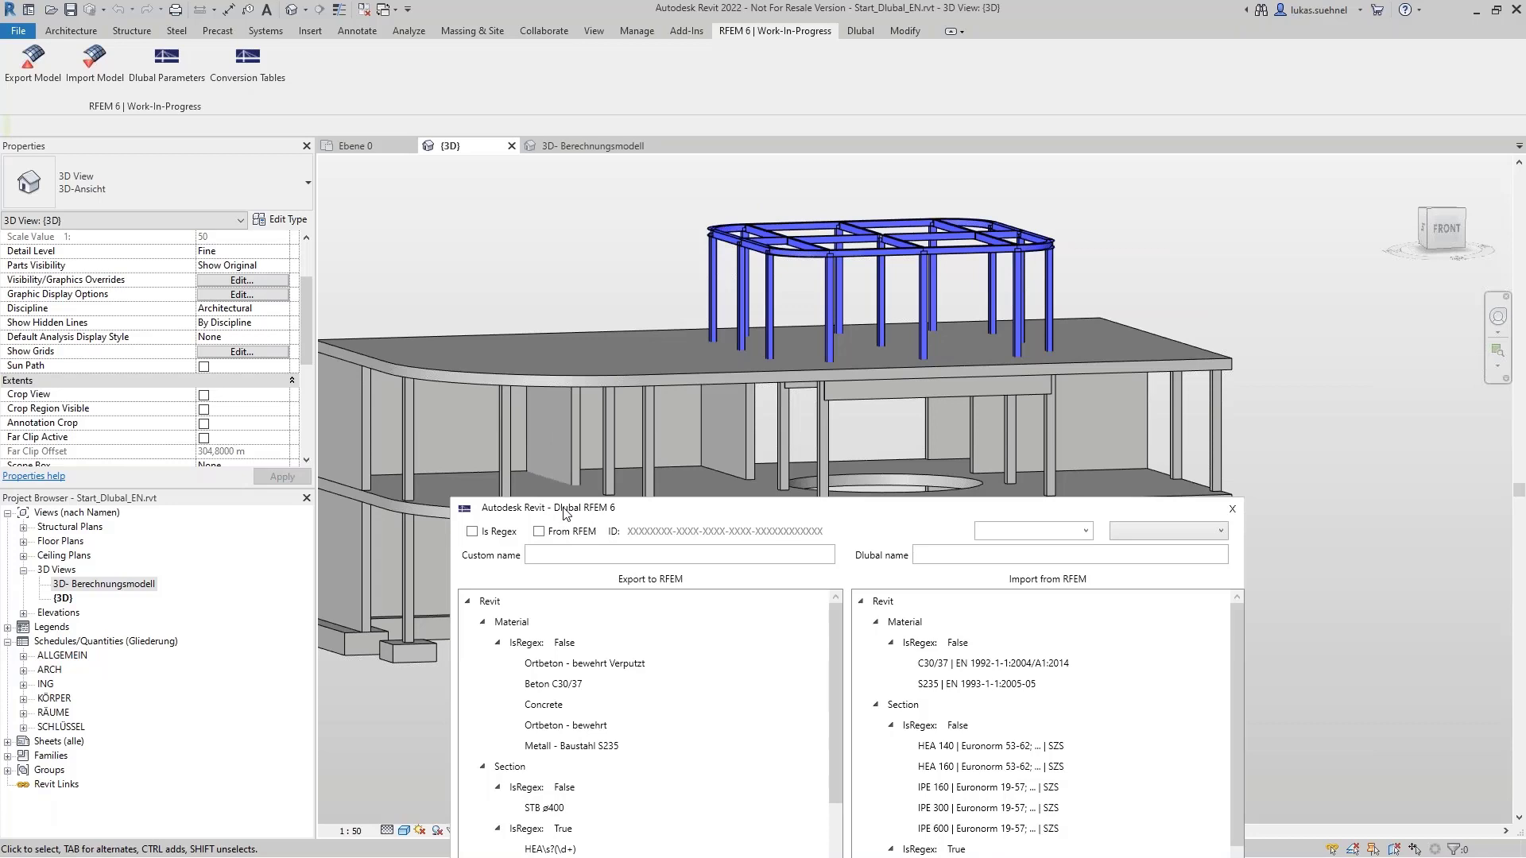
left_click_drag(562, 510, 539, 368)
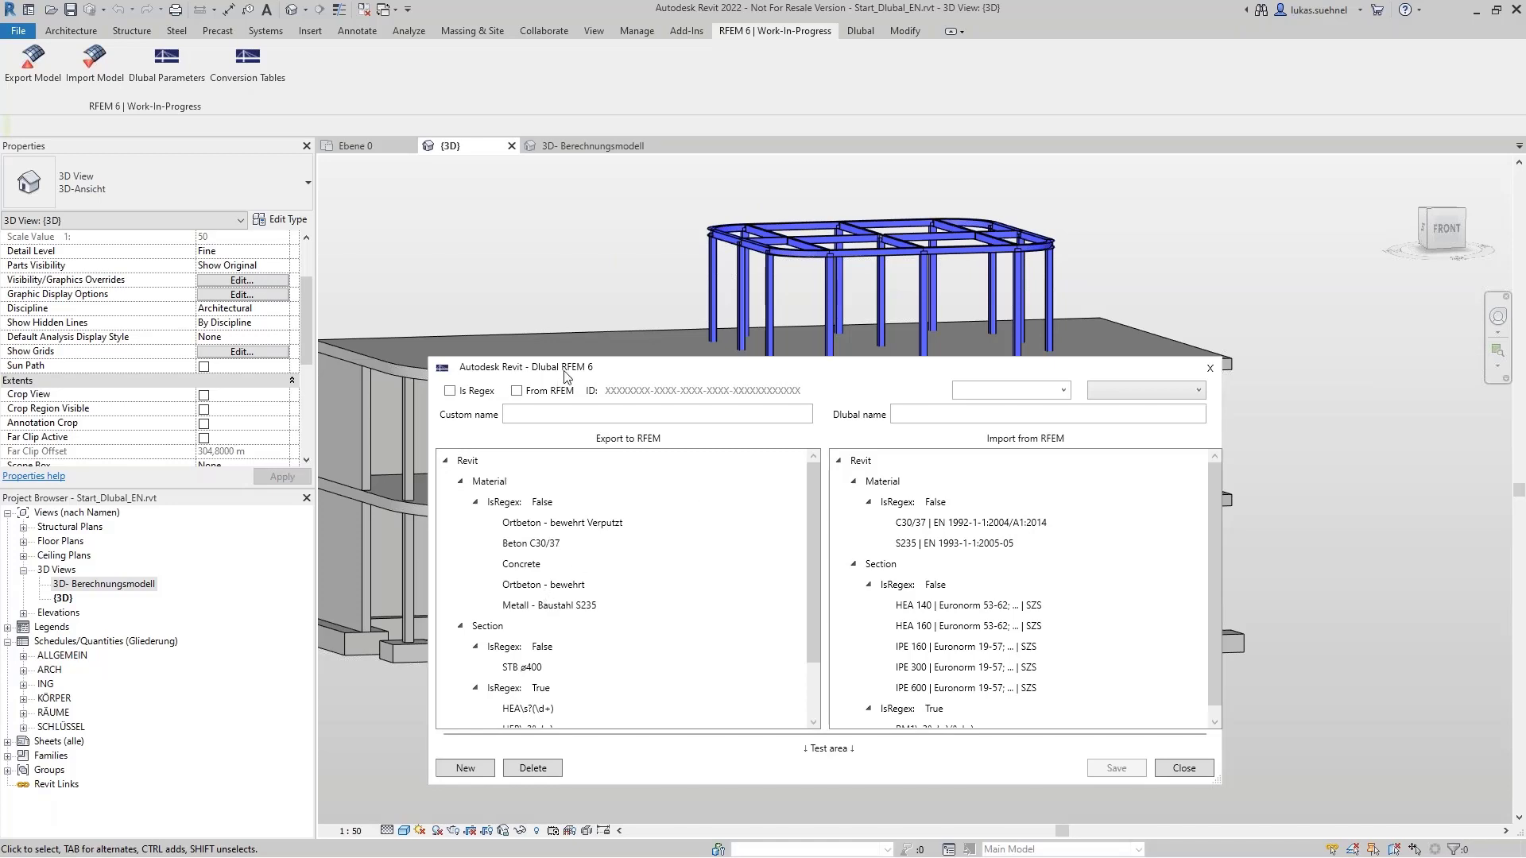
left_click_drag(565, 367, 522, 256)
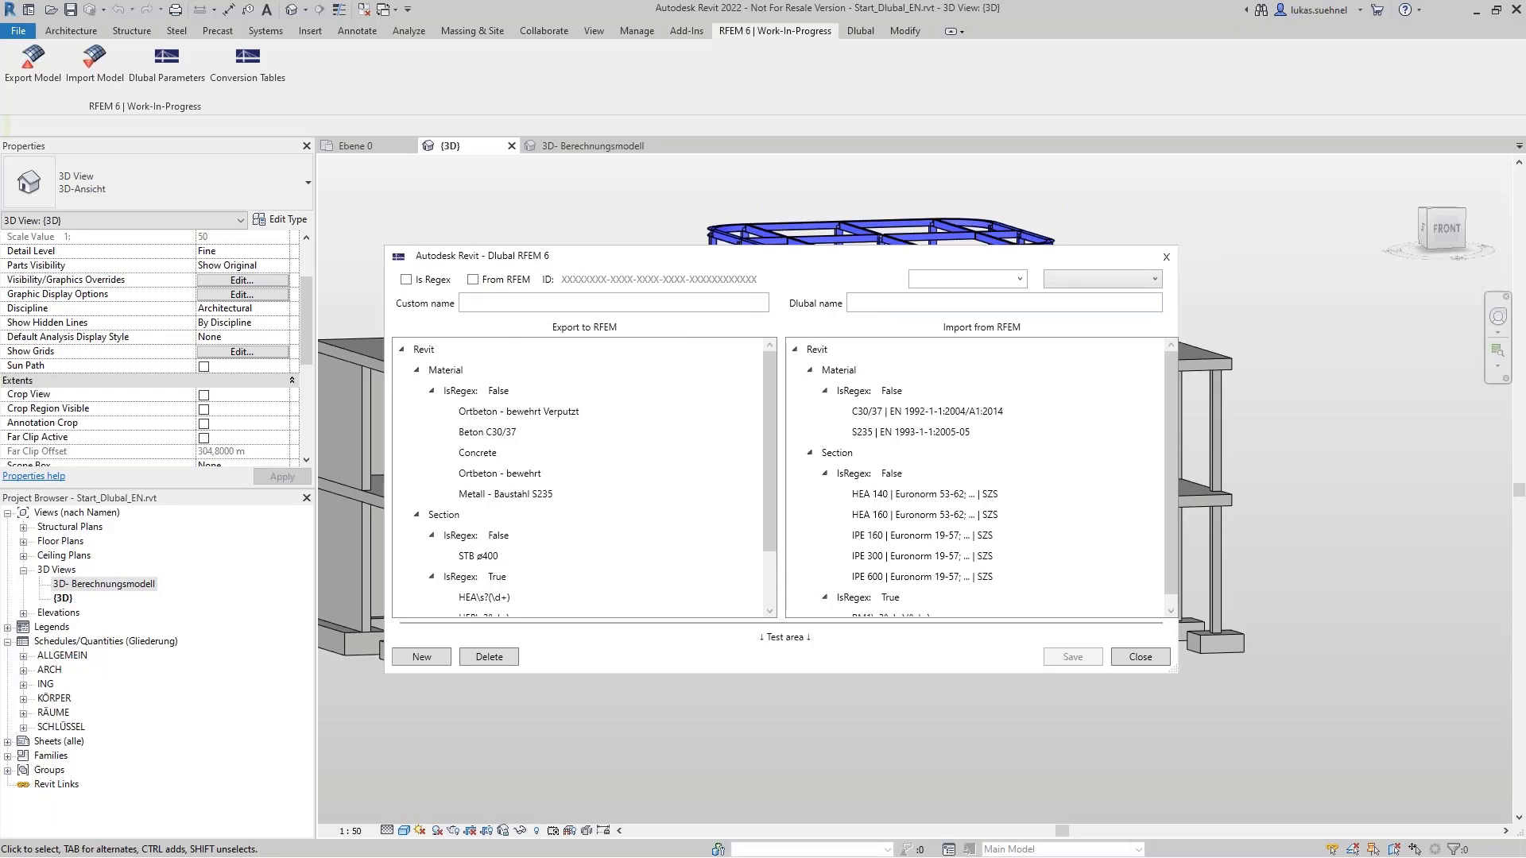
Add a Revit material conversion entry mapping "Revit Material Name" to "Dlubal Material Name" and save it
left_click(1009, 283)
left_click(956, 308)
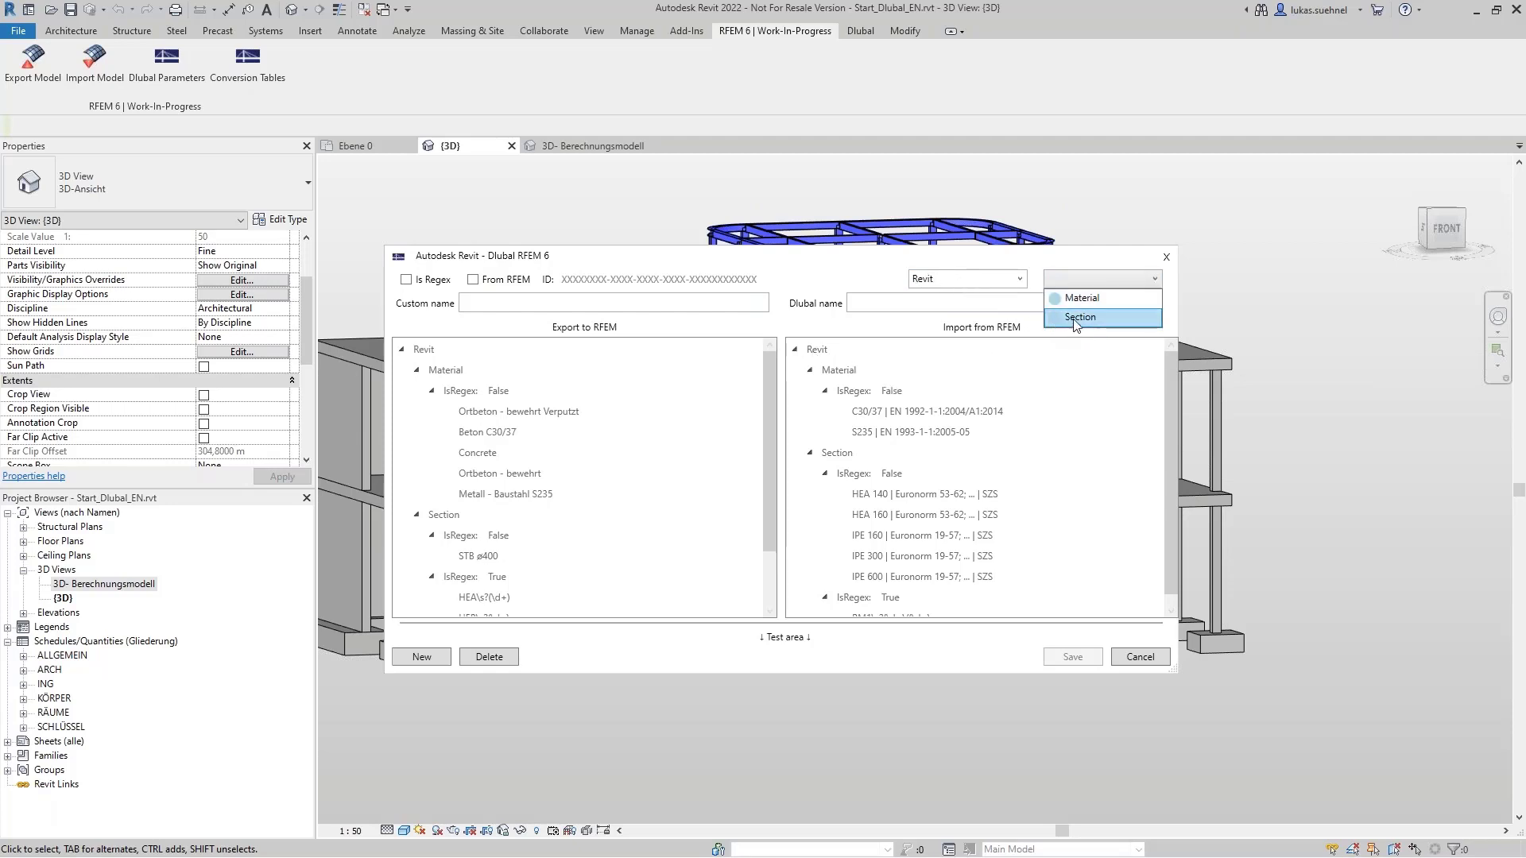
left_click(1088, 301)
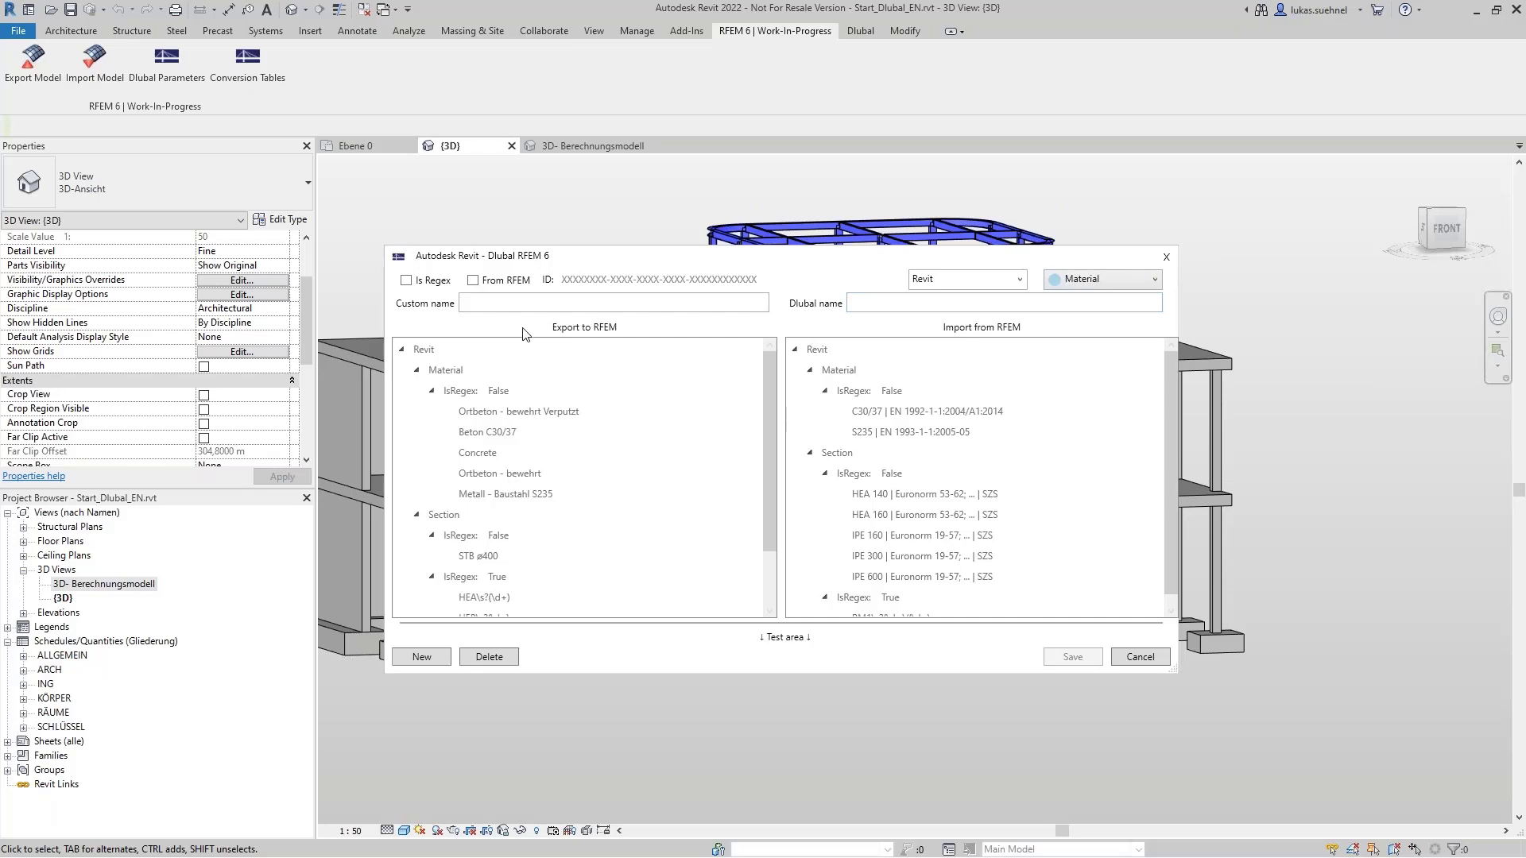
left_click(469, 302)
type("Revit Material Name")
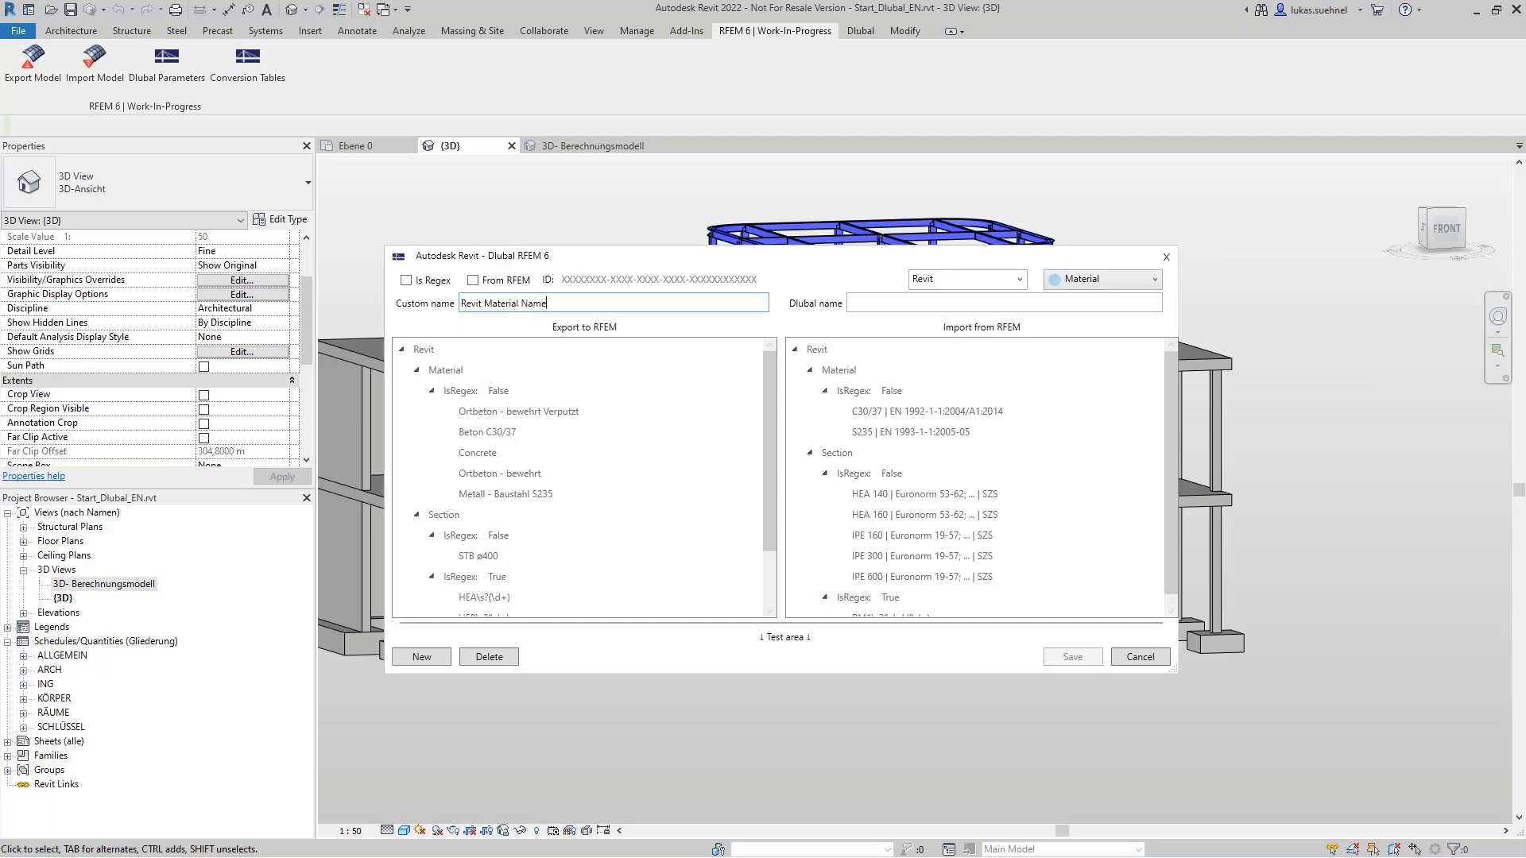
left_click(873, 302)
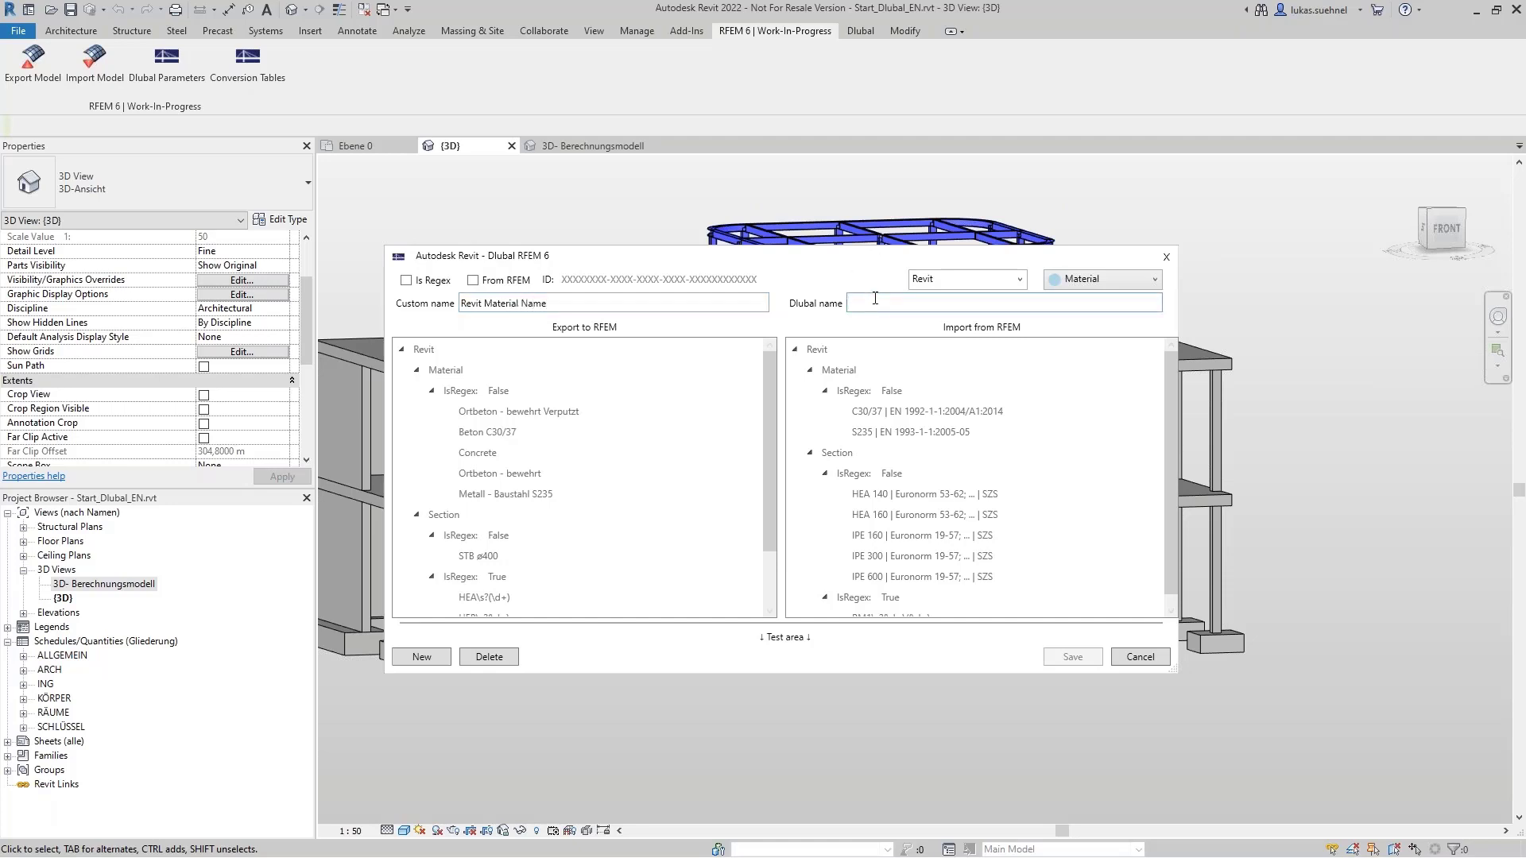
type("Dlubal Material Name")
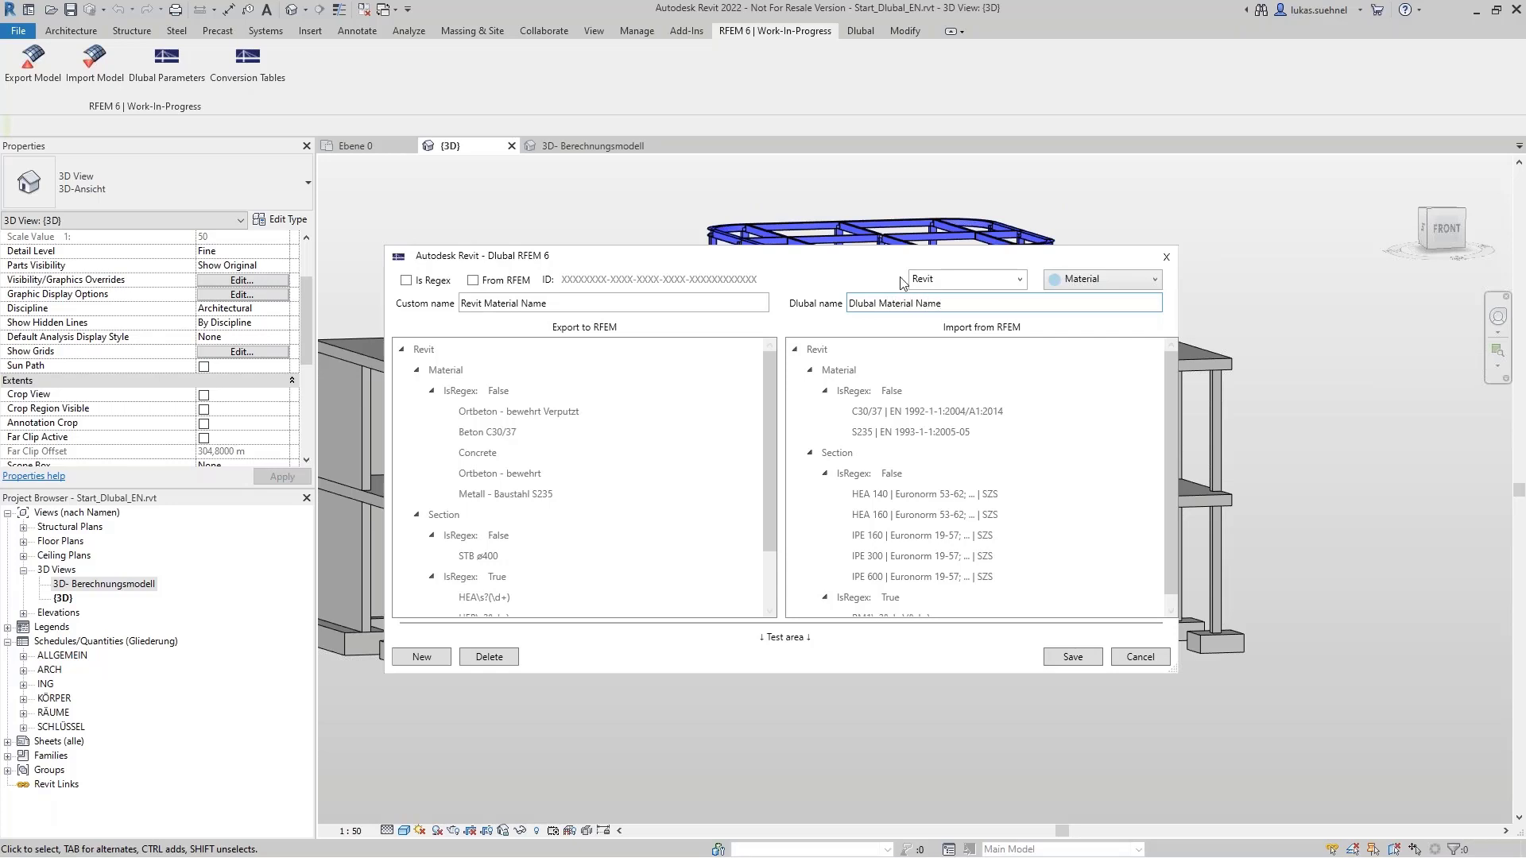
left_click(1073, 657)
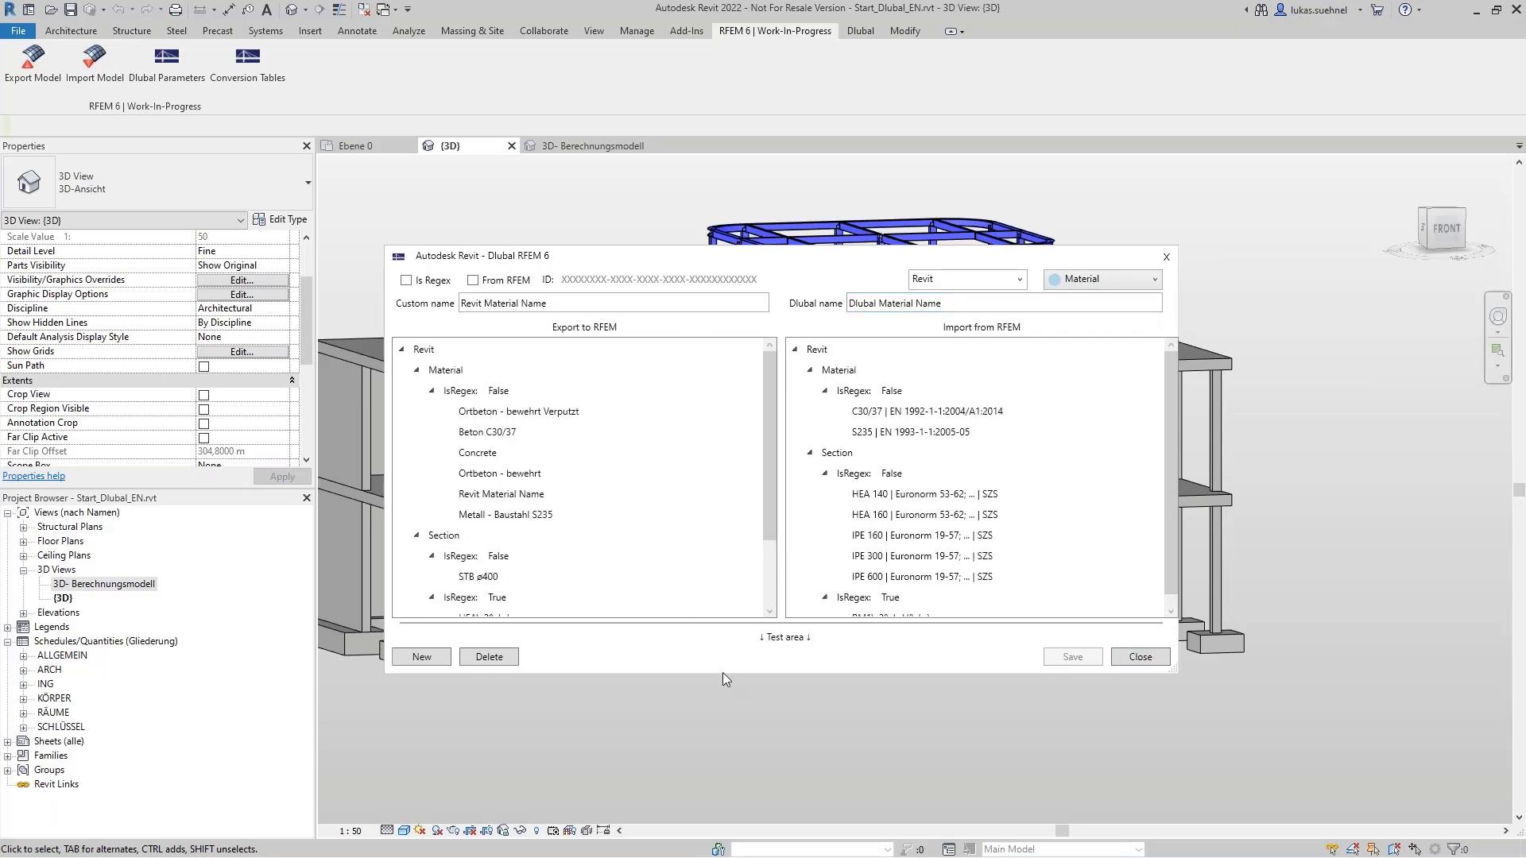
Delete the "Revit Material Name" entry from the export conversion table
left_click(500, 494)
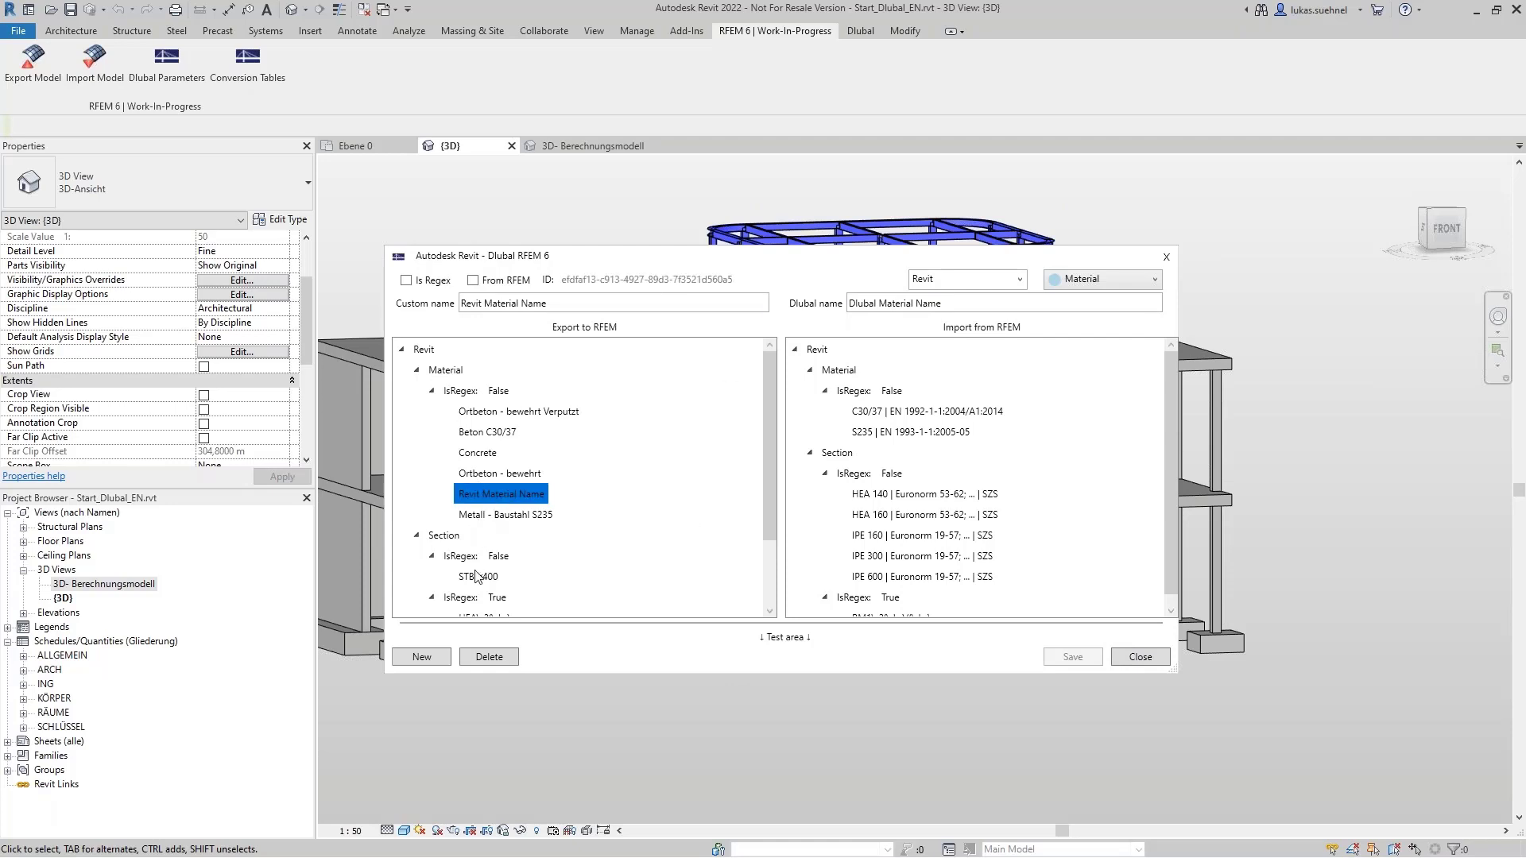
left_click(507, 659)
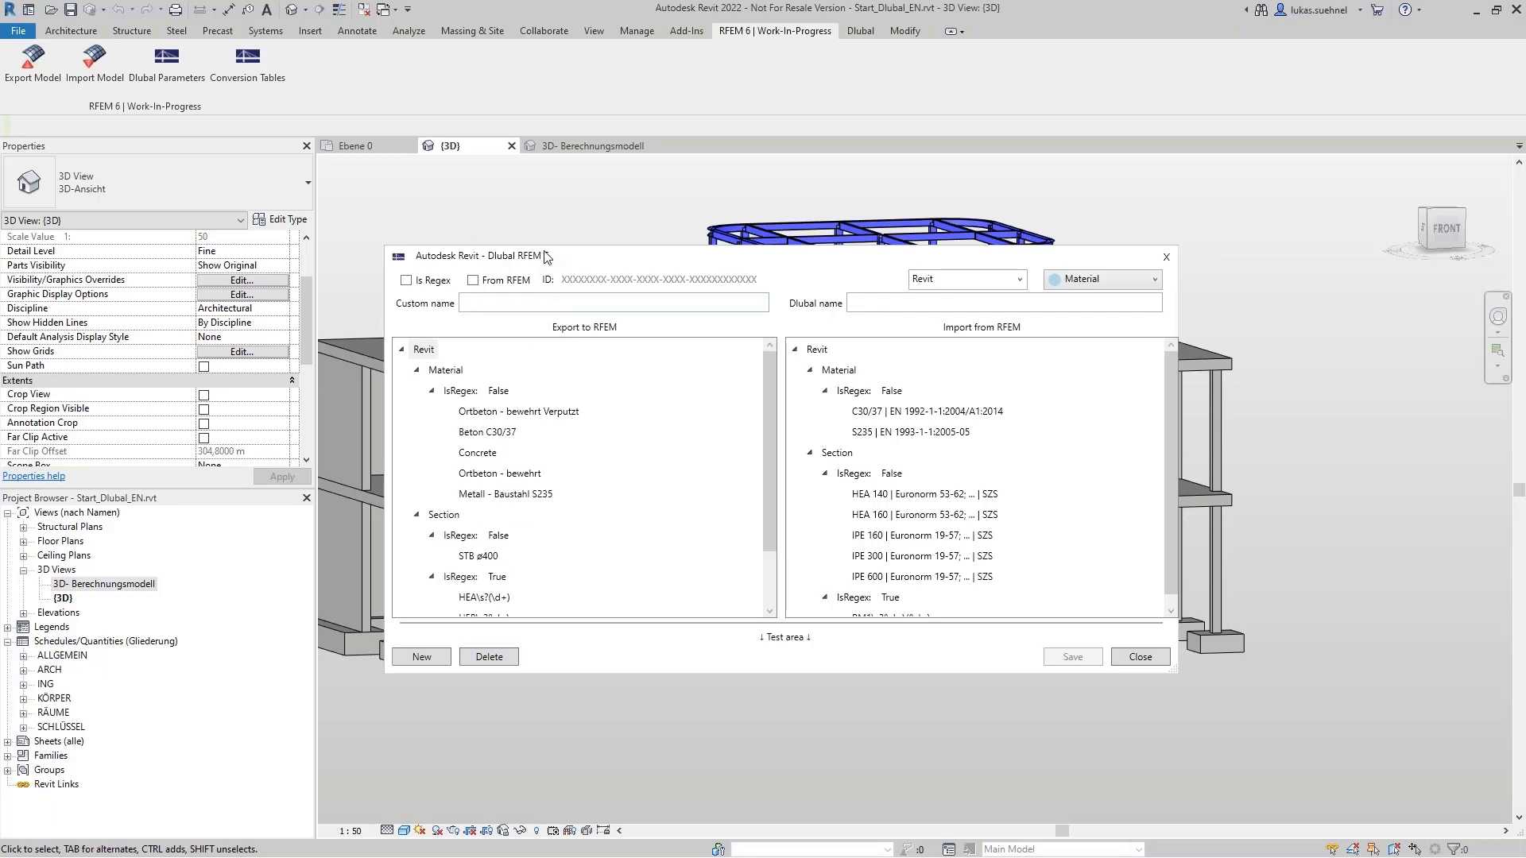
left_click_drag(579, 256, 661, 221)
Examine which Dlubal materials the Concrete and Metall - Baustahl S235 export entries are mapped to
left_click(574, 418)
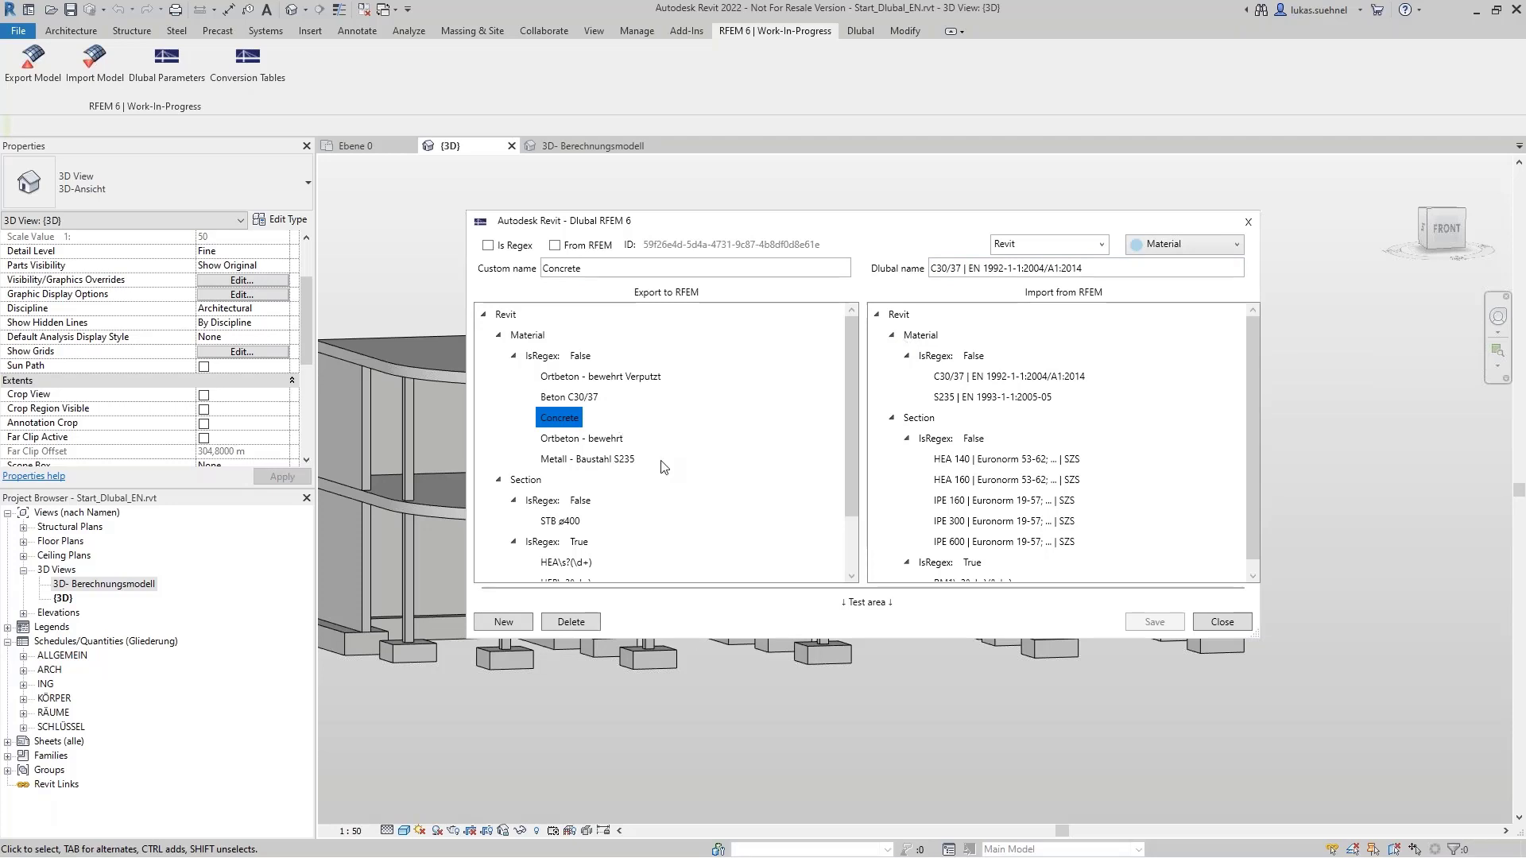
left_click_drag(685, 228, 646, 348)
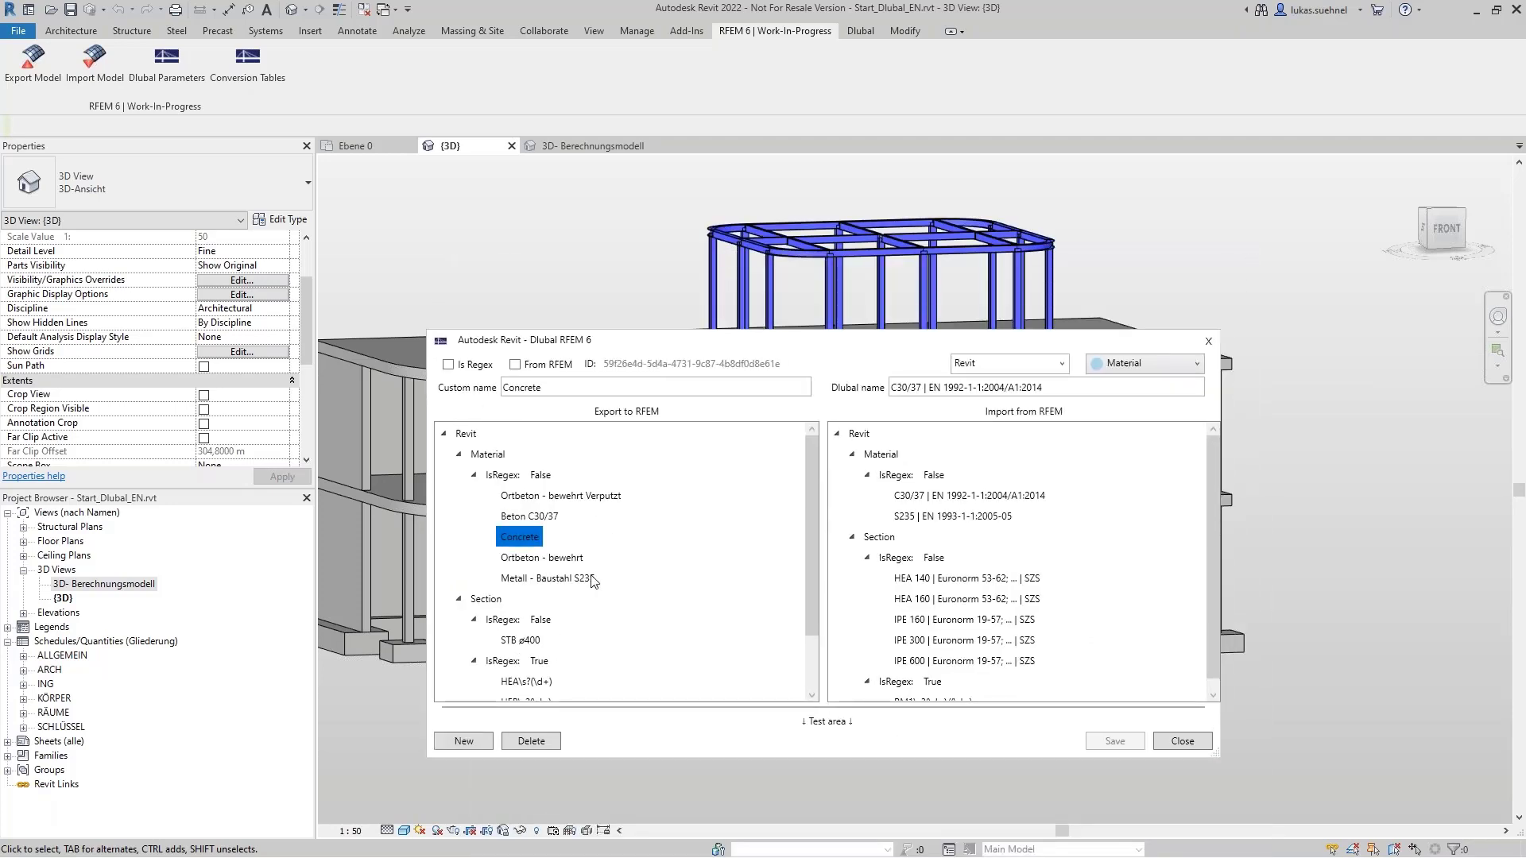
left_click(552, 587)
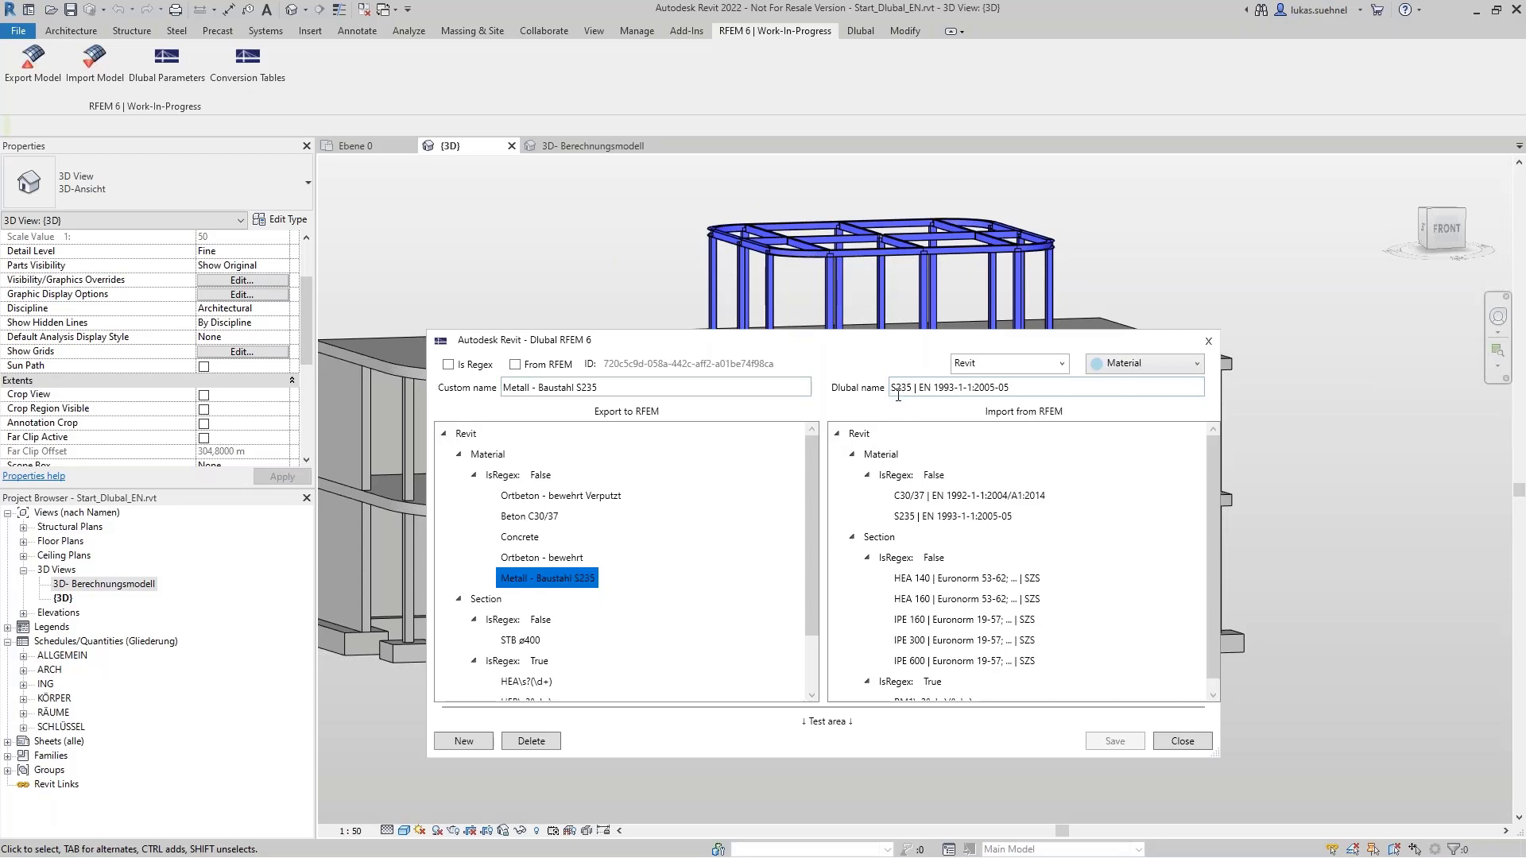
left_click_drag(1035, 386, 897, 387)
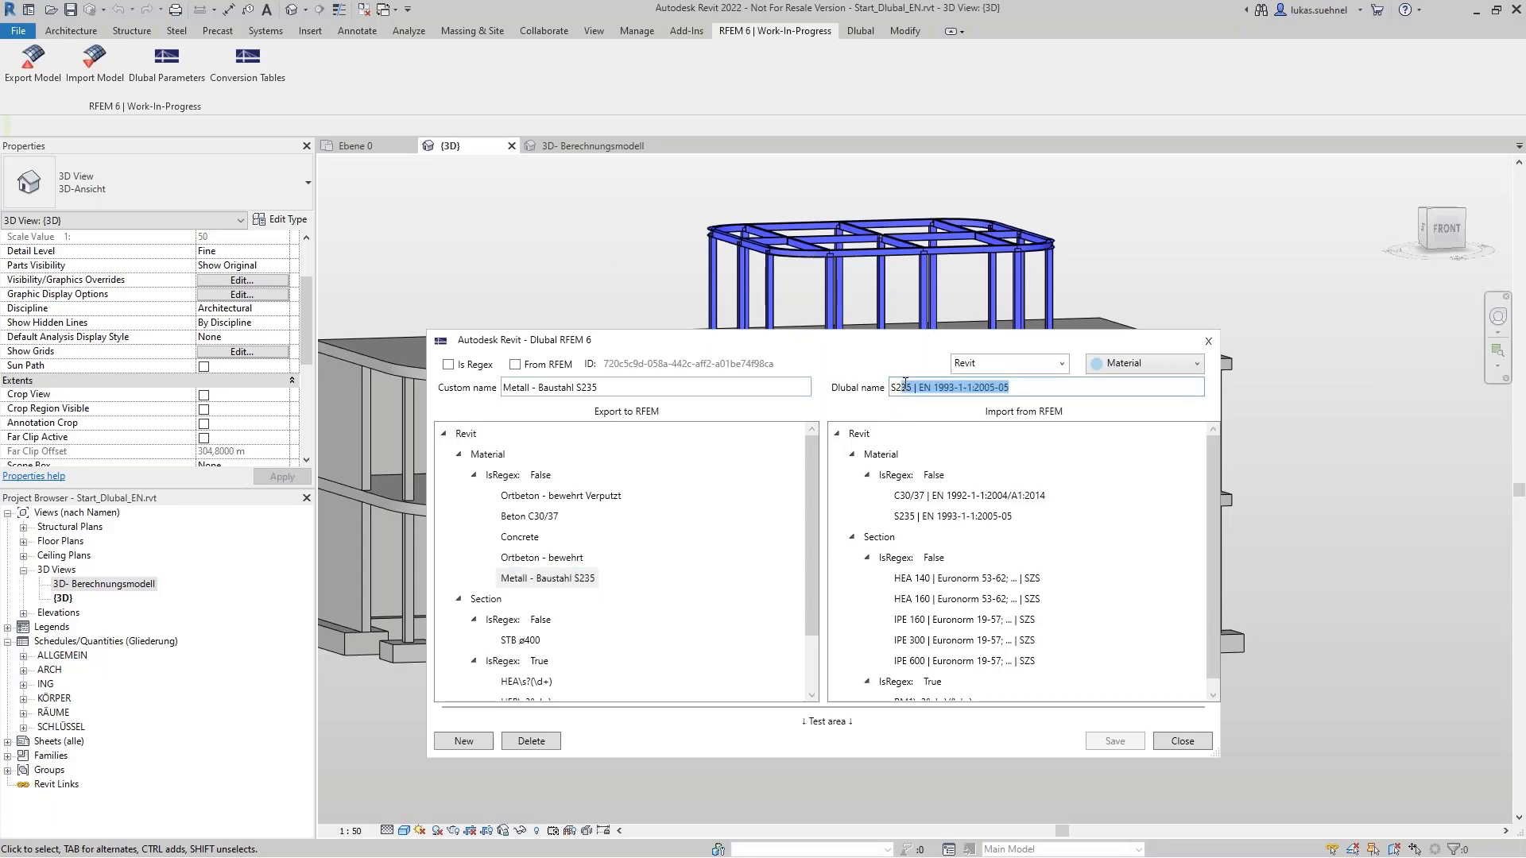
left_click_drag(835, 340, 825, 199)
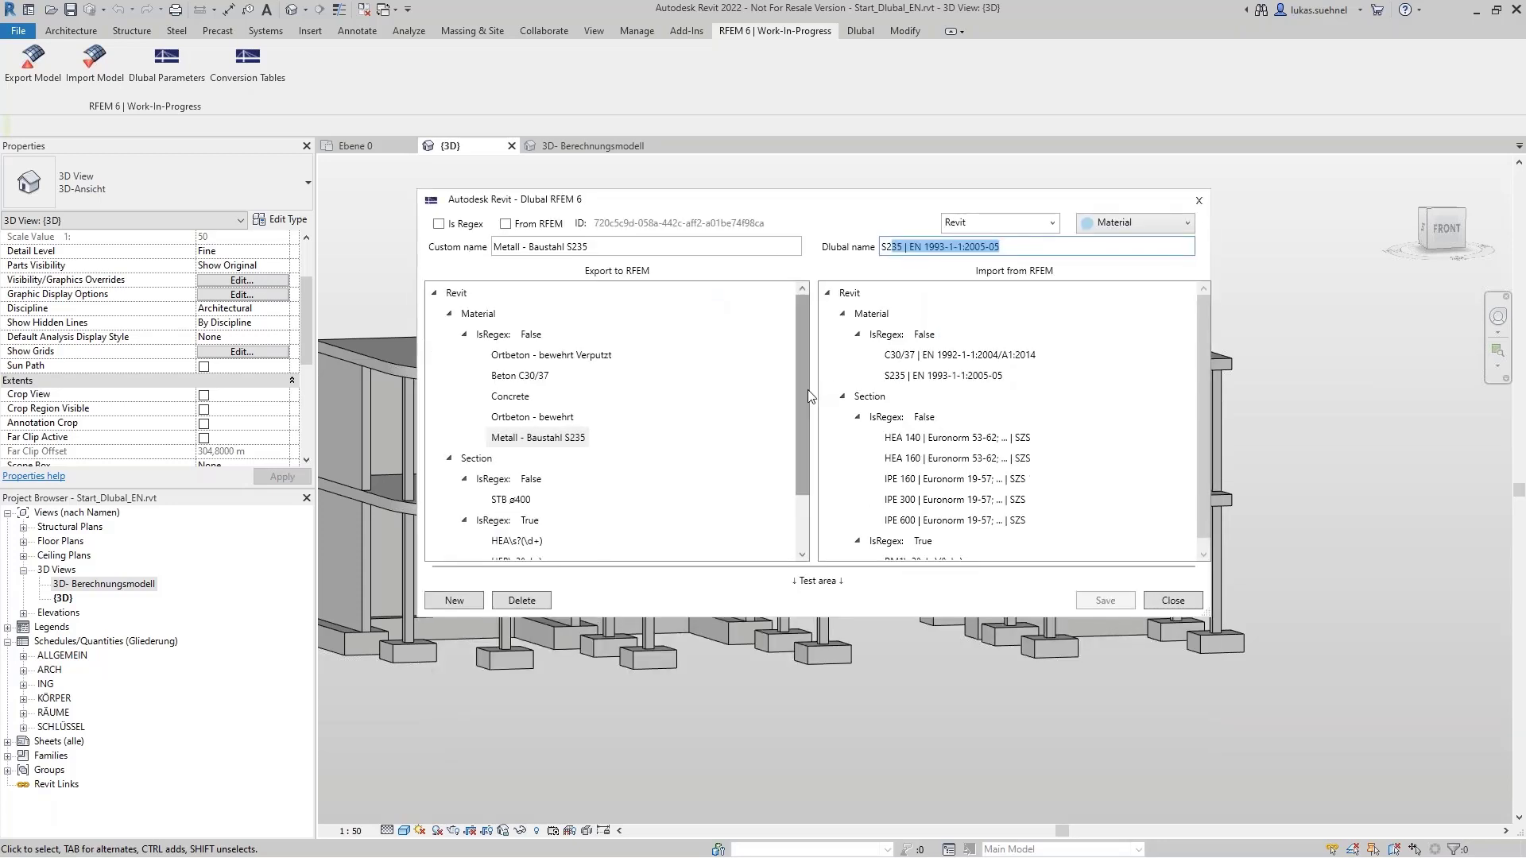
Examine the regular-expression section entry for HEA profiles in the export list, and close the conversion tables
left_click_drag(803, 389, 799, 470)
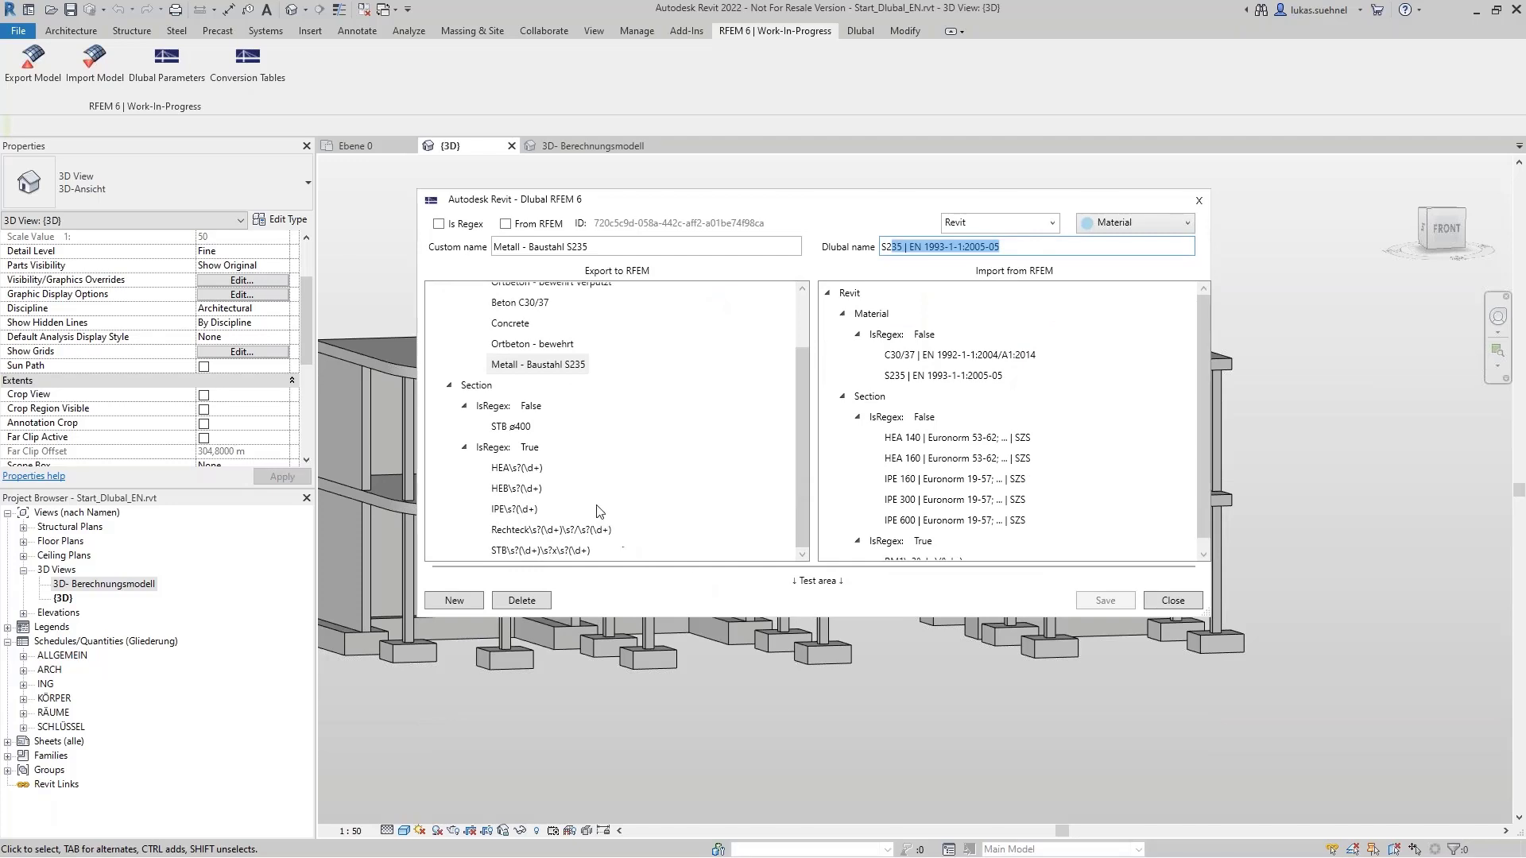
left_click(517, 469)
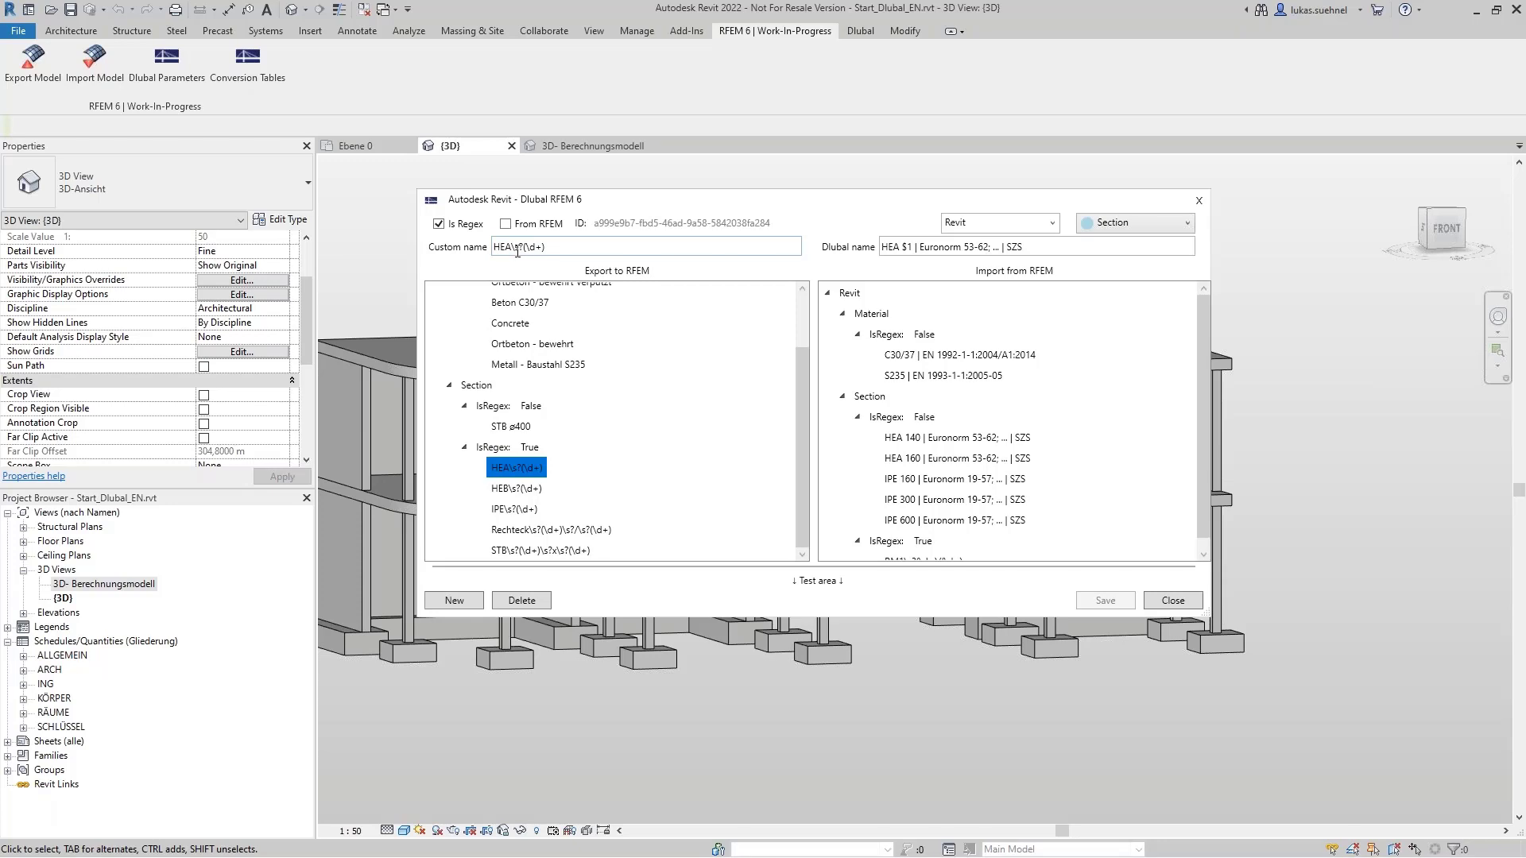
left_click_drag(513, 246, 554, 246)
left_click(554, 246)
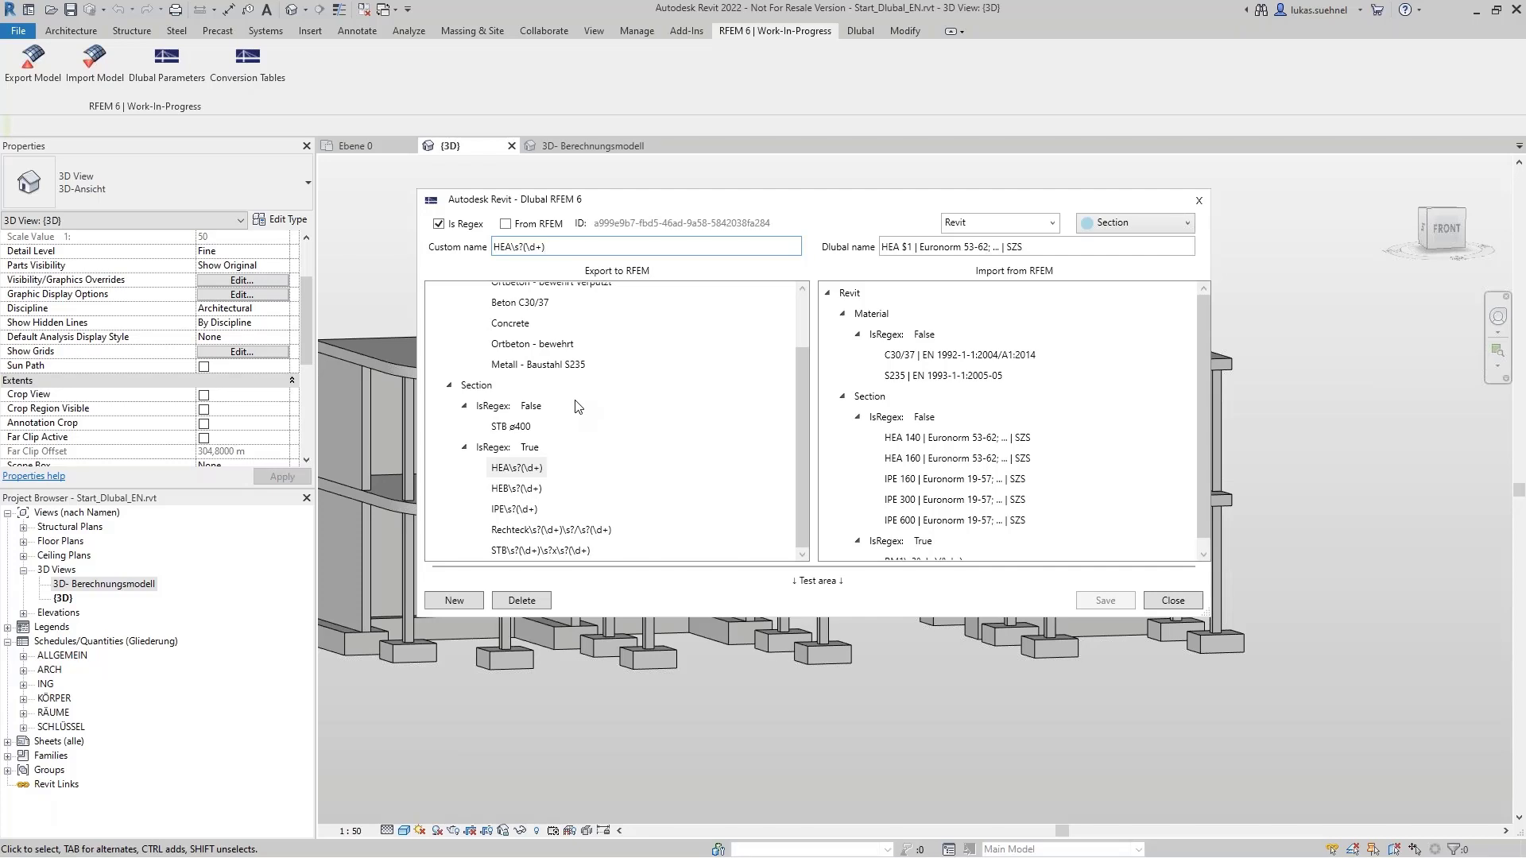
left_click(1177, 600)
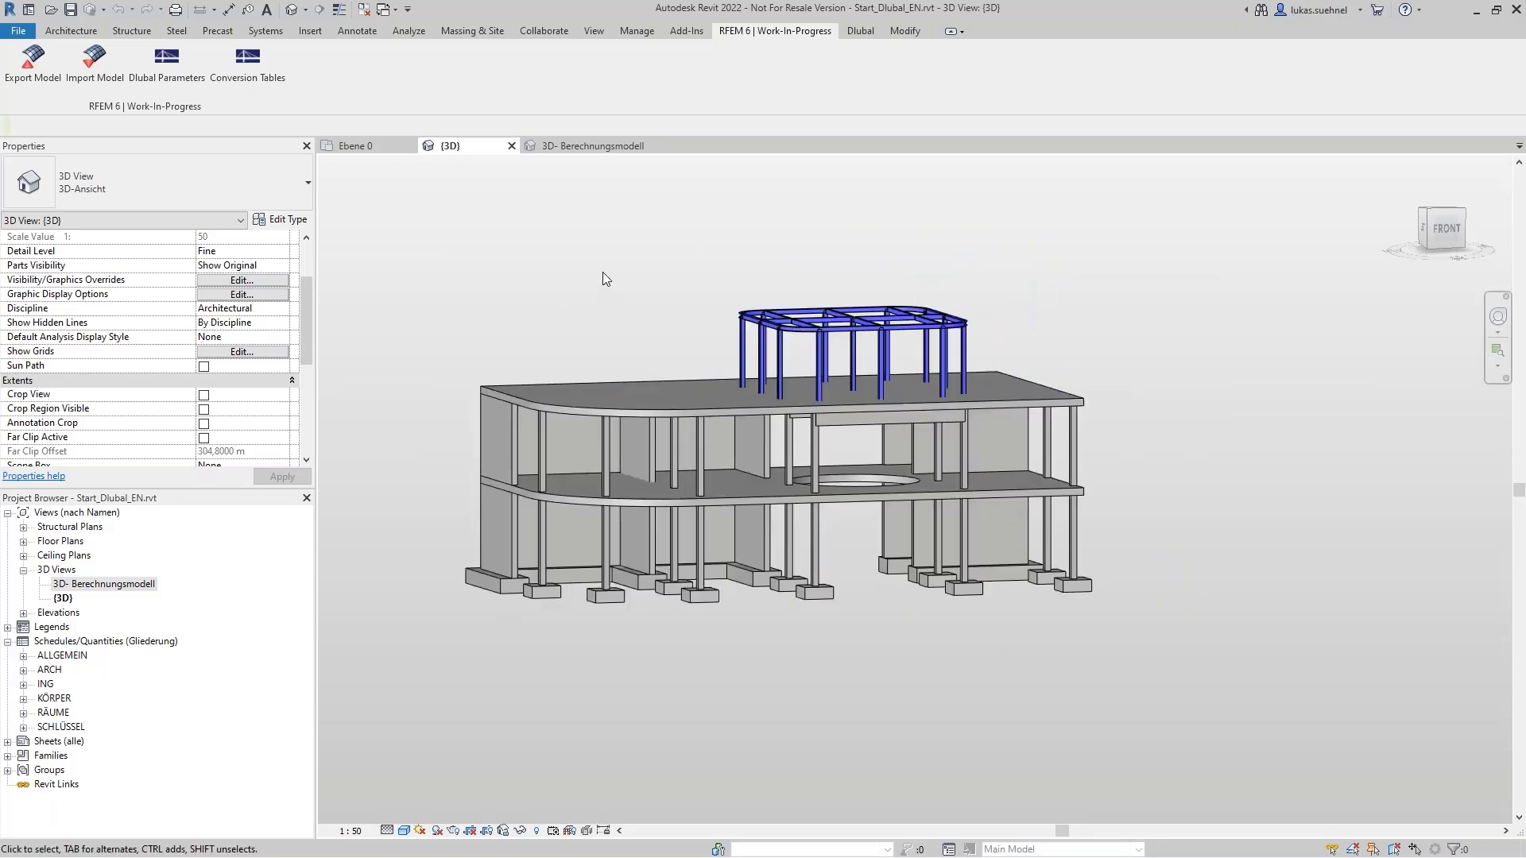
Begin exporting the model to RFEM, choosing to create a new structure and apply member eccentricities
left_click(41, 74)
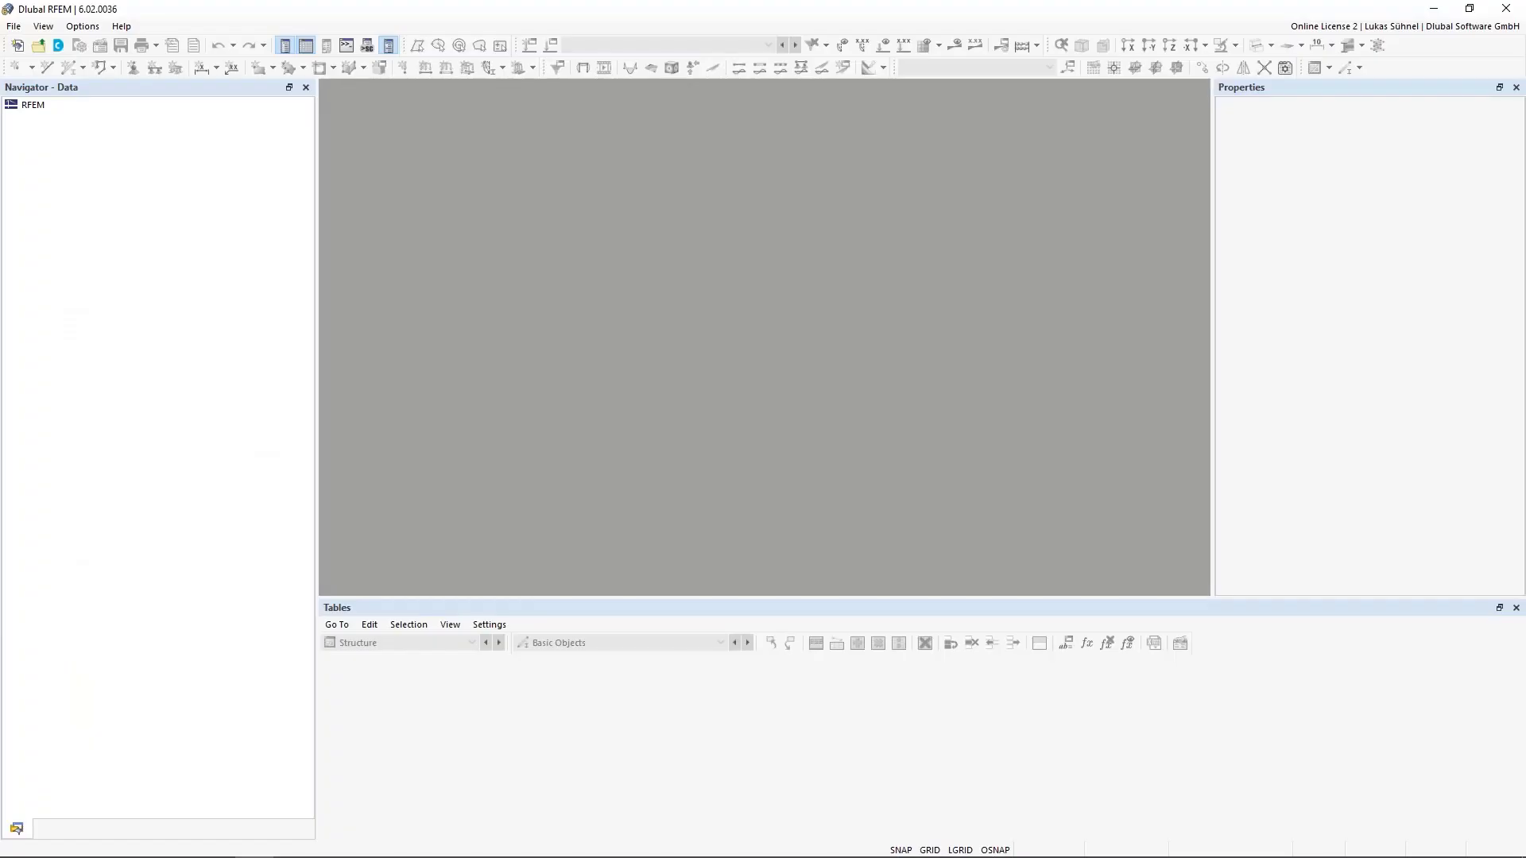
left_click(1434, 9)
left_click(450, 357)
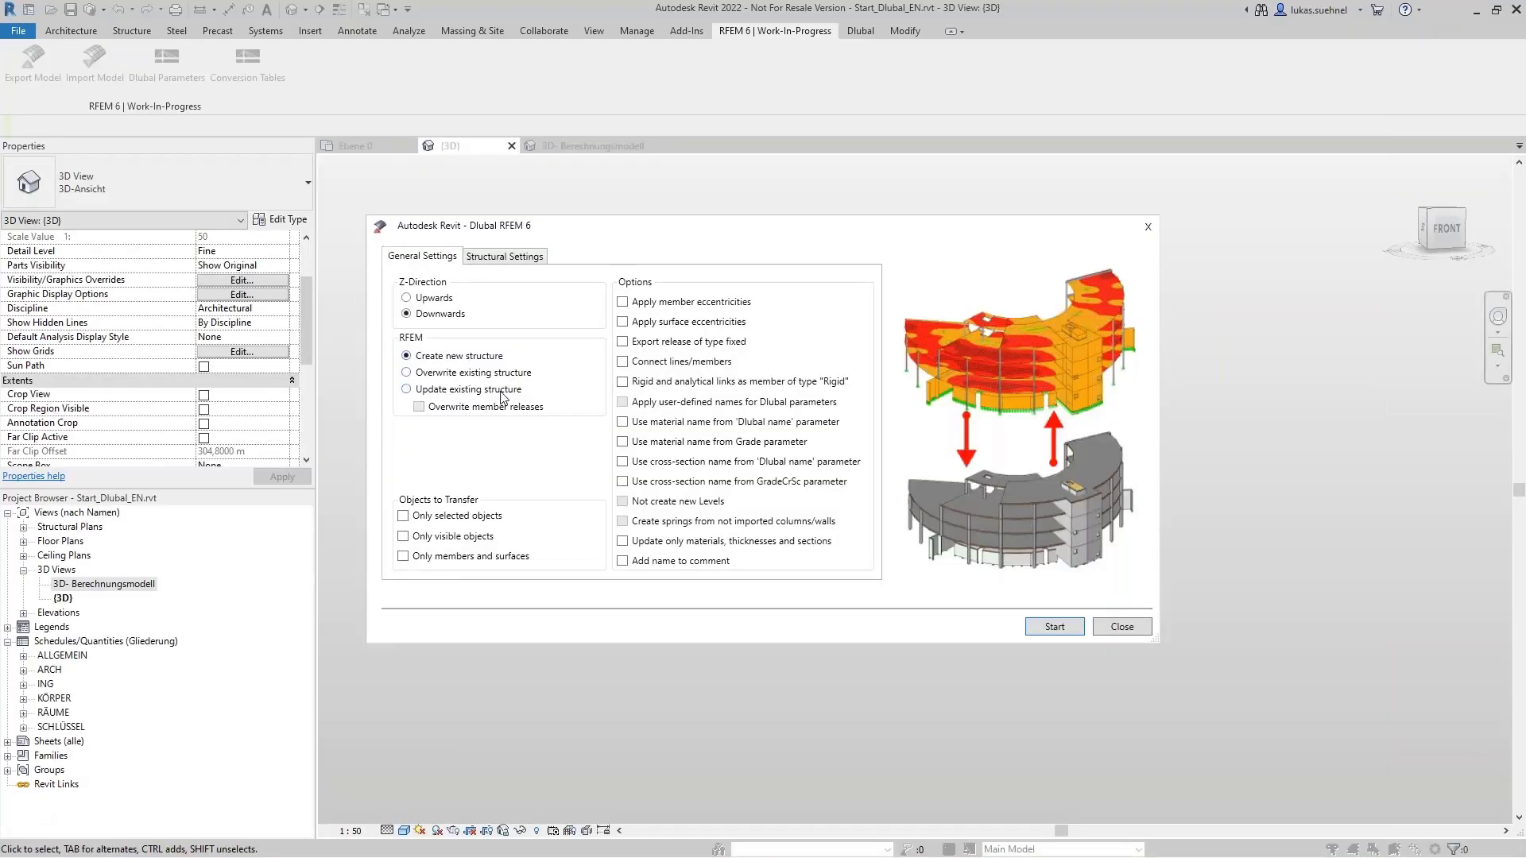
left_click(625, 303)
Turn on conversion of isolated and wall foundations in the structural settings, and run the export to RFEM
left_click(515, 255)
left_click(464, 322)
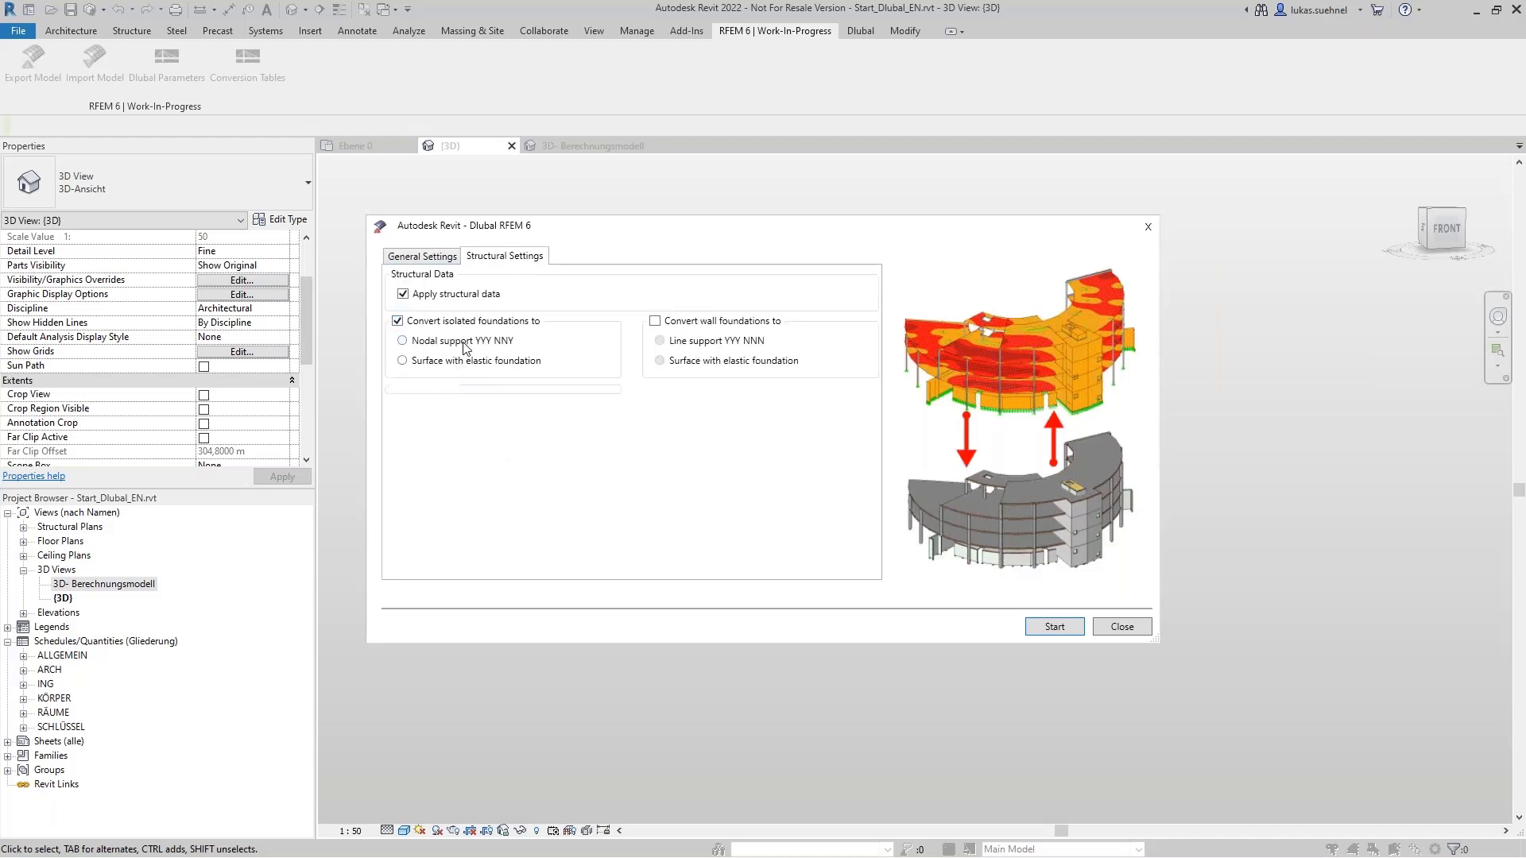
left_click(703, 323)
left_click(1070, 629)
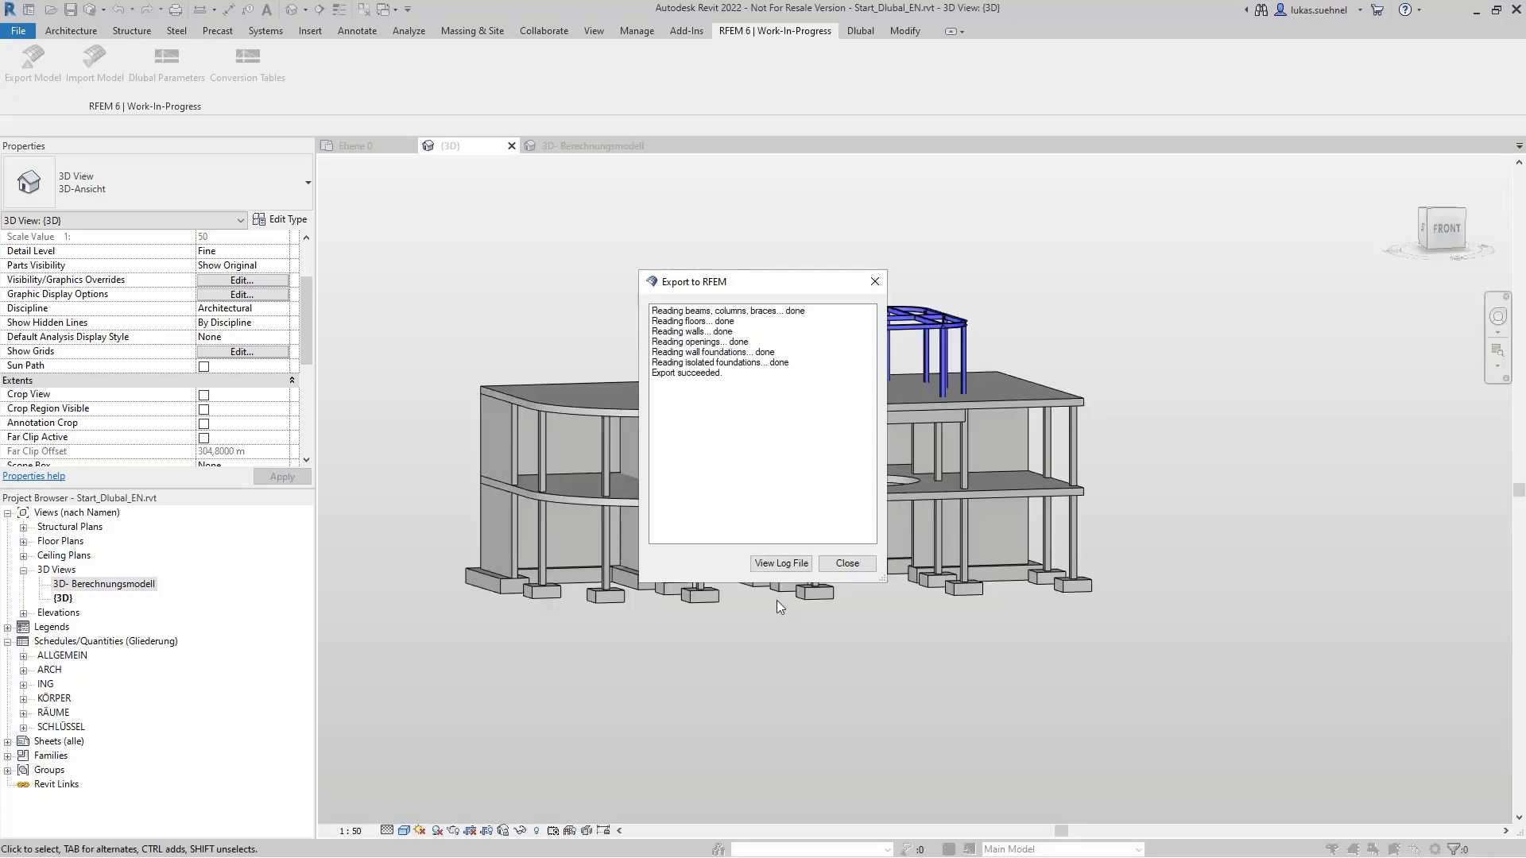
left_click(847, 564)
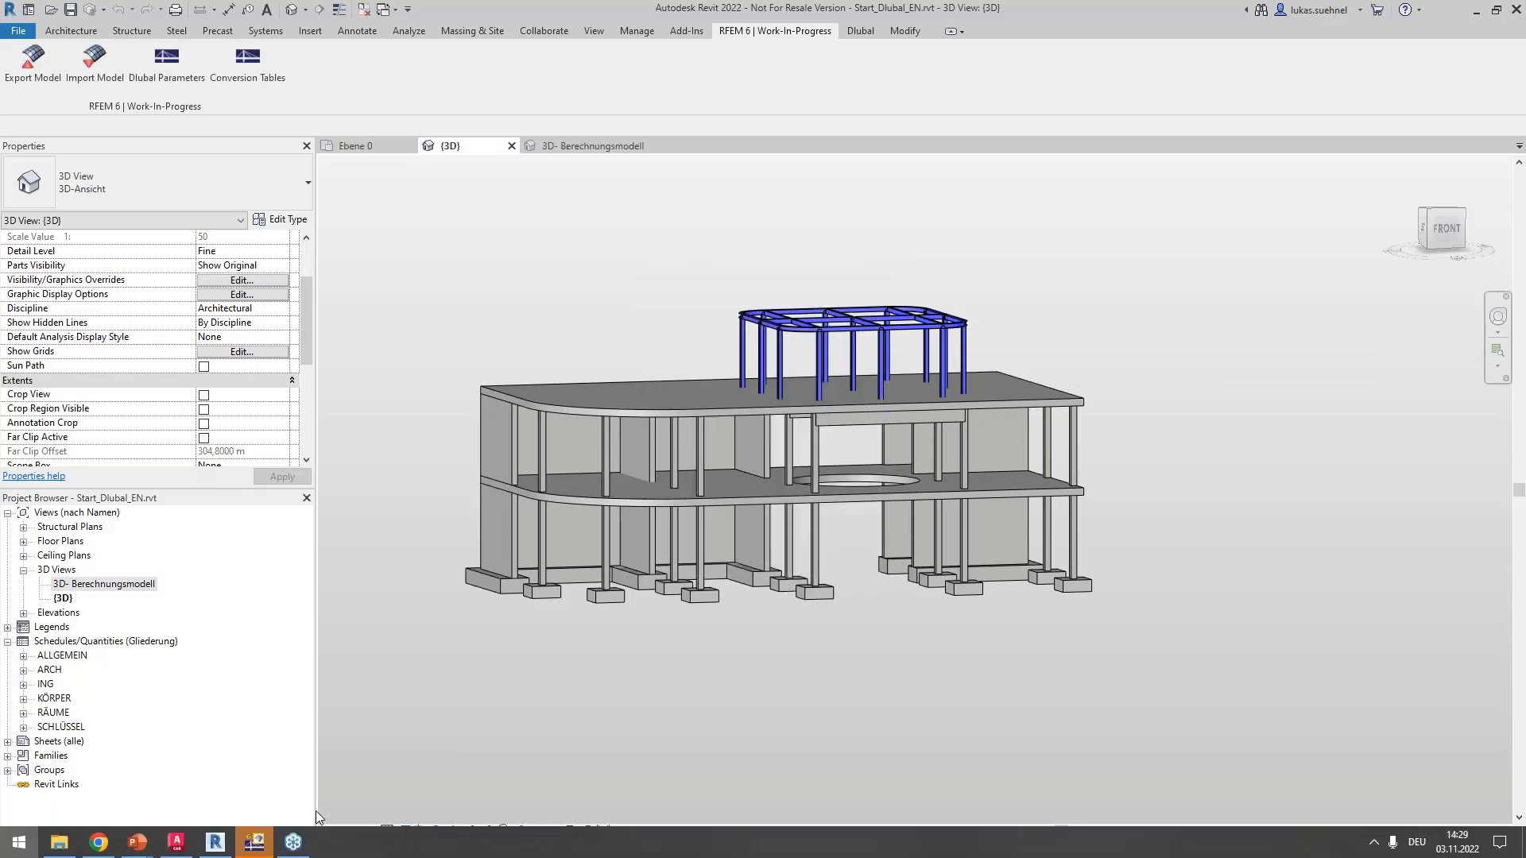
Switch to Dlubal RFEM to view the exported Start_Dlubal_EN model
key("super")
key("Escape")
key("alt+Tab")
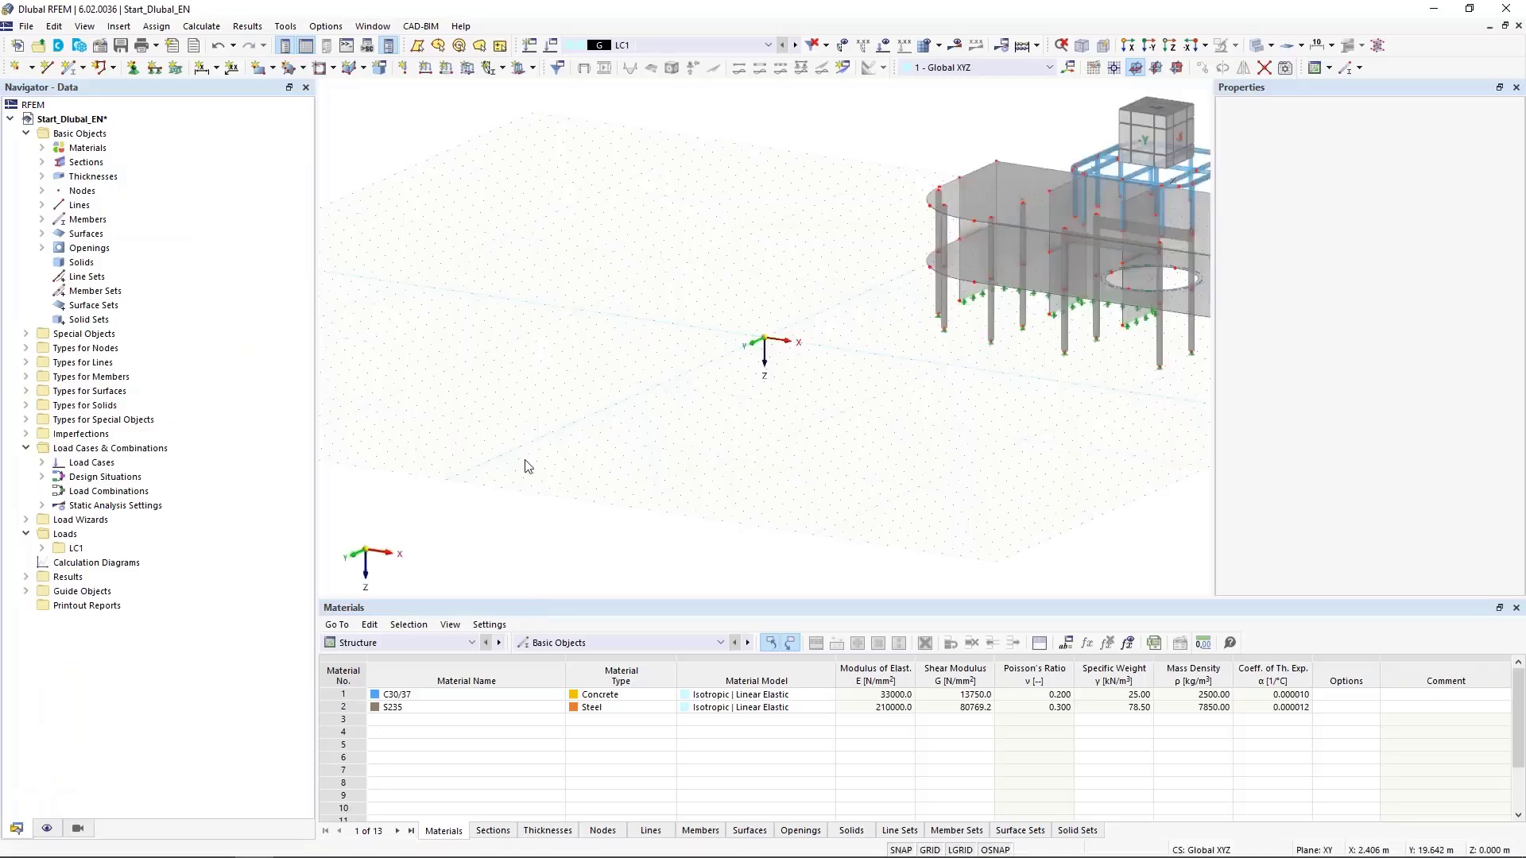
Check which parts of the exported model use the C30/37 and S235 materials
scroll(528, 463, "down", 5)
middle_click_drag(708, 477, 739, 507, "ctrl")
scroll(675, 469, "up", 5)
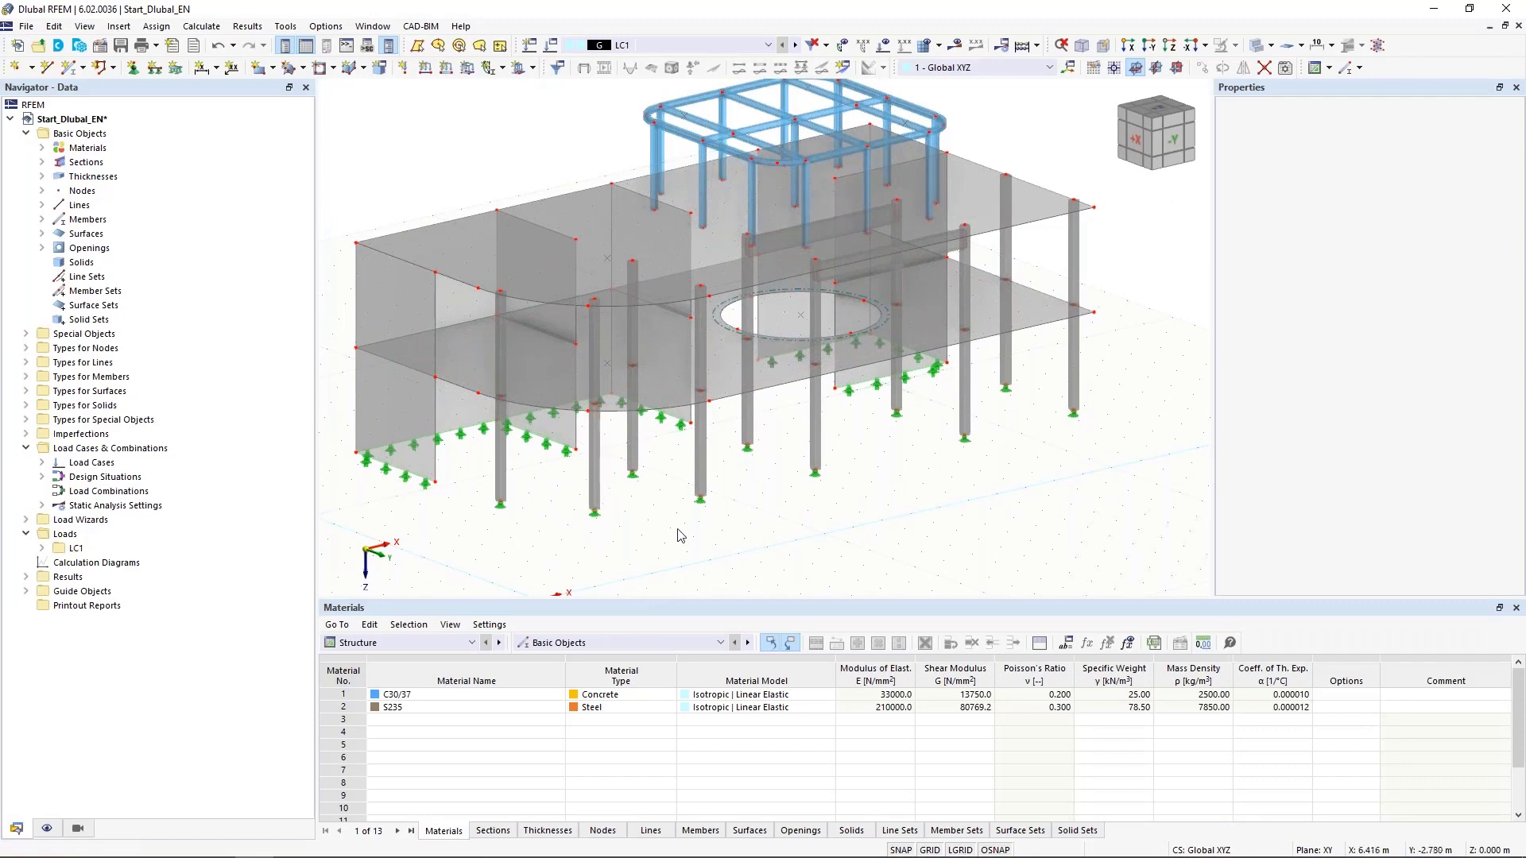
middle_click_drag(599, 436, 556, 438, "ctrl")
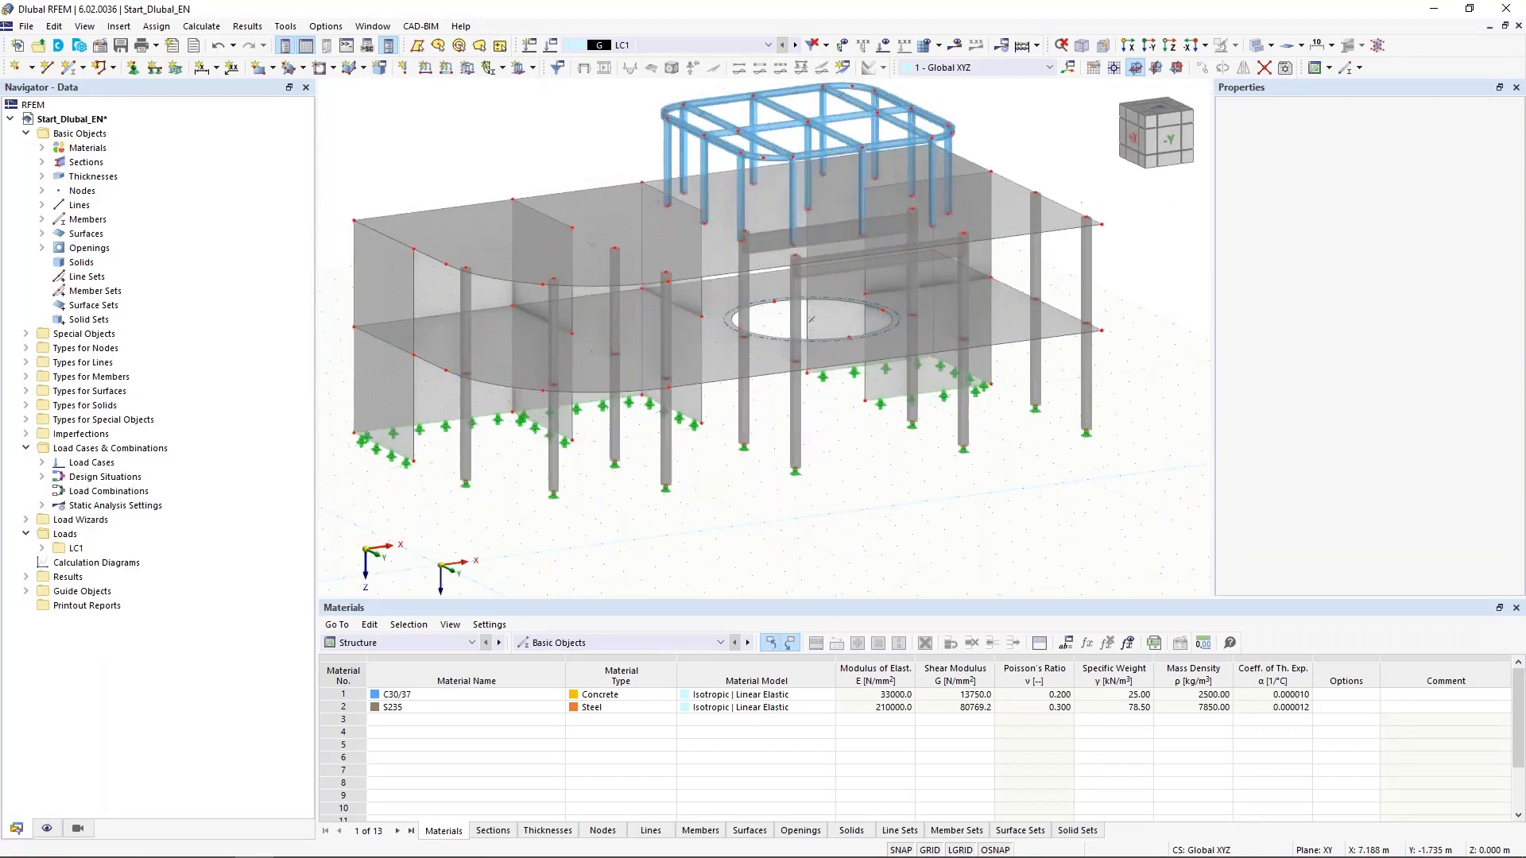
left_click(42, 147)
left_click(100, 162)
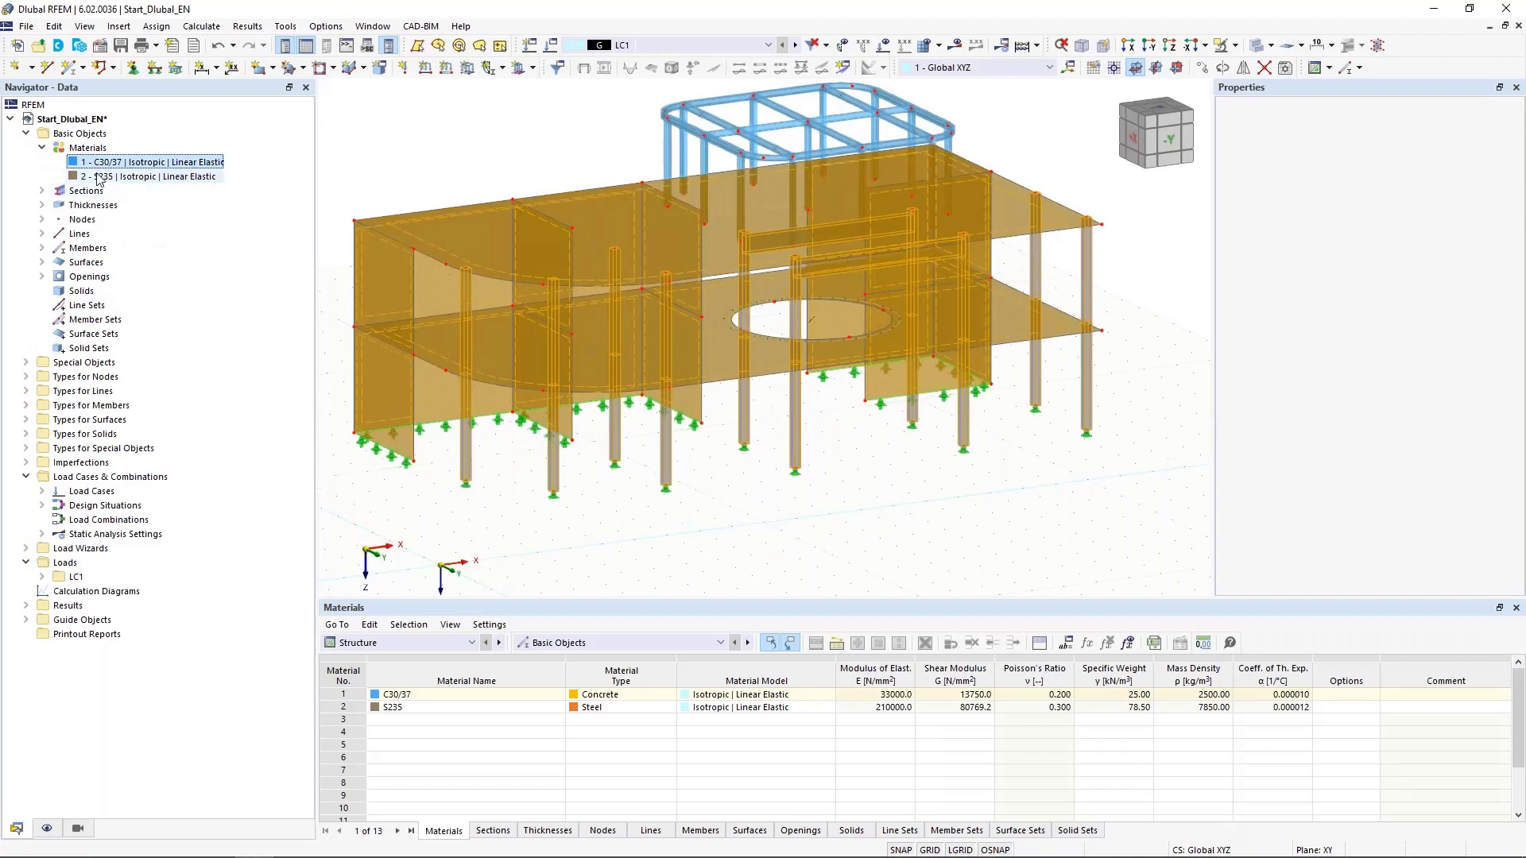
left_click(102, 176)
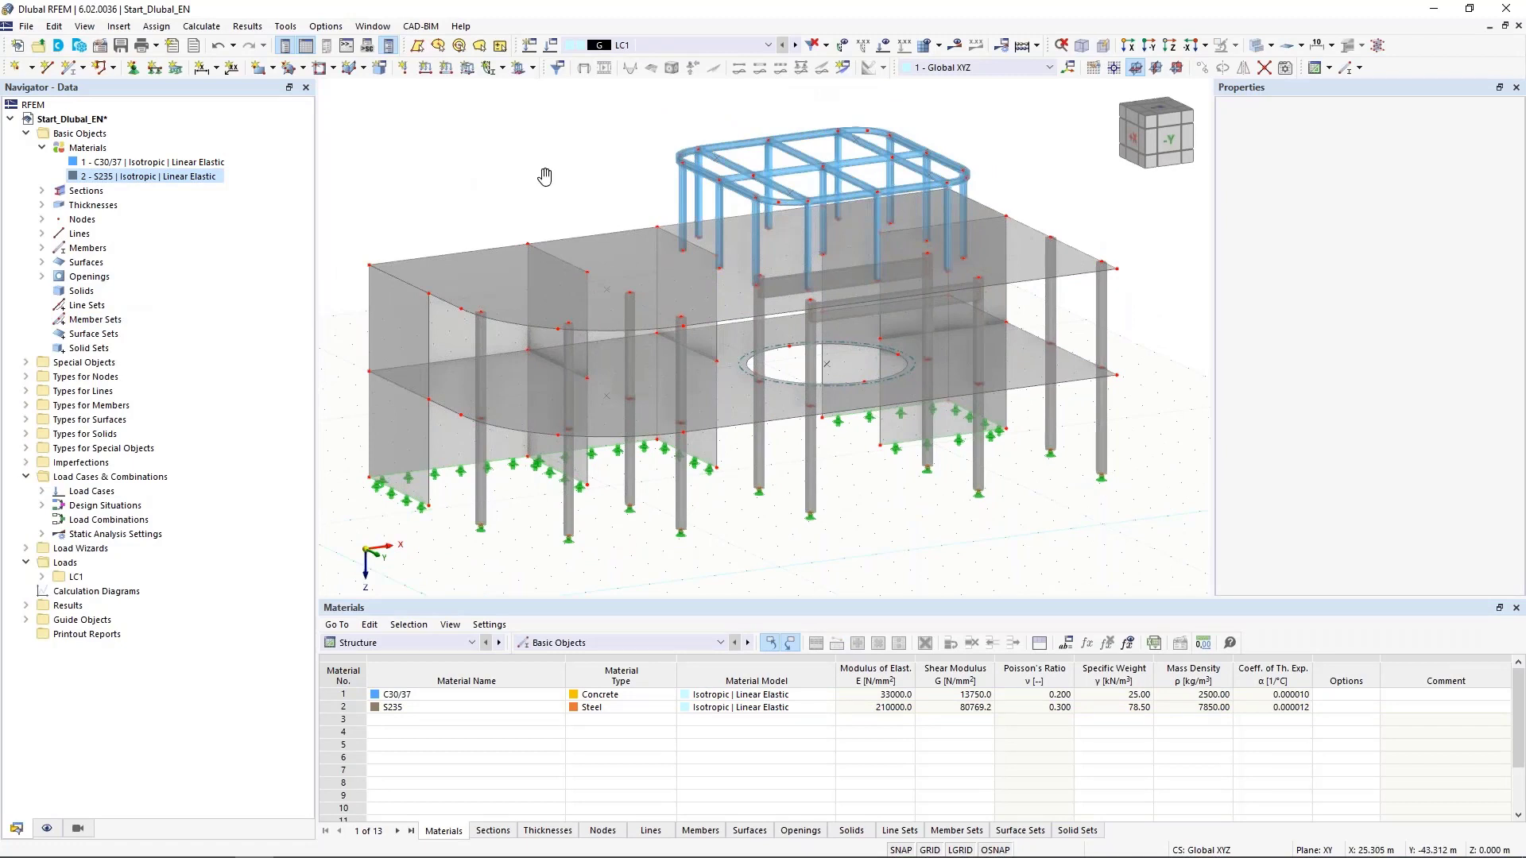
Copy the cross beam of the steel roof frame to the middle of each of the two bays between the existing cross beams
middle_click_drag(545, 178, 670, 256, "ctrl")
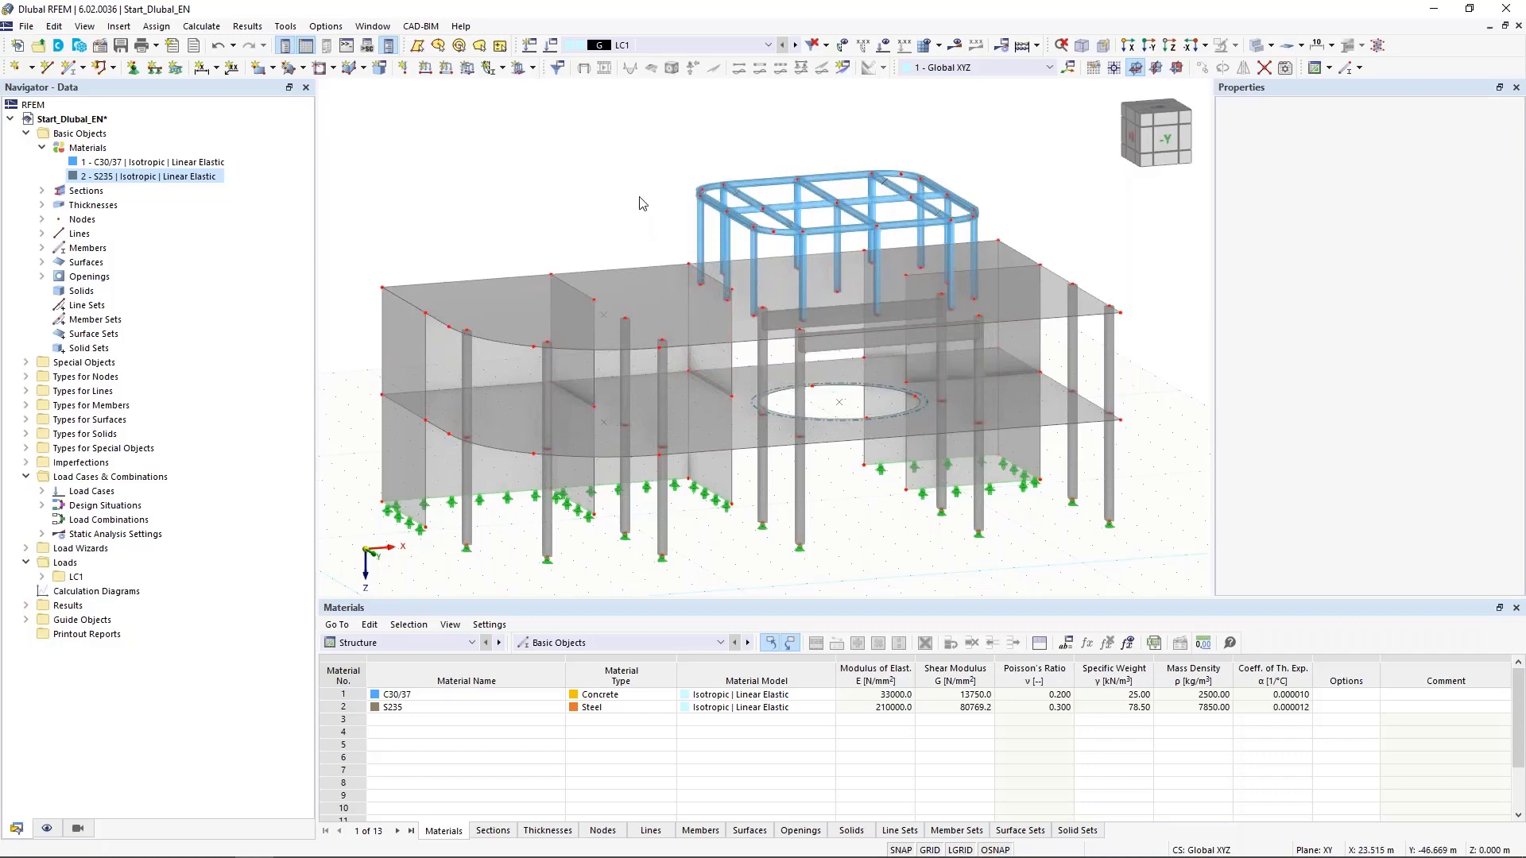
middle_click_drag(628, 187, 659, 192, "ctrl")
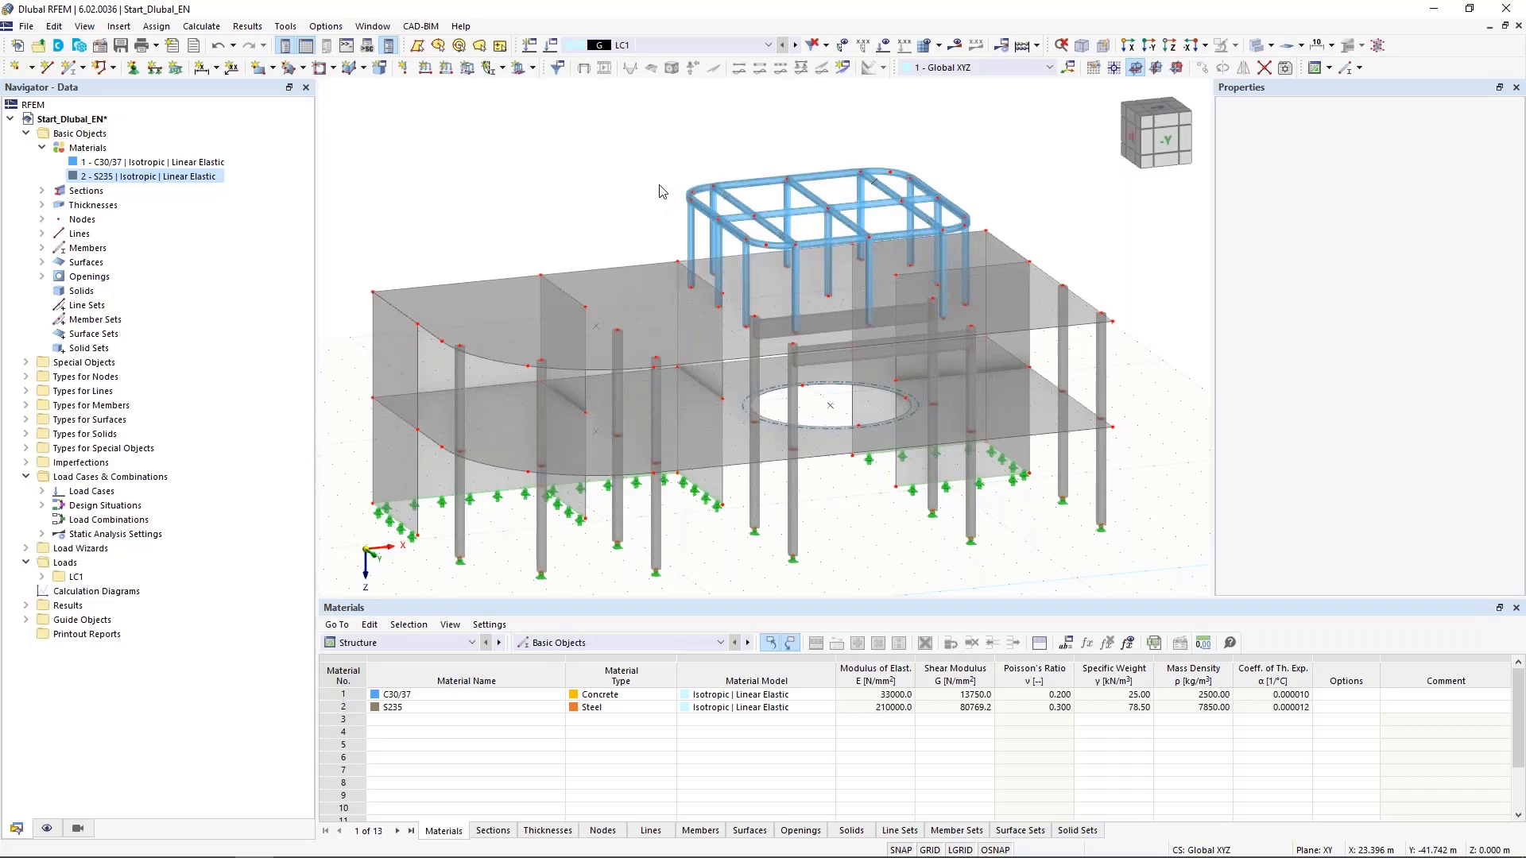
scroll(793, 137, "up", 4)
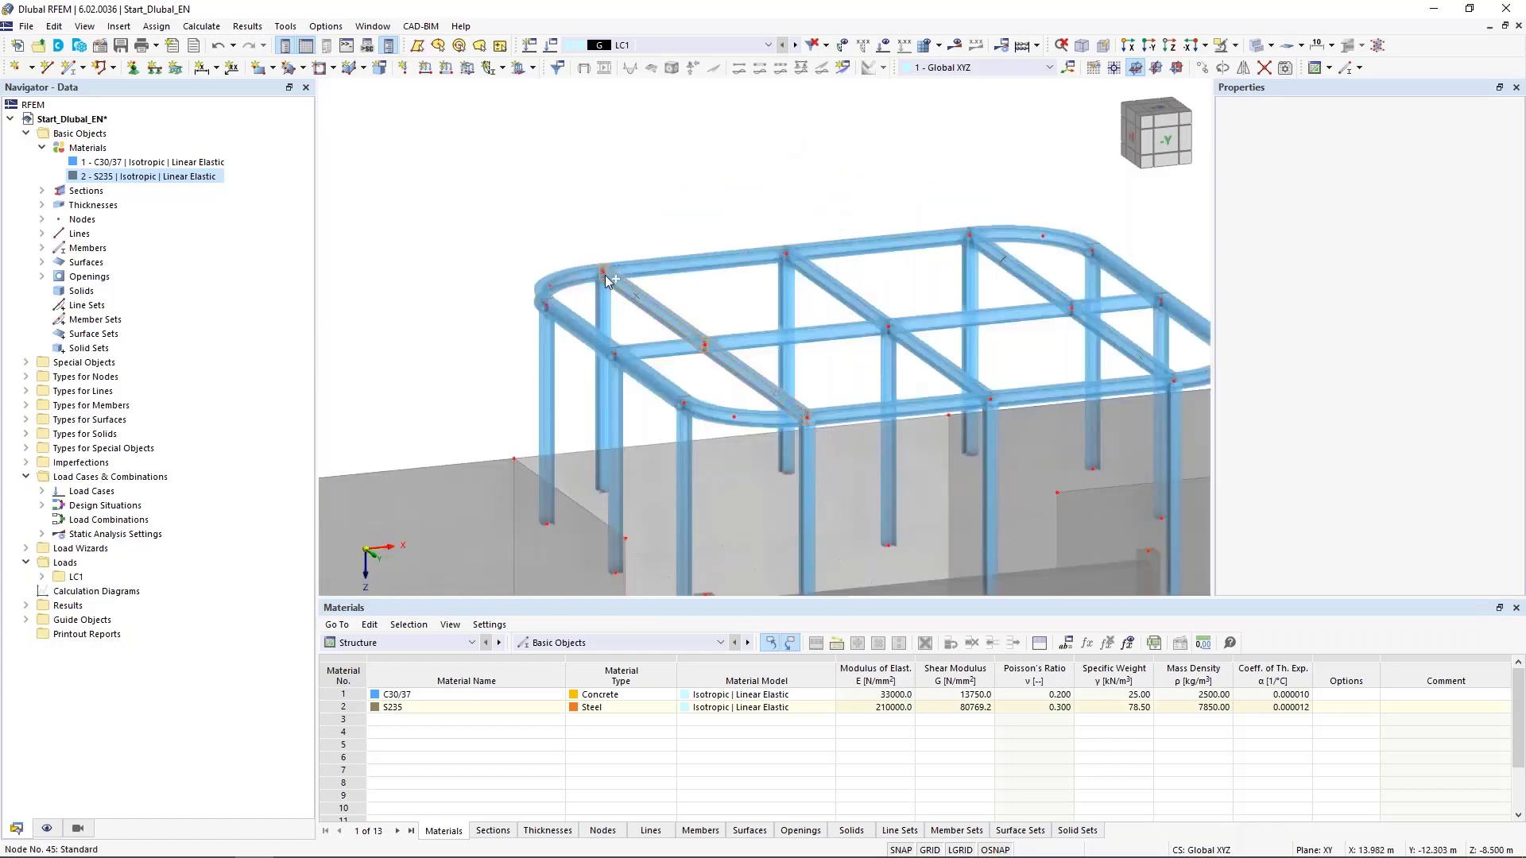
left_click_drag(606, 280, 878, 246)
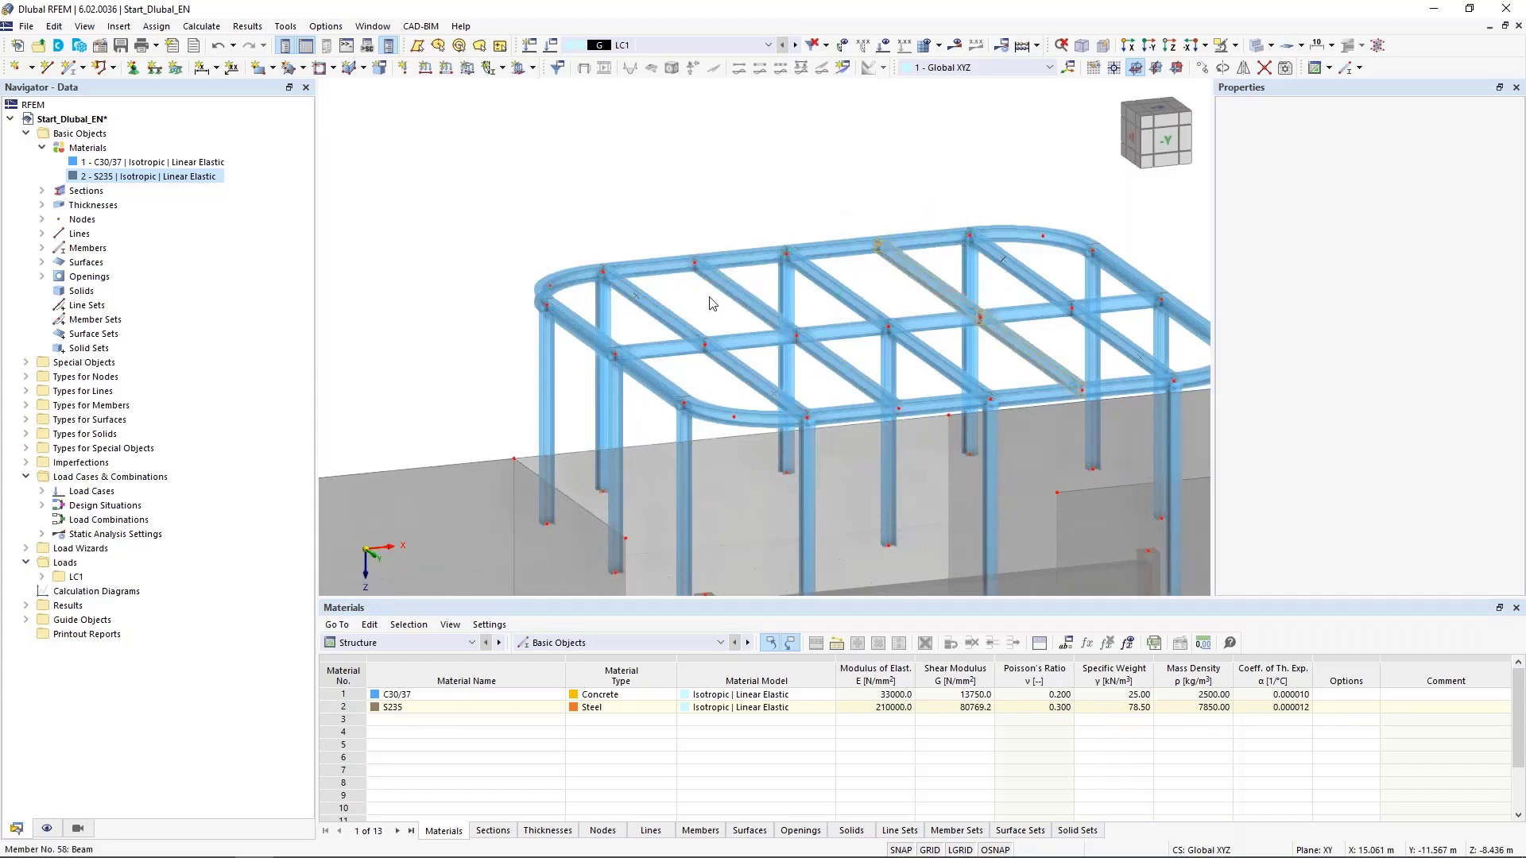
scroll(795, 224, "down", 5)
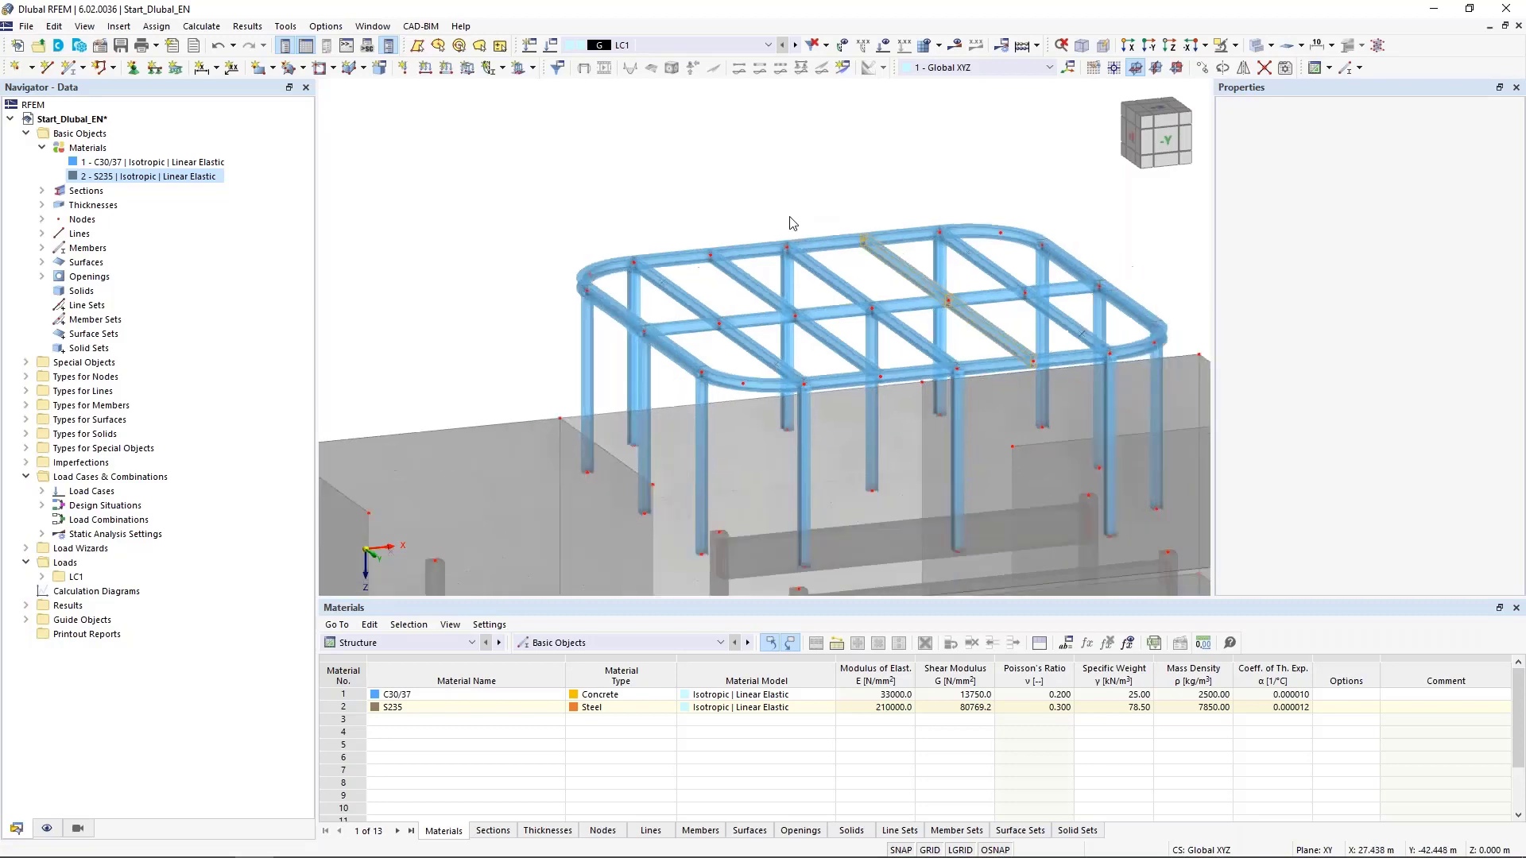
Create a new C30/37 section R_M1 250/250 and assign it to column member 7
scroll(502, 535, "up", 4)
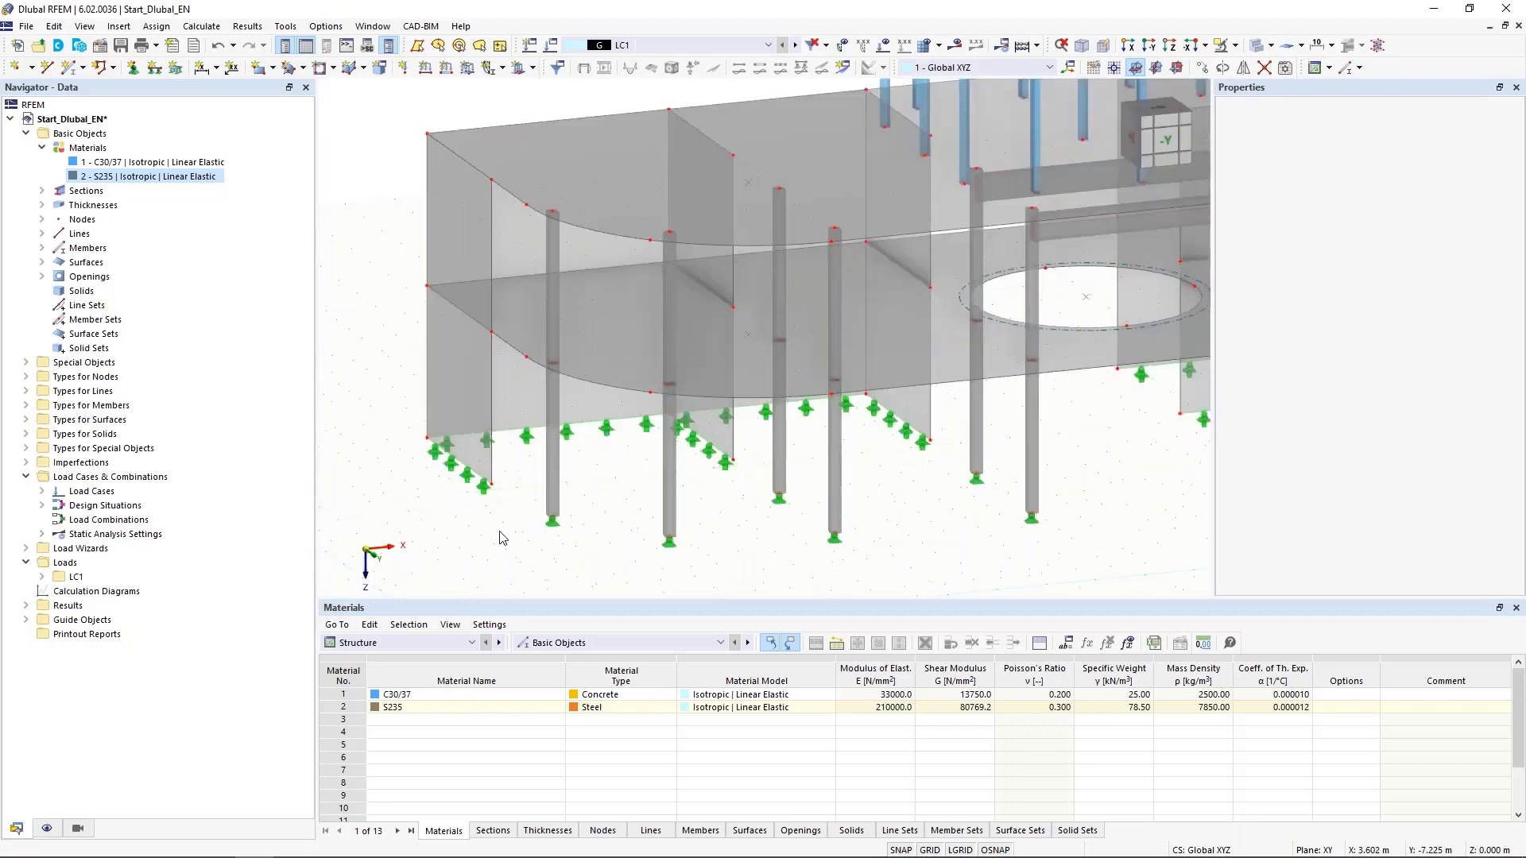
double_click(593, 588)
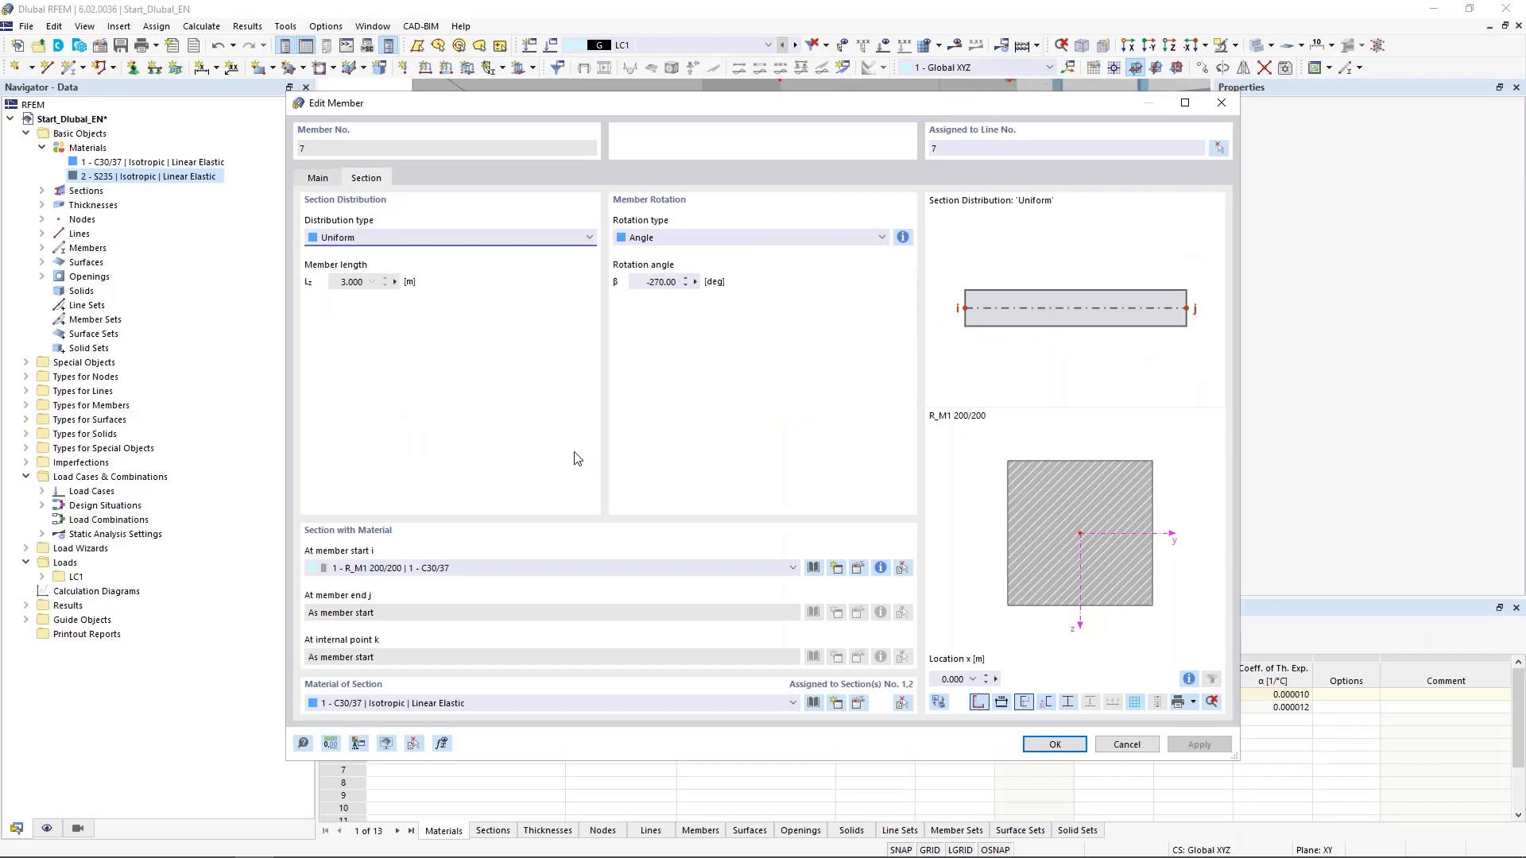
left_click(836, 567)
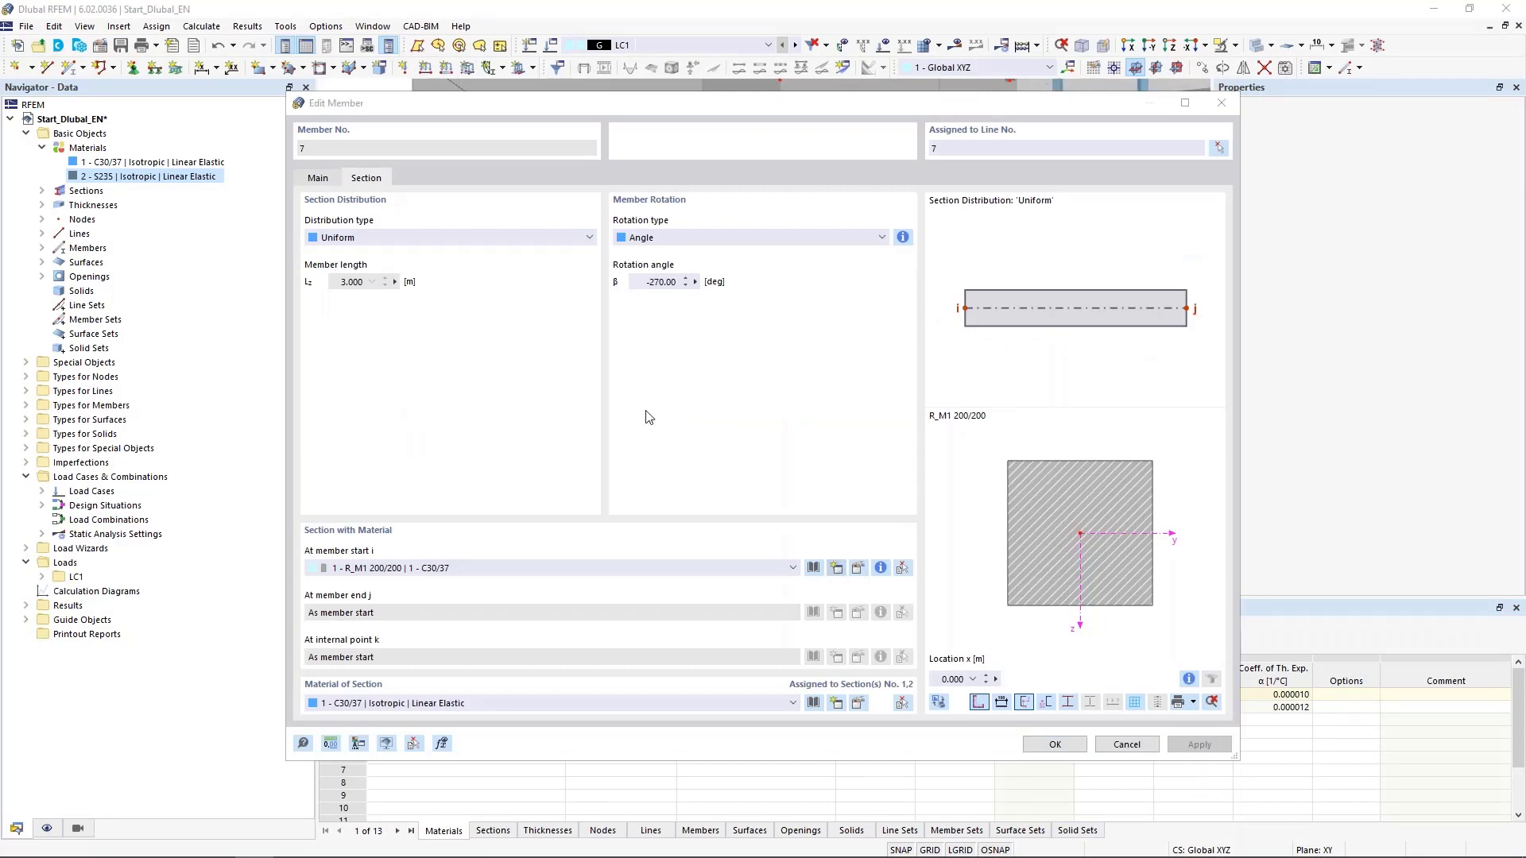
left_click_drag(504, 147, 515, 146)
type("250/1000")
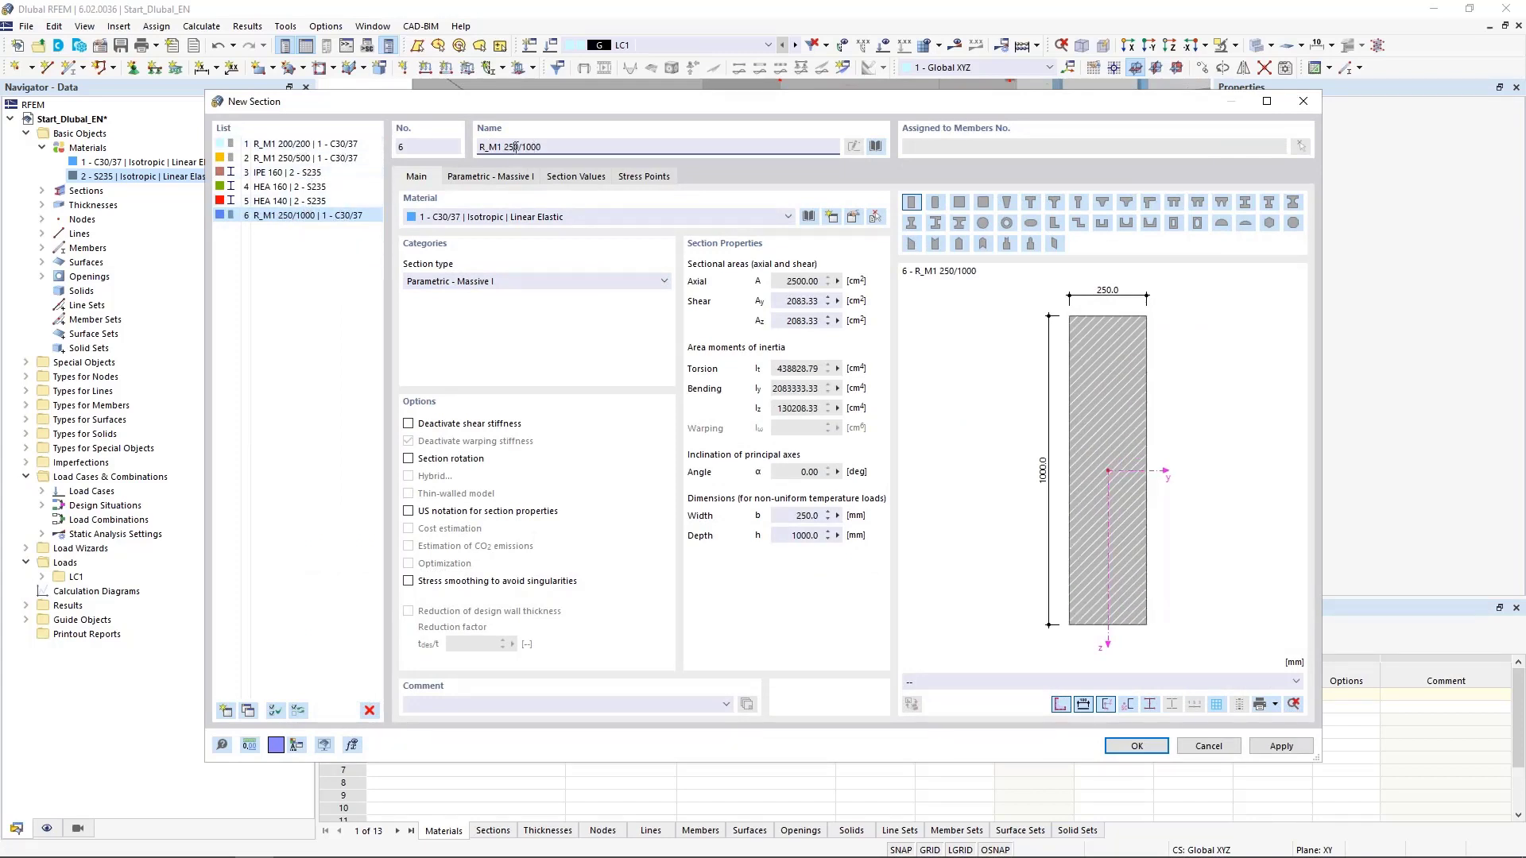
left_click_drag(523, 147, 532, 146)
type("250")
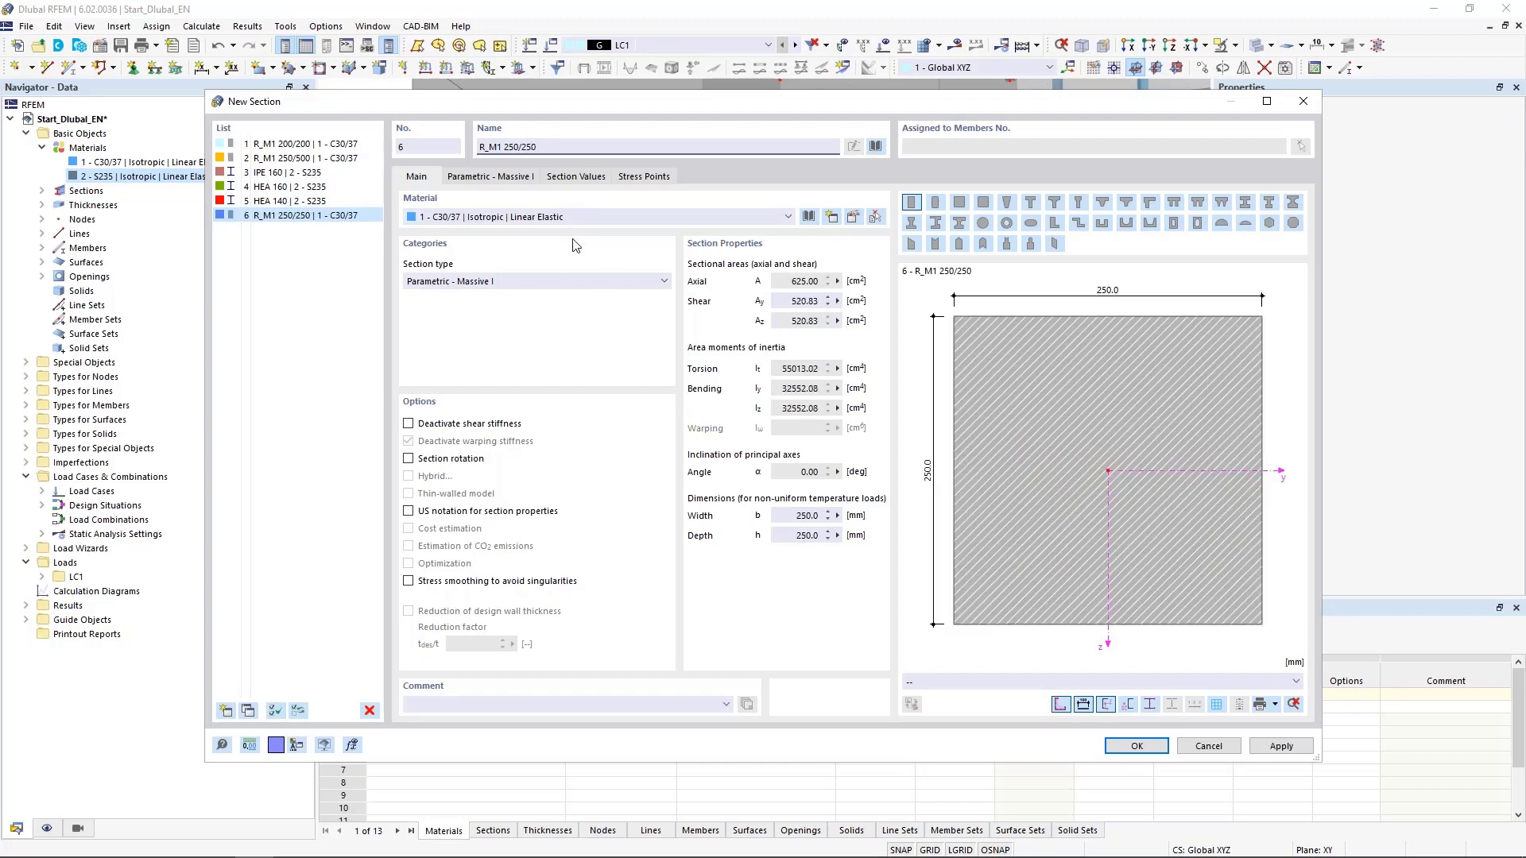
left_click(1129, 750)
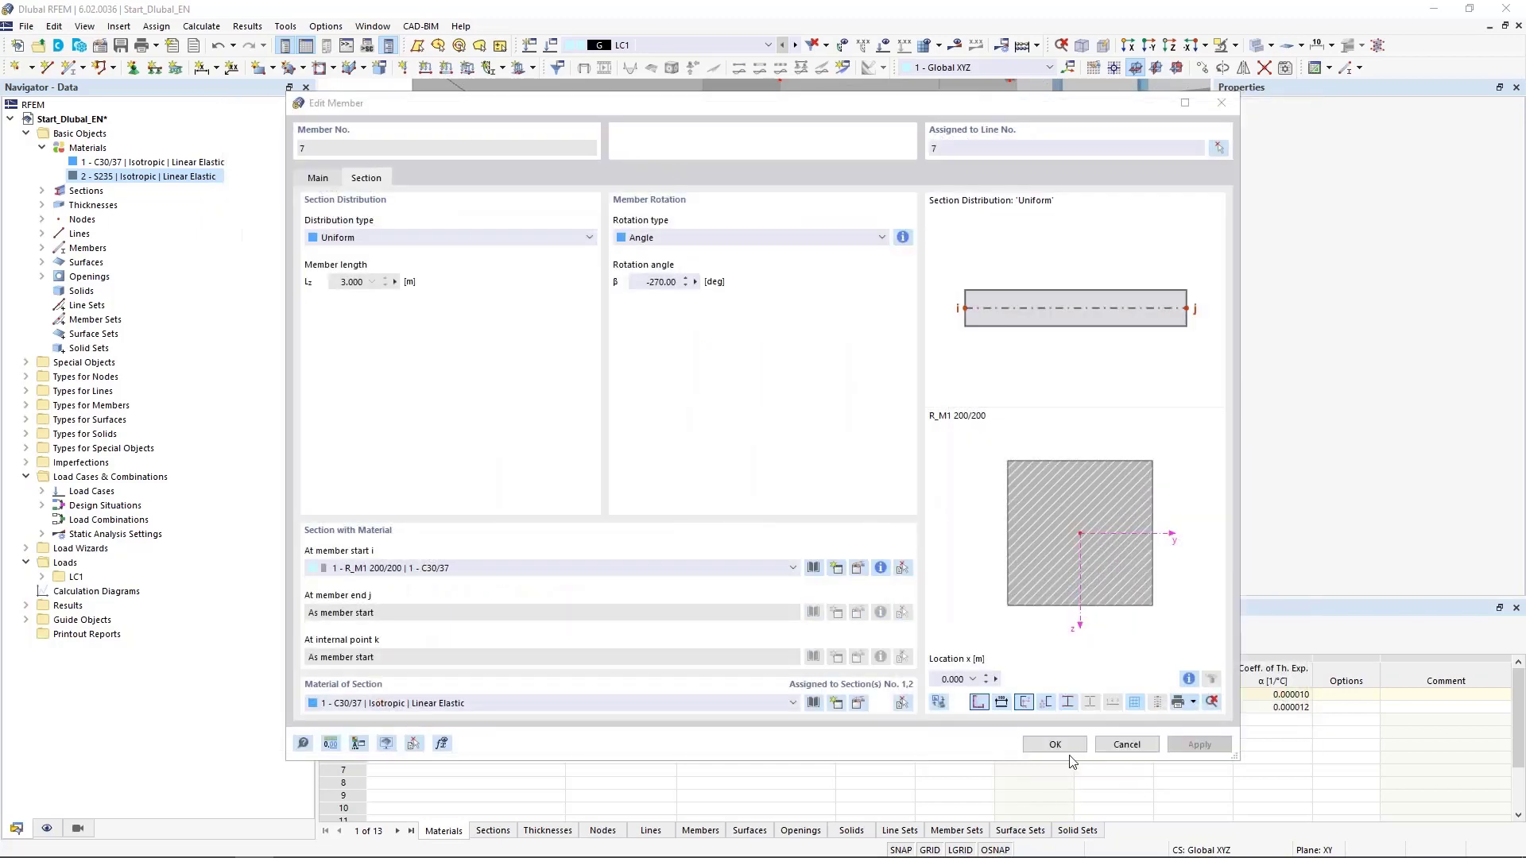
left_click(1058, 745)
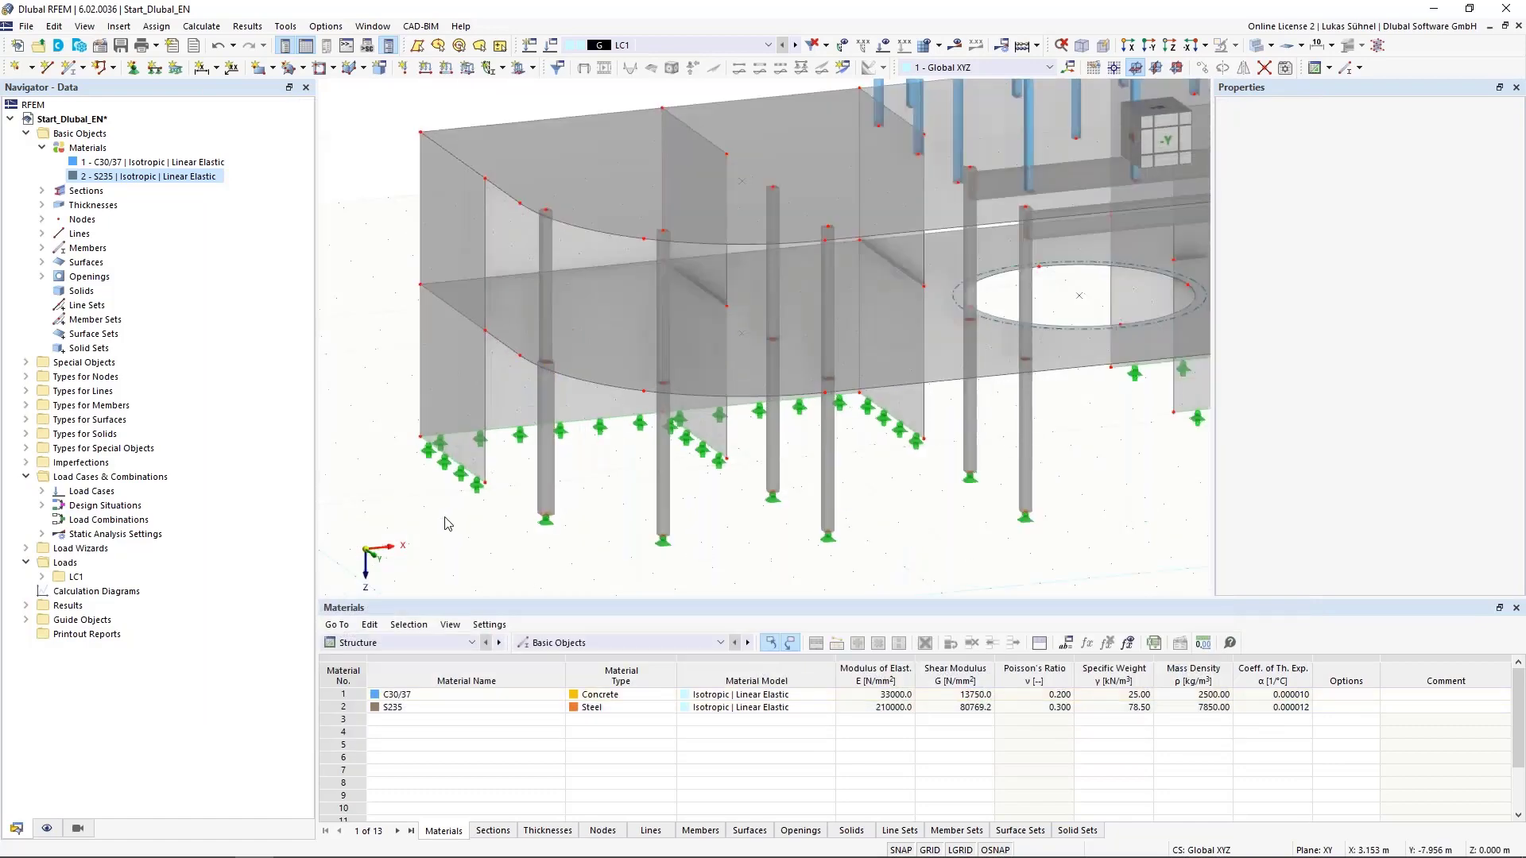
Switch to Autodesk Revit and set the {3D} view's visual style to Hidden Line
scroll(465, 521, "down", 3)
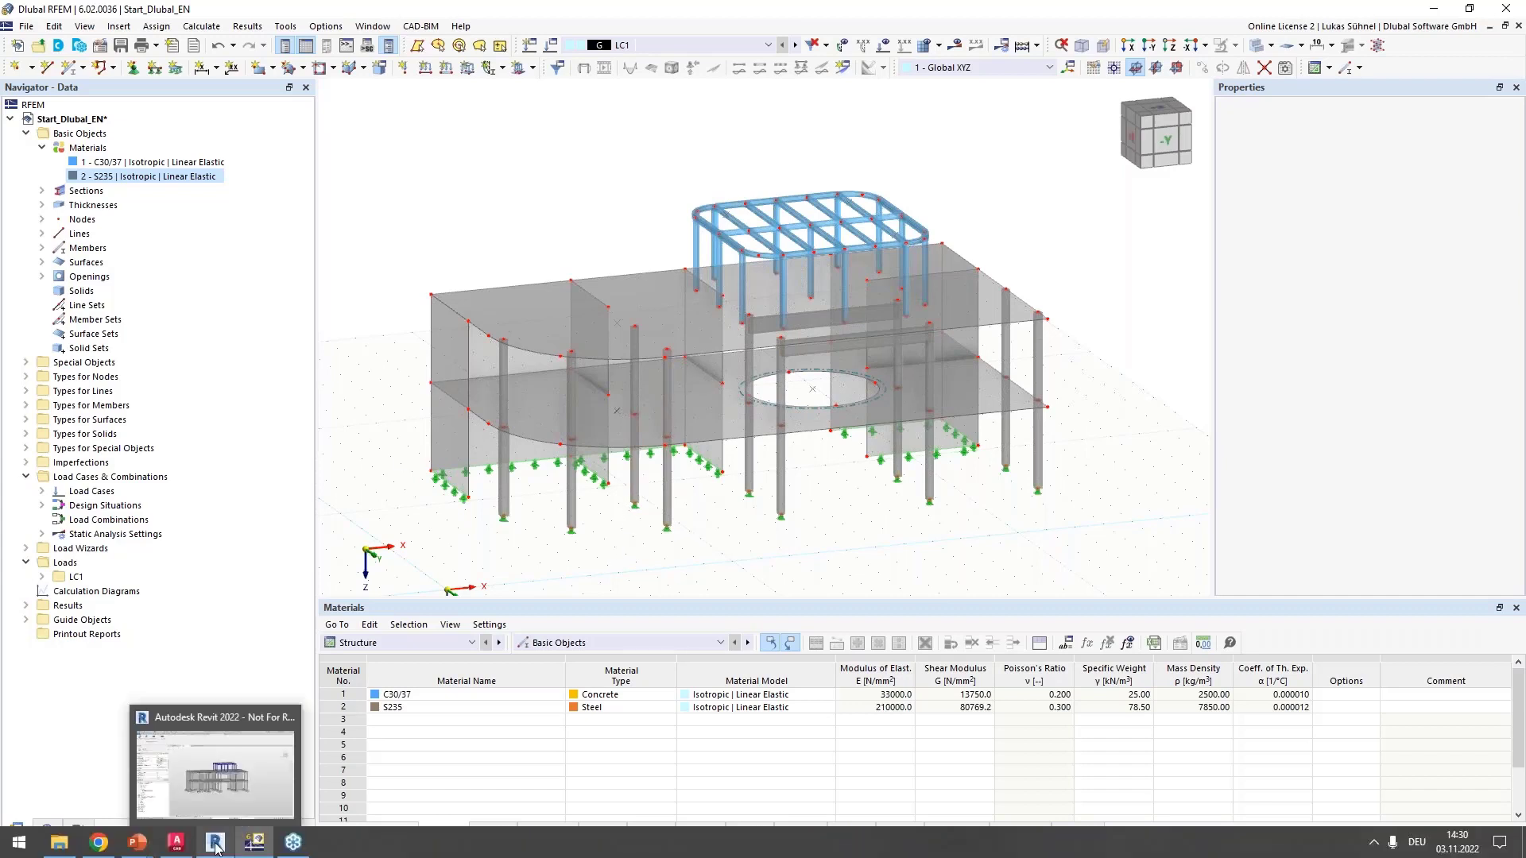
left_click(215, 844)
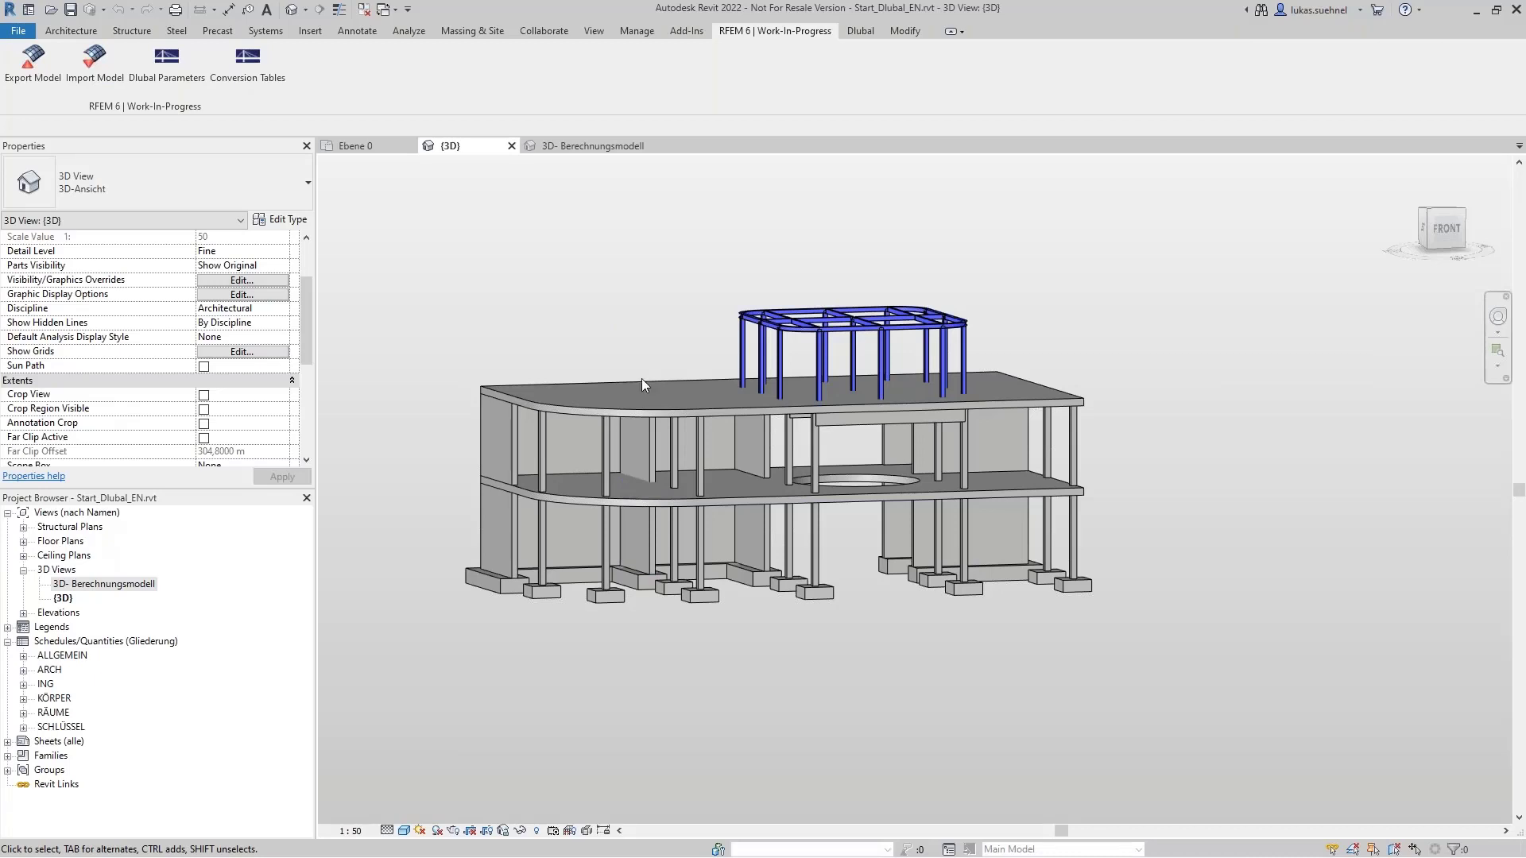
left_click(405, 832)
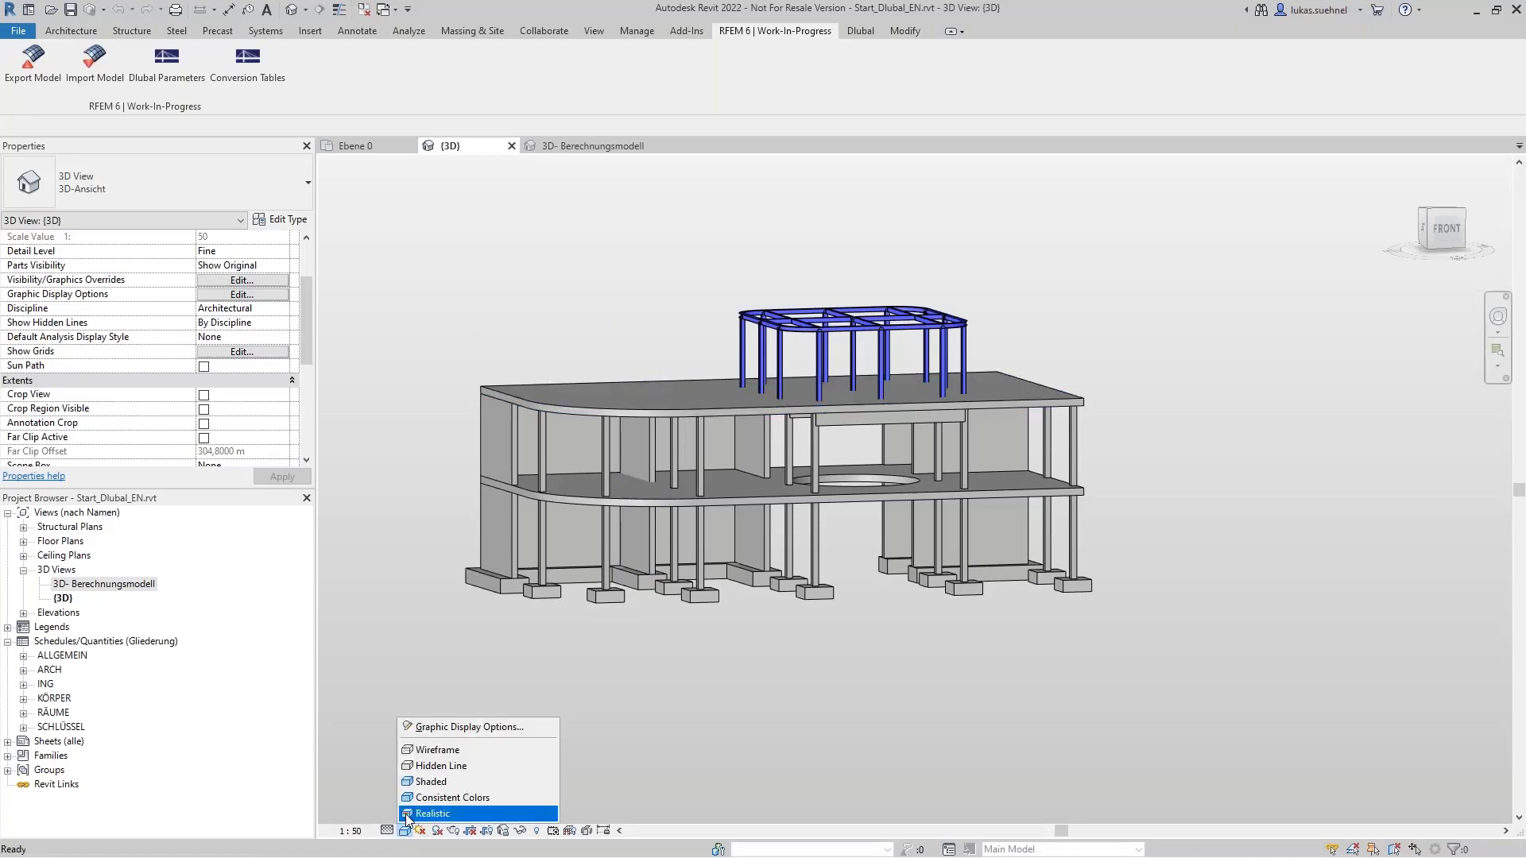
left_click(439, 772)
left_click(405, 831)
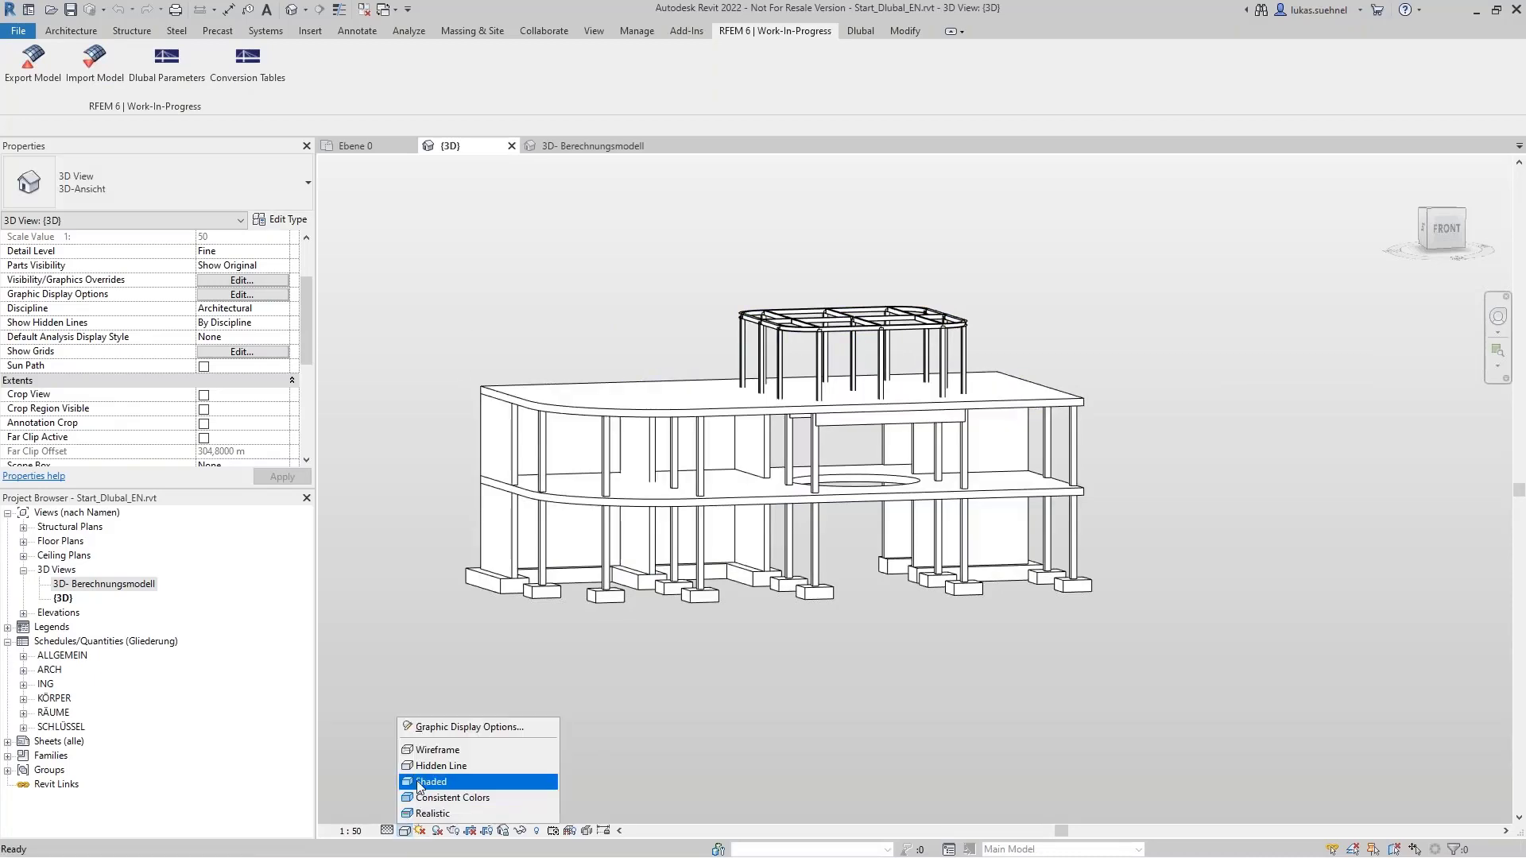
key("Escape")
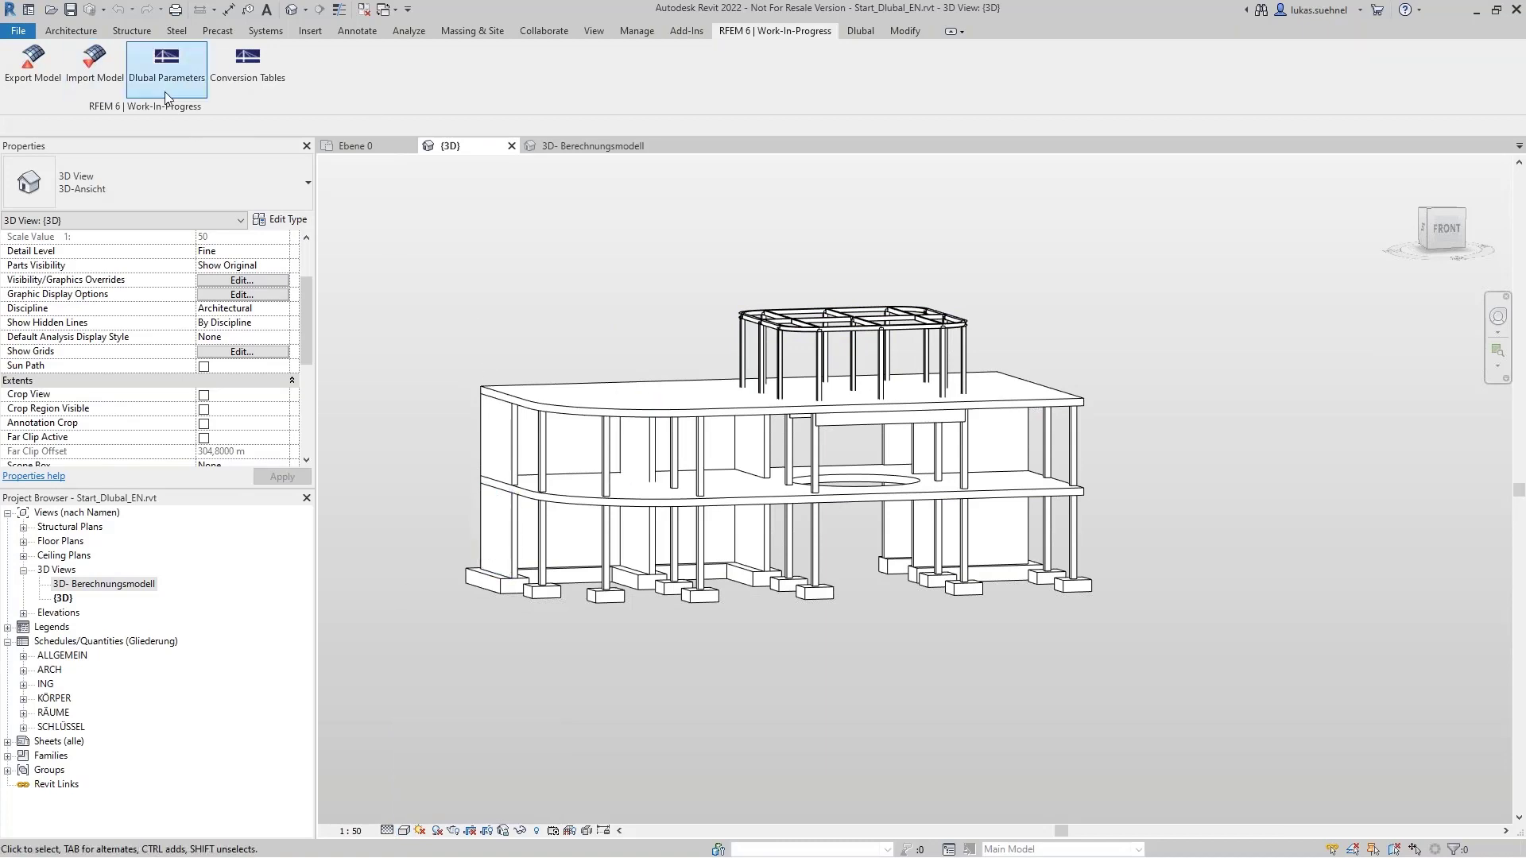
Start importing the RFEM model into Revit with the option to update the existing structure
left_click(99, 70)
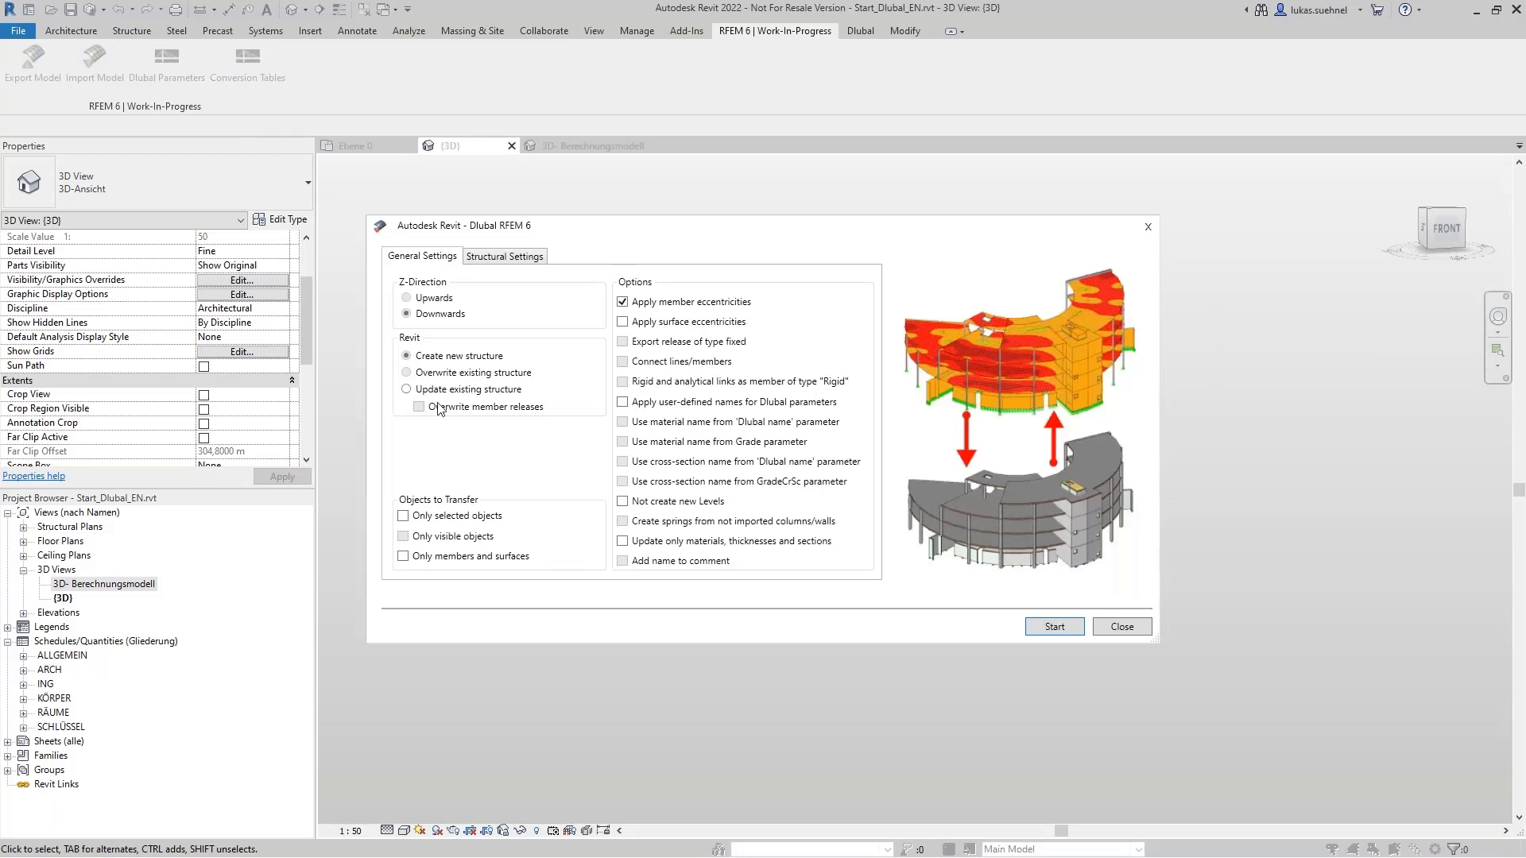
left_click(642, 301)
left_click(422, 391)
left_click(1054, 628)
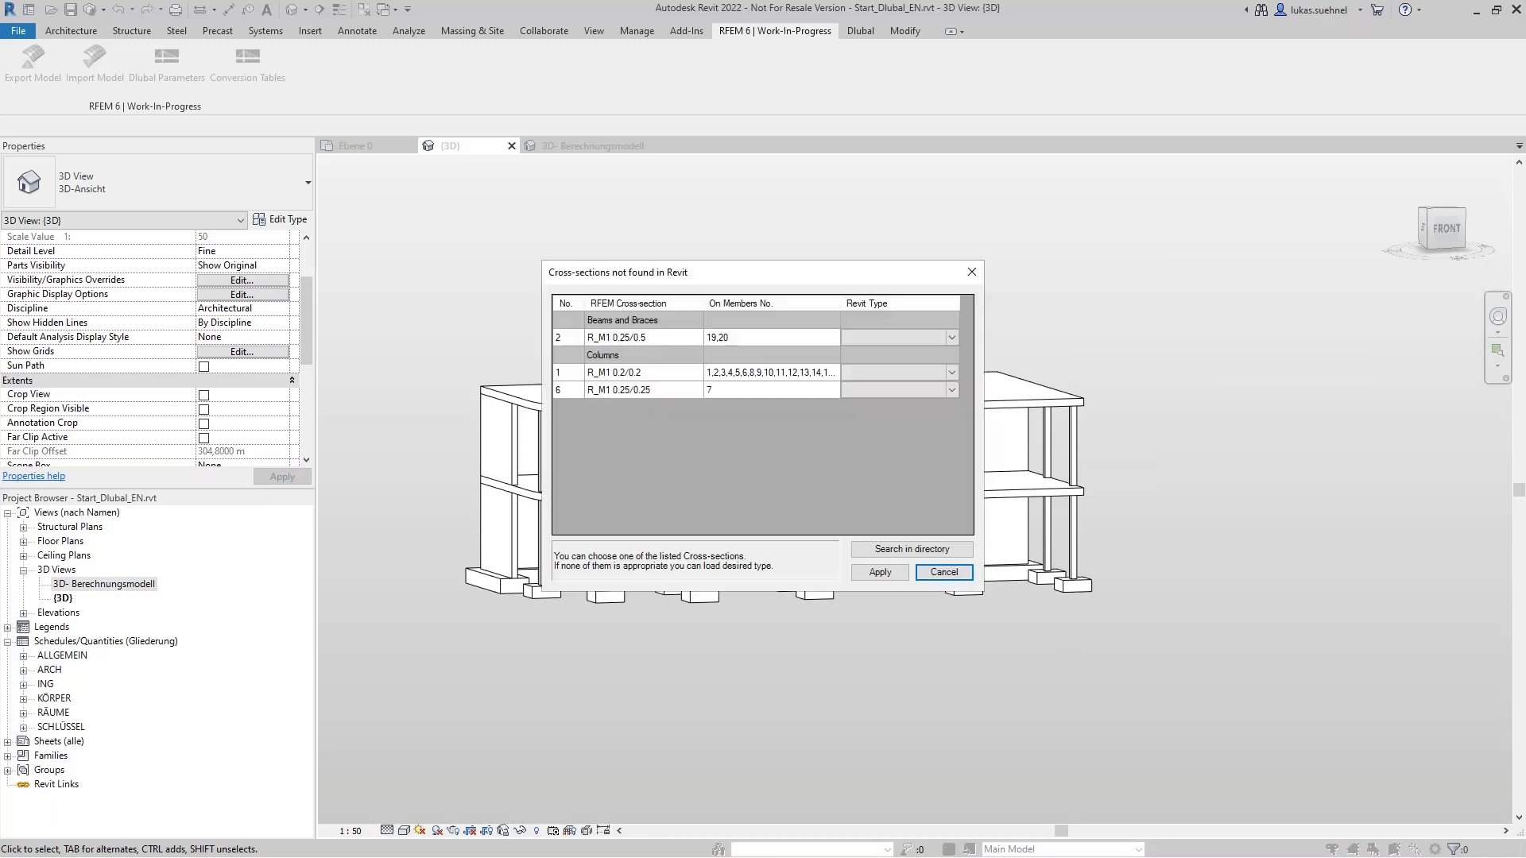
Assign the Revit type STB 250 x 500 to the unmatched beam cross-section R_M1 0.25/0.5
left_click(953, 337)
left_click(955, 337)
scroll(904, 445, "down", 4)
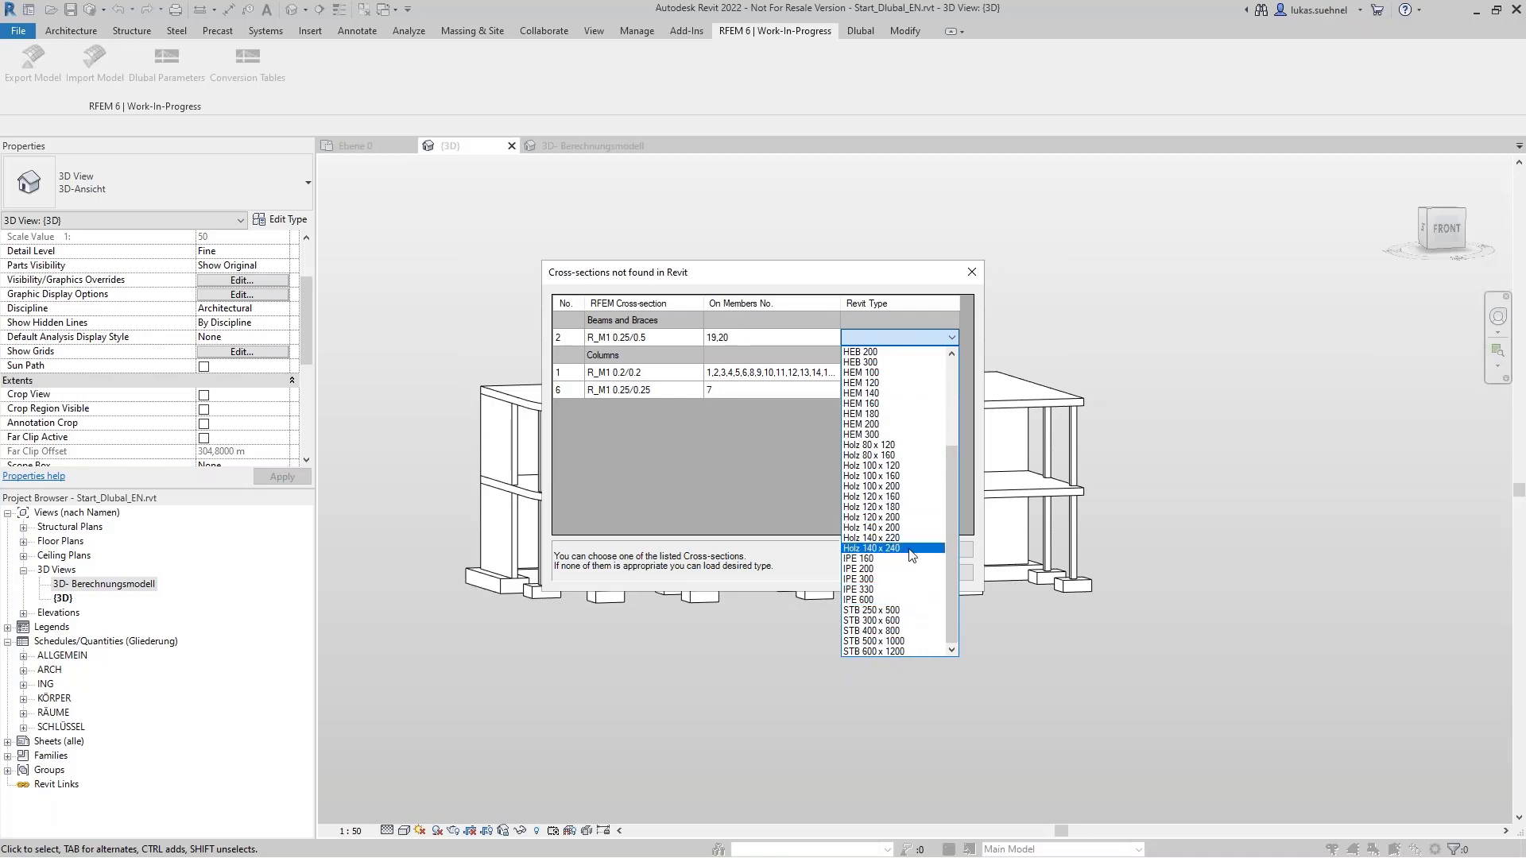
left_click(907, 610)
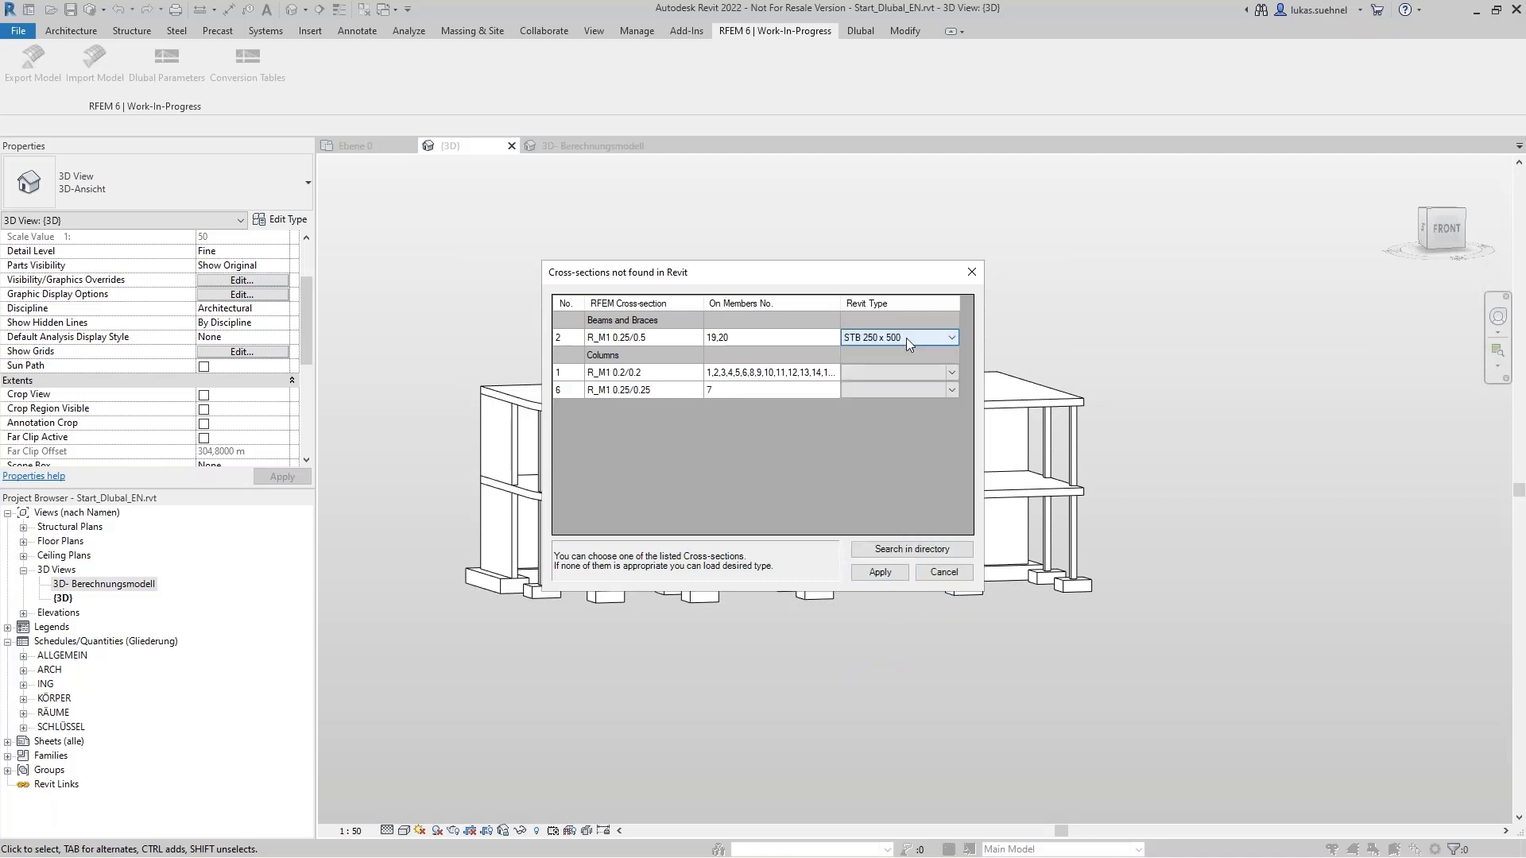
Assign the Revit type STB 200 x 200 to the unmatched column cross-section R_M1 0.2/0.2
left_click(903, 390)
left_click(914, 370)
left_click(922, 390)
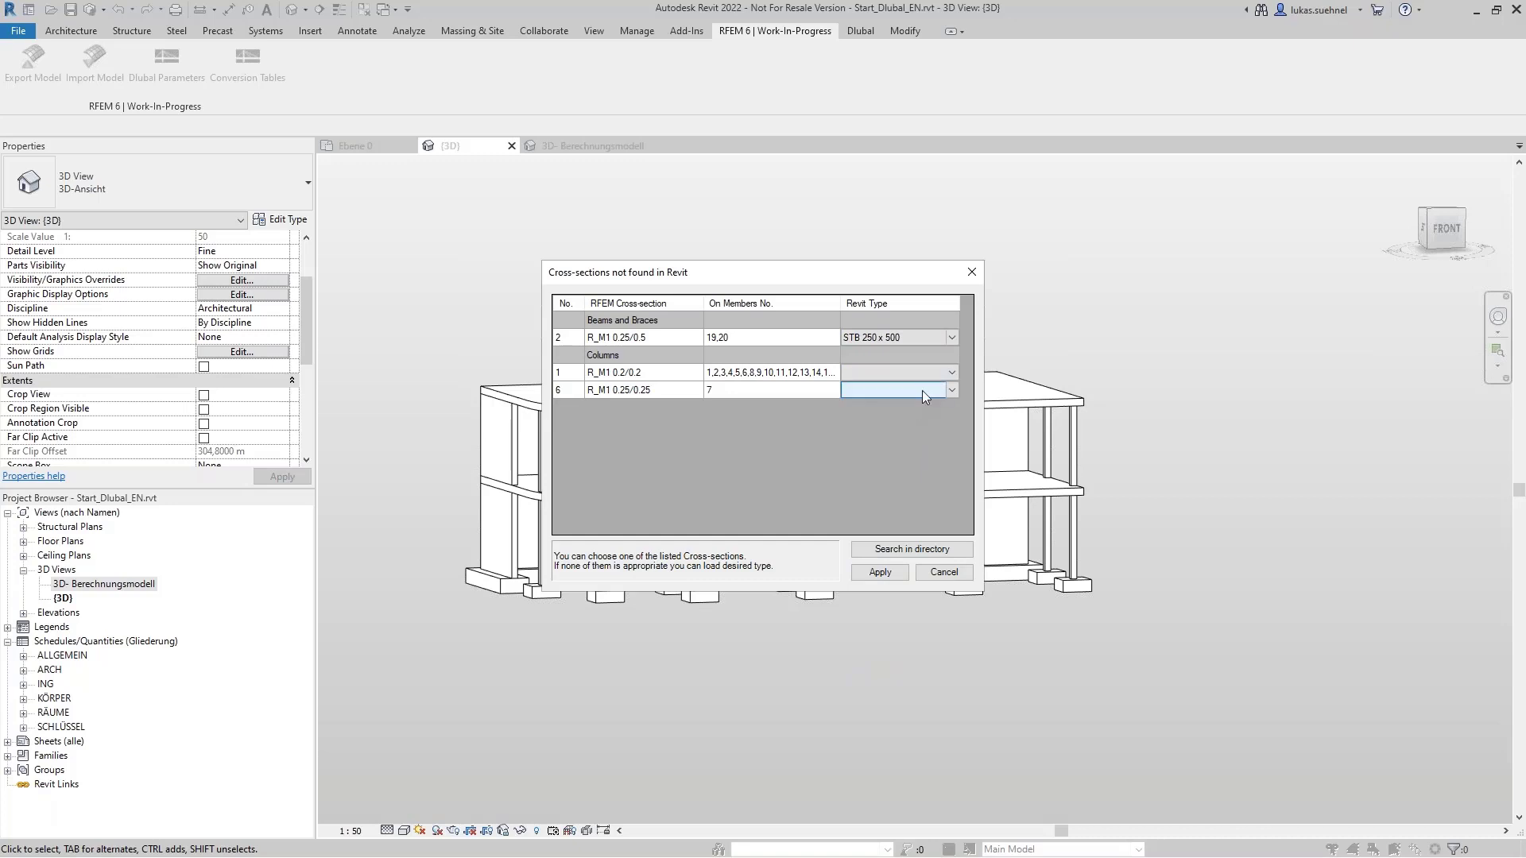
left_click(952, 371)
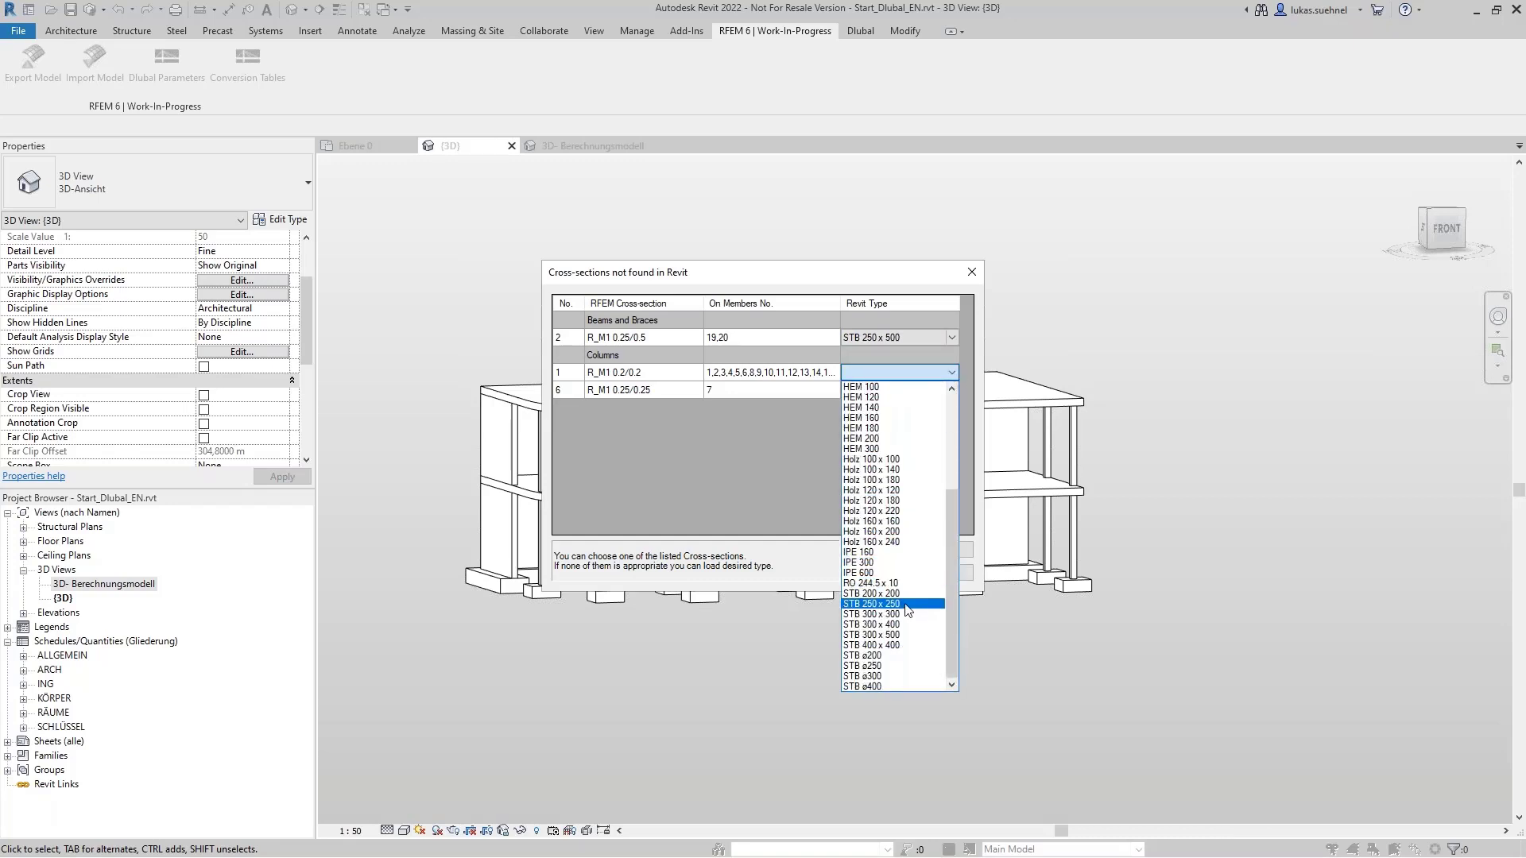
left_click(906, 594)
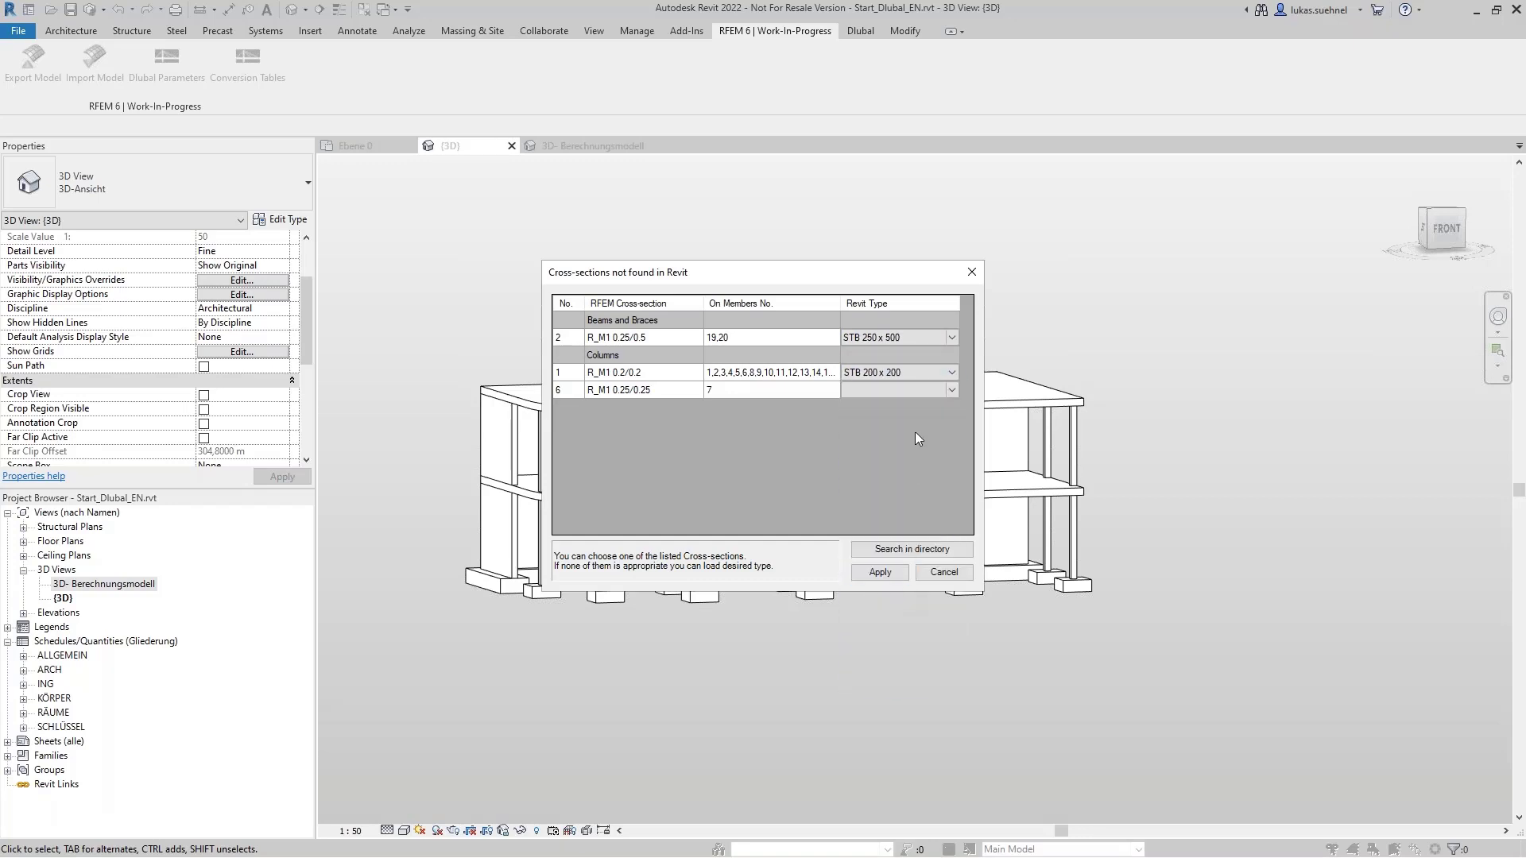
Assign the Revit type STB 250 x 250 to column cross-section R_M1 0.25/0.25, and apply the section assignments
left_click(952, 389)
scroll(926, 570, "down", 5)
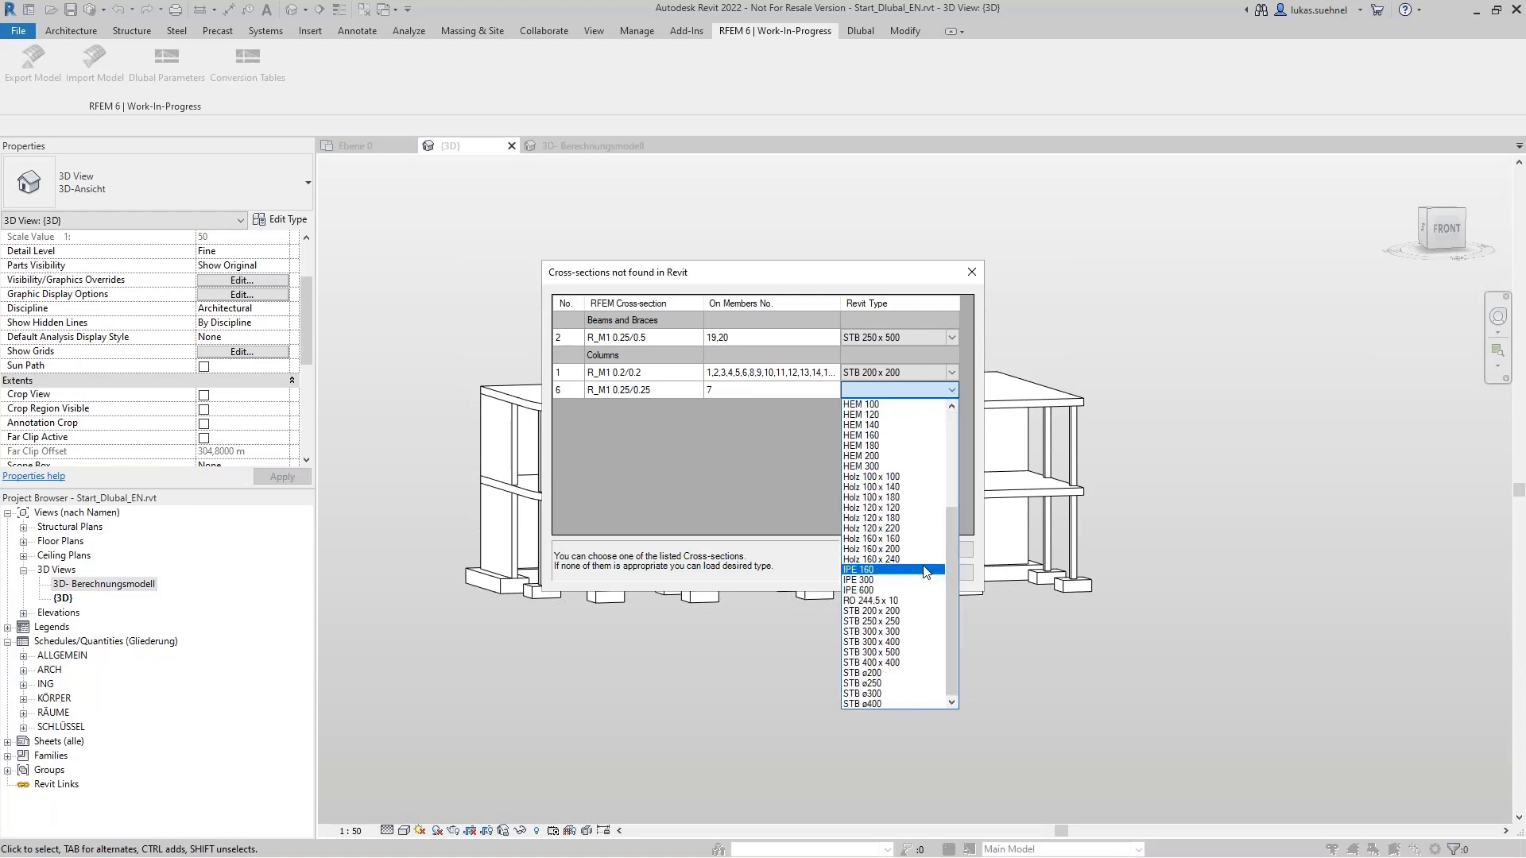
left_click(897, 620)
left_click(879, 572)
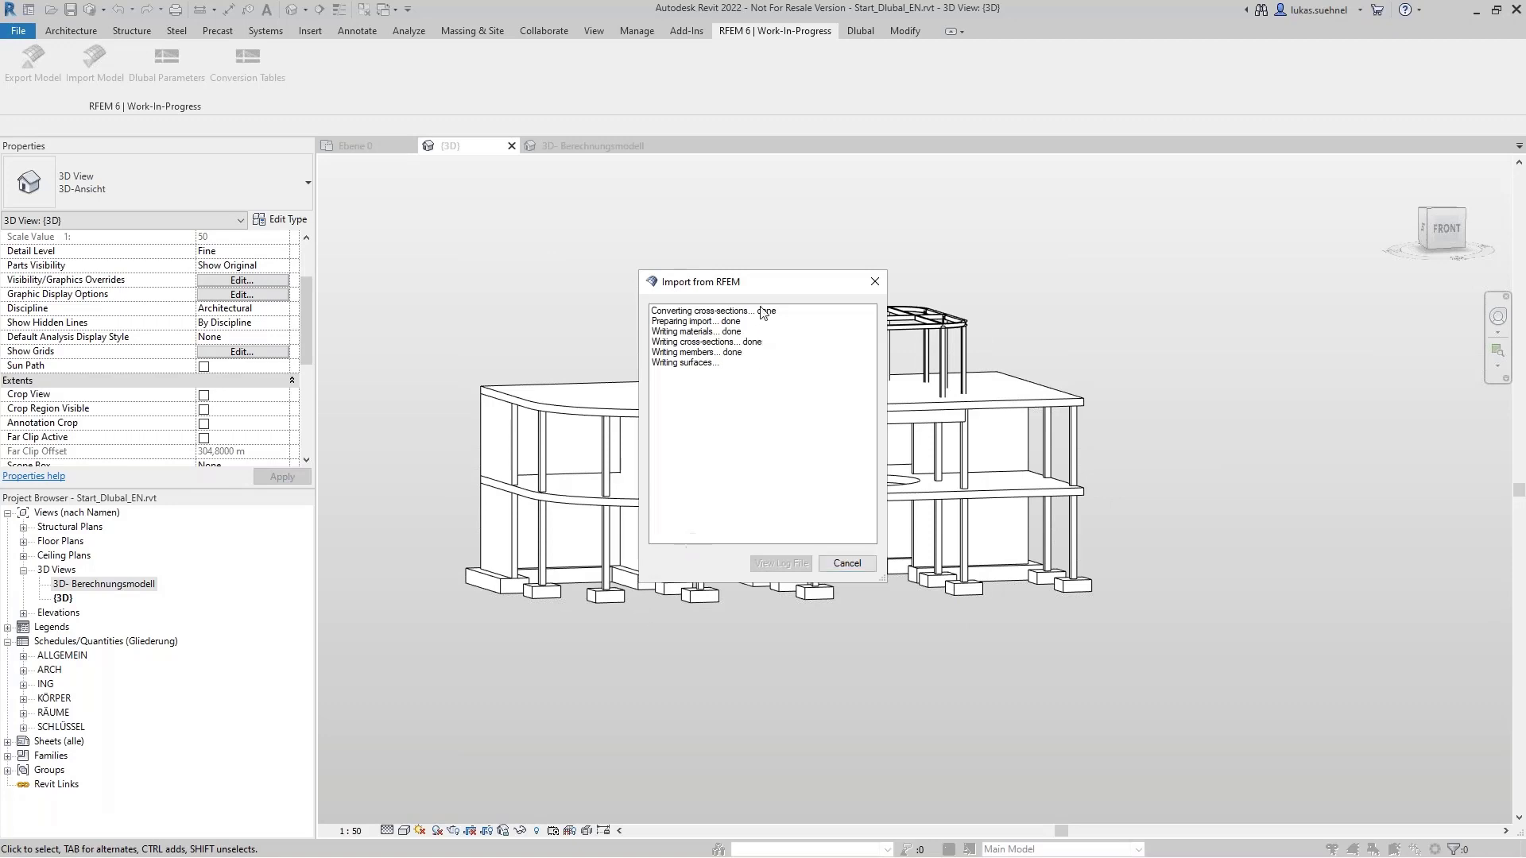
Close the import report and inspect the updated steel roof frame and building in the 3D view
left_click_drag(769, 288, 1046, 330)
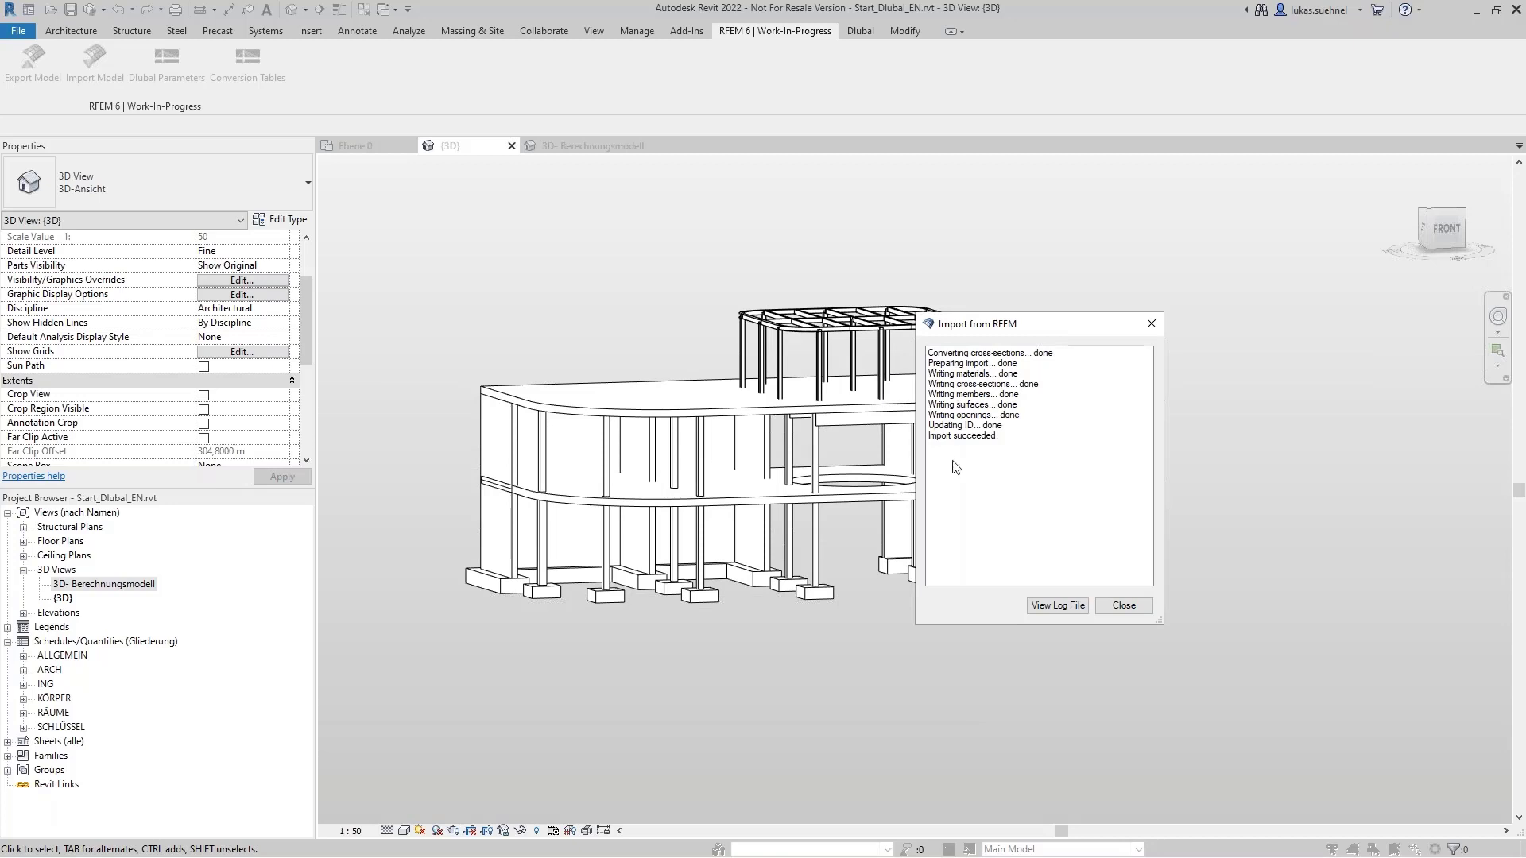
left_click(1124, 605)
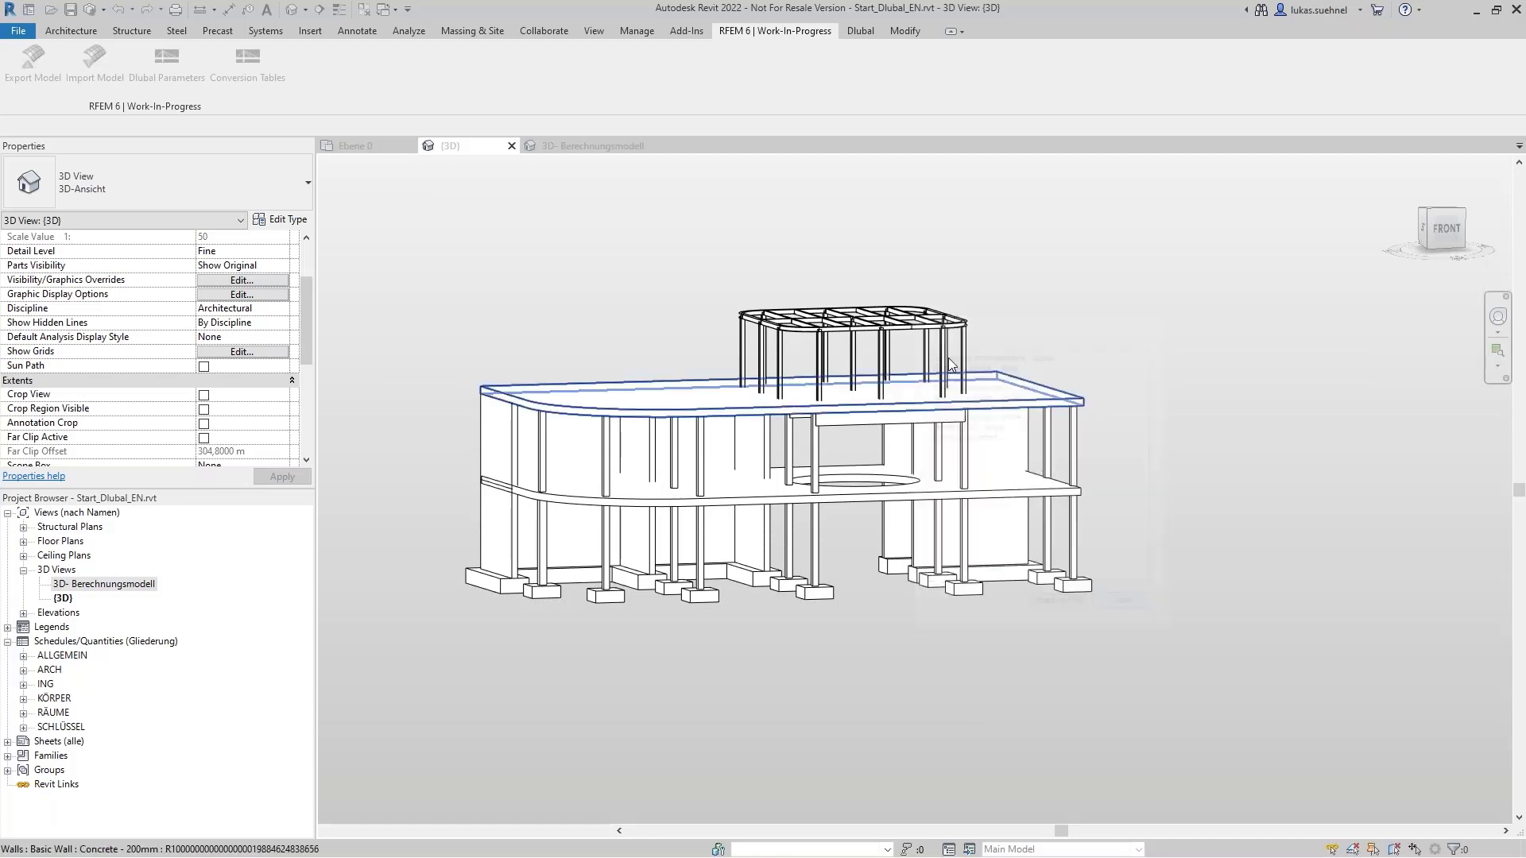
scroll(850, 288, "up", 5)
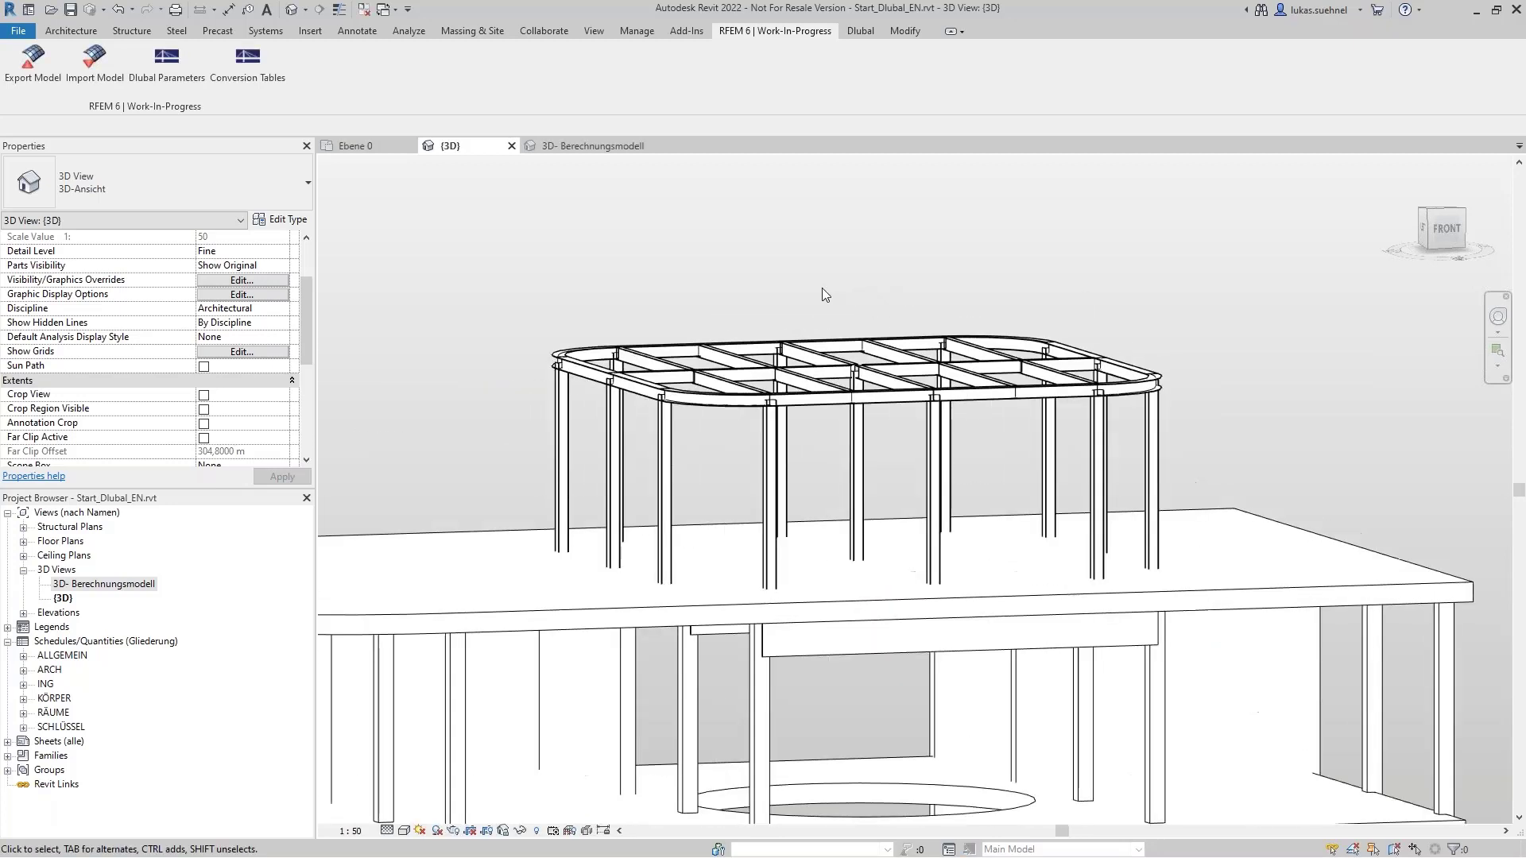
middle_click_drag(822, 288, 800, 364, "shift")
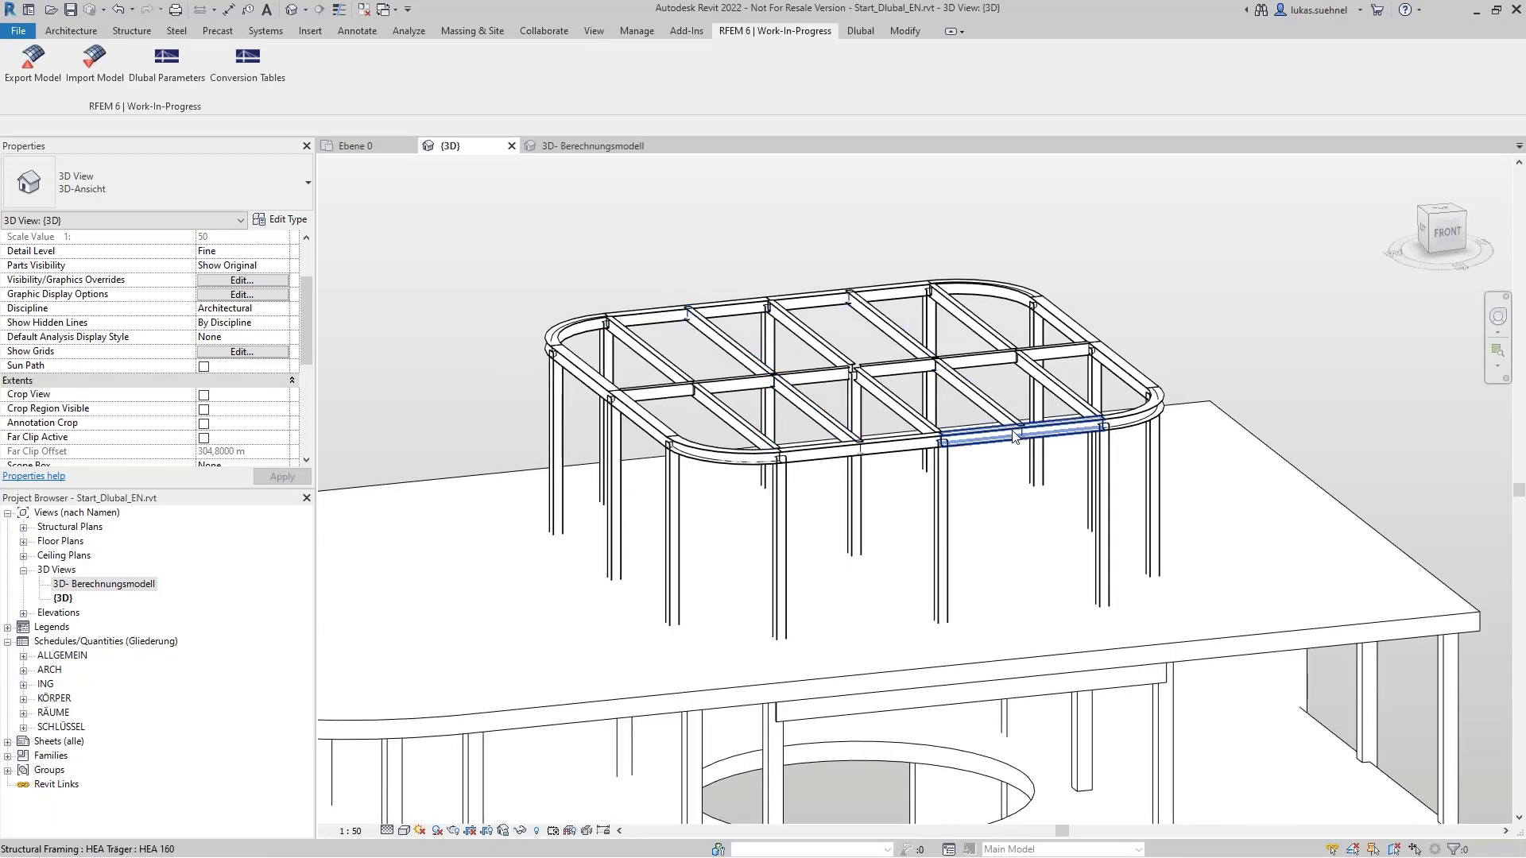
scroll(1099, 235, "down", 5)
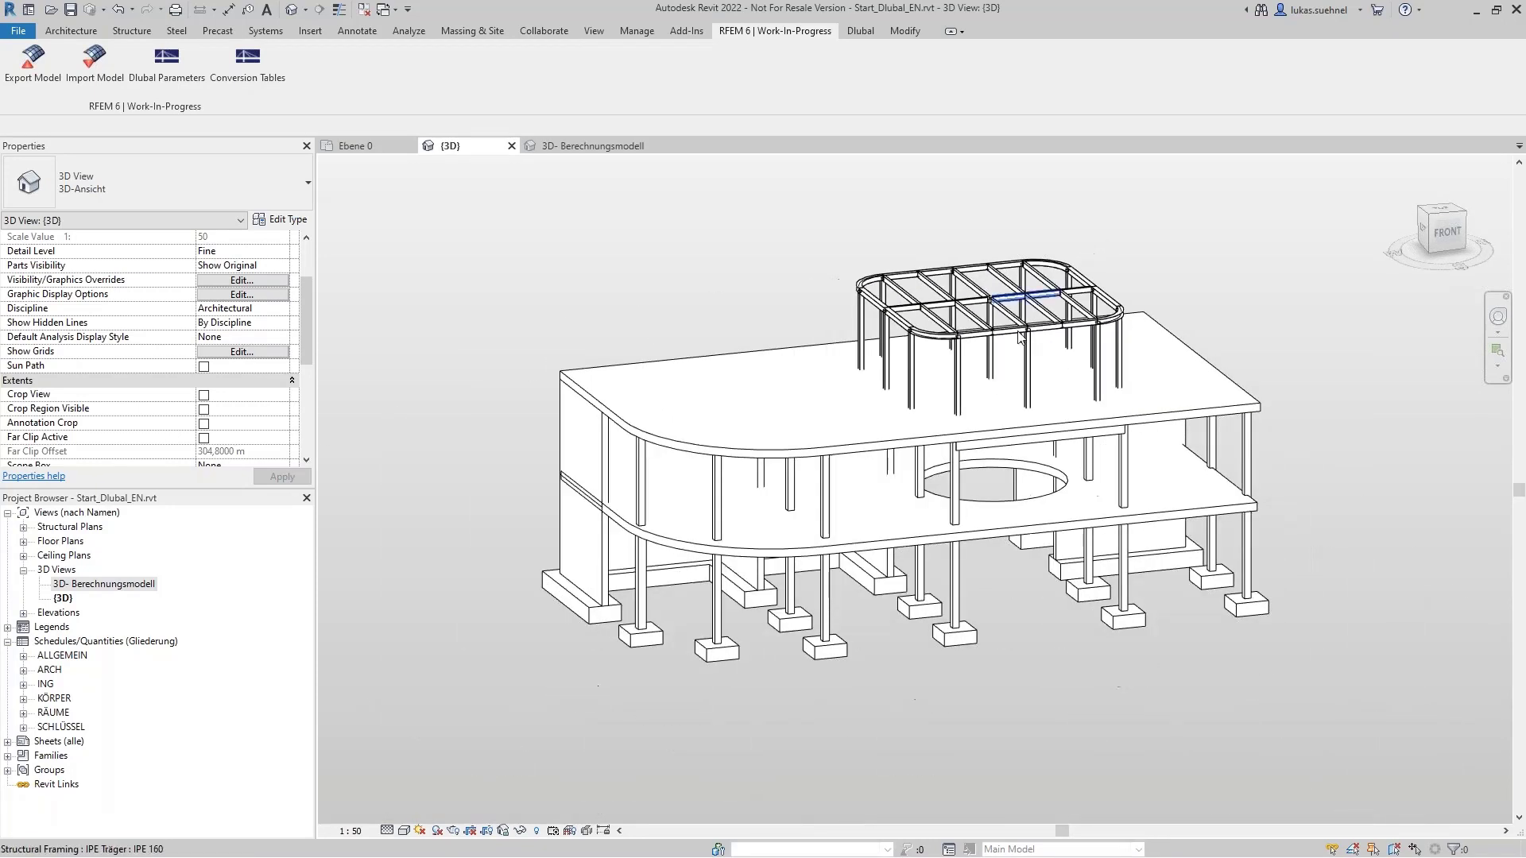
Check the type of the ground-floor concrete column at the curved front corner and view the whole building
middle_click_drag(644, 634, 660, 596, "shift")
left_click(660, 596)
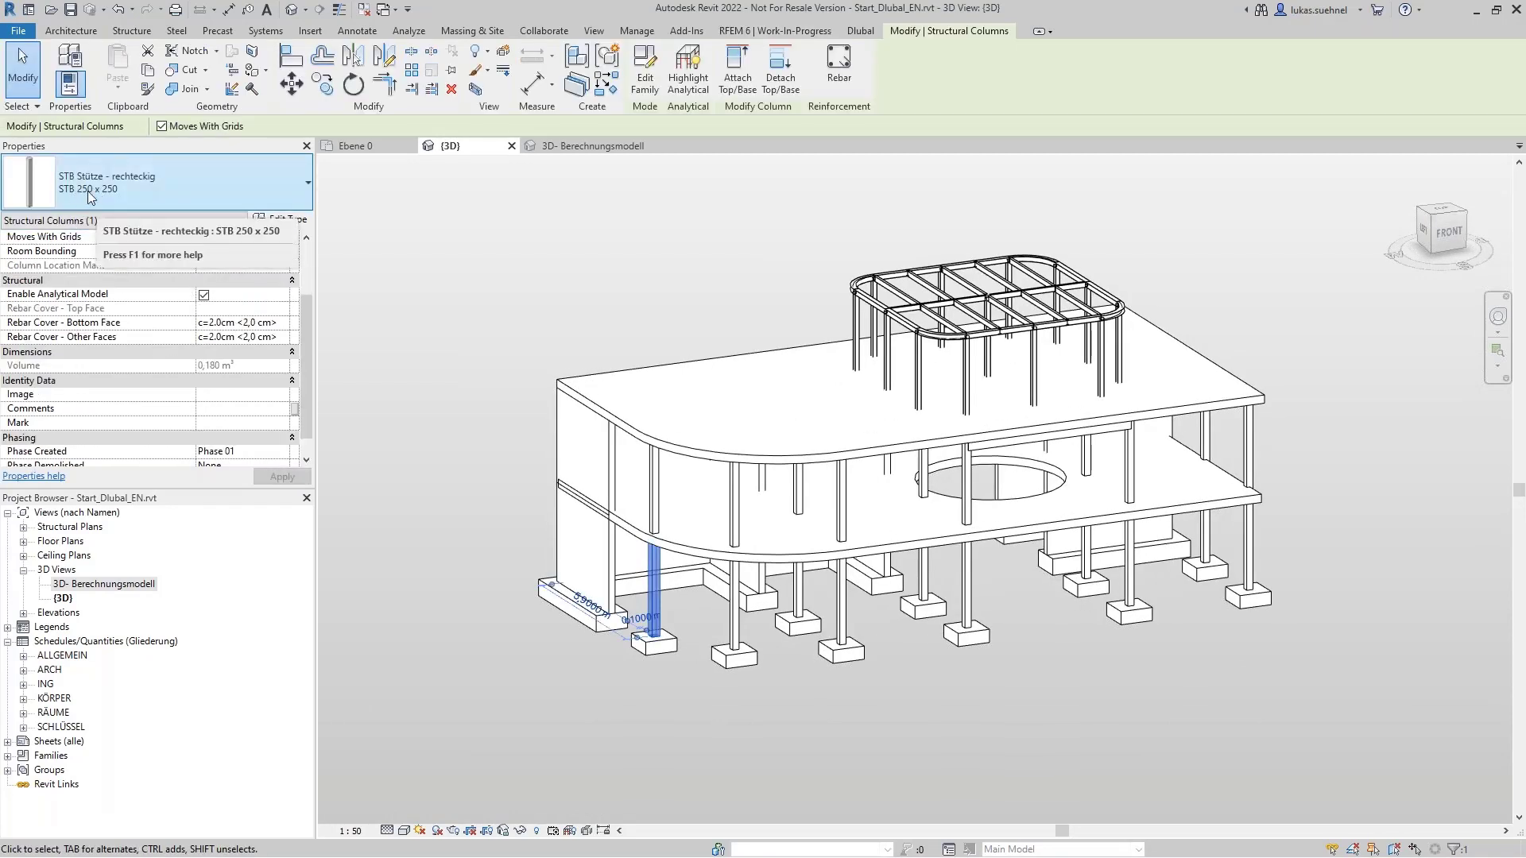
left_click(471, 425)
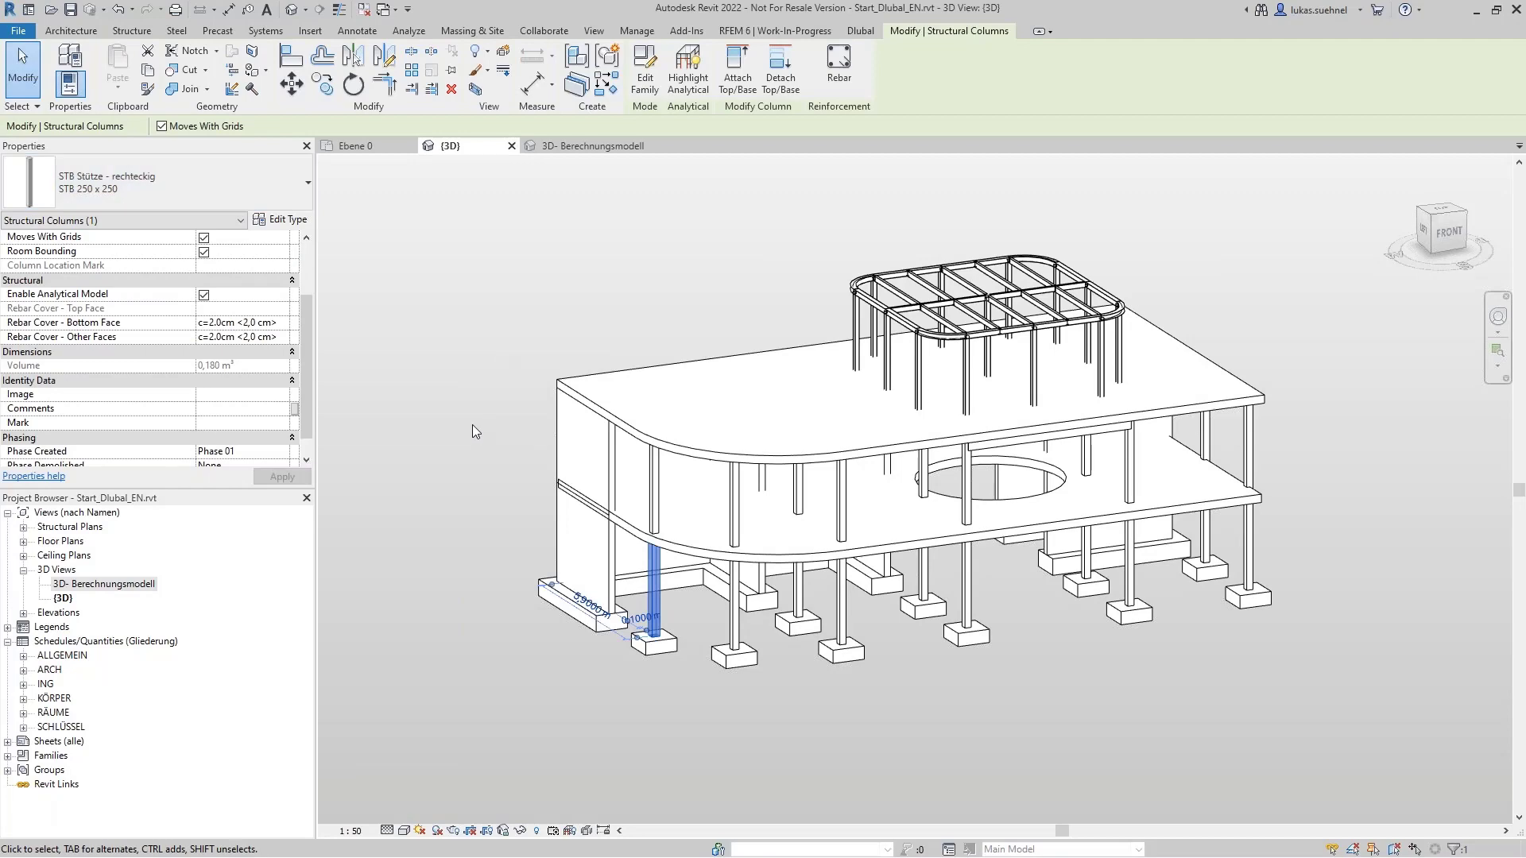
middle_click_drag(509, 434, 438, 416, "shift")
middle_click_drag(433, 326, 449, 423)
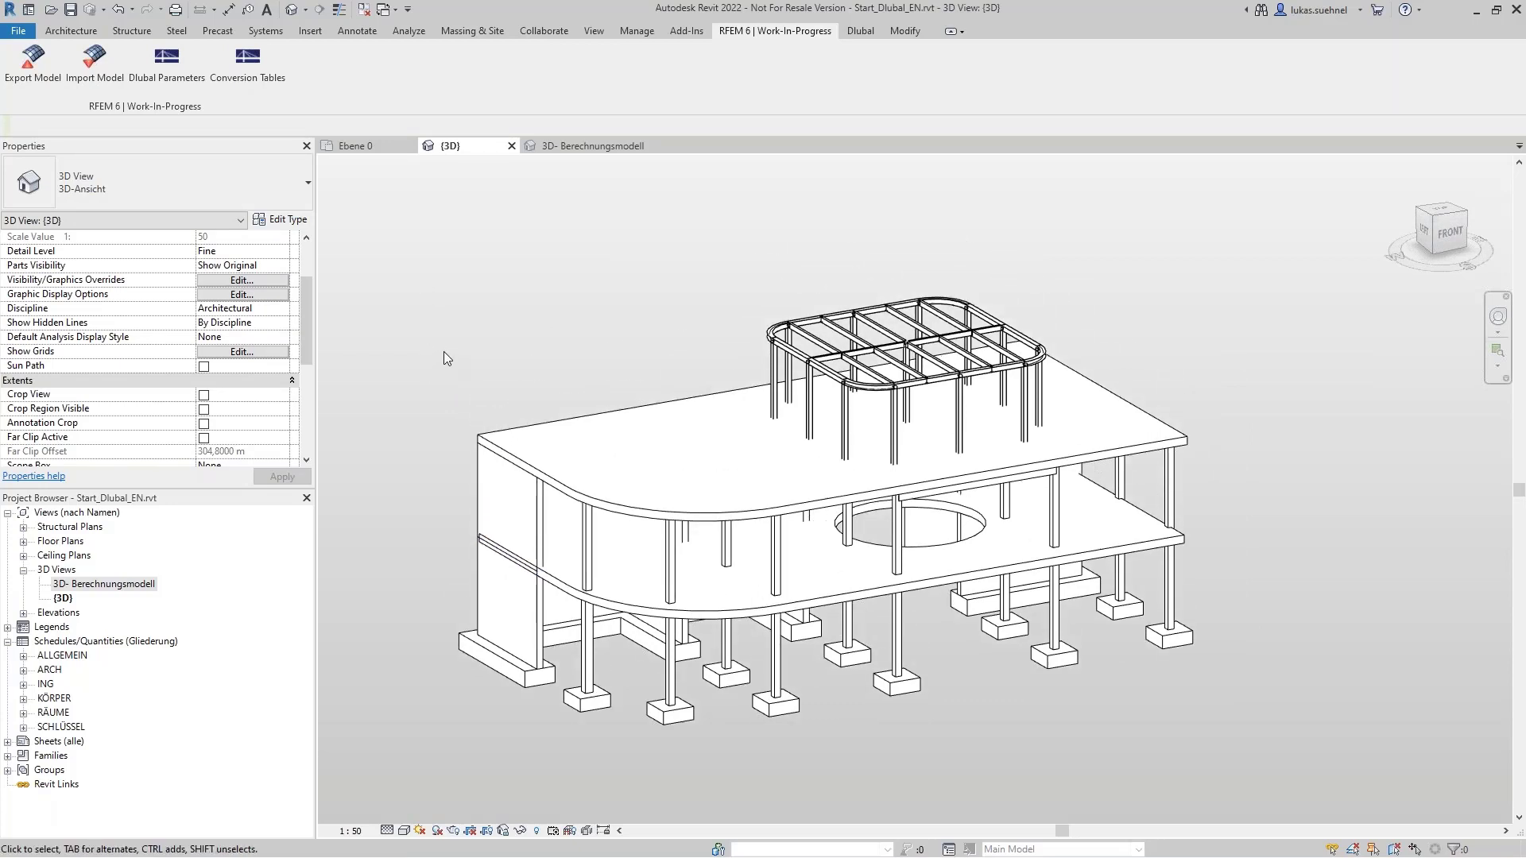
Select the entire building including the roof frame and foundations in the 3D view and delete it
scroll(469, 322, "down", 3)
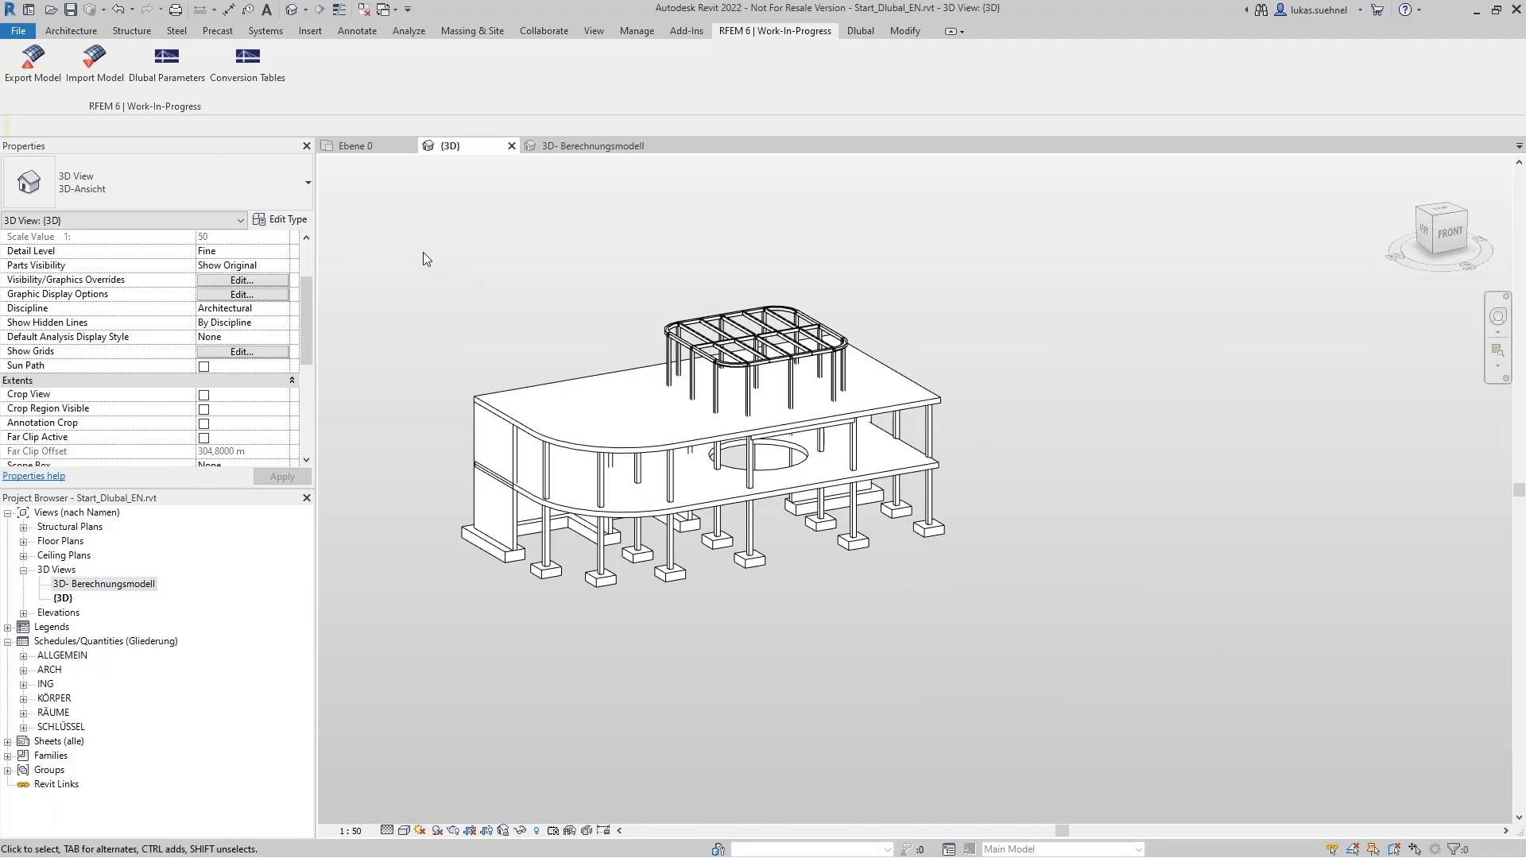
left_click_drag(423, 251, 976, 596)
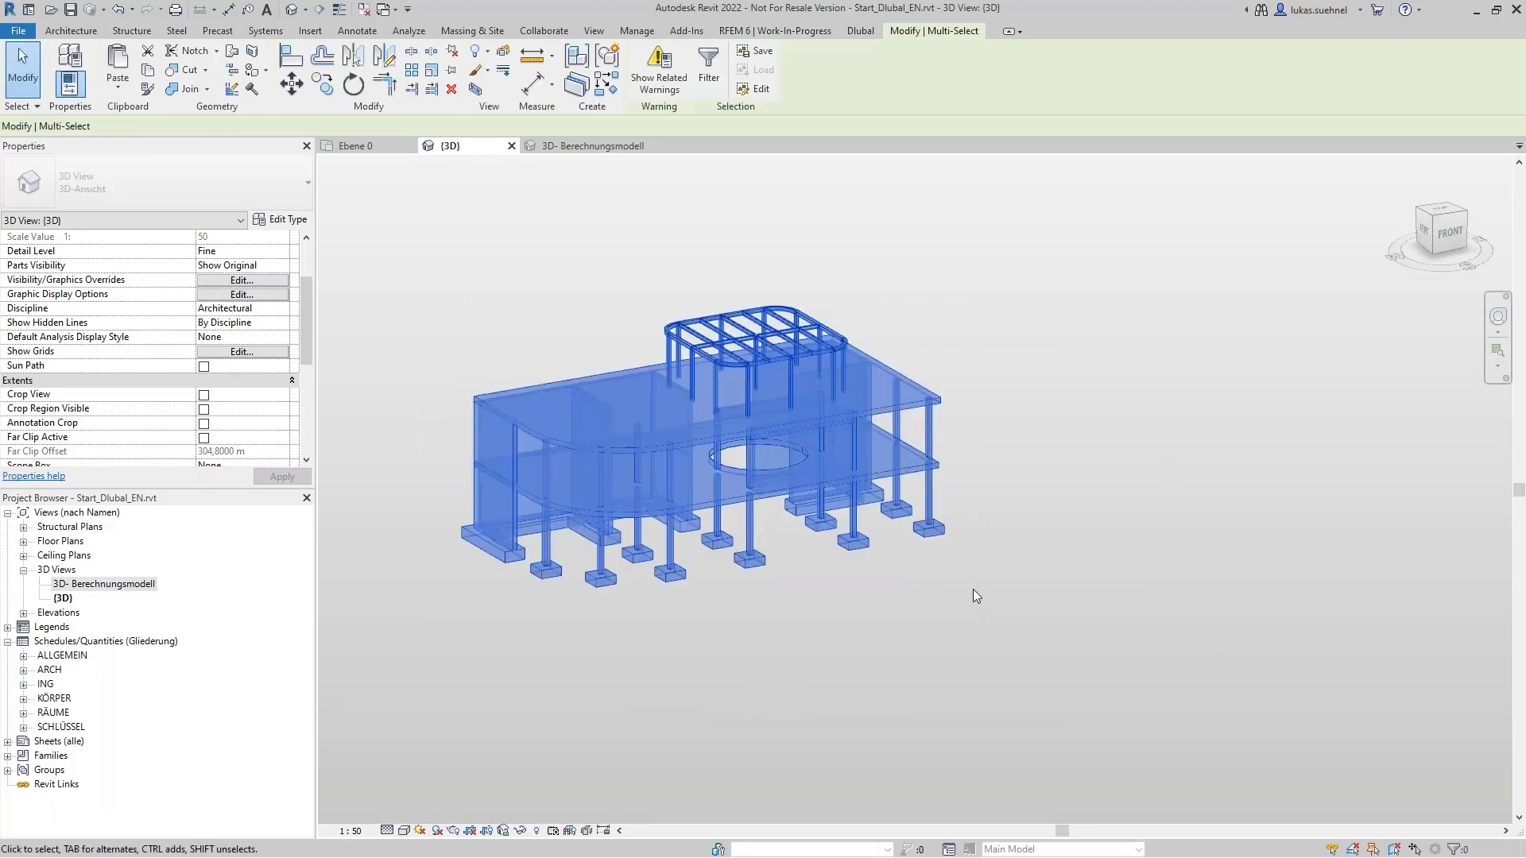
key("Delete")
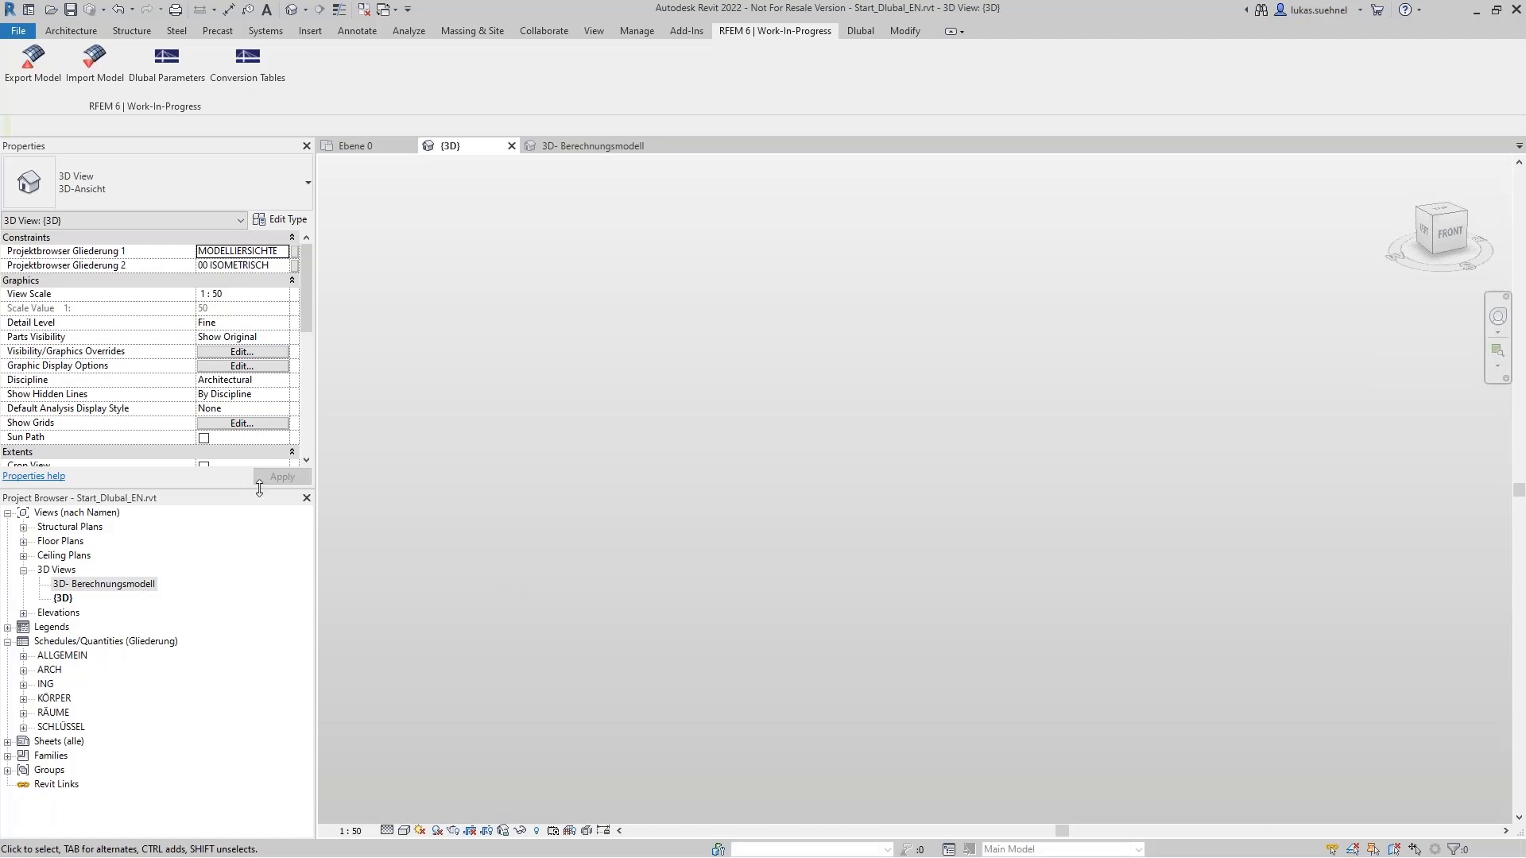
Import the RFEM model with Update existing structure, assigning Revit type STB 250 x 500 to beam cross-section R_M1 0.25/0.5
left_click(95, 60)
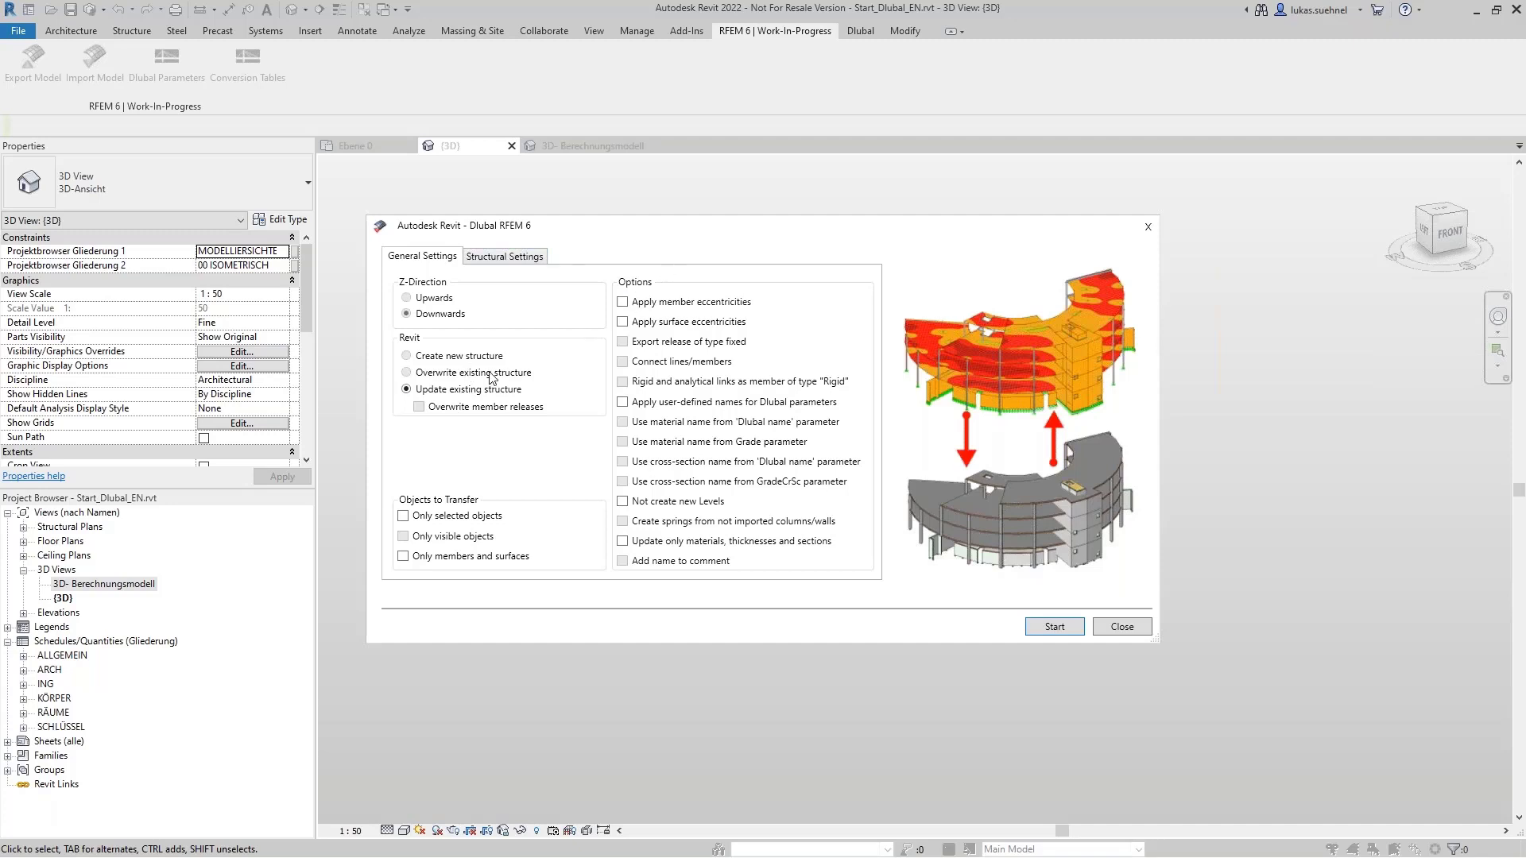
left_click(1054, 628)
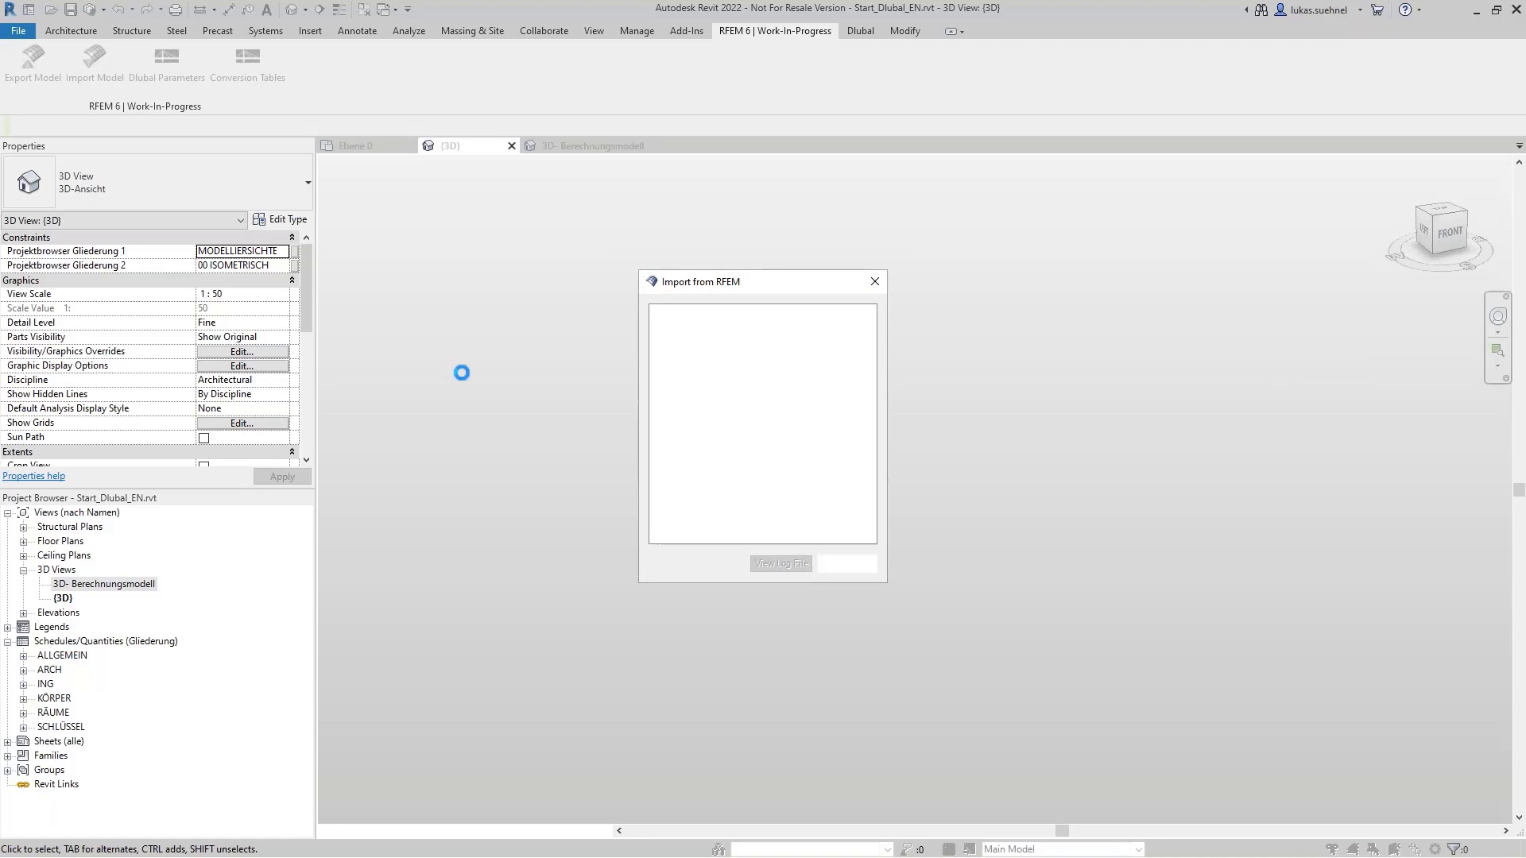
left_click(954, 337)
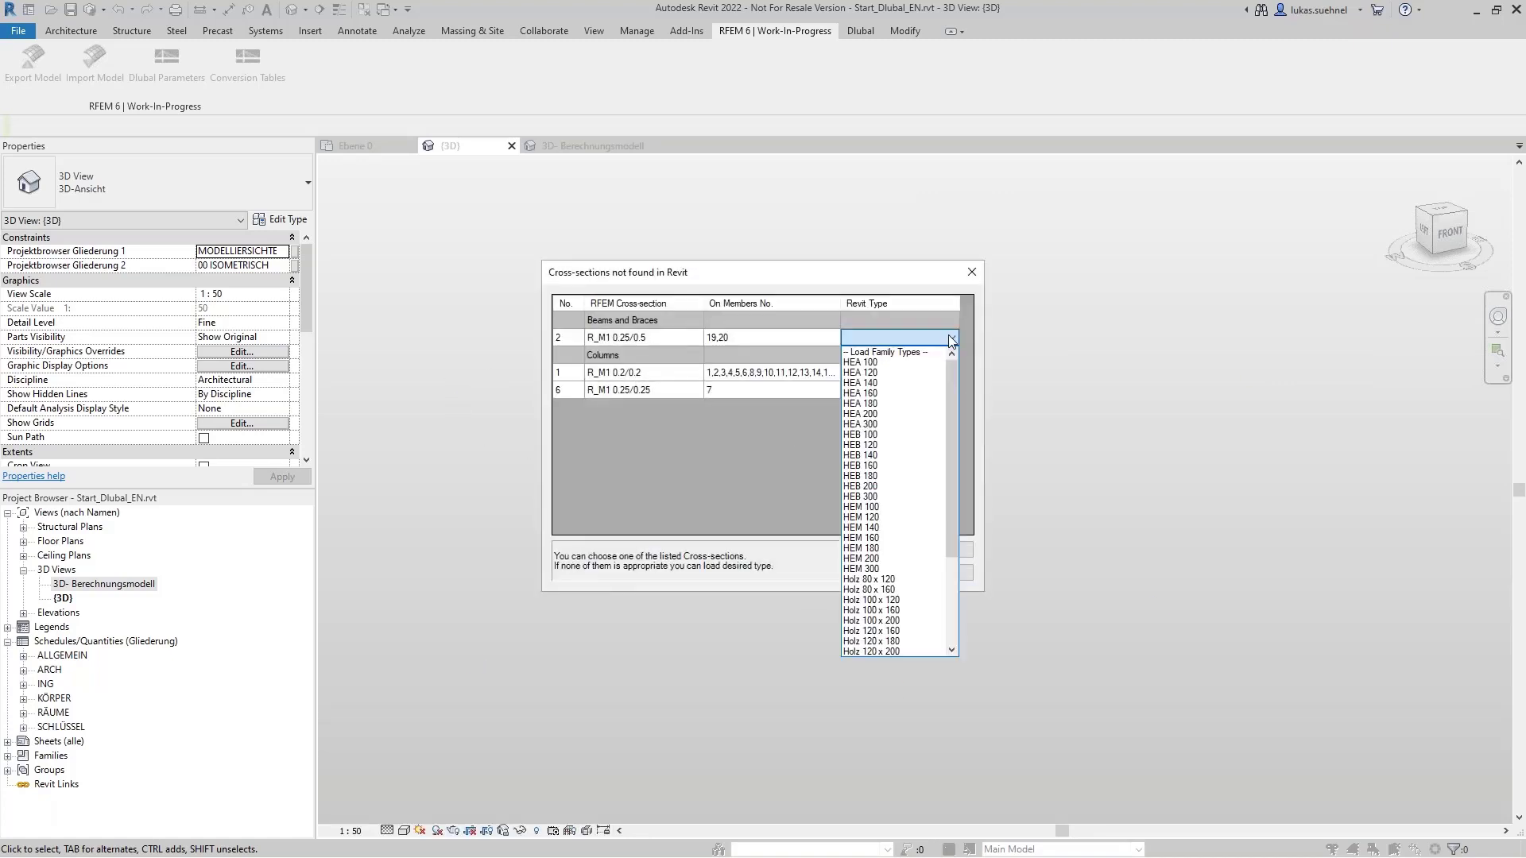
scroll(900, 548, "down", 5)
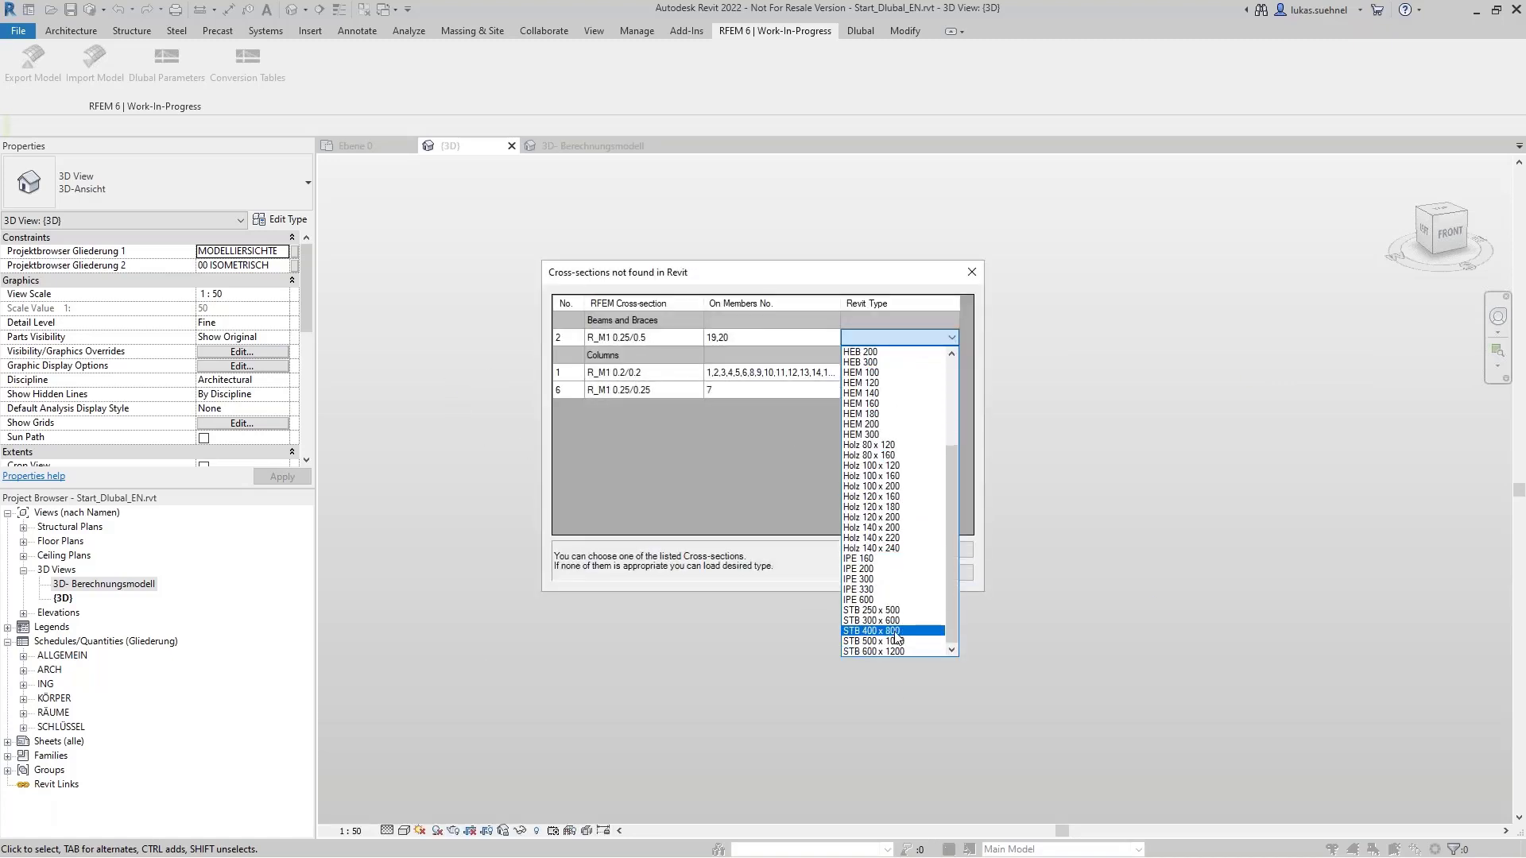
left_click(897, 610)
Map column cross-section R_M1 0.2/0.2 to the Revit type STB 200 x 200
left_click(918, 371)
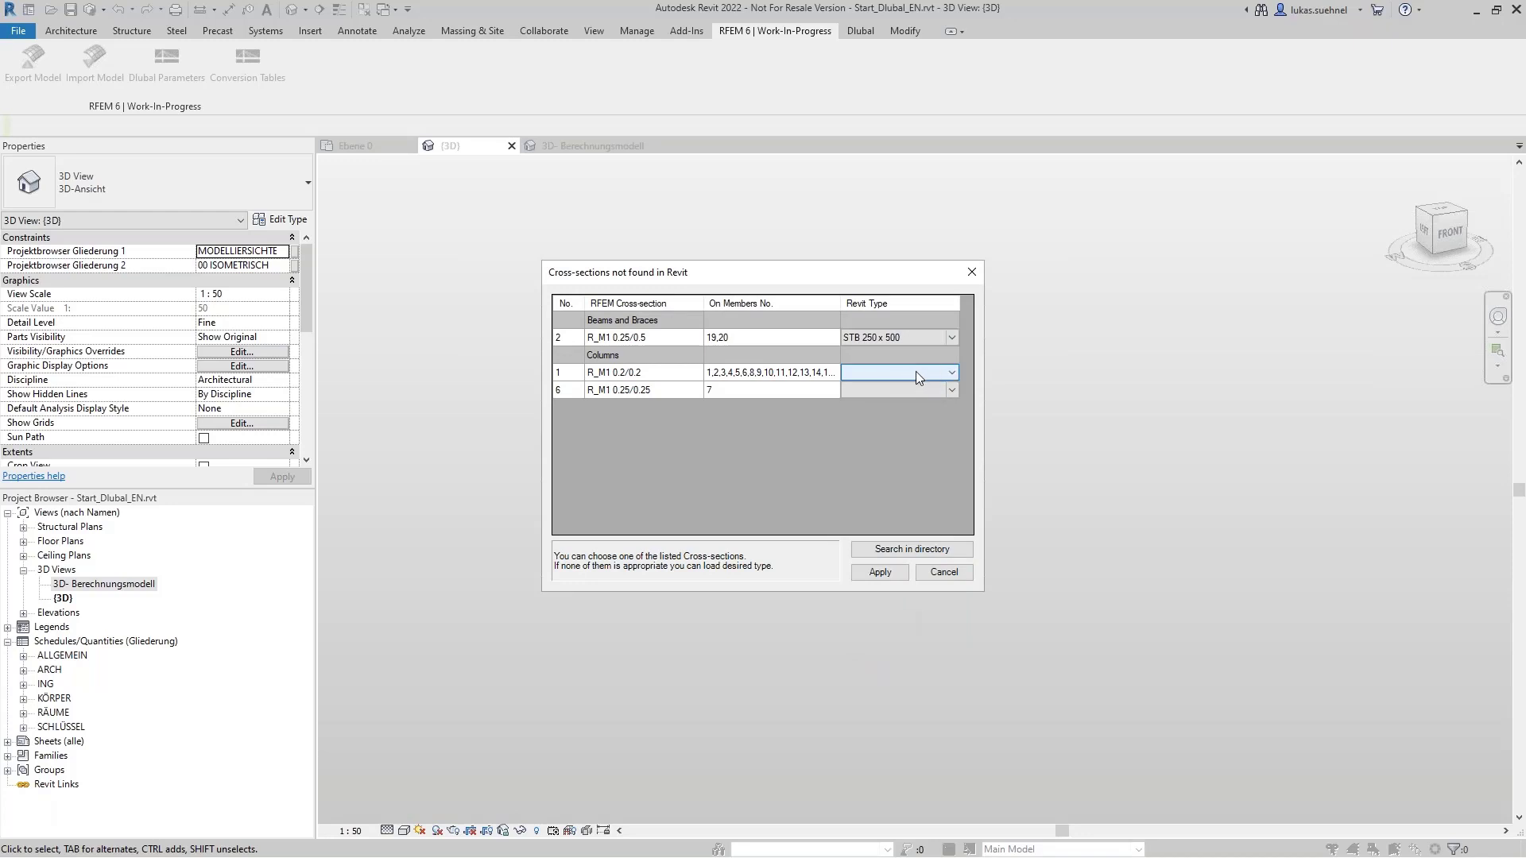
left_click(943, 372)
scroll(898, 517, "down", 3)
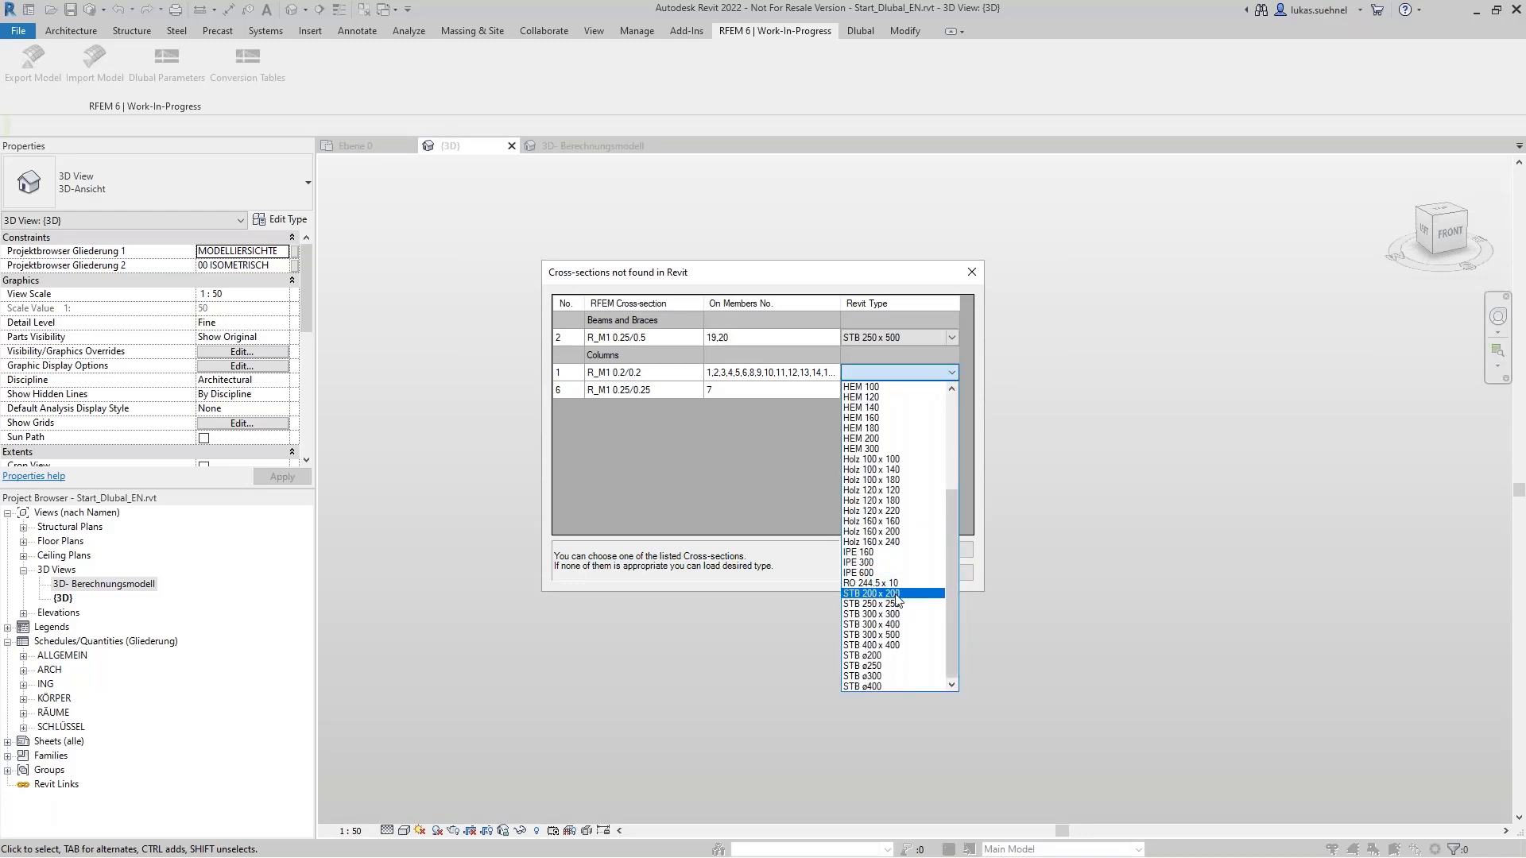
left_click(896, 594)
Map column cross-section R_M1 0.25/0.25 on member 7 to STB 250 x 250 and apply the cross-section assignments
left_click(948, 391)
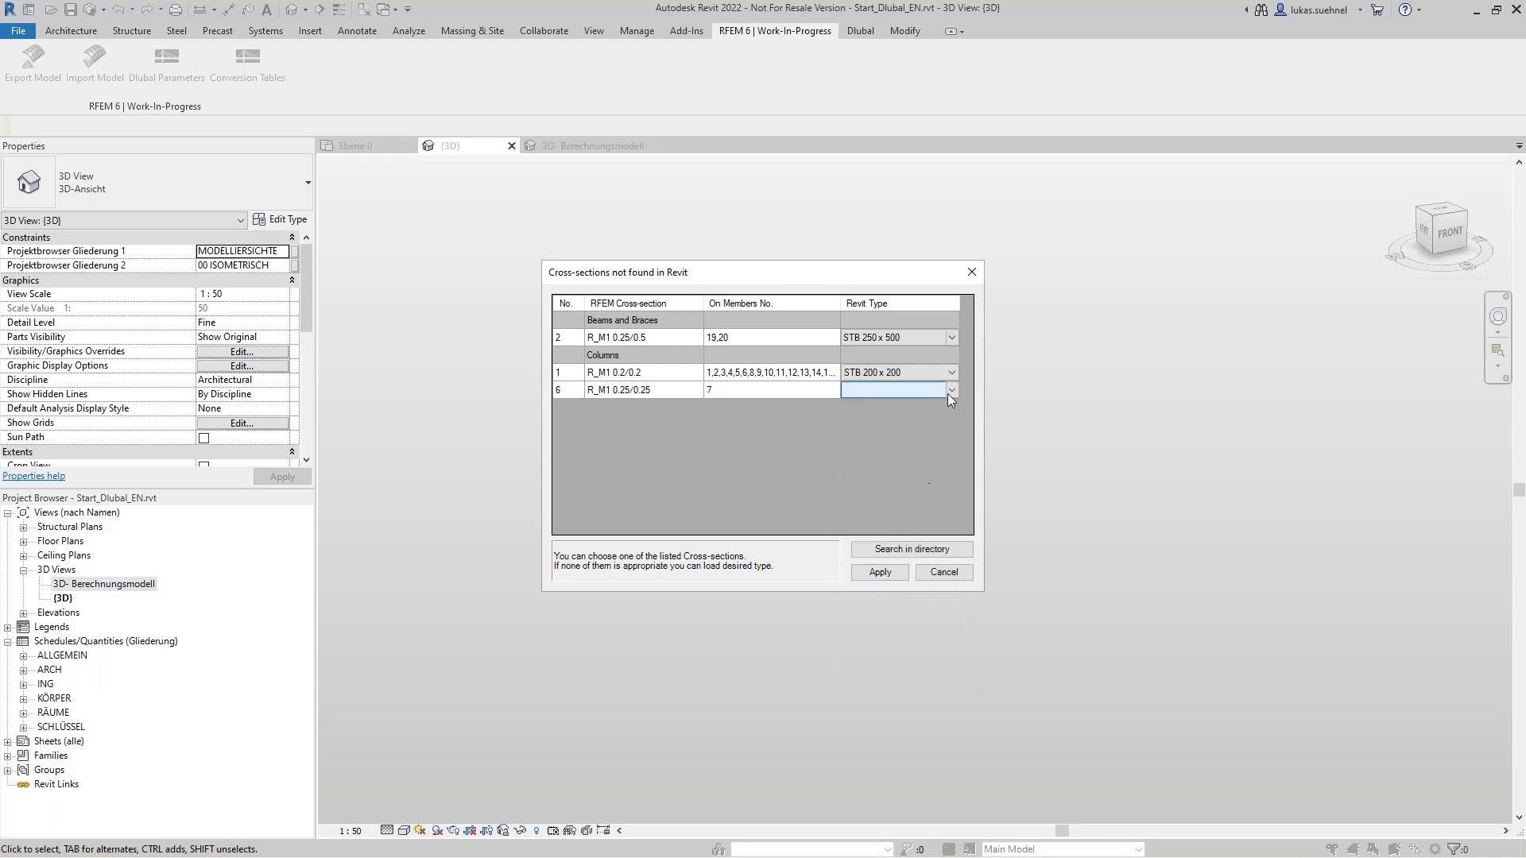
left_click(947, 391)
left_click(899, 619)
left_click(878, 572)
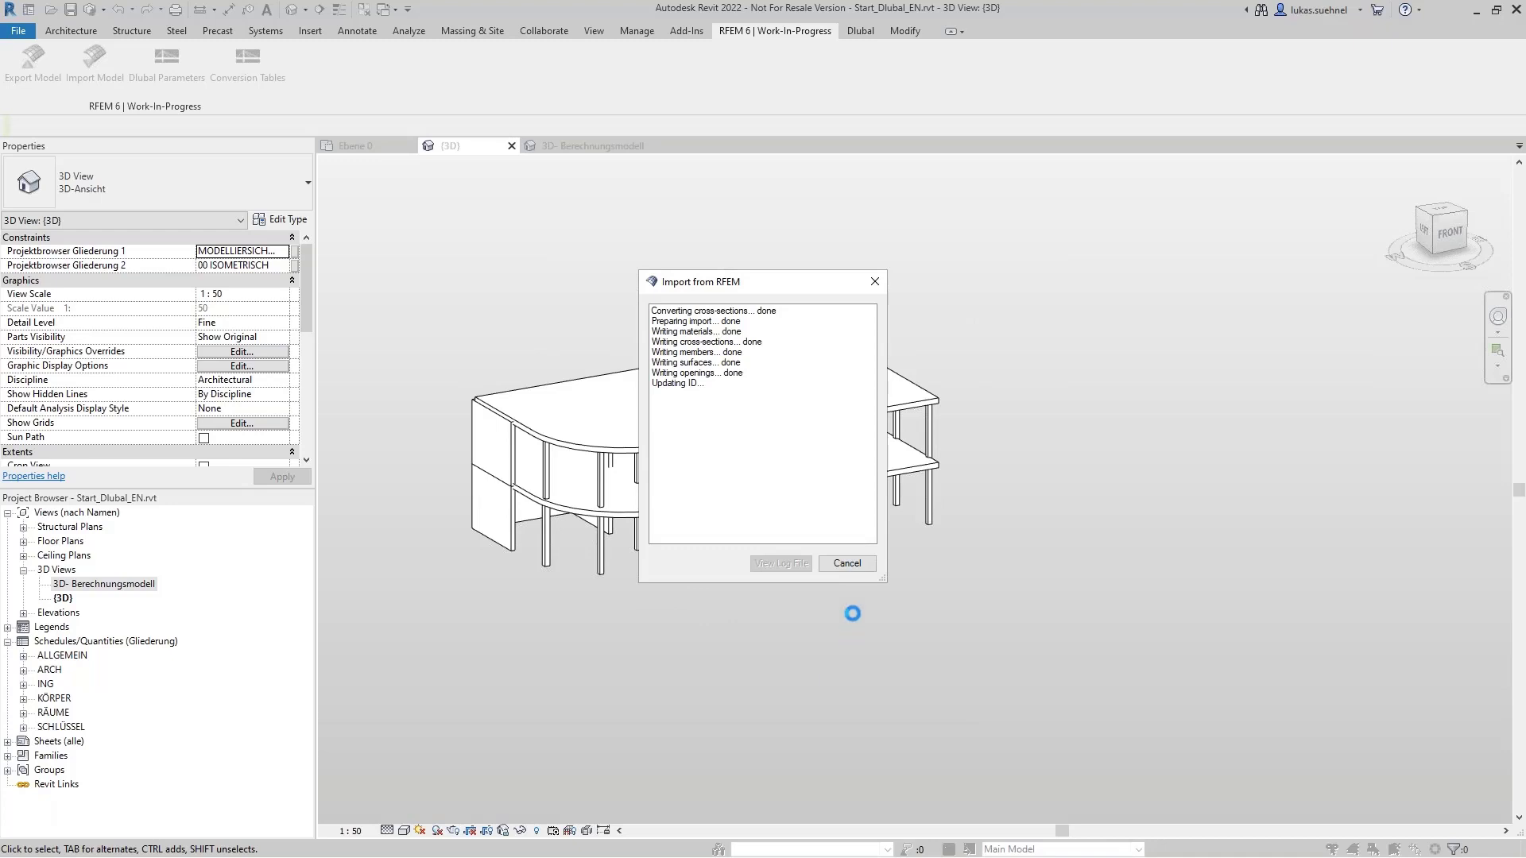
Close the import progress window and examine the building re-created from RFEM from several angles
left_click(856, 566)
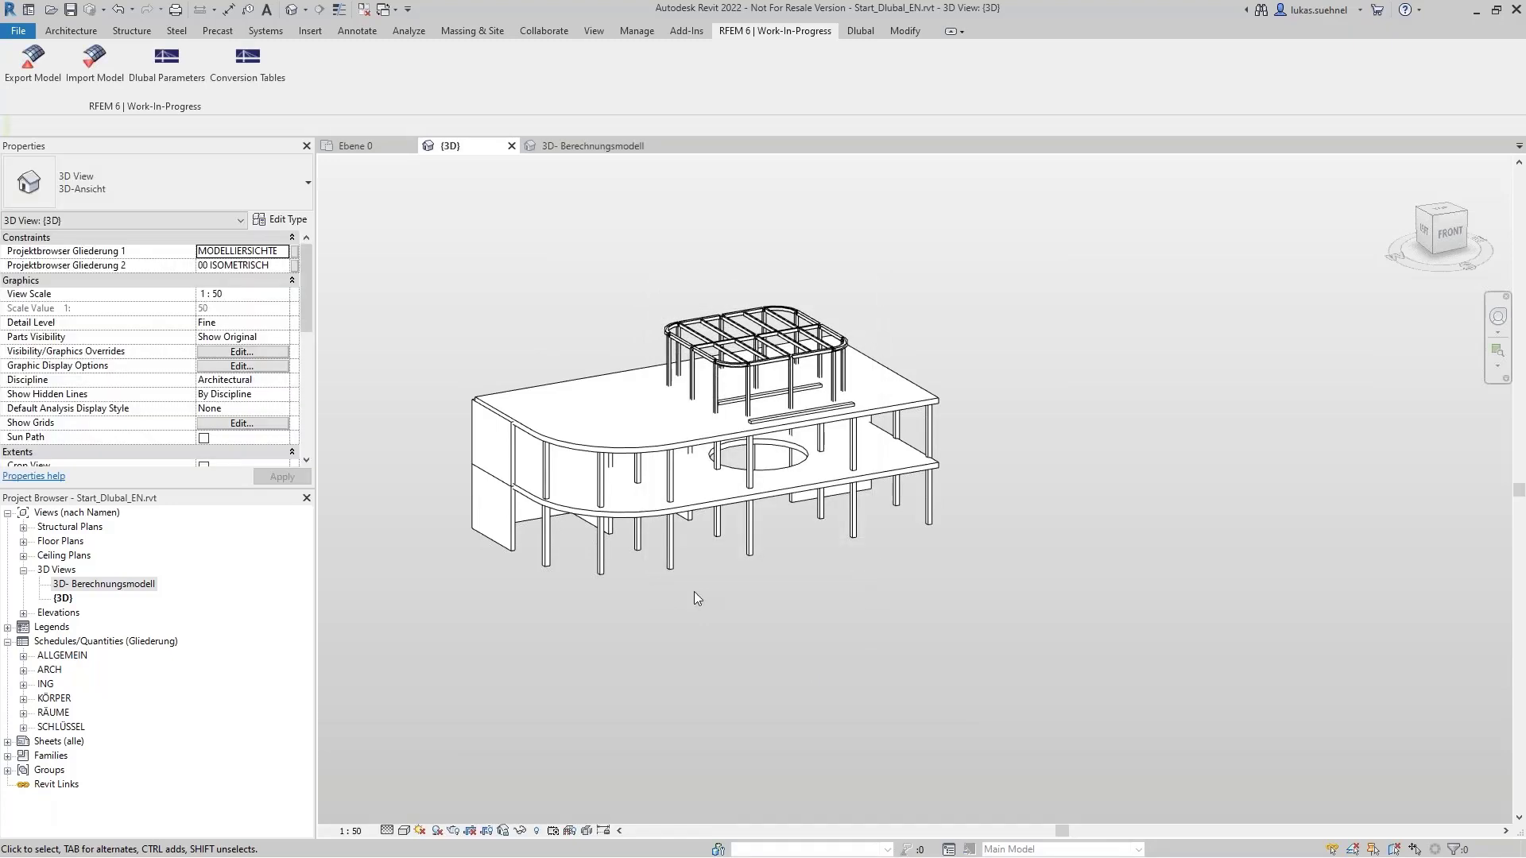
middle_click_drag(558, 508, 629, 670, "shift")
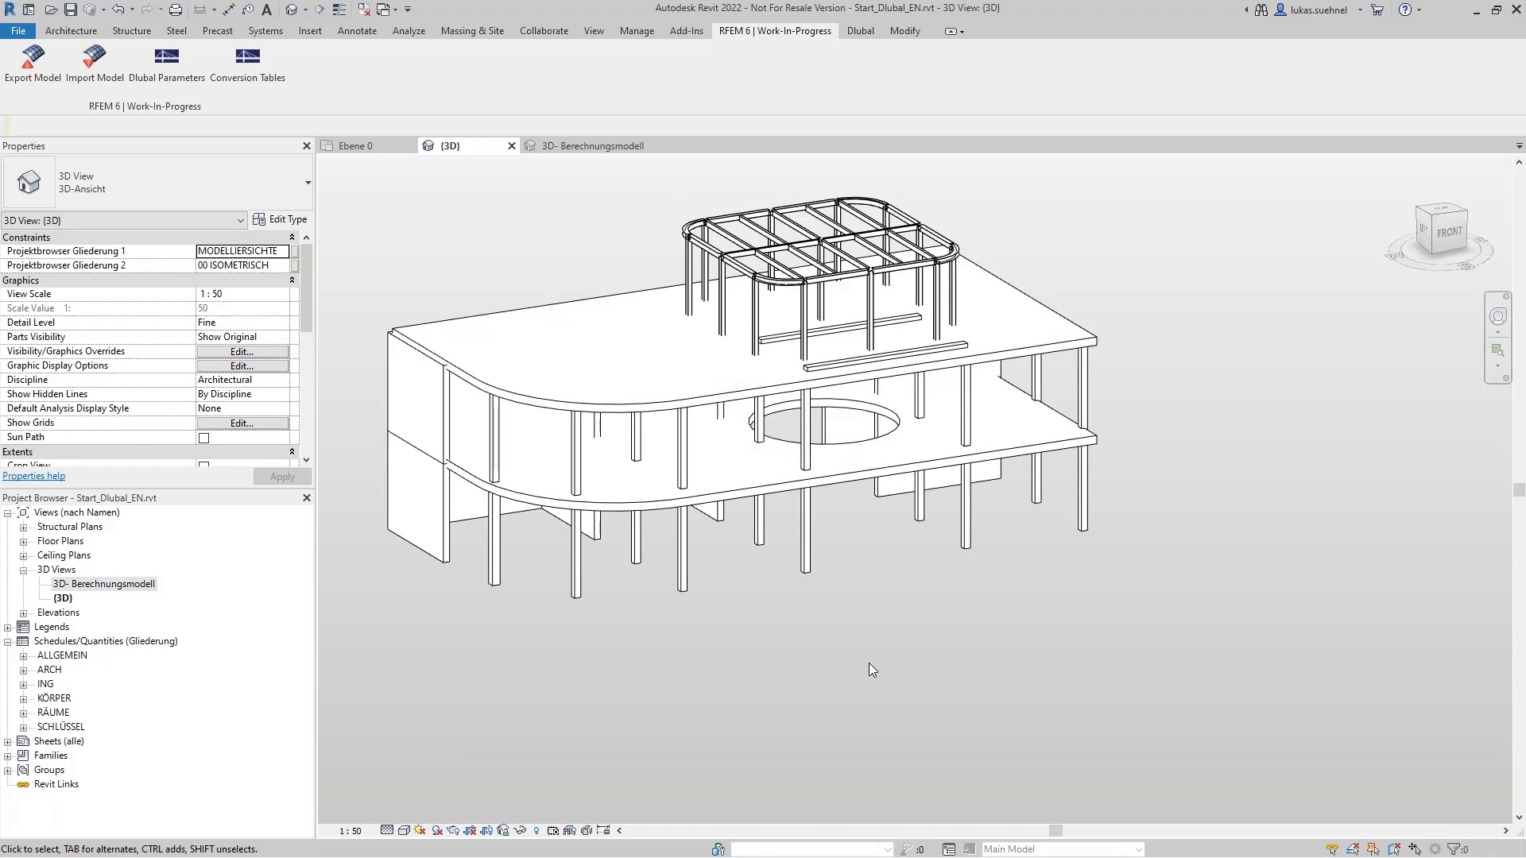
middle_click_drag(867, 661, 839, 643, "shift")
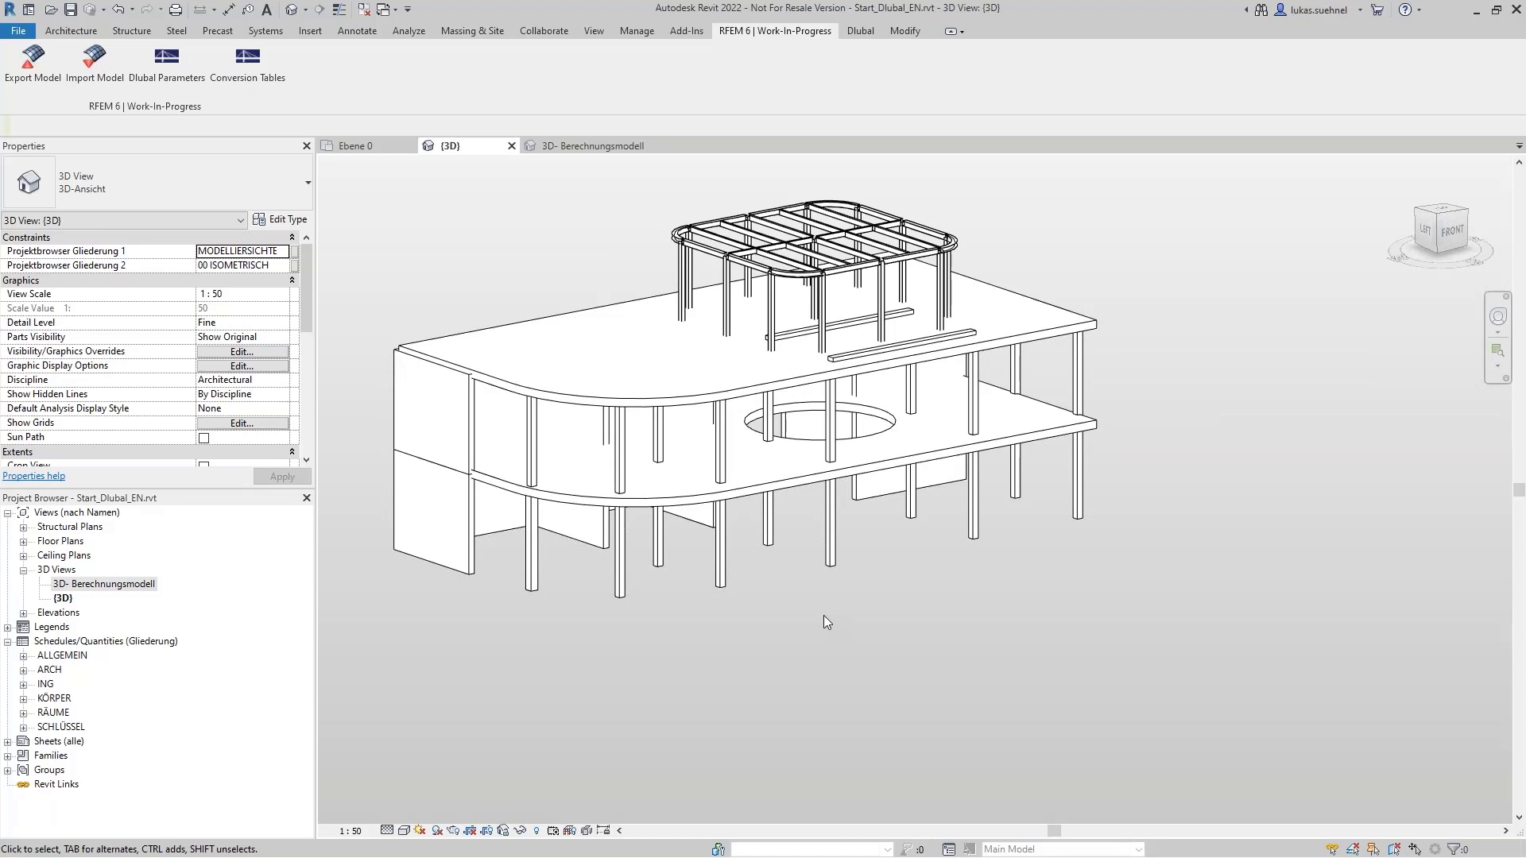
middle_click_drag(509, 319, 524, 328)
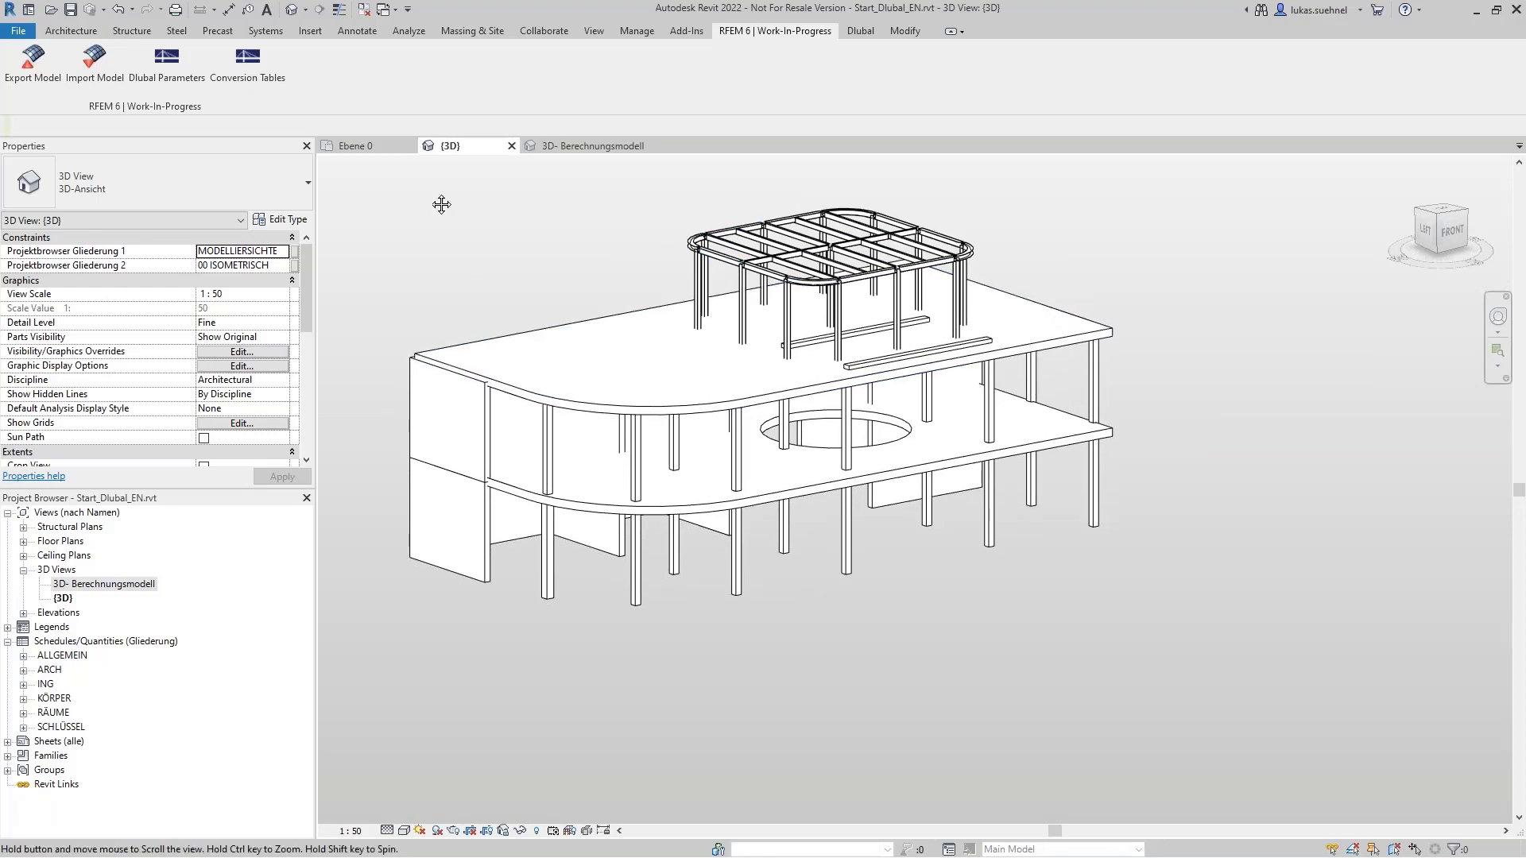
middle_click_drag(490, 253, 576, 320)
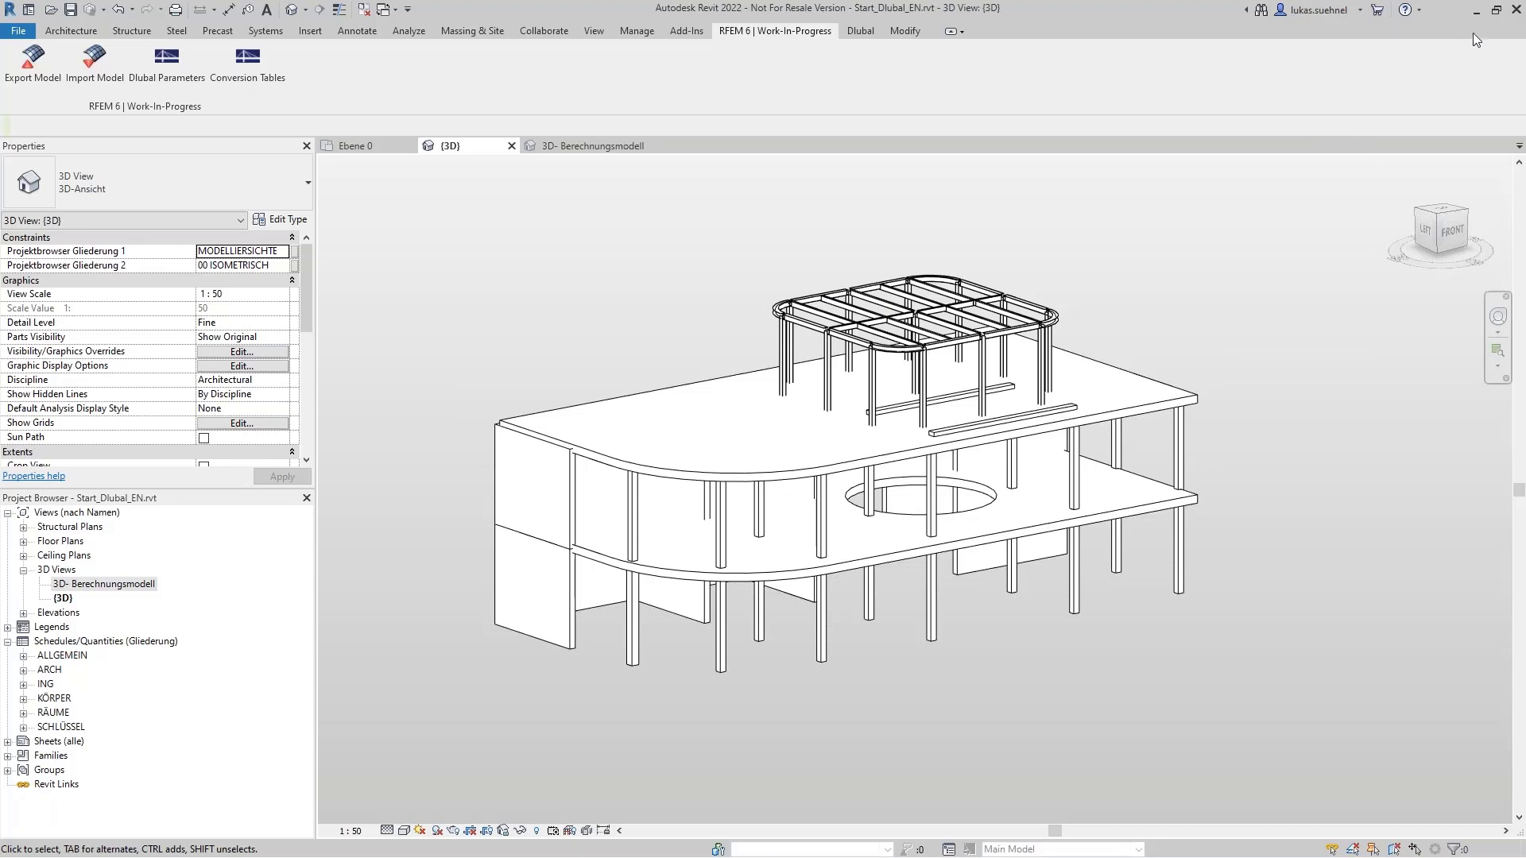
Switch to the PowerPoint presentation and advance from the import settings slide to the IFC General information slide
key("super")
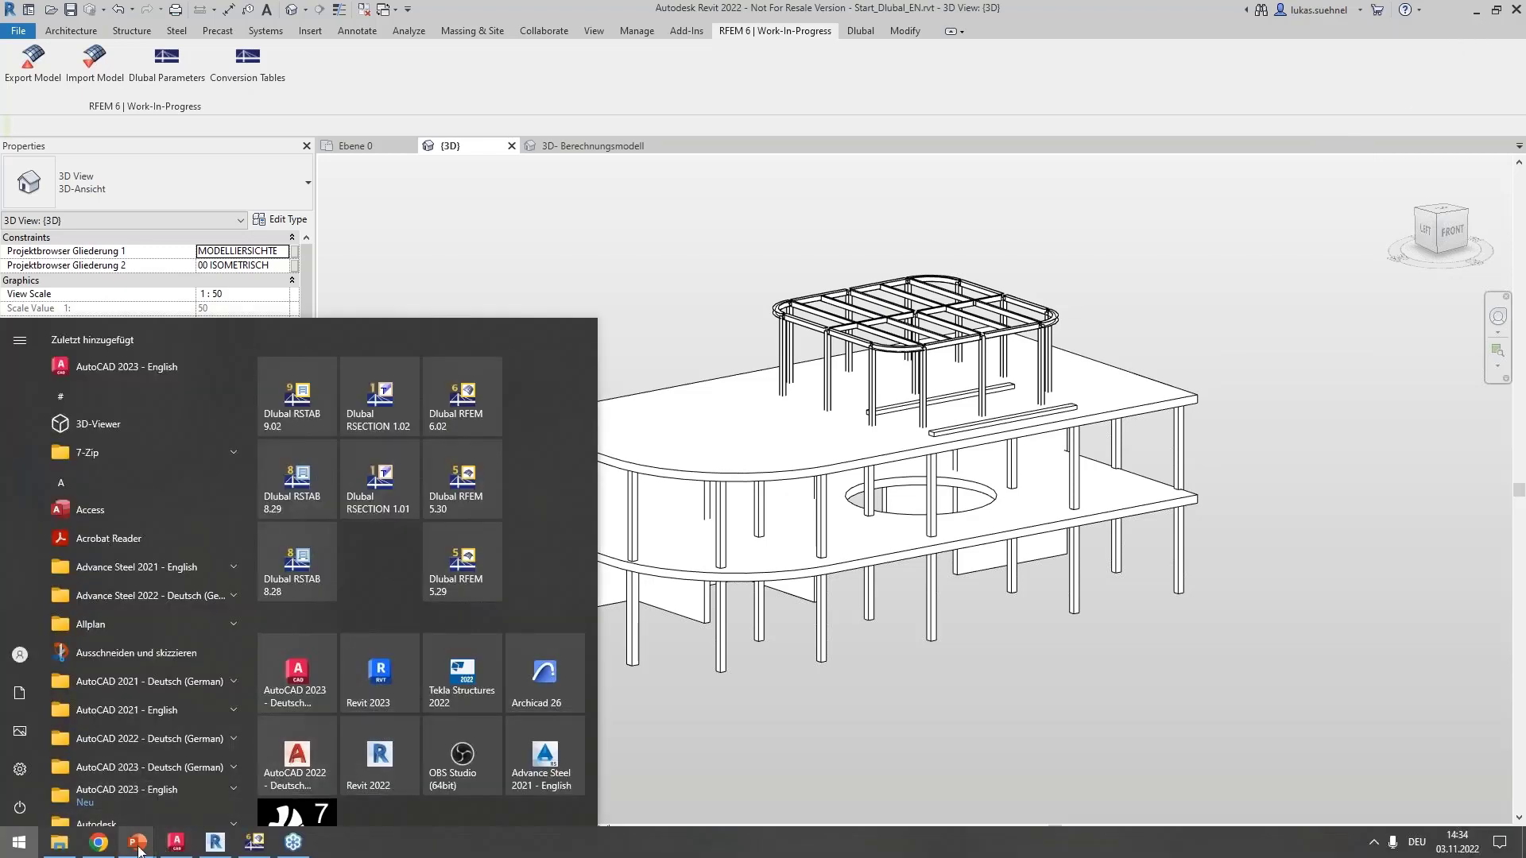
mouse_move(139, 844)
left_click(256, 763)
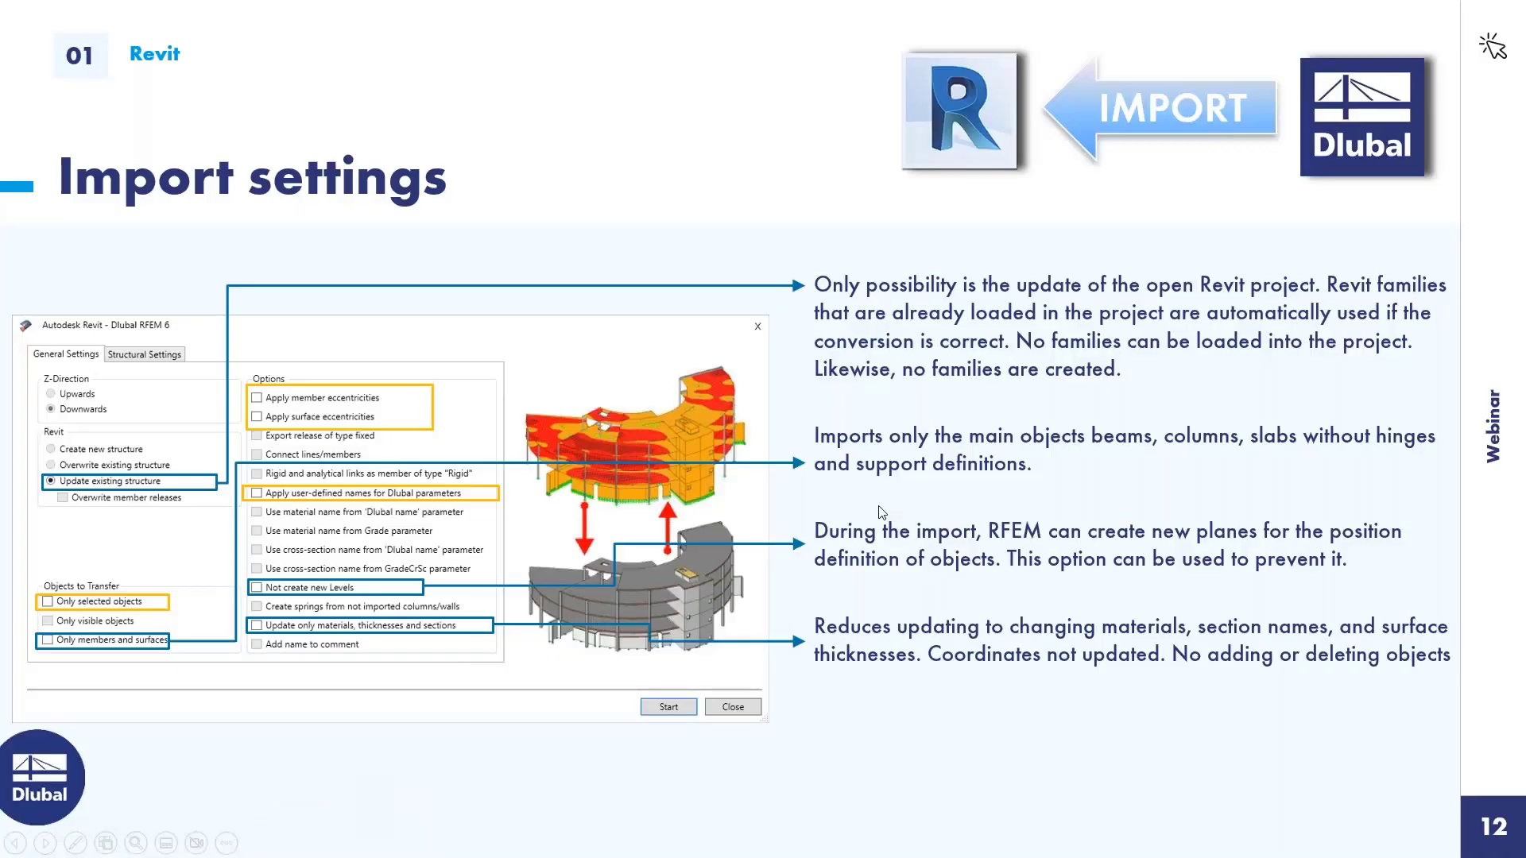
left_click(884, 513)
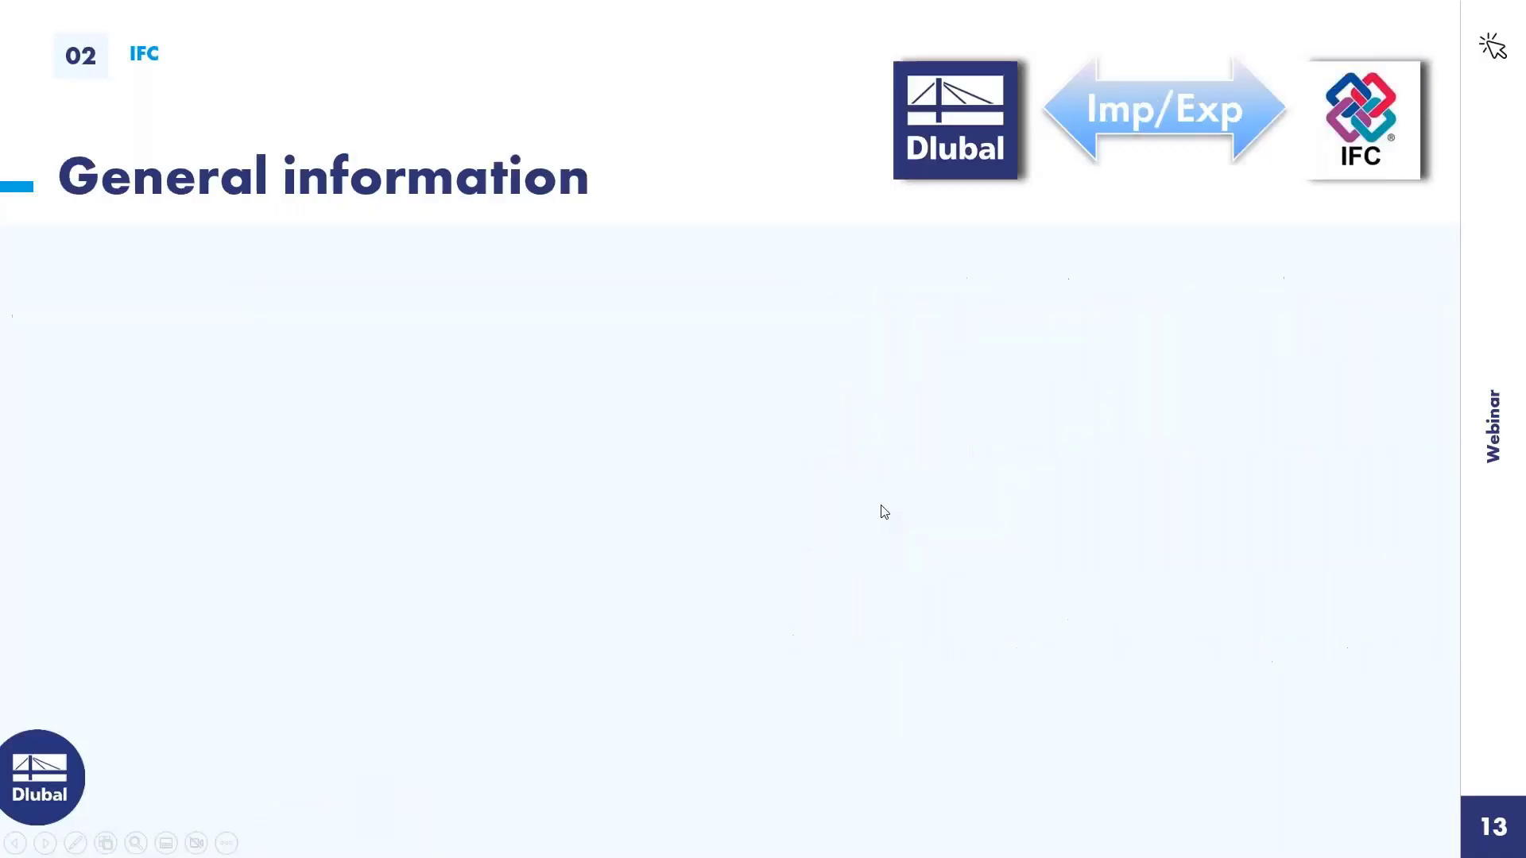
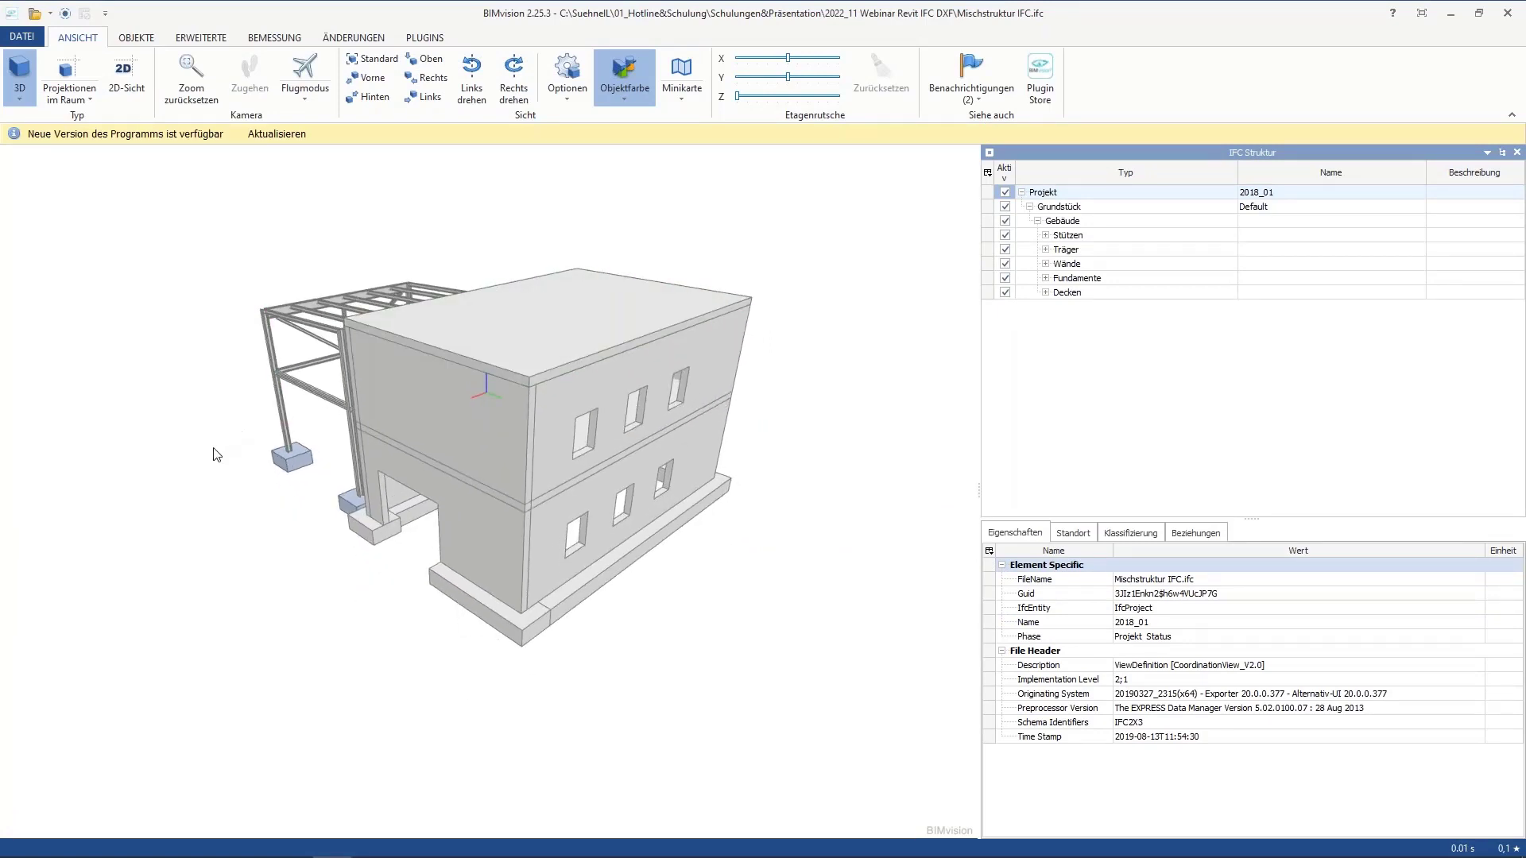
Examine the steel canopy frame, concrete building and foundations of the Mischstruktur IFC.ifc model from different angles
left_click_drag(215, 455, 331, 425)
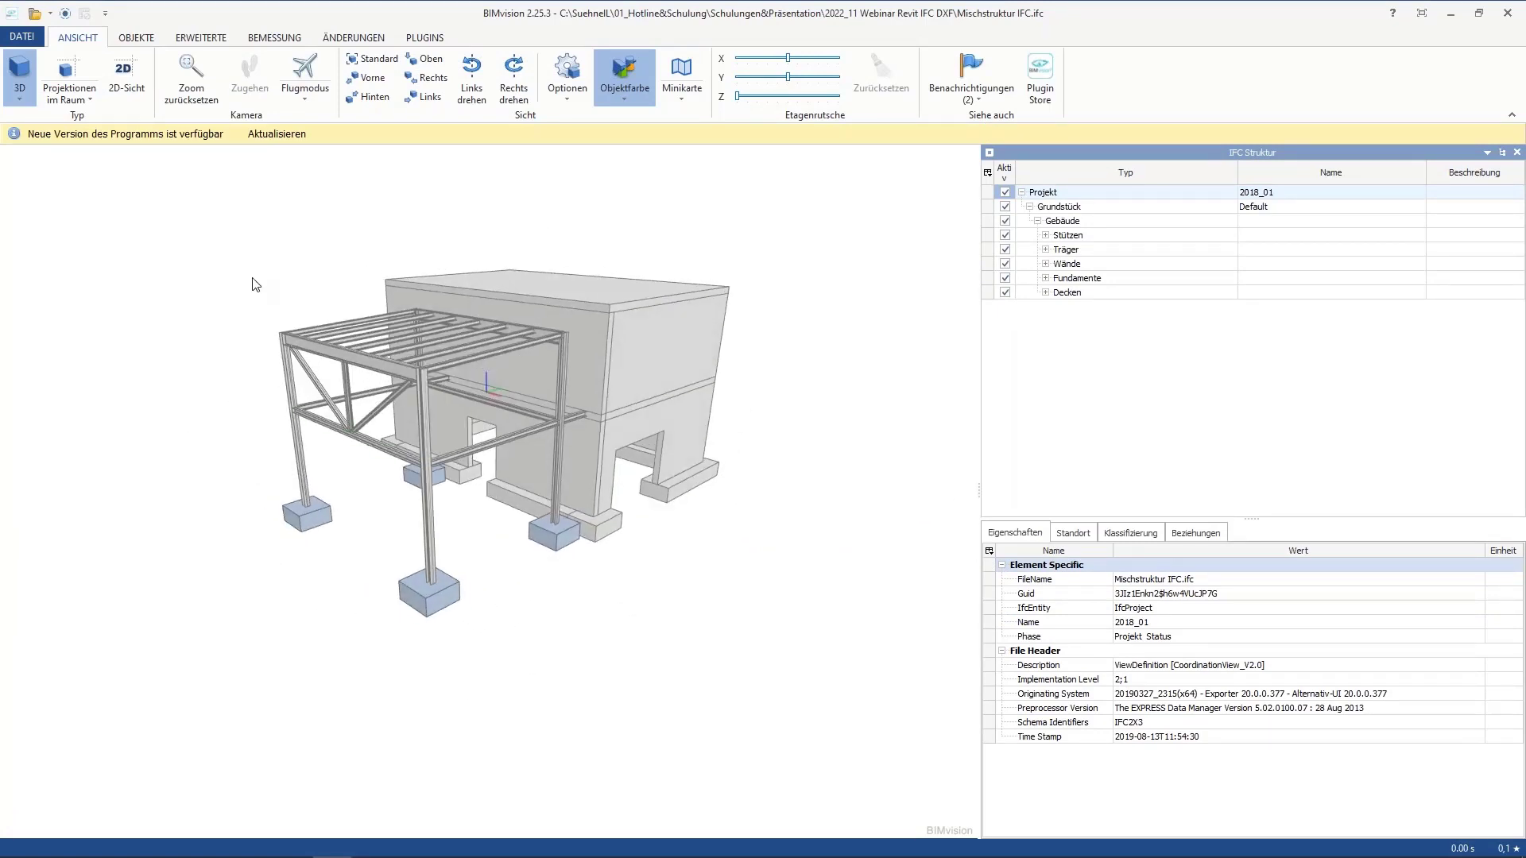
scroll(818, 462, "up", 2)
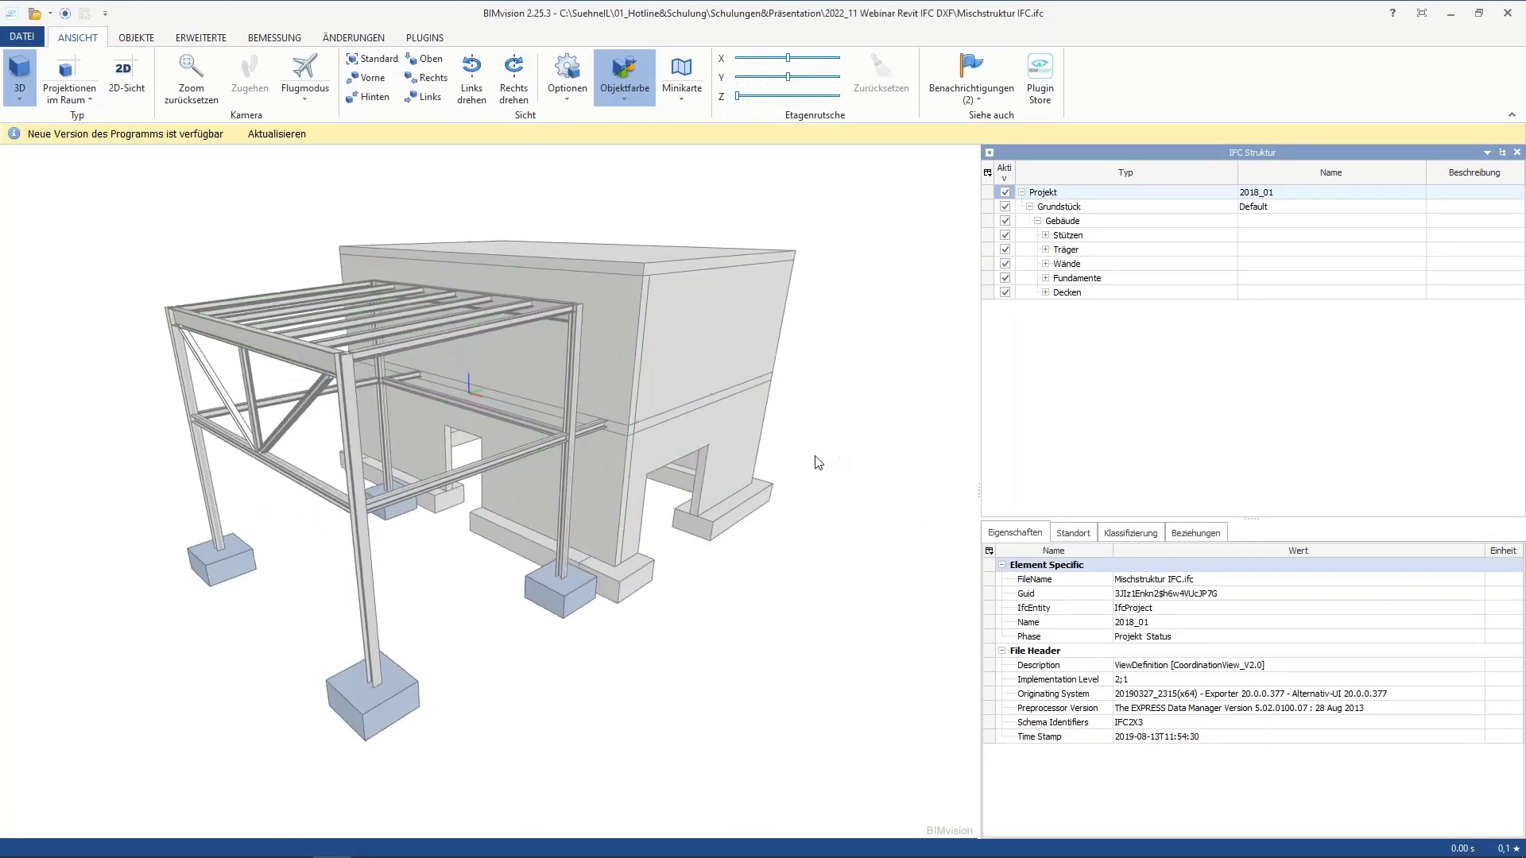
middle_click_drag(819, 463, 881, 465)
left_click_drag(882, 456, 562, 141)
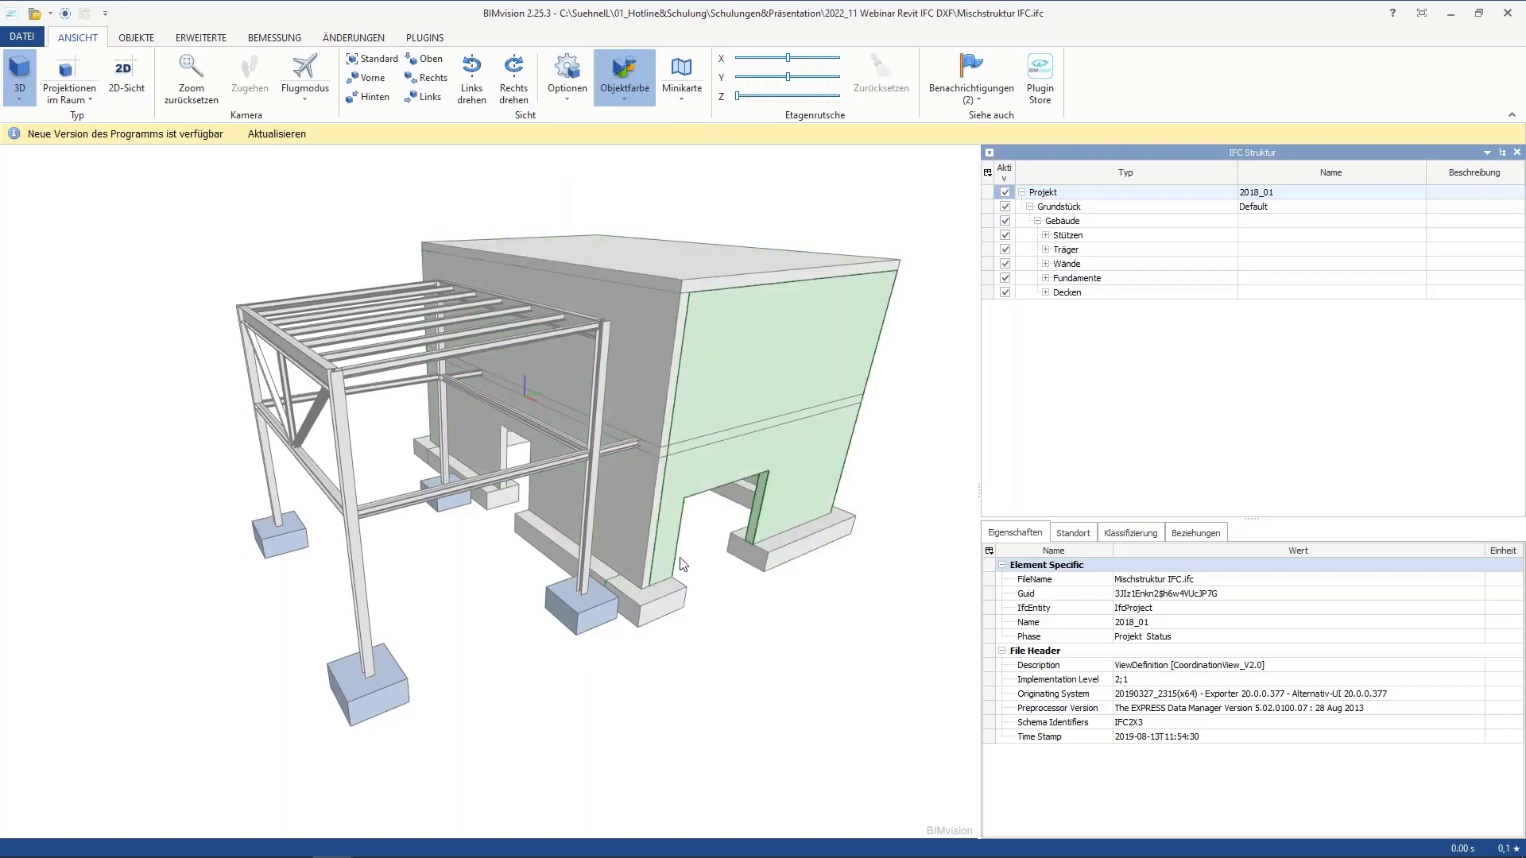
left_click_drag(831, 605, 360, 429)
scroll(592, 368, "up", 2)
scroll(628, 632, "down", 2)
scroll(502, 469, "down", 2)
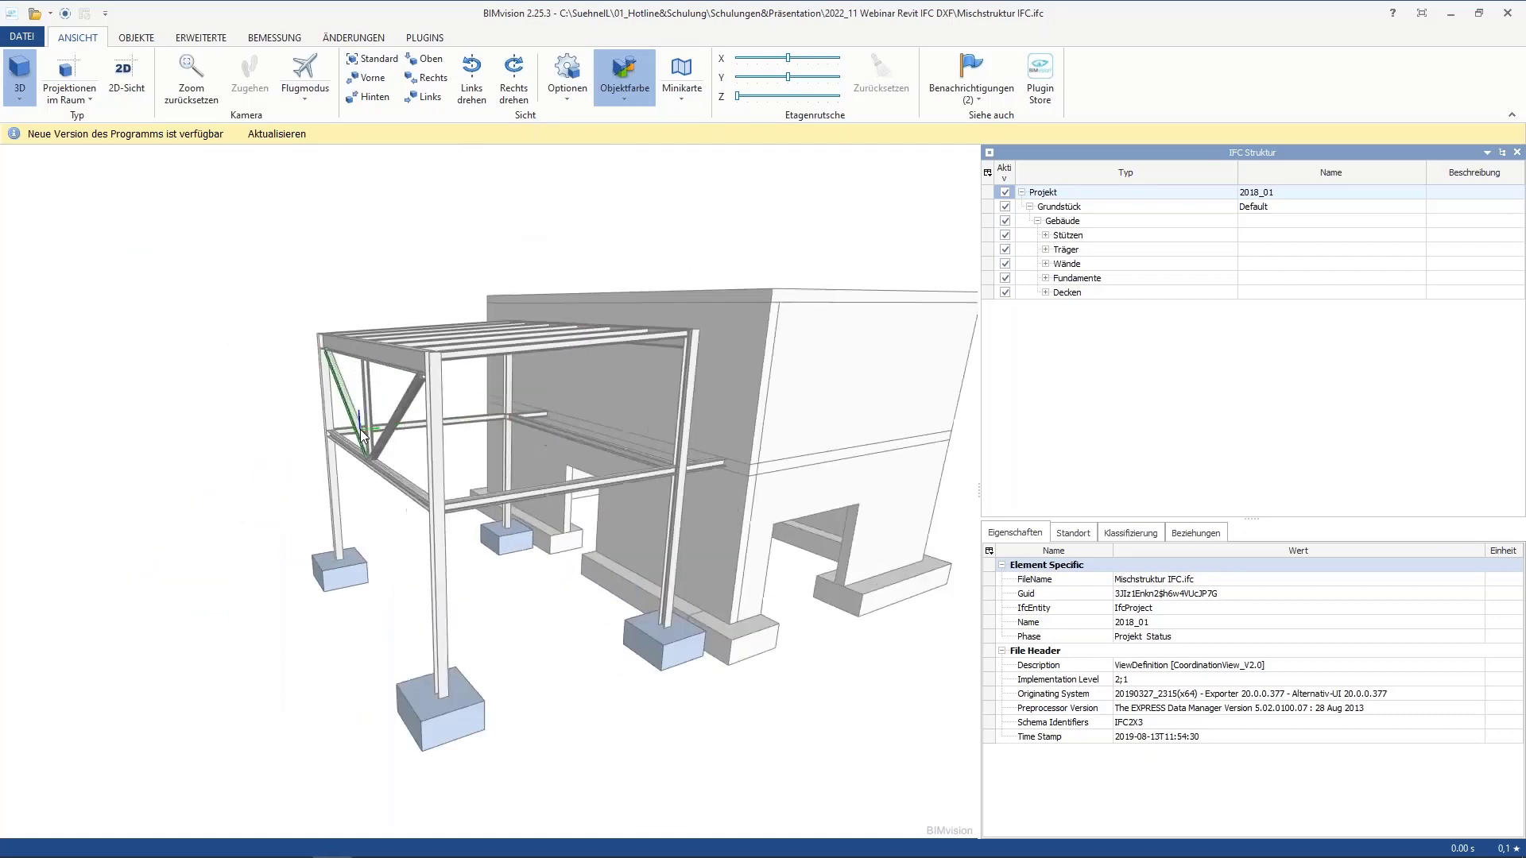
scroll(368, 436, "up", 4)
left_click_drag(477, 447, 449, 429)
scroll(459, 461, "down", 5)
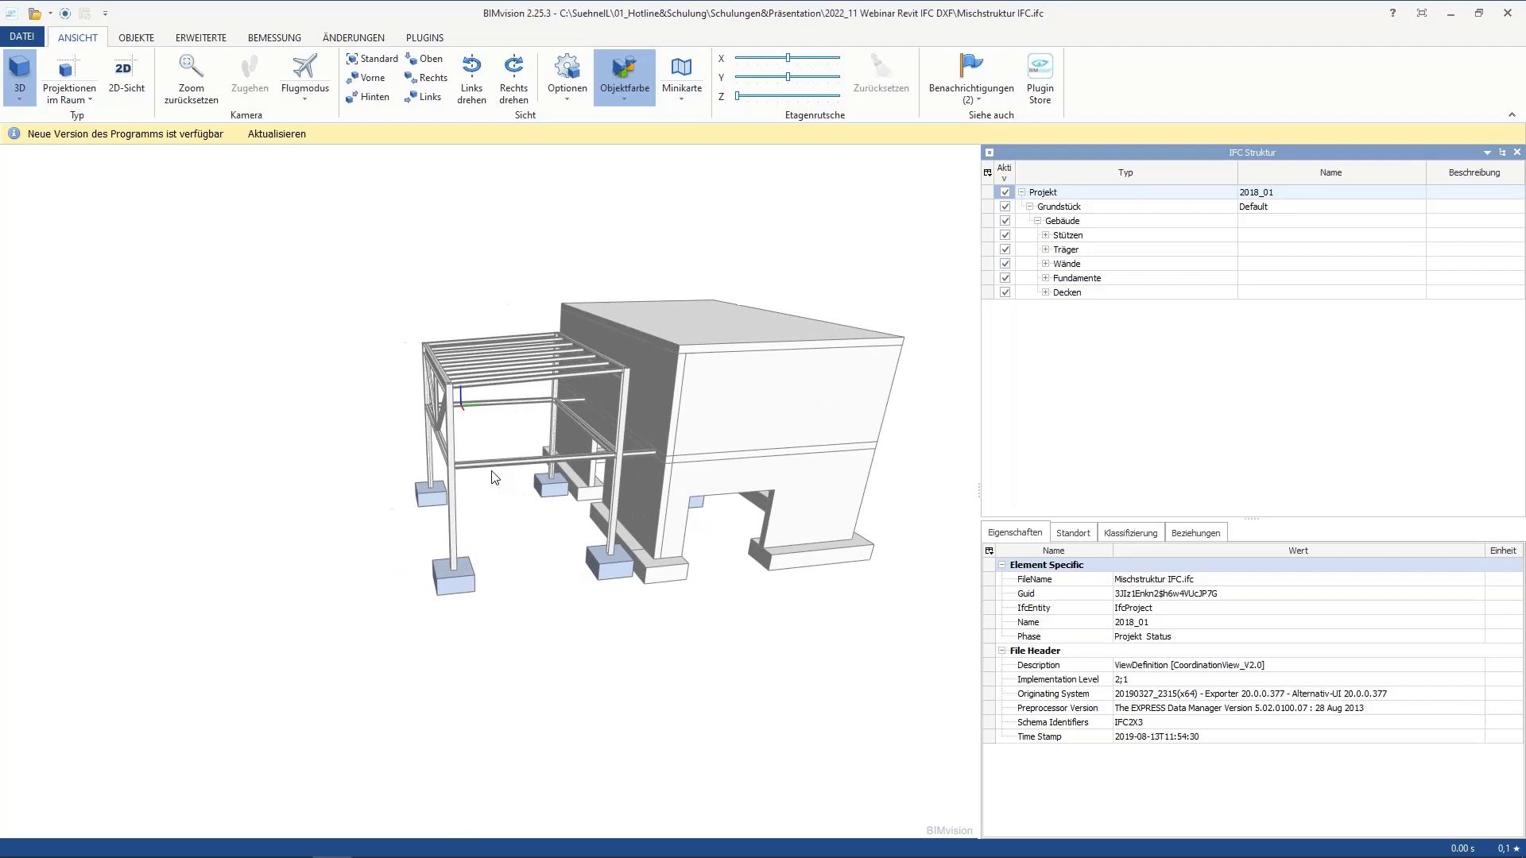
Select the IPE 300 beam at the canopy's outer edge and inspect its properties and material layer
left_click(446, 380)
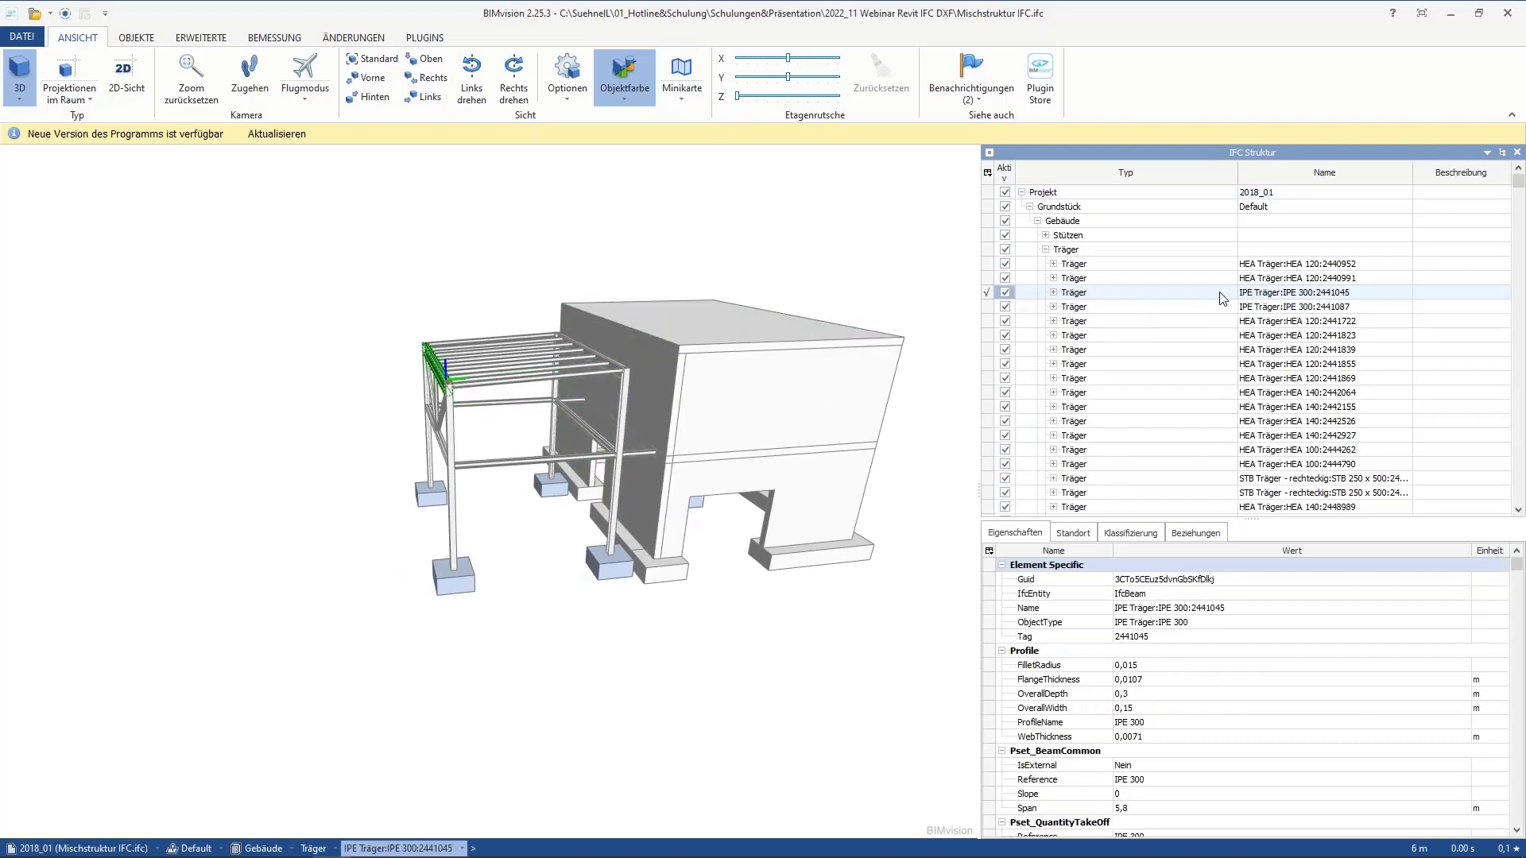
left_click(1053, 293)
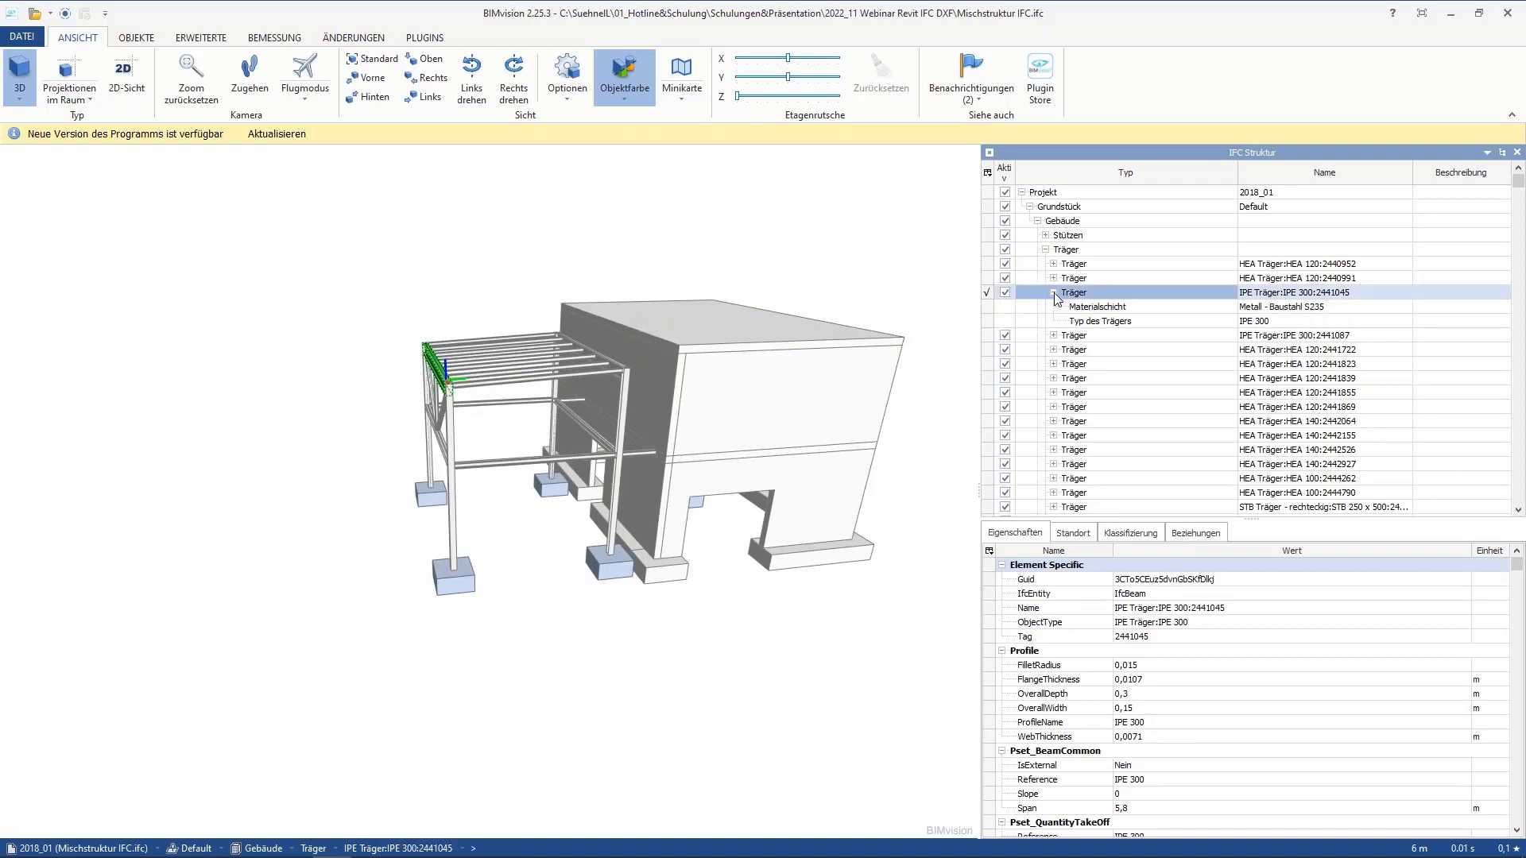
left_click(1282, 309)
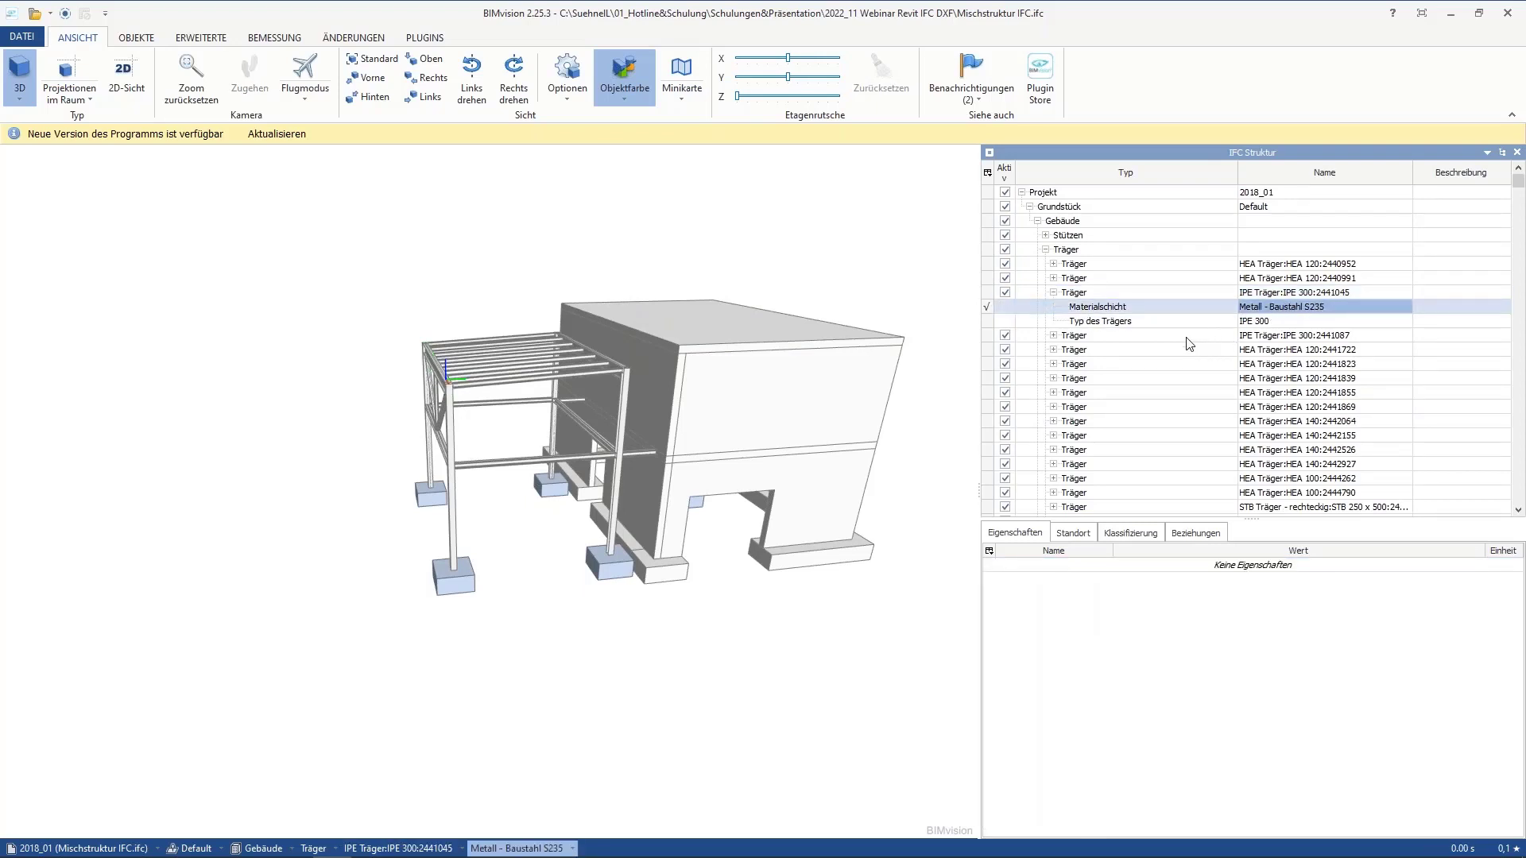
Switch to Dlubal RFEM and open Mischstruktur IFC.ifc from the 2022_11 Webinar Revit IFC DXF folder as an IFC import
double_click(827, 13)
left_click(1363, 219)
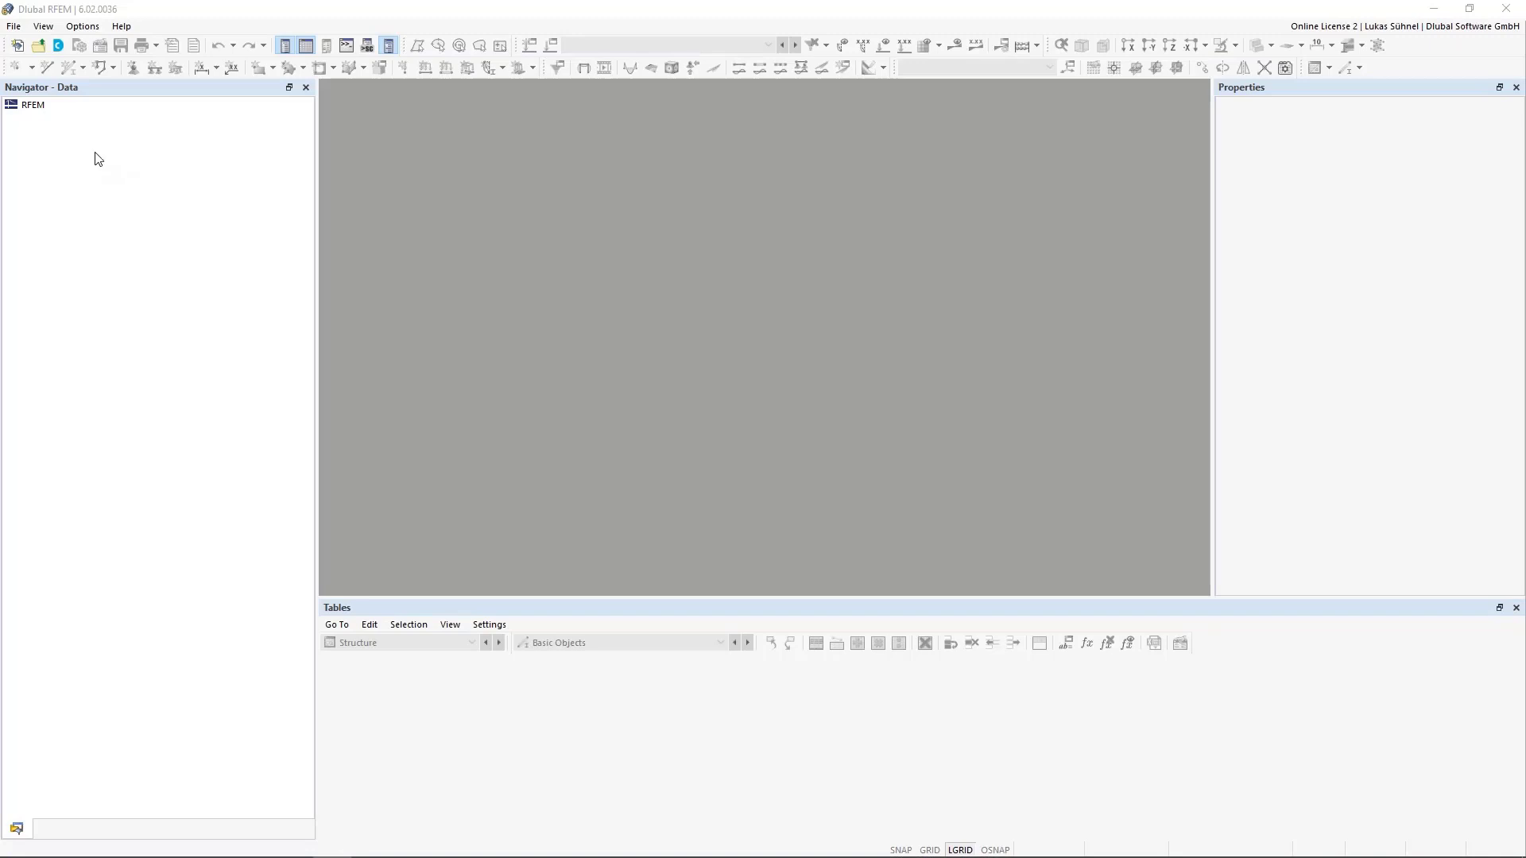
left_click(15, 28)
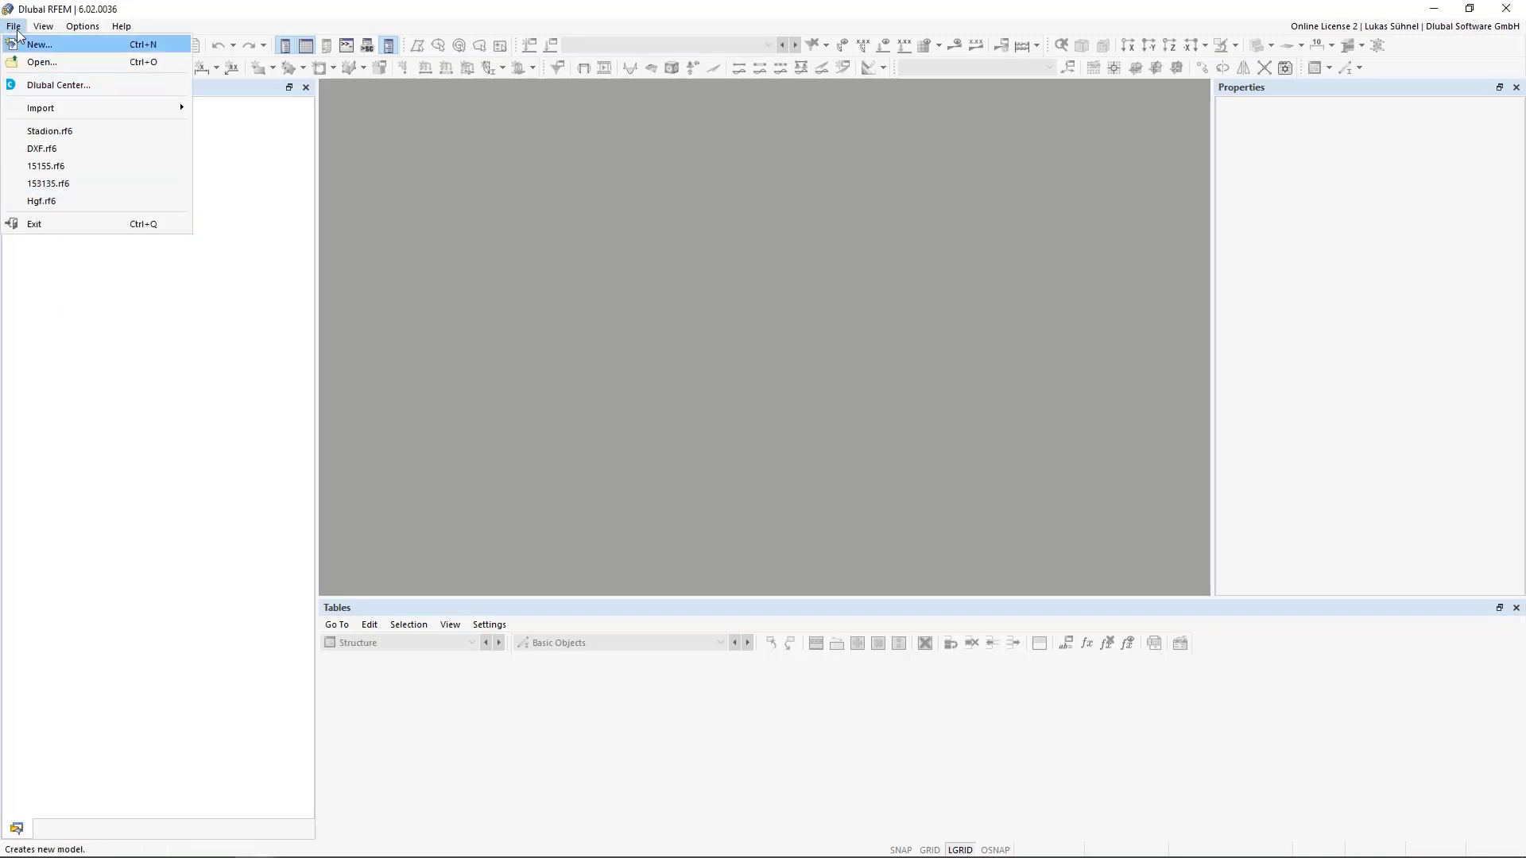
mouse_move(174, 108)
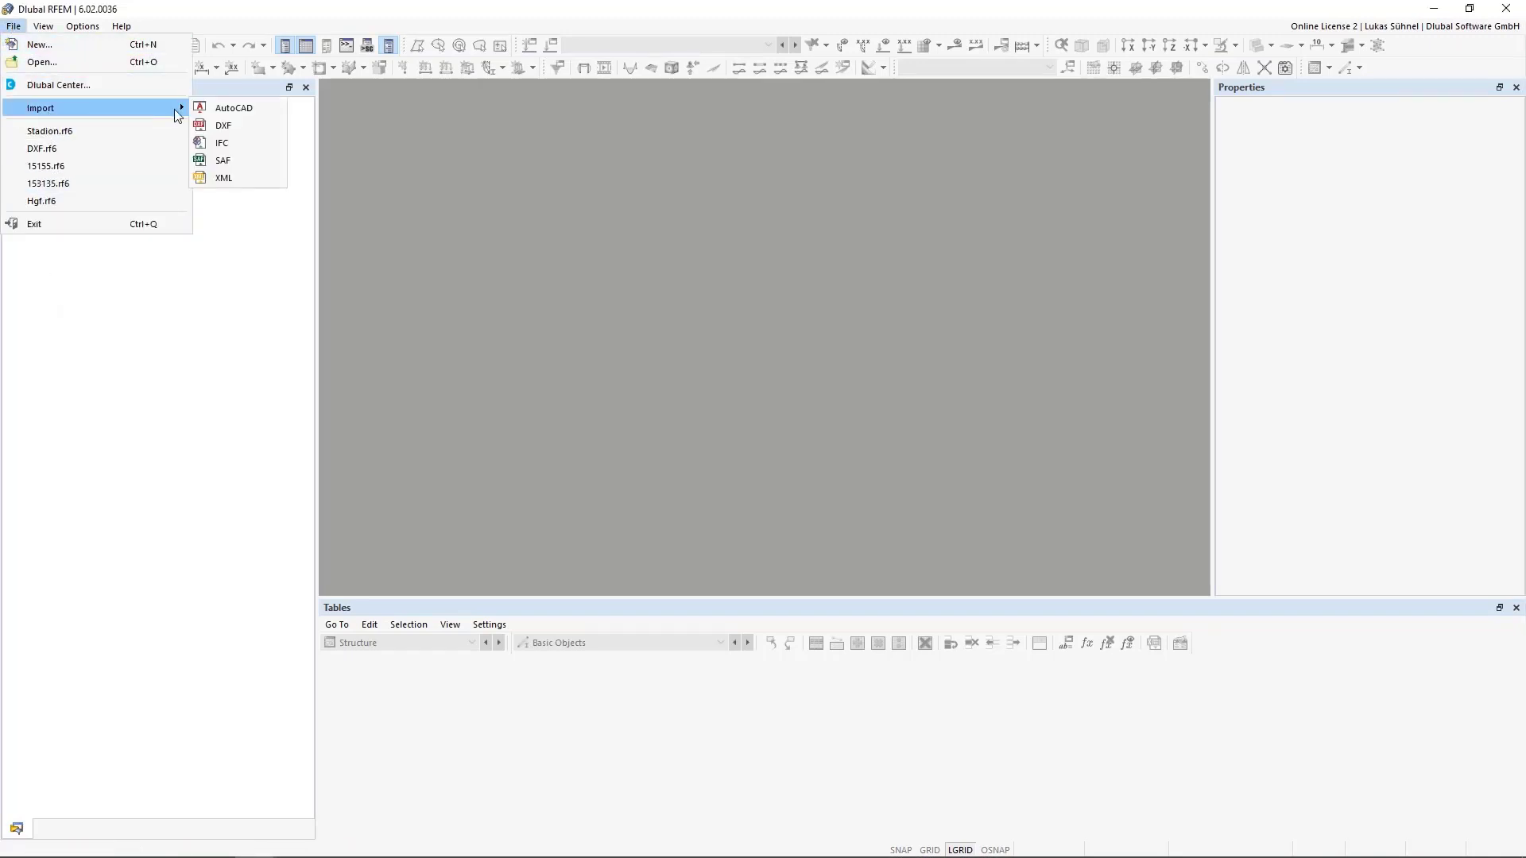
left_click(219, 148)
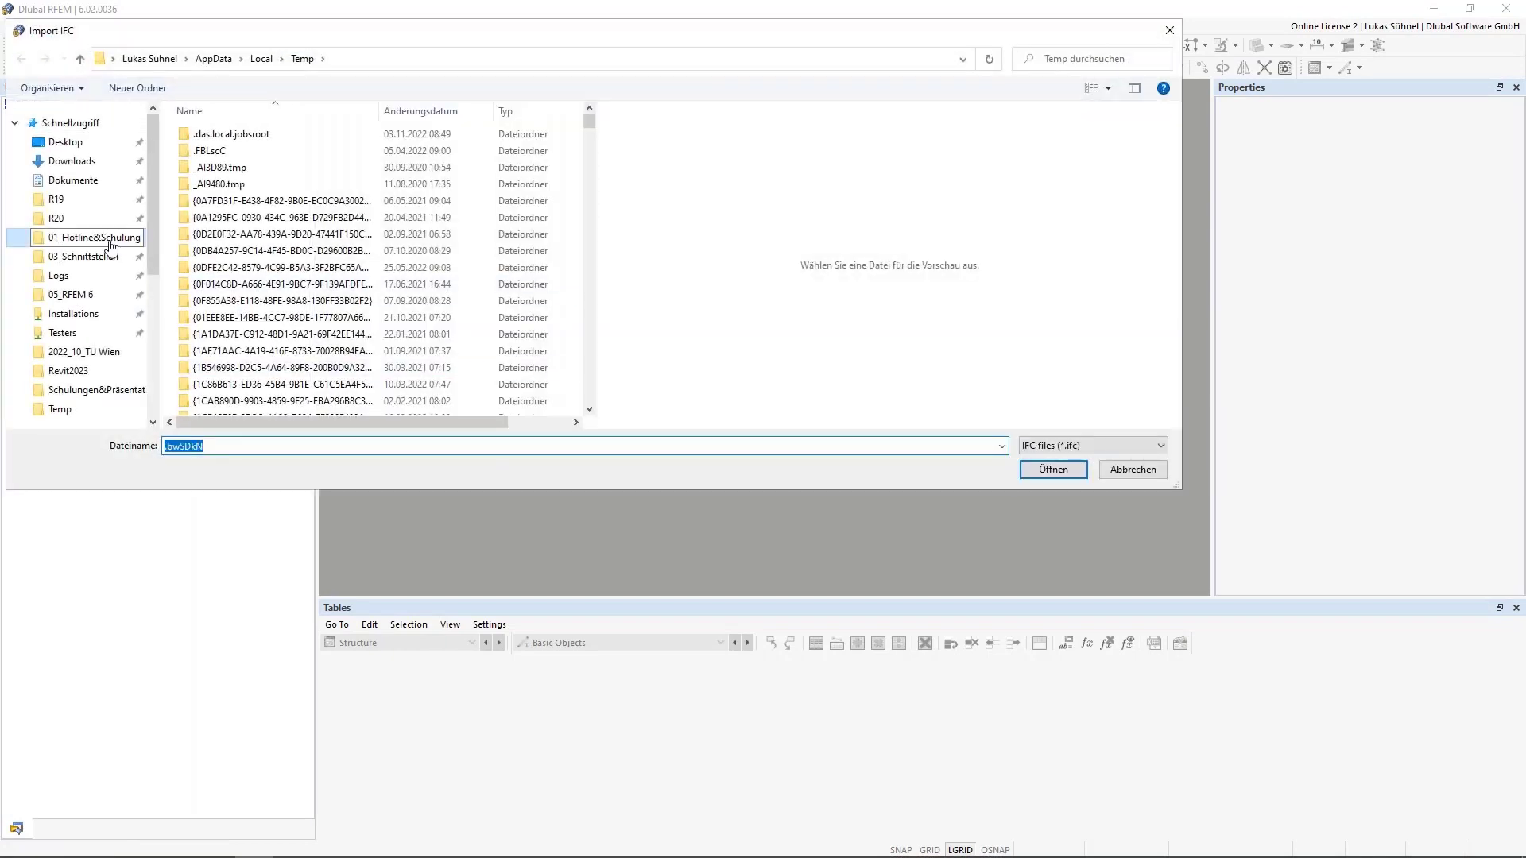
left_click(95, 237)
double_click(247, 284)
left_click(247, 236)
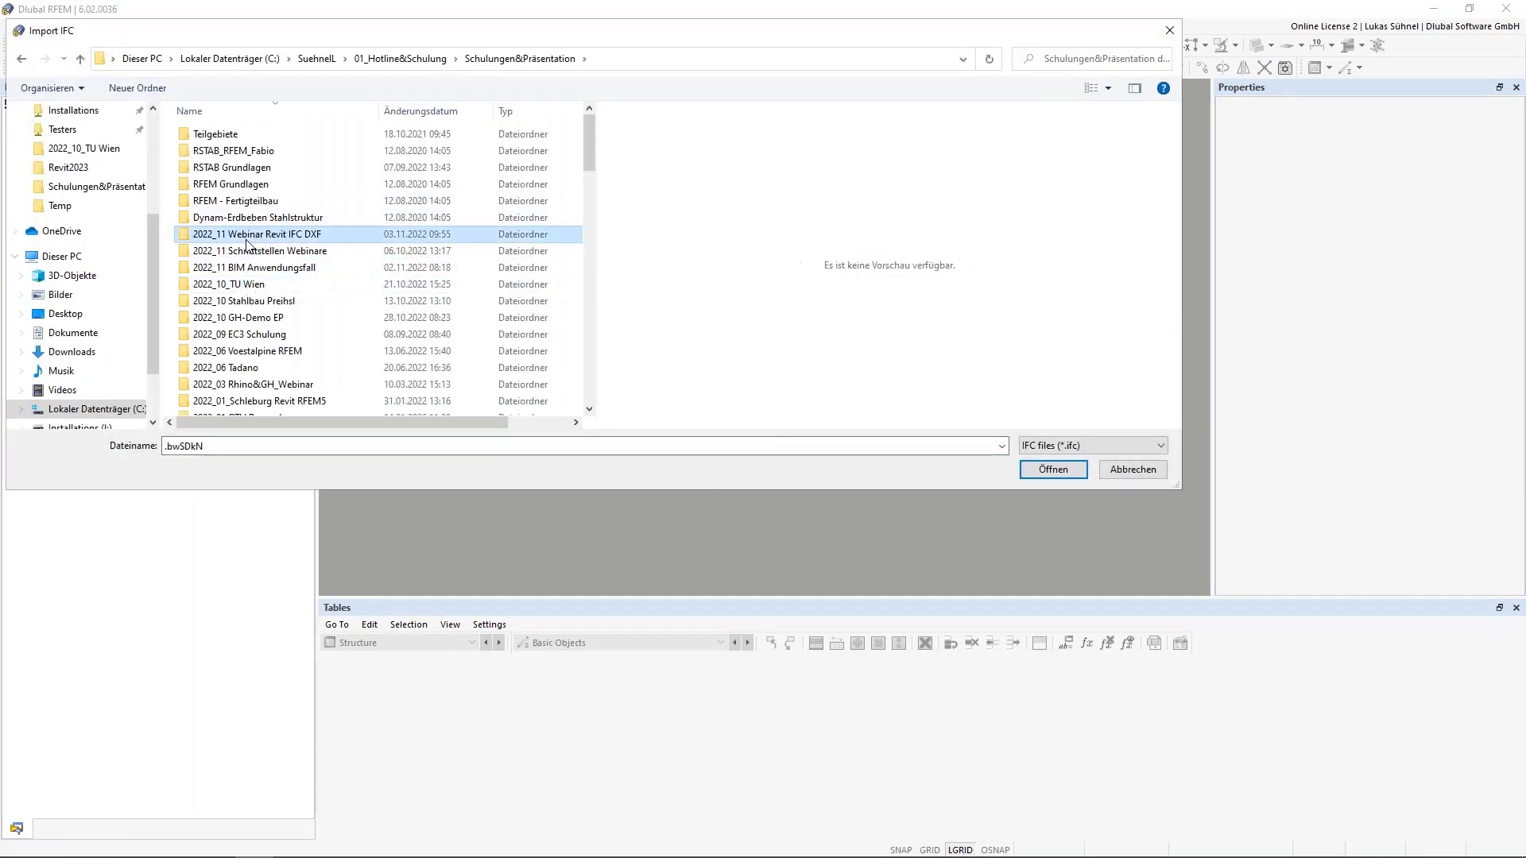
double_click(247, 238)
left_click(238, 203)
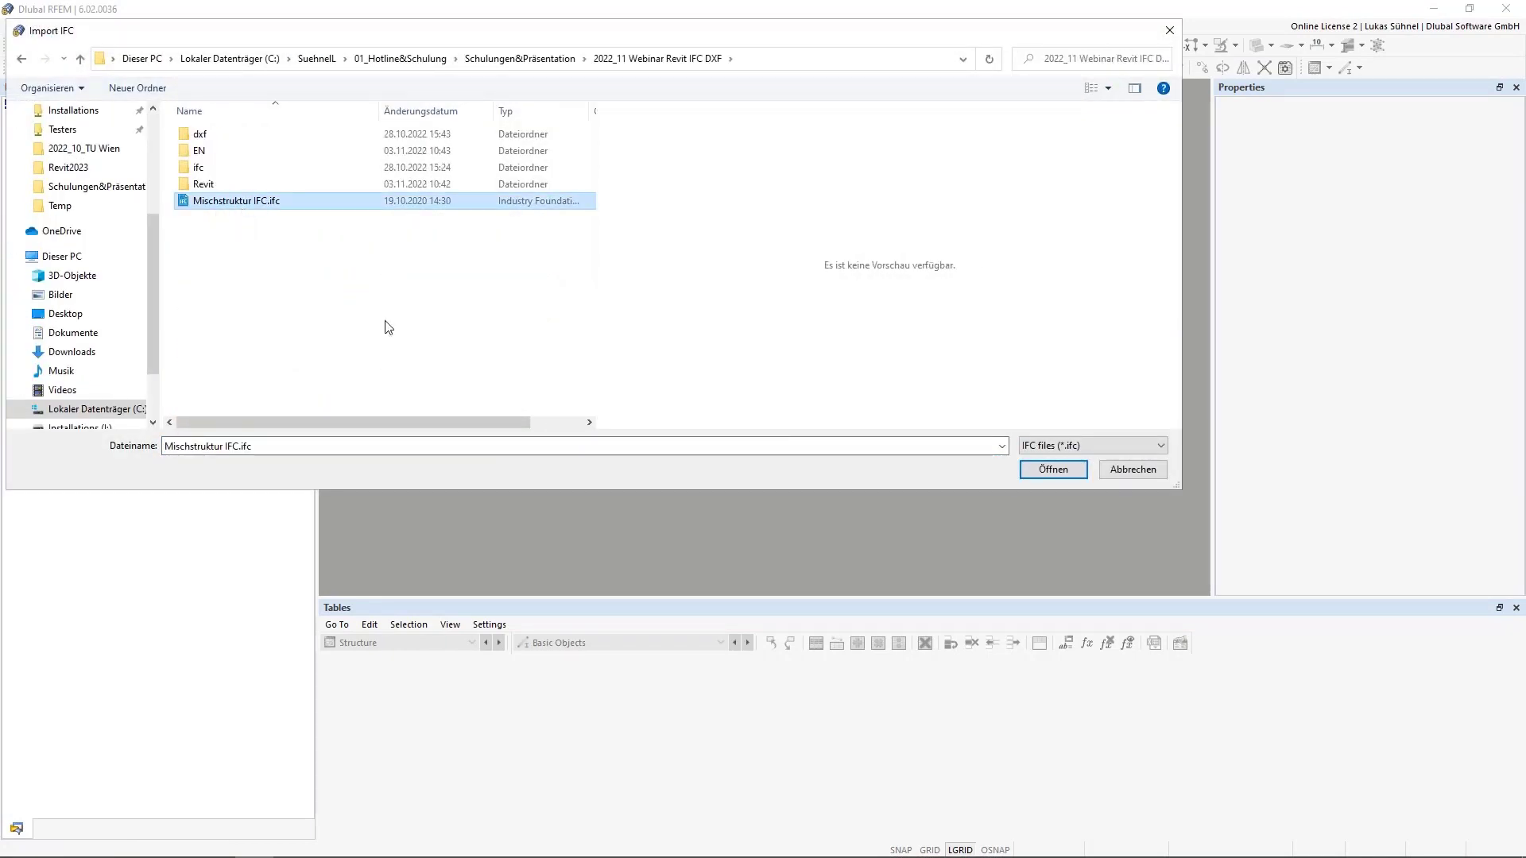
left_click(1053, 469)
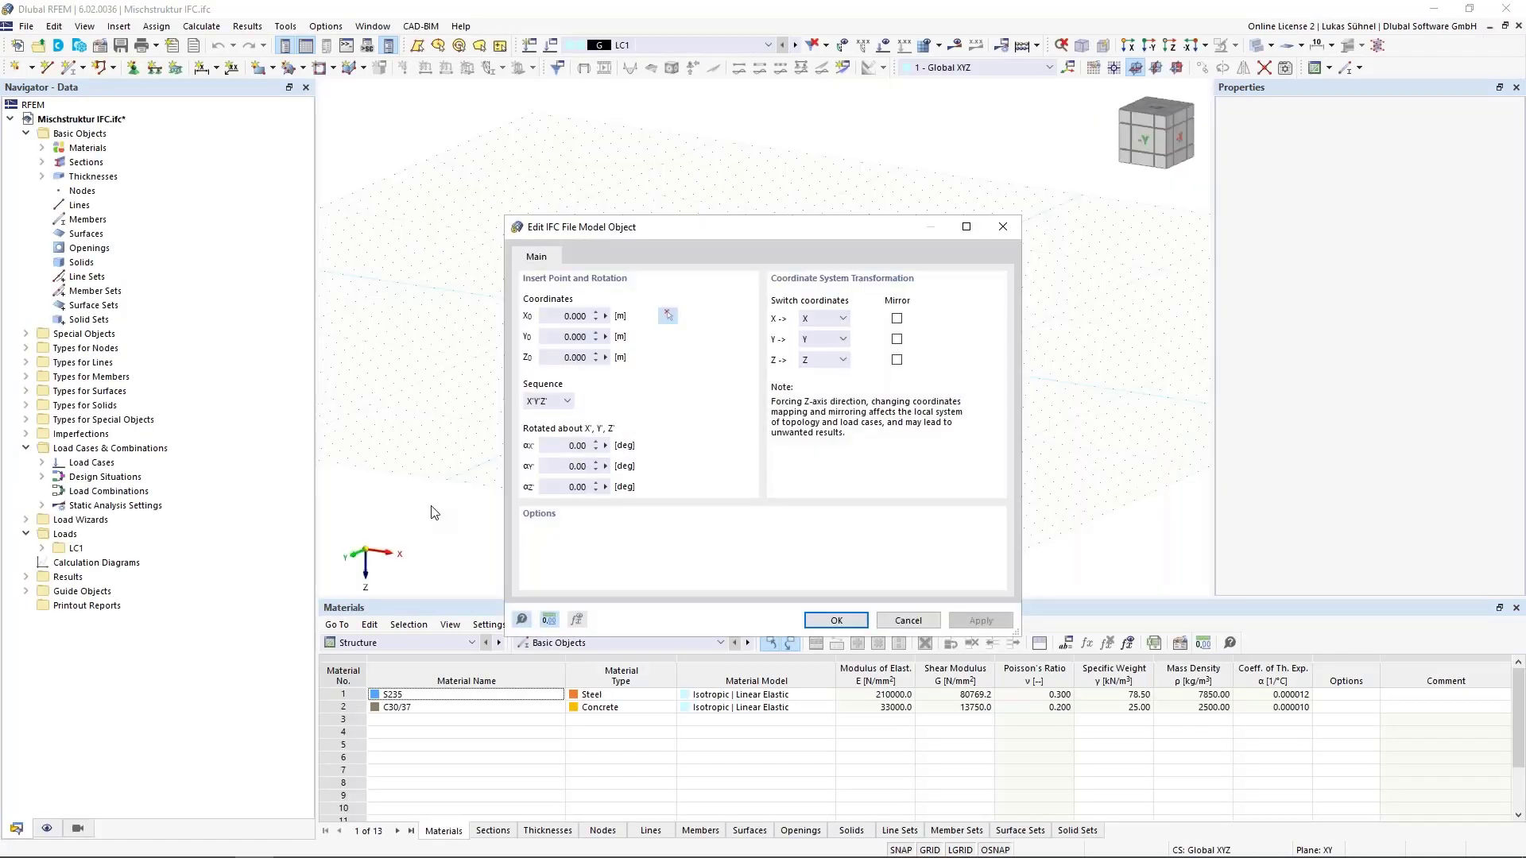
Mirror the Y and Z coordinates of the IFC file model object, confirm the import and close the import log
left_click(897, 359)
left_click(897, 338)
left_click_drag(656, 230, 644, 182)
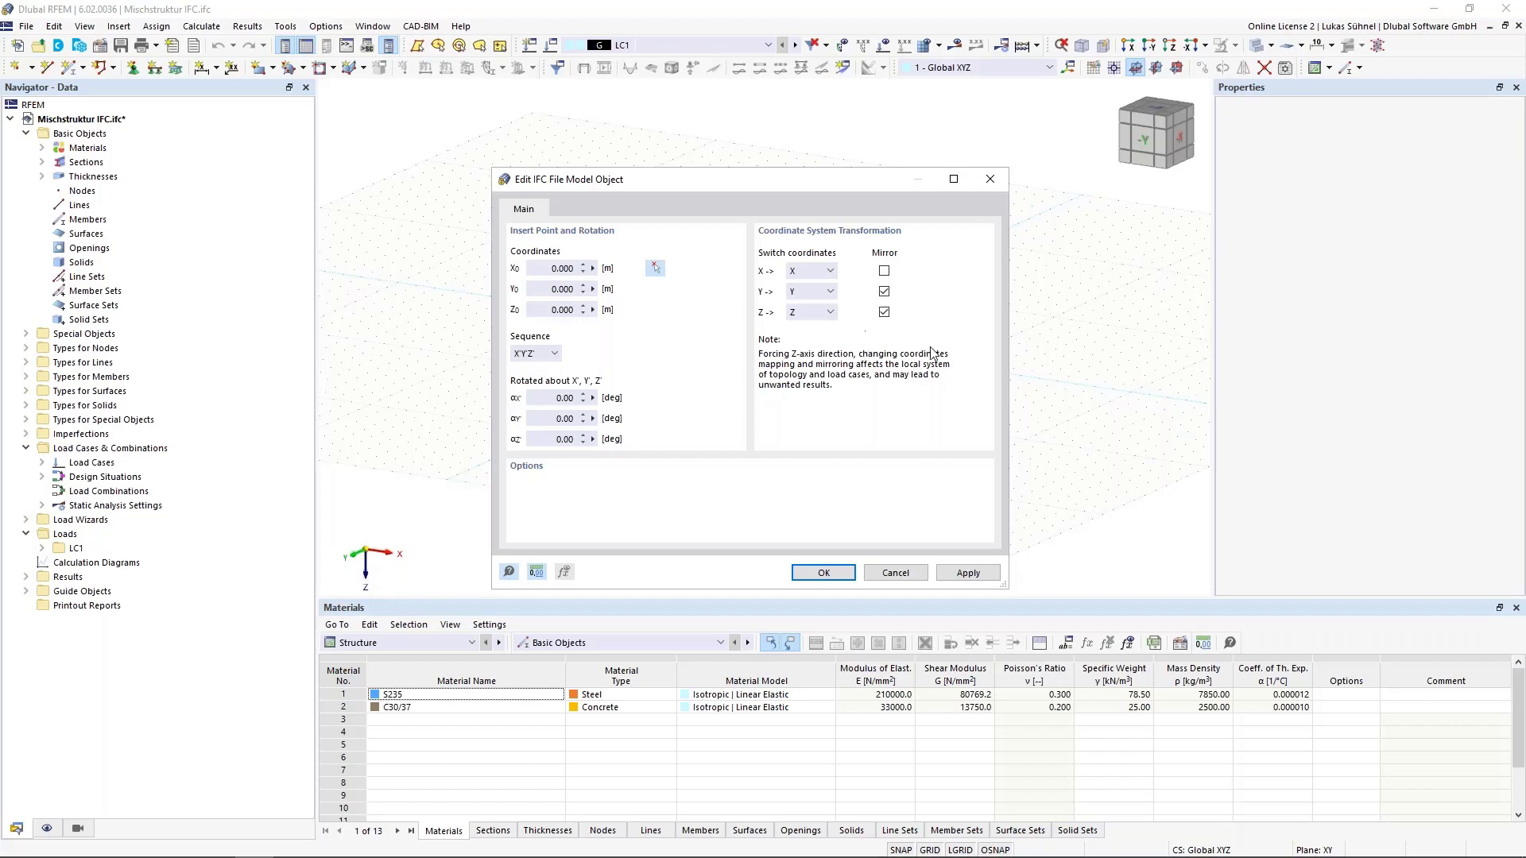
left_click(819, 573)
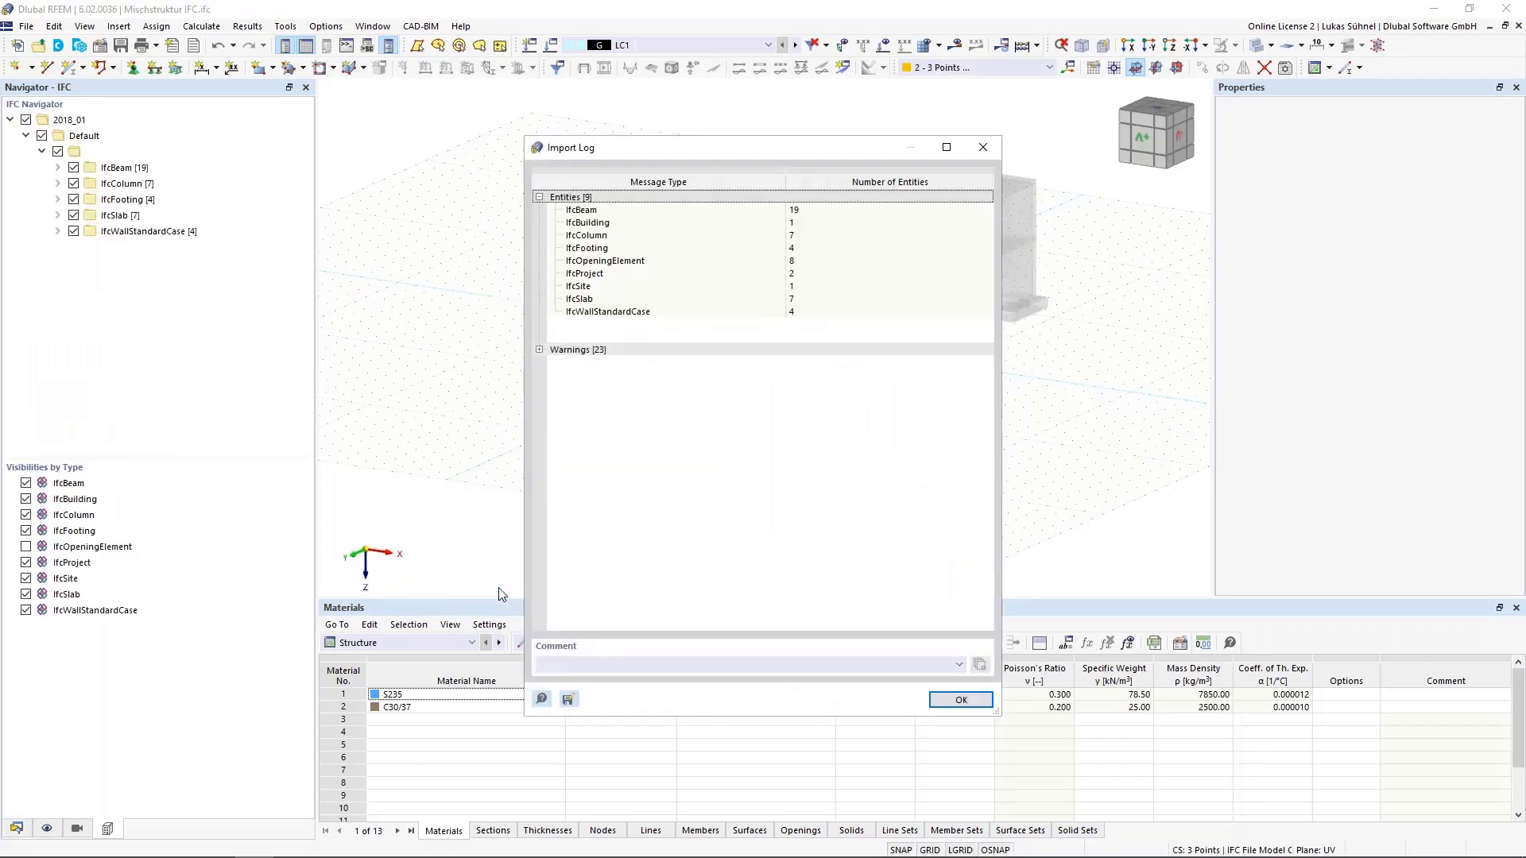
left_click(962, 701)
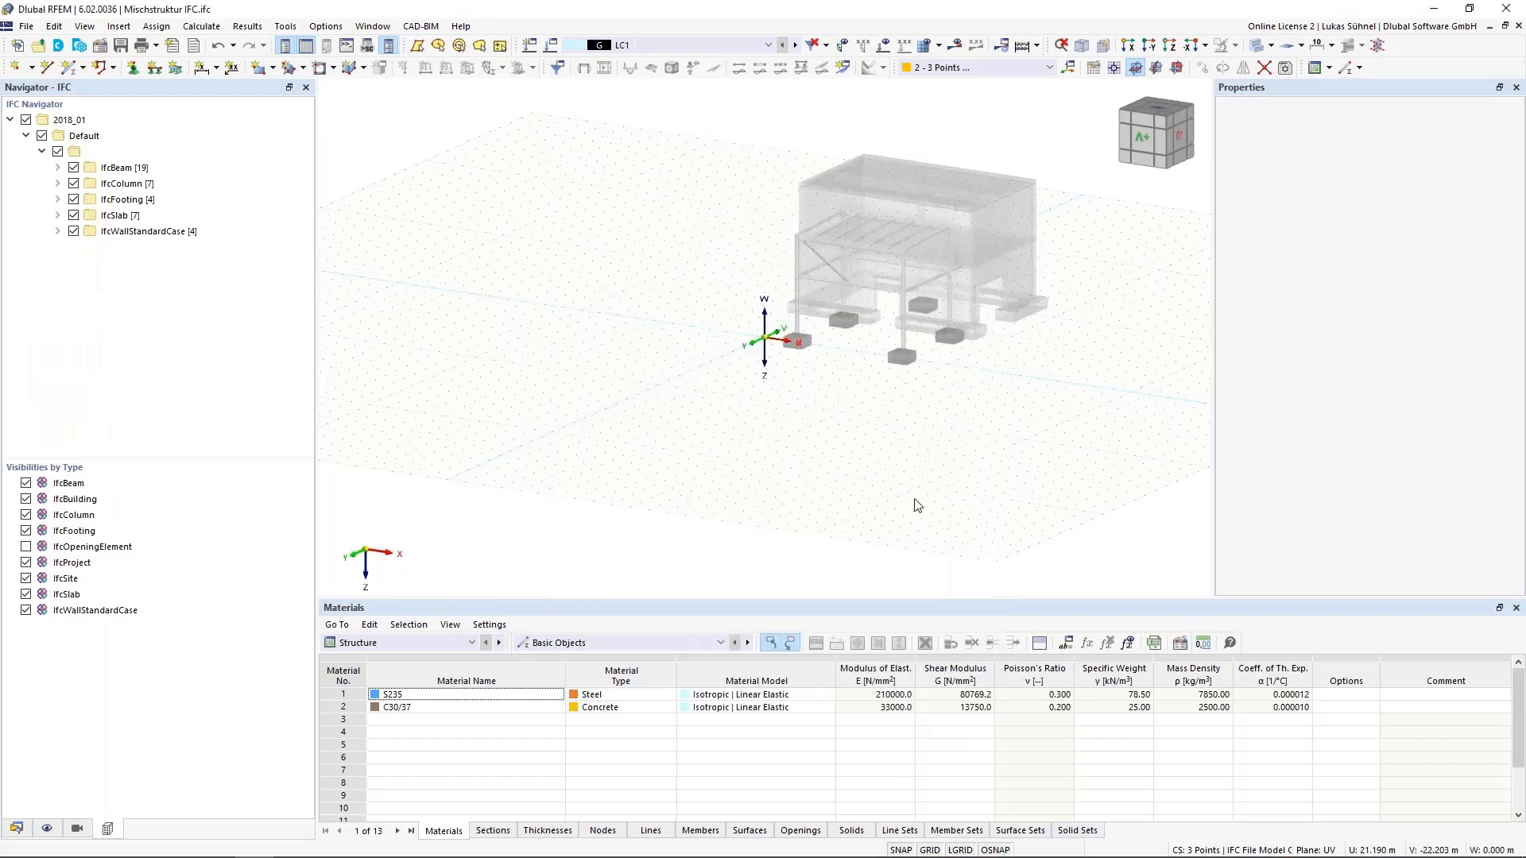
Switch the IFC model from transparent to solid display and examine the canopy, building and foundations
left_click(1332, 45)
left_click(1288, 85)
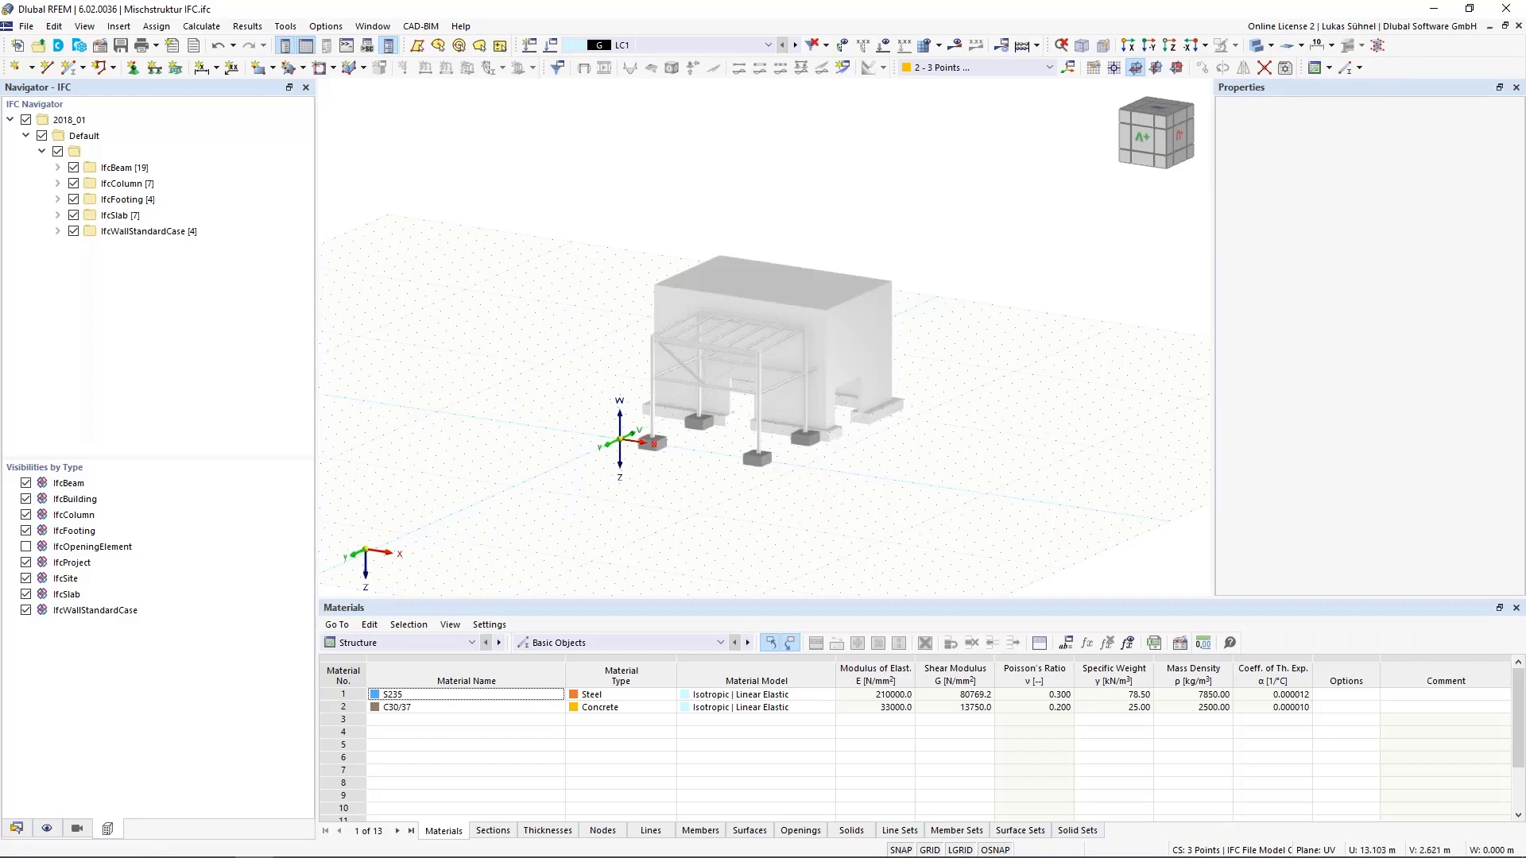
middle_click_drag(878, 475, 710, 385, "ctrl")
scroll(711, 384, "up", 5)
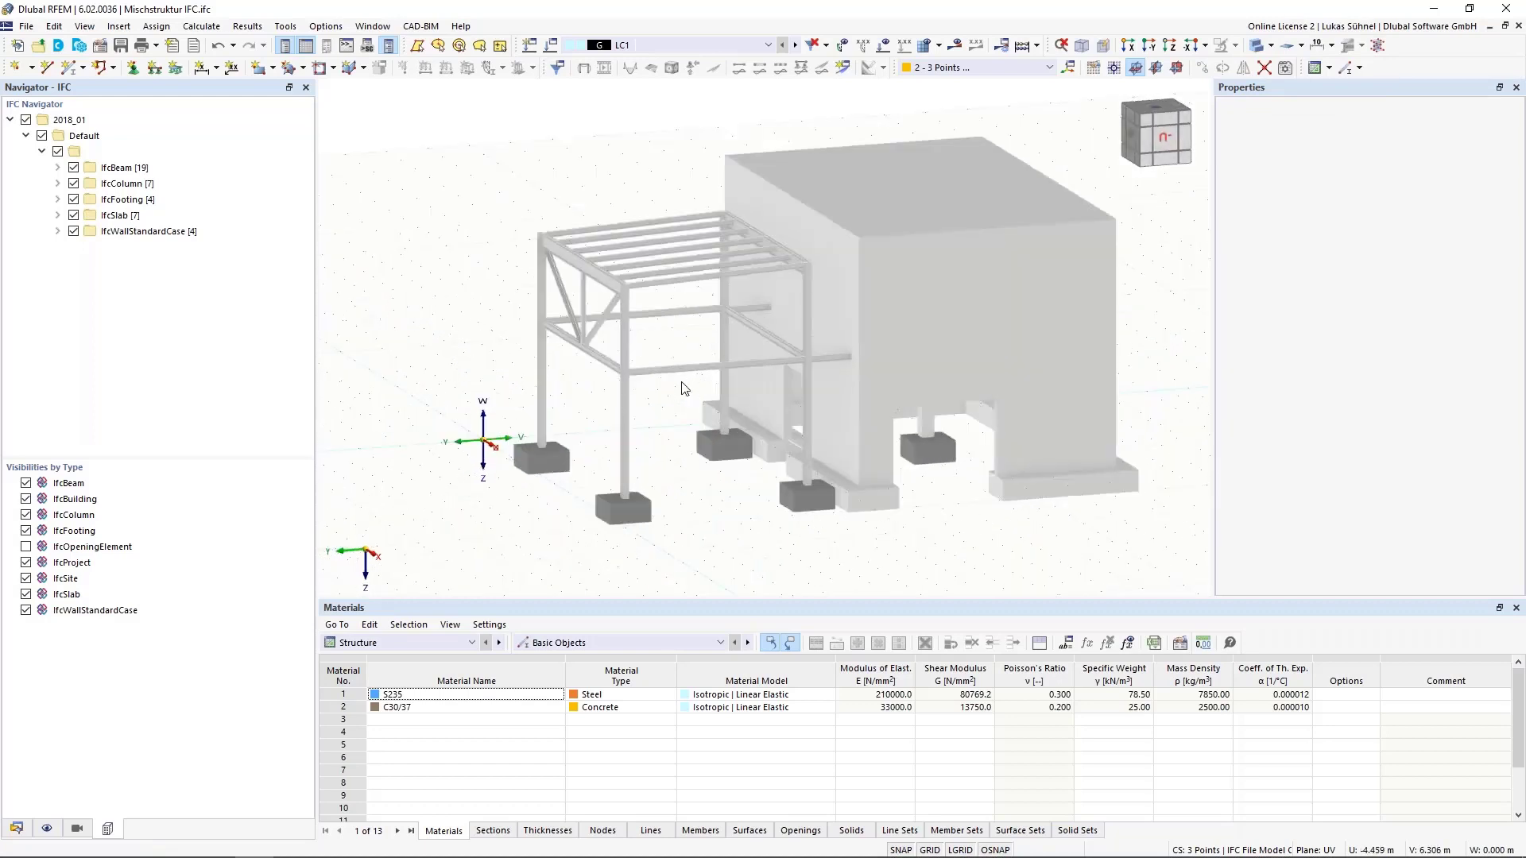
middle_click_drag(615, 406, 631, 419, "ctrl")
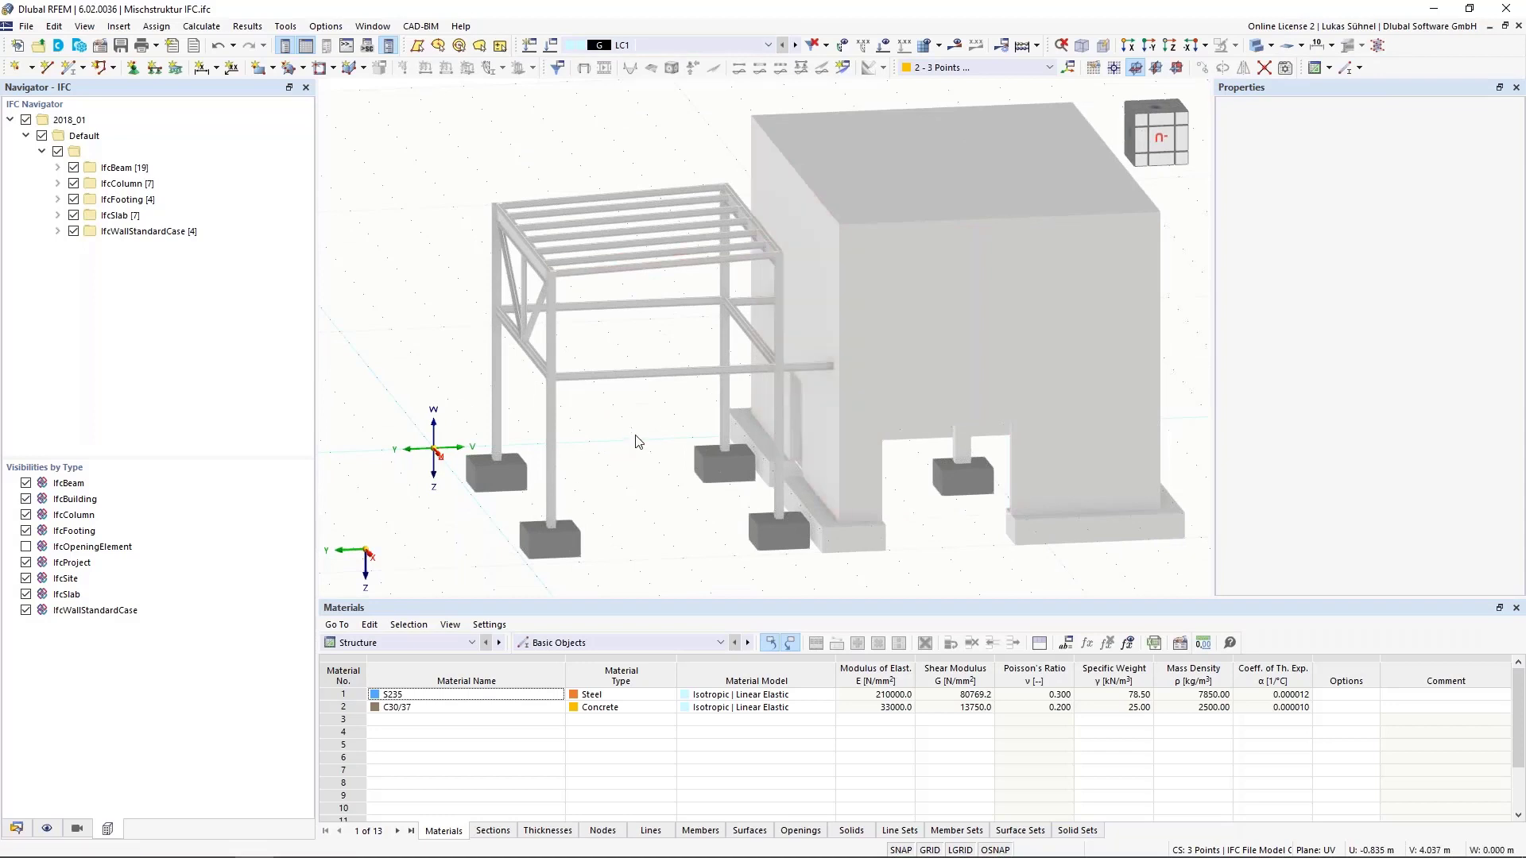
middle_click_drag(650, 493, 626, 532, "ctrl")
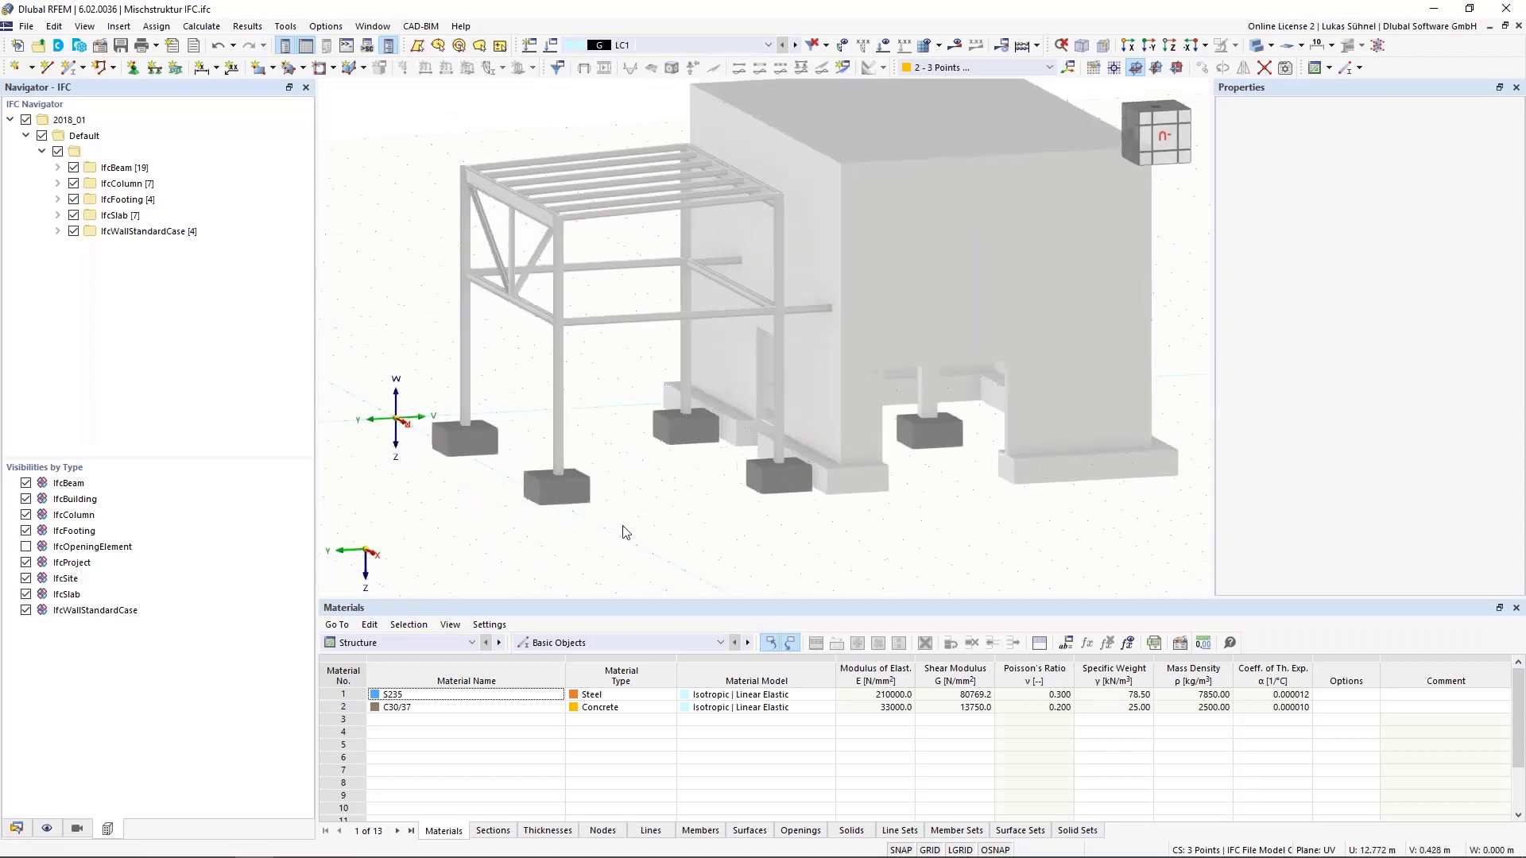
scroll(625, 525, "down", 1)
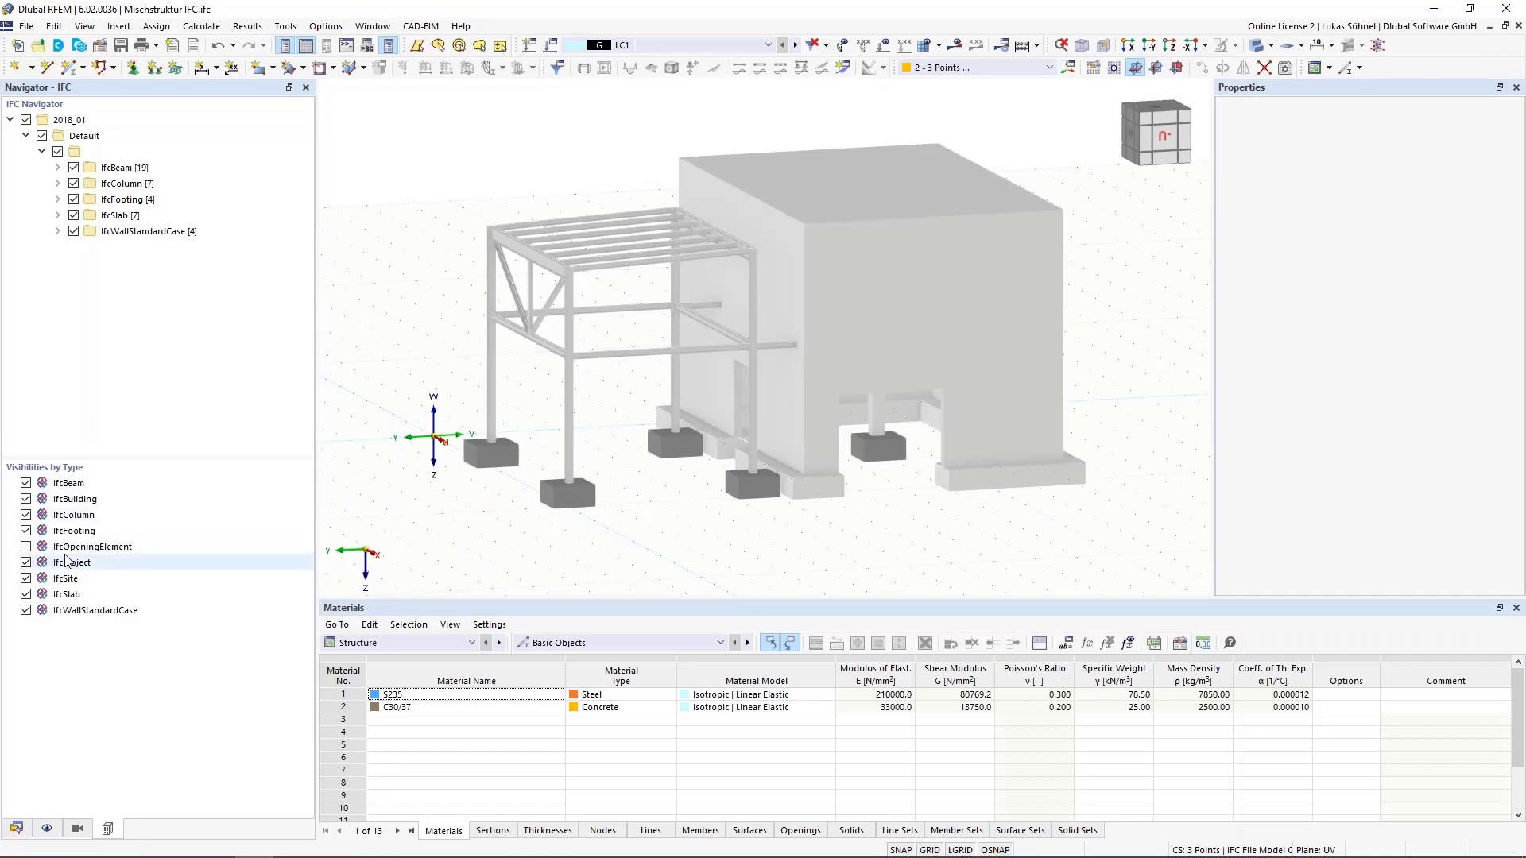
Hide the IfcSlab elements temporarily to look inside the building, and show them again
left_click(27, 593)
middle_click_drag(511, 381, 574, 417, "ctrl")
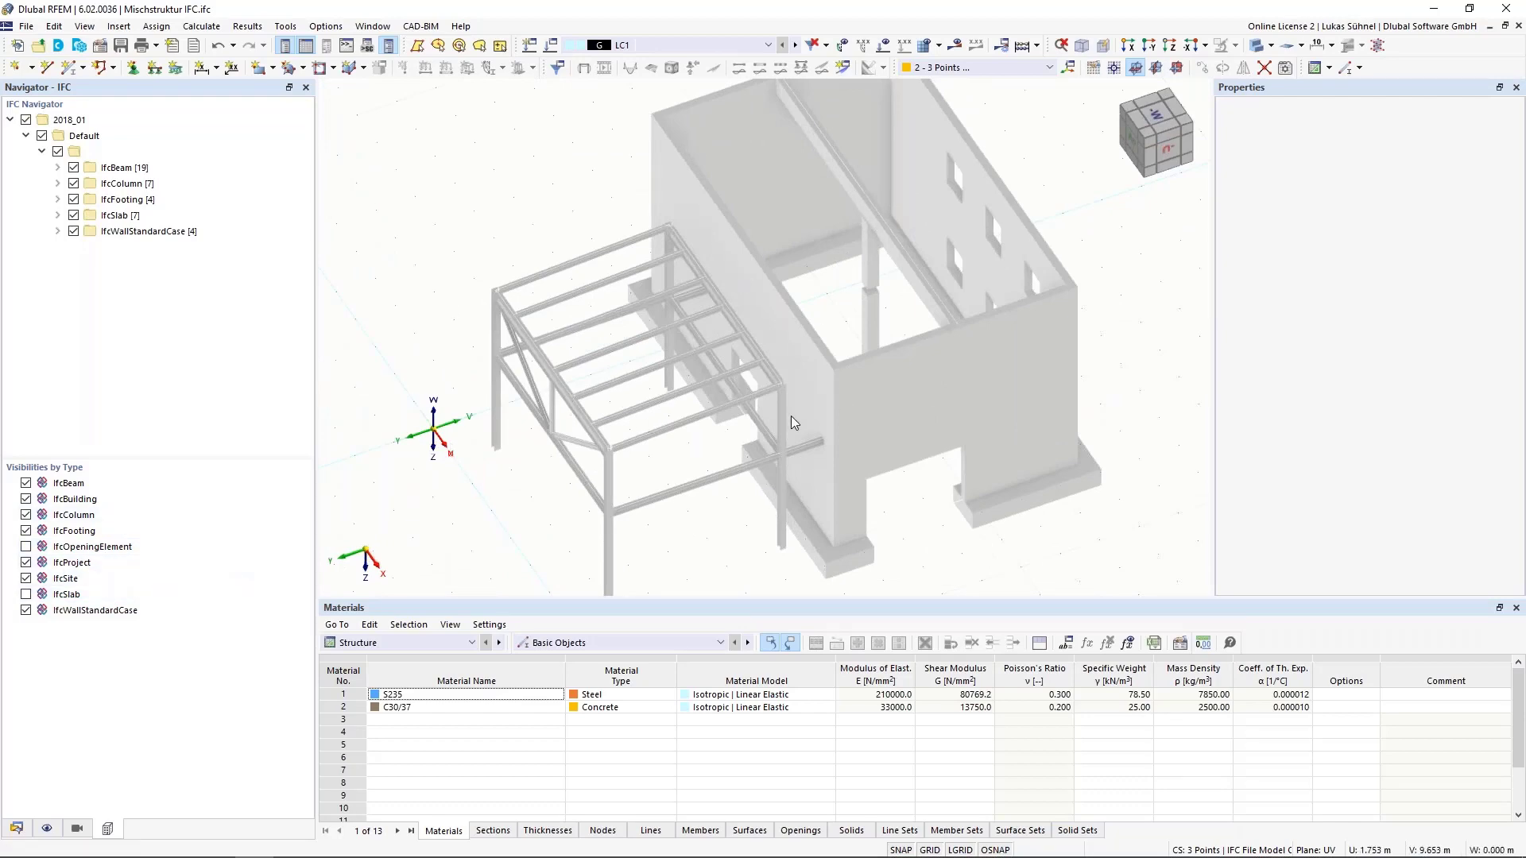
middle_click_drag(804, 511, 732, 488, "ctrl")
left_click(26, 594)
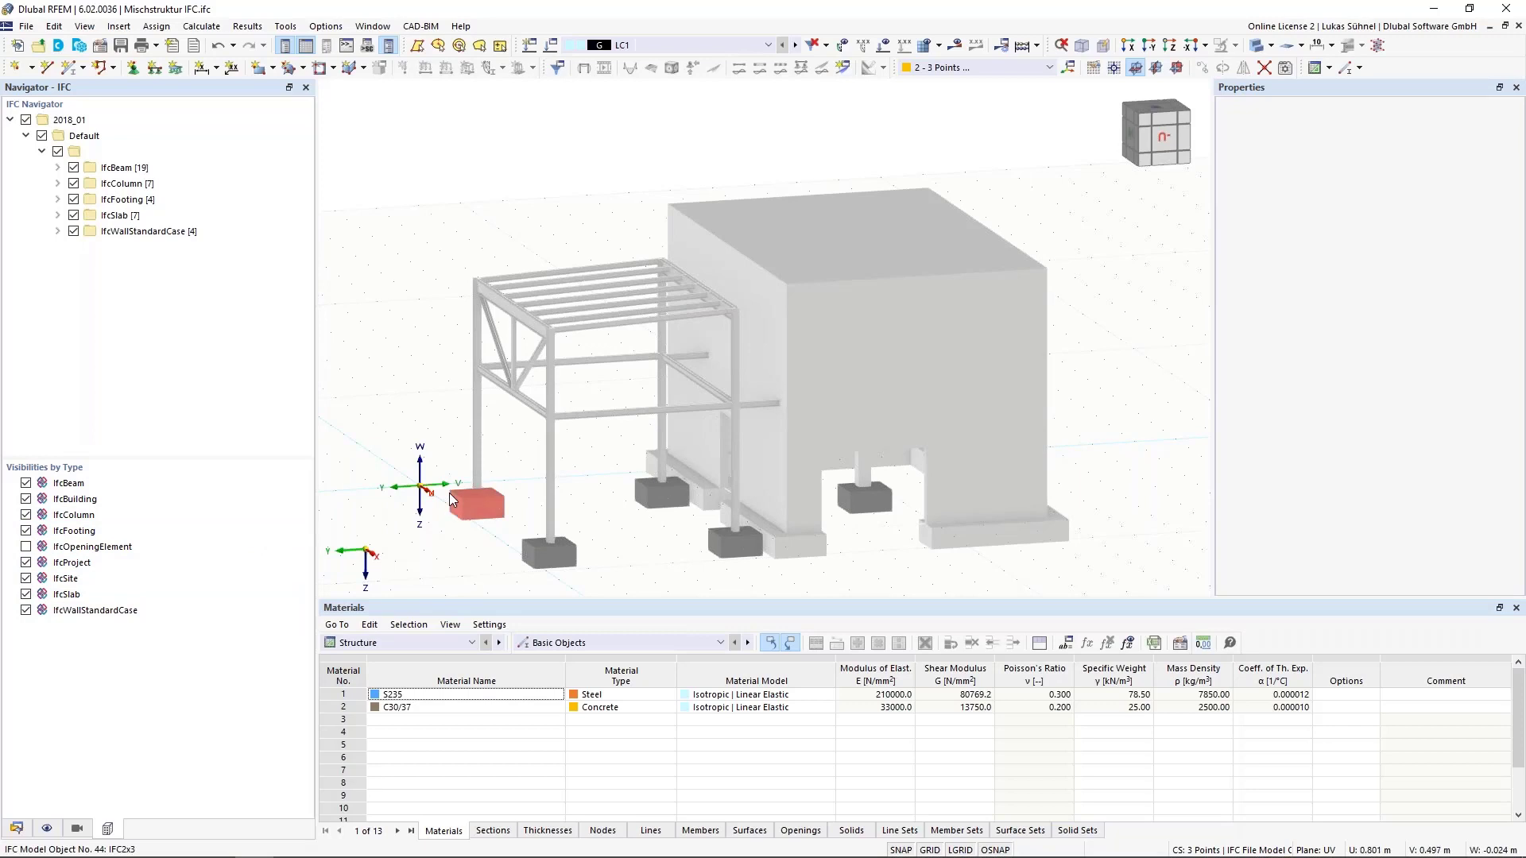
Expand the IfcColumn group and toggle the visibility of HEA 160 columns 2439713 and 2439955 off and back on
left_click(58, 184)
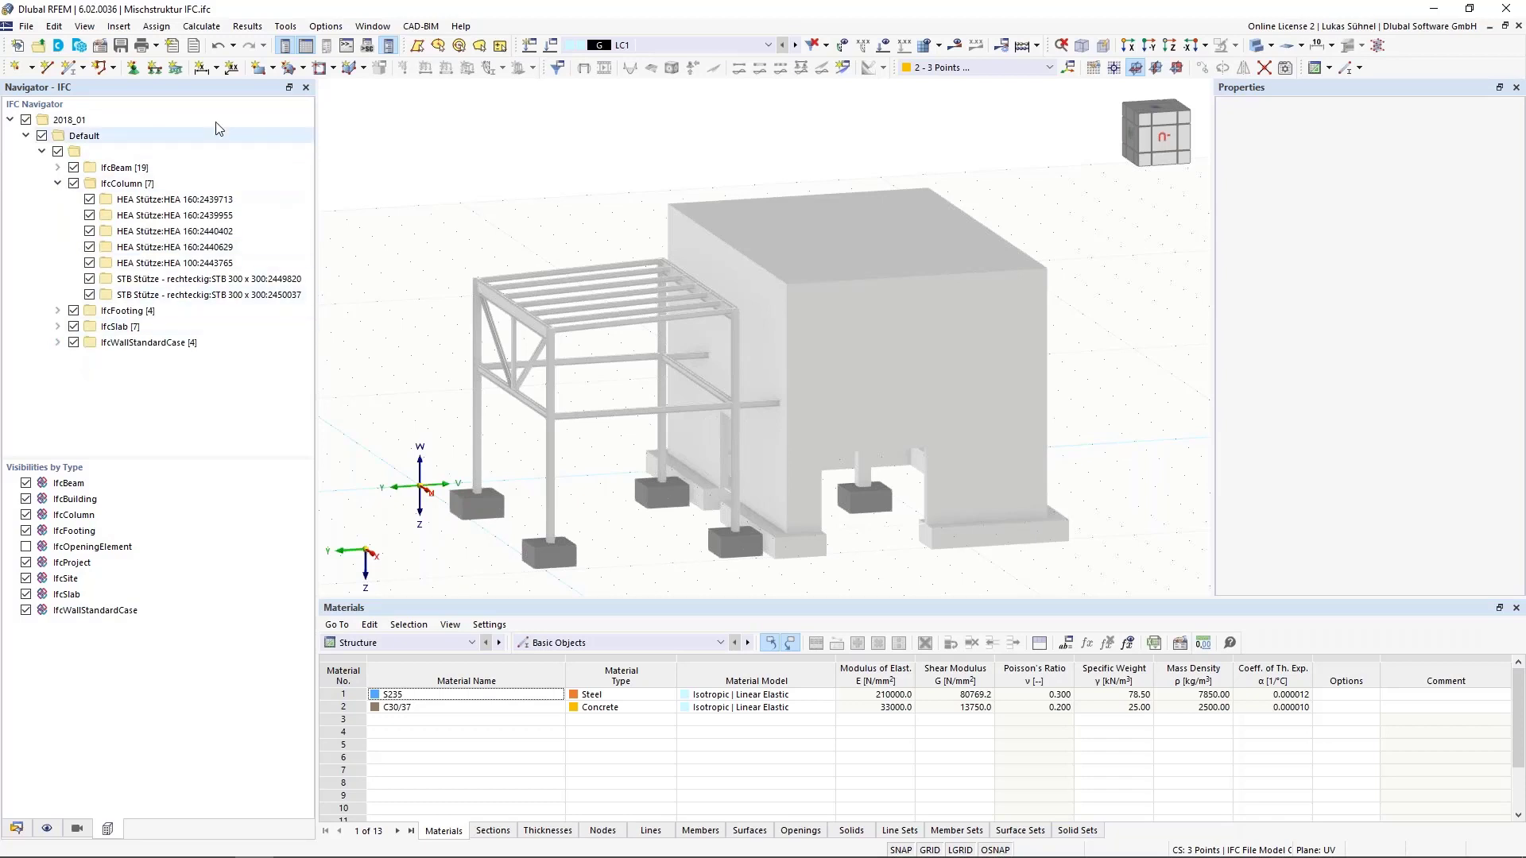
left_click(90, 201)
left_click(92, 212)
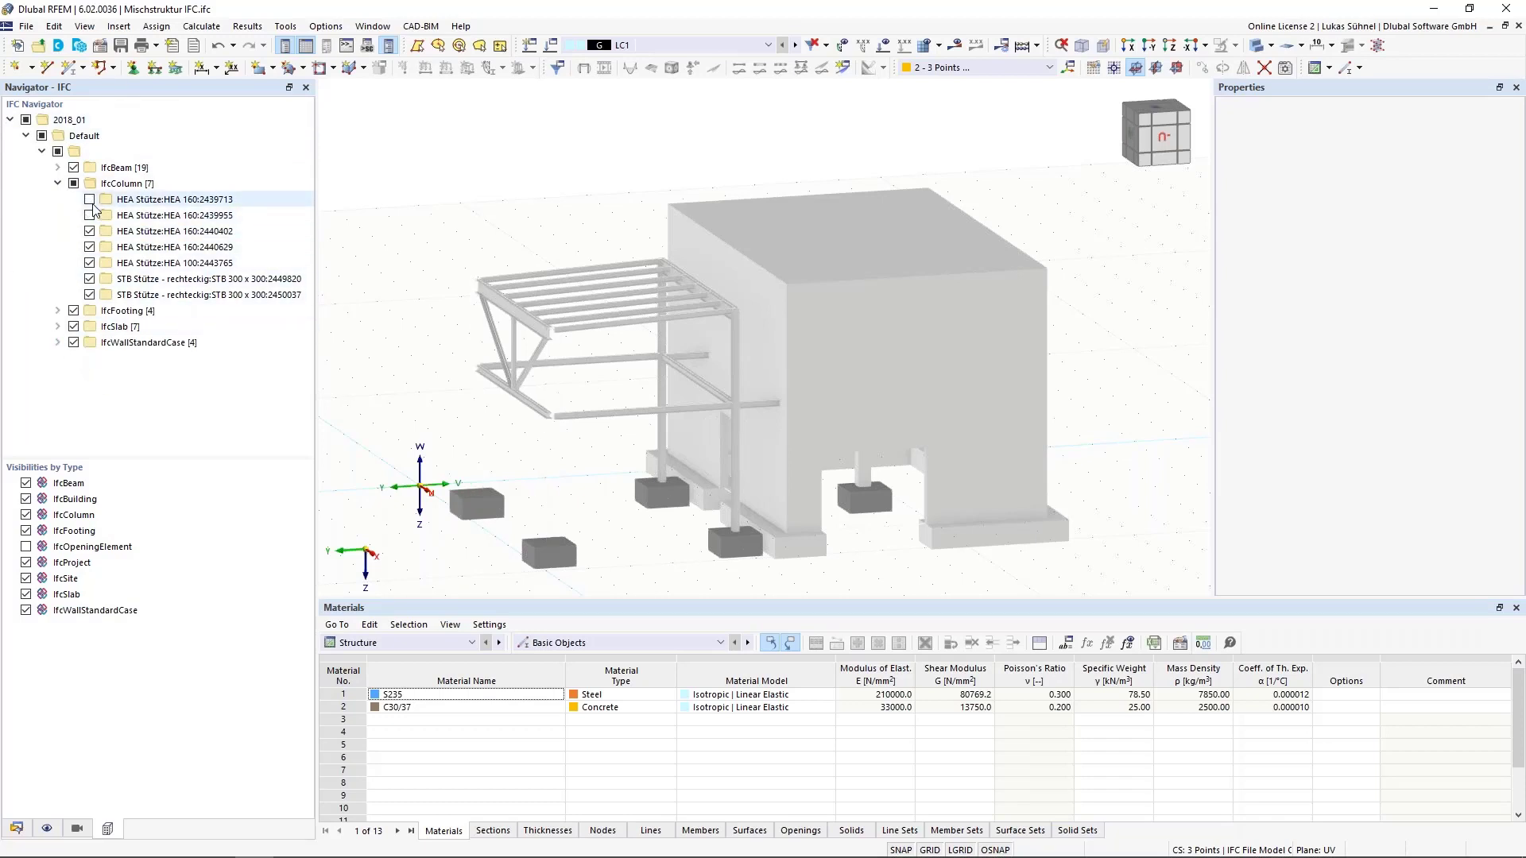
left_click(90, 215)
left_click(90, 199)
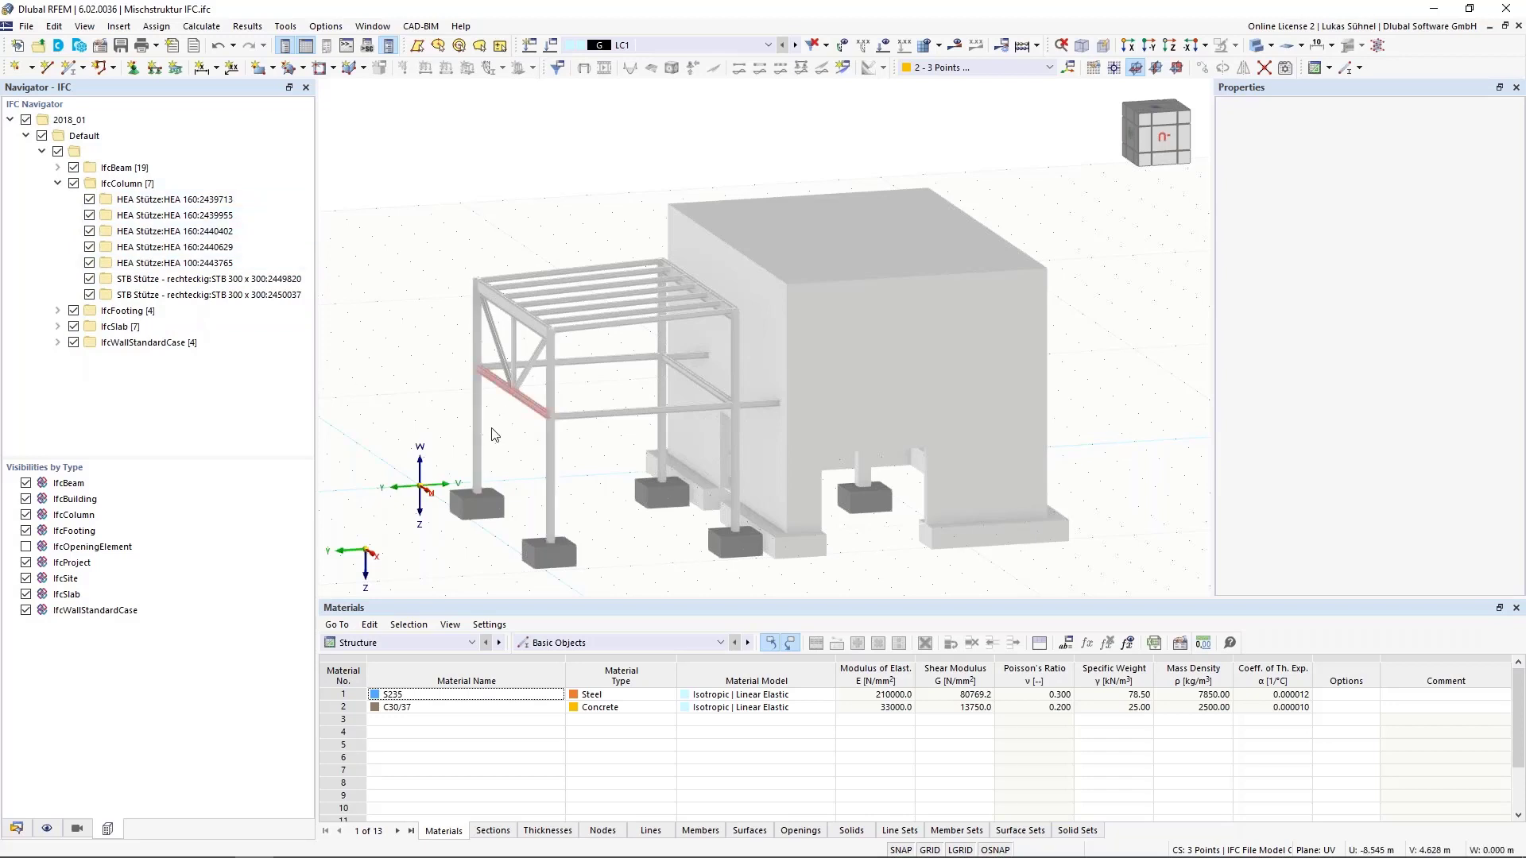
Inspect the basic IFC properties of the canopy's front HEA 160 column and the IPE 300 beam at its outer edge
scroll(568, 435, "up", 3)
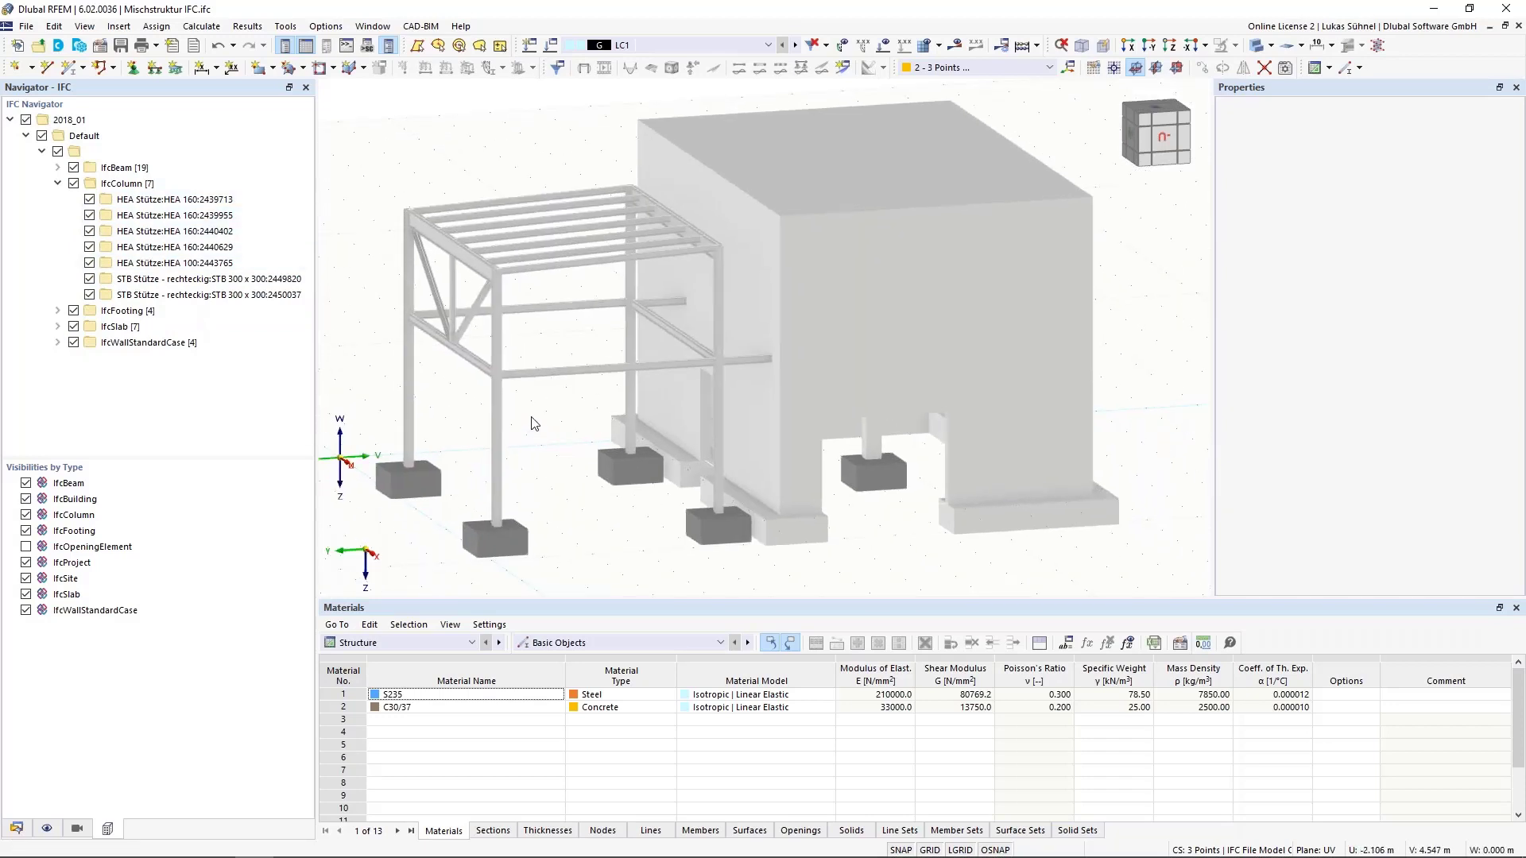
left_click(498, 401)
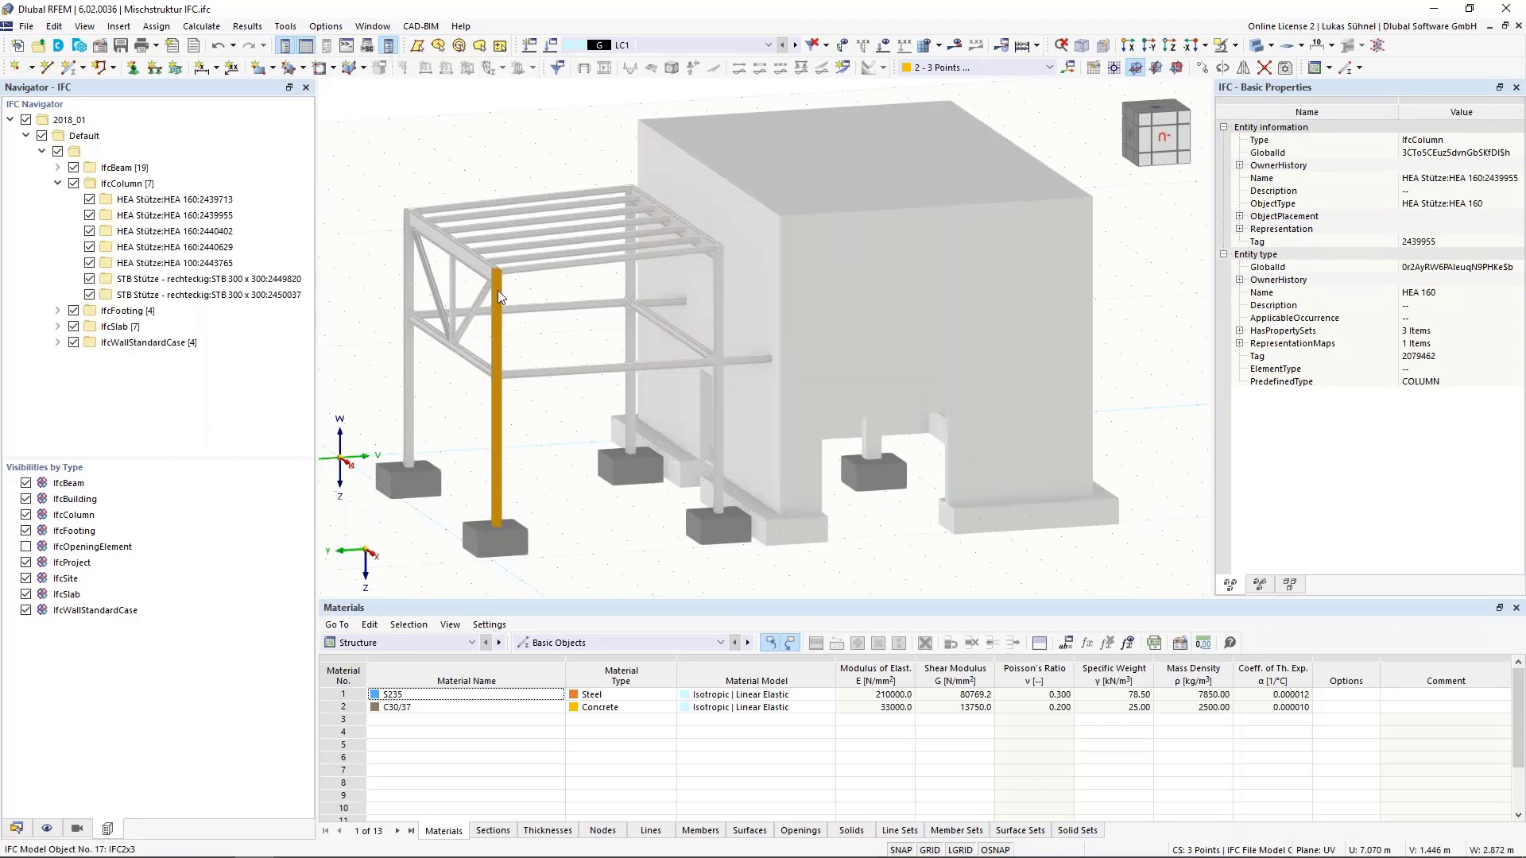
left_click(474, 271)
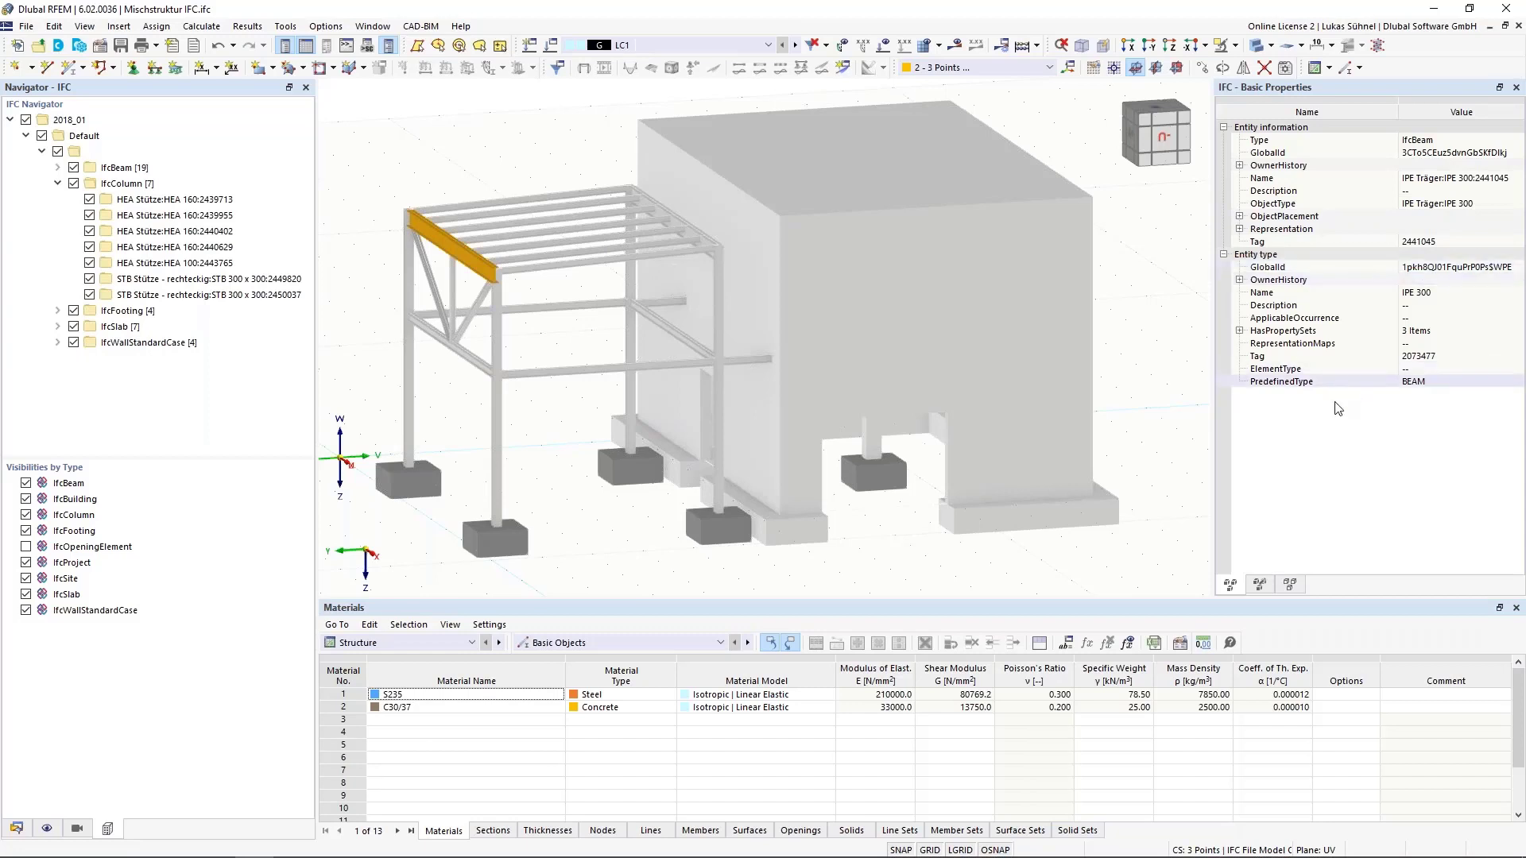
Inspect the IPE 300 beam's IFC relations down to the name of its associated material, and clear the selection
left_click(1290, 585)
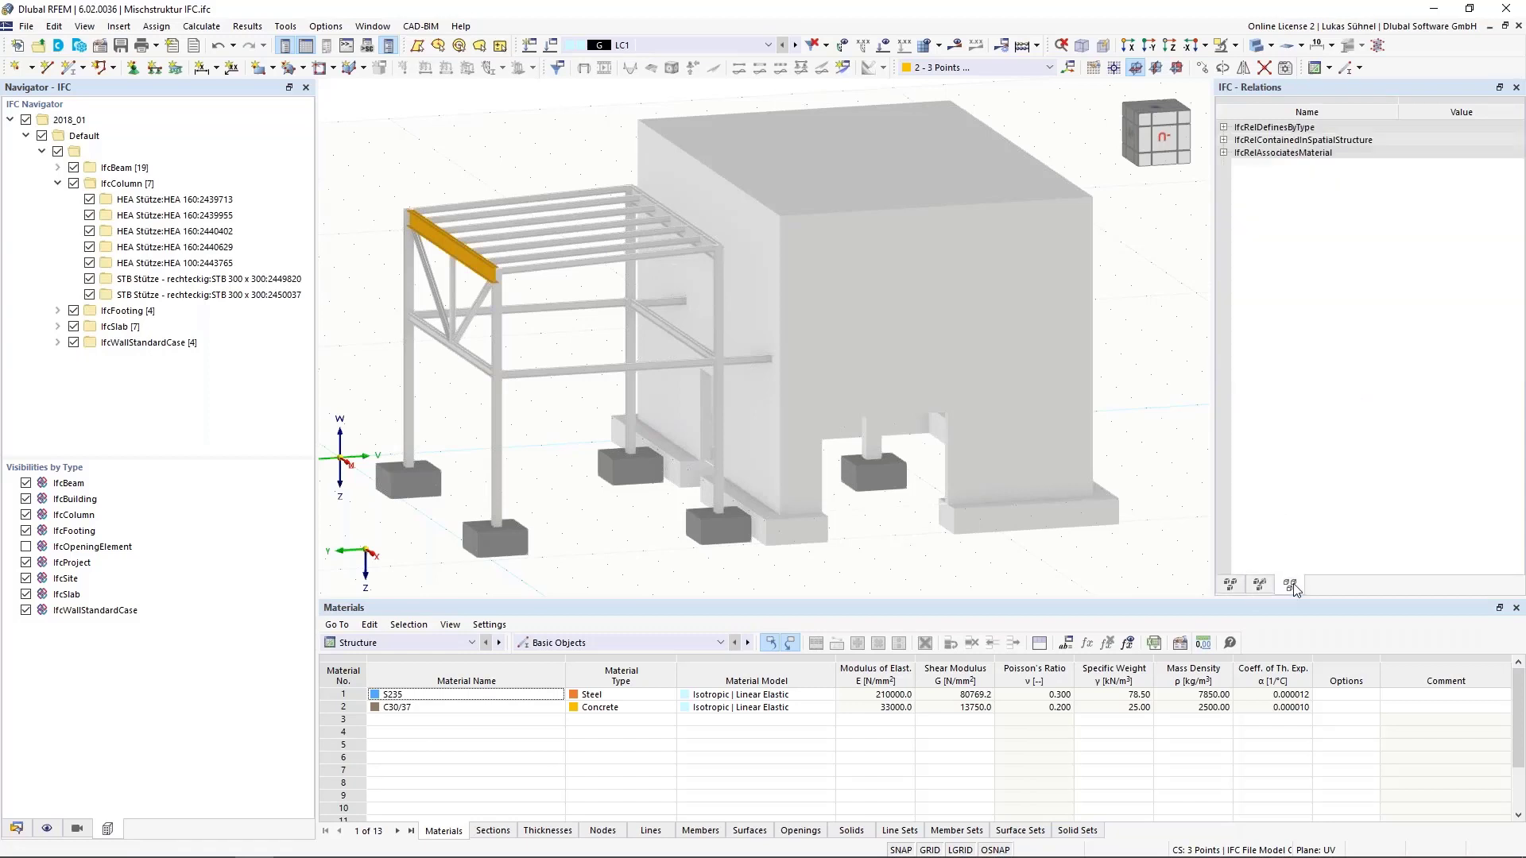
left_click(1224, 153)
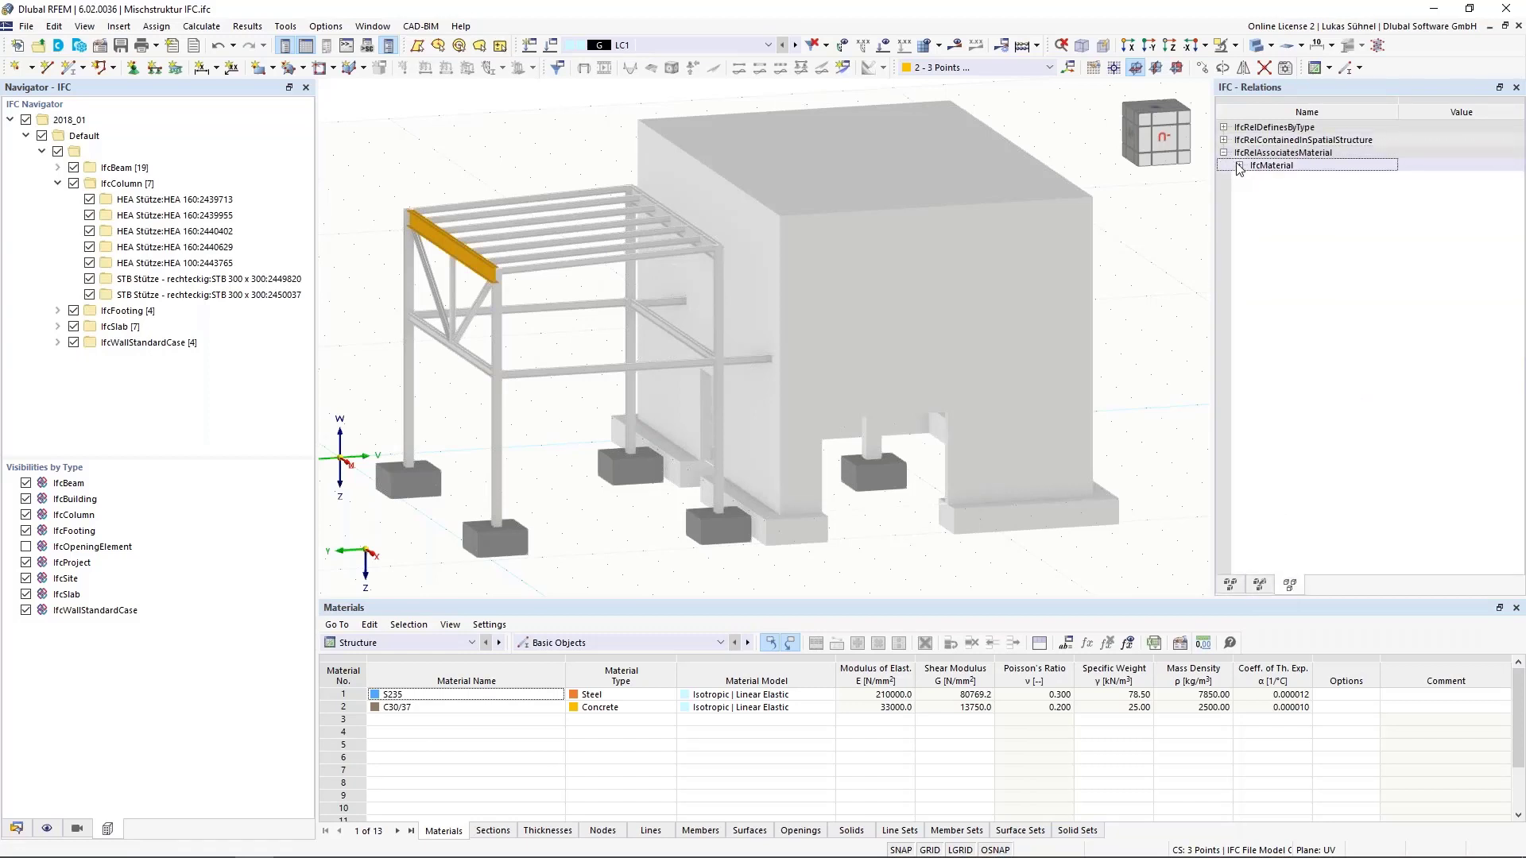
double_click(1271, 166)
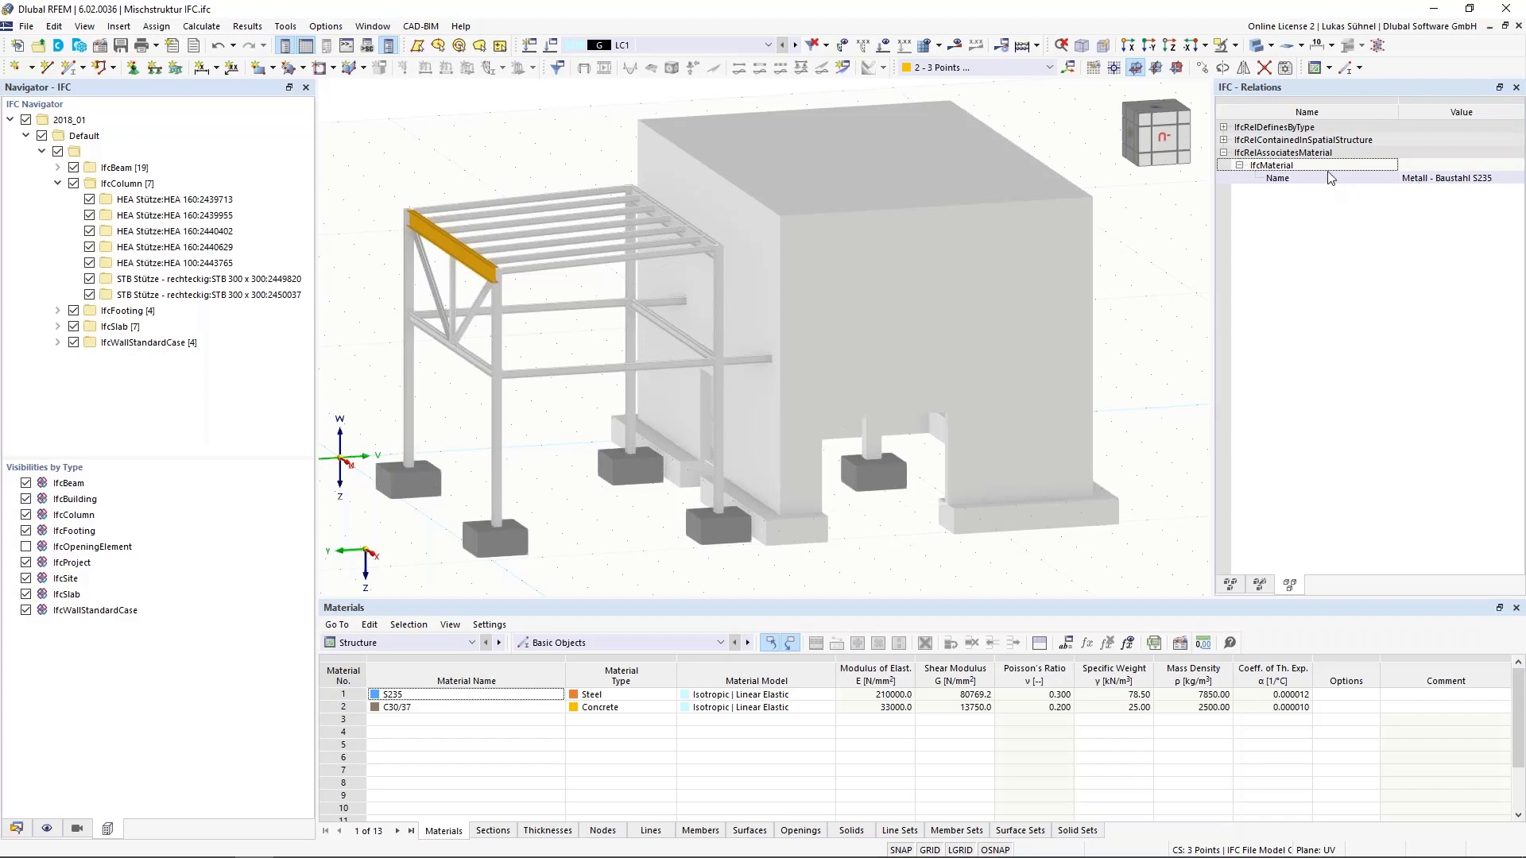
left_click(1417, 183)
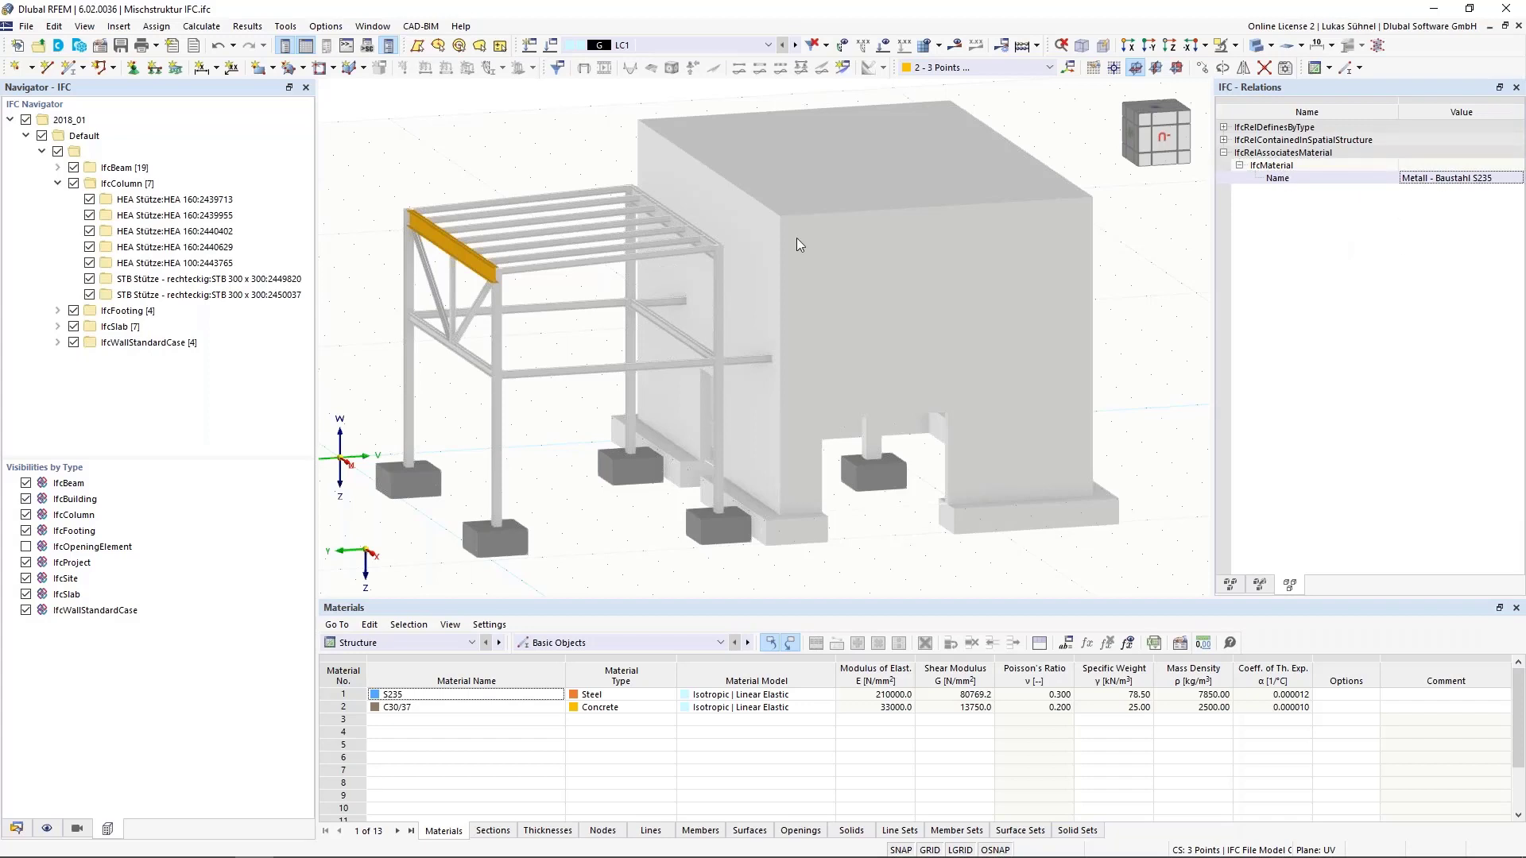
left_click(390, 155)
Hide the IfcSlab elements and bring the lower end of the canopy's outer corner column into close view from below
middle_click_drag(385, 147, 708, 116)
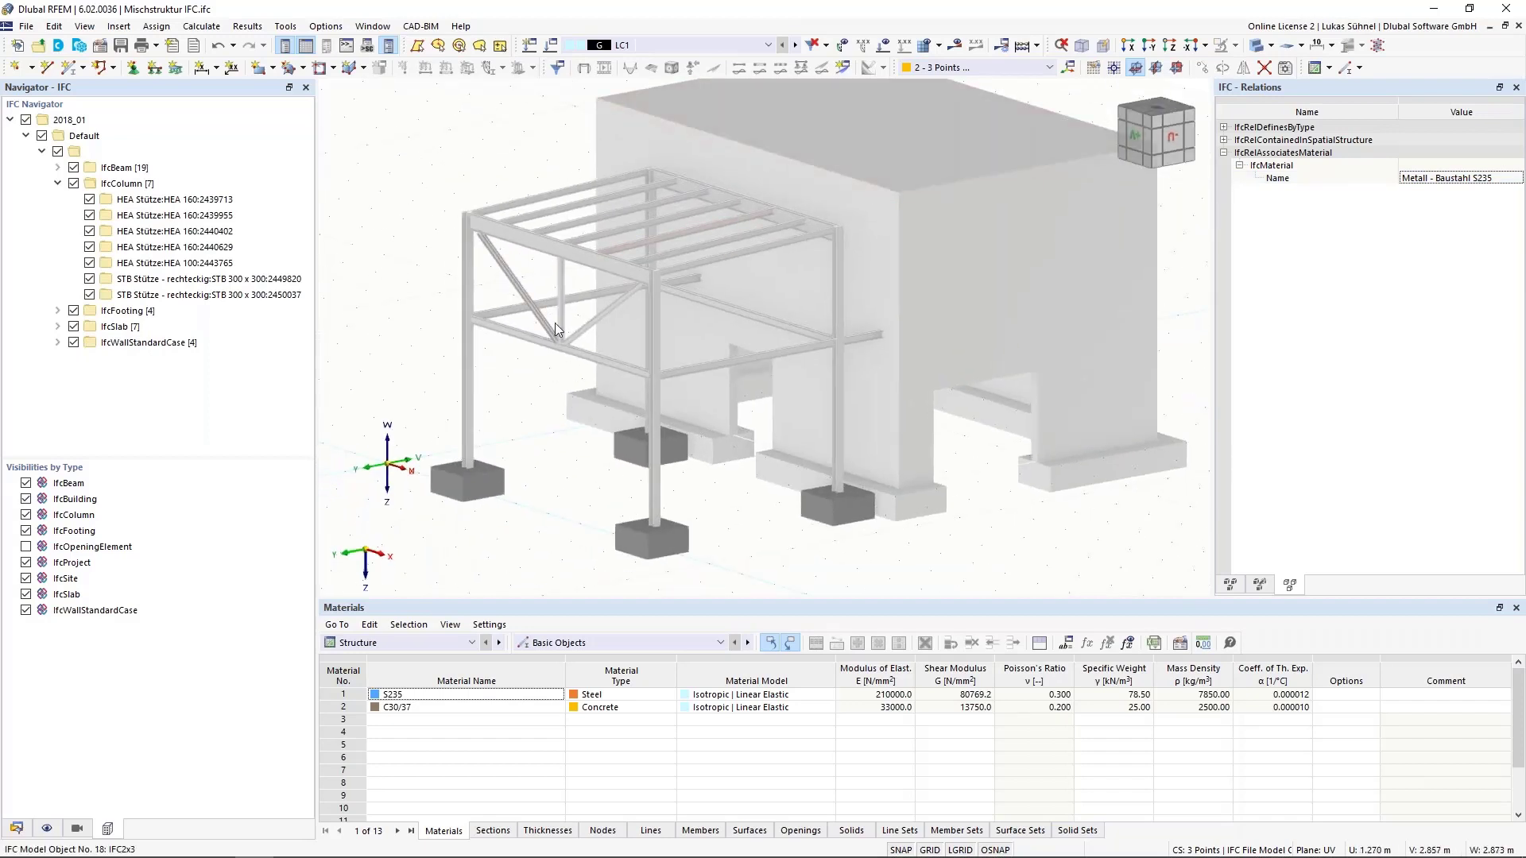
left_click(26, 595)
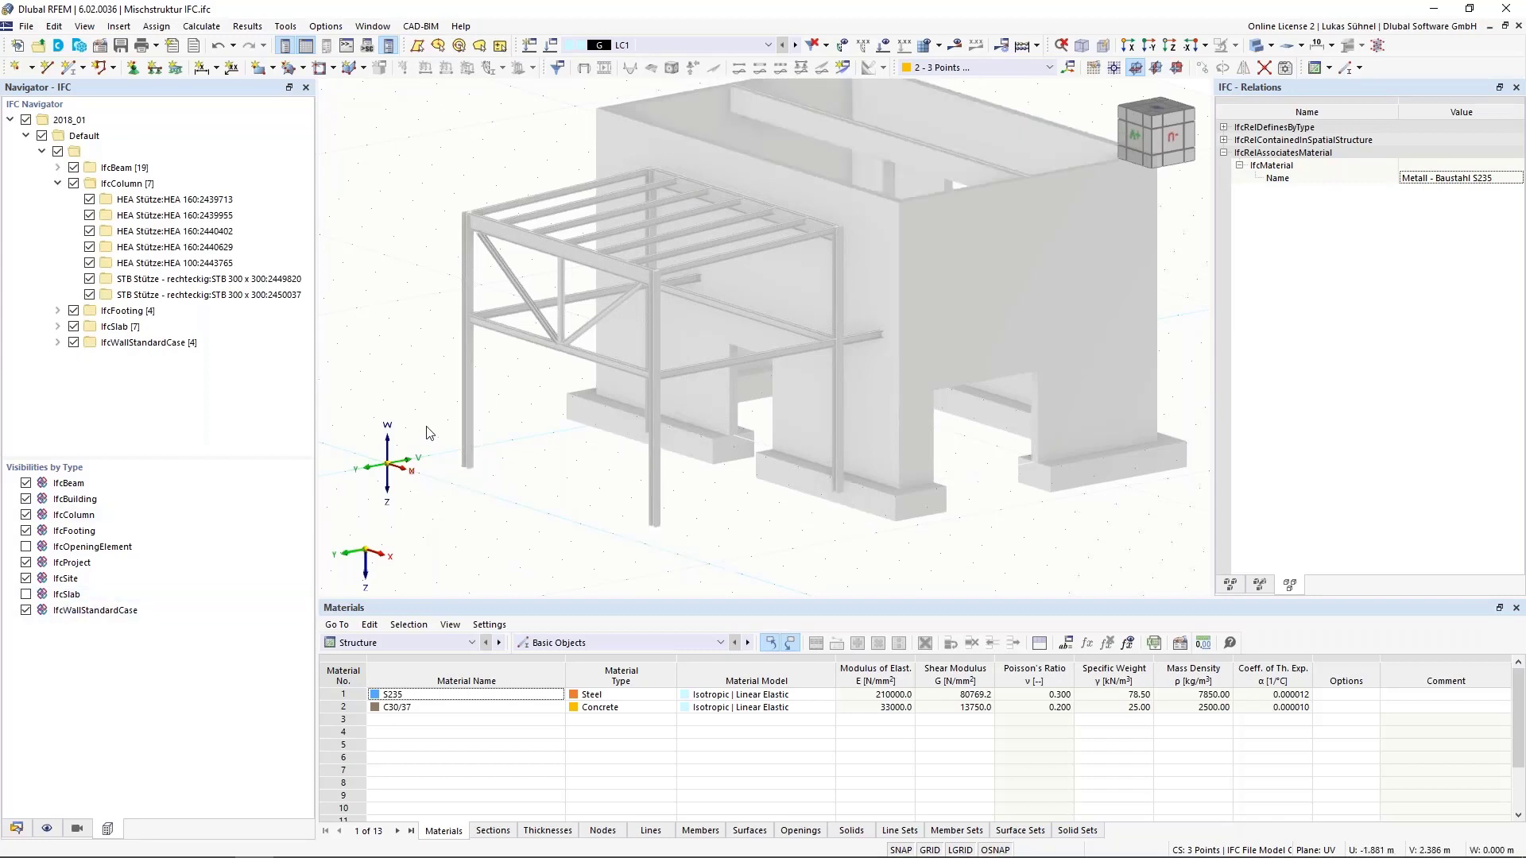
middle_click_drag(445, 491, 494, 529)
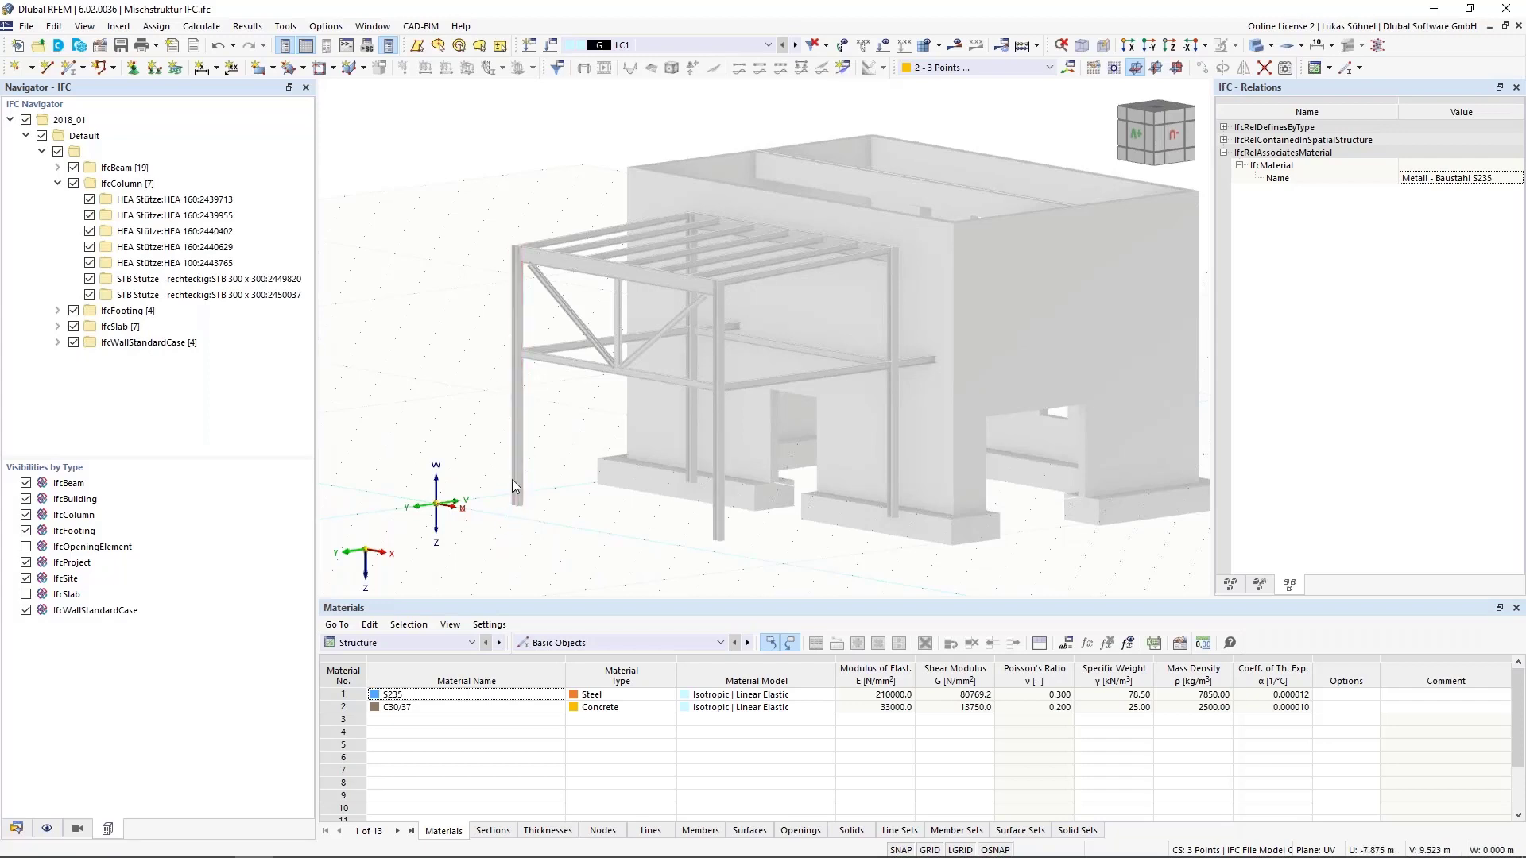
scroll(514, 519, "up", 4)
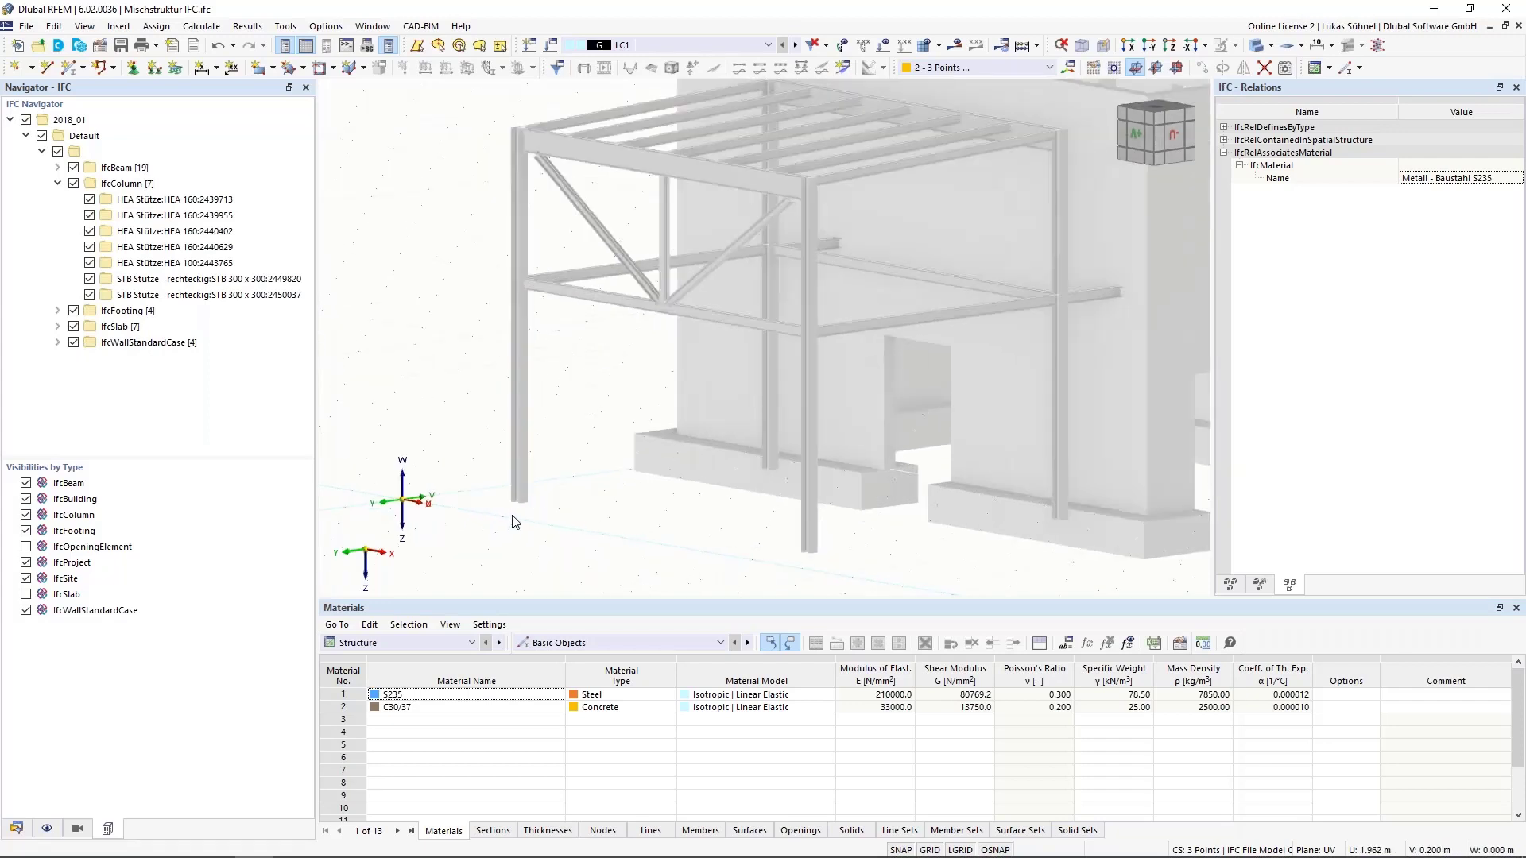
scroll(514, 521, "up", 4)
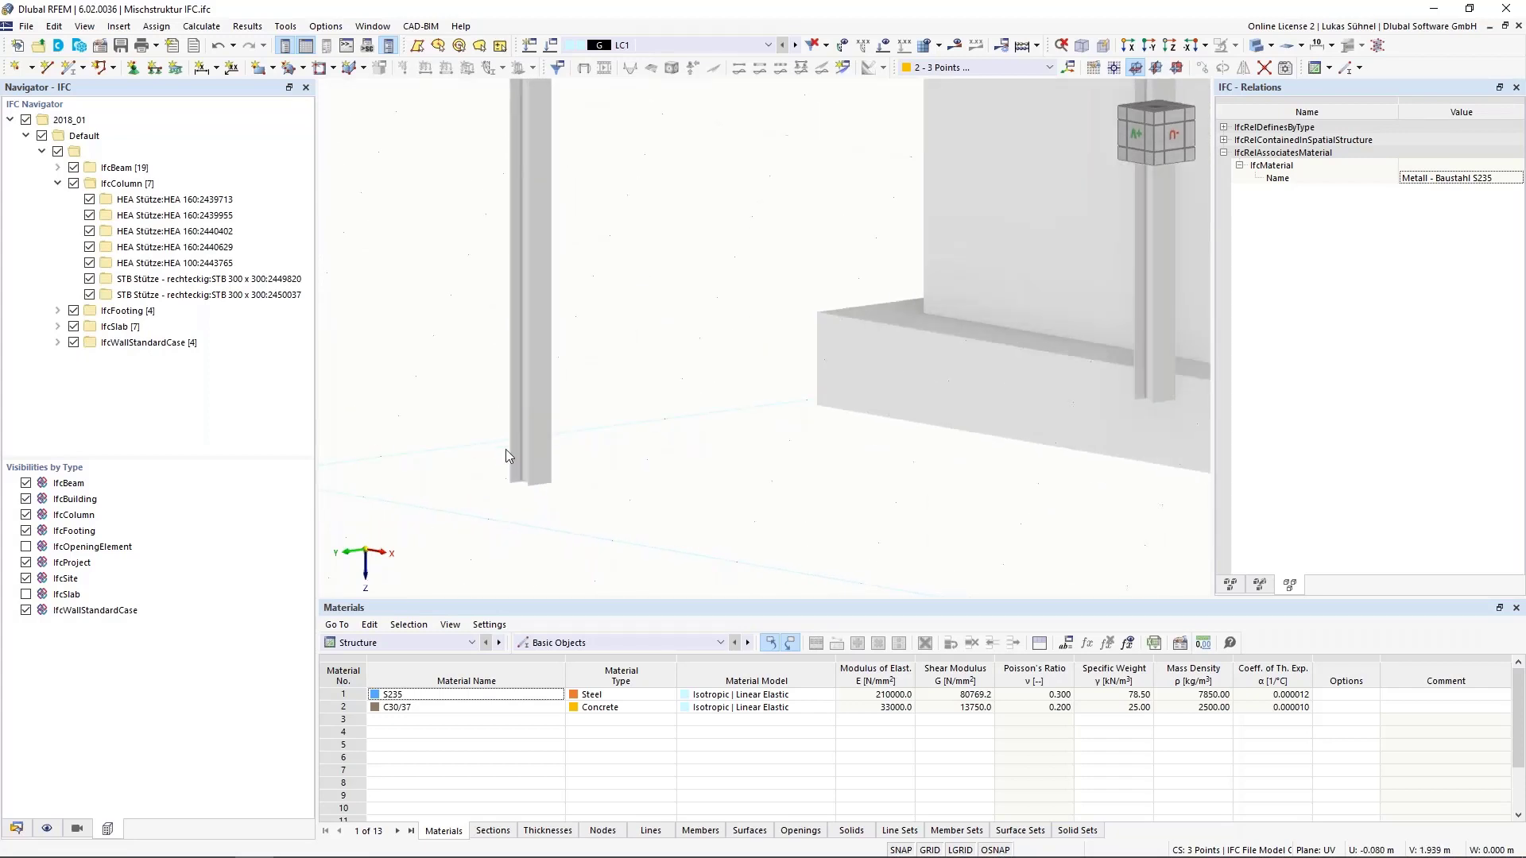
scroll(514, 522, "up", 4)
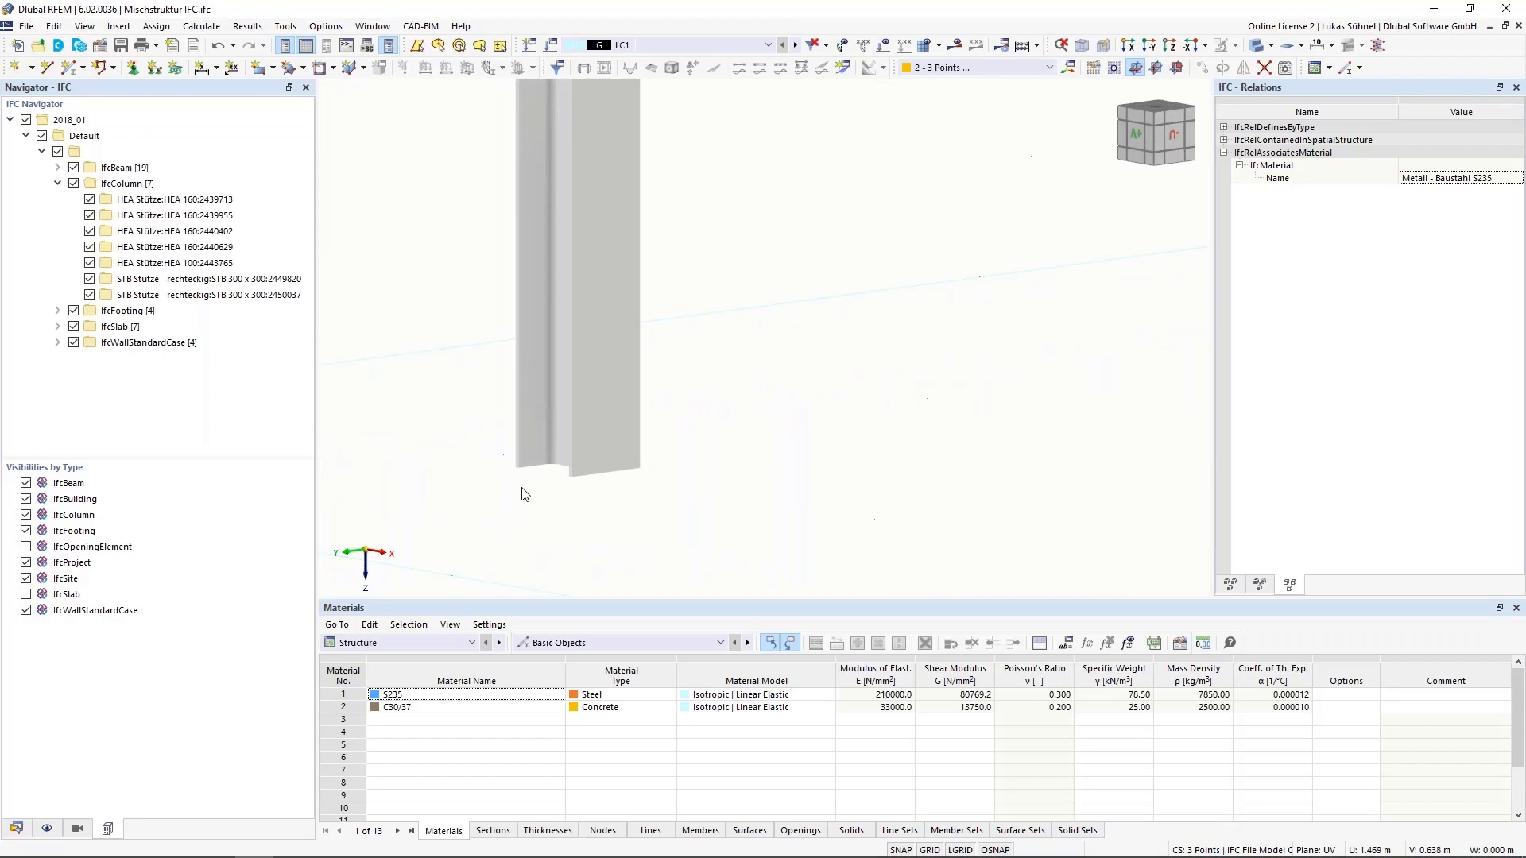
middle_click_drag(538, 524, 497, 388, "ctrl")
scroll(498, 387, "up", 2)
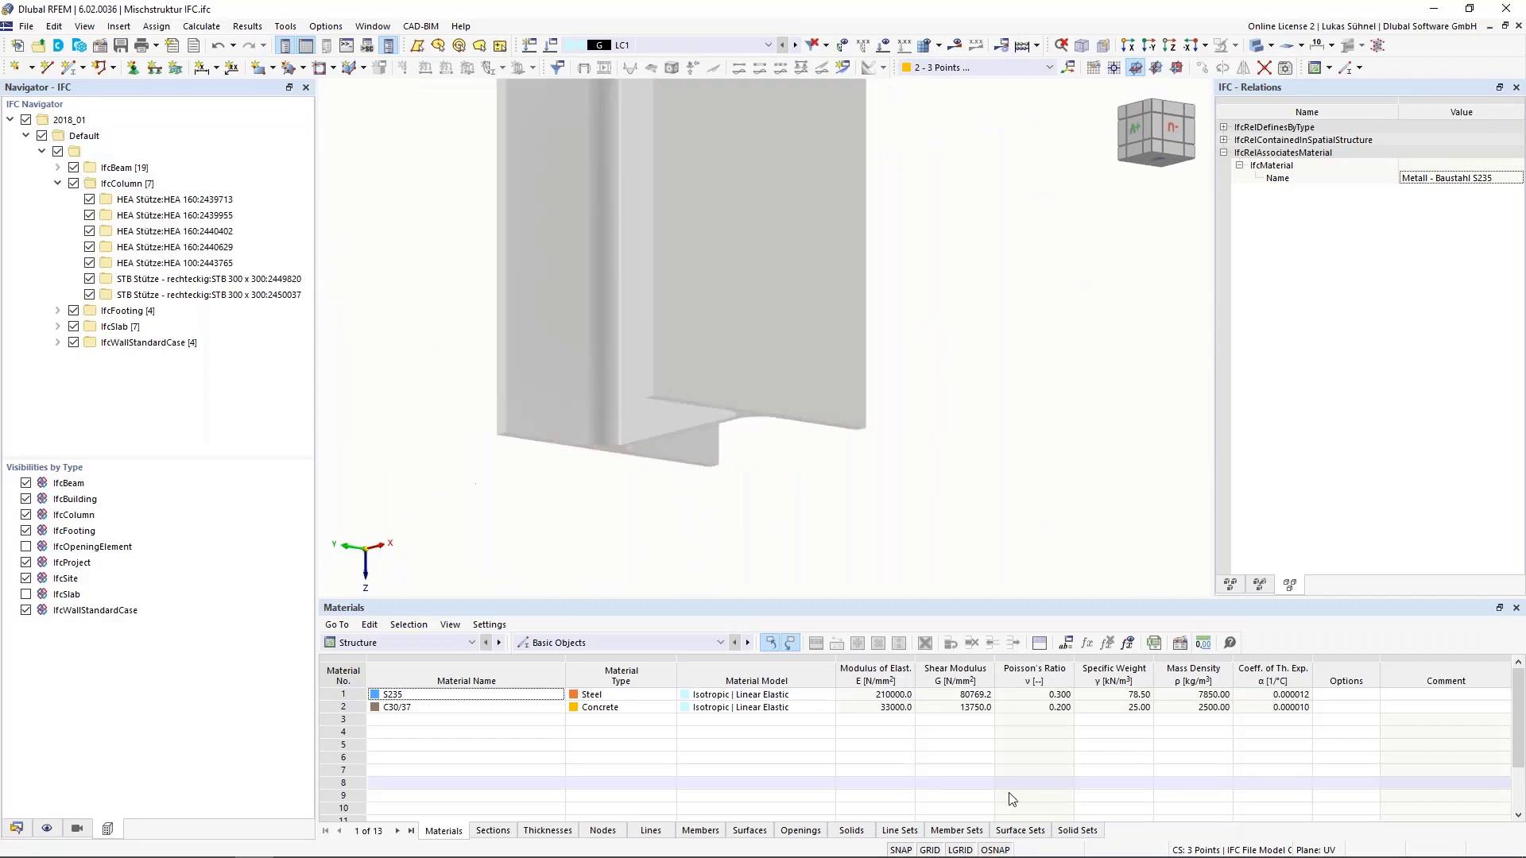
Check the object snap options and place a node midway between flange corners (1.124, 1.080, 0.000) and (1.276, 0.920, 0.000) at the corner column's foot
right_click(1003, 850)
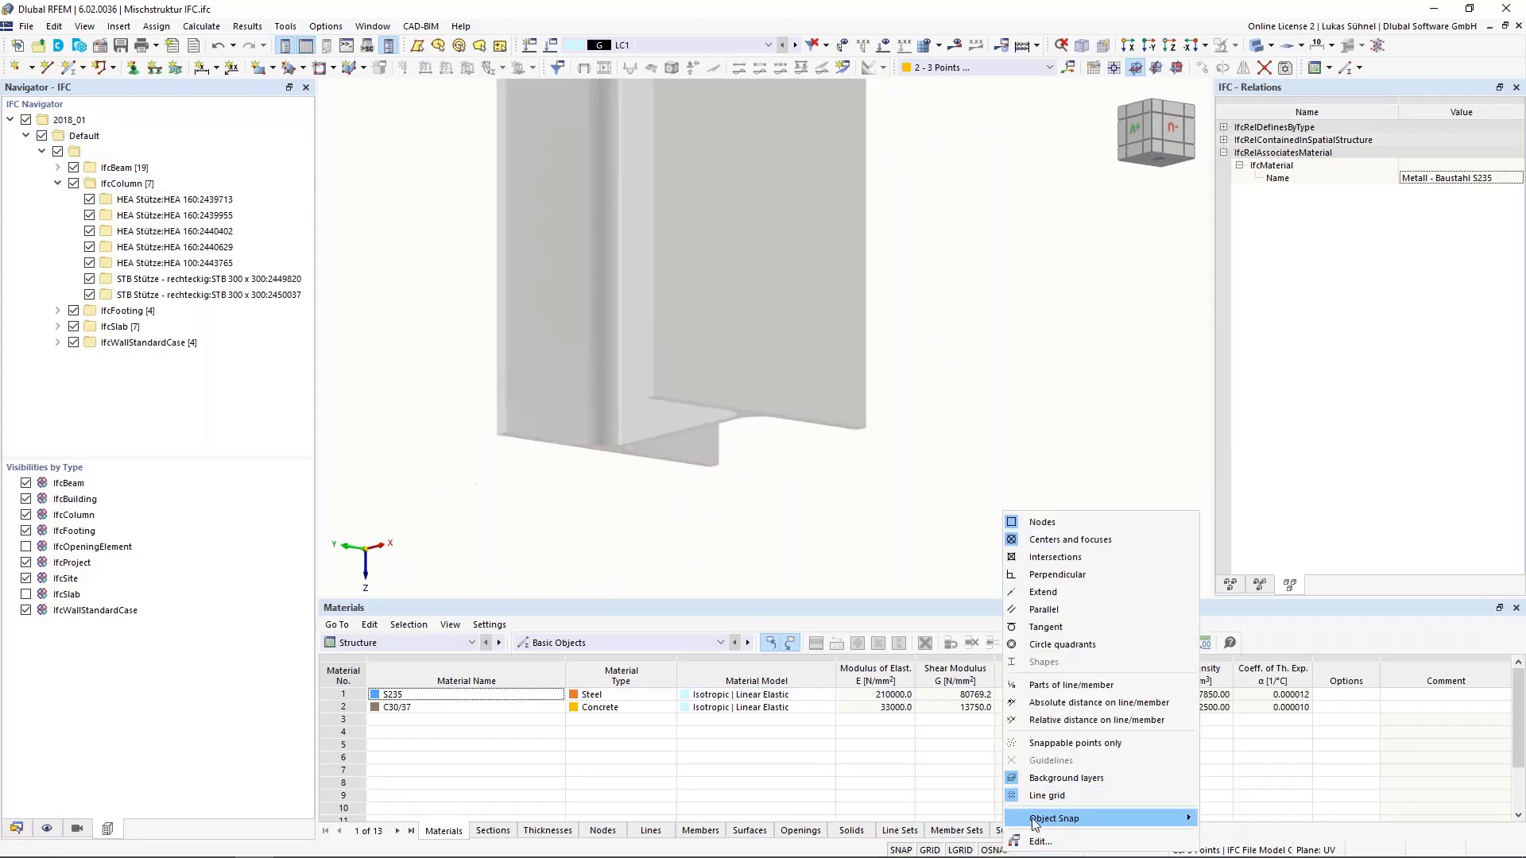
left_click(603, 534)
left_click(32, 69)
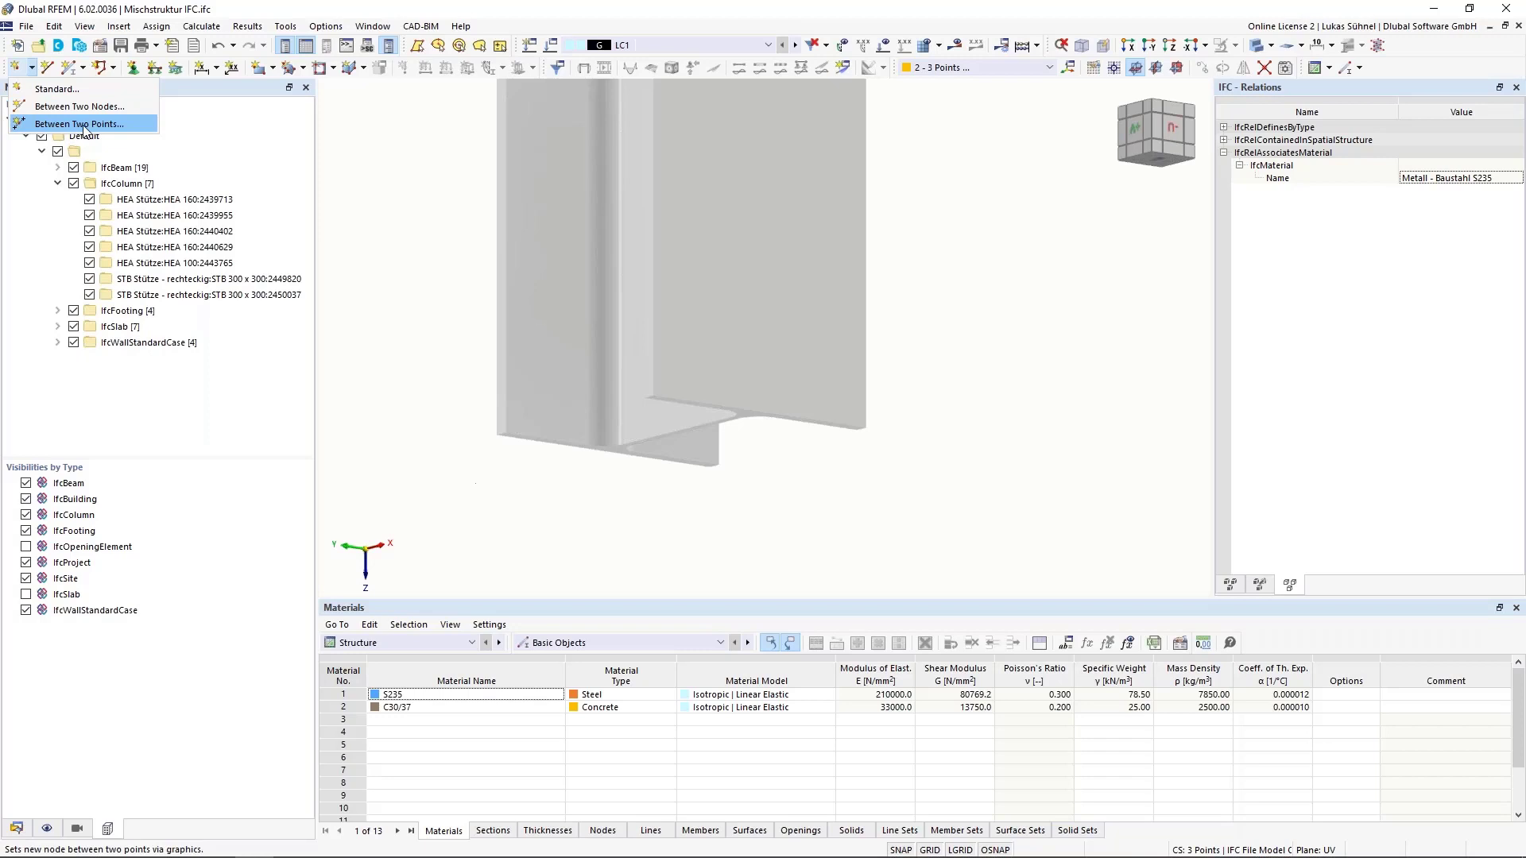
left_click(86, 129)
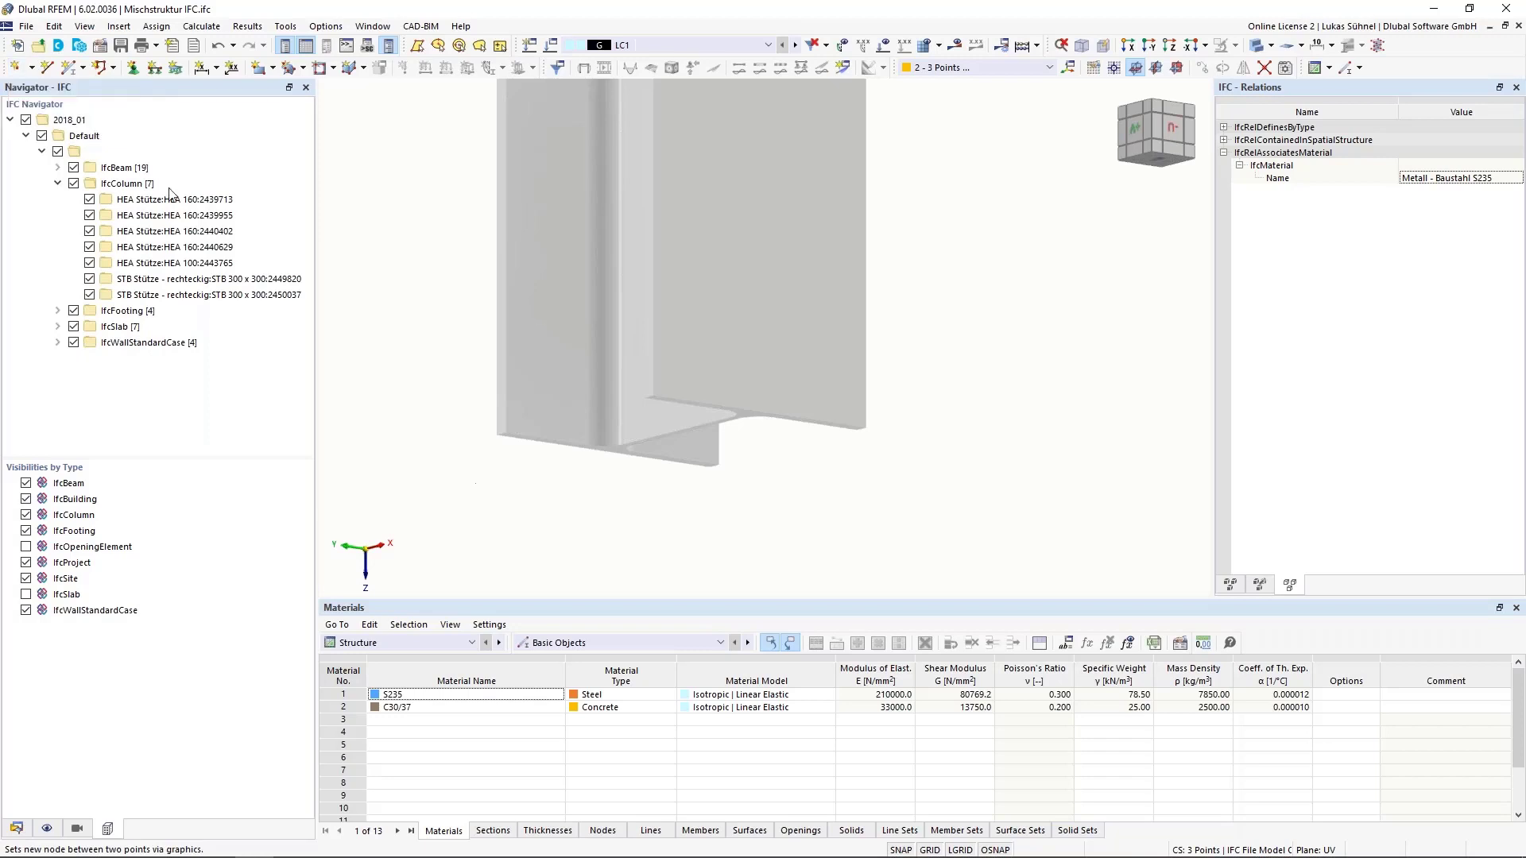
scroll(708, 471, "up", 2)
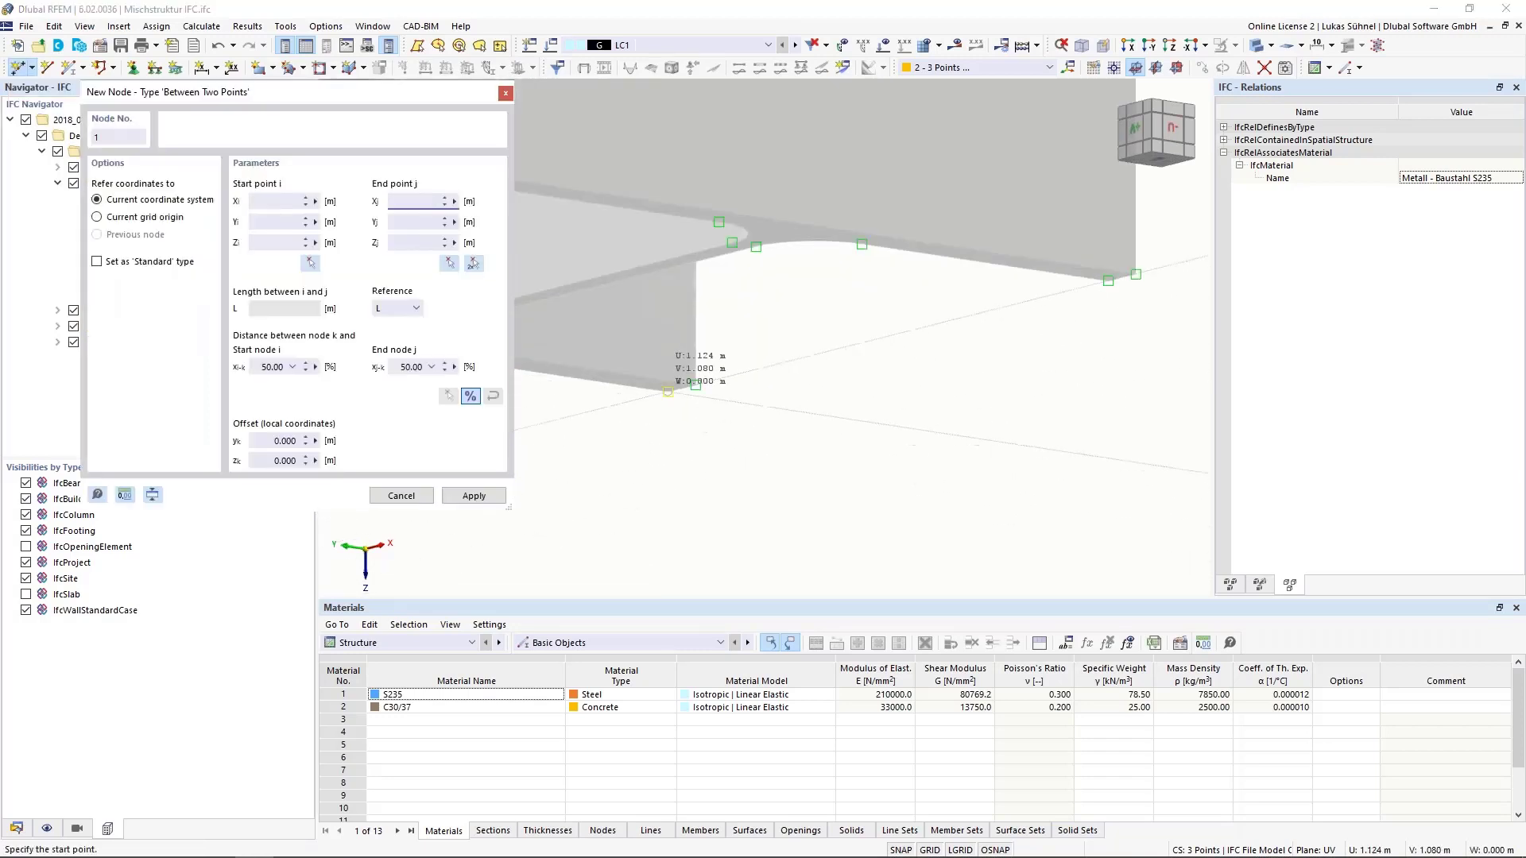
left_click(693, 383)
scroll(684, 413, "up", 3)
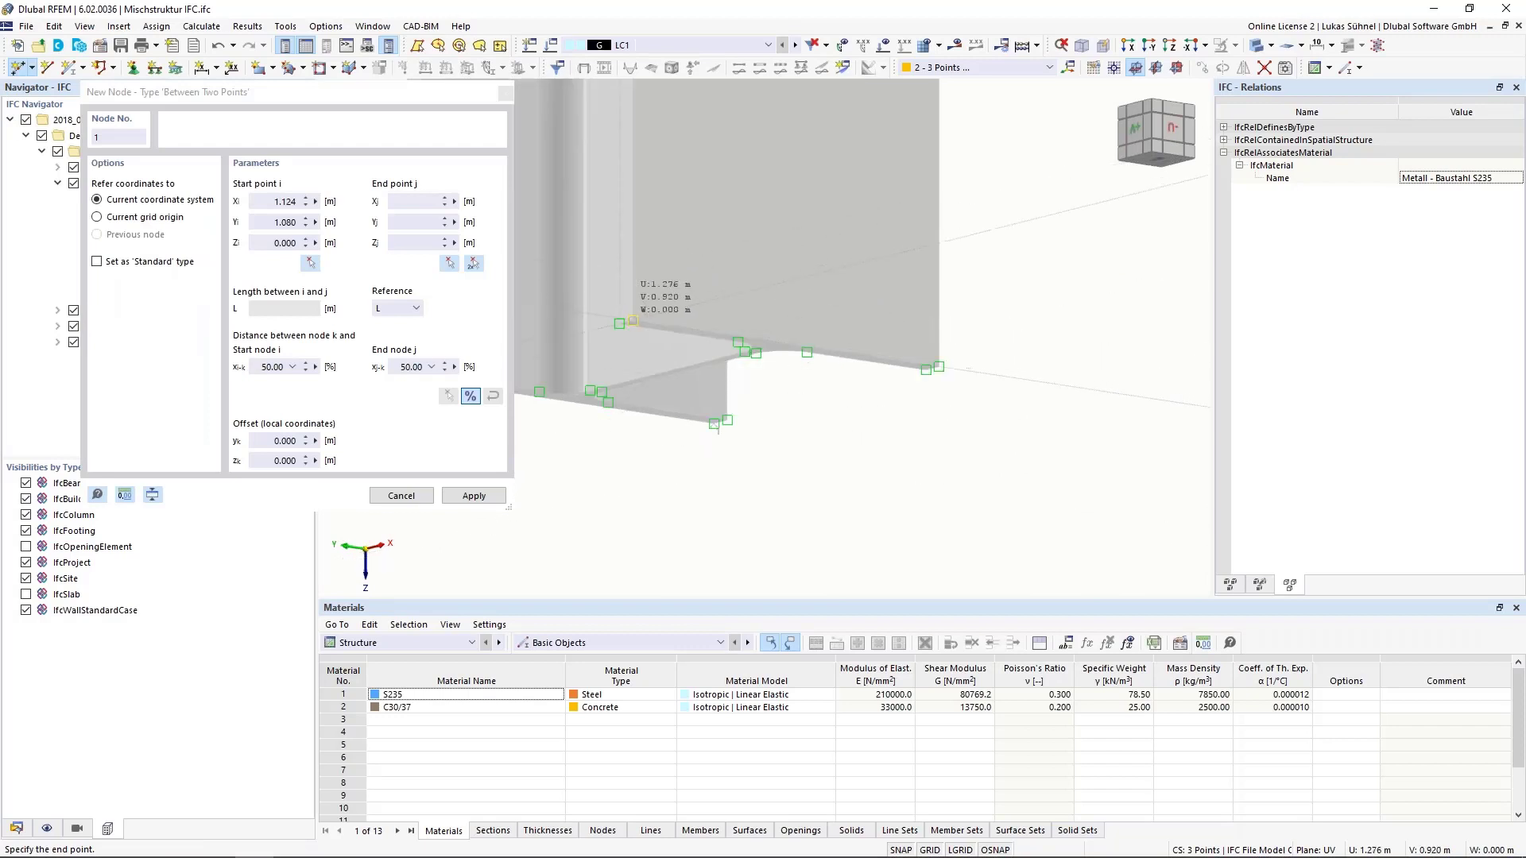
left_click(633, 318)
scroll(882, 489, "down", 1)
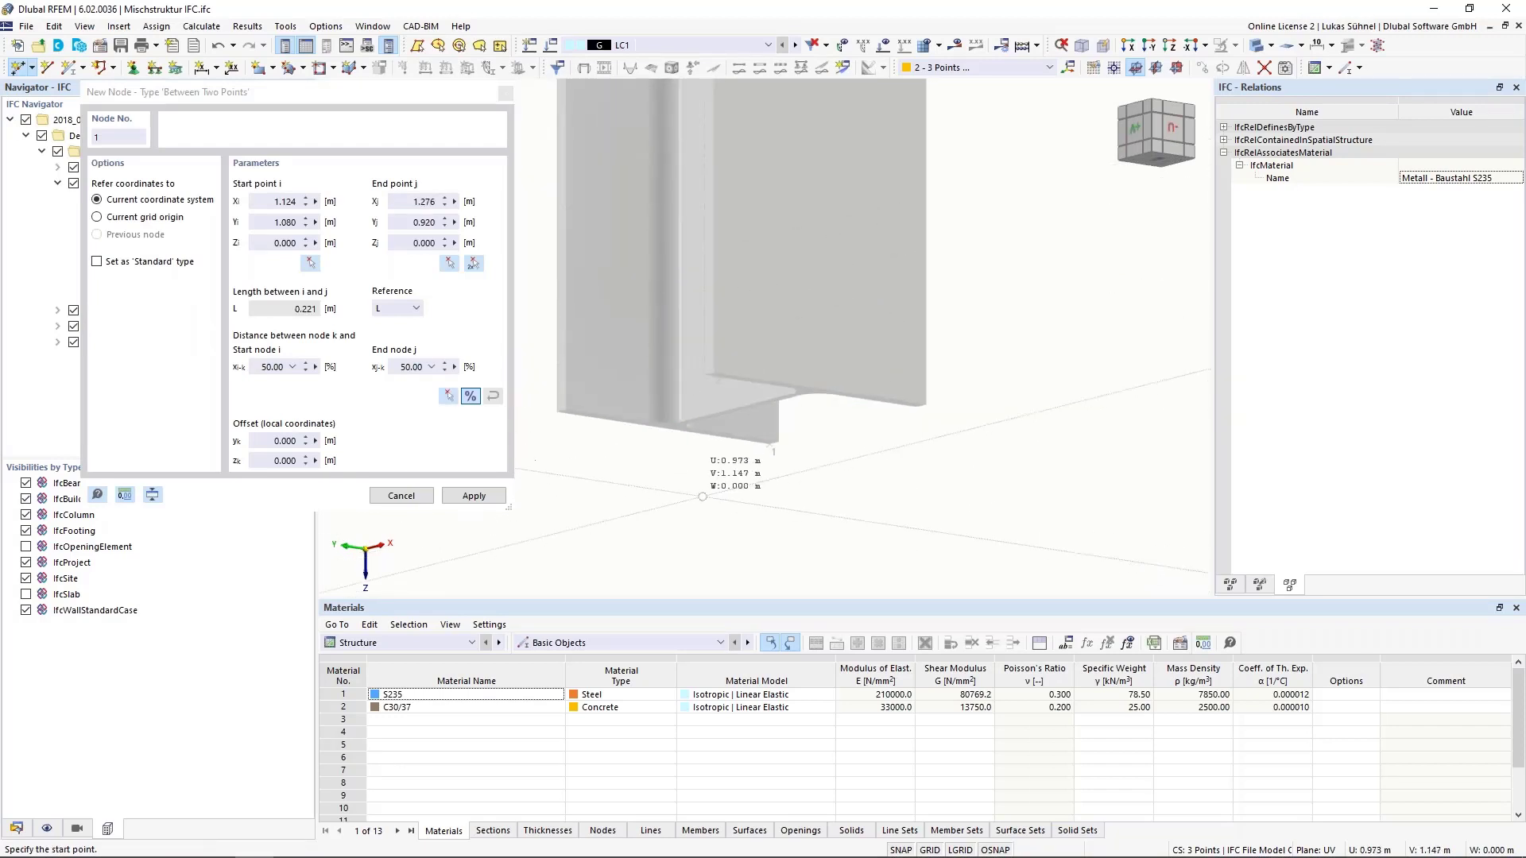
Place a second node midway between opposite flange corners at the same column's head, starting from the corner at (1.124, 1.080, 5.000)
scroll(703, 485, "down", 4)
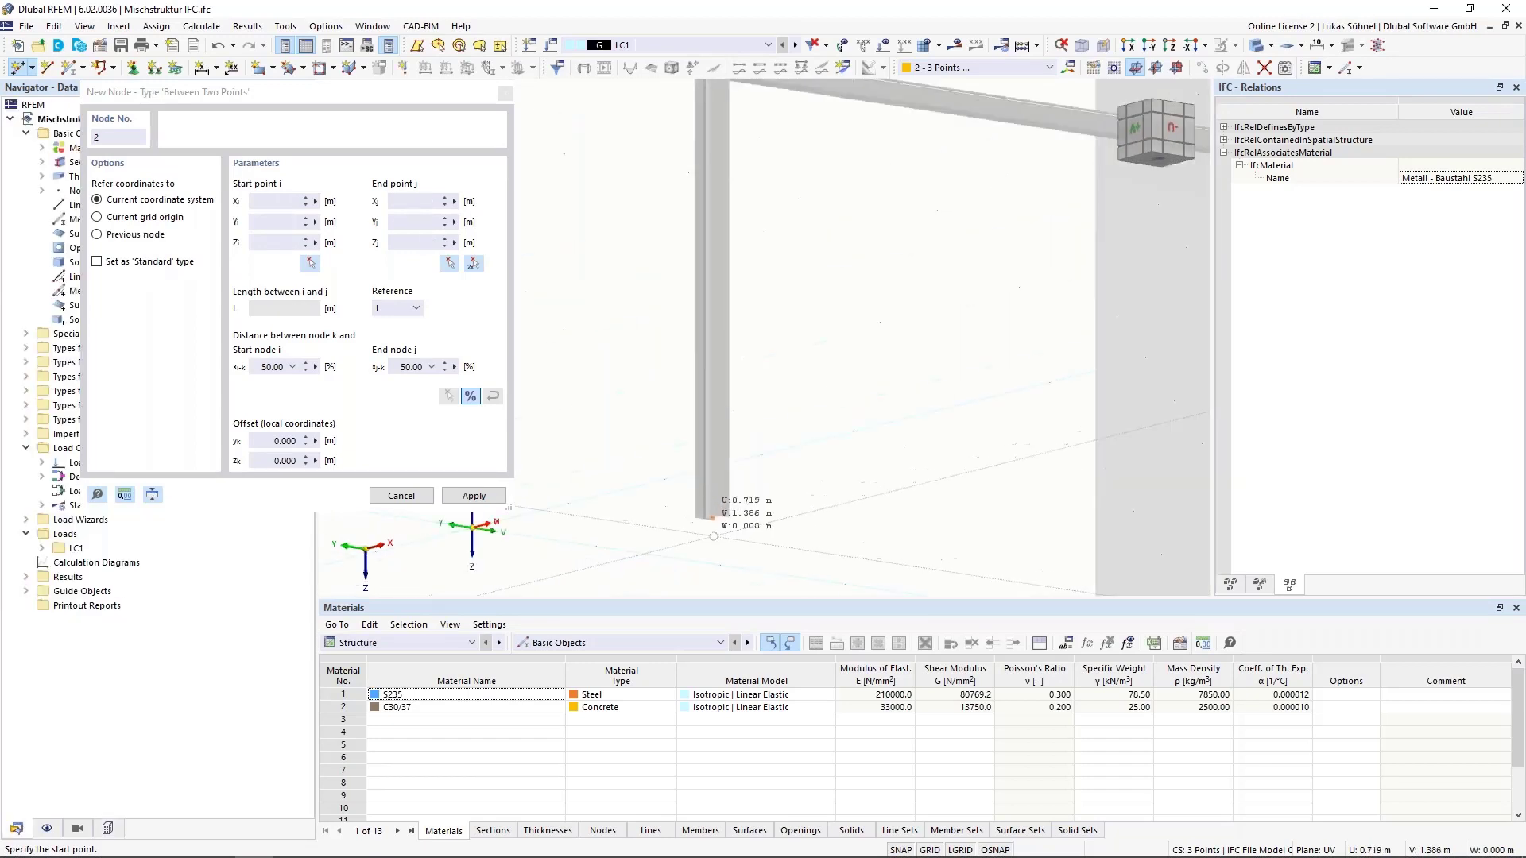
scroll(765, 327, "down", 3)
scroll(739, 310, "up", 5)
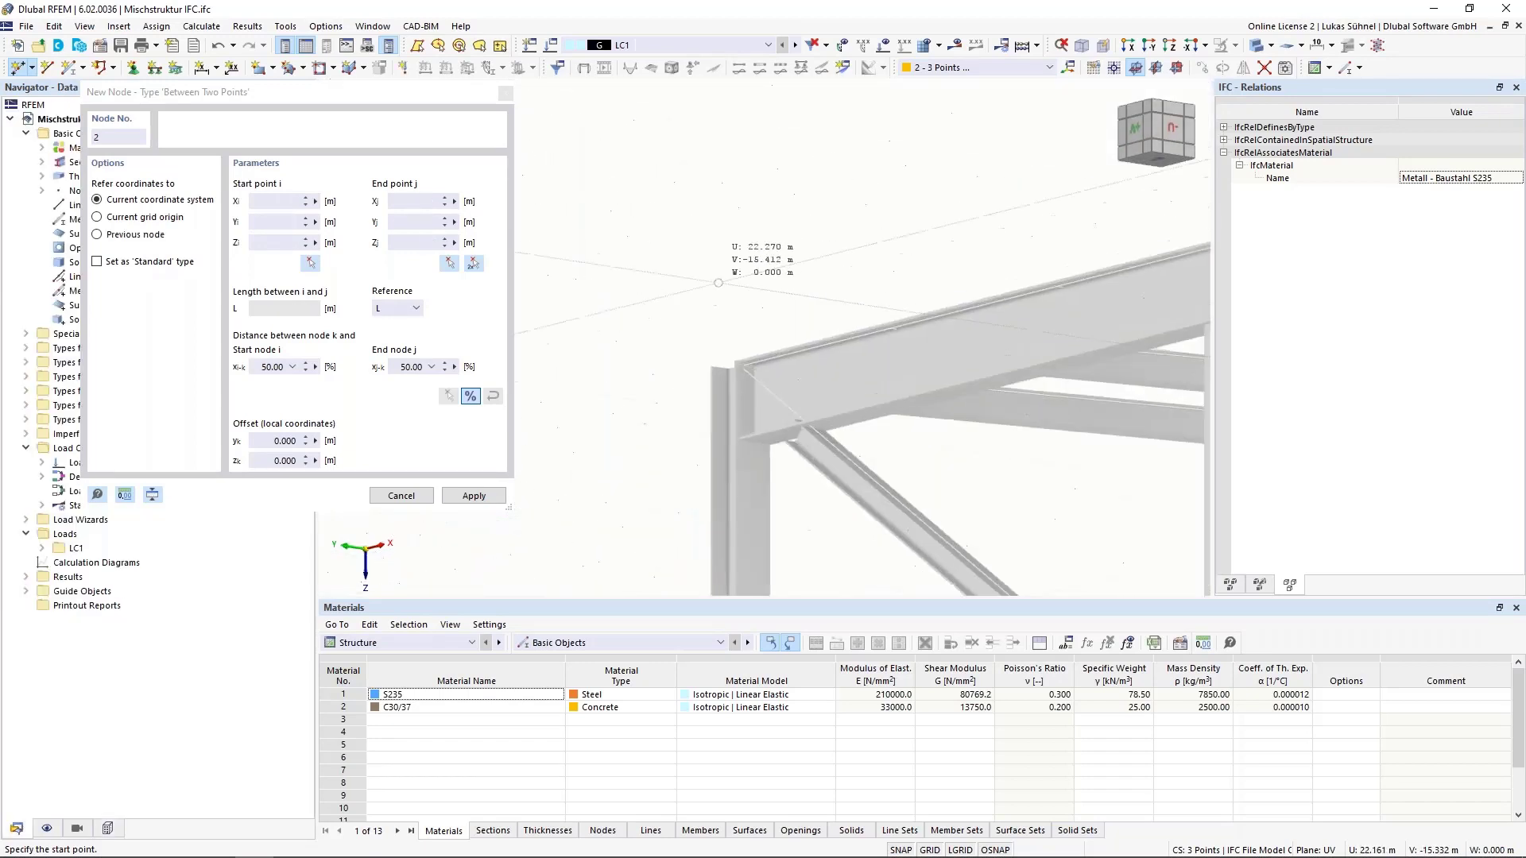
middle_click_drag(721, 303, 763, 382)
scroll(718, 293, "down", 2)
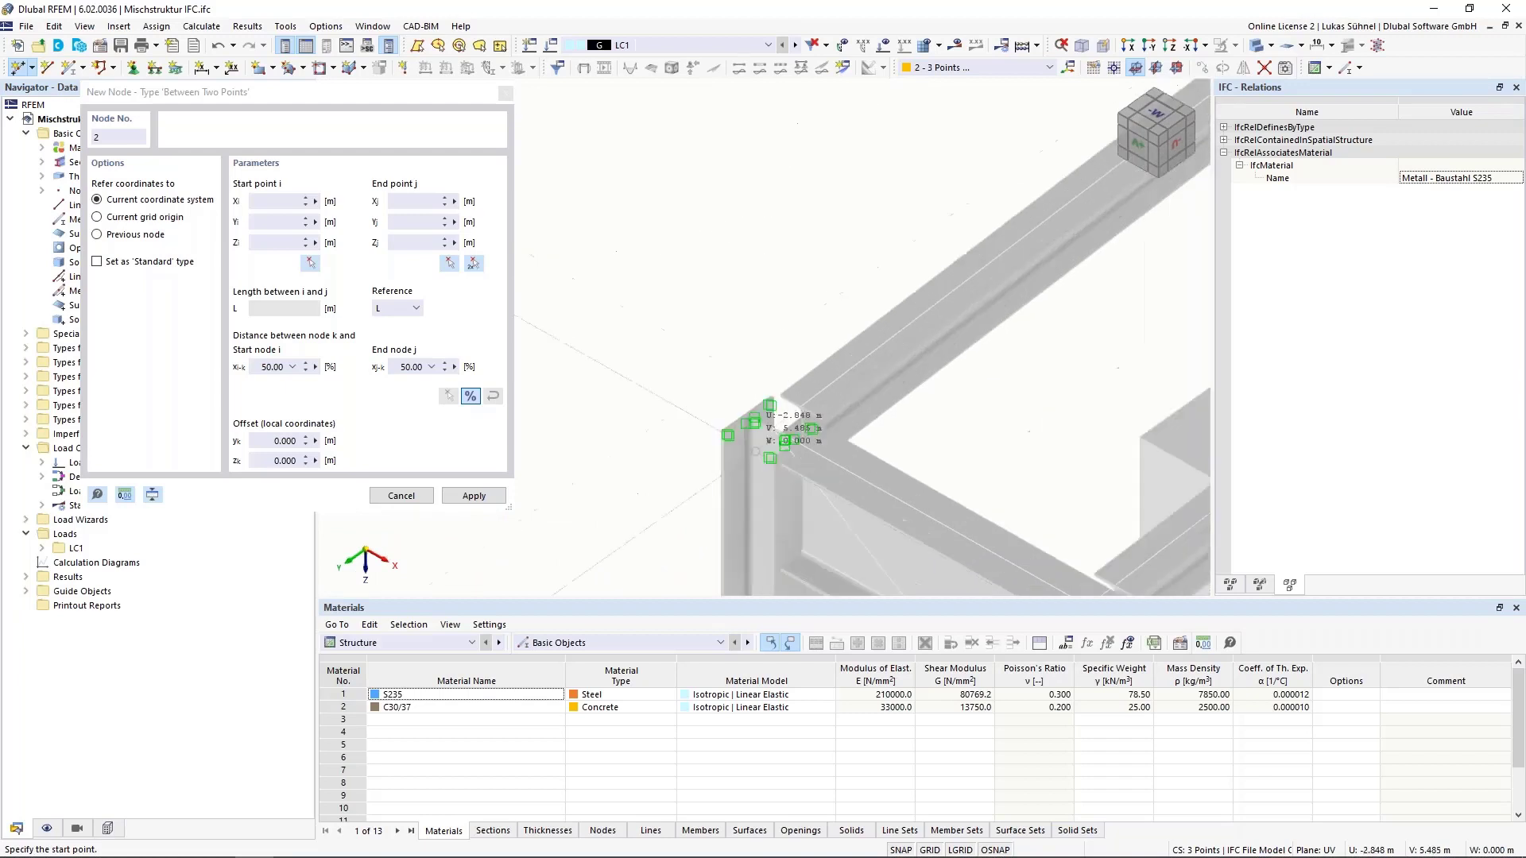
scroll(767, 395, "up", 2)
left_click(785, 308)
scroll(785, 308, "up", 3)
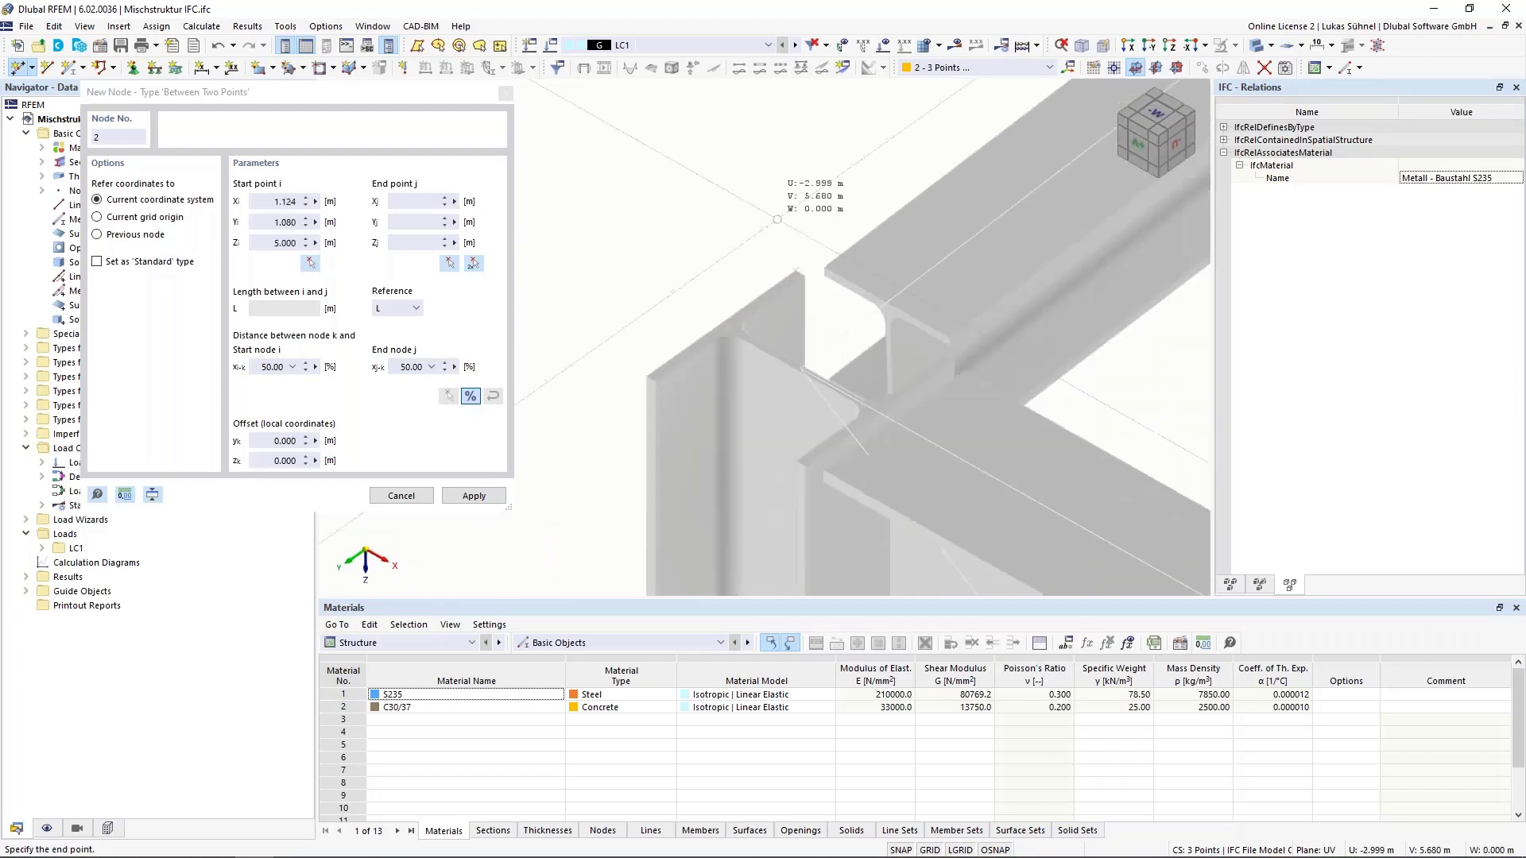
left_click(751, 361)
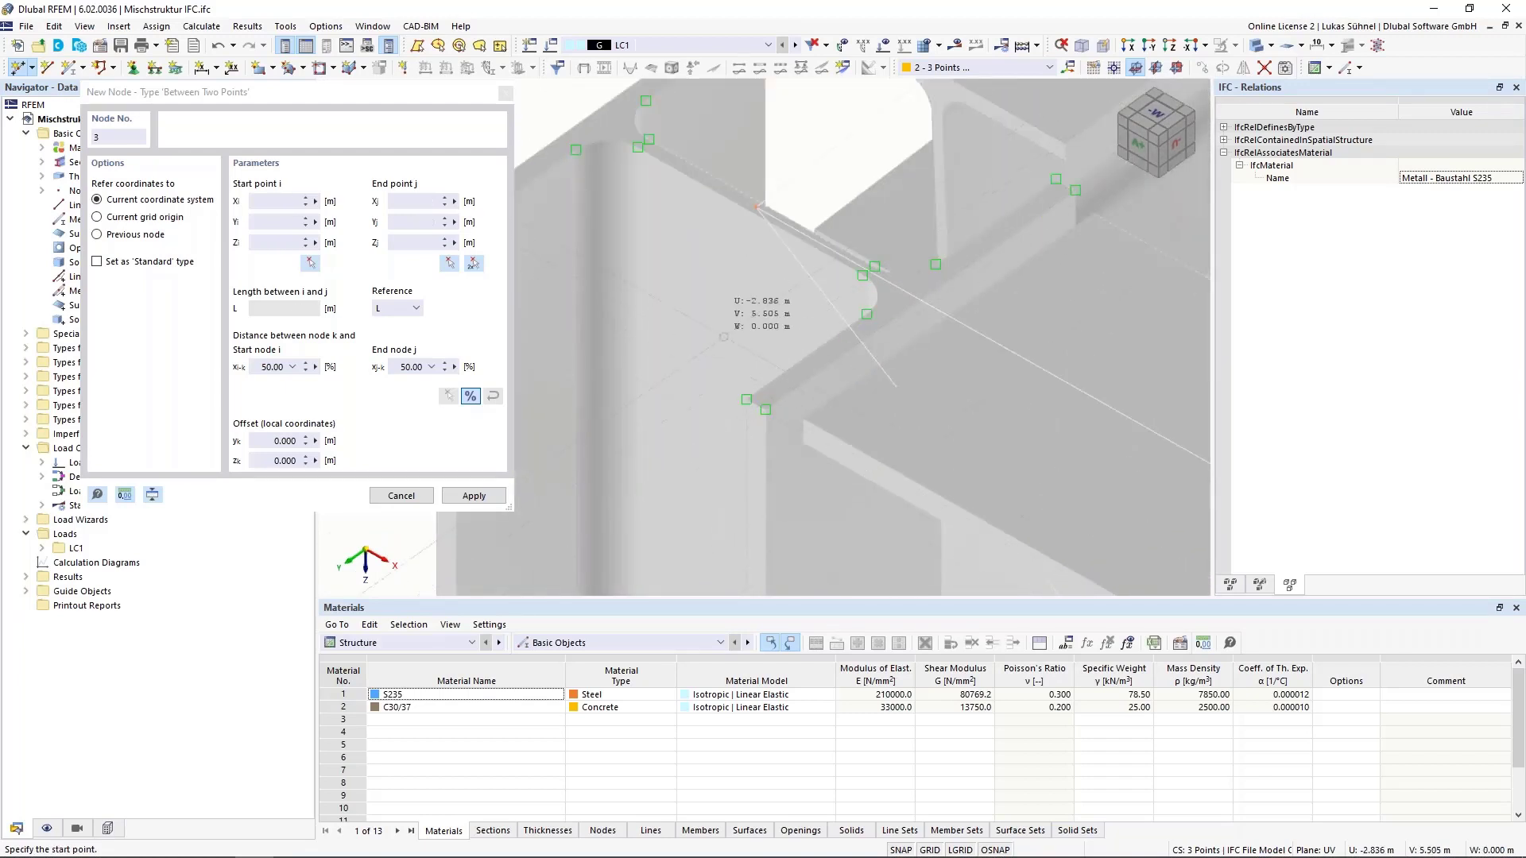
scroll(710, 300, "down", 2)
key("Escape")
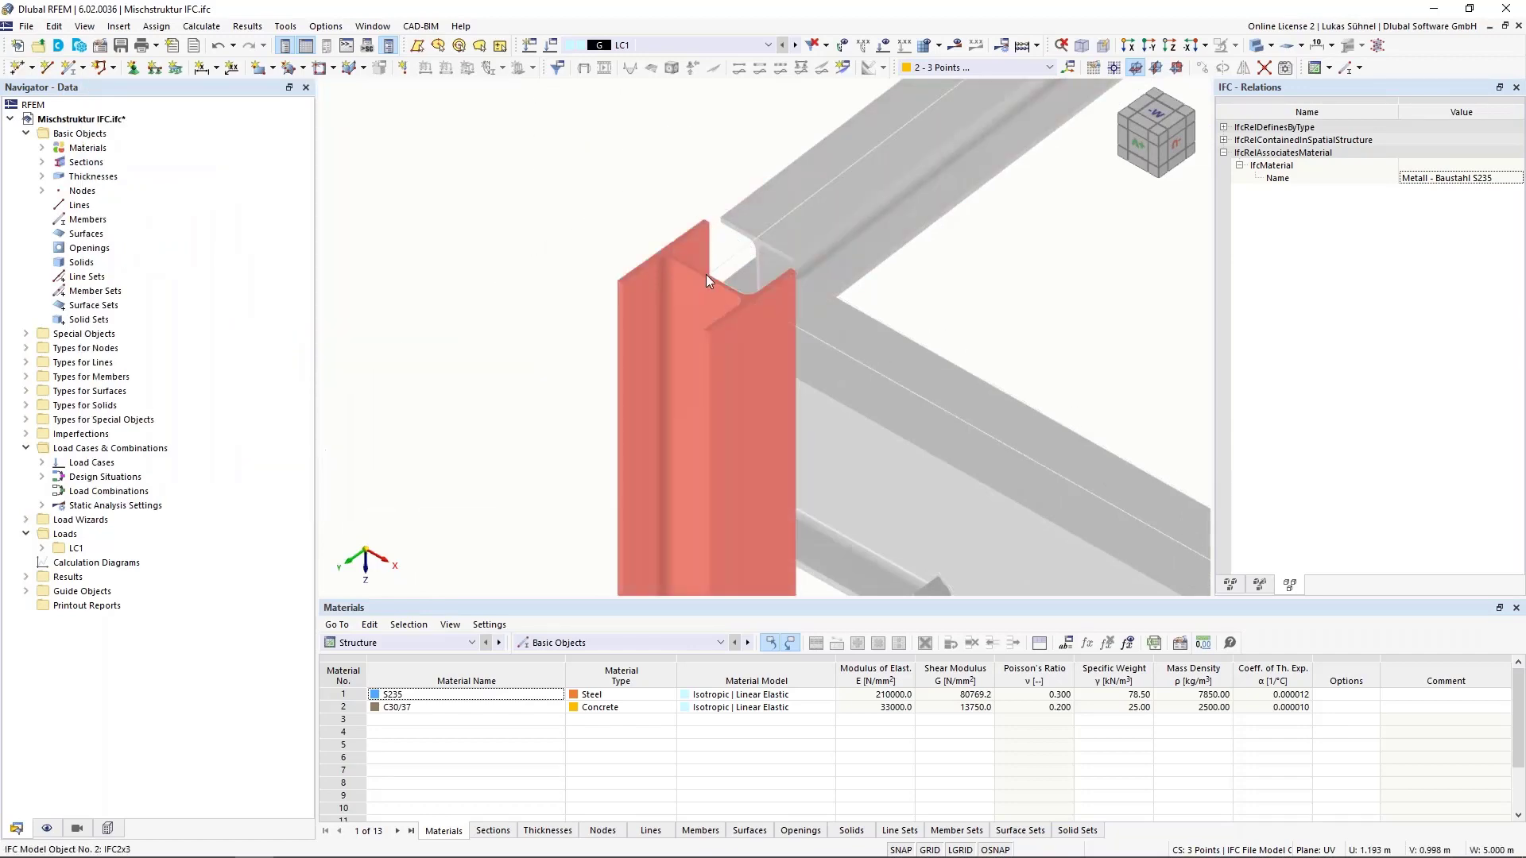
Inspect the basic IFC properties of the canopy's outer corner column and clear the selection
scroll(398, 238, "down", 2)
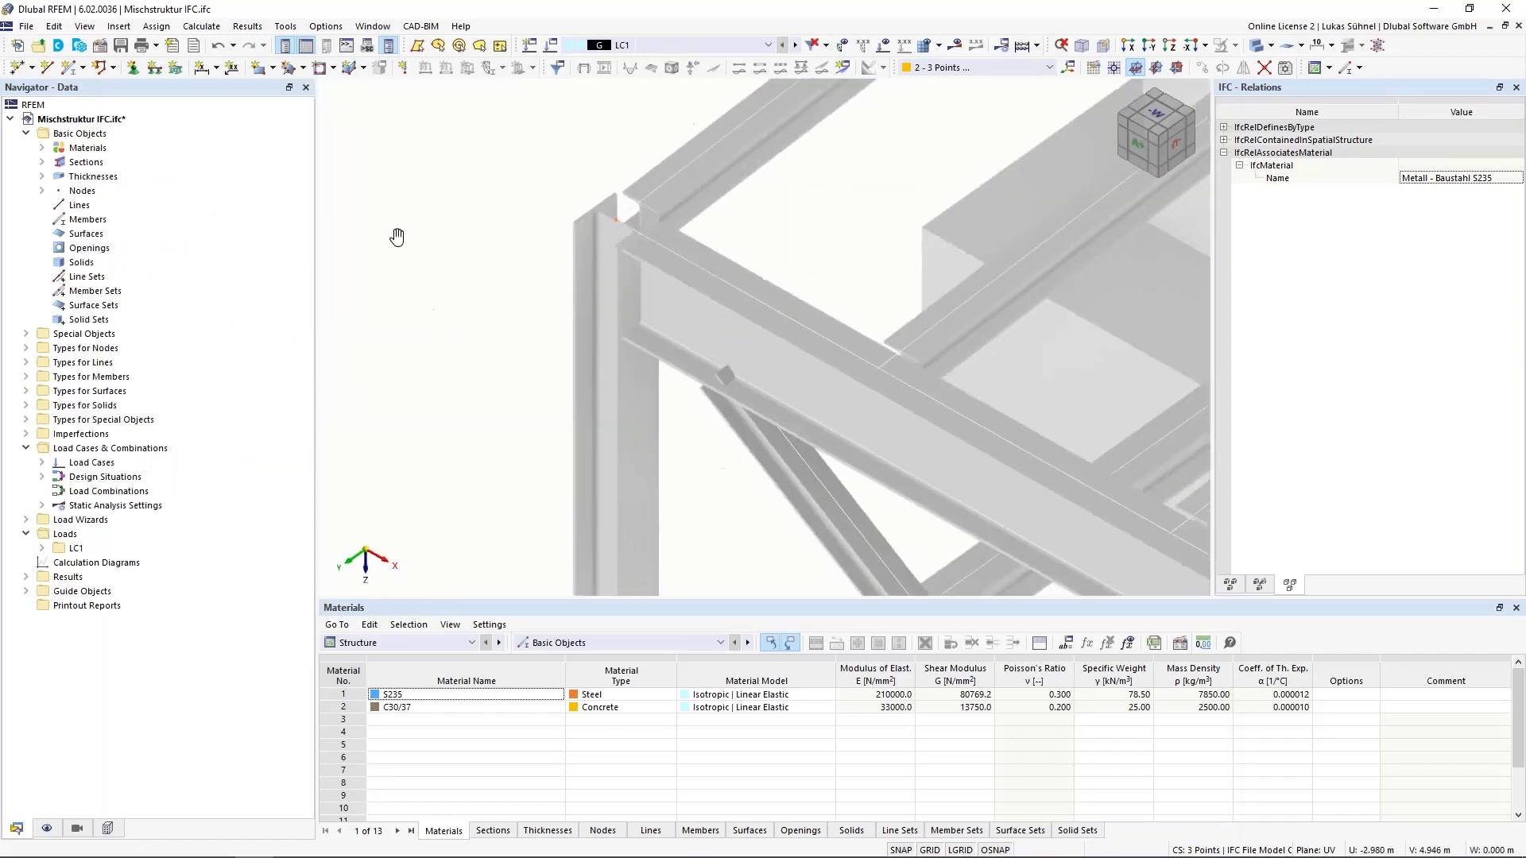
scroll(398, 231, "up", 2)
scroll(399, 225, "down", 3)
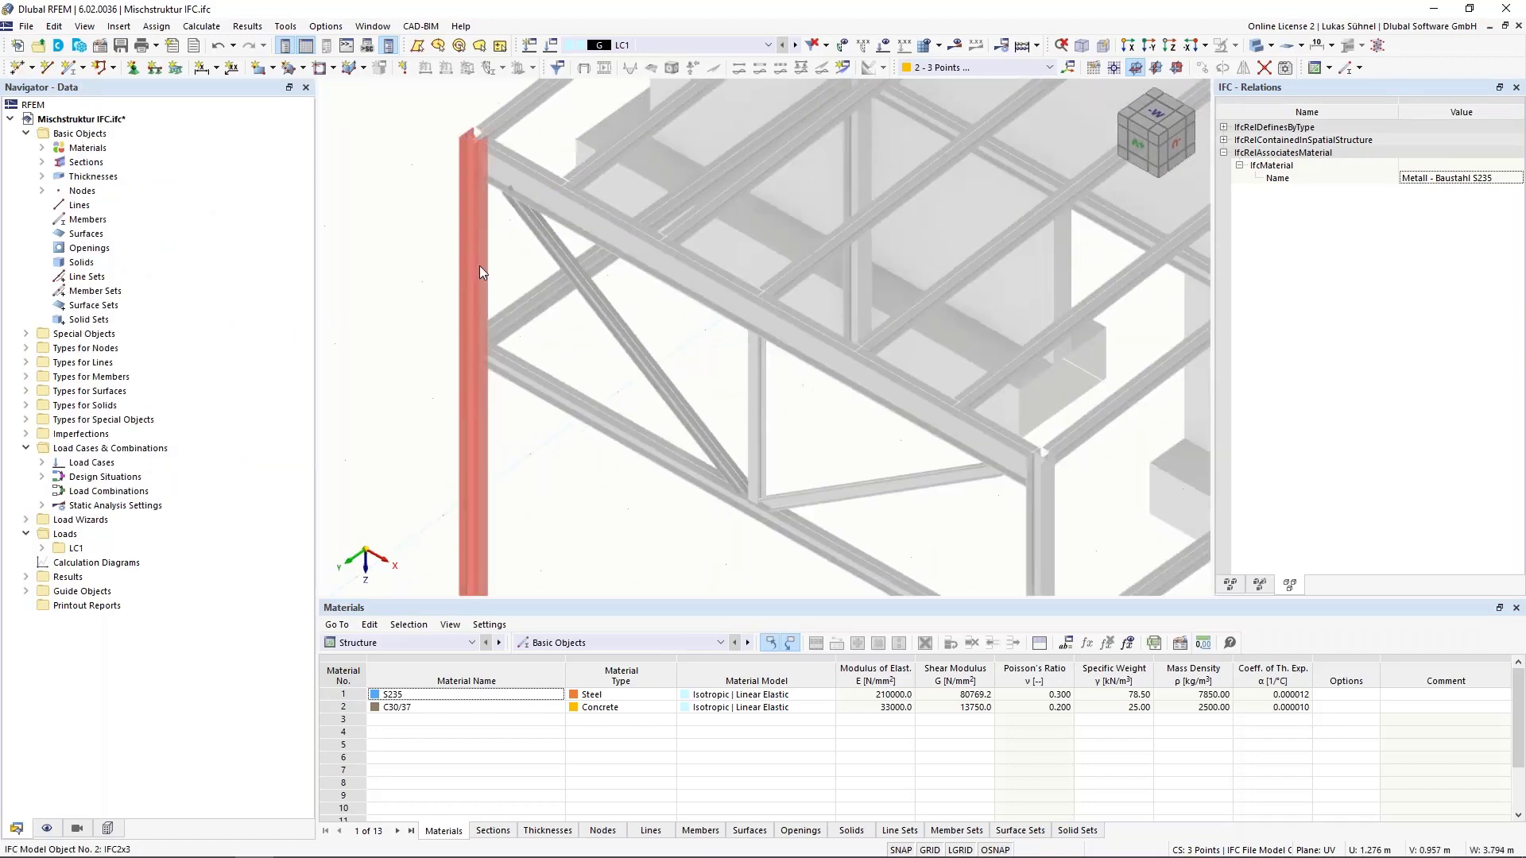
left_click(480, 265)
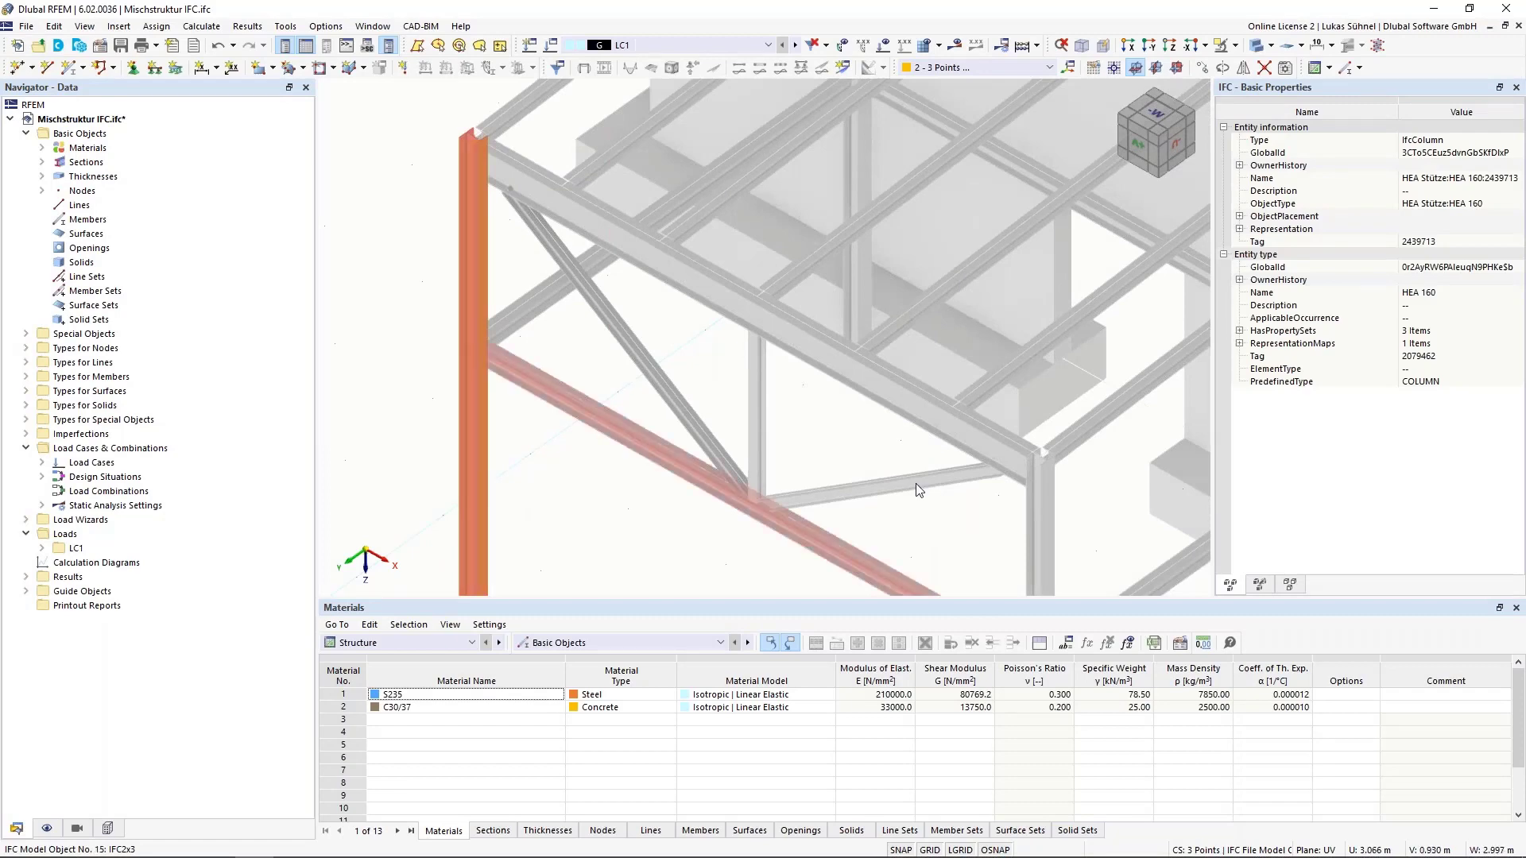
left_click(399, 289)
Set up a new single beam member with the HEA 160 section from the Euronorm 53-62 SZS series in material S235
left_click(72, 66)
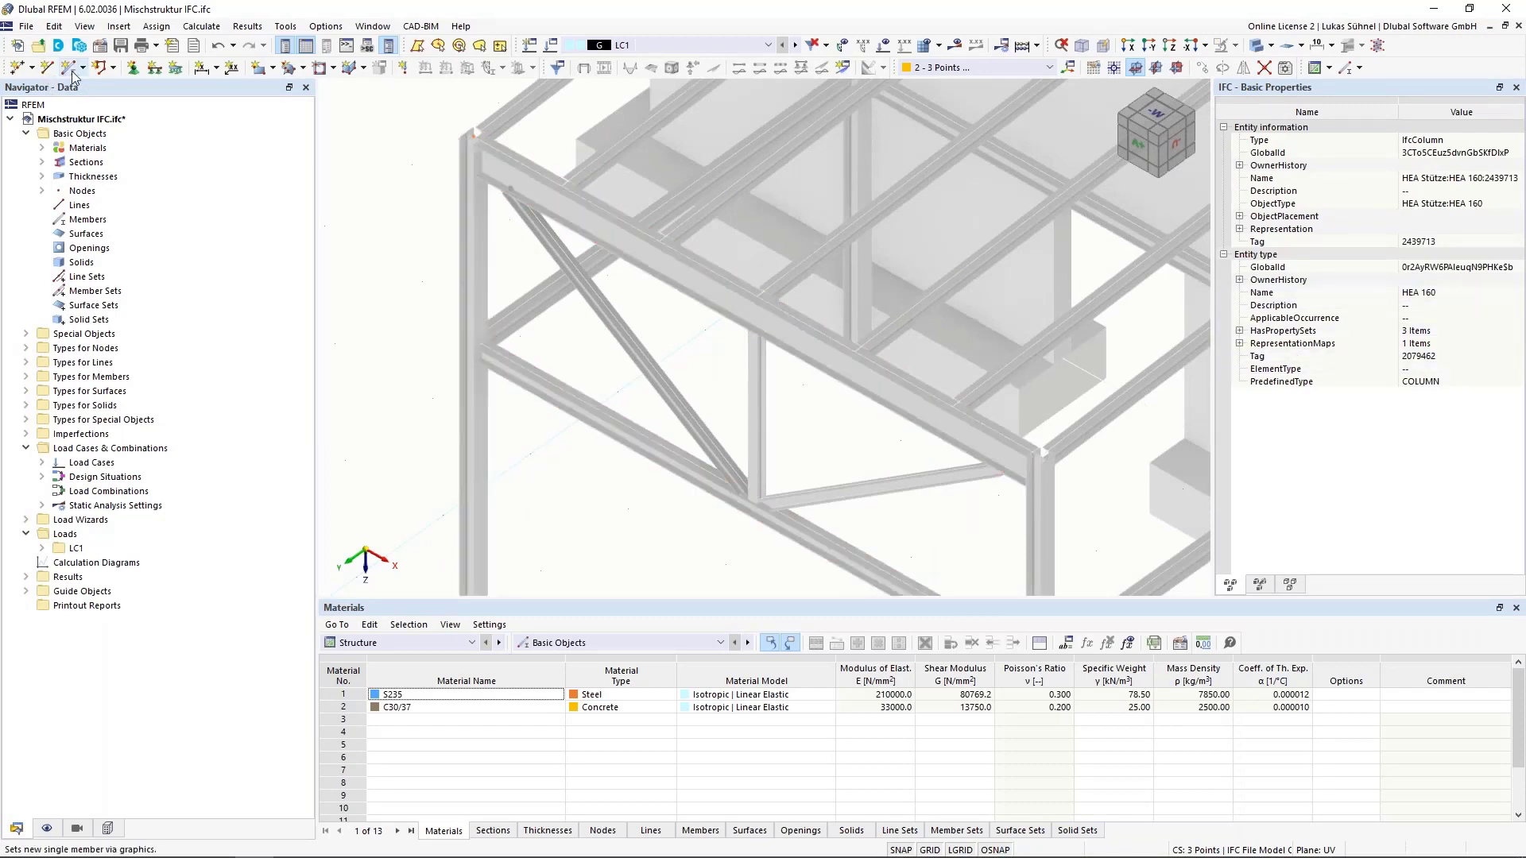
left_click(670, 449)
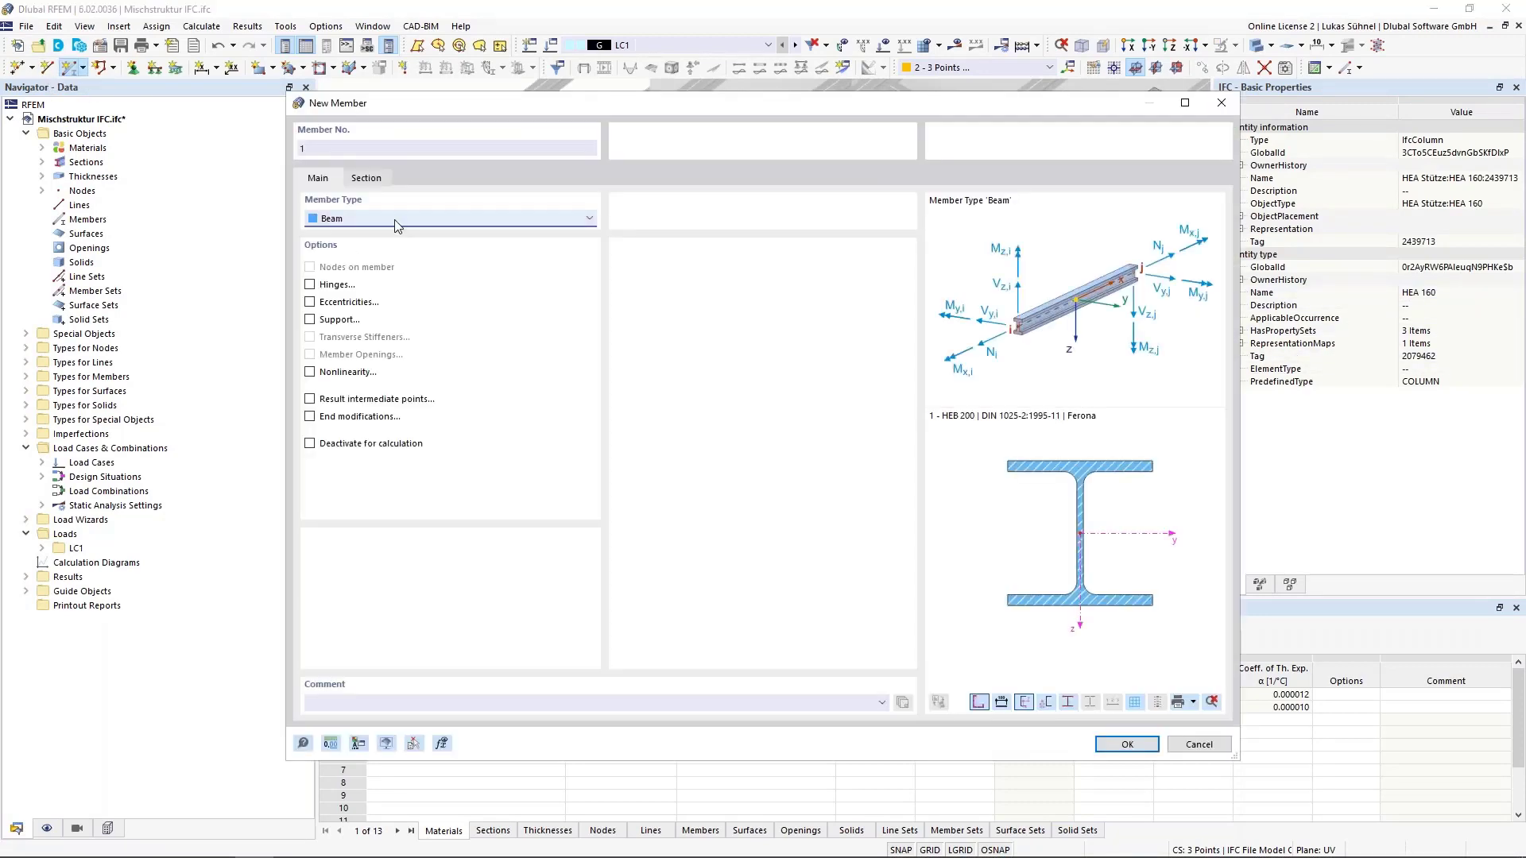
left_click(368, 178)
left_click(815, 569)
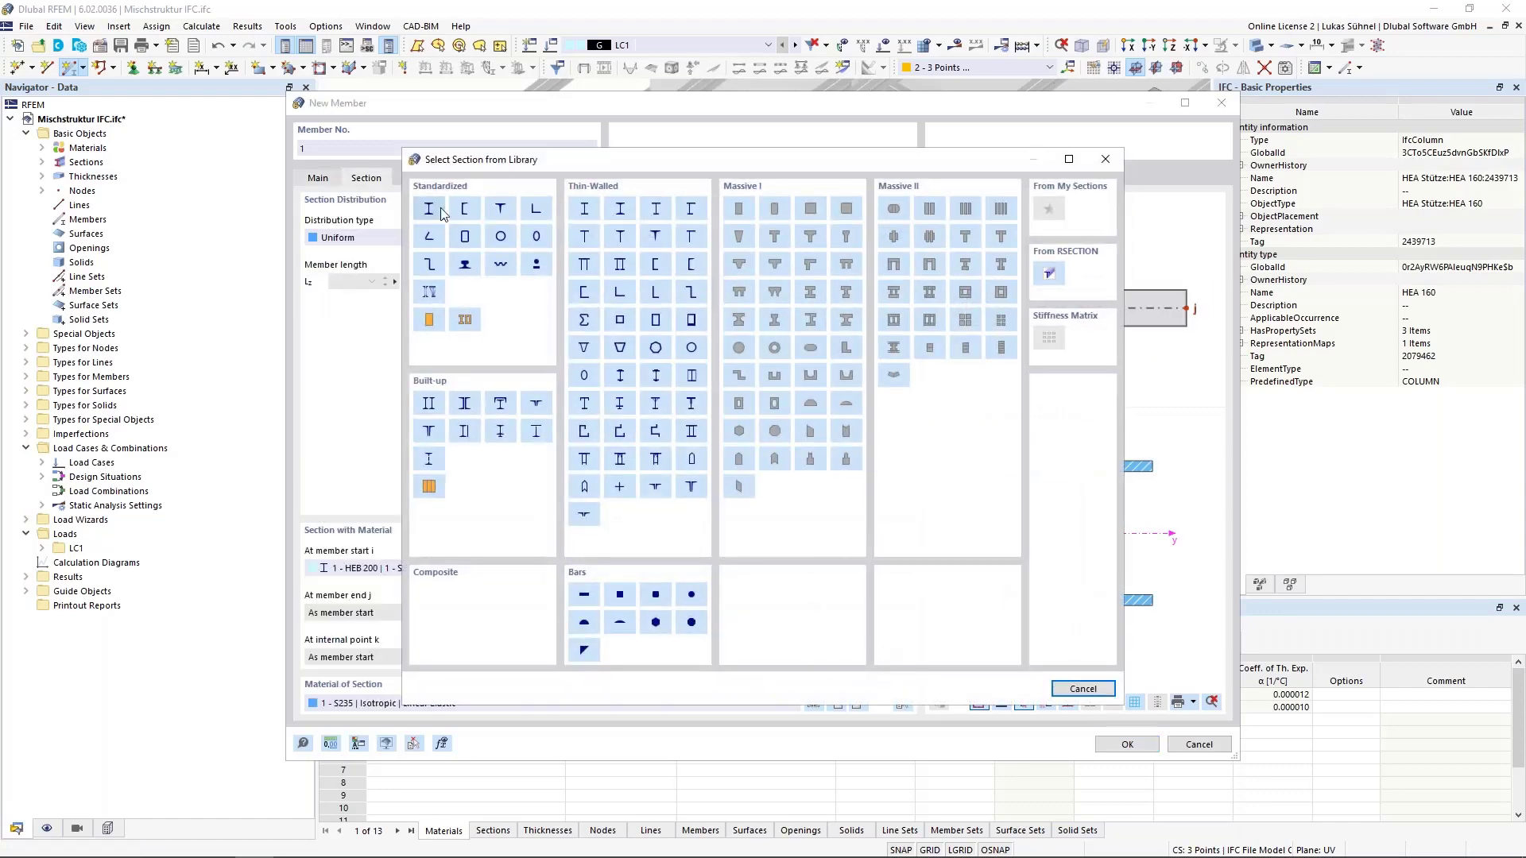
left_click(631, 410)
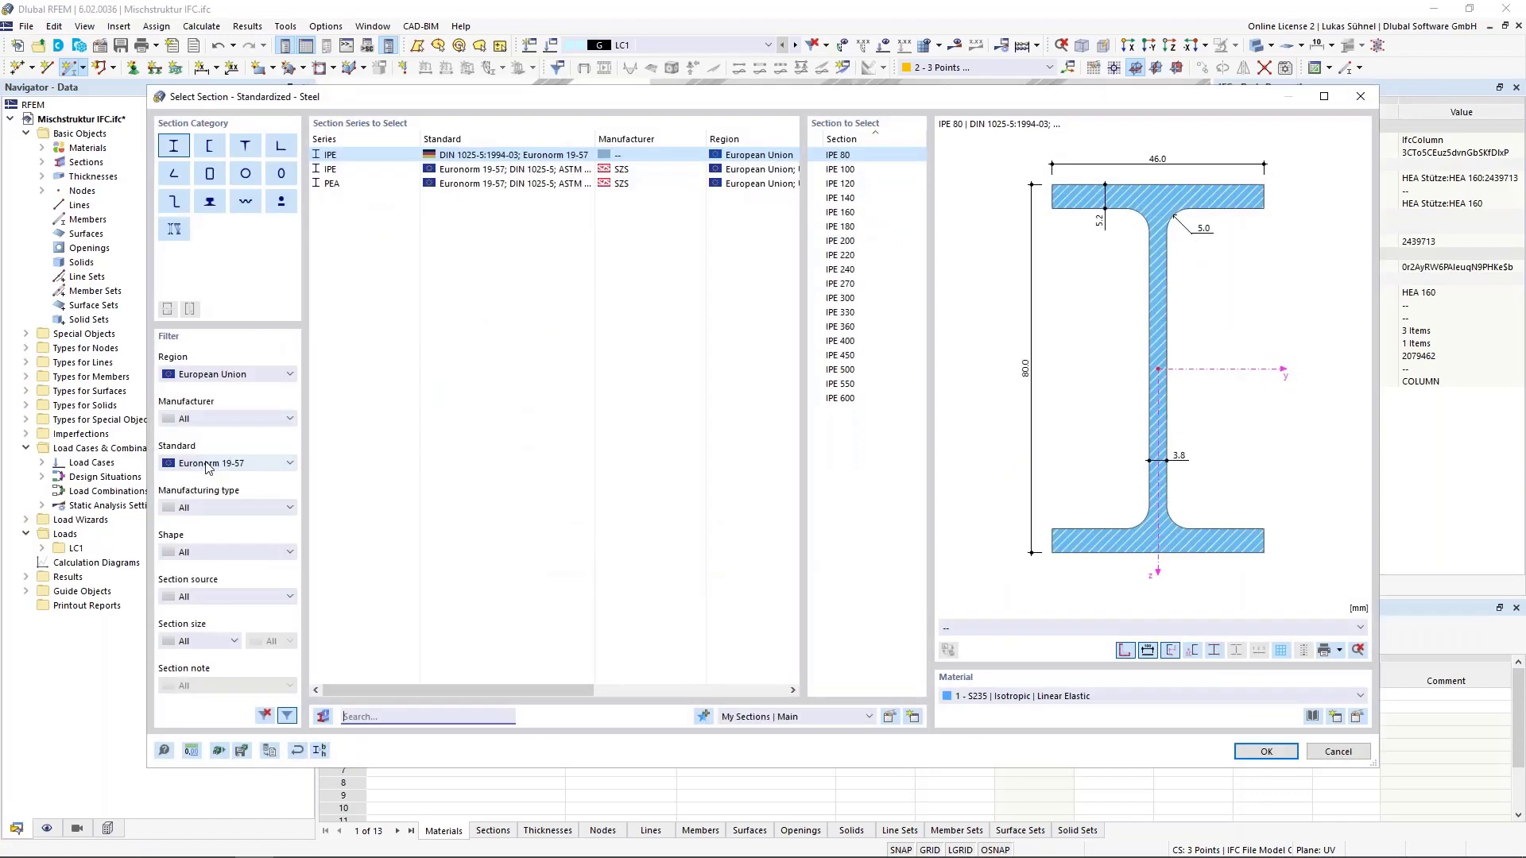
scroll(208, 463, "down", 1)
left_click(430, 169)
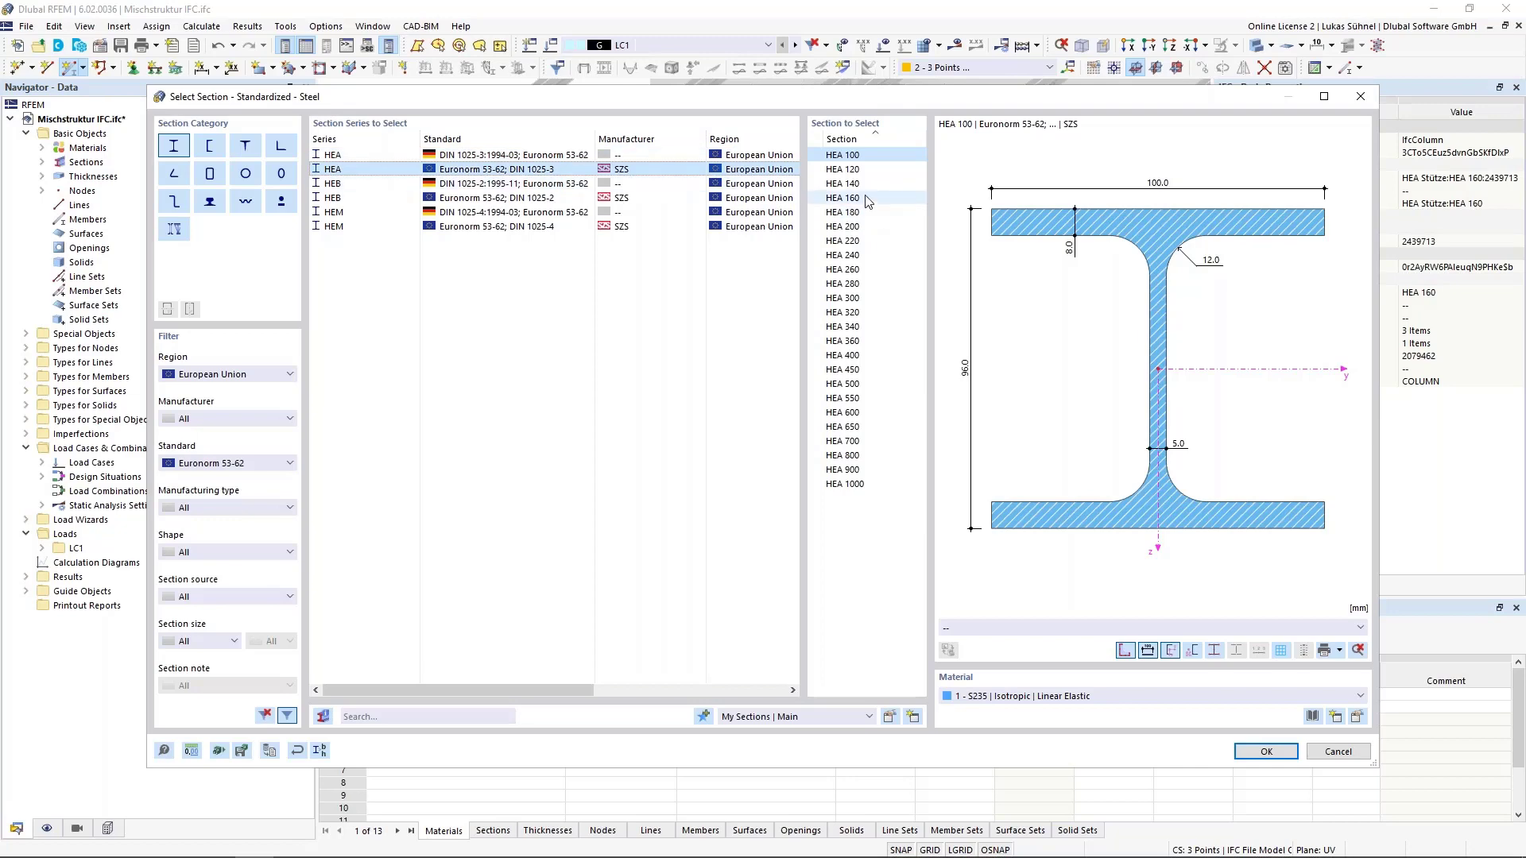
left_click(844, 198)
left_click(1266, 752)
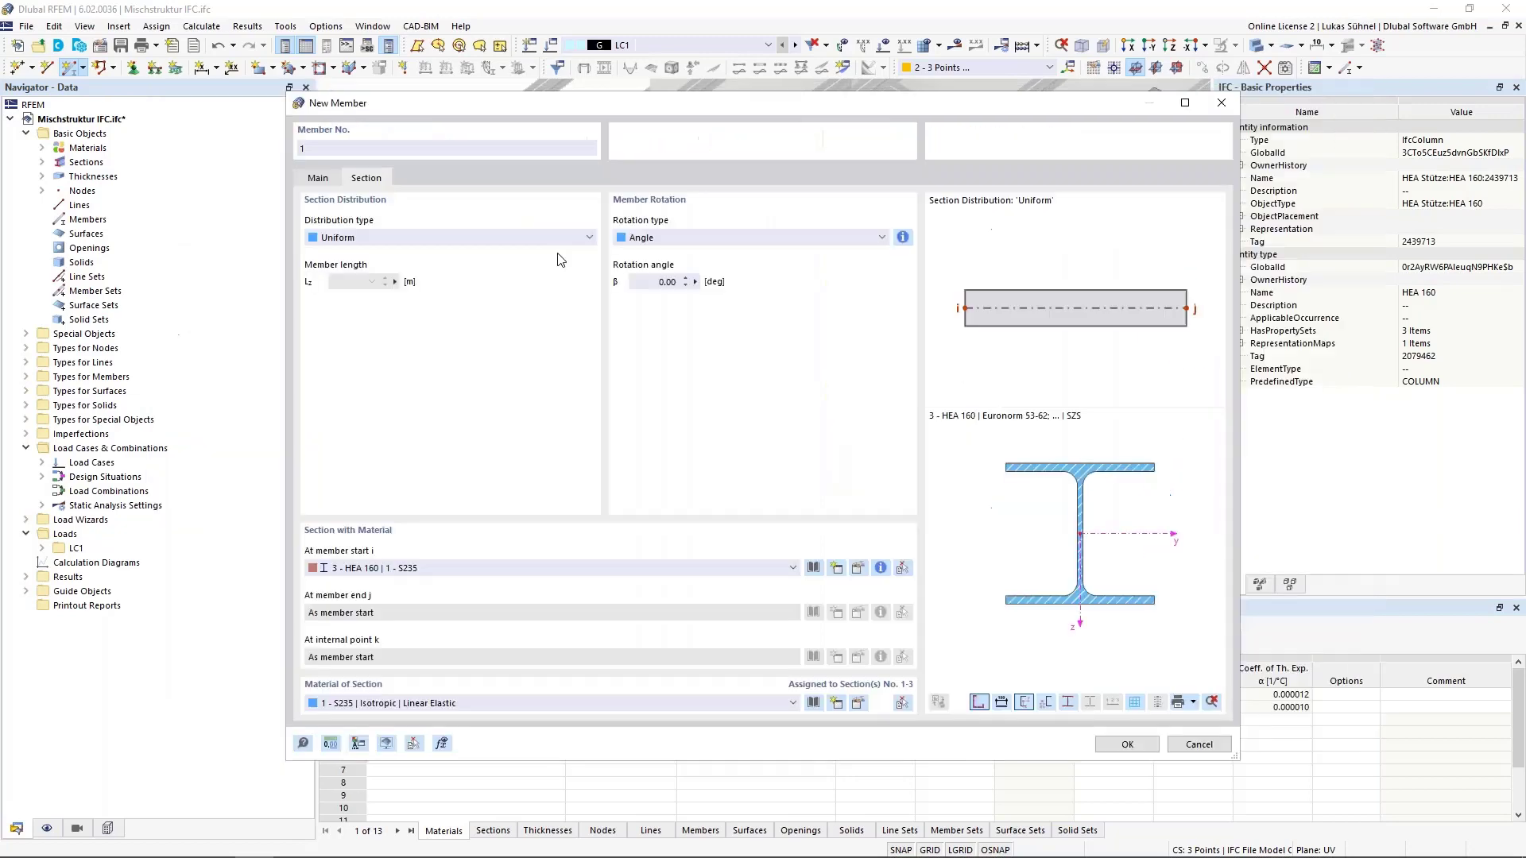
left_click(1121, 744)
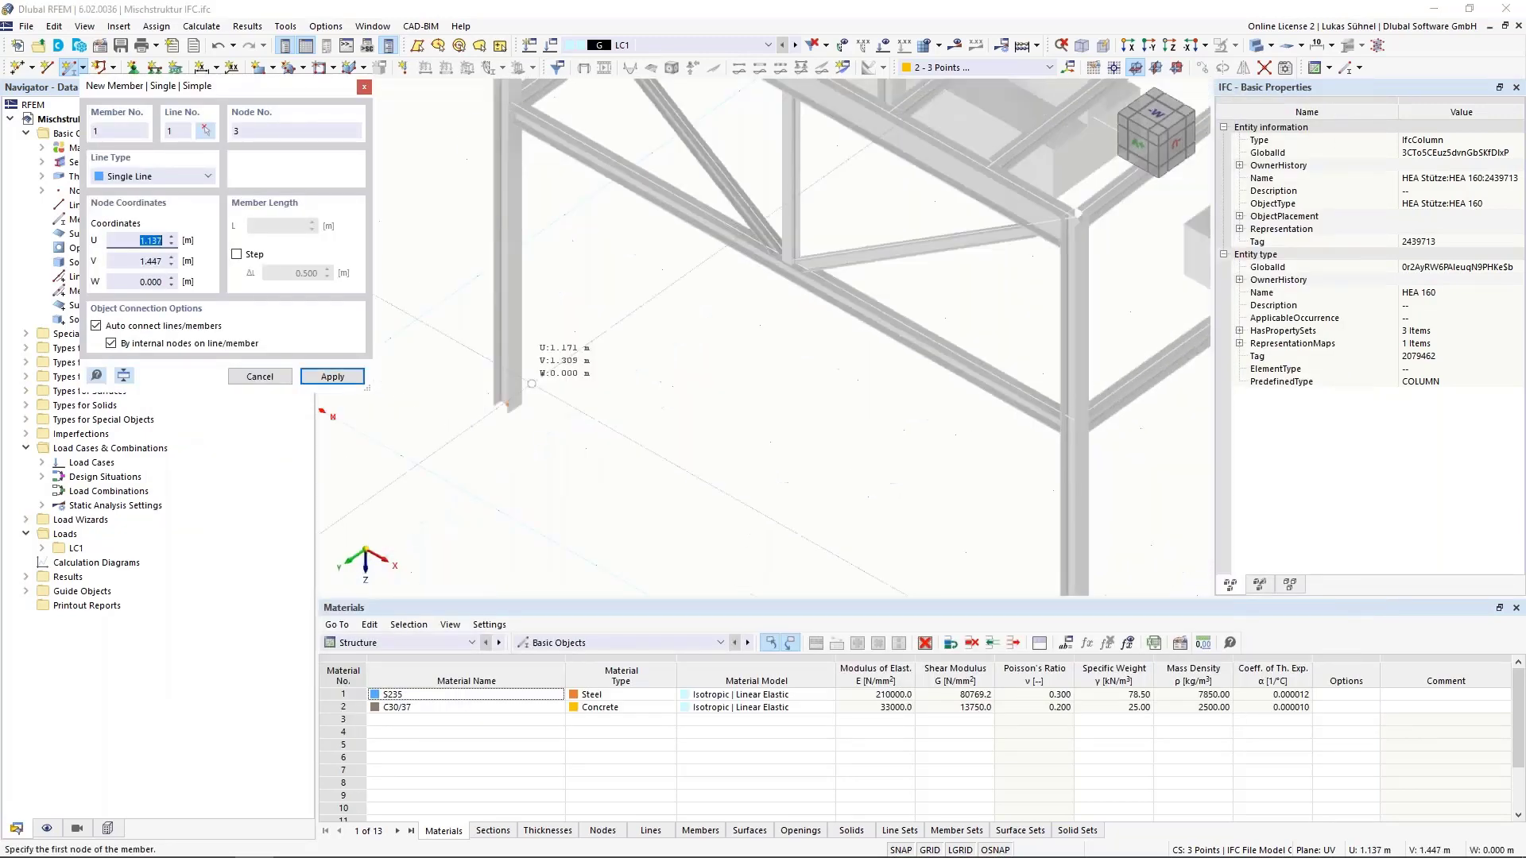
Draw the HEA 160 member from the node at the corner column's foot to the node at its head and end the command
scroll(532, 384, "up", 5)
left_click(542, 516)
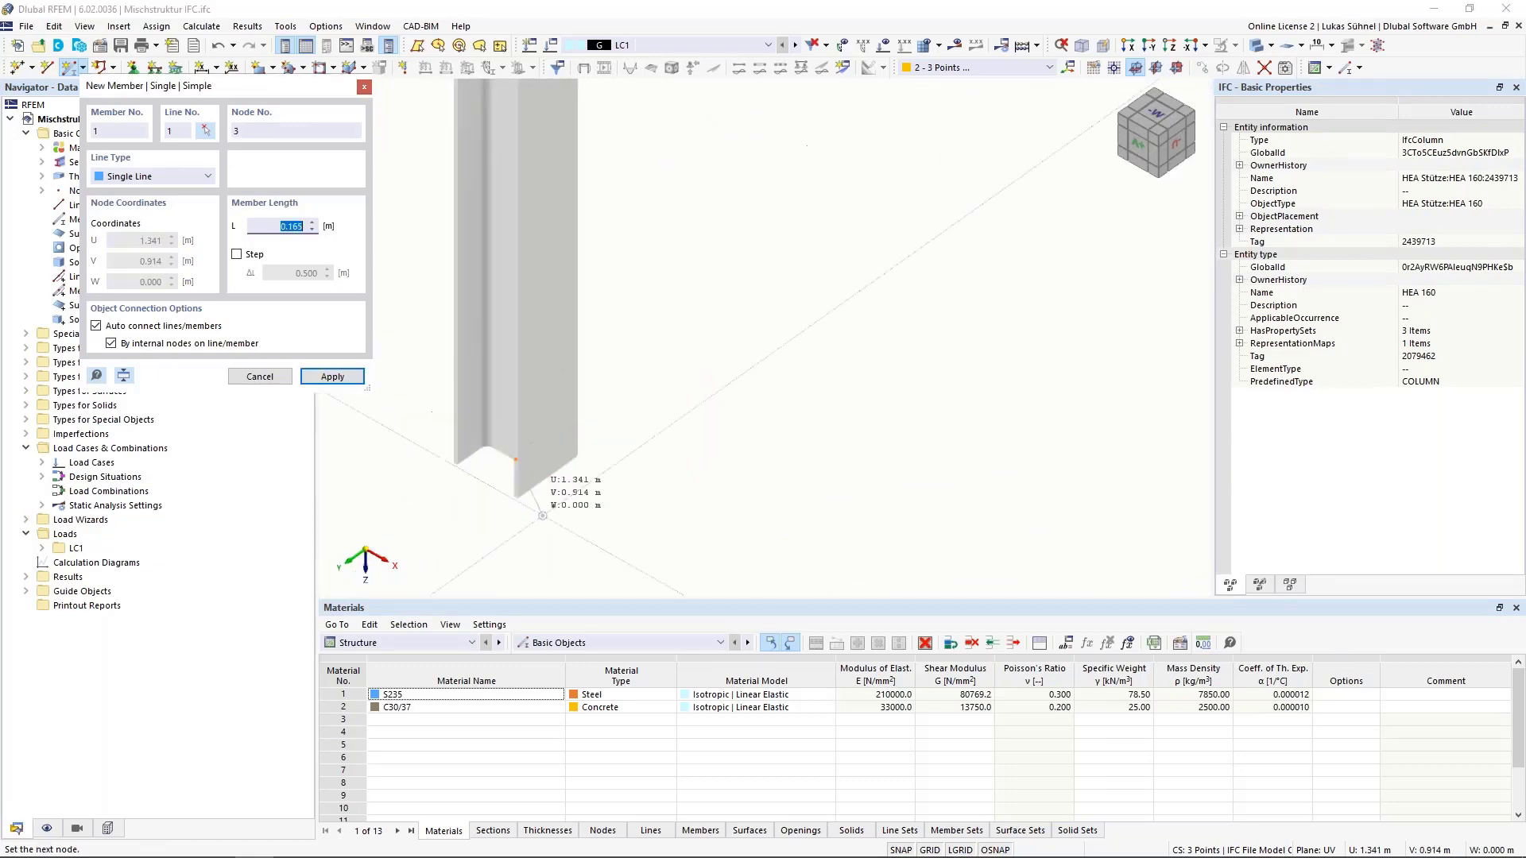
scroll(548, 509, "down", 4)
scroll(503, 294, "up", 5)
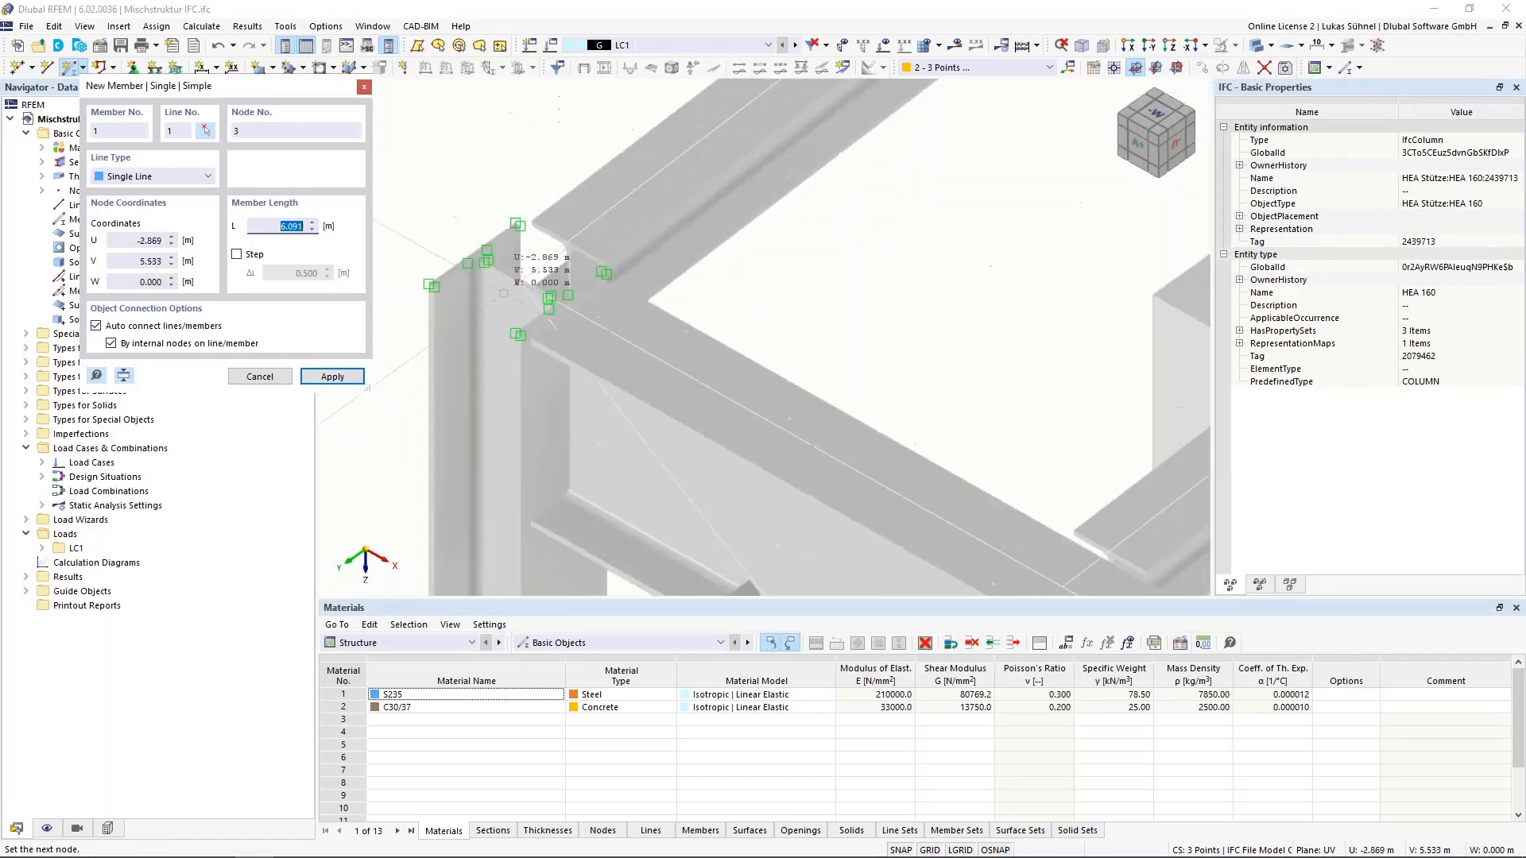
left_click(505, 288)
scroll(557, 238, "up", 3)
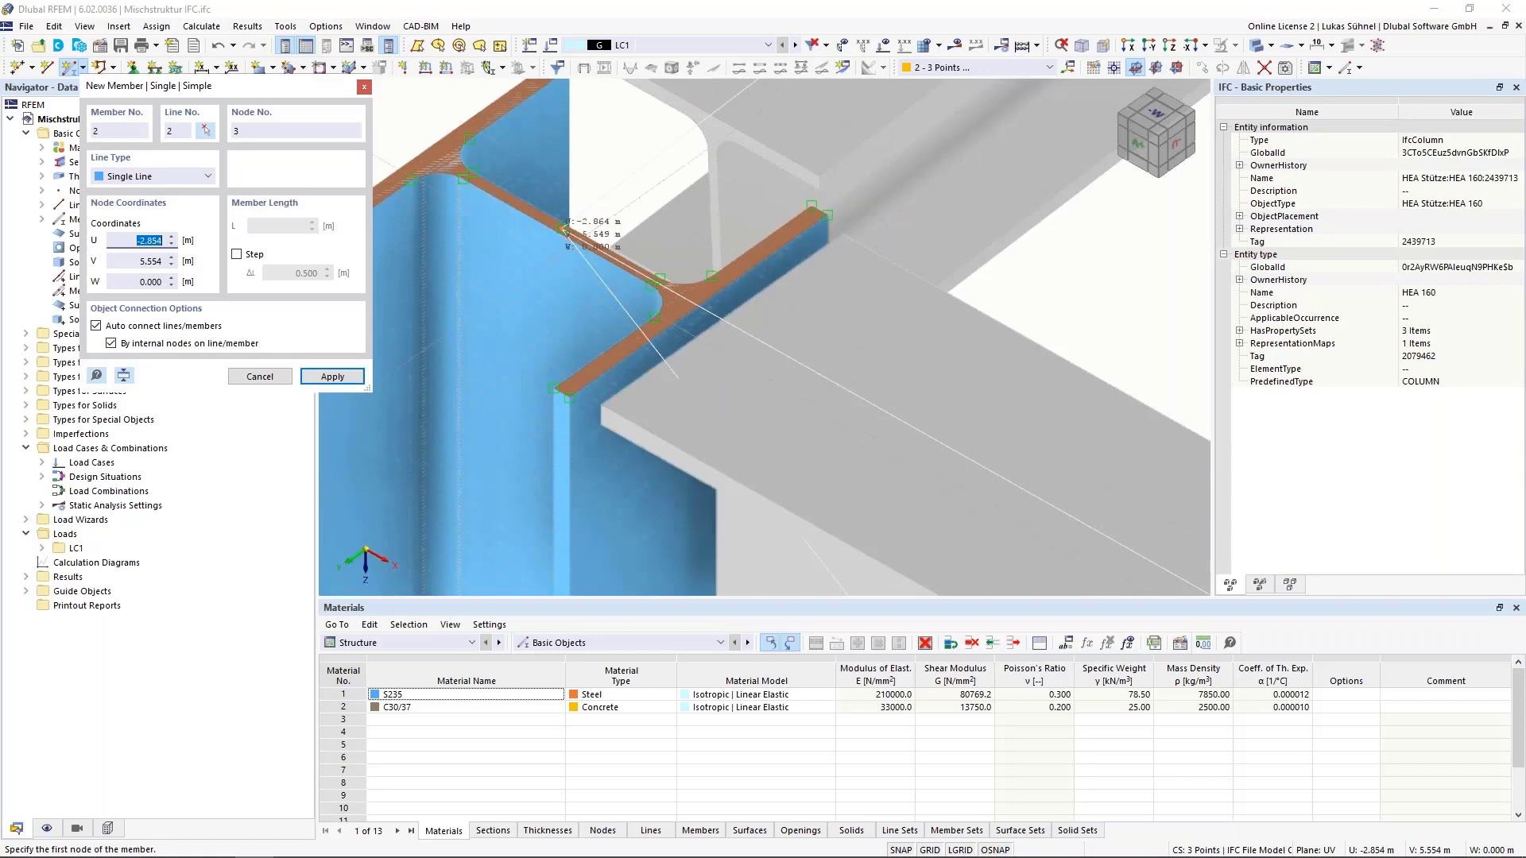
key("Escape")
Review the HEA 160 member within the whole structure and delete it together with its two nodes
scroll(554, 232, "down", 2)
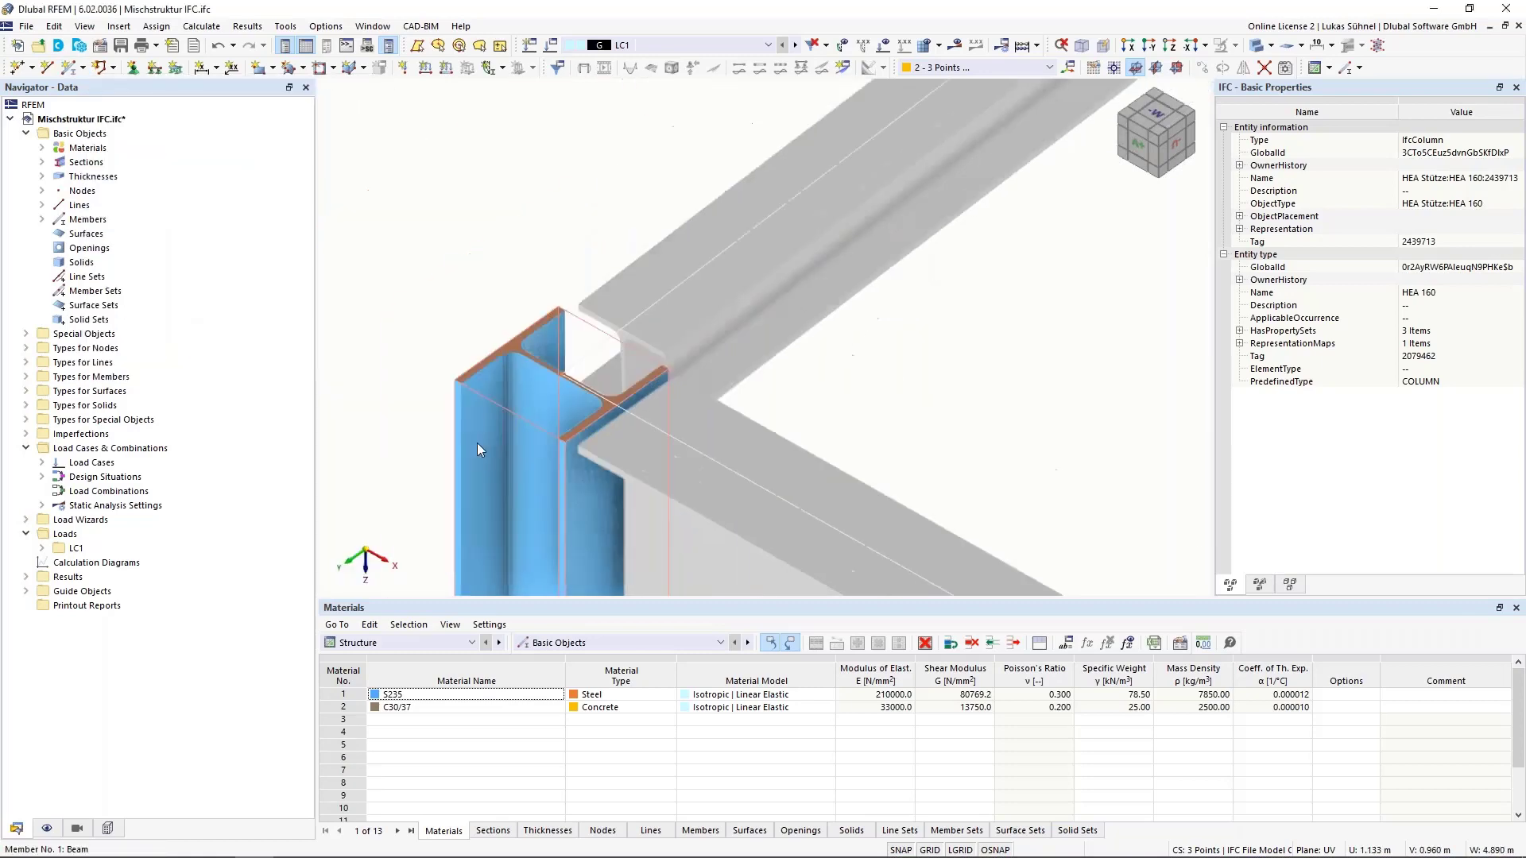
scroll(477, 450, "down", 5)
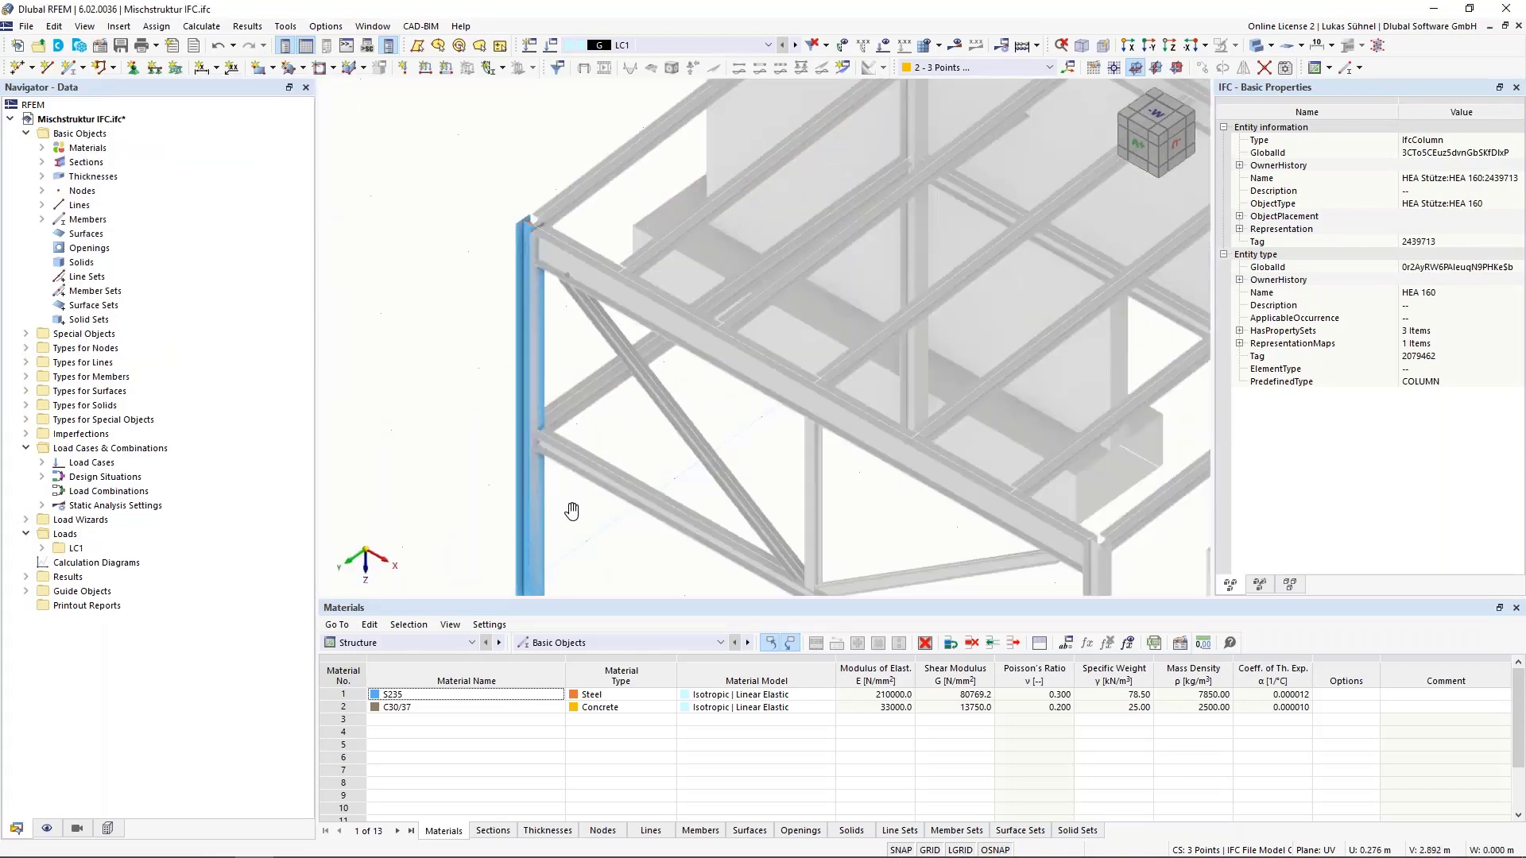
middle_click_drag(572, 511, 602, 490, "ctrl")
scroll(602, 489, "down", 3)
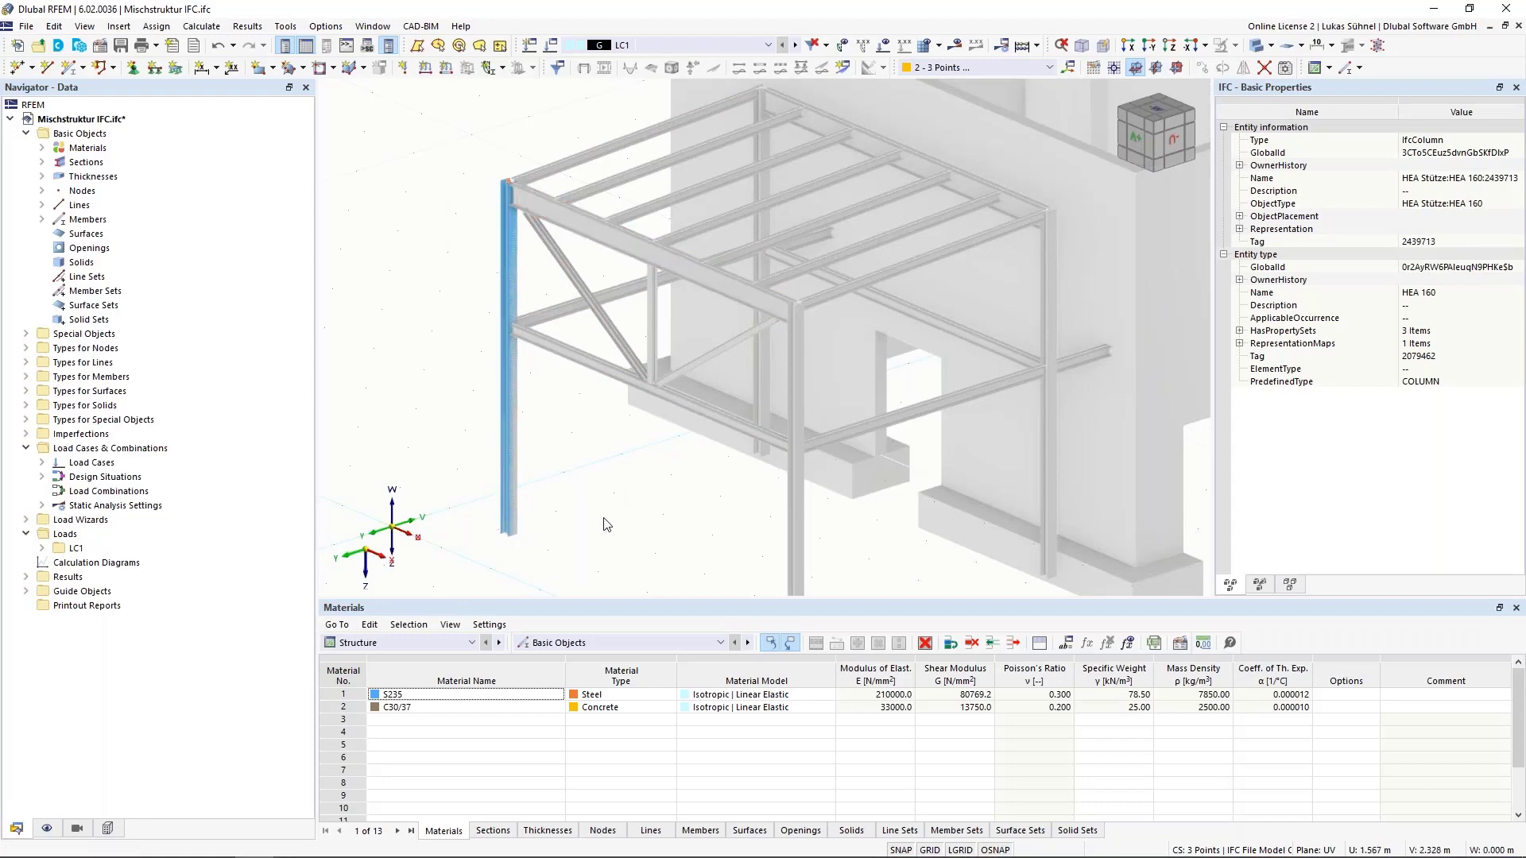
scroll(606, 524, "down", 4)
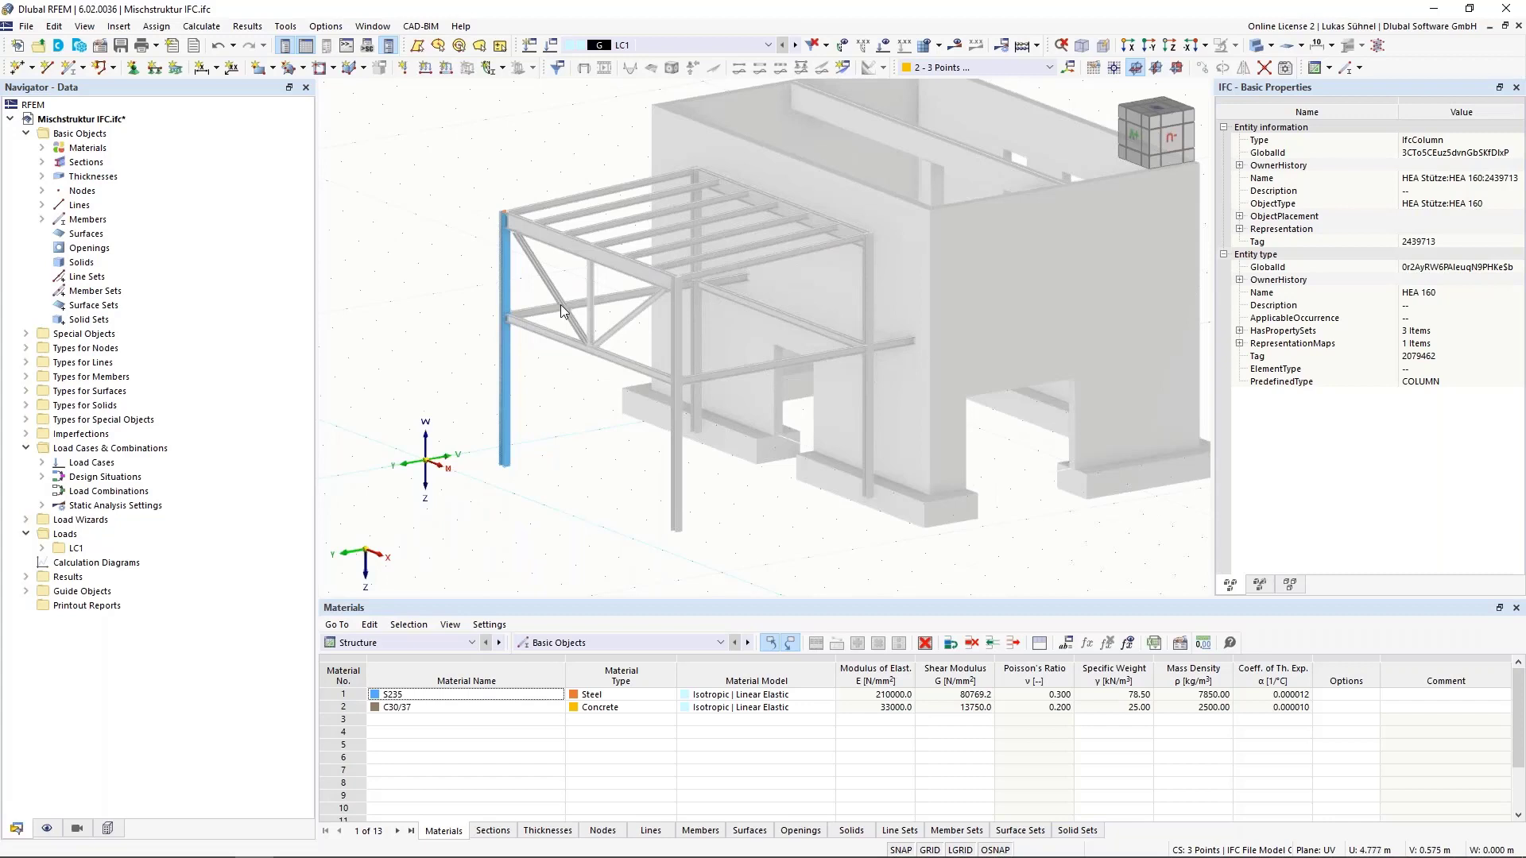
left_click(538, 513)
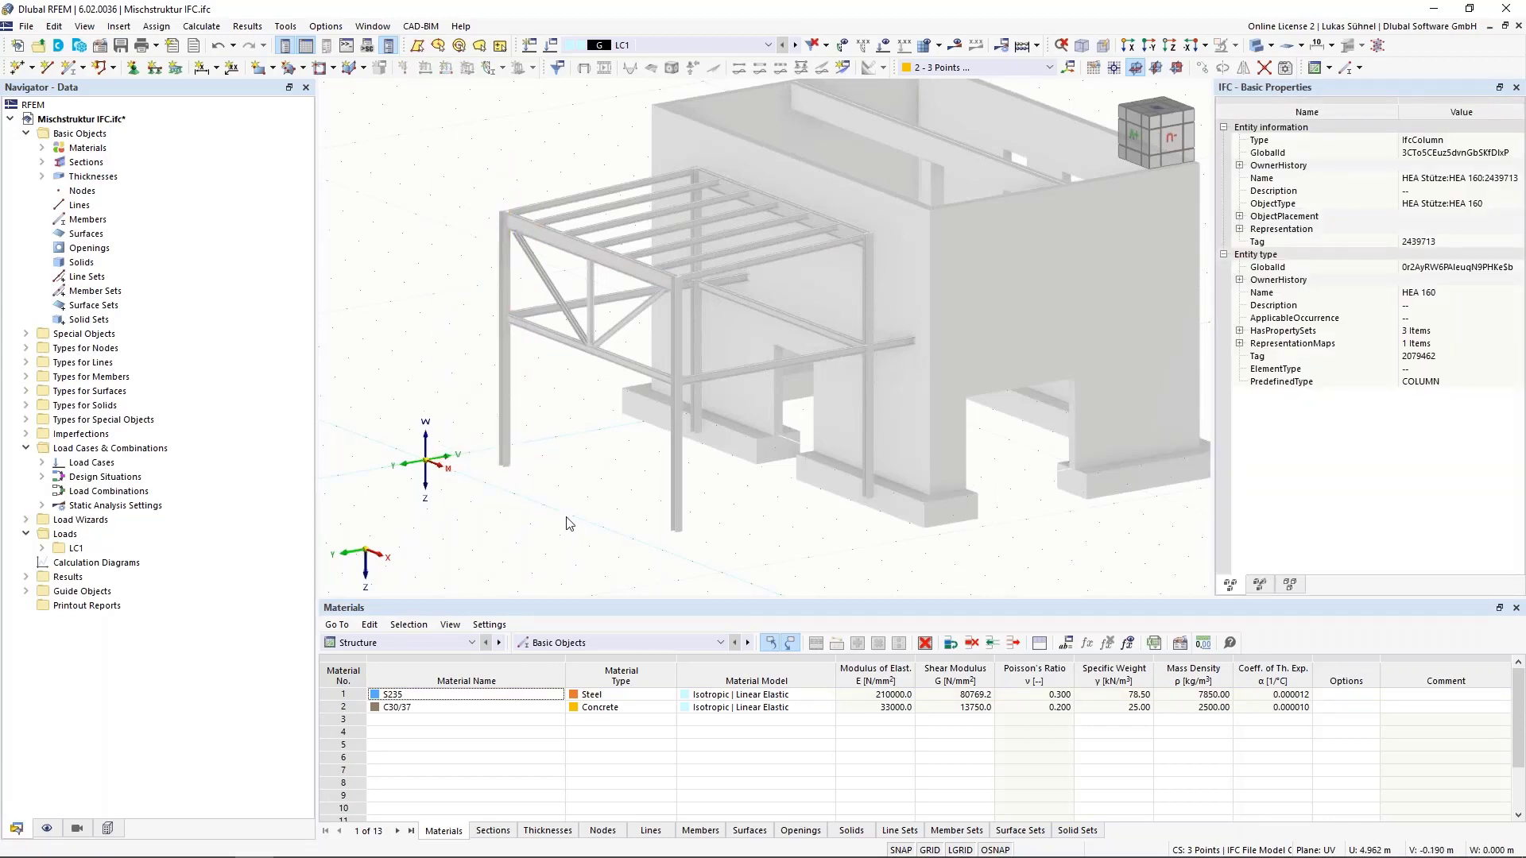
Select the HEA 120 beam at the canopy's upper side edge, review its conversion options and clear the selection
middle_click_drag(566, 523, 625, 289, "ctrl")
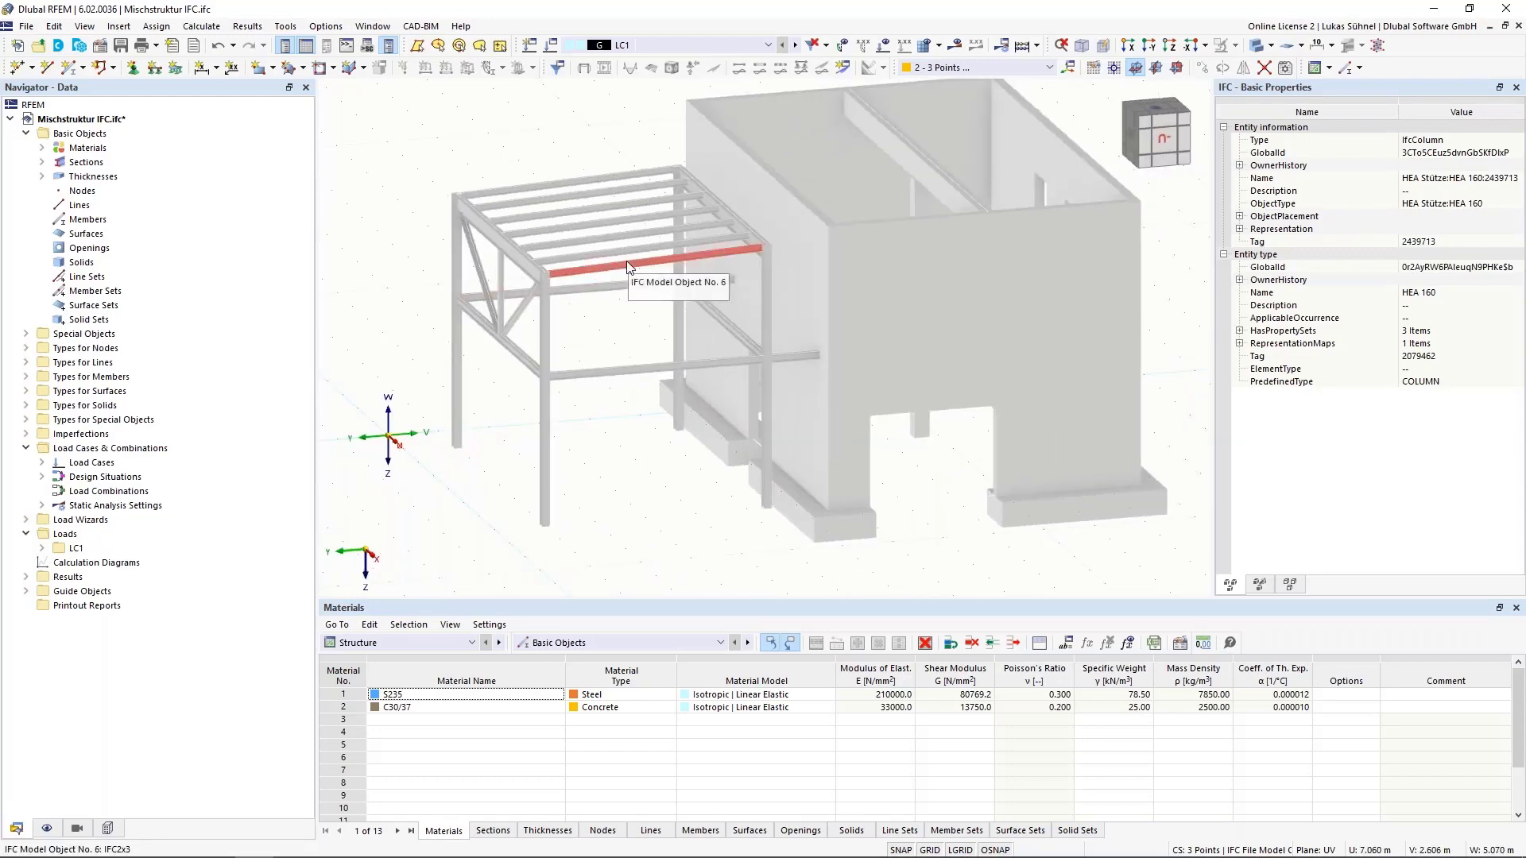
right_click(628, 268)
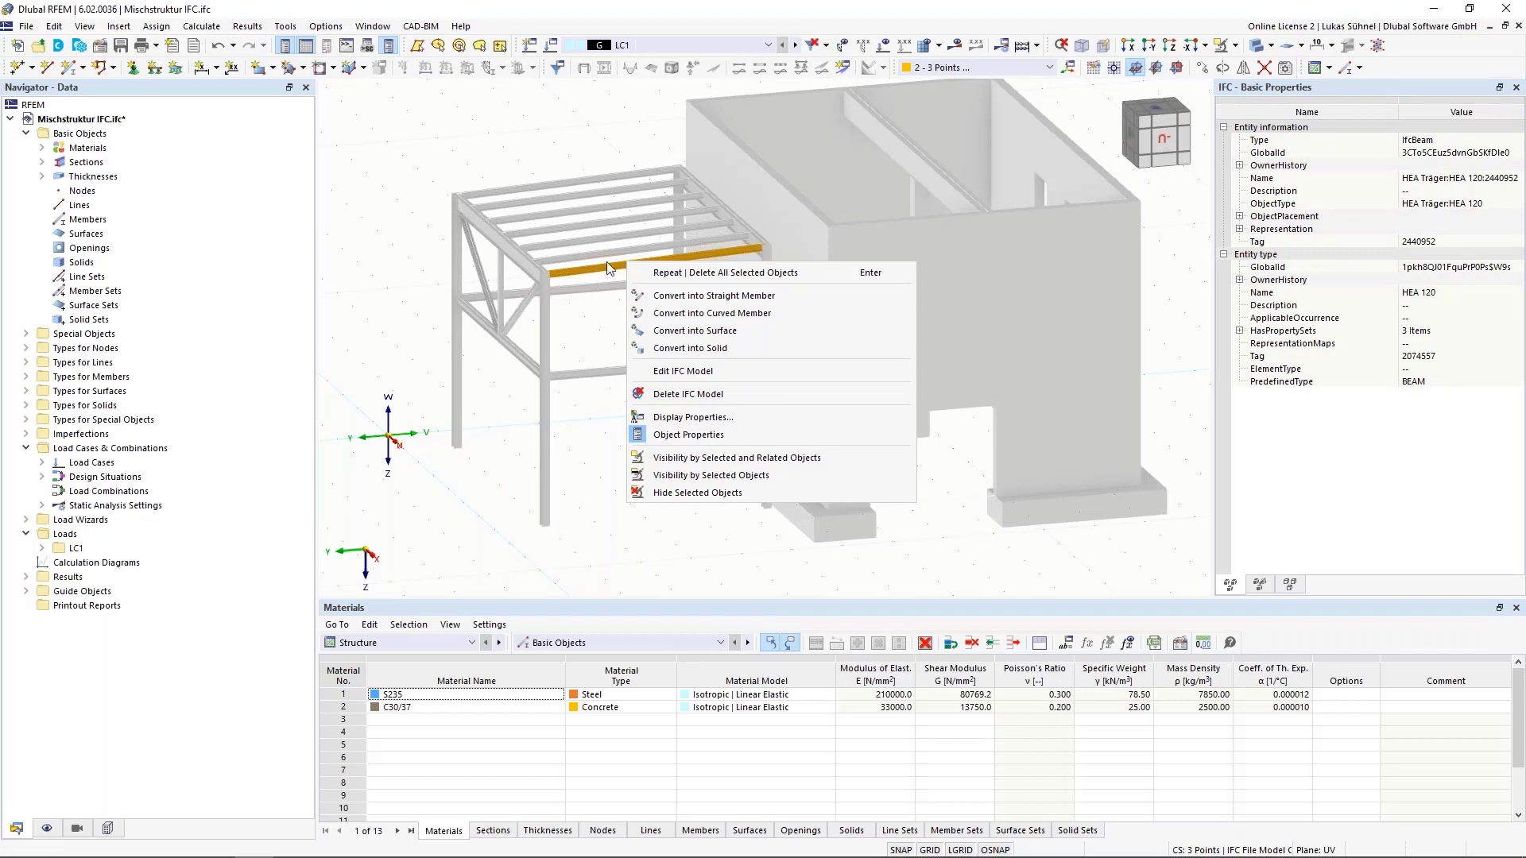
left_click(683, 347)
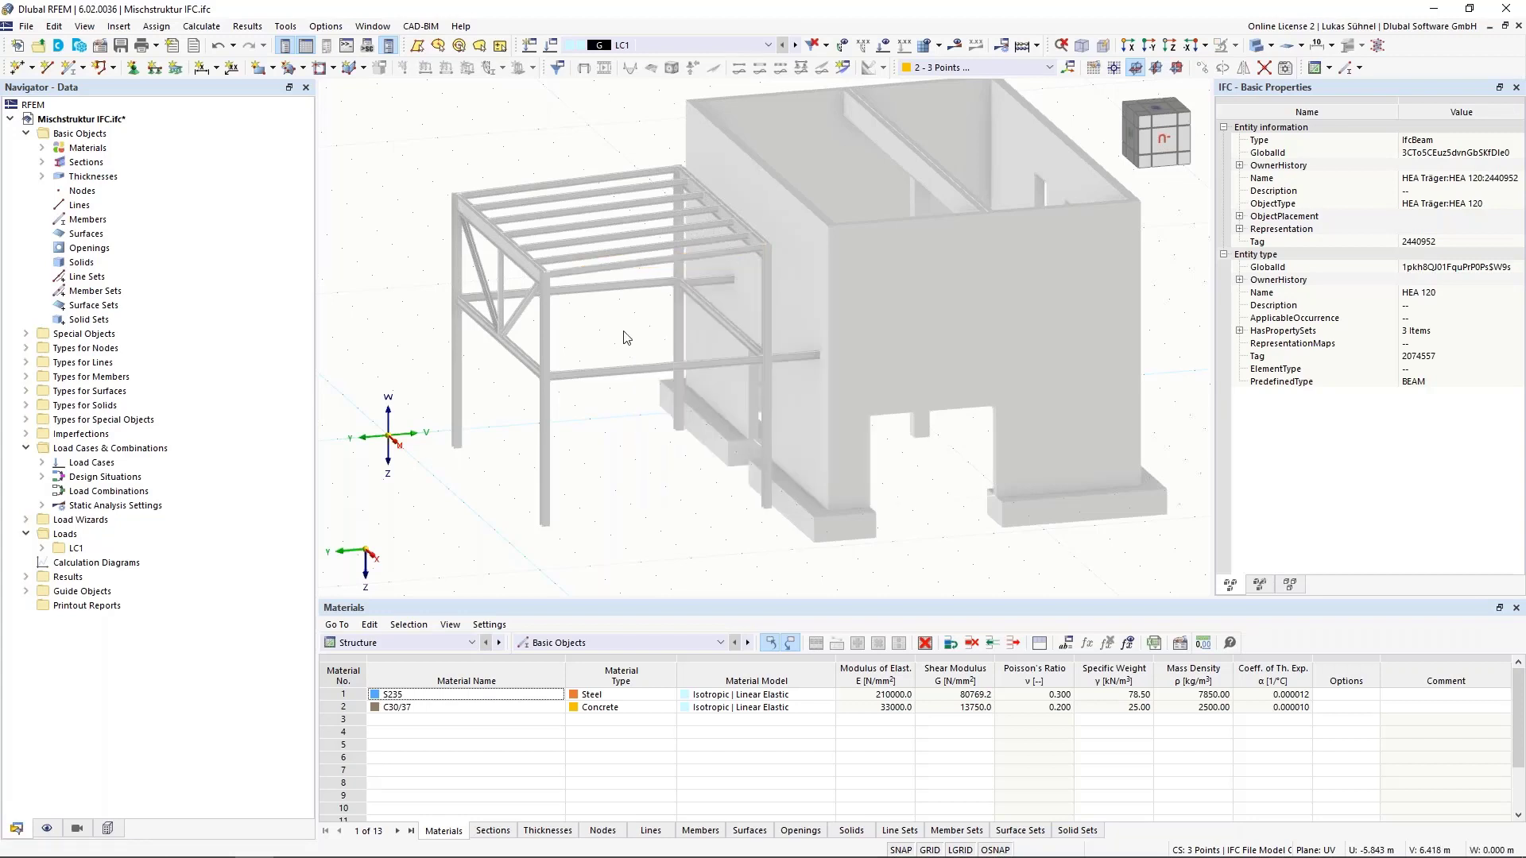
Open the CAD-BIM conversion tables and review the external materials and external sections listed for the IFC model
middle_click_drag(626, 338, 590, 370)
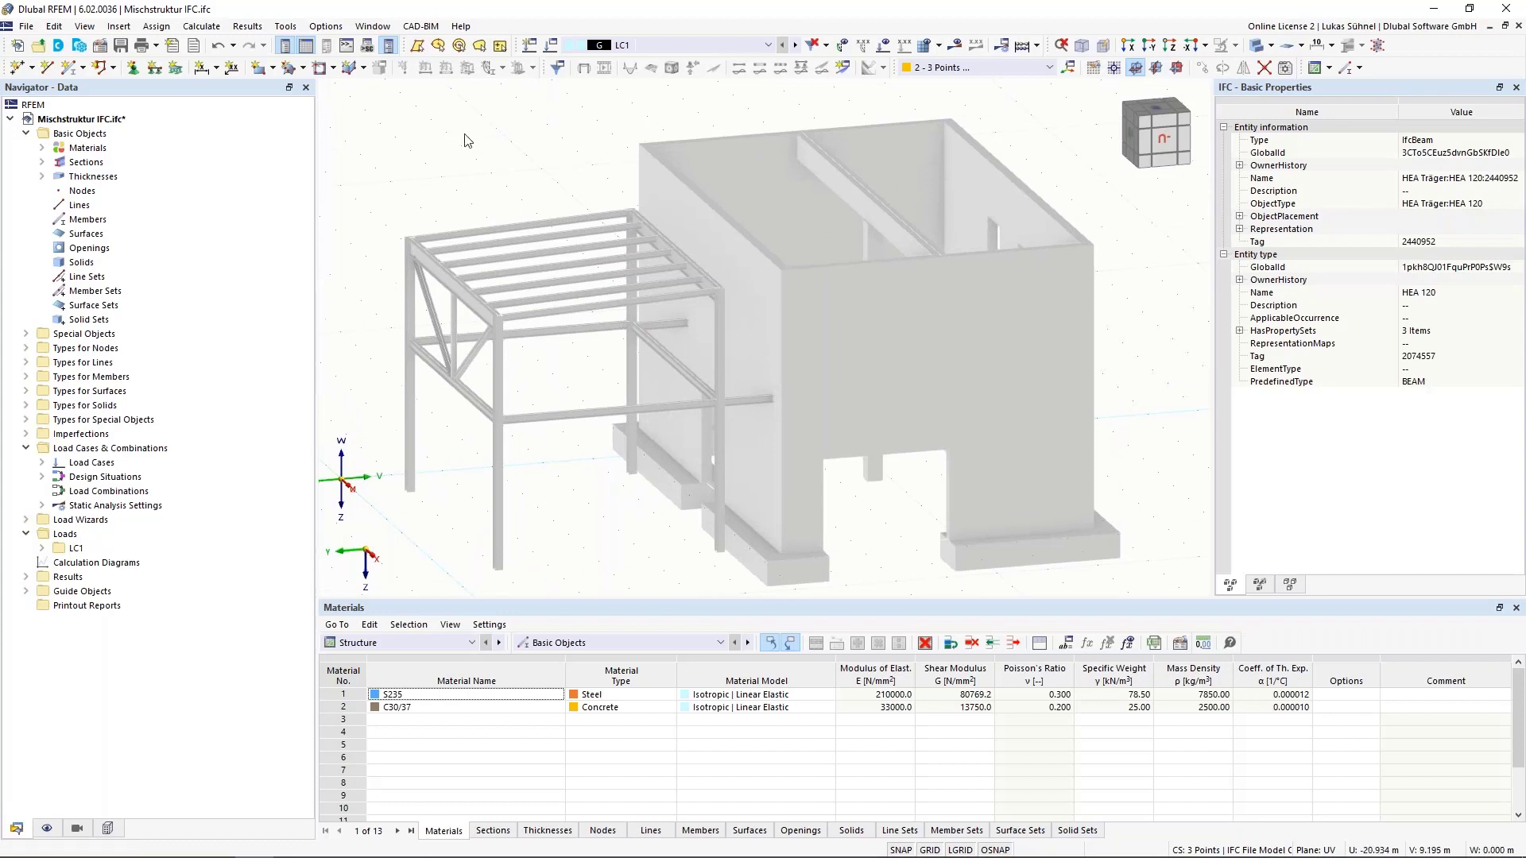
left_click(427, 32)
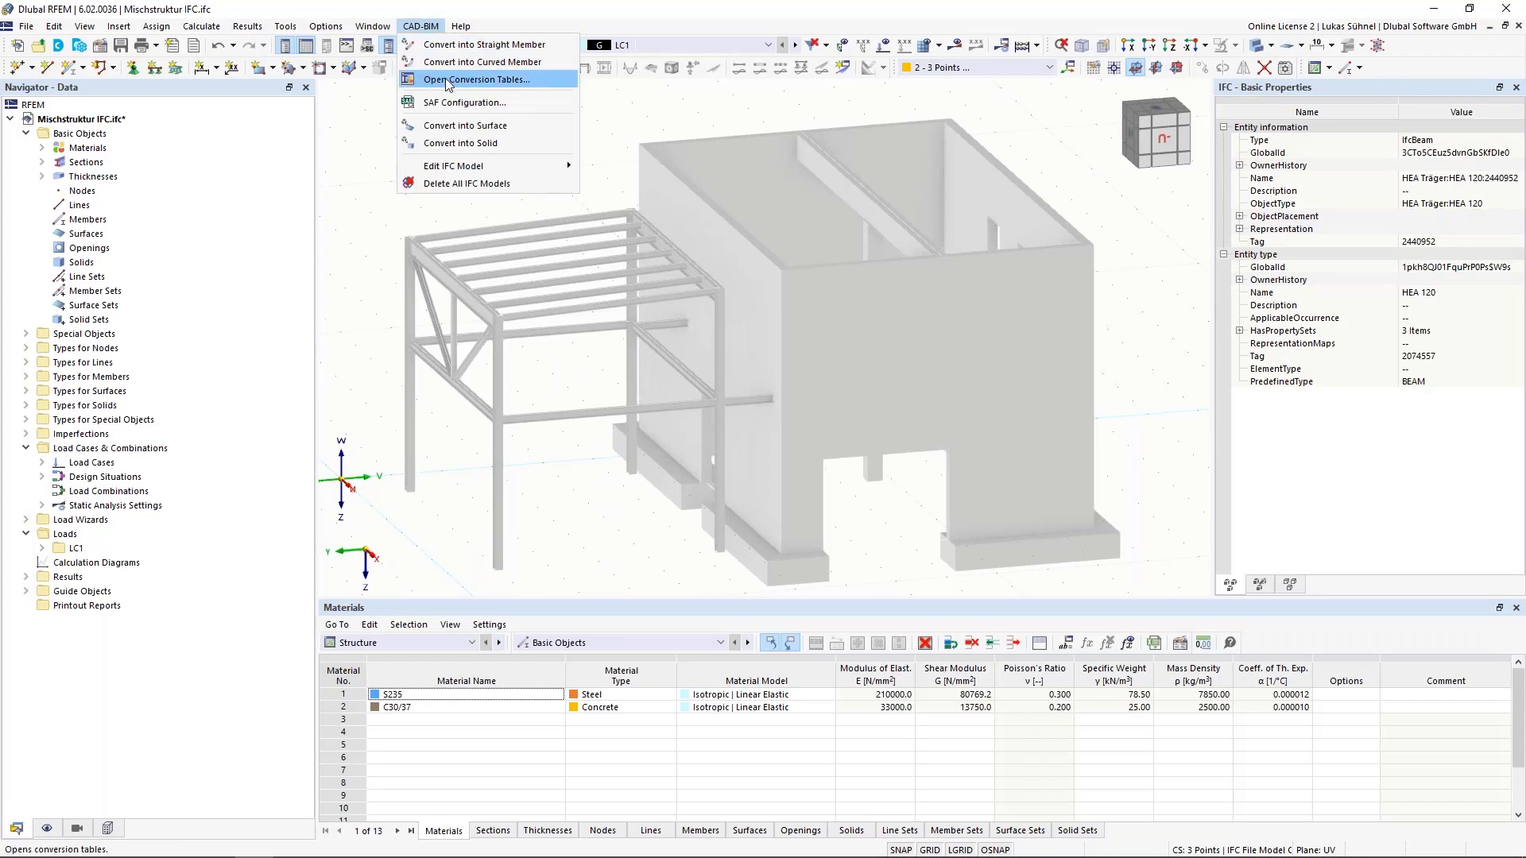
left_click(470, 81)
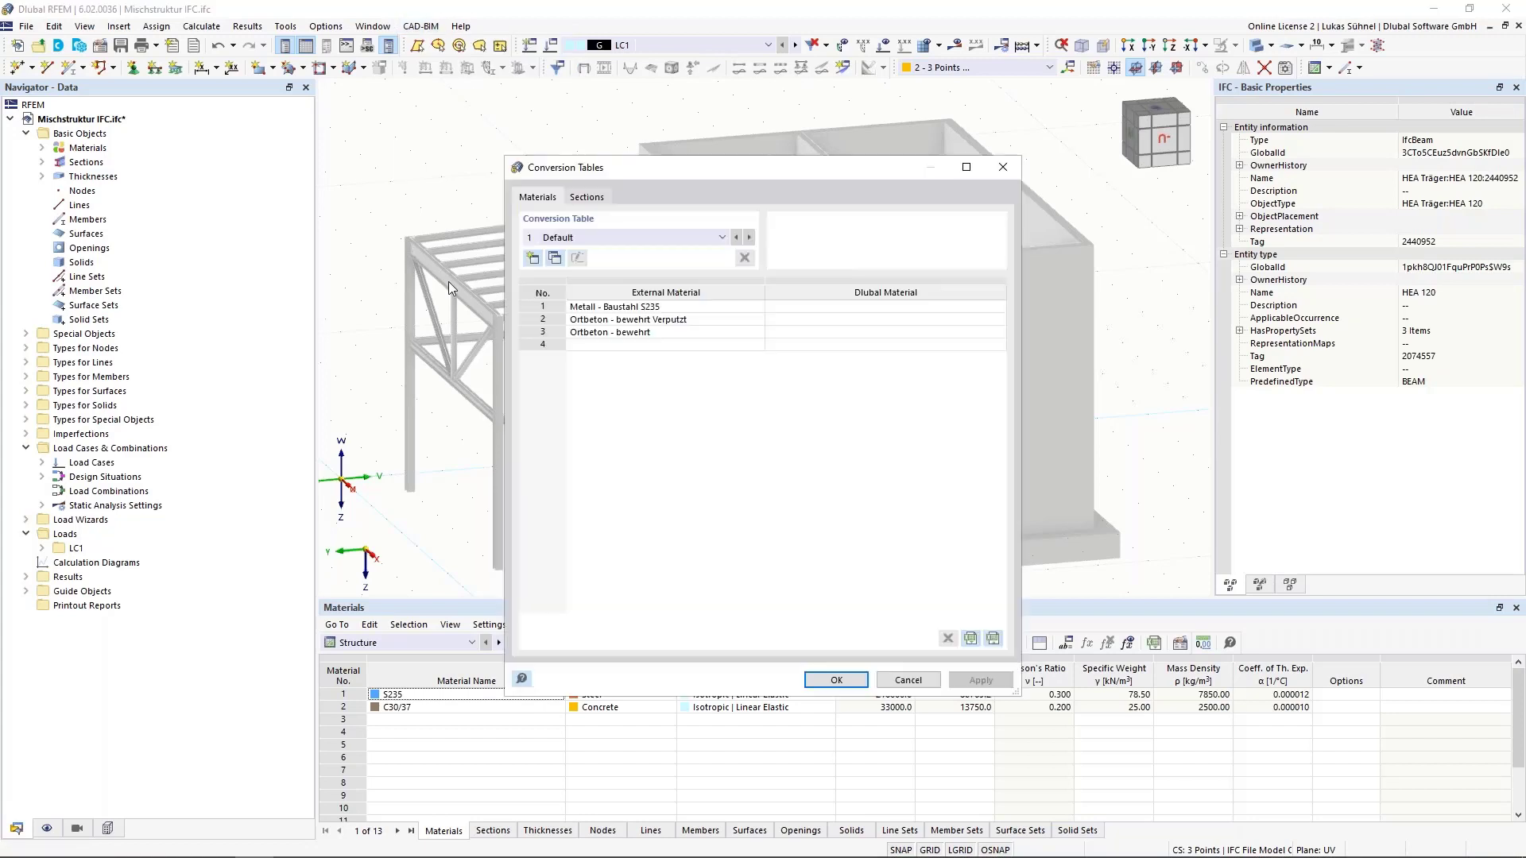
left_click_drag(702, 162, 890, 116)
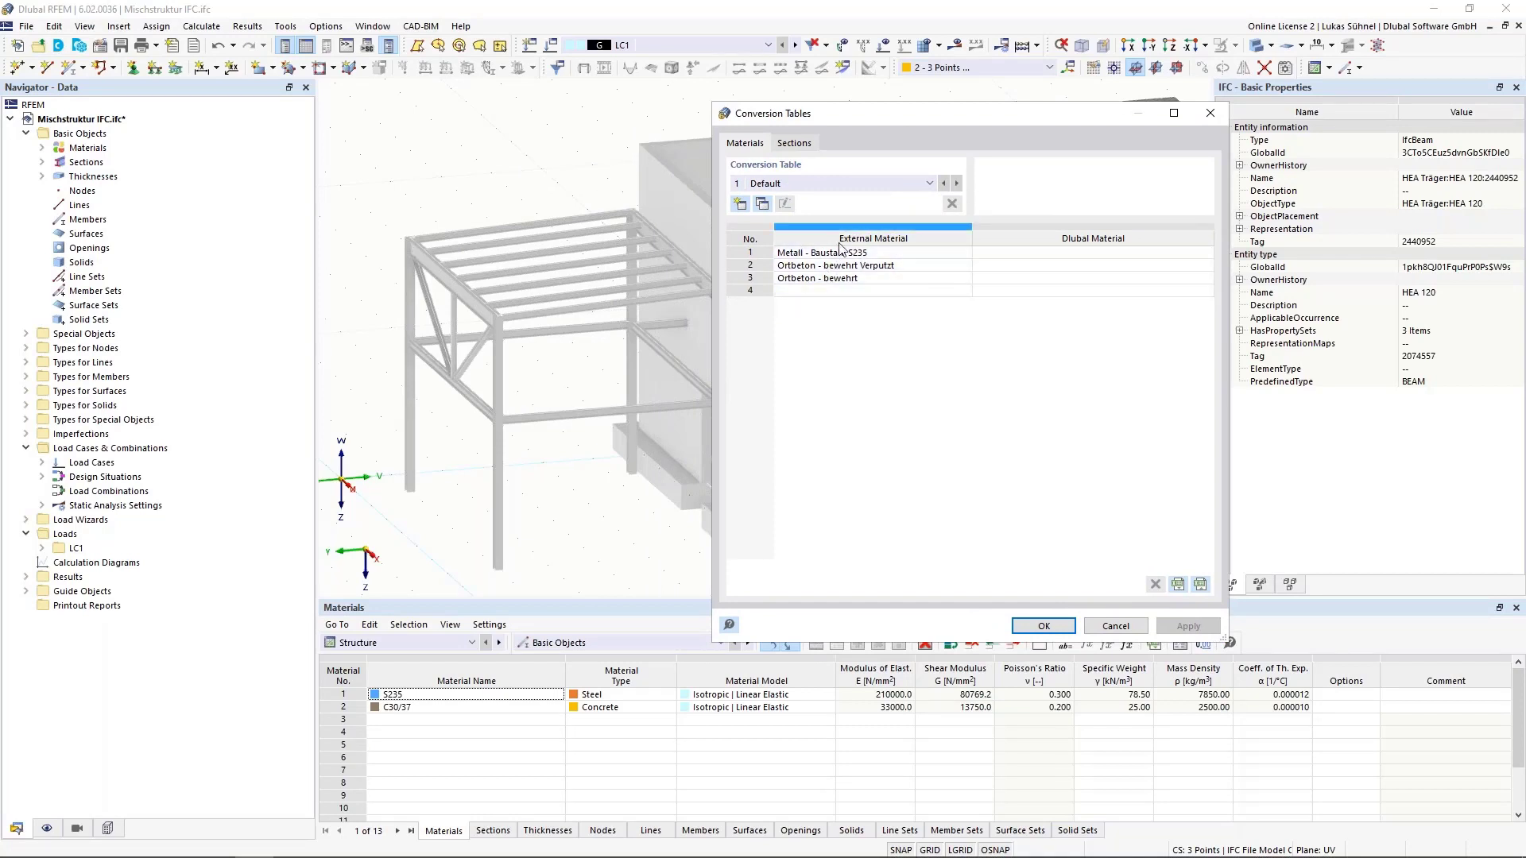
left_click(779, 144)
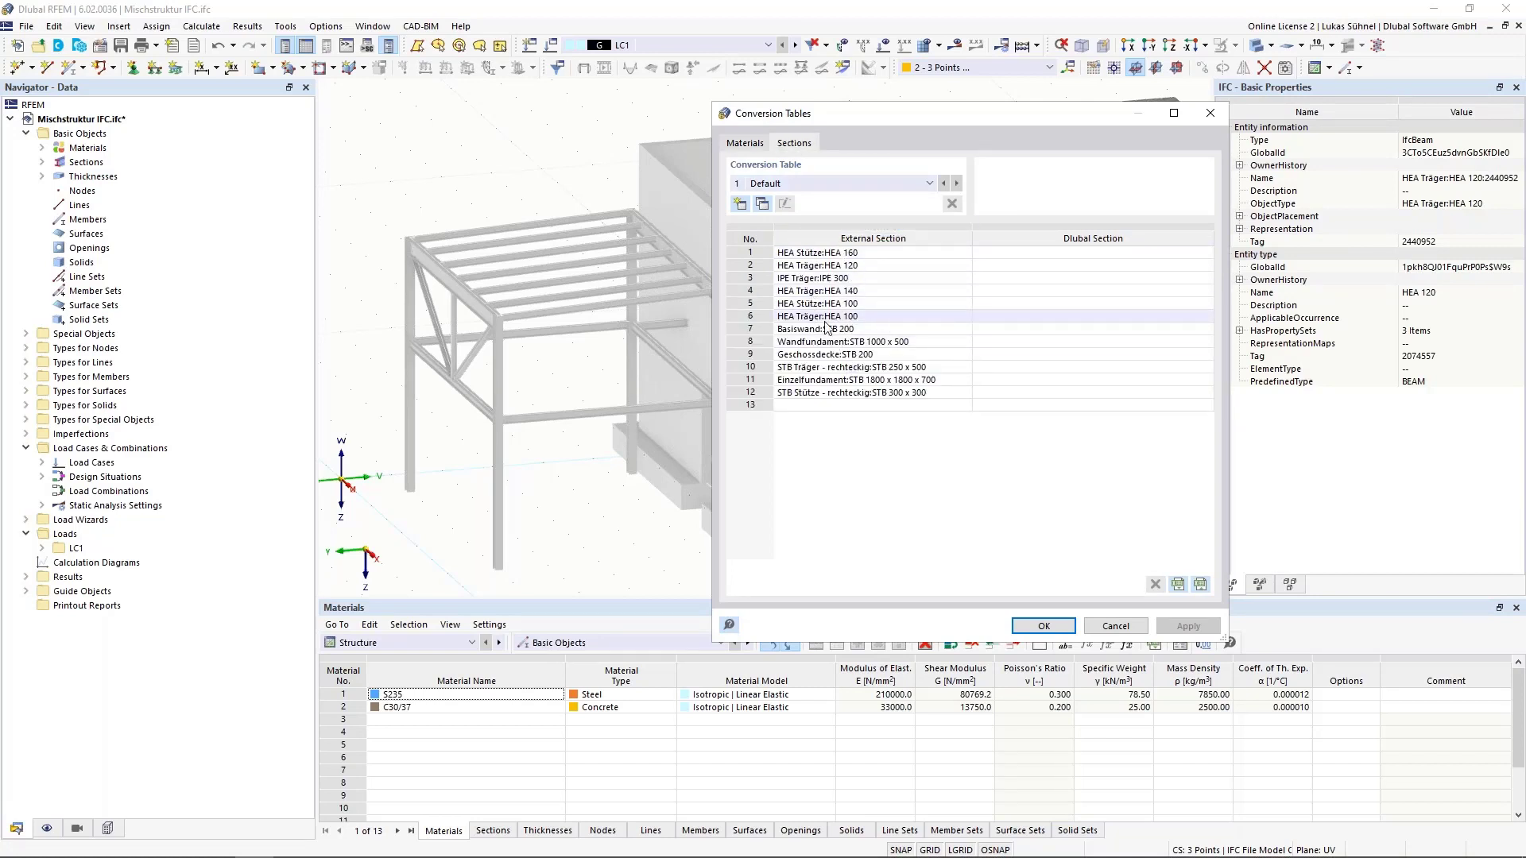
left_click(755, 145)
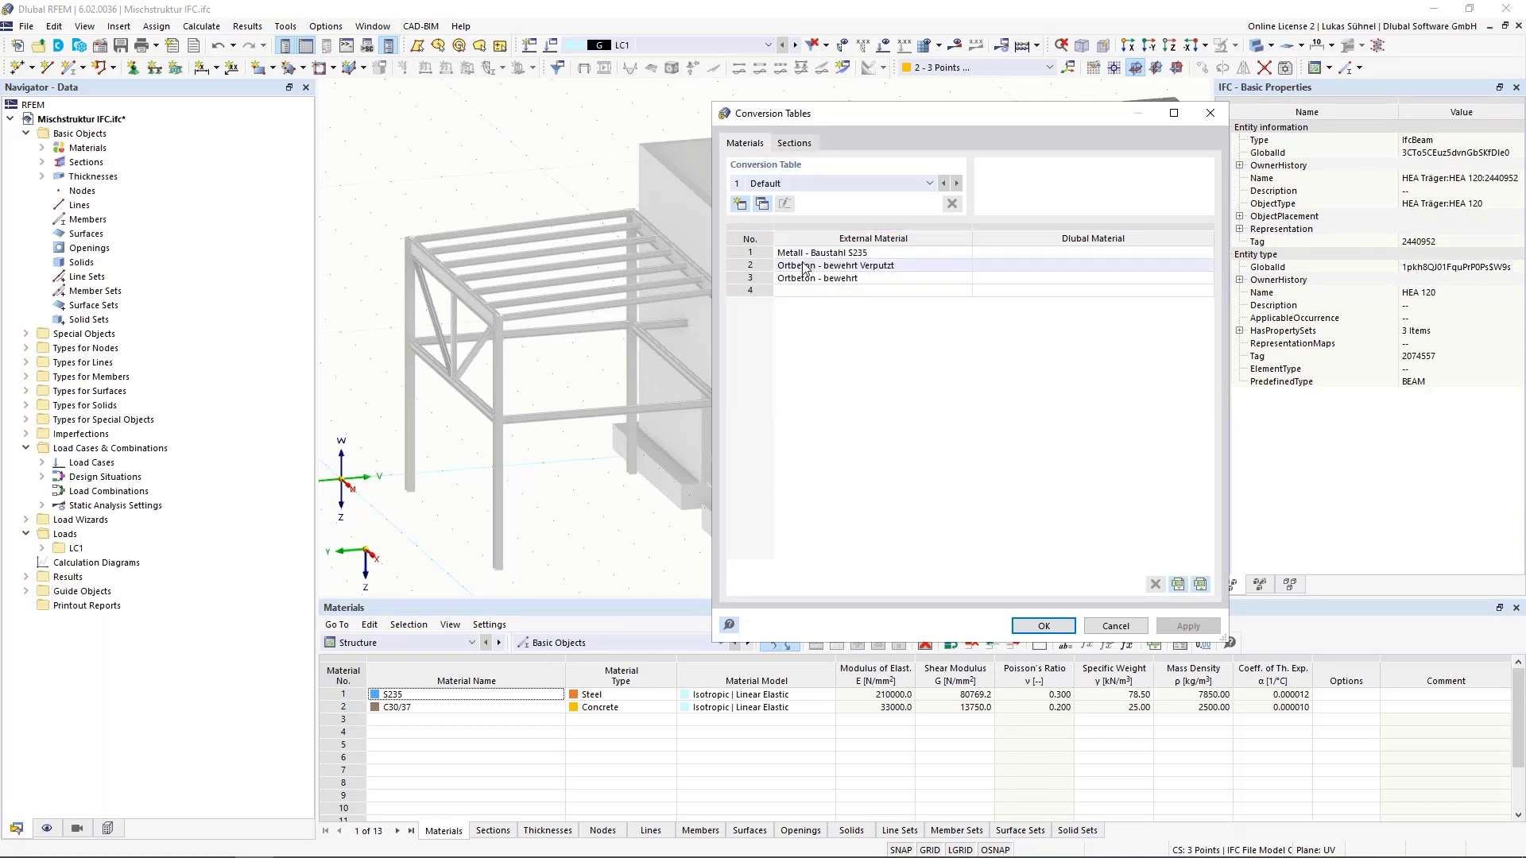
left_click_drag(831, 117, 744, 128)
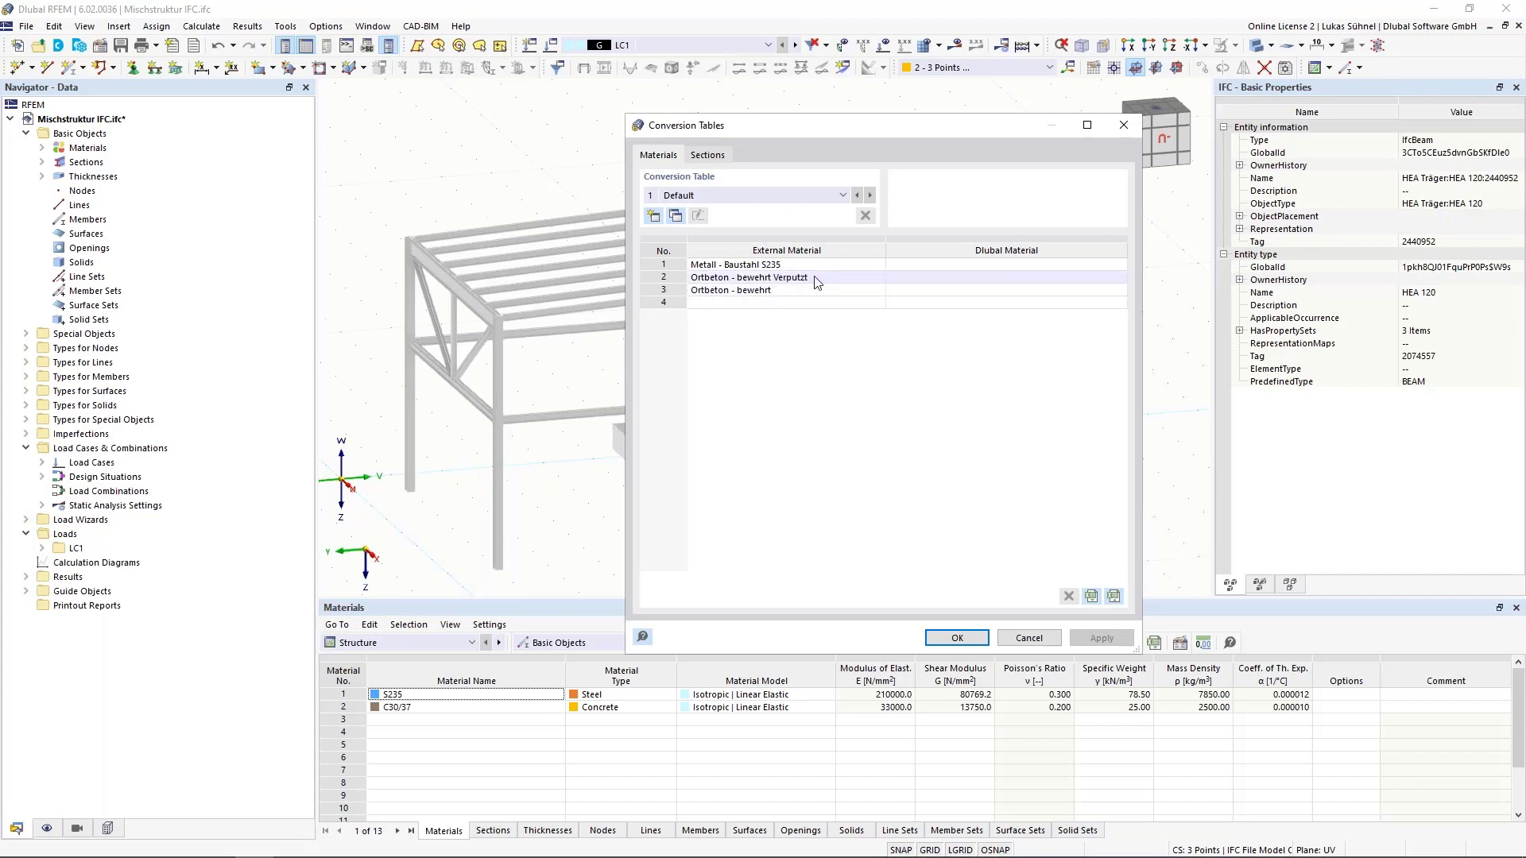
left_click_drag(824, 135, 871, 116)
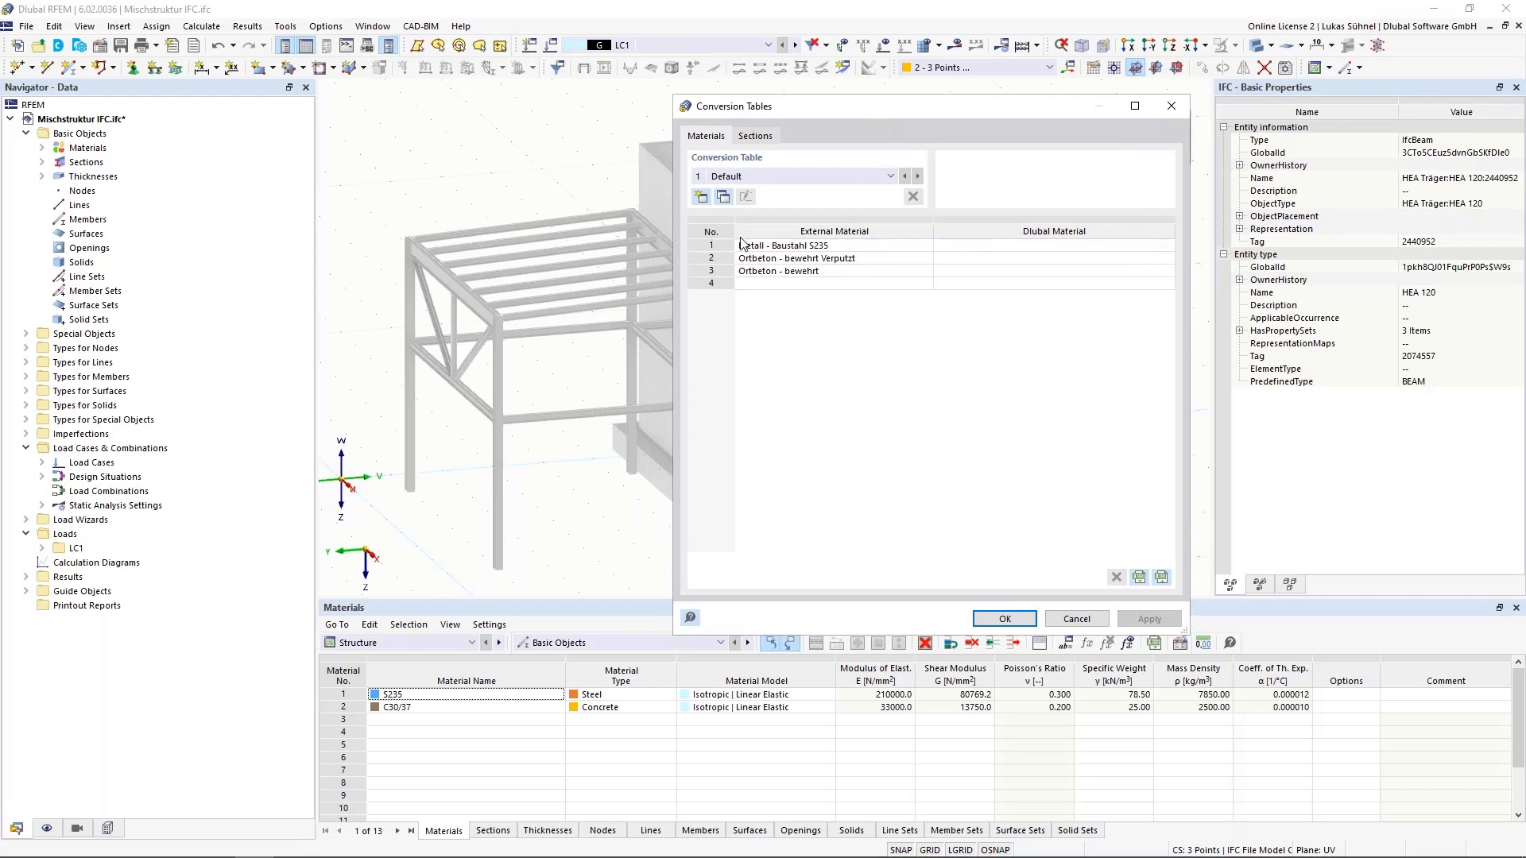
Assign the library steel S235 per EN 1993-1-1:2005-05 to the external material Metall - Baustahl S235
left_click(1172, 248)
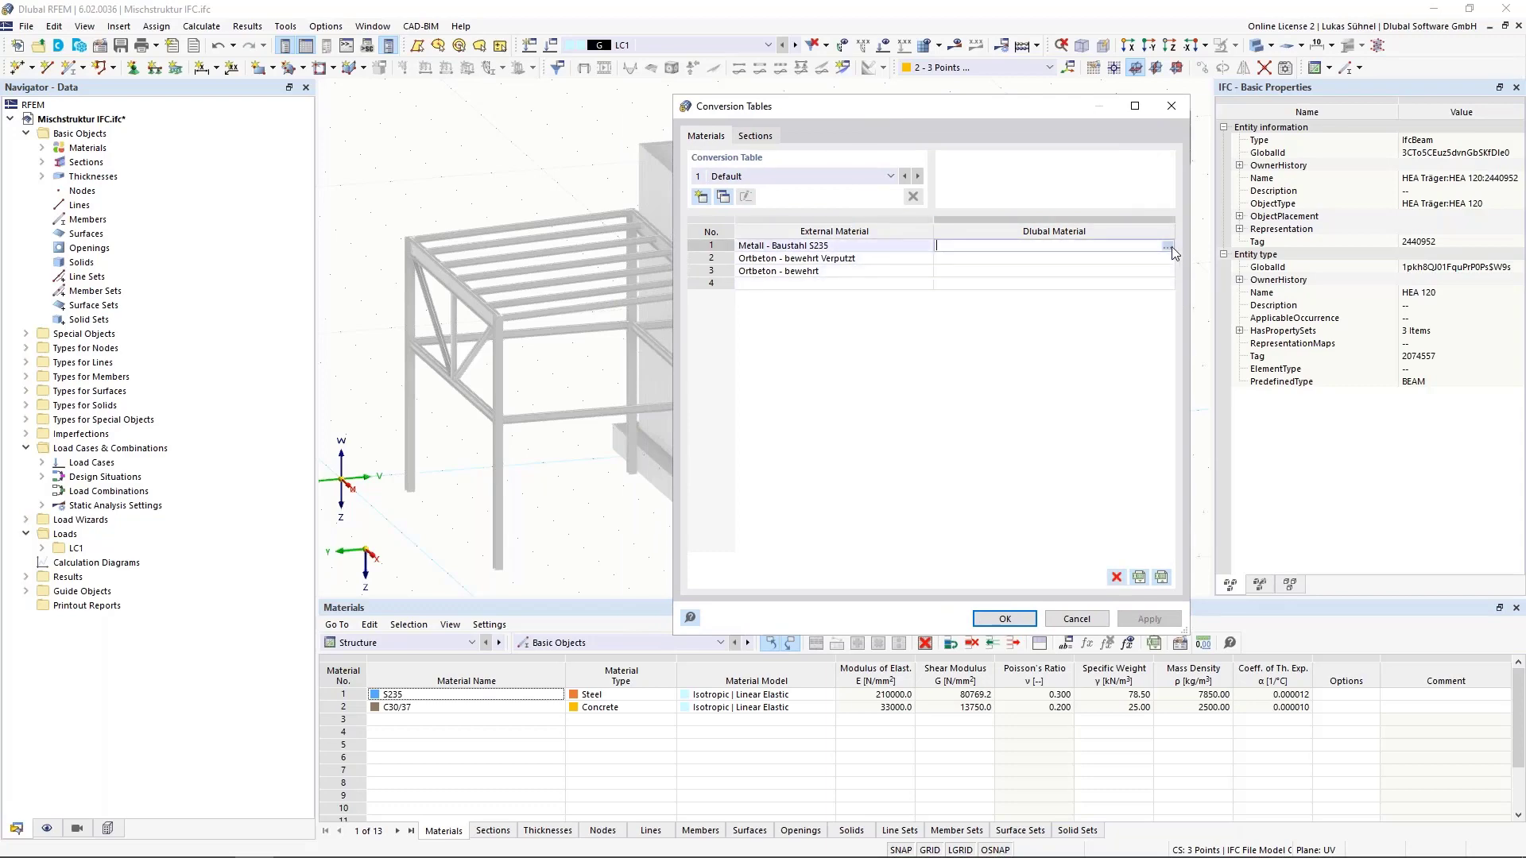
left_click(1168, 248)
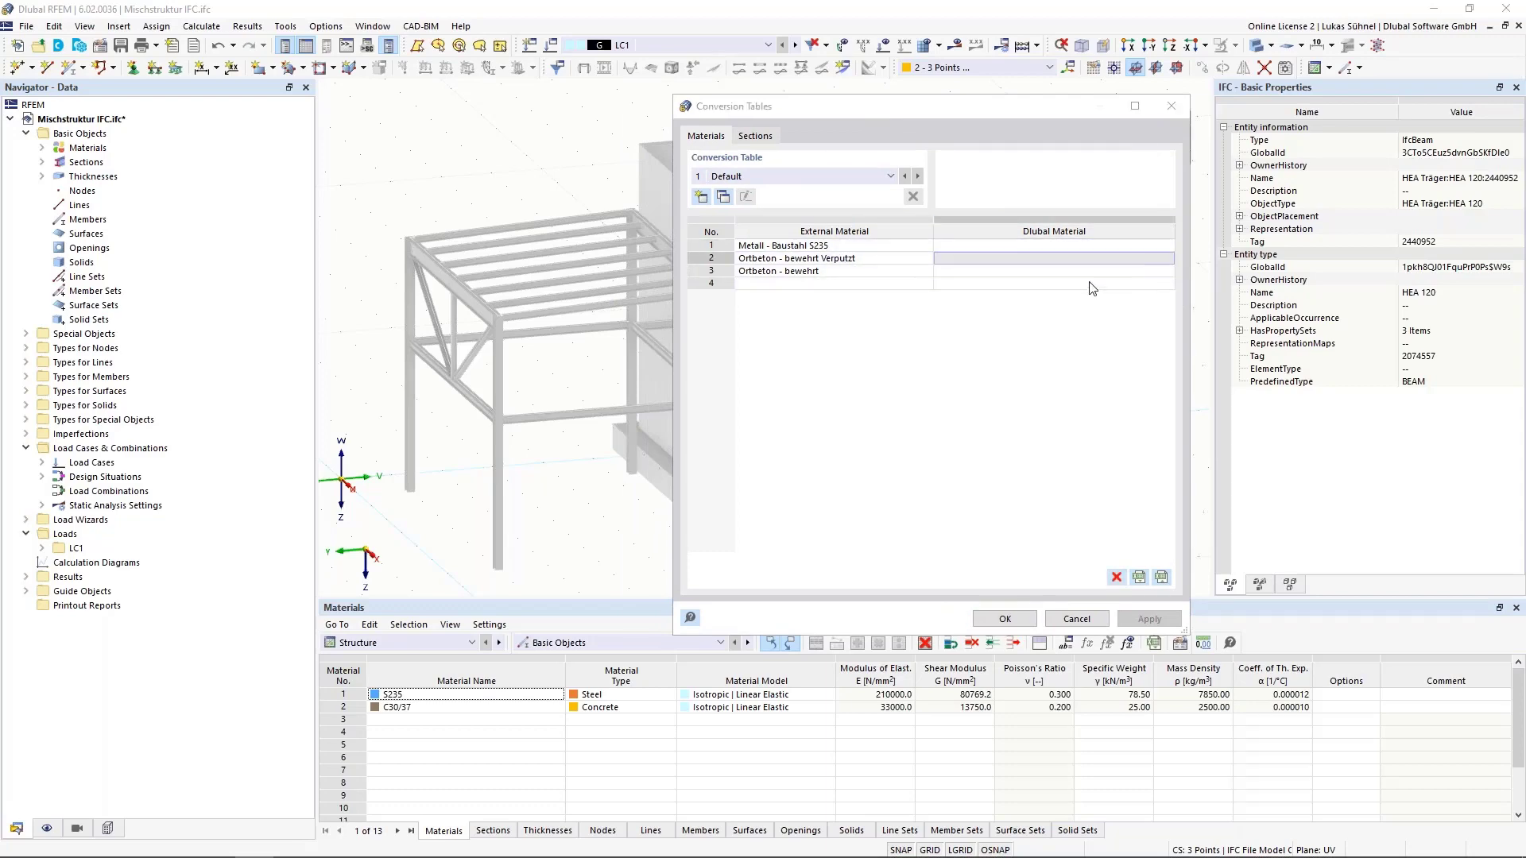
left_click(1431, 690)
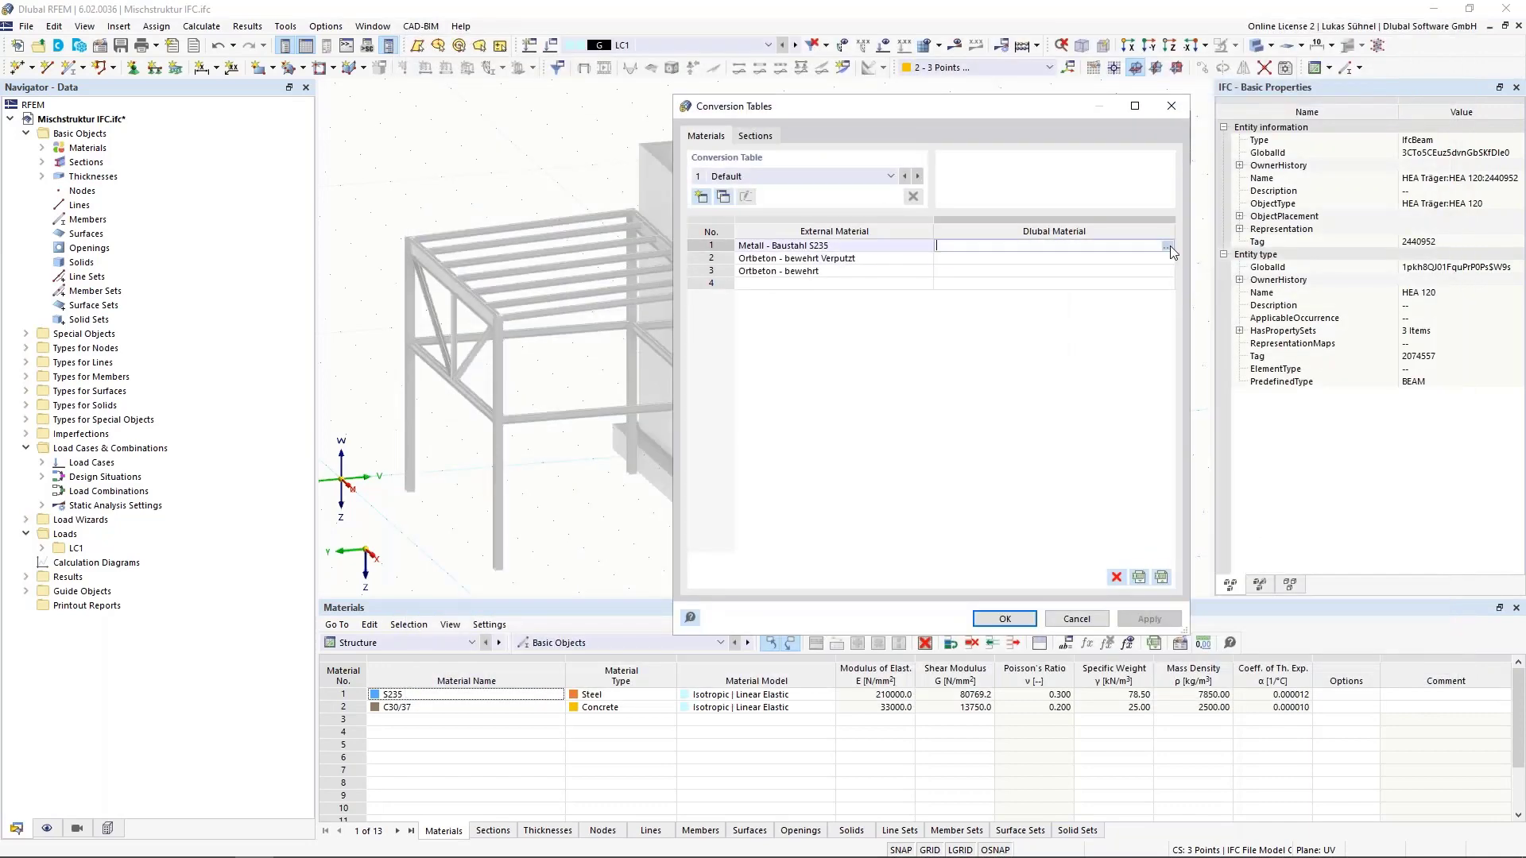
left_click(1167, 246)
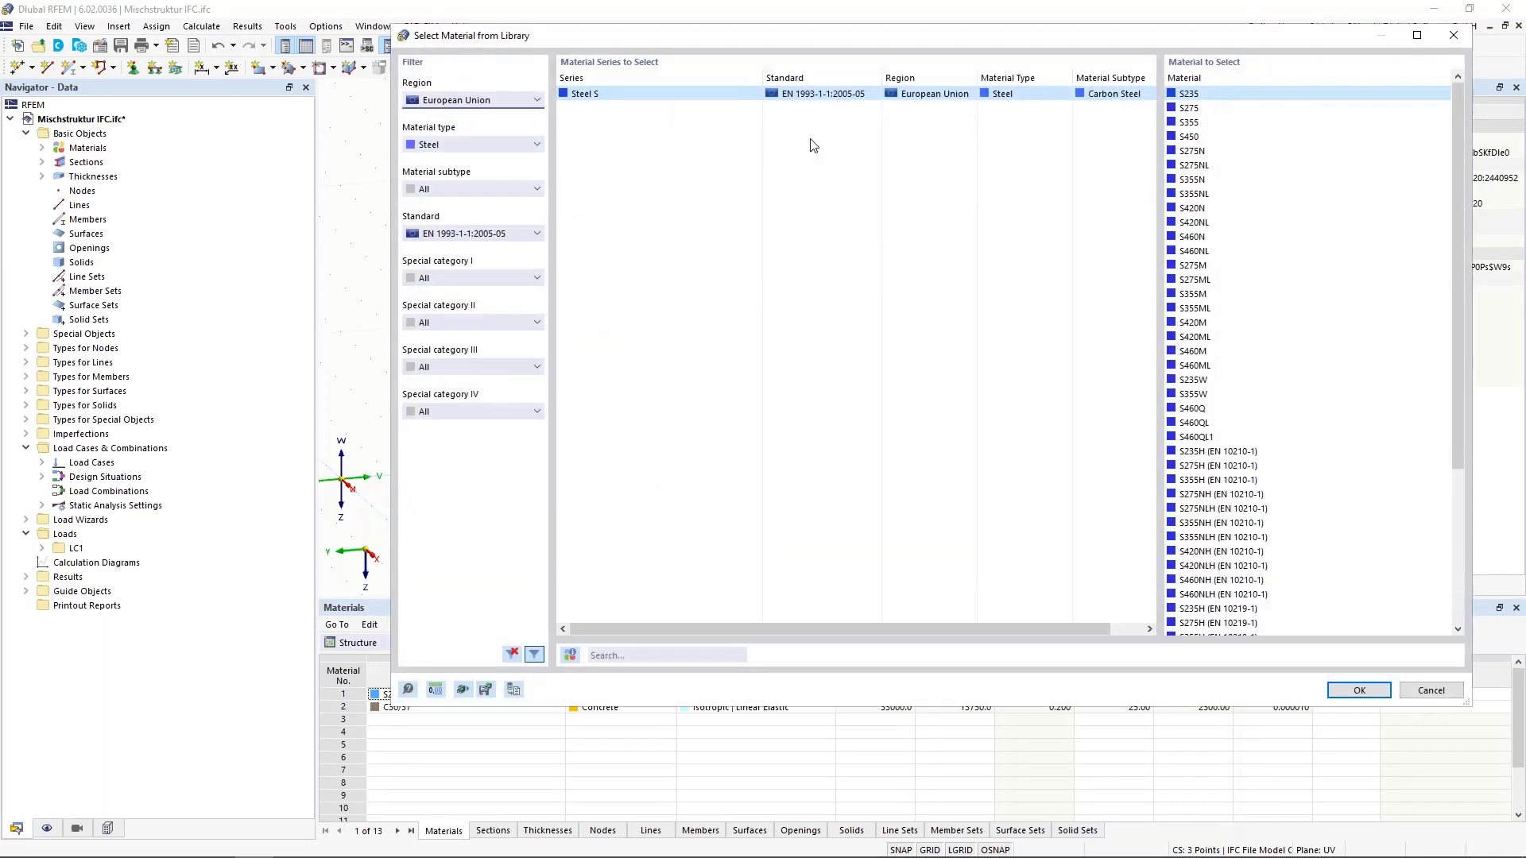
double_click(1189, 93)
Filter the material library to concrete and assign C25/30 to the external material Ortbeton - bewehrt Verputzt
left_click(1153, 259)
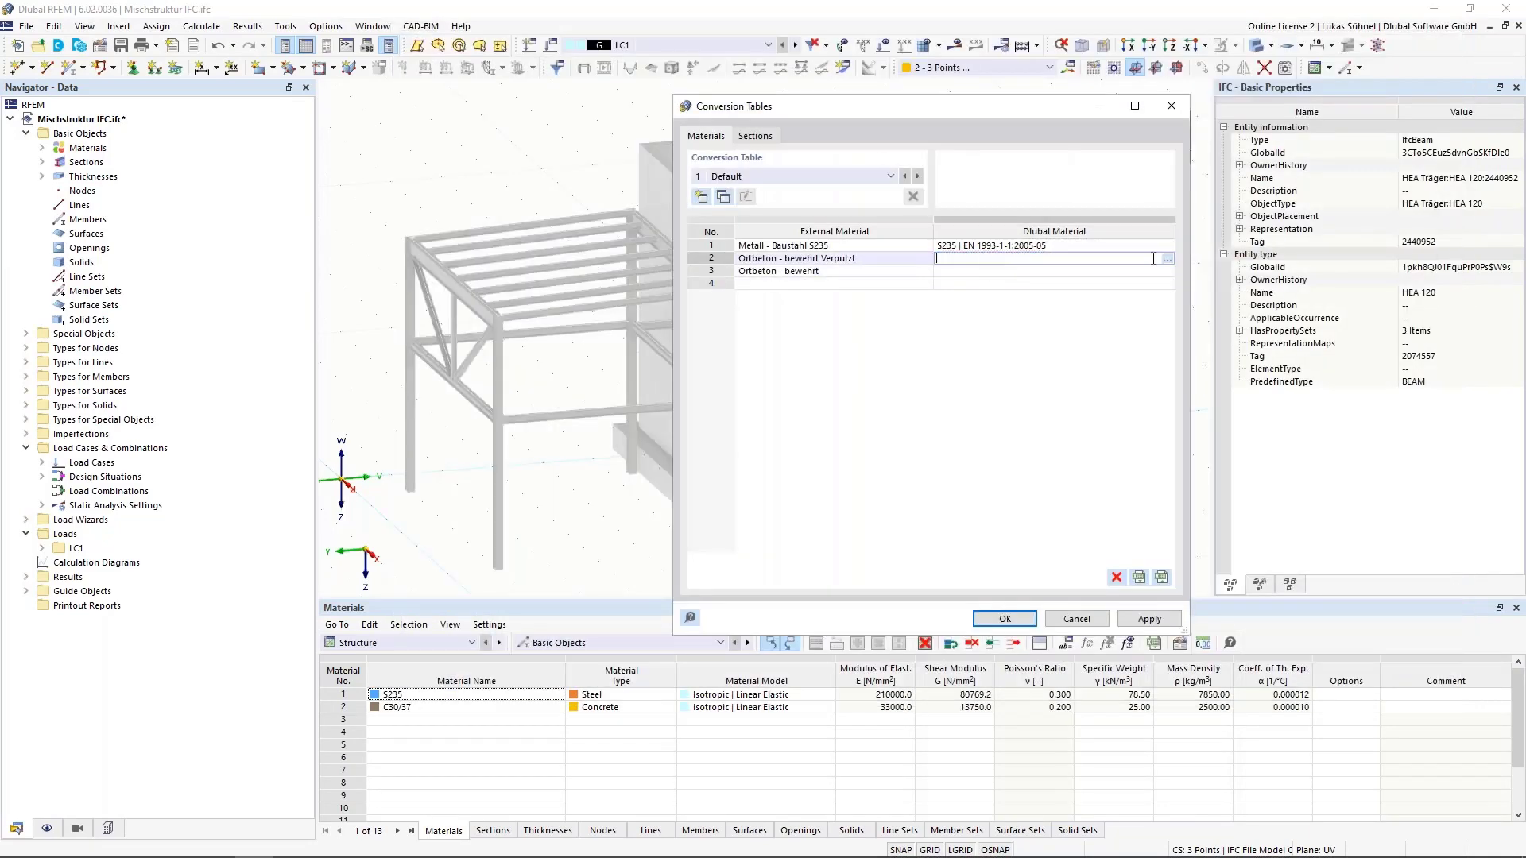
left_click(1167, 259)
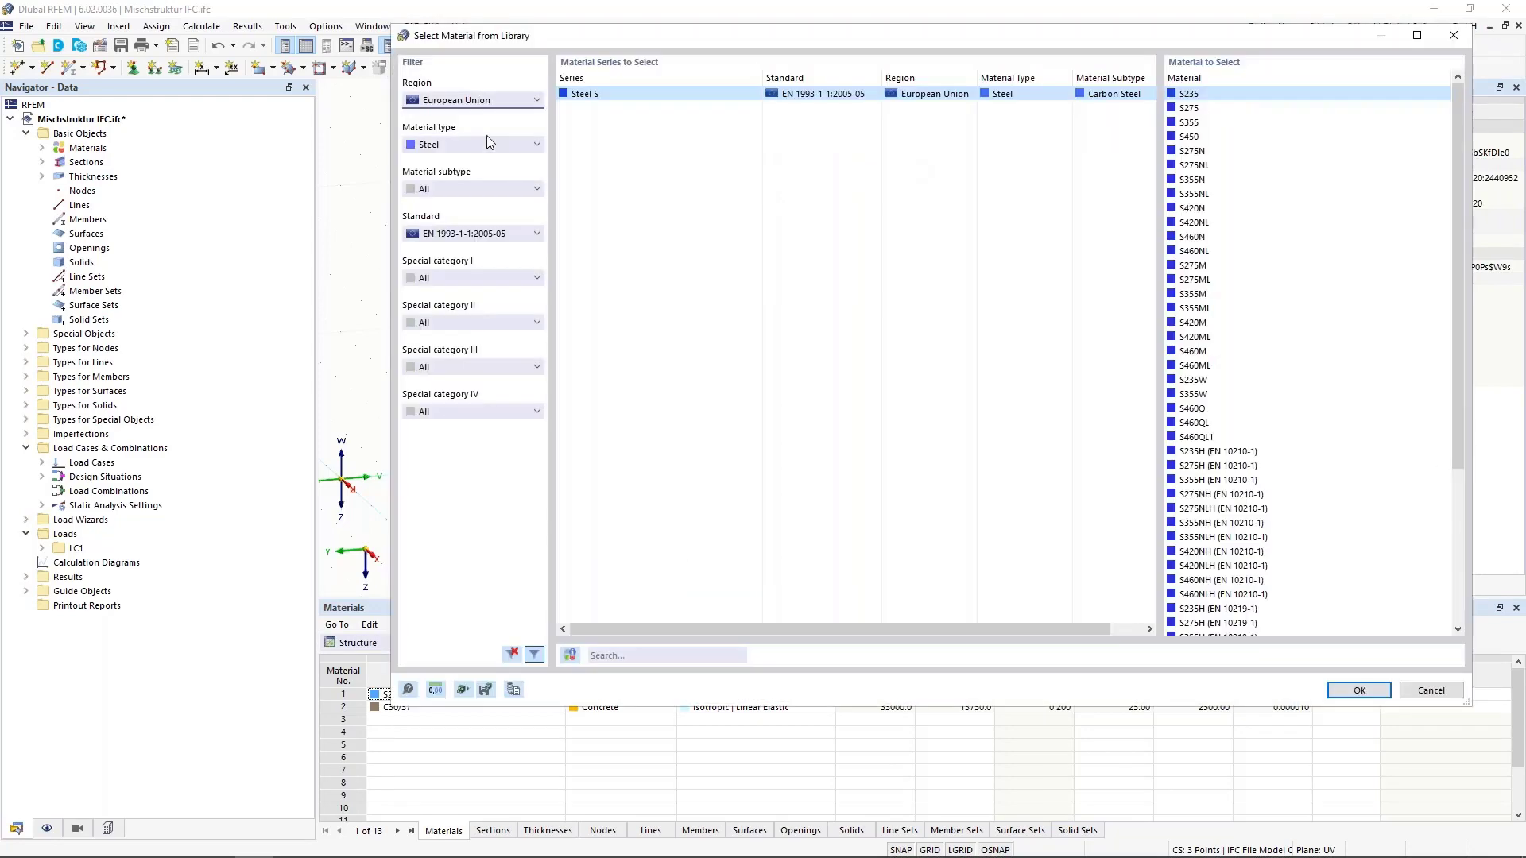
left_click(474, 146)
left_click(449, 174)
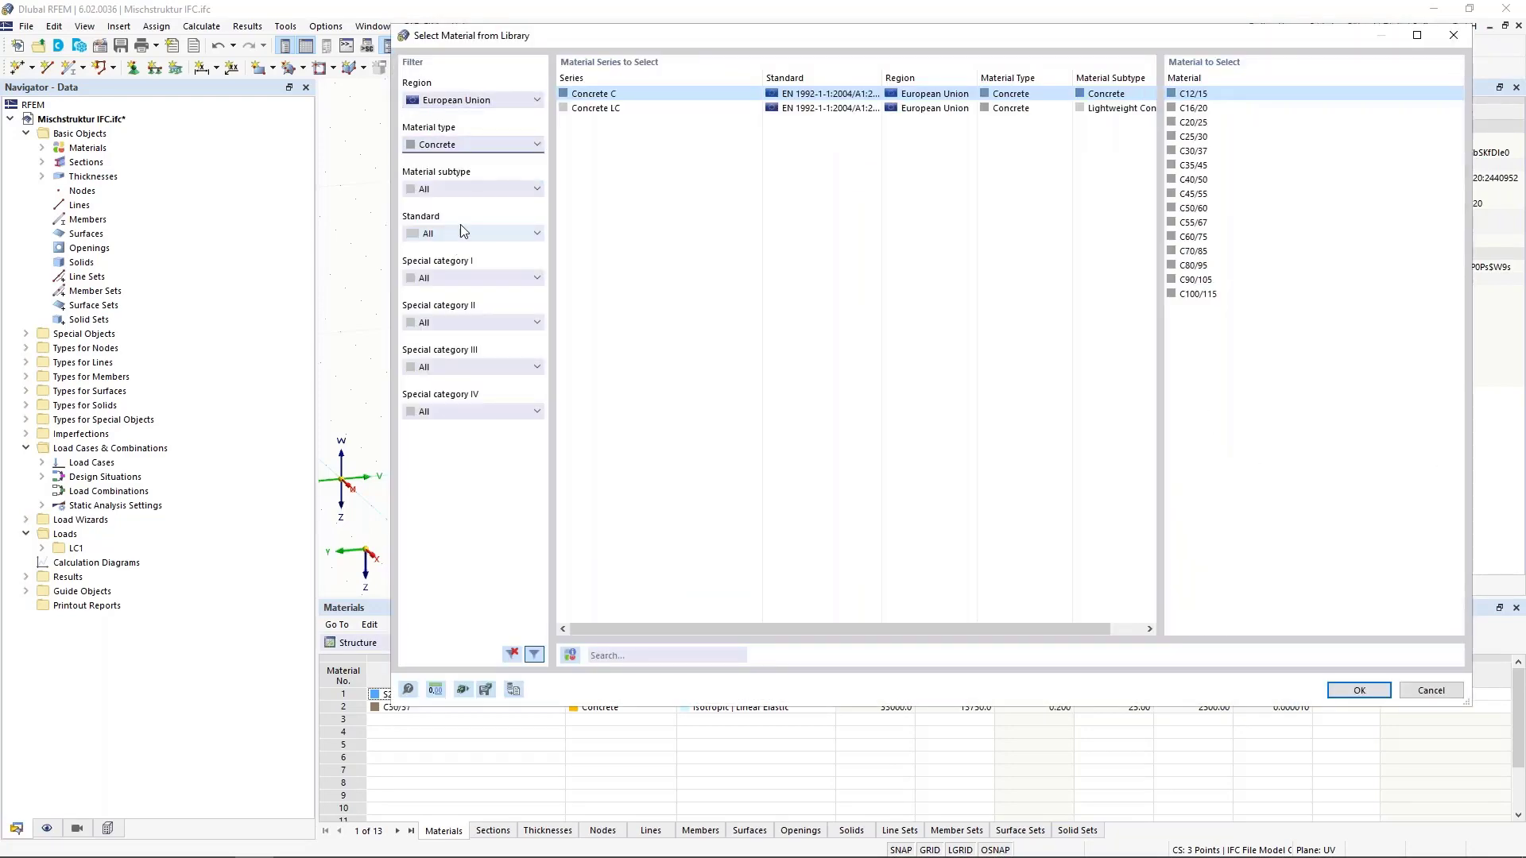
double_click(1194, 136)
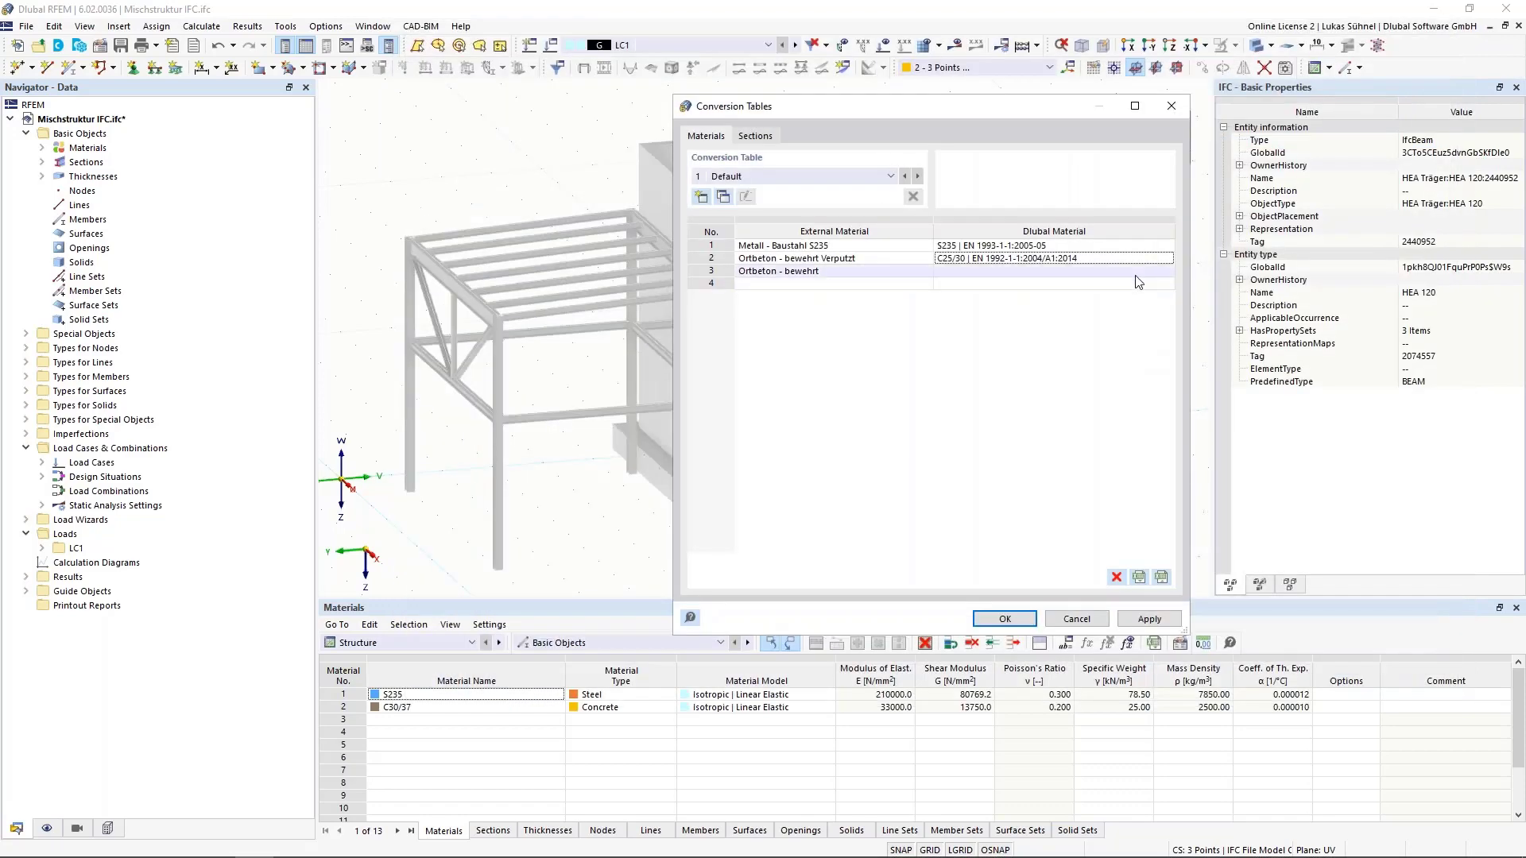
Assign concrete C30/37 to the external material Ortbeton - bewehrt and switch to the section conversion table
left_click(1176, 272)
left_click(1167, 271)
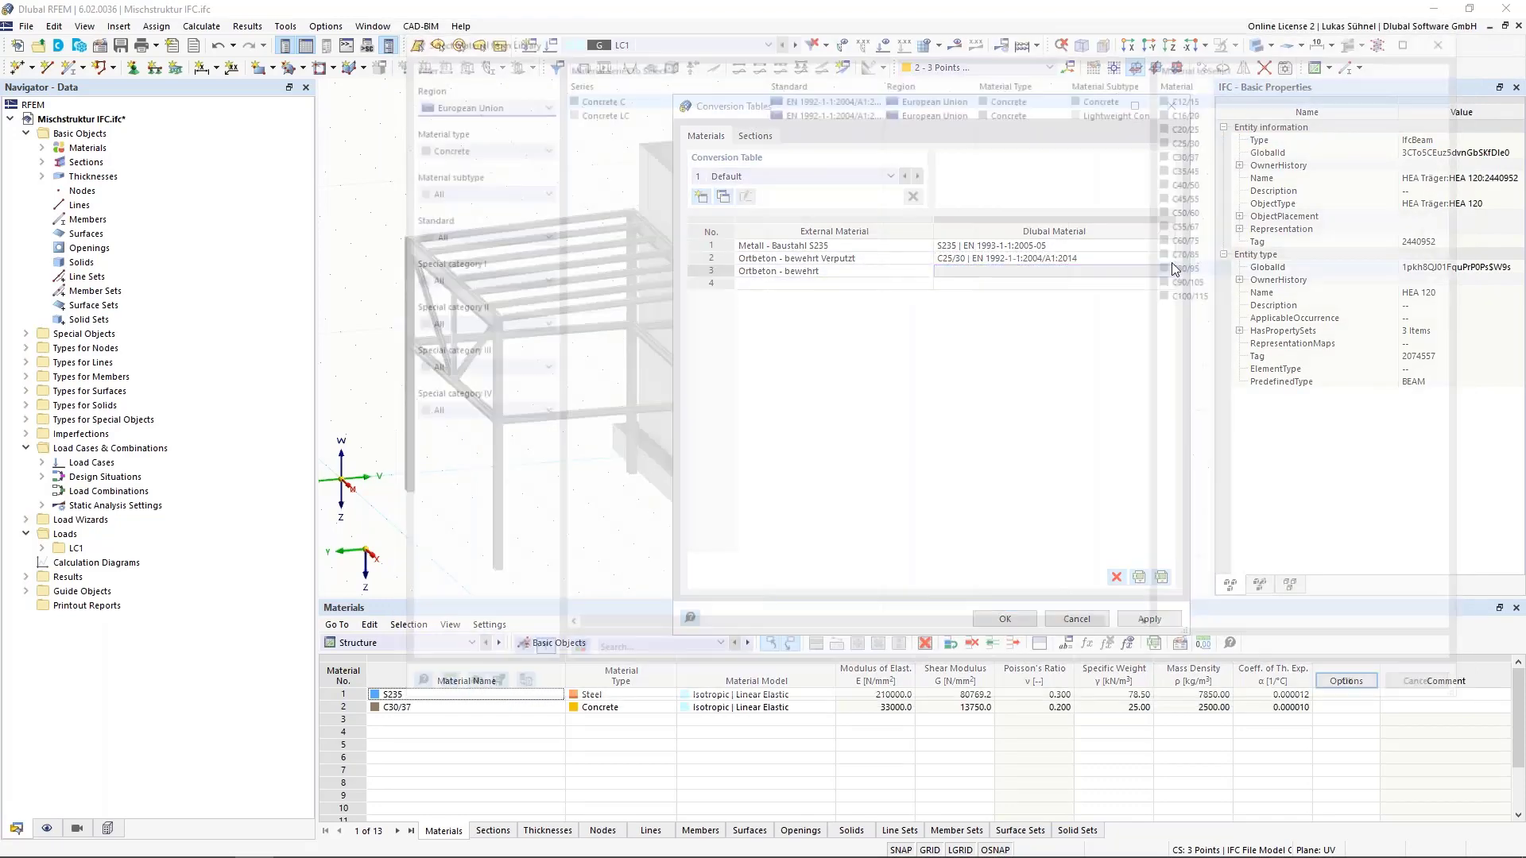
left_click(1204, 151)
double_click(1205, 150)
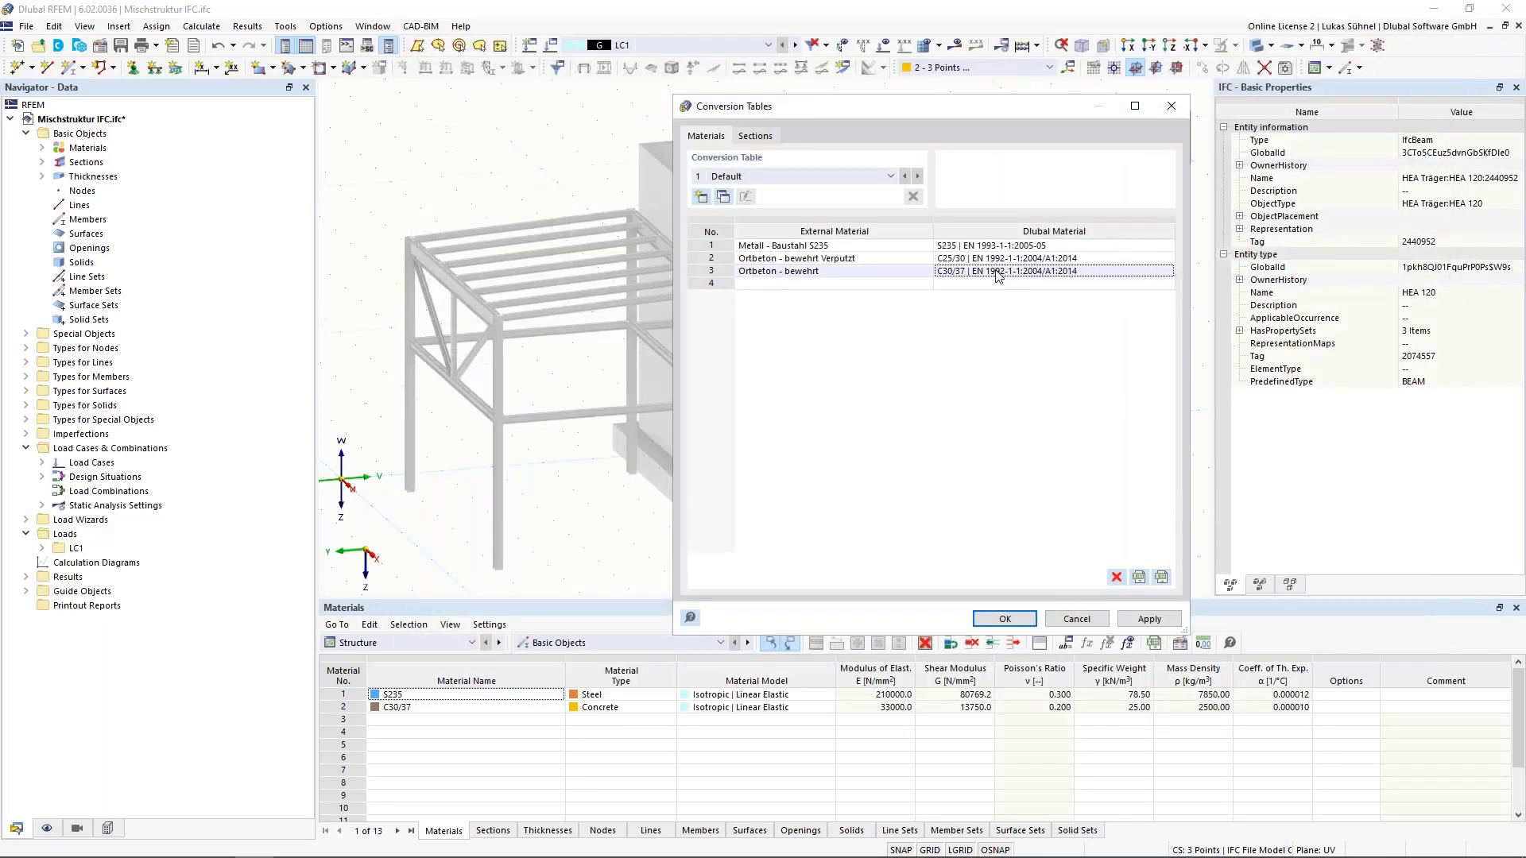
left_click(757, 136)
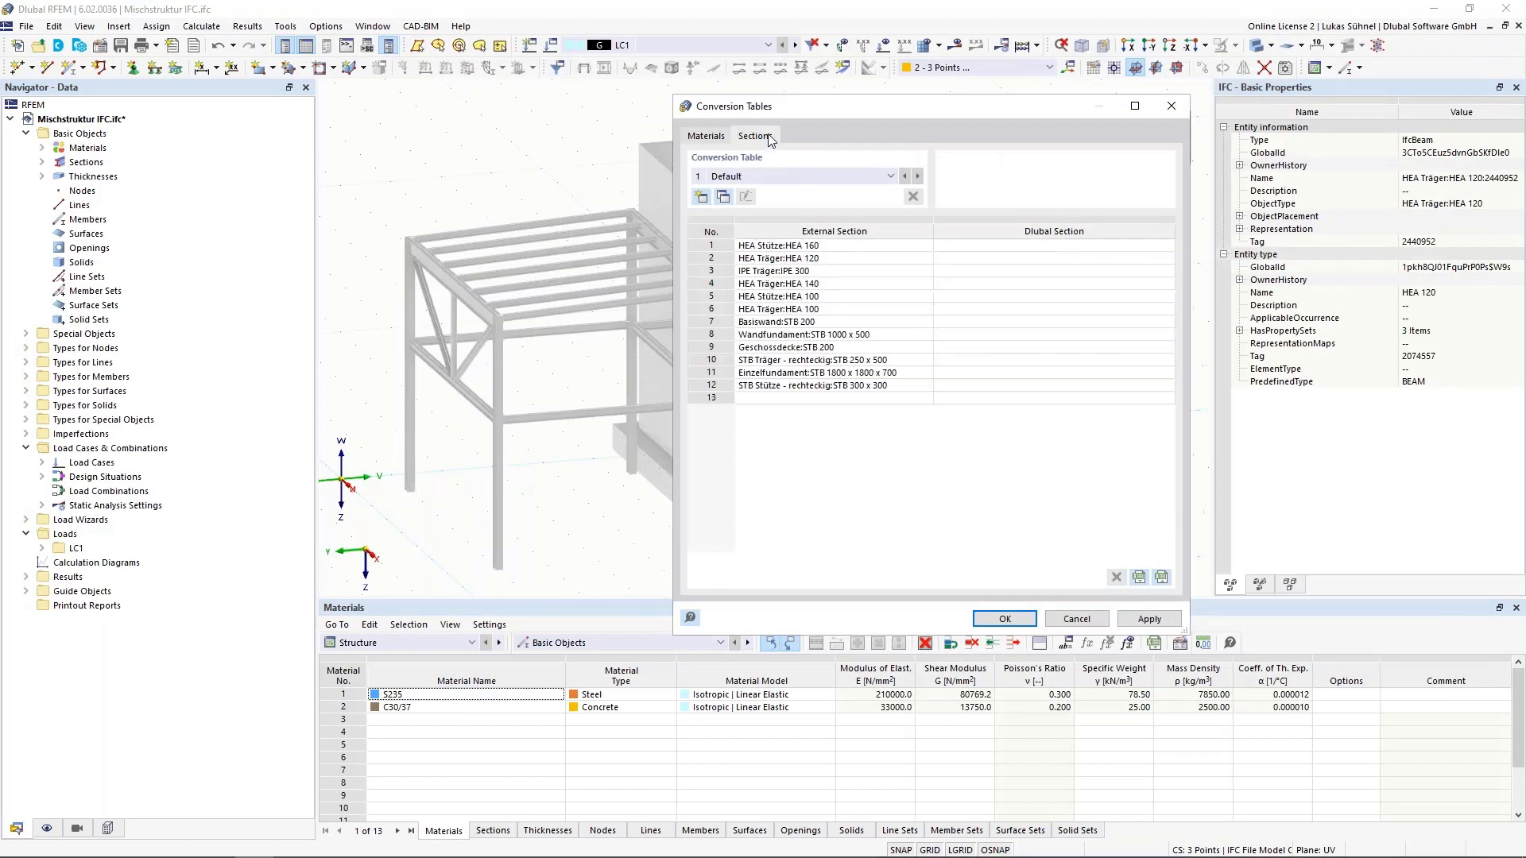
Assign the standardized steel section HEA 160 (Euronorm 53-62, SZS) to the external section HEA Stütze:HEA 160
left_click_drag(690, 104, 555, 122)
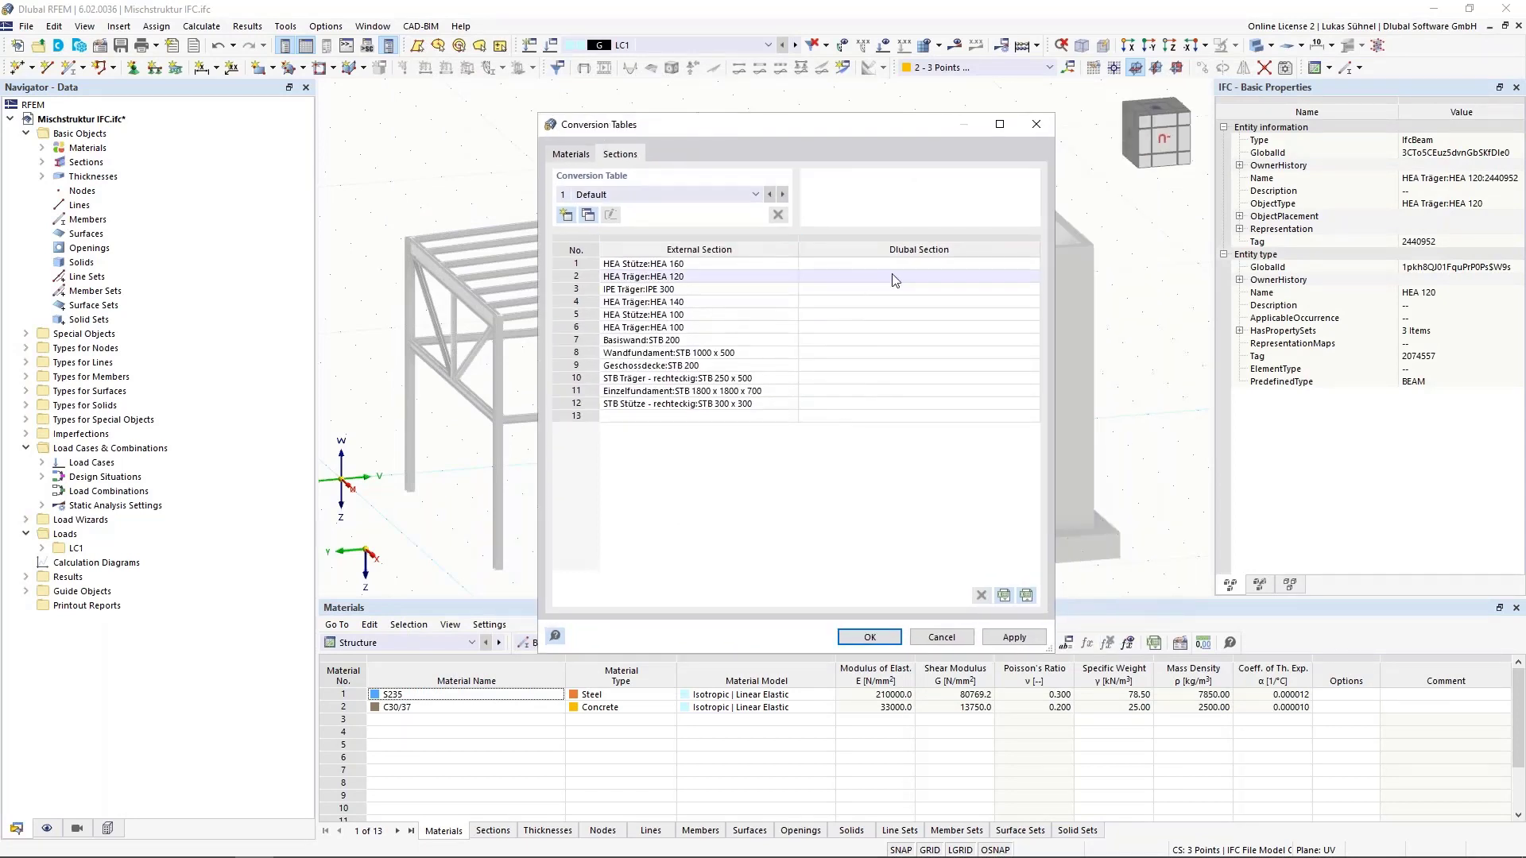
left_click(978, 264)
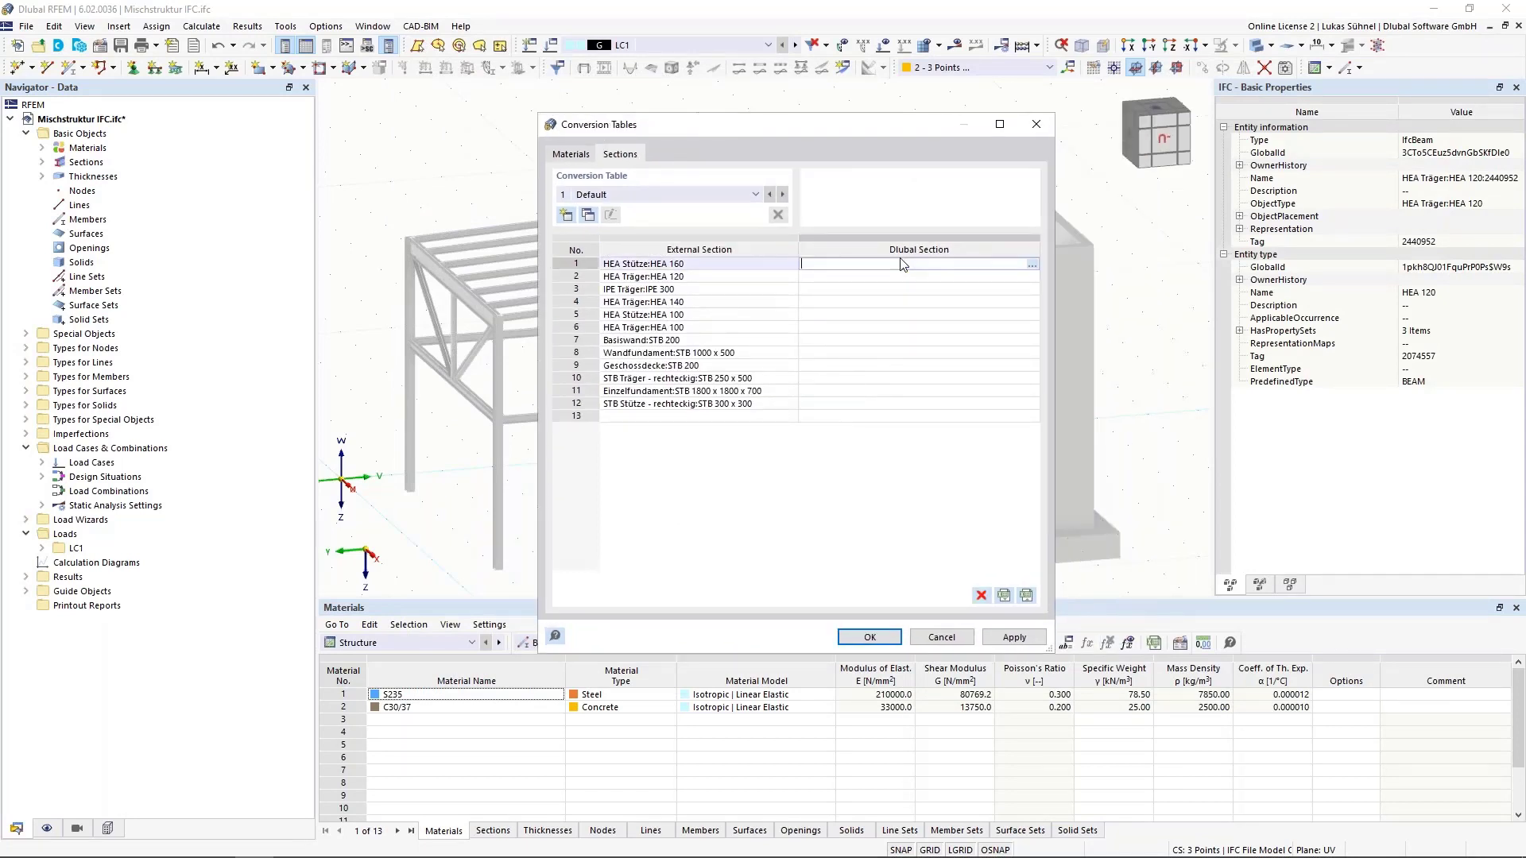
left_click(1034, 264)
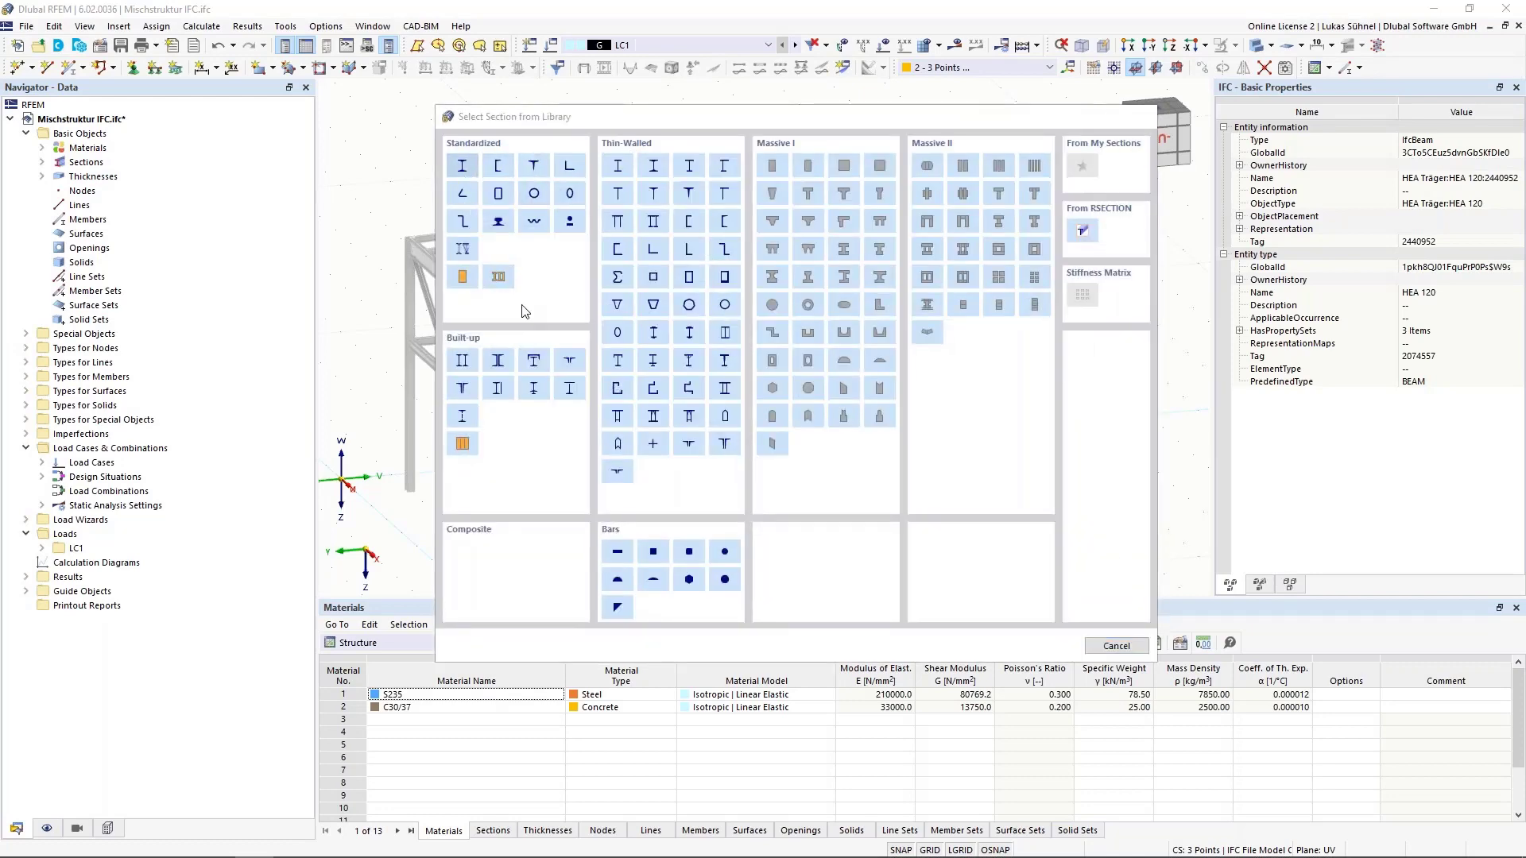
left_click(461, 166)
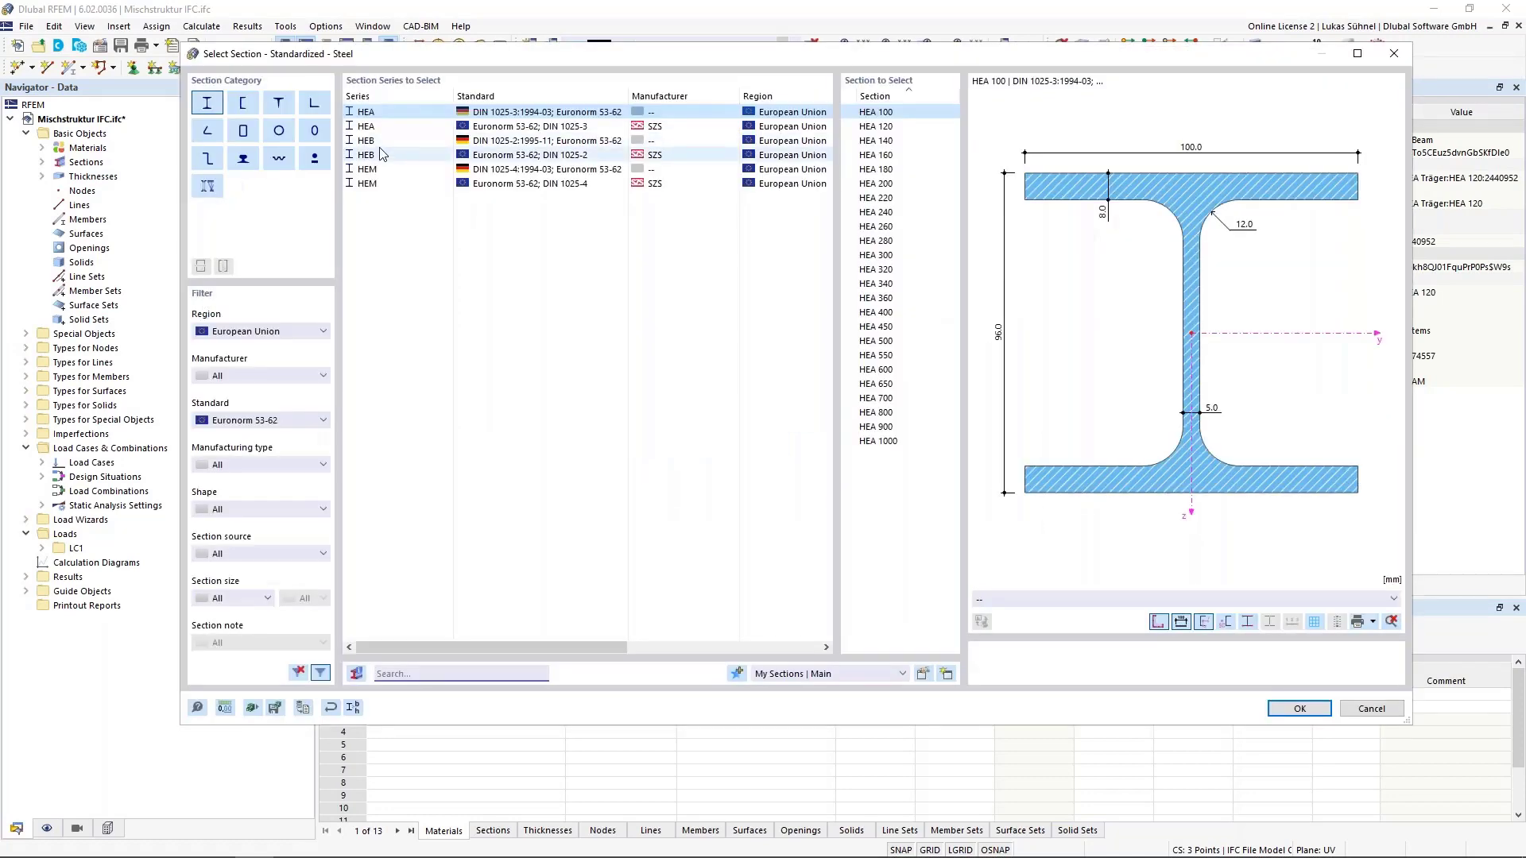
left_click(889, 156)
left_click(1296, 707)
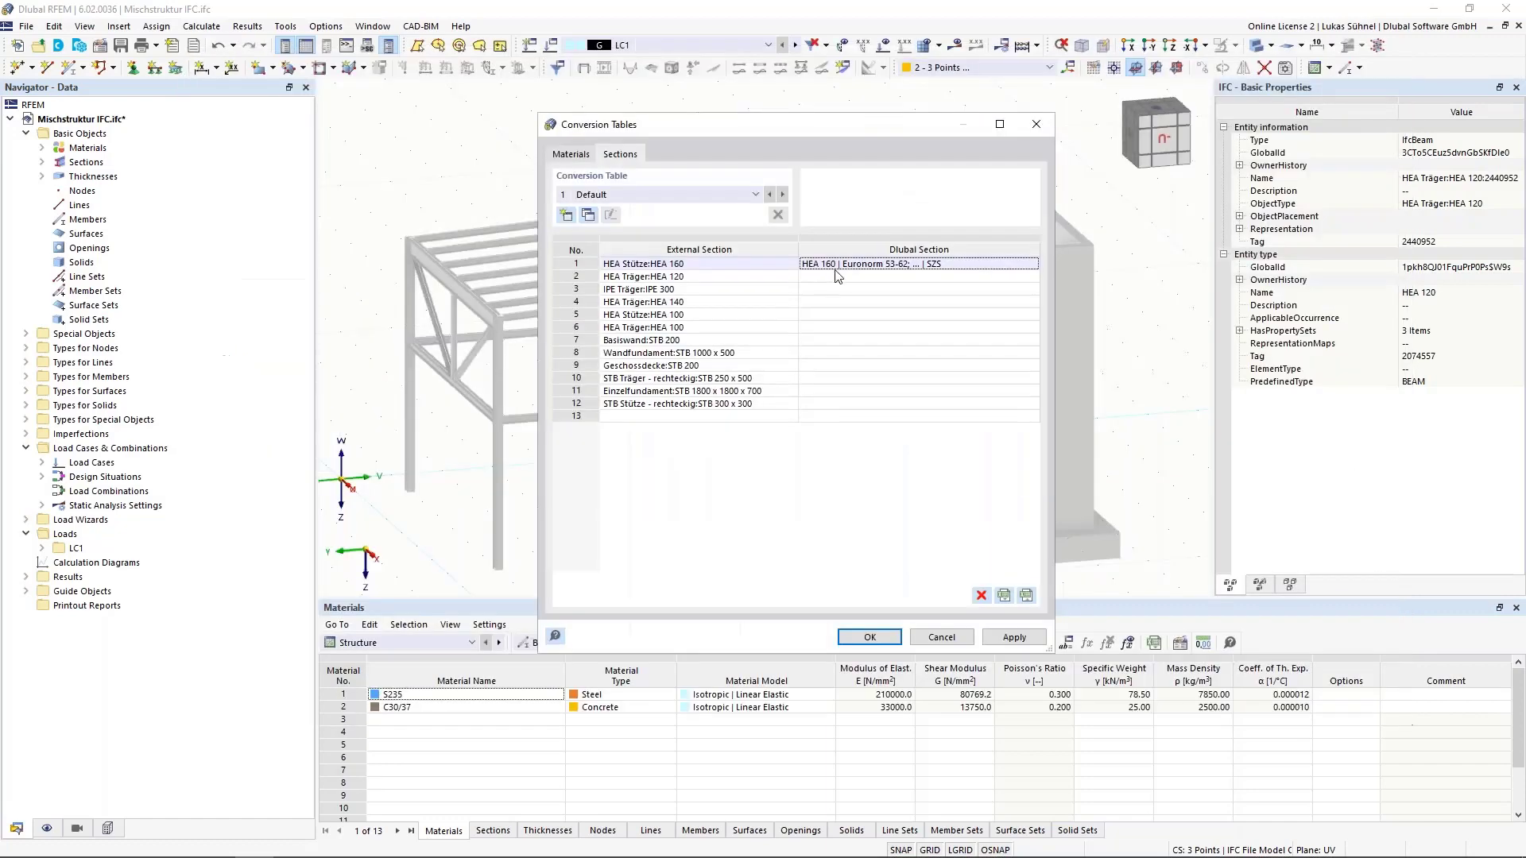
Copy the HEA 160 assignment to the external sections HEA Träger:HEA 120, HEA Träger:HEA 140, HEA Stütze:HEA 100 and HEA Träger:HEA 100
key("ctrl+c")
key("Down")
key("ctrl+v")
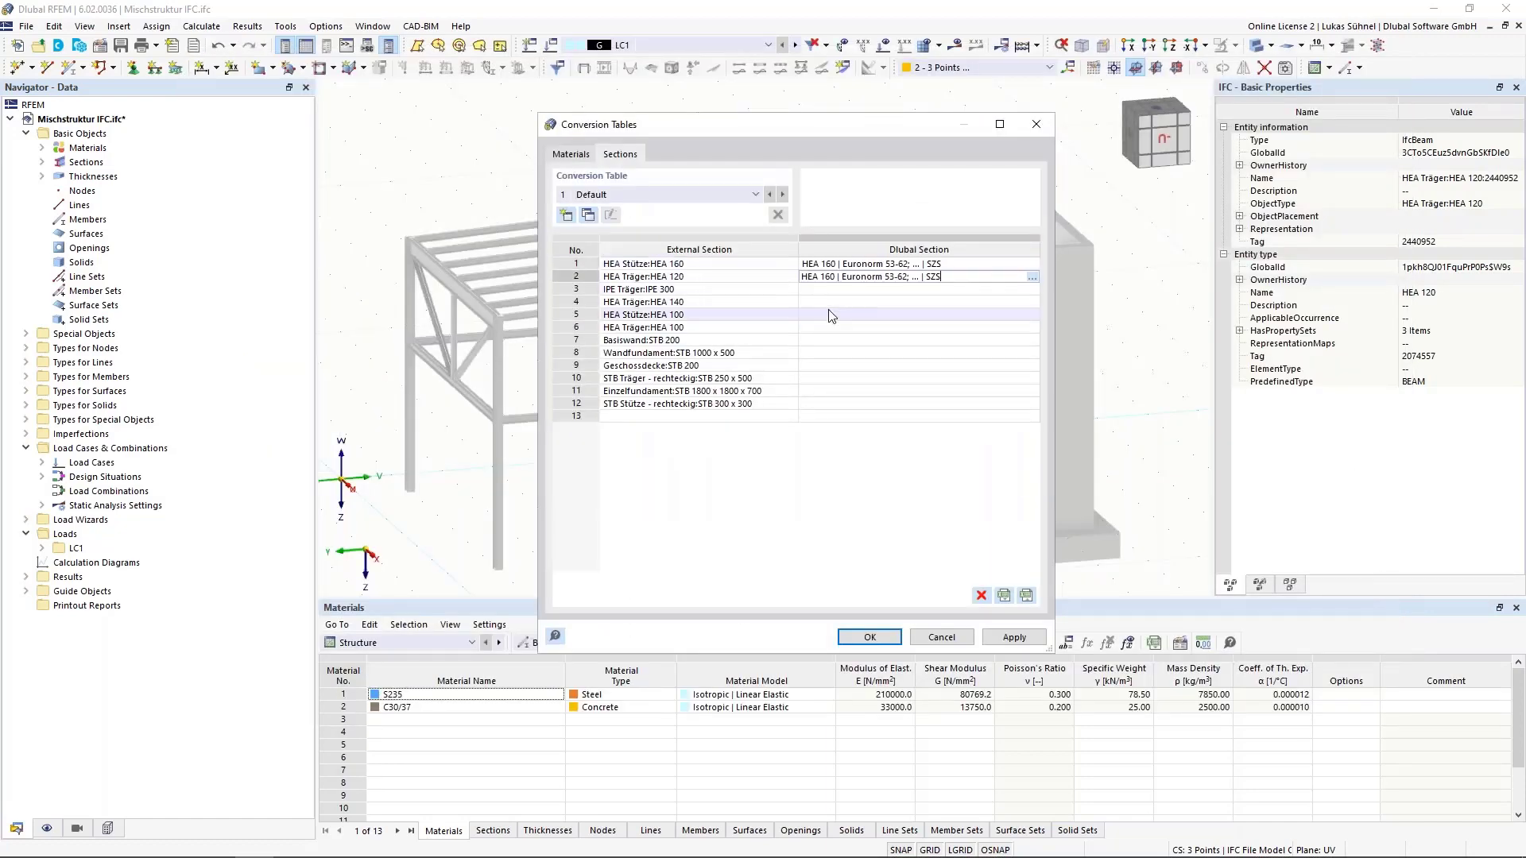
key("Down")
key("Down")
key("ctrl+v")
key("Down")
key("ctrl+v")
key("Down")
key("ctrl+v")
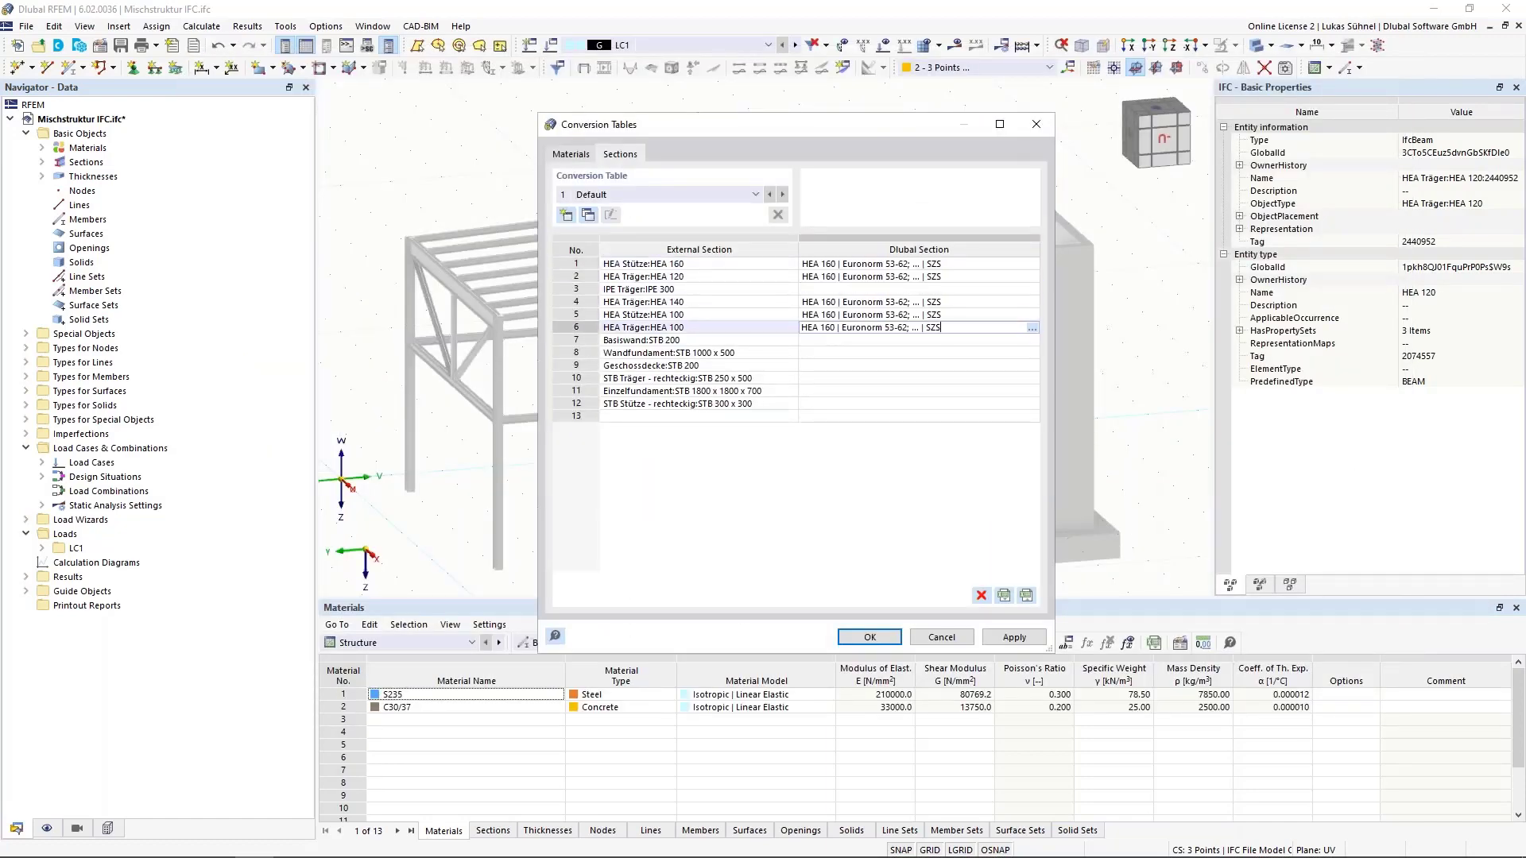
Change the Dlubal sections for HEA Träger:HEA 120 and HEA Träger:HEA 140 to HEA 120 and HEA 140
left_click(829, 276)
left_click(829, 277)
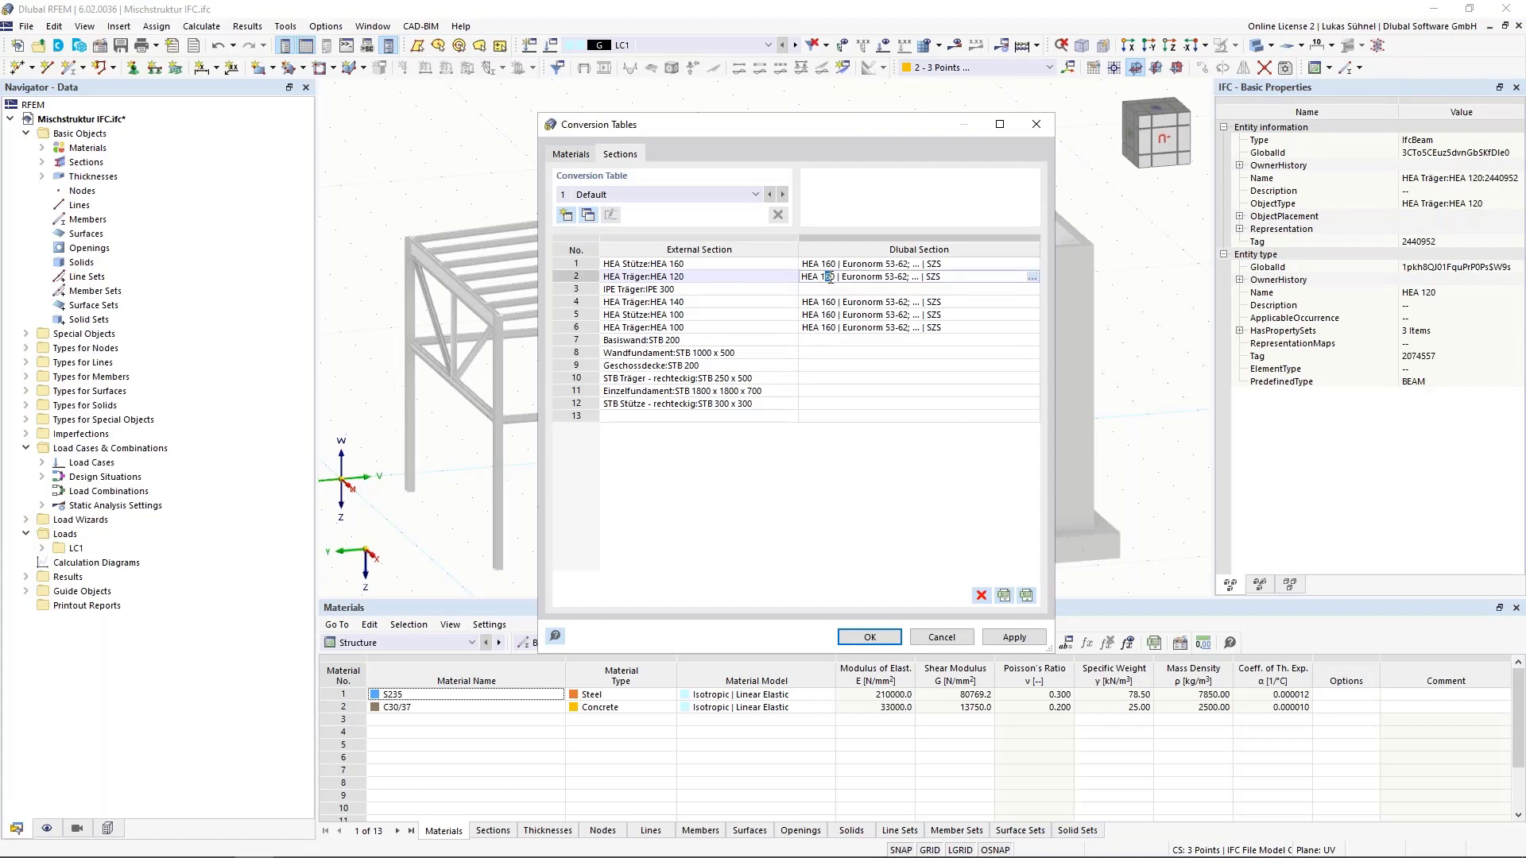
type("2")
left_click(829, 302)
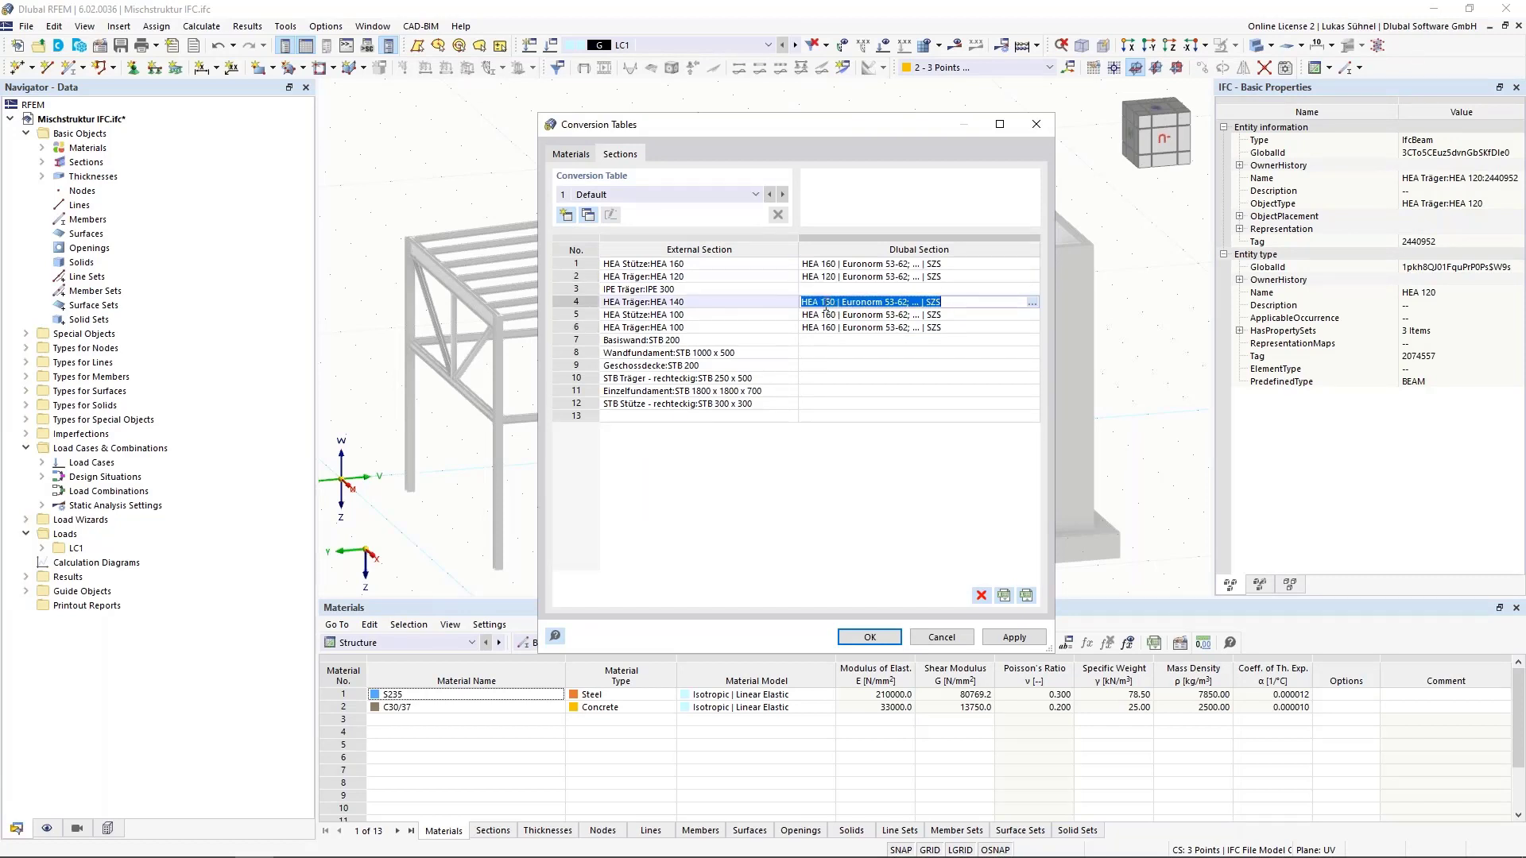
left_click(828, 302)
type("4")
Change the Dlubal sections for HEA Stütze:HEA 100 and HEA Träger:HEA 100 to HEA 100
left_click(829, 315)
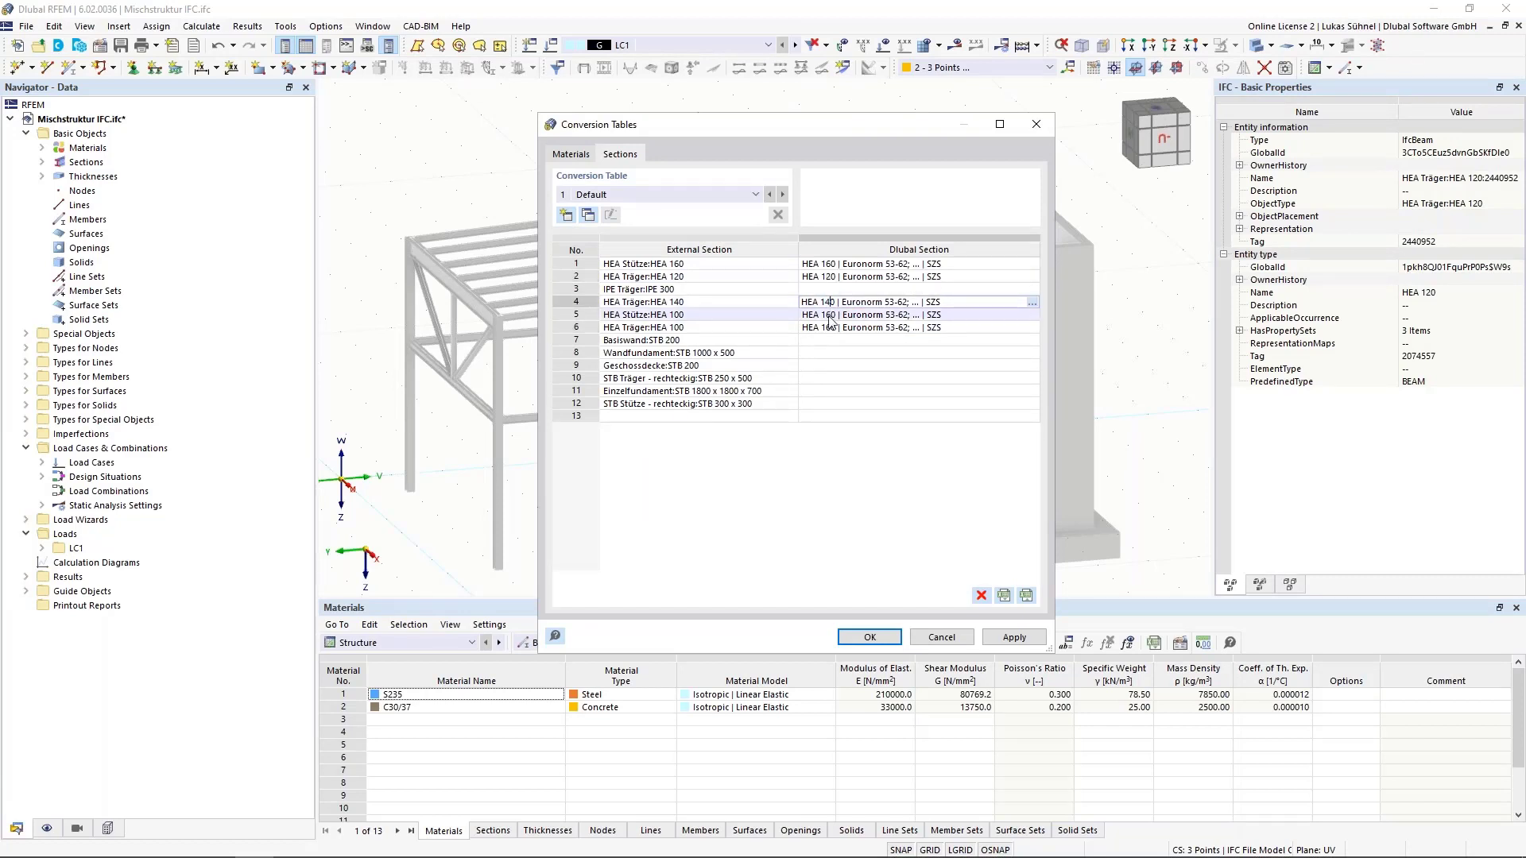
left_click(829, 315)
type("0")
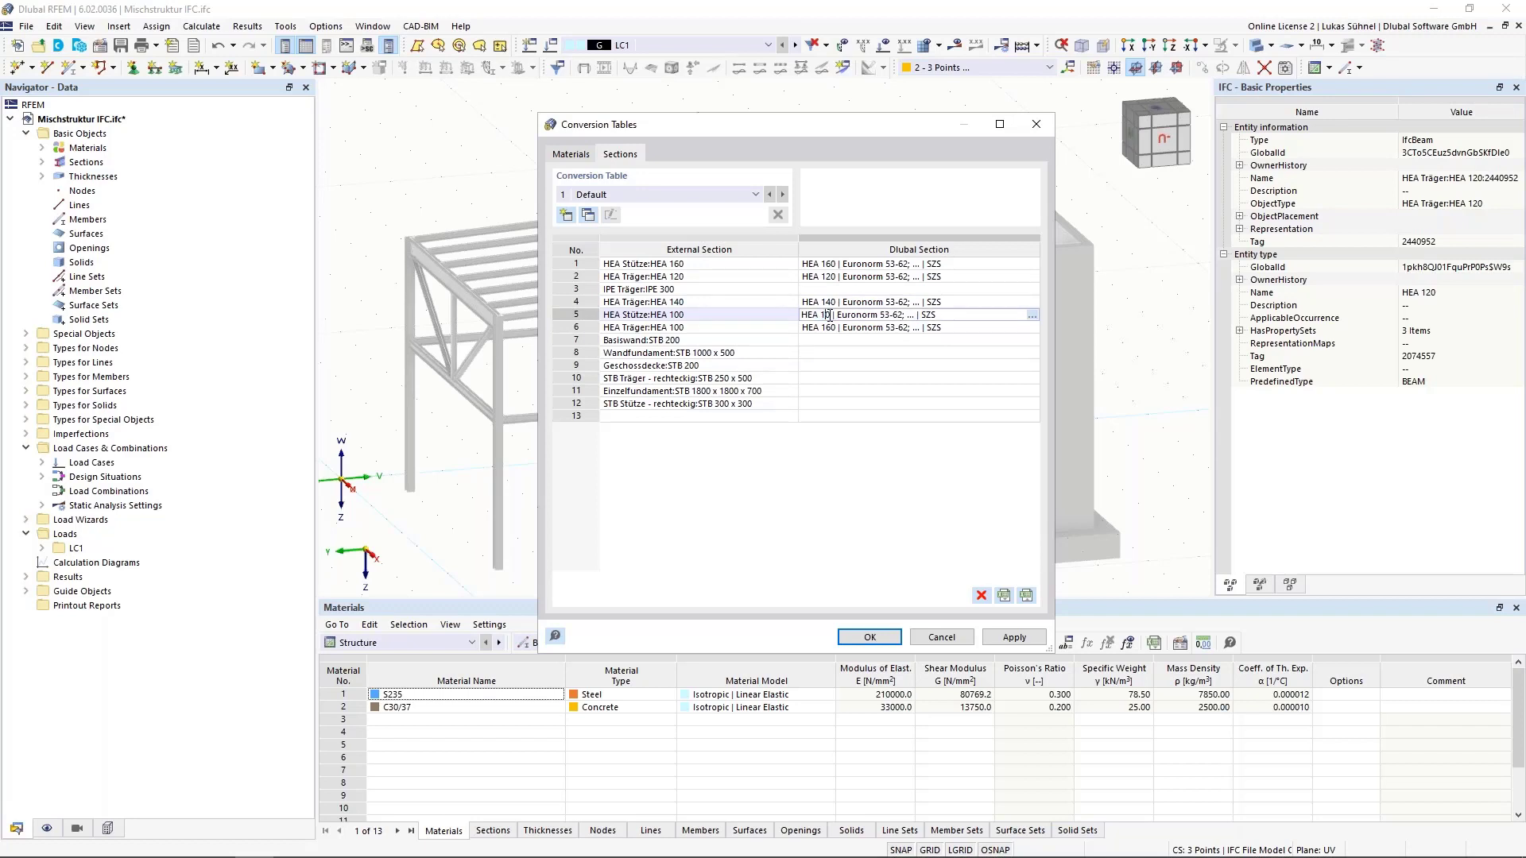
left_click(827, 328)
left_click_drag(821, 327, 827, 327)
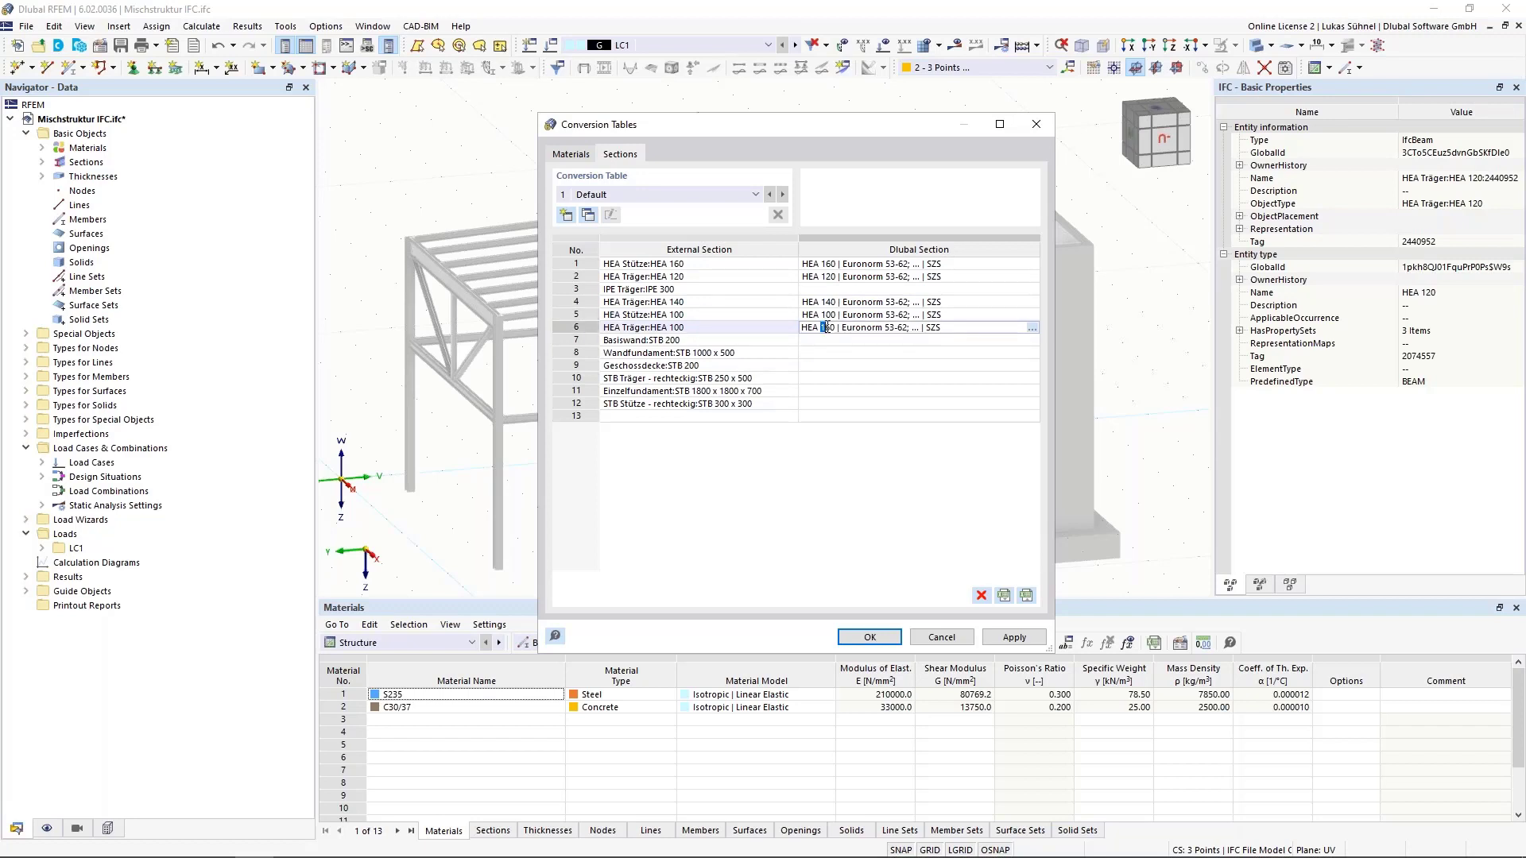
Assign IPE 300 (Euronorm 19-57, SZS) to the external section IPE Träger:IPE 300 and accept the conversion tables
left_click(914, 289)
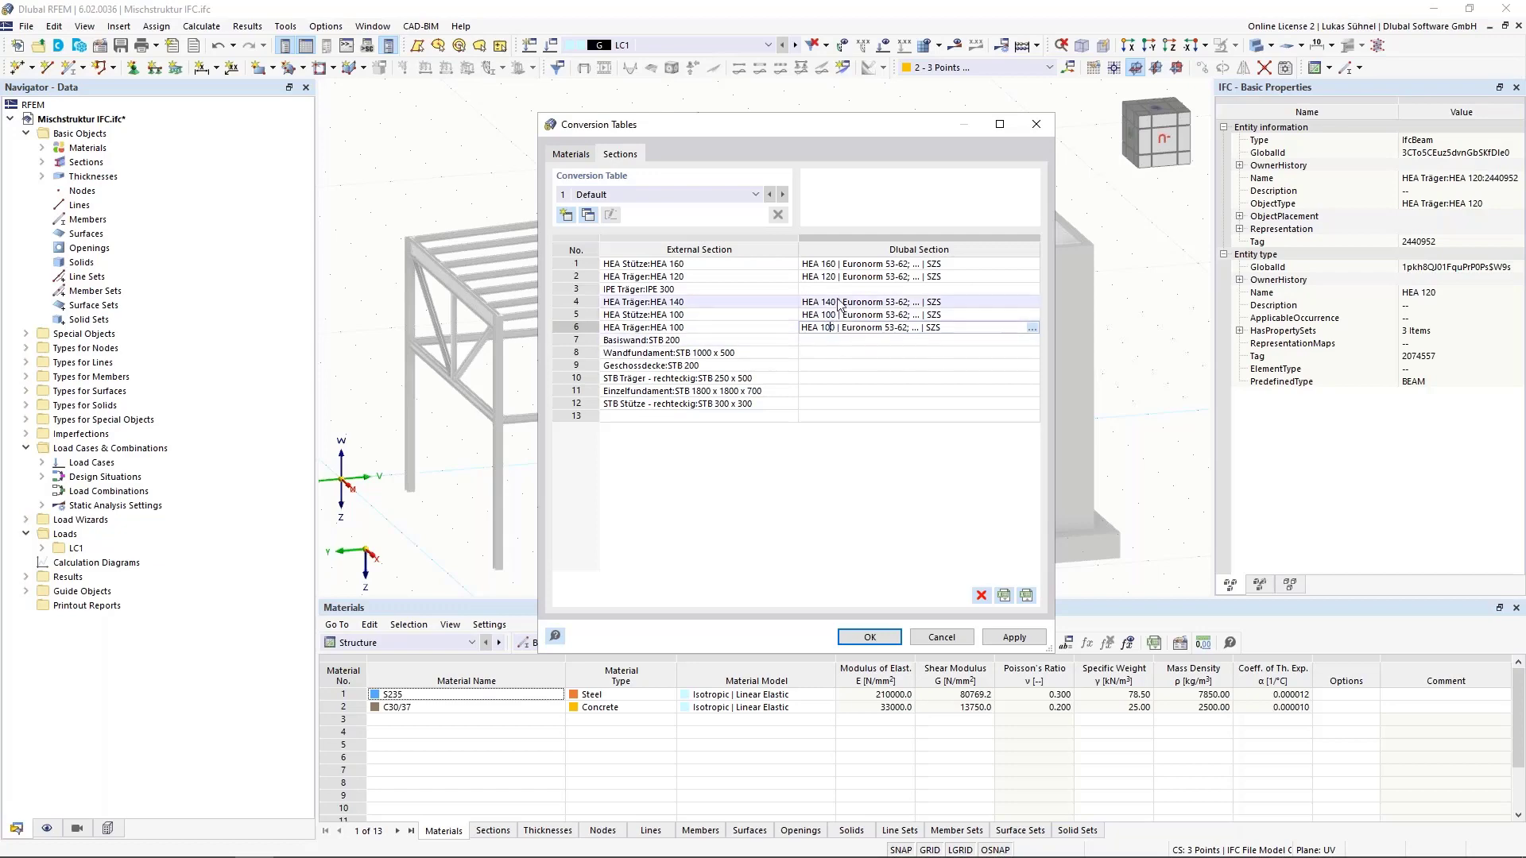
left_click(1032, 289)
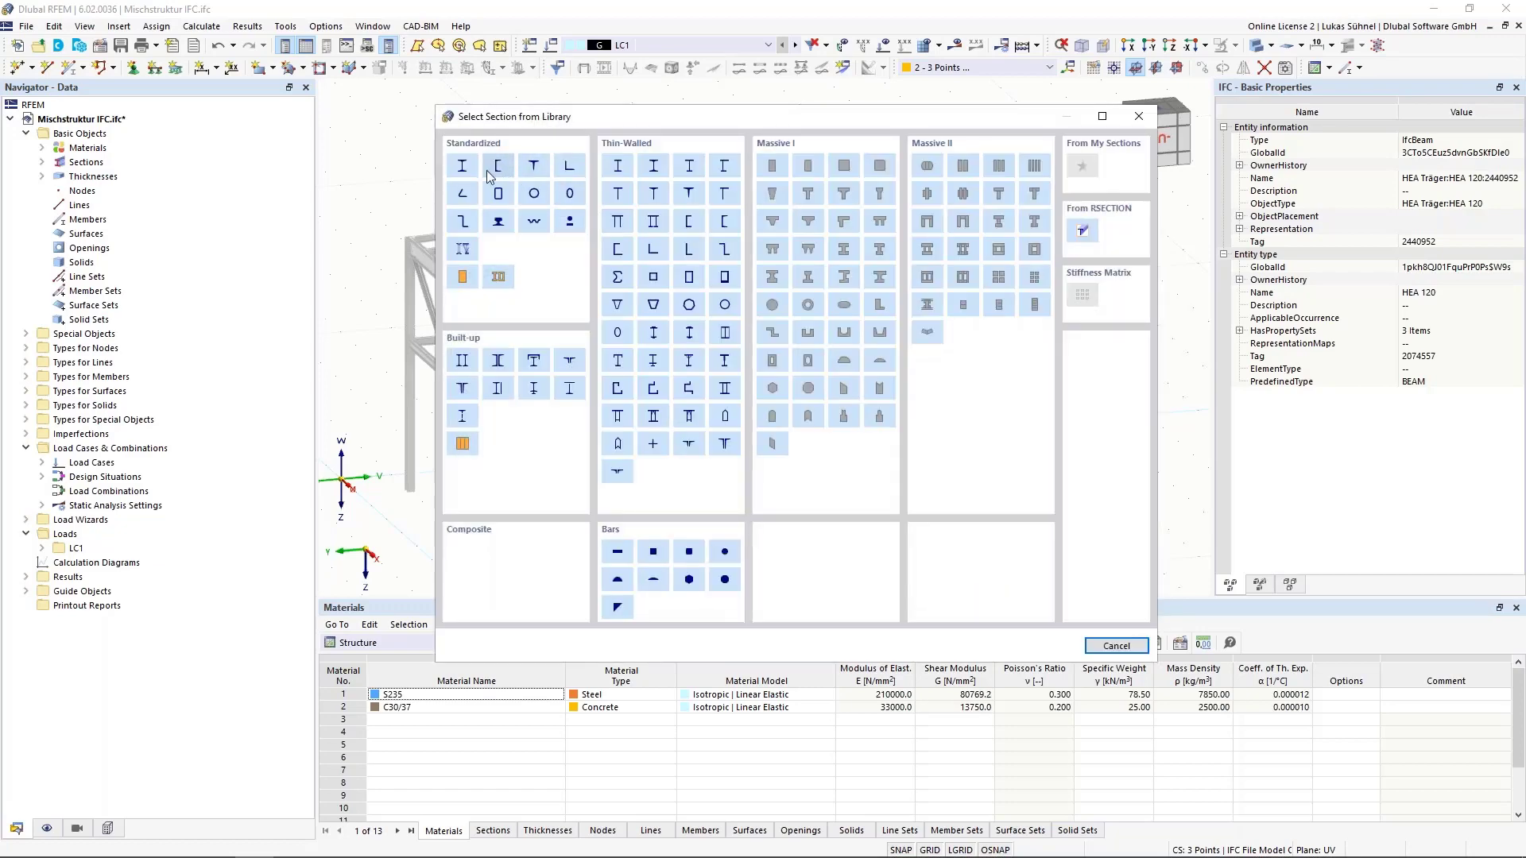
left_click(502, 253)
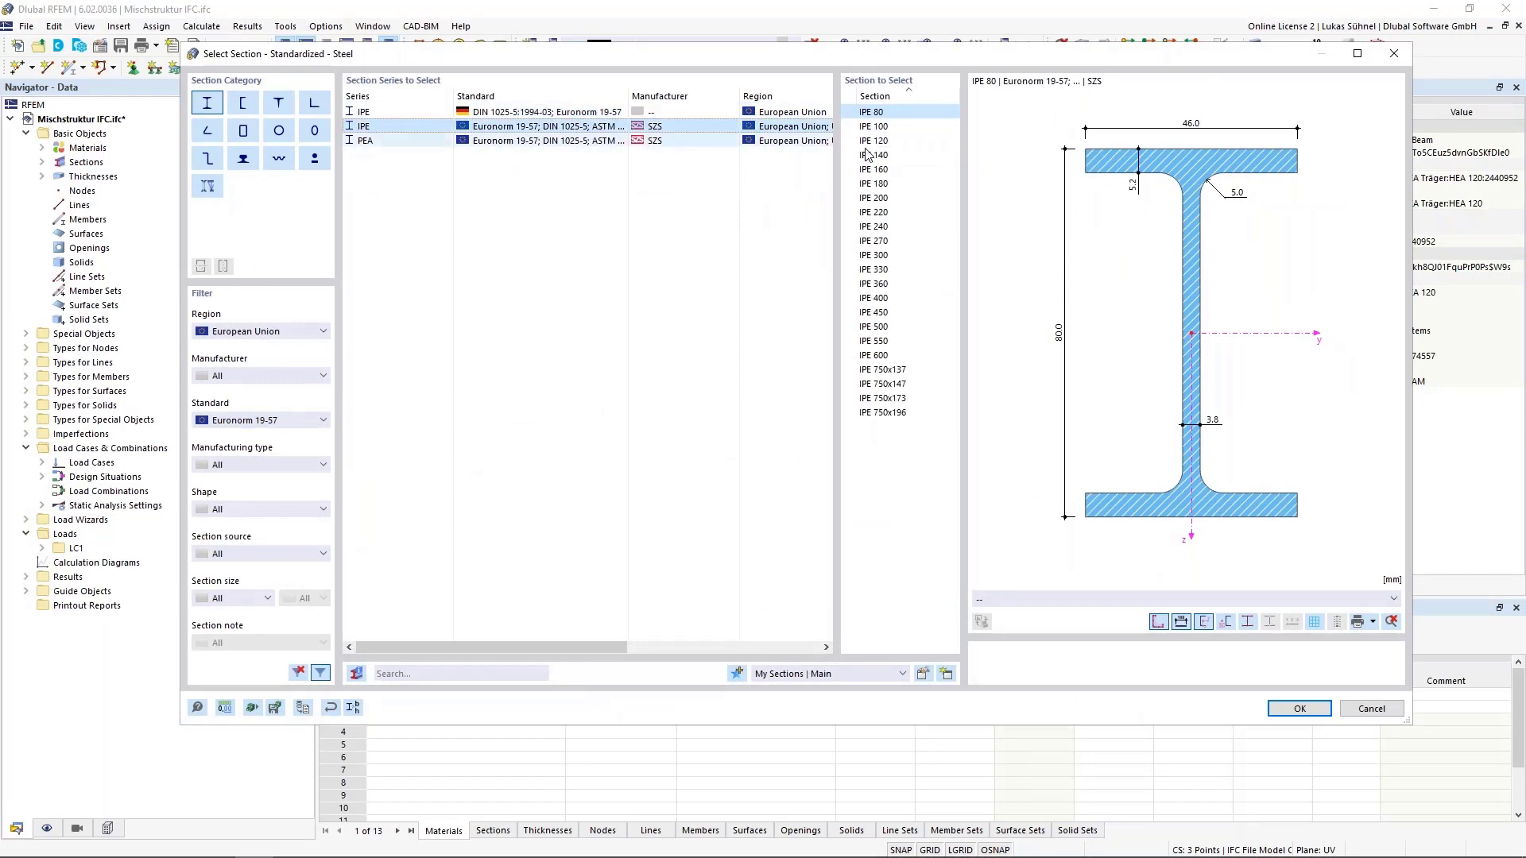
left_click(874, 255)
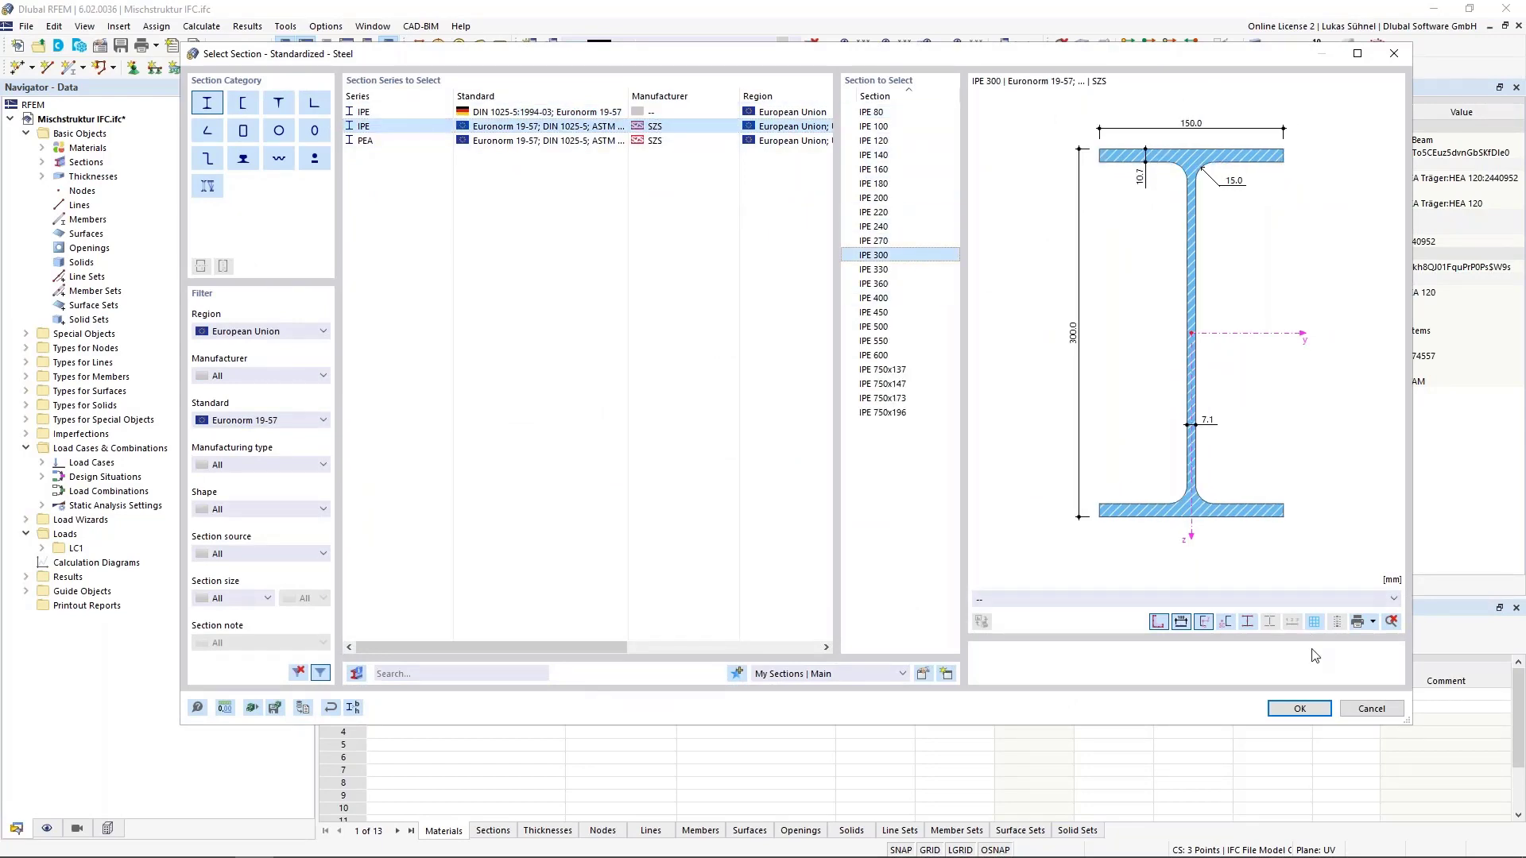
left_click(1299, 709)
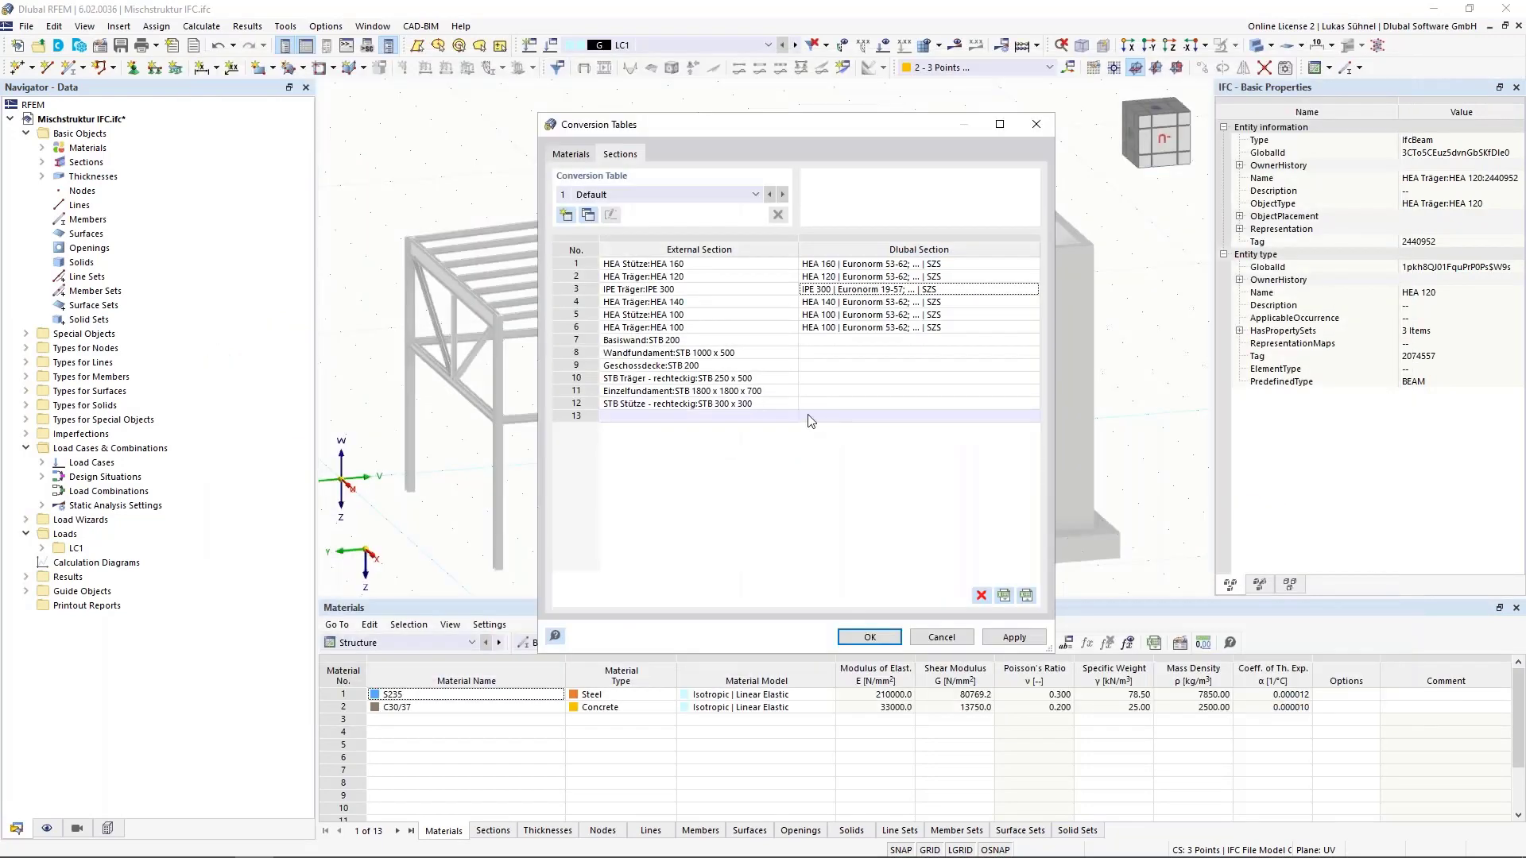
double_click(680, 378)
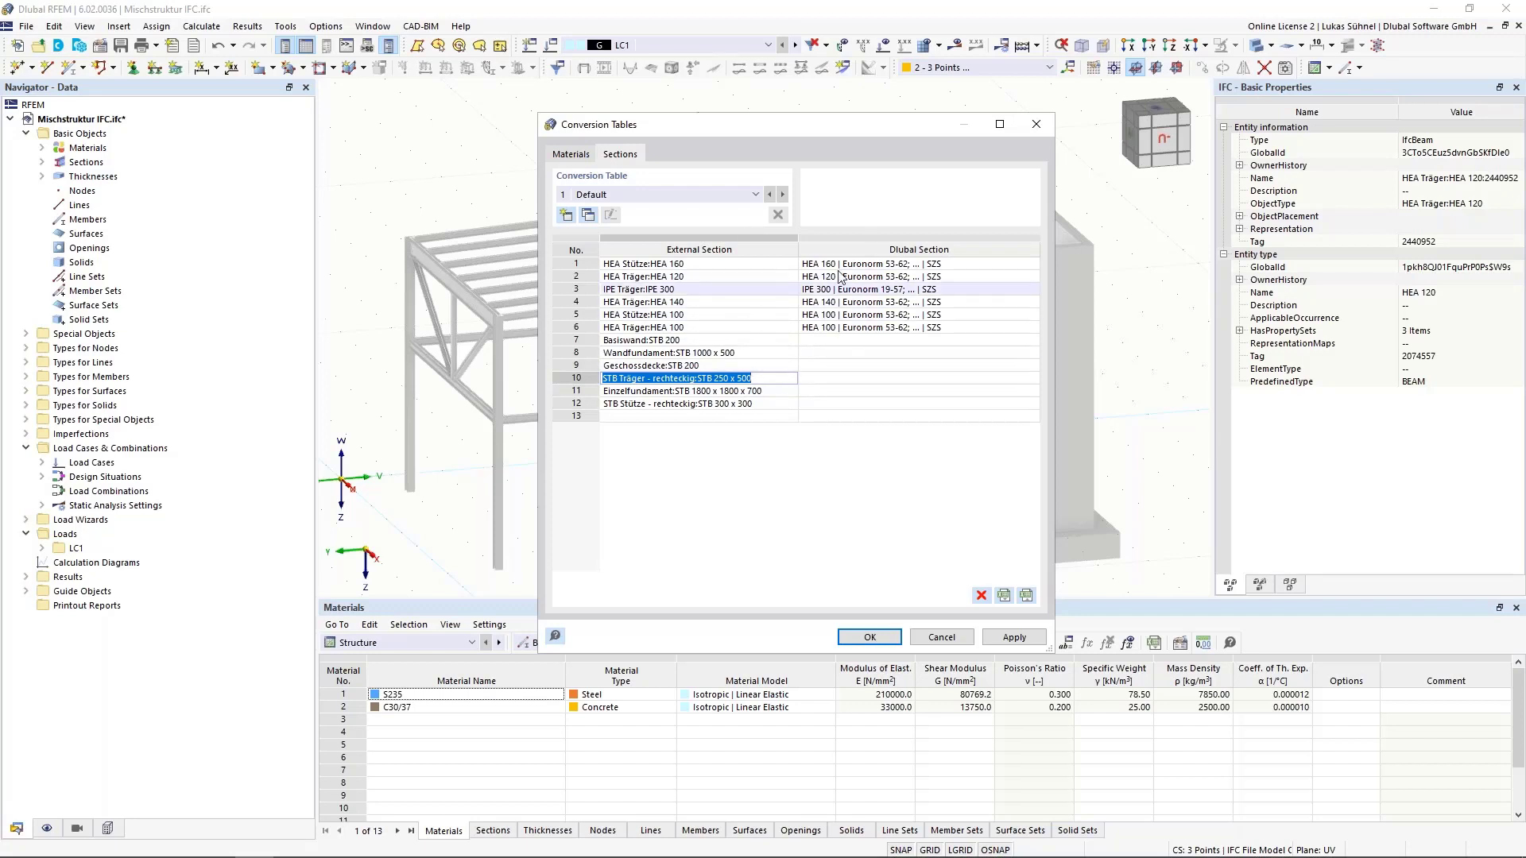
left_click(870, 638)
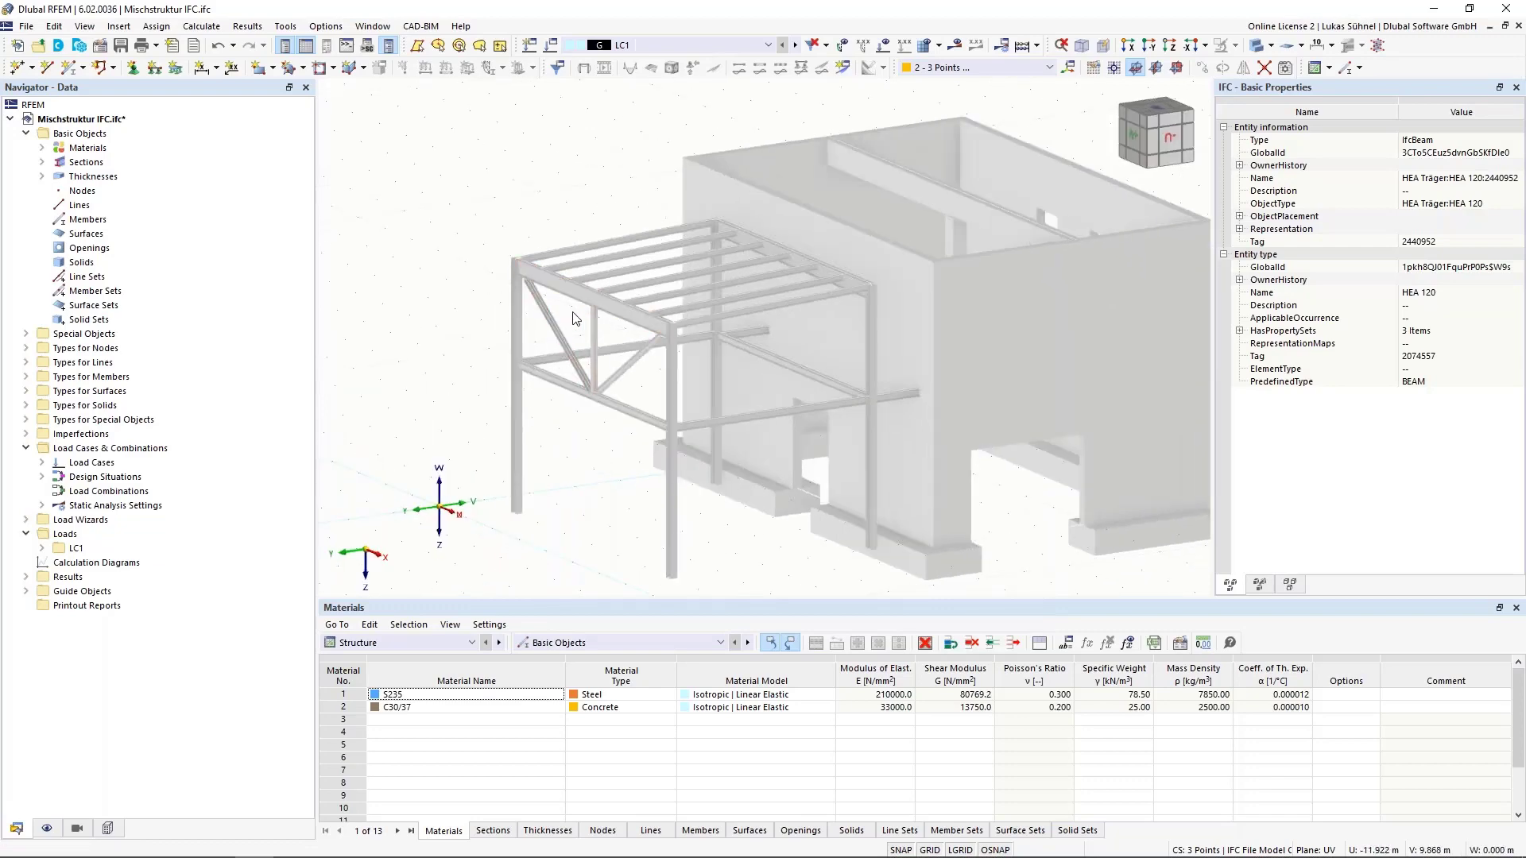
Convert the IPE 300 IFC beam along the upper front edge of the steel frame into a straight member
scroll(564, 265, "up", 3)
right_click(564, 265)
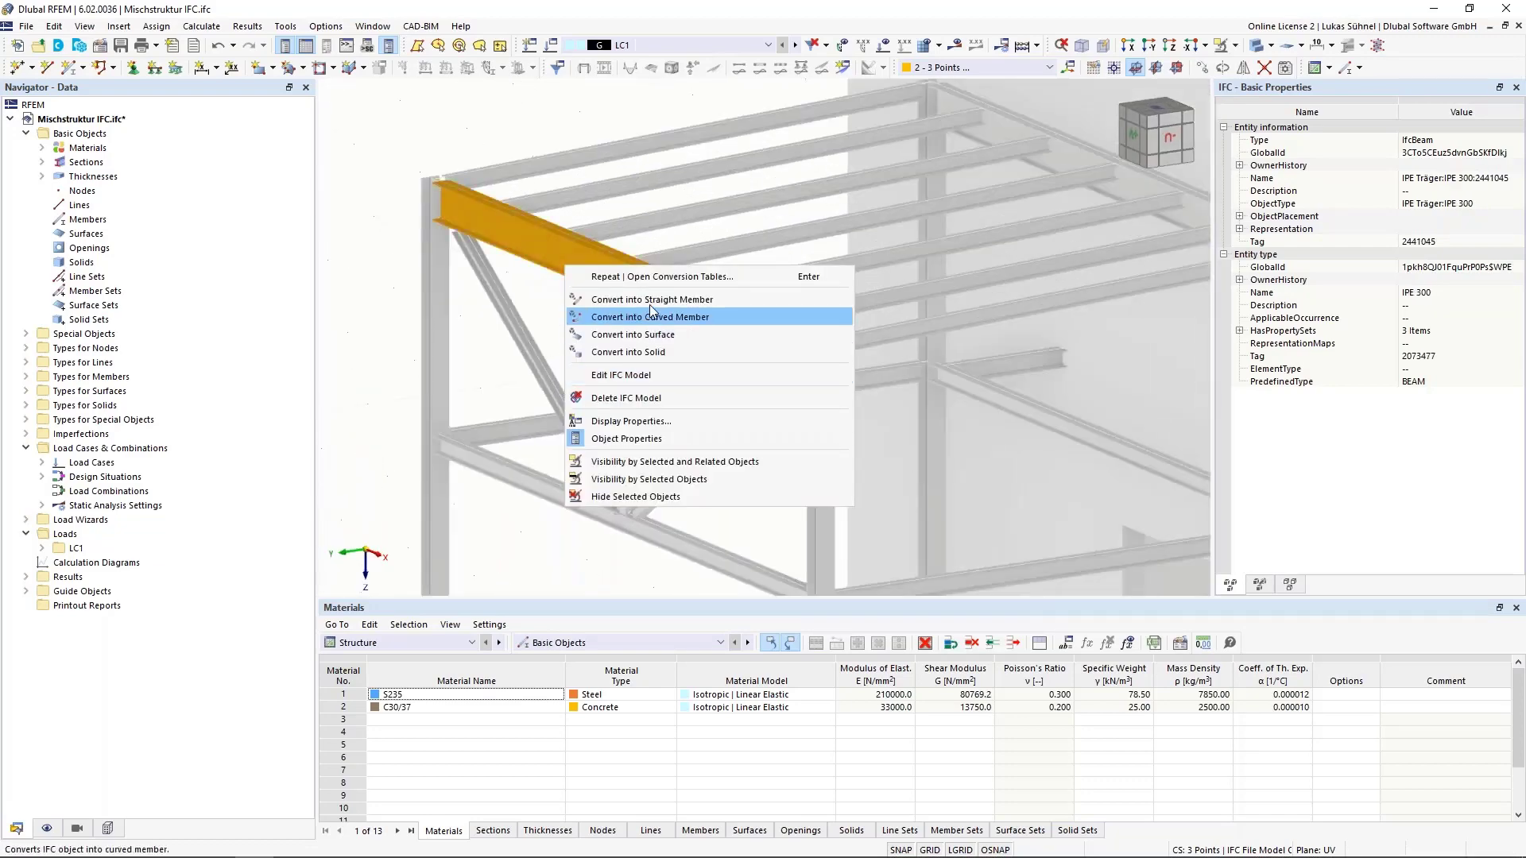
left_click(574, 300)
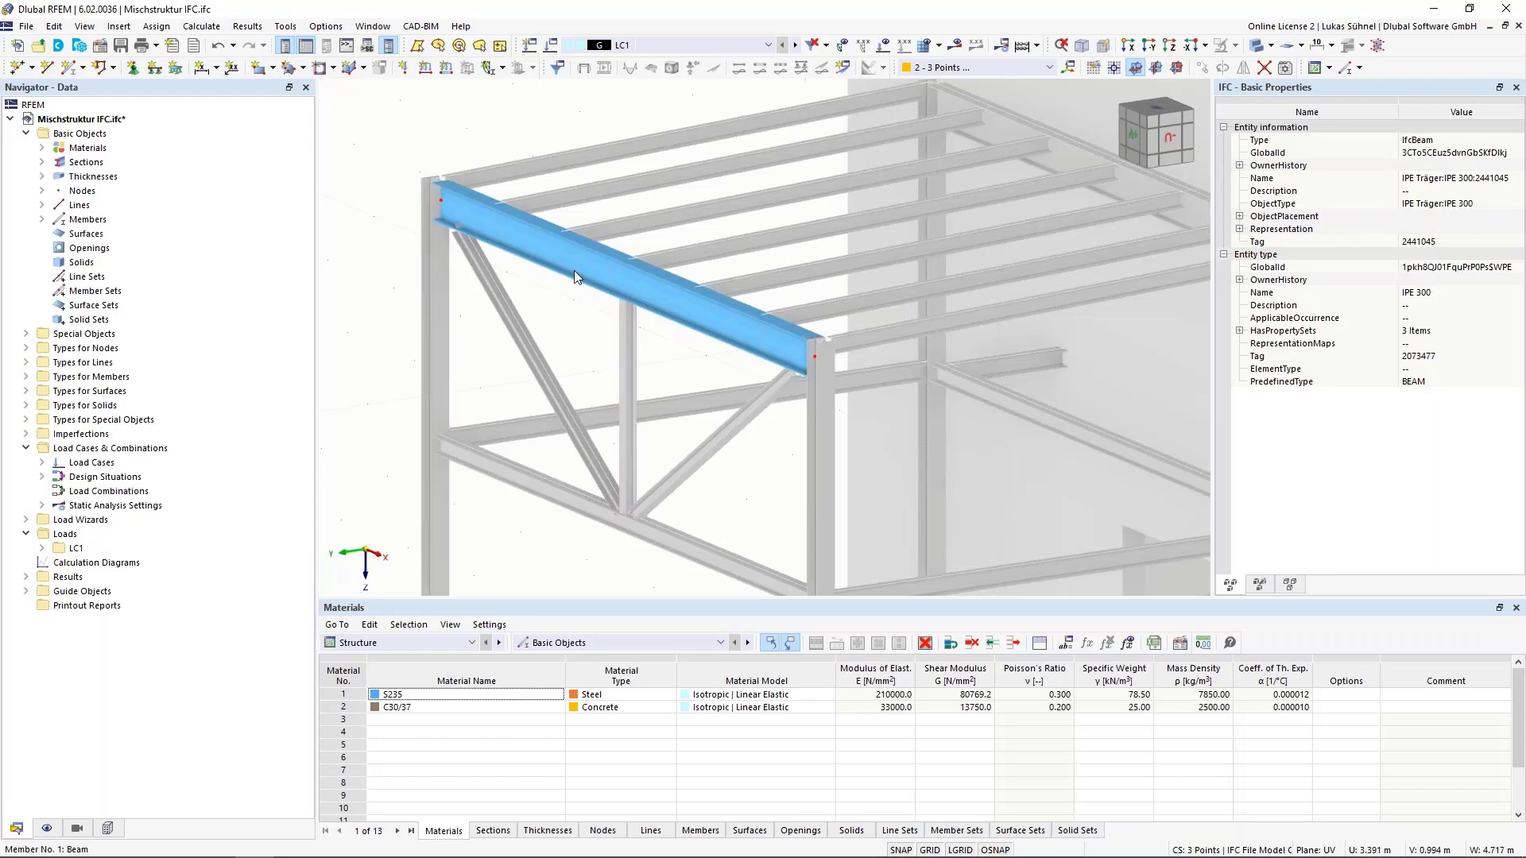
left_click(576, 344)
scroll(576, 344, "down", 5)
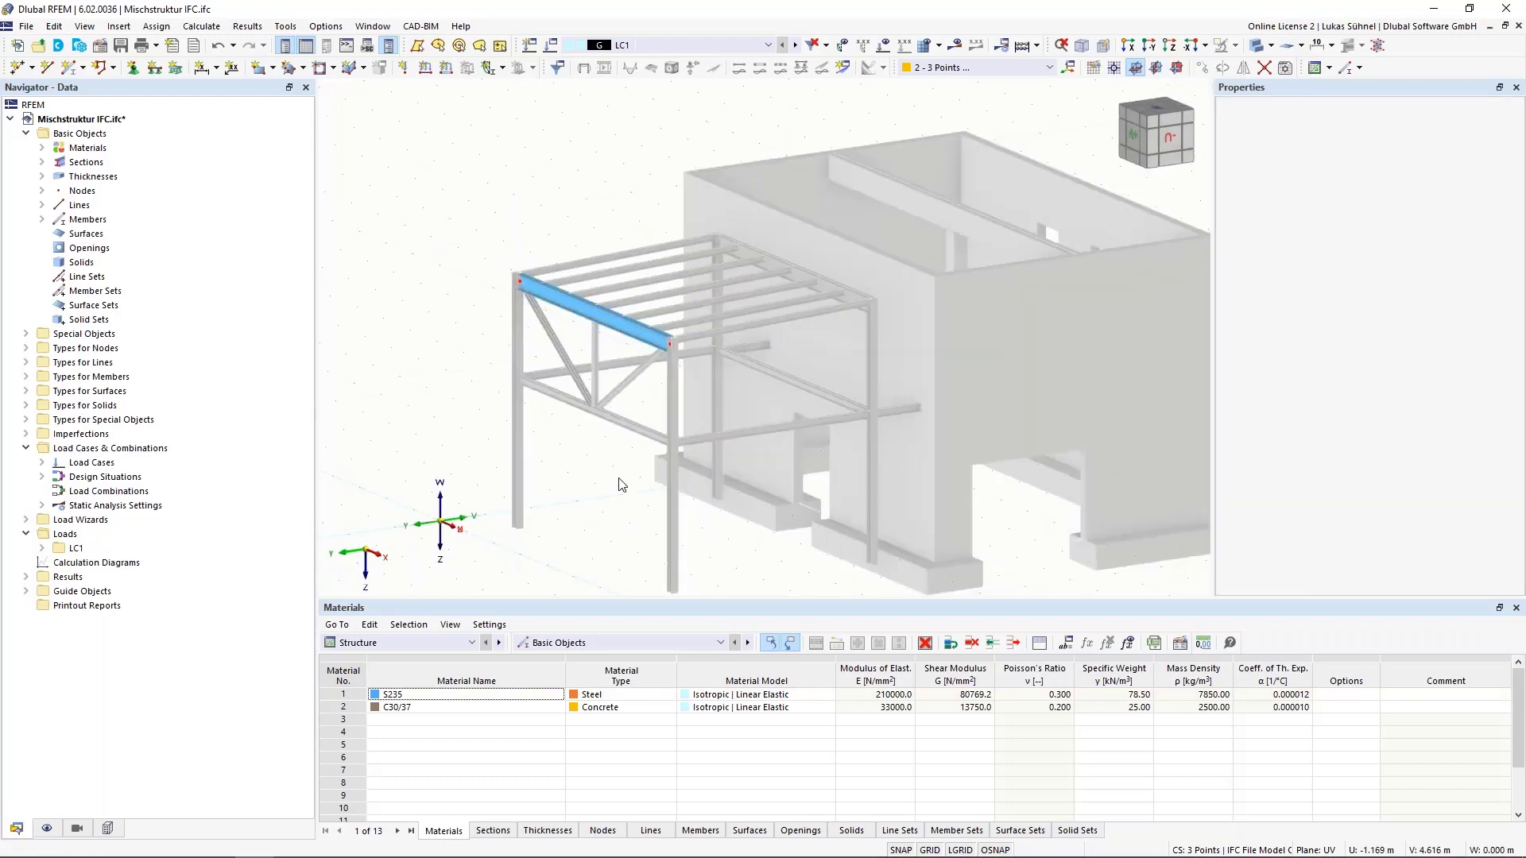
Select the whole steel frame in the side view, convert its IFC objects into straight members and return to an isometric view
key("ctrl+shift+x")
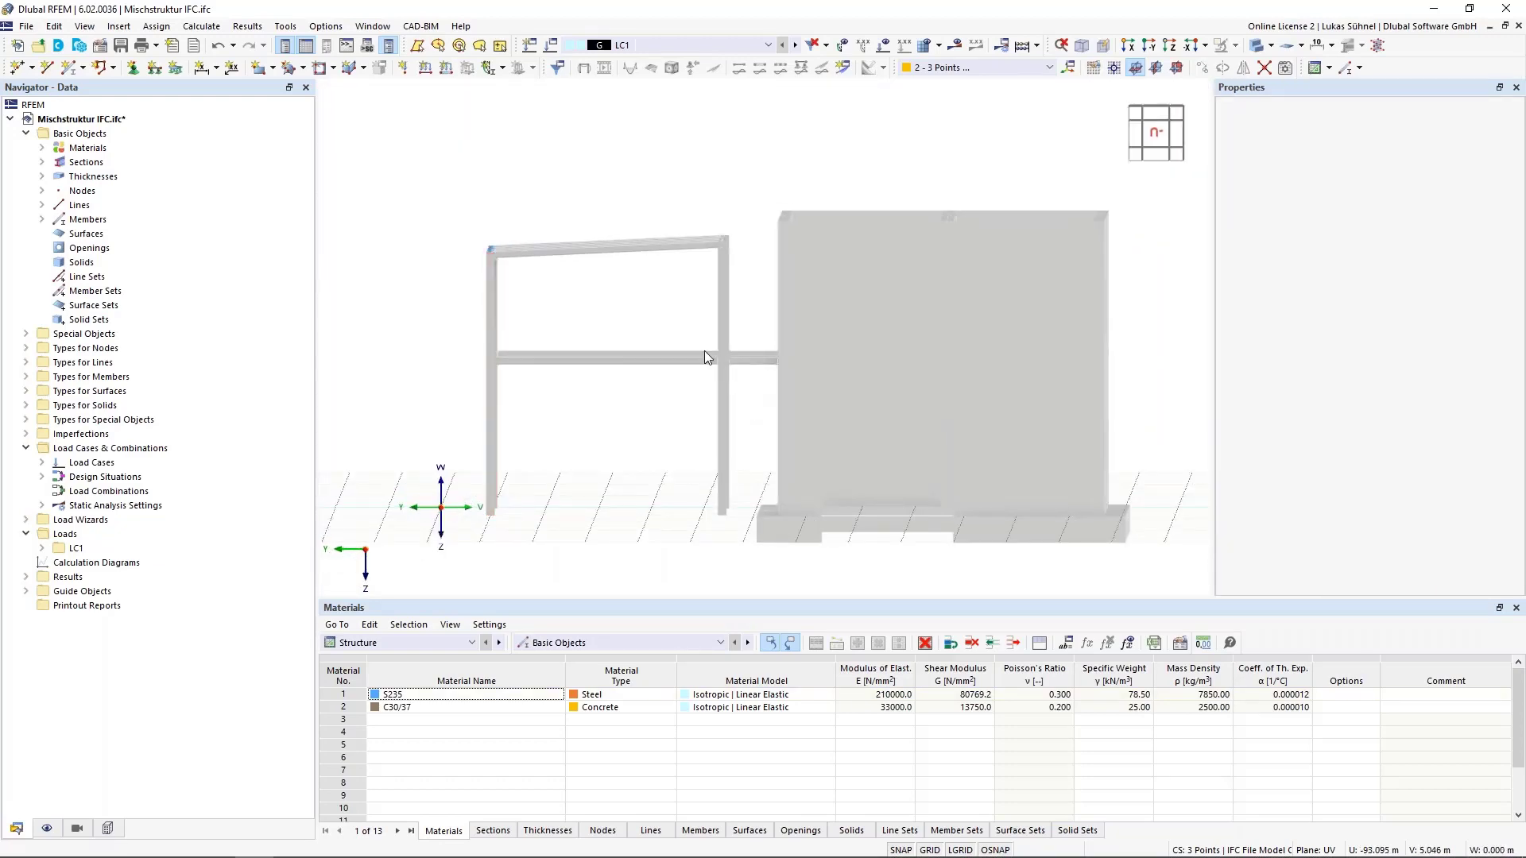
left_click_drag(749, 402, 466, 205)
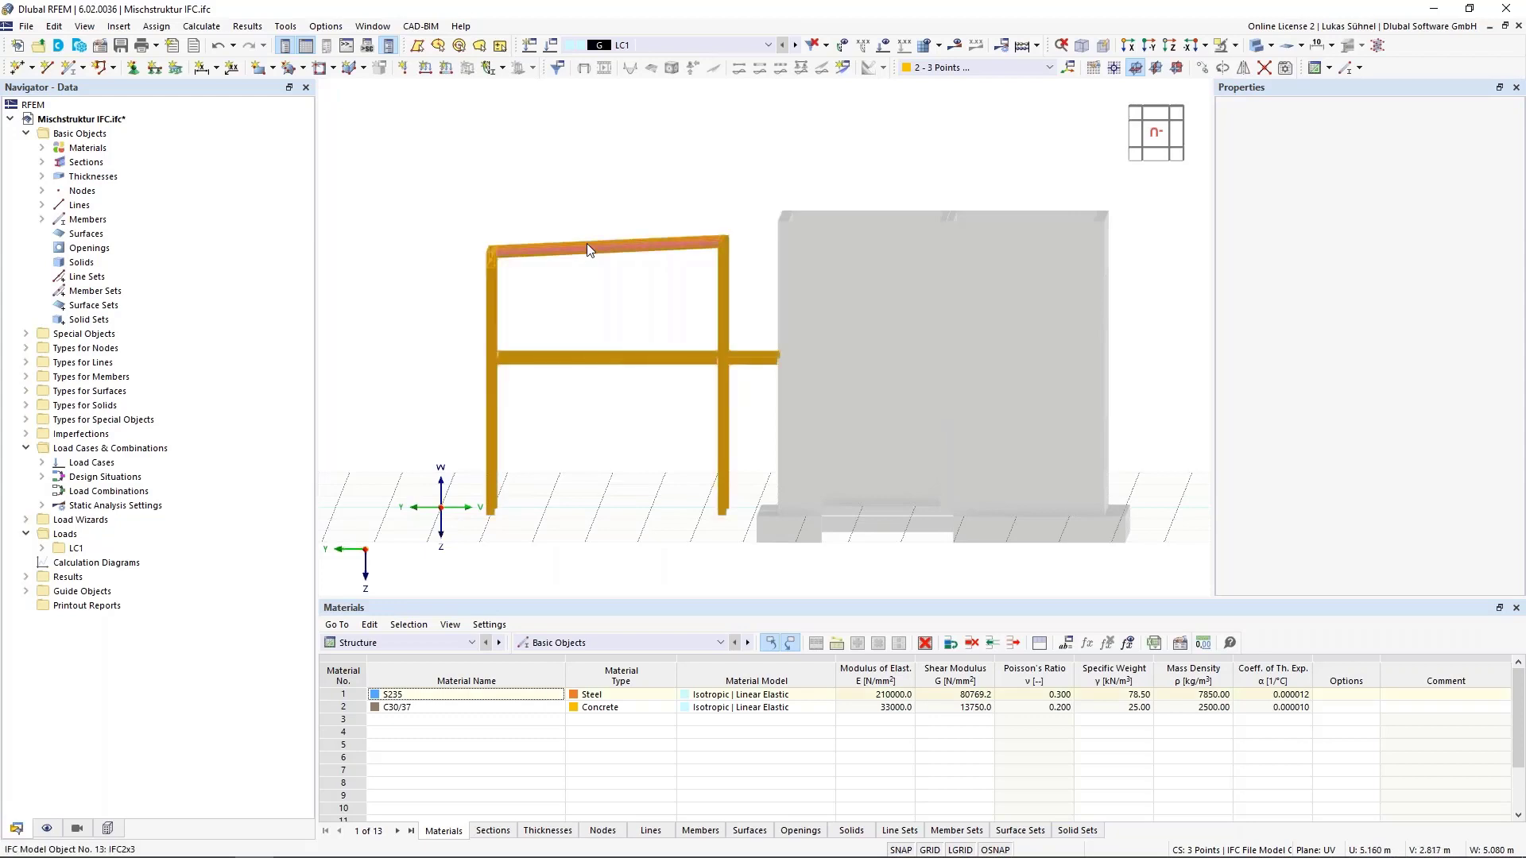
right_click(588, 248)
mouse_move(699, 338)
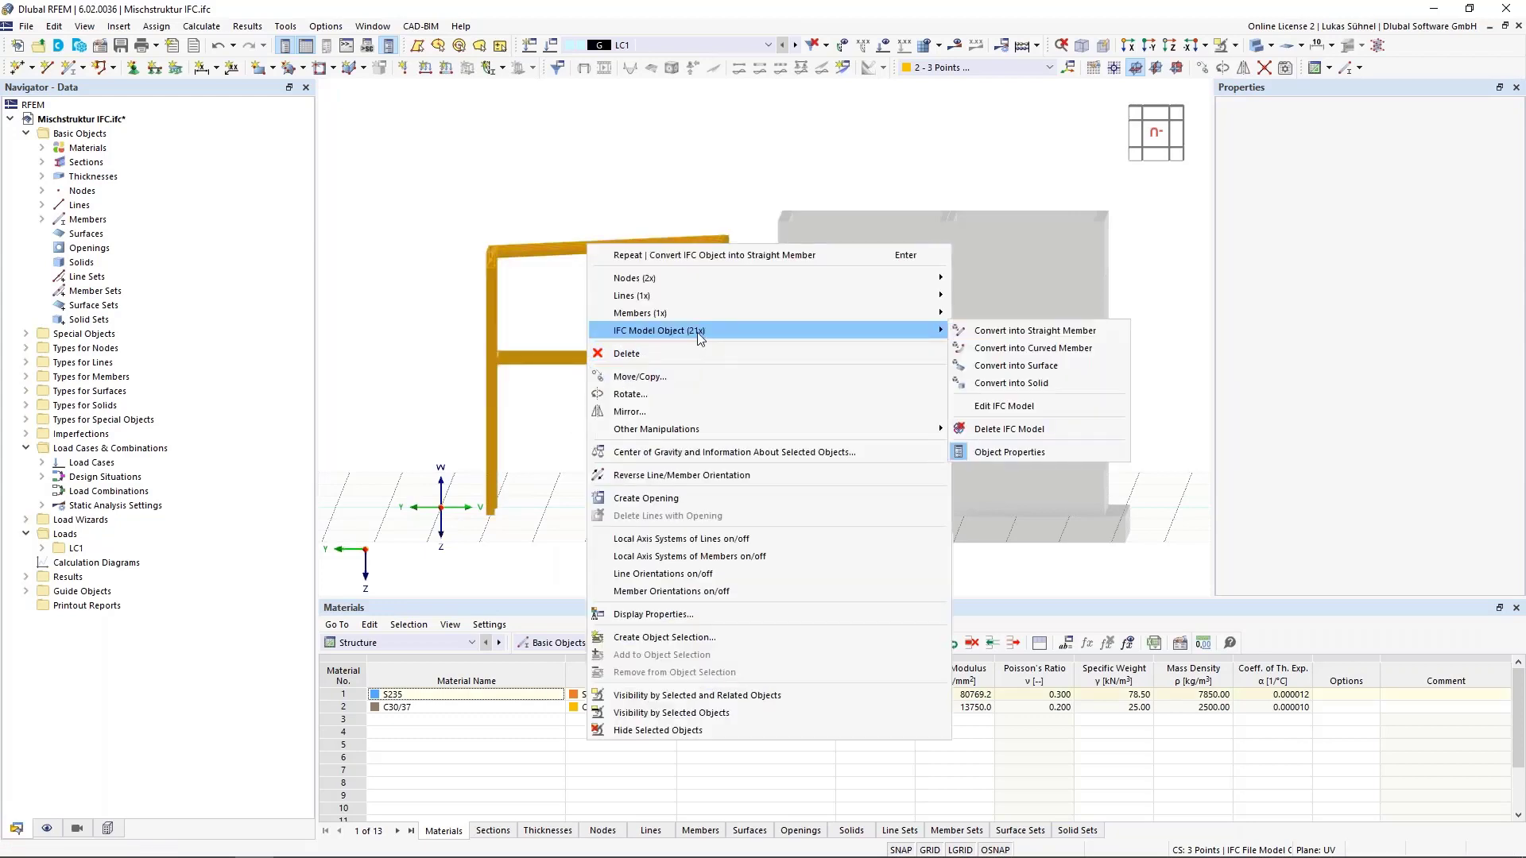
left_click(1029, 331)
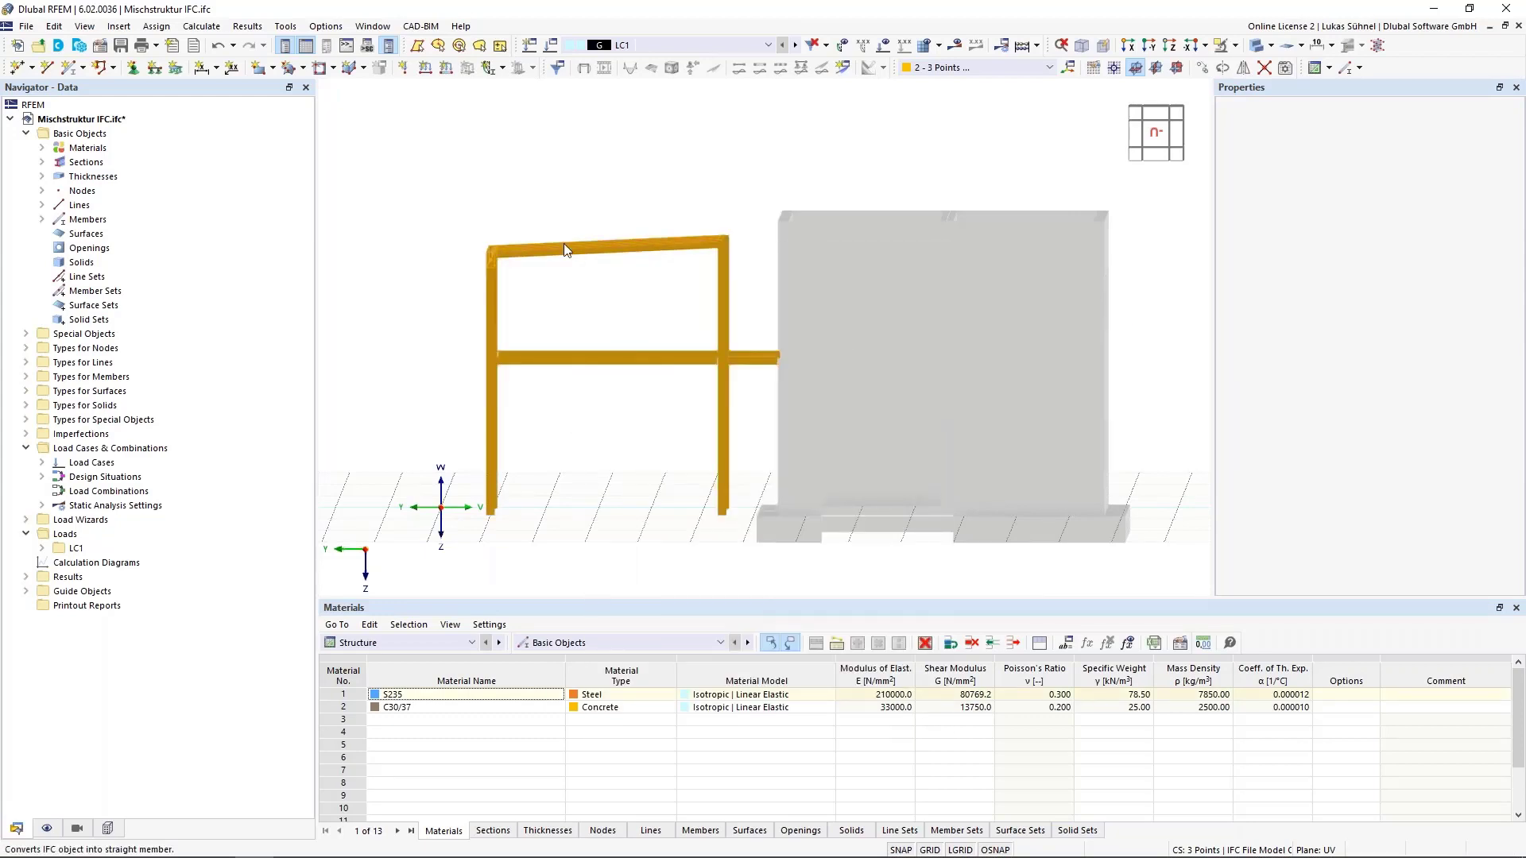
key("F7")
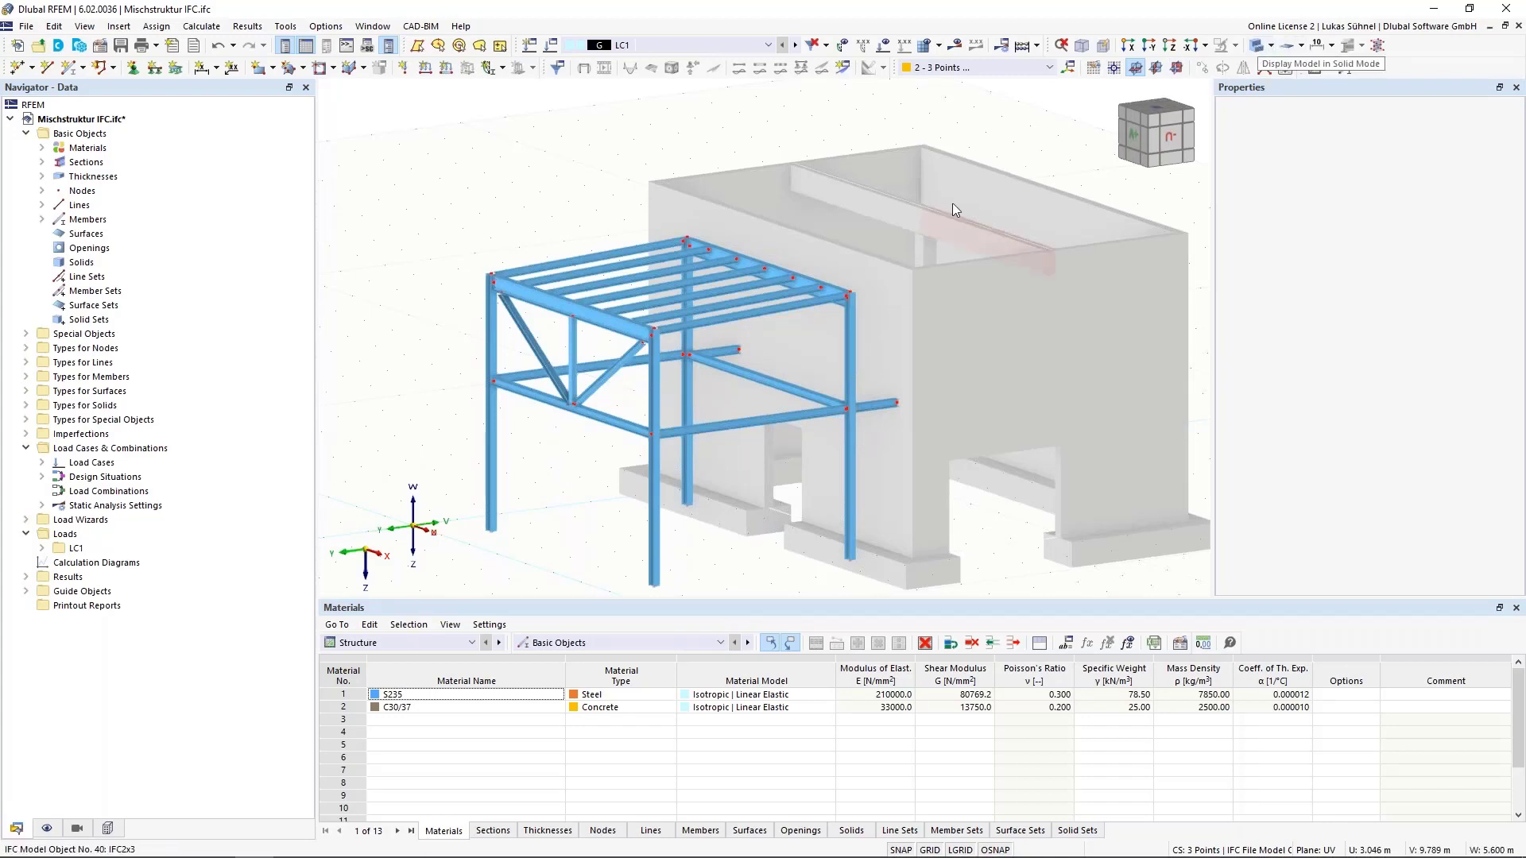
Show the model as wireframe and examine how the member ends meet at the steel frame's upper front corner
middle_click_drag(952, 203, 994, 199)
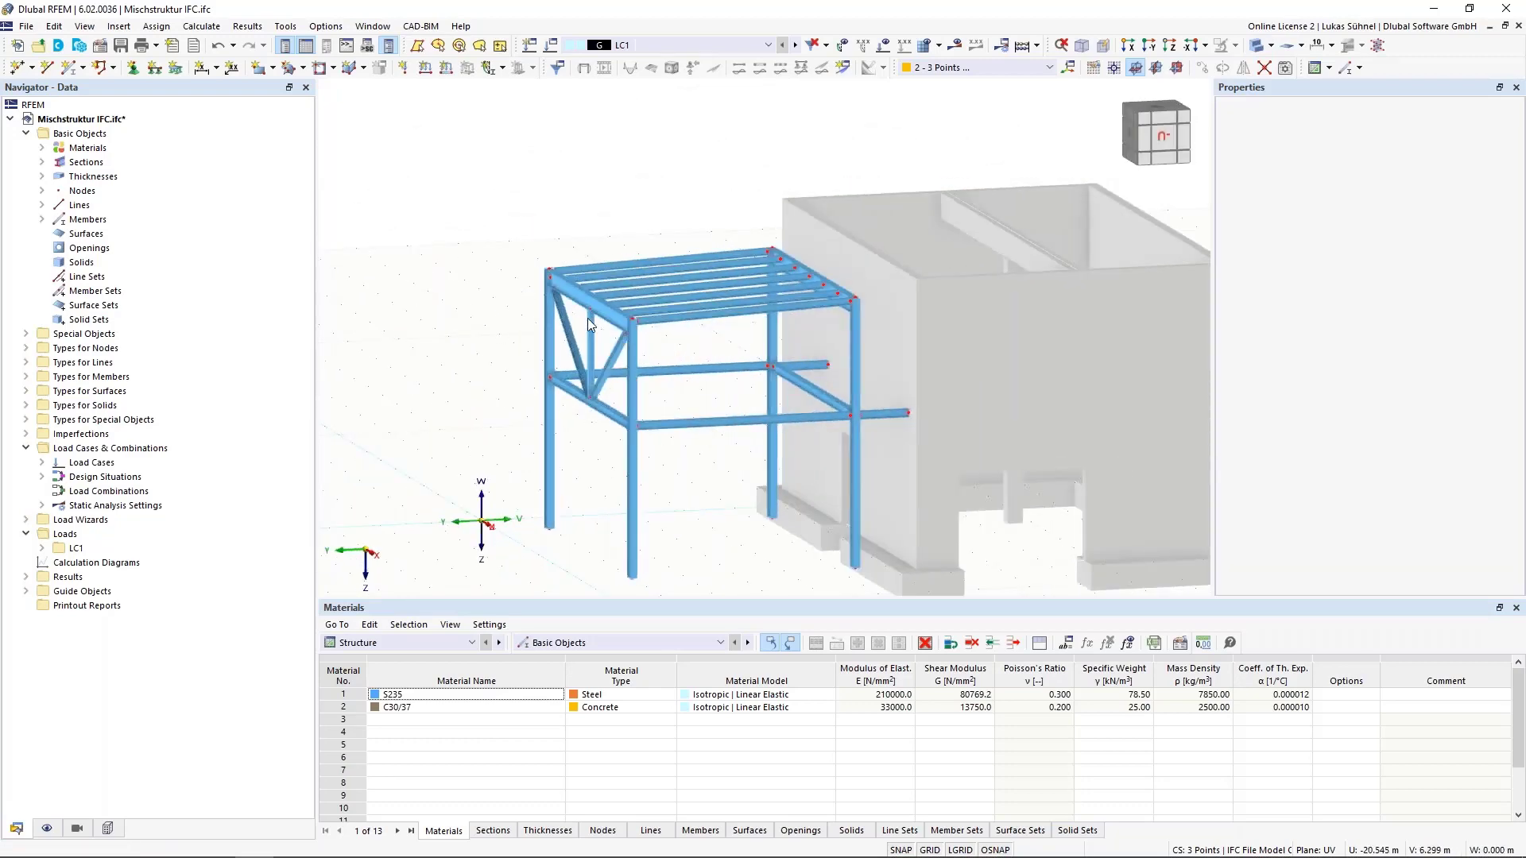
left_click(1254, 49)
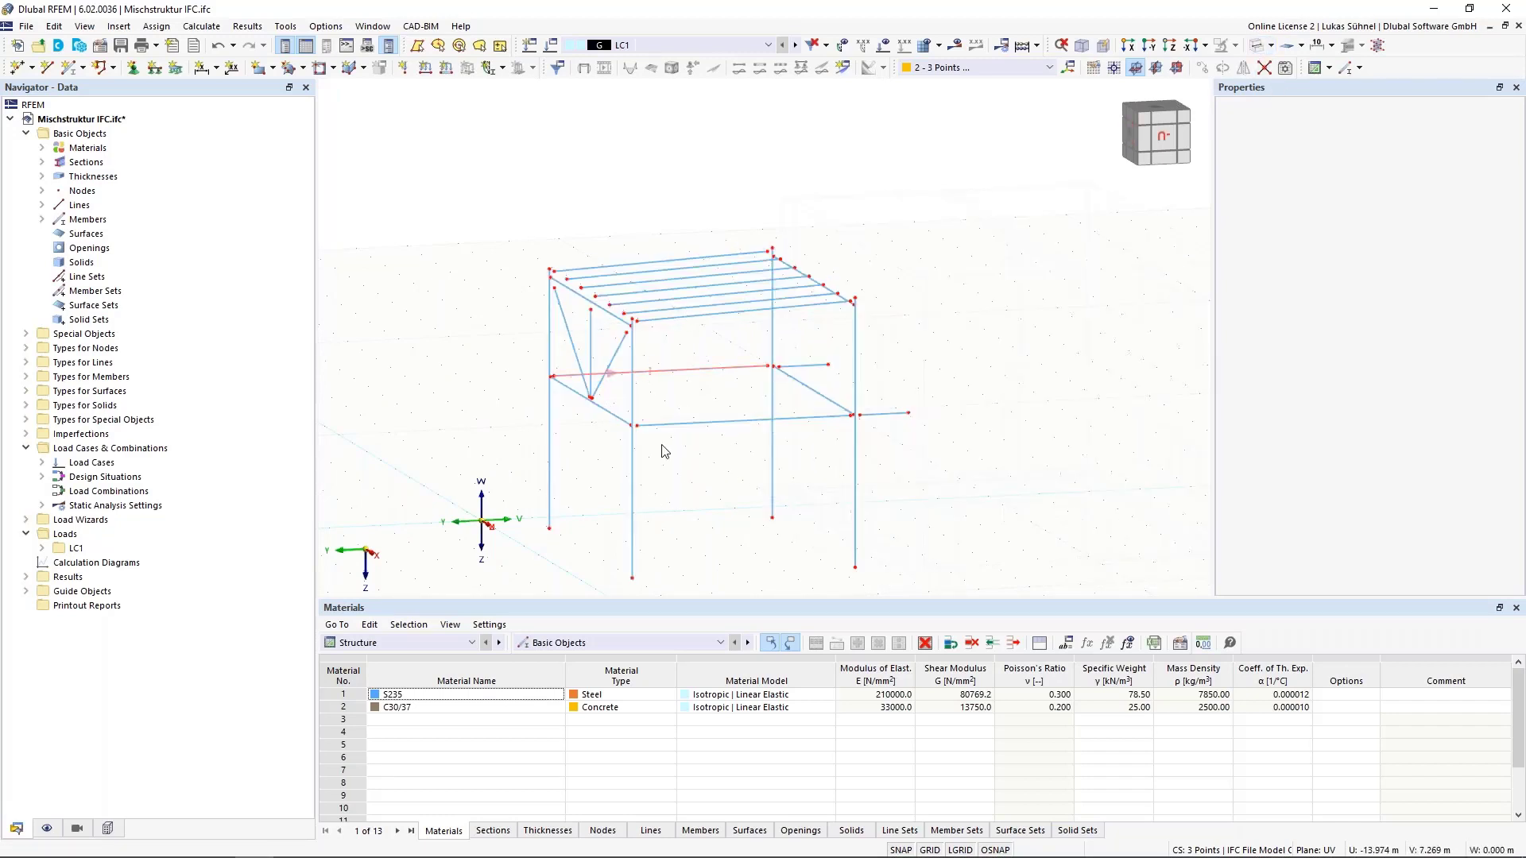
scroll(567, 327, "up", 5)
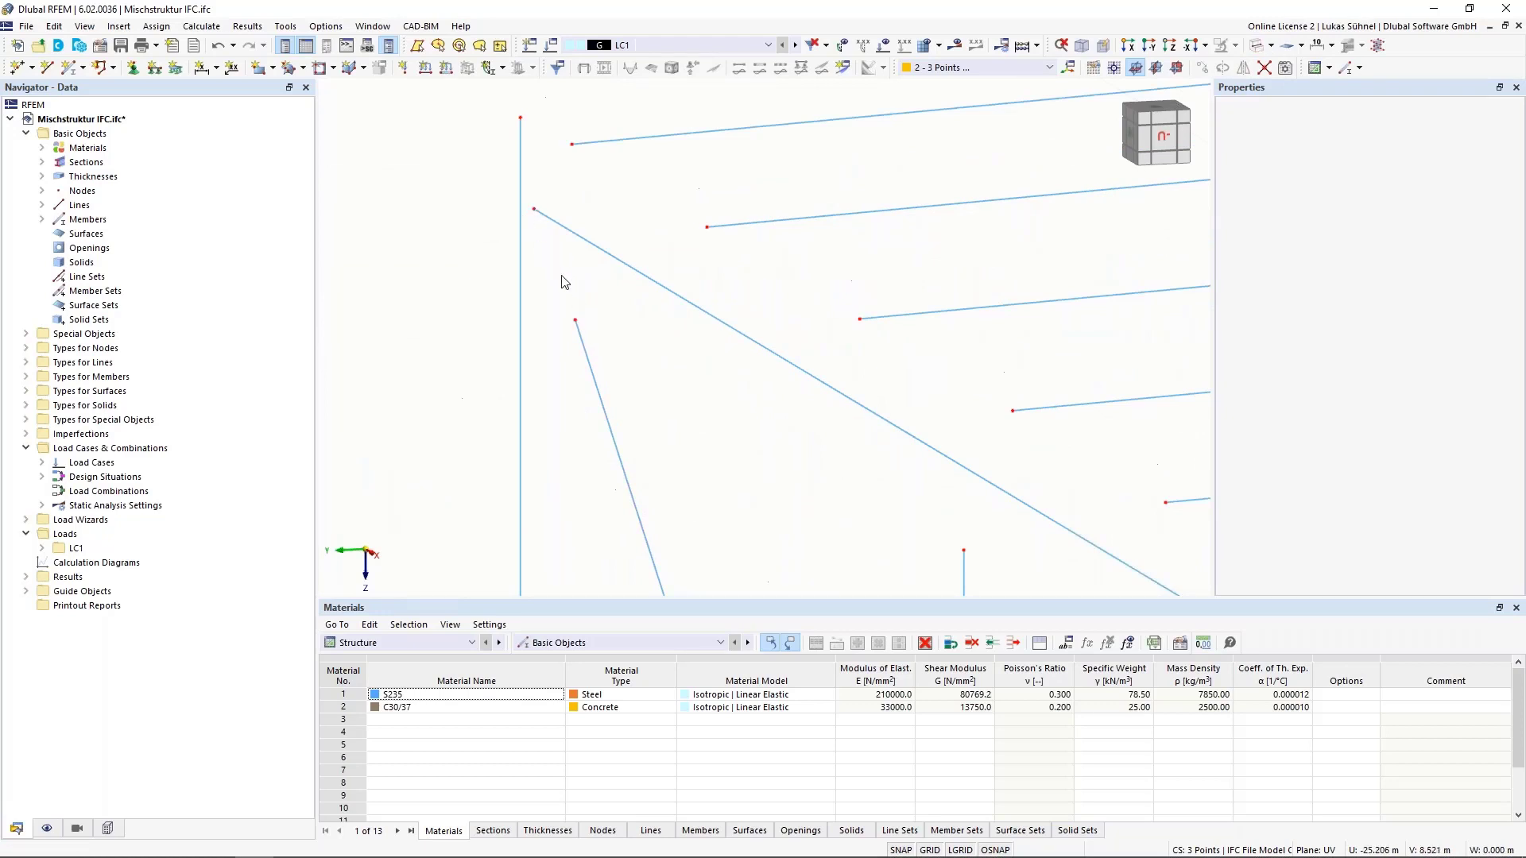
scroll(565, 282, "down", 3)
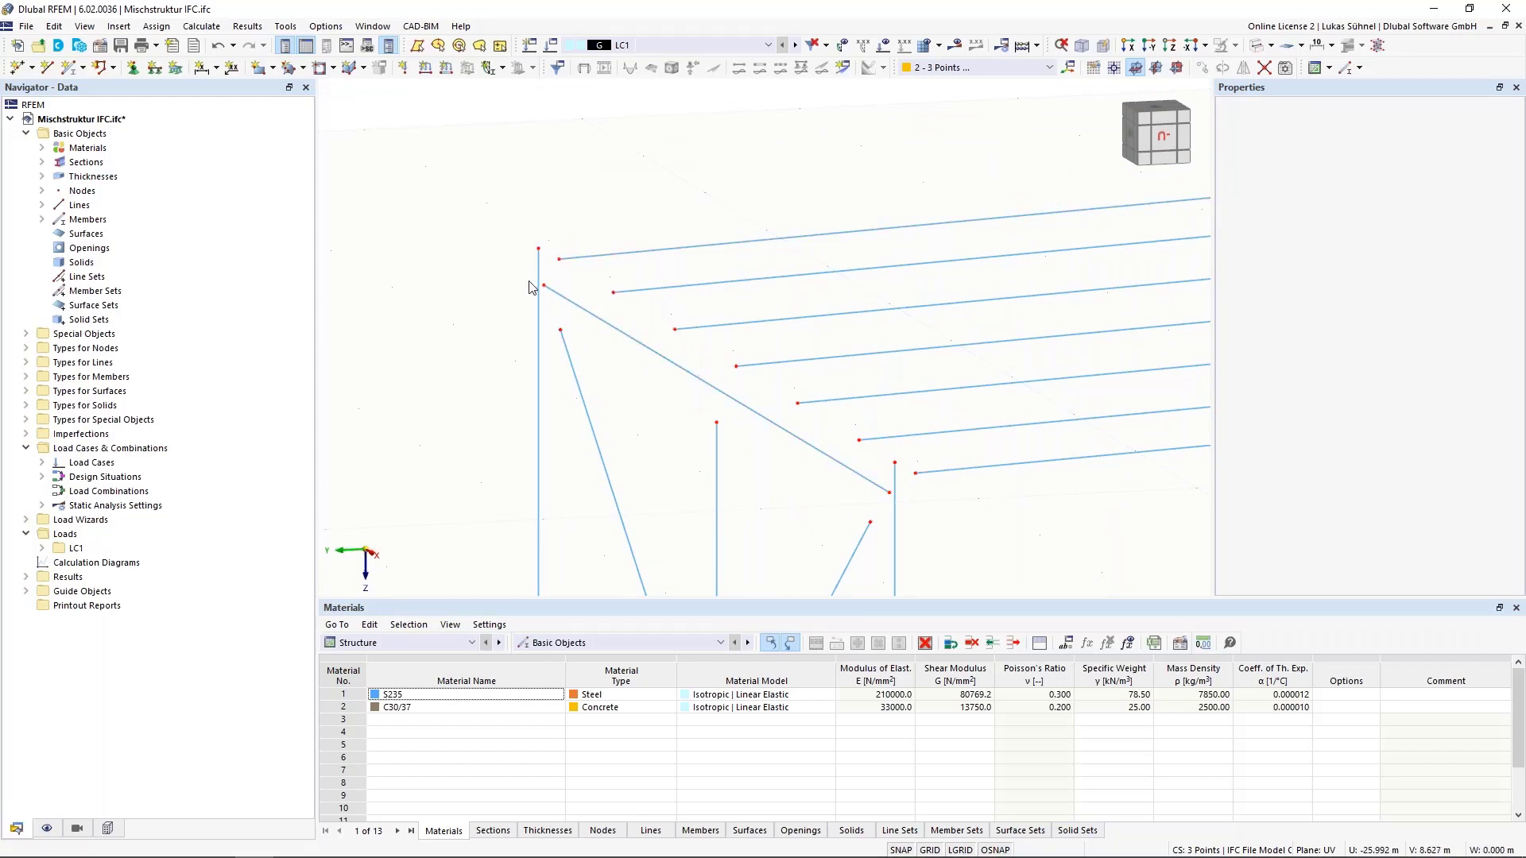
scroll(532, 287, "up", 2)
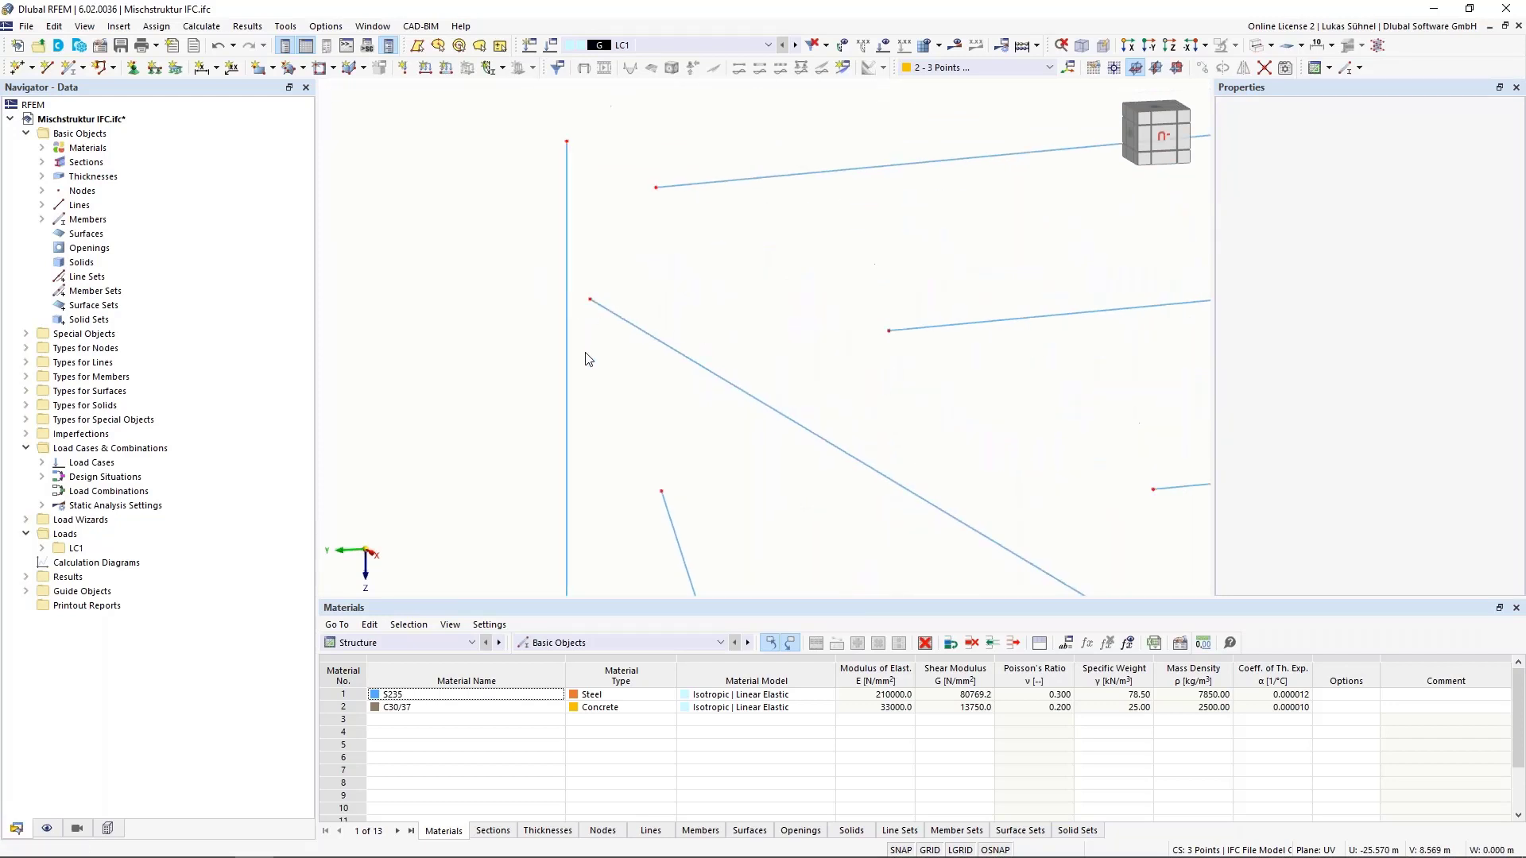
scroll(588, 359, "down", 3)
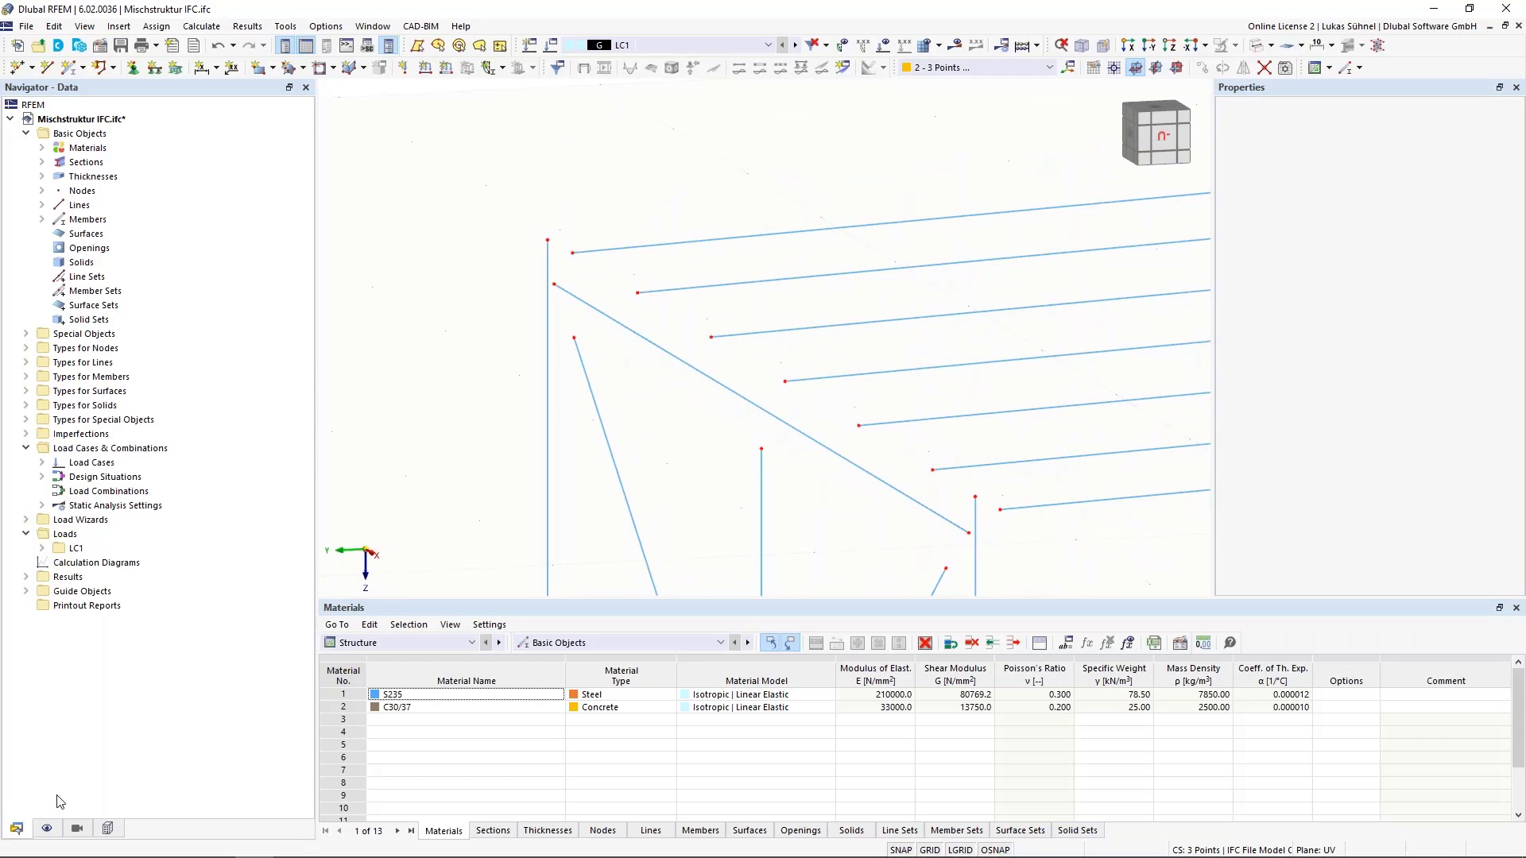
Hide the members in the model display
left_click(48, 829)
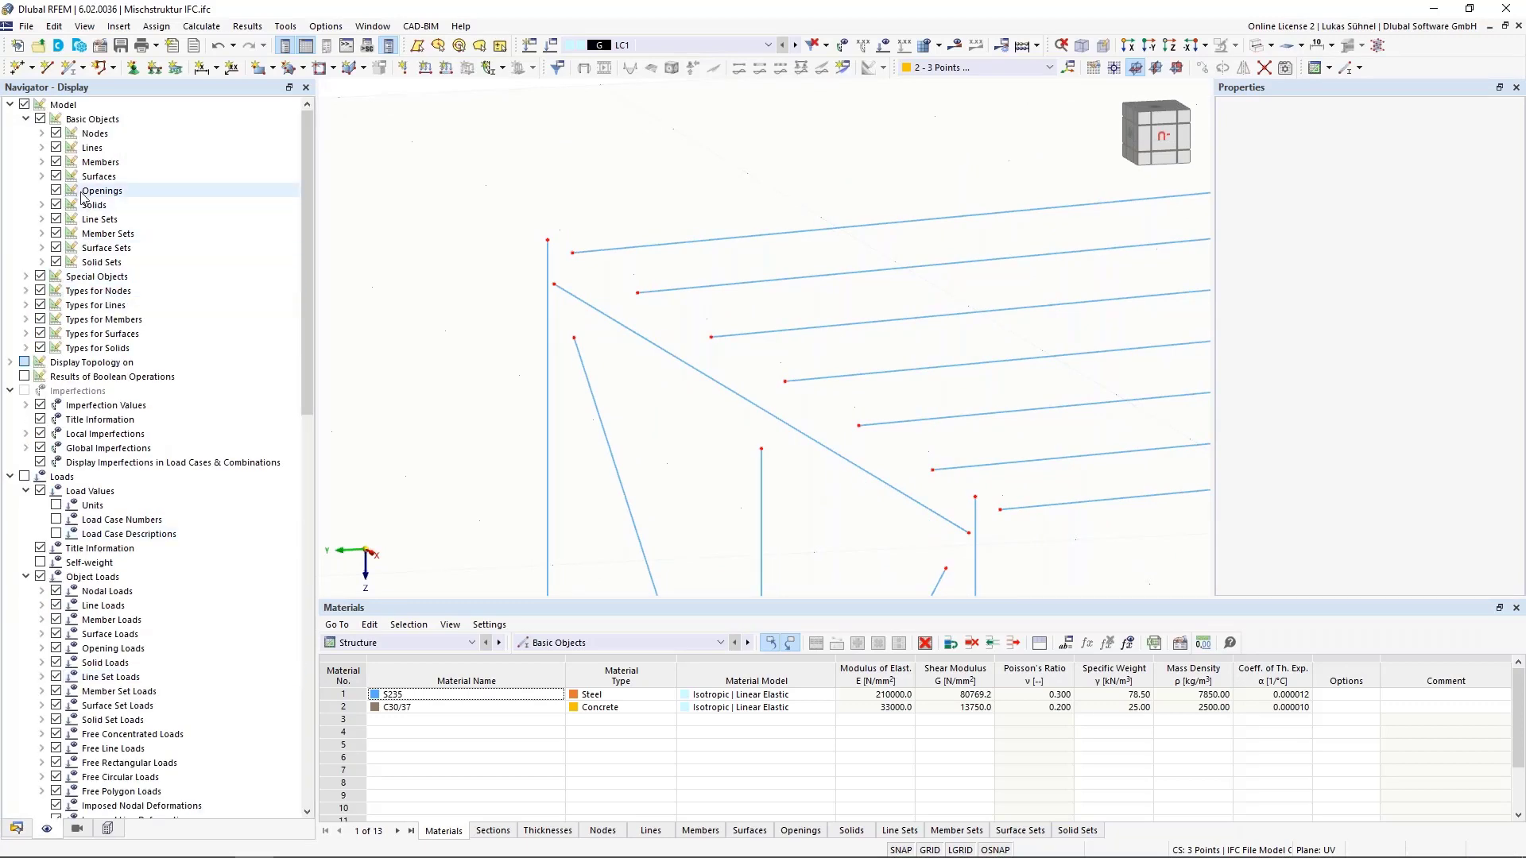
left_click(56, 162)
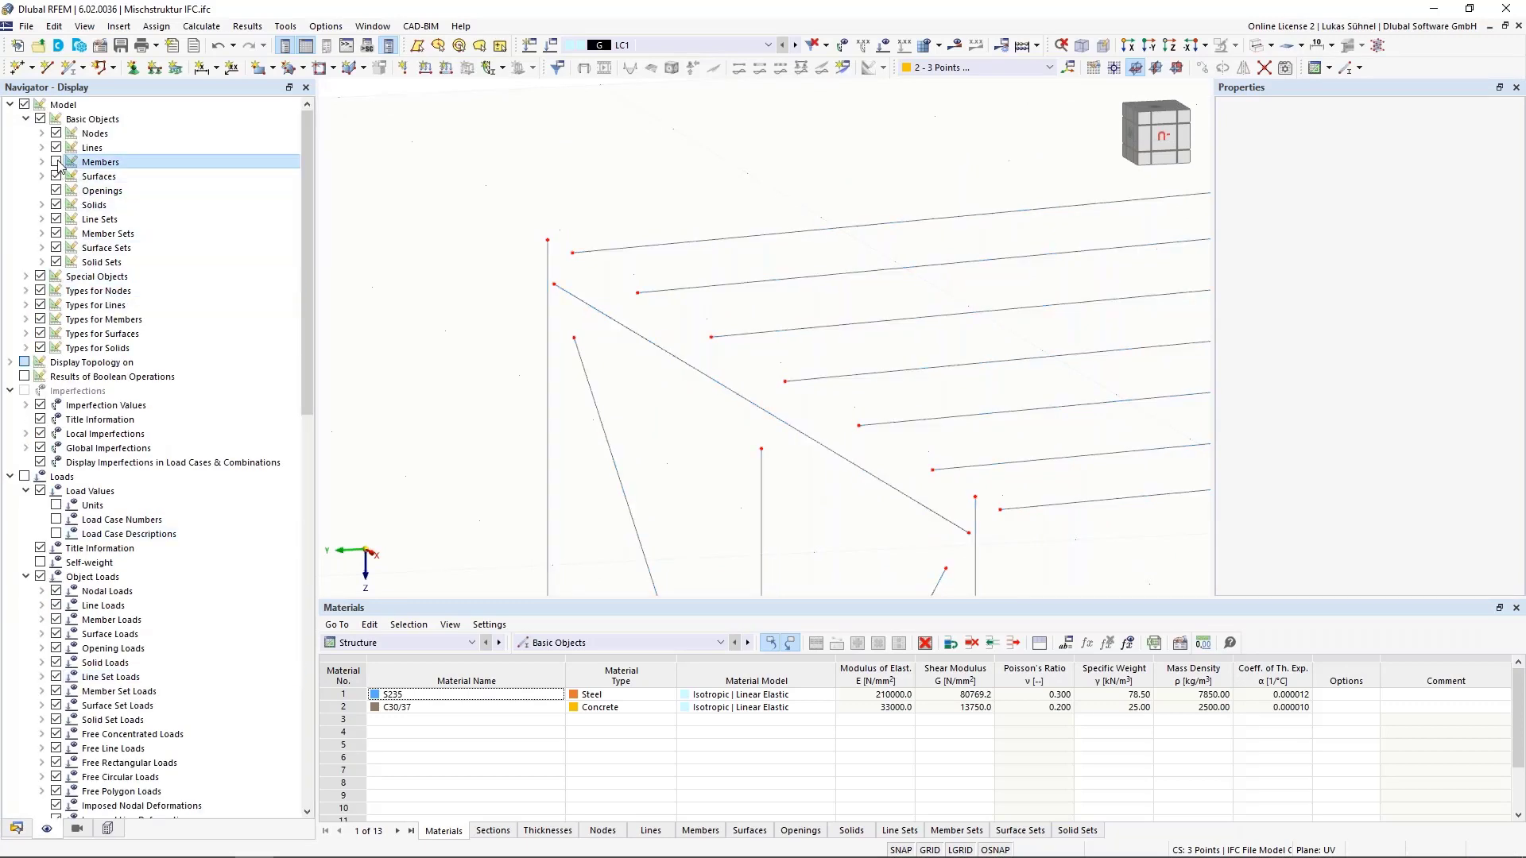
Show all IFC objects in the model again and examine how the beams meet the column at the frame's upper corner
left_click(108, 829)
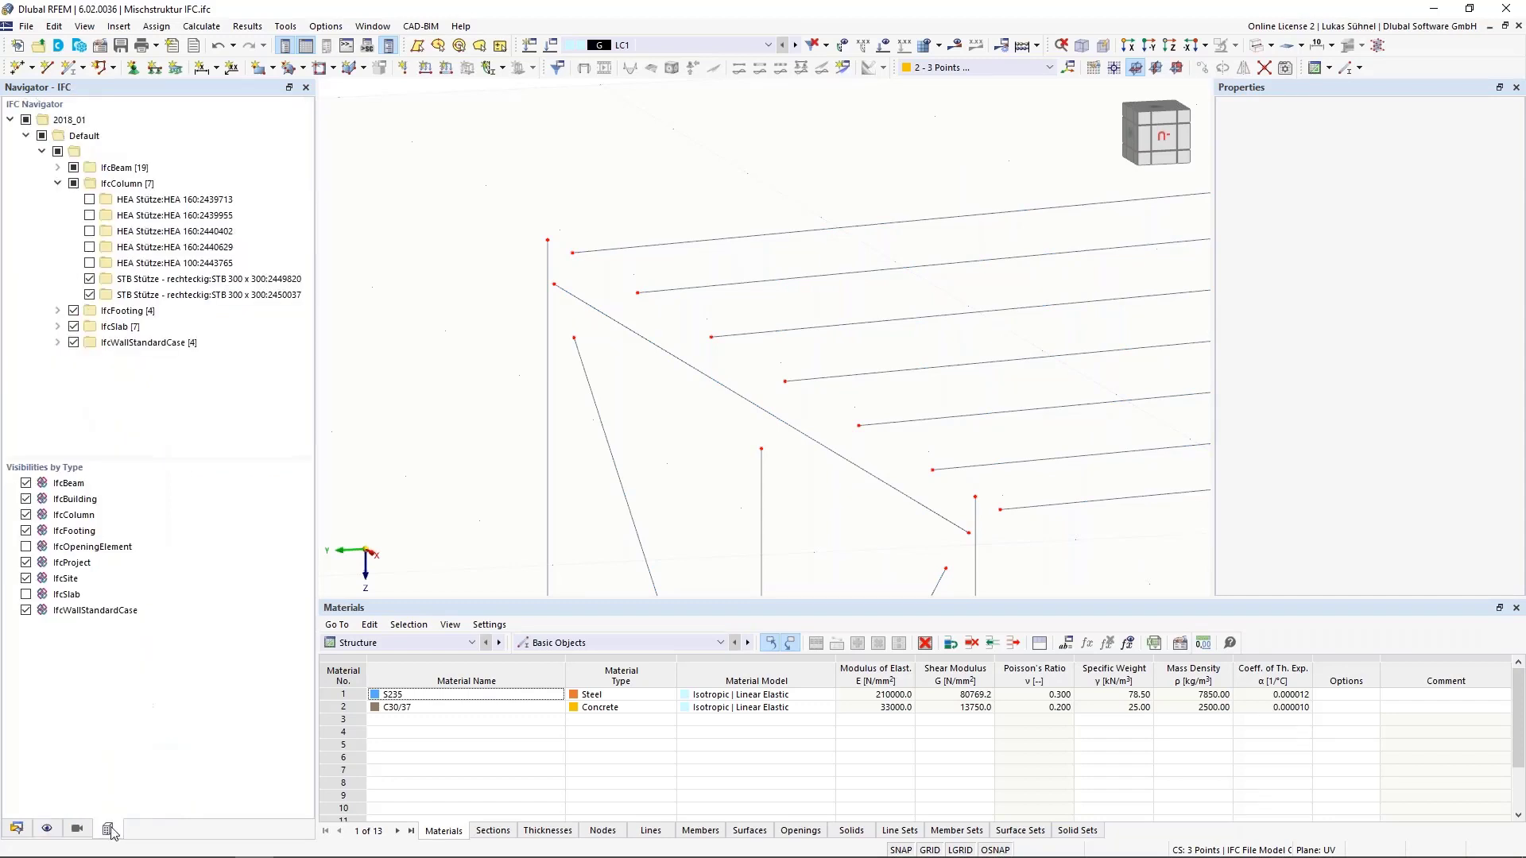
left_click(25, 120)
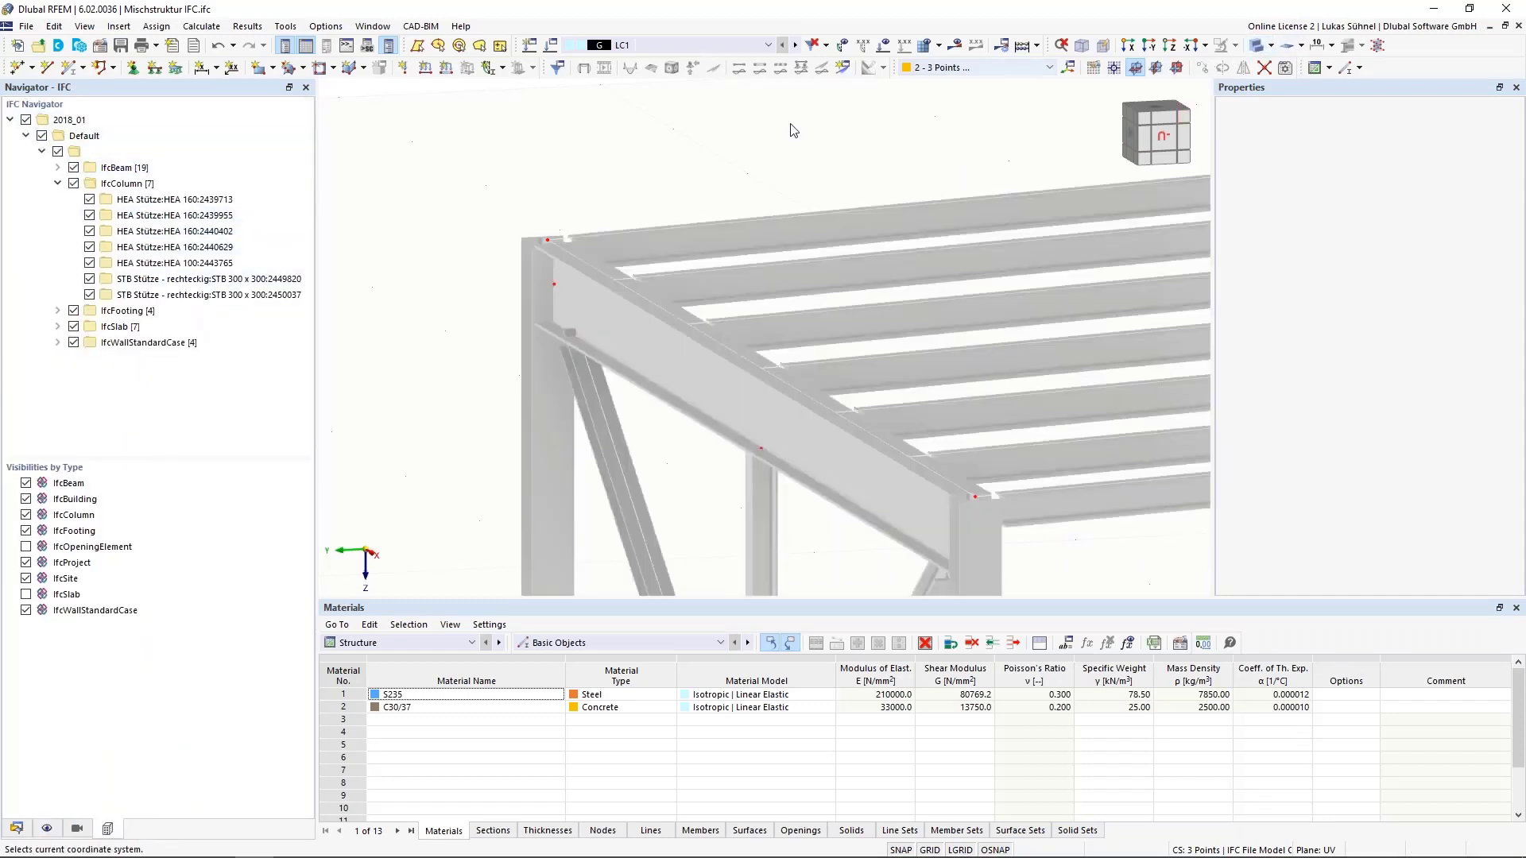
scroll(705, 204, "up", 5)
middle_click_drag(810, 243, 1038, 155)
scroll(1038, 155, "up", 4)
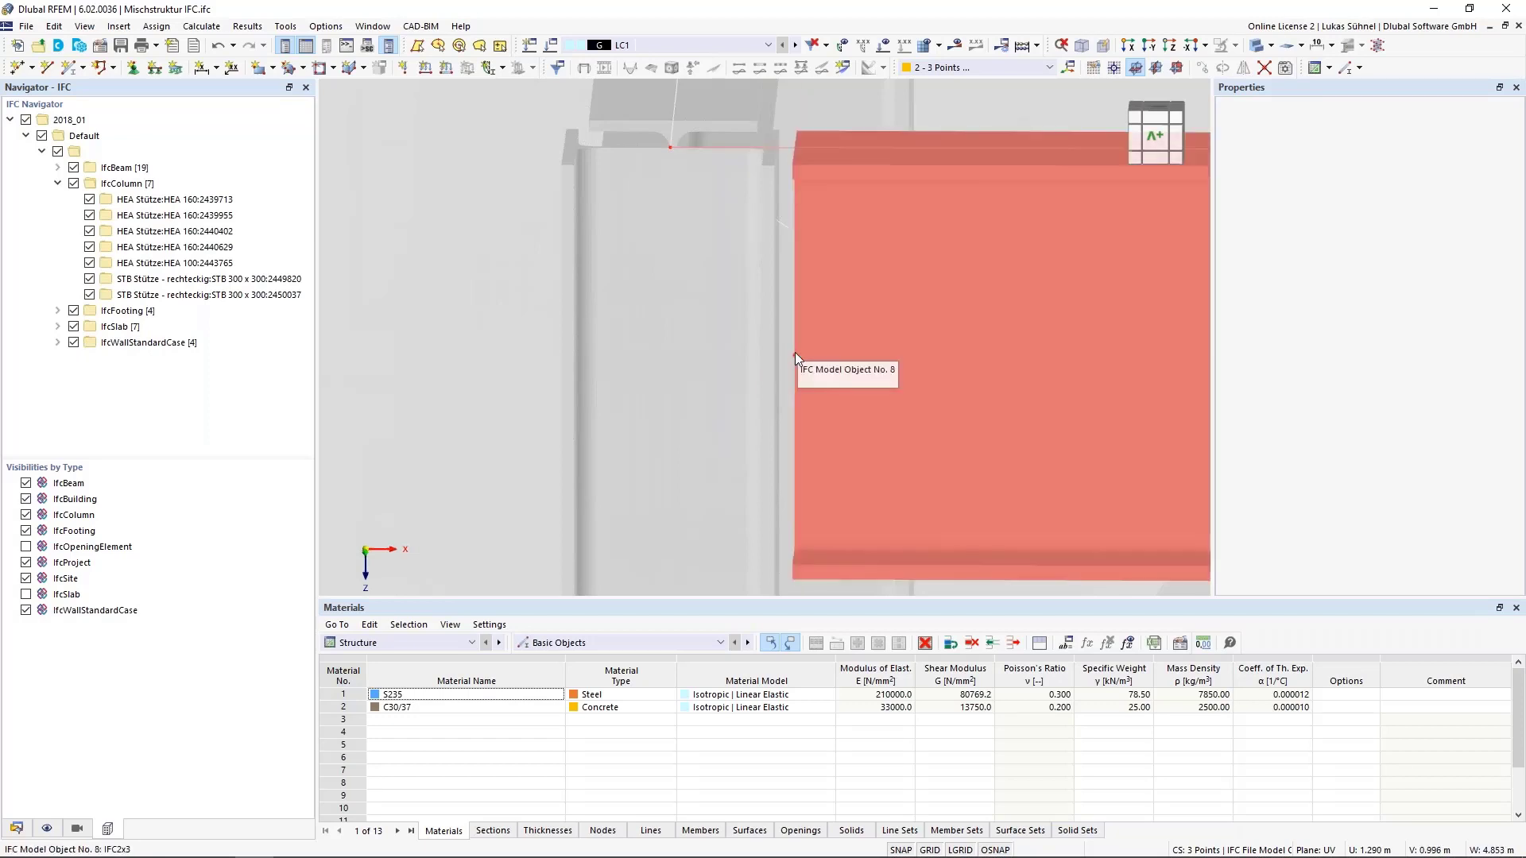
scroll(797, 347, "down", 3)
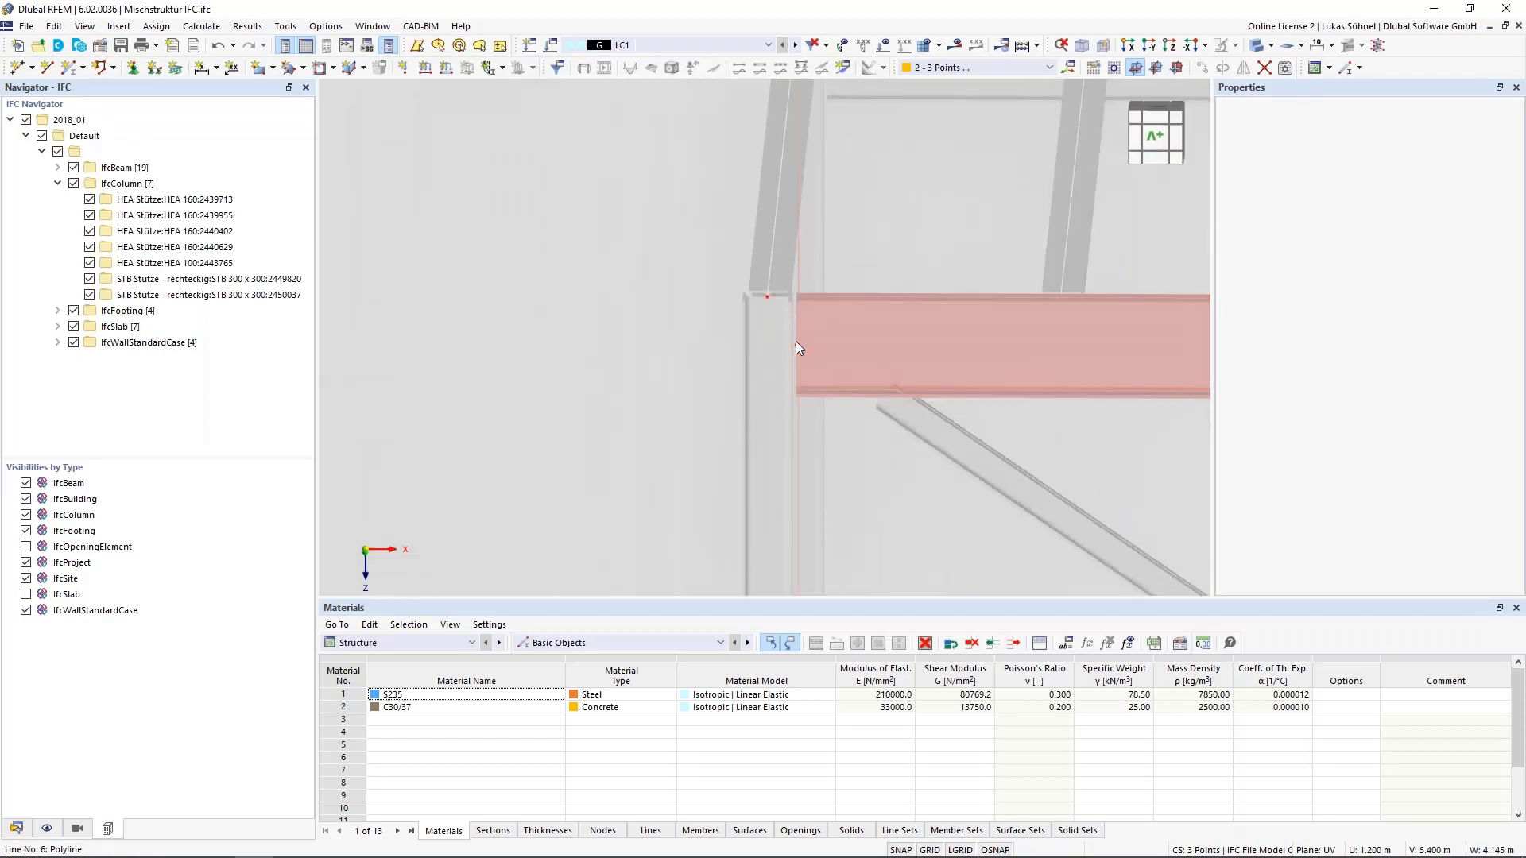
scroll(797, 348, "down", 5)
middle_click_drag(1026, 197, 585, 331, "ctrl")
scroll(566, 498, "up", 4)
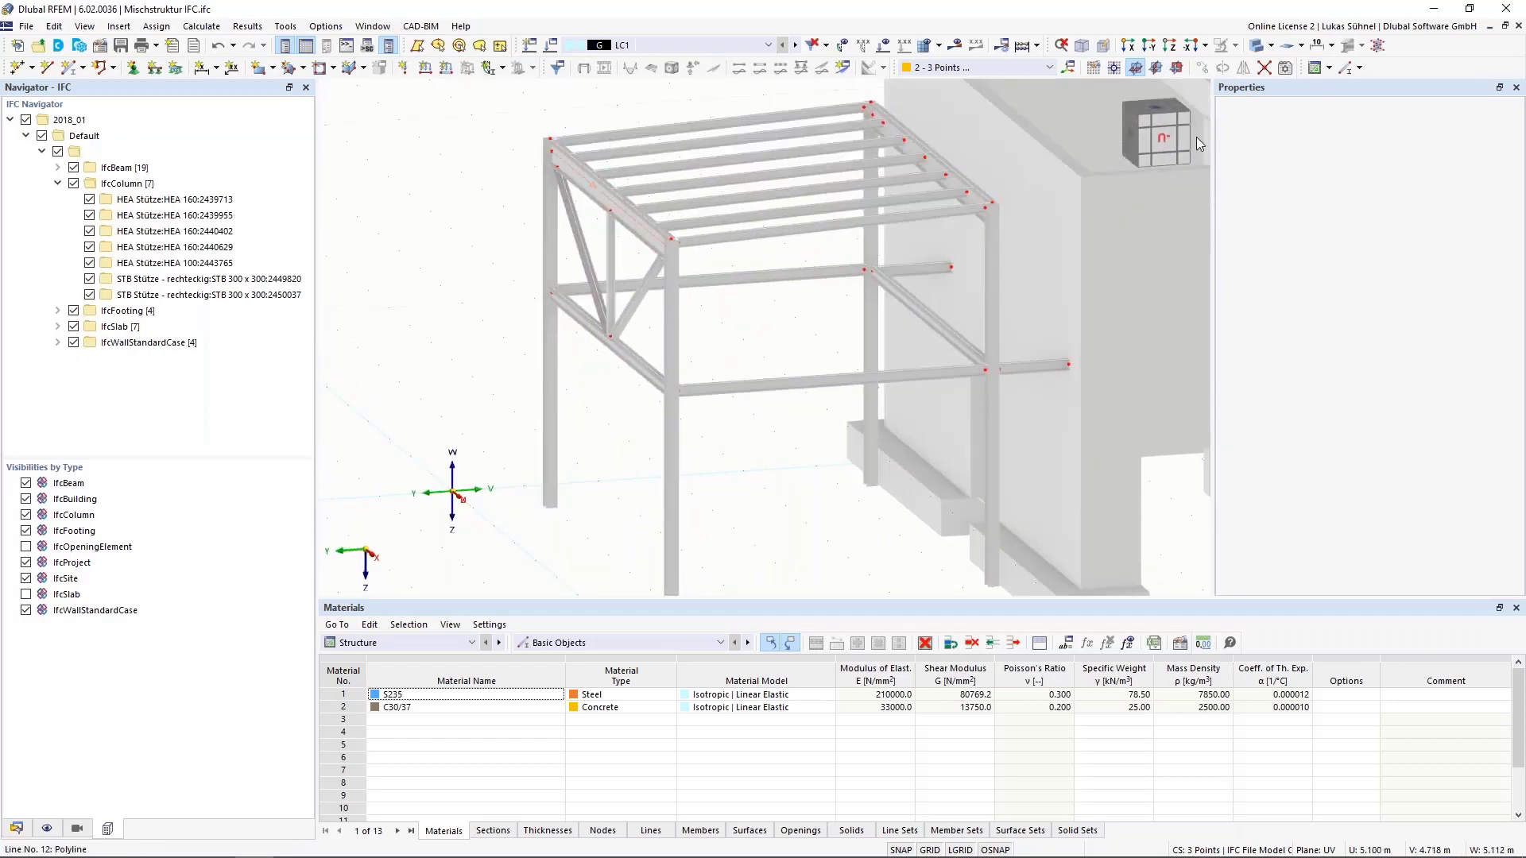
Hide all IFC objects and show the RFEM members again as wireframe lines
left_click(25, 120)
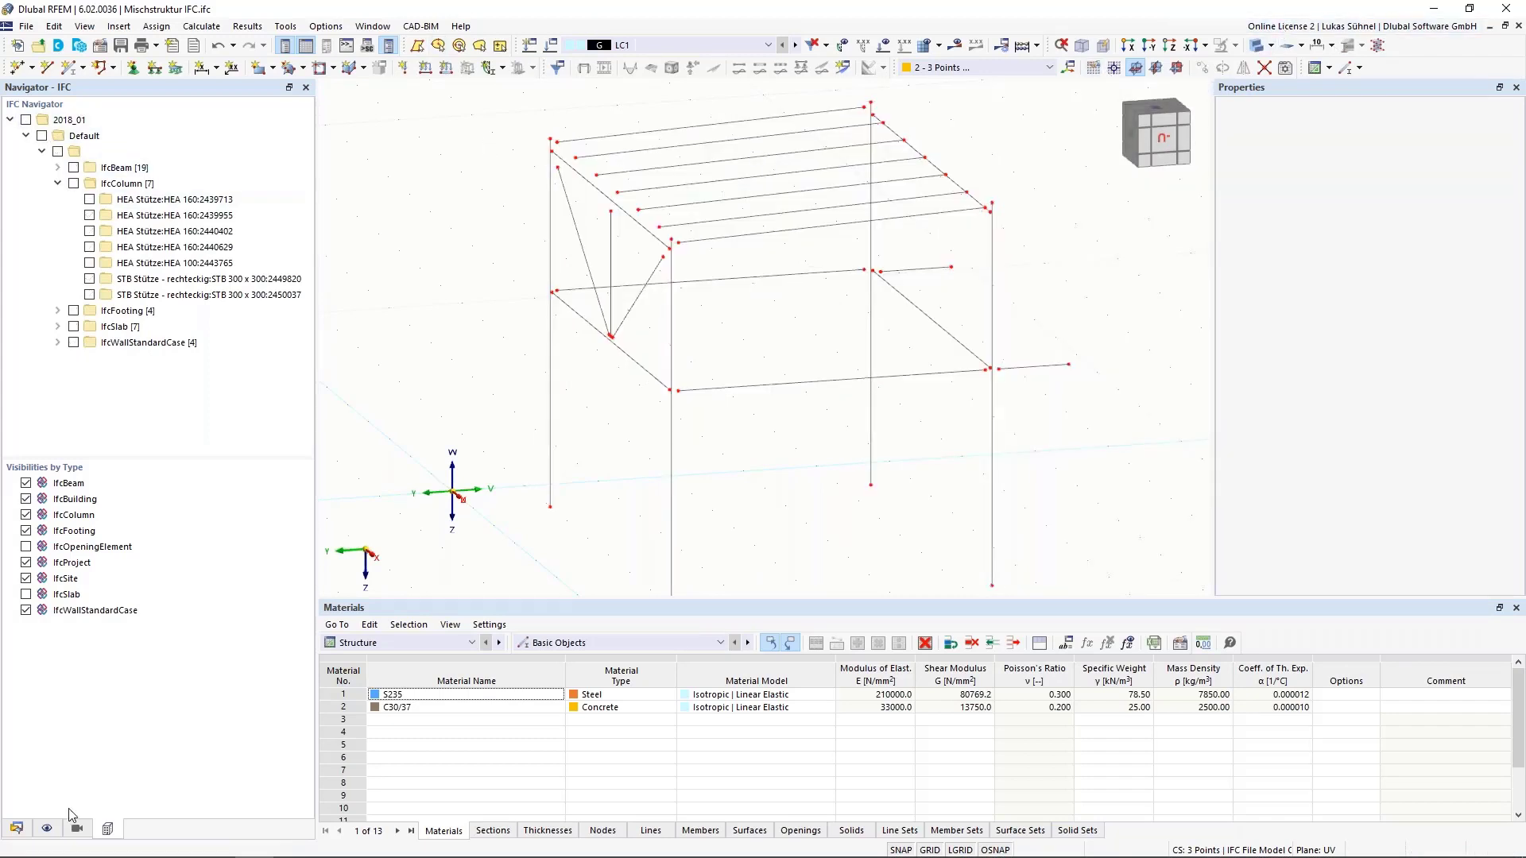
left_click(46, 830)
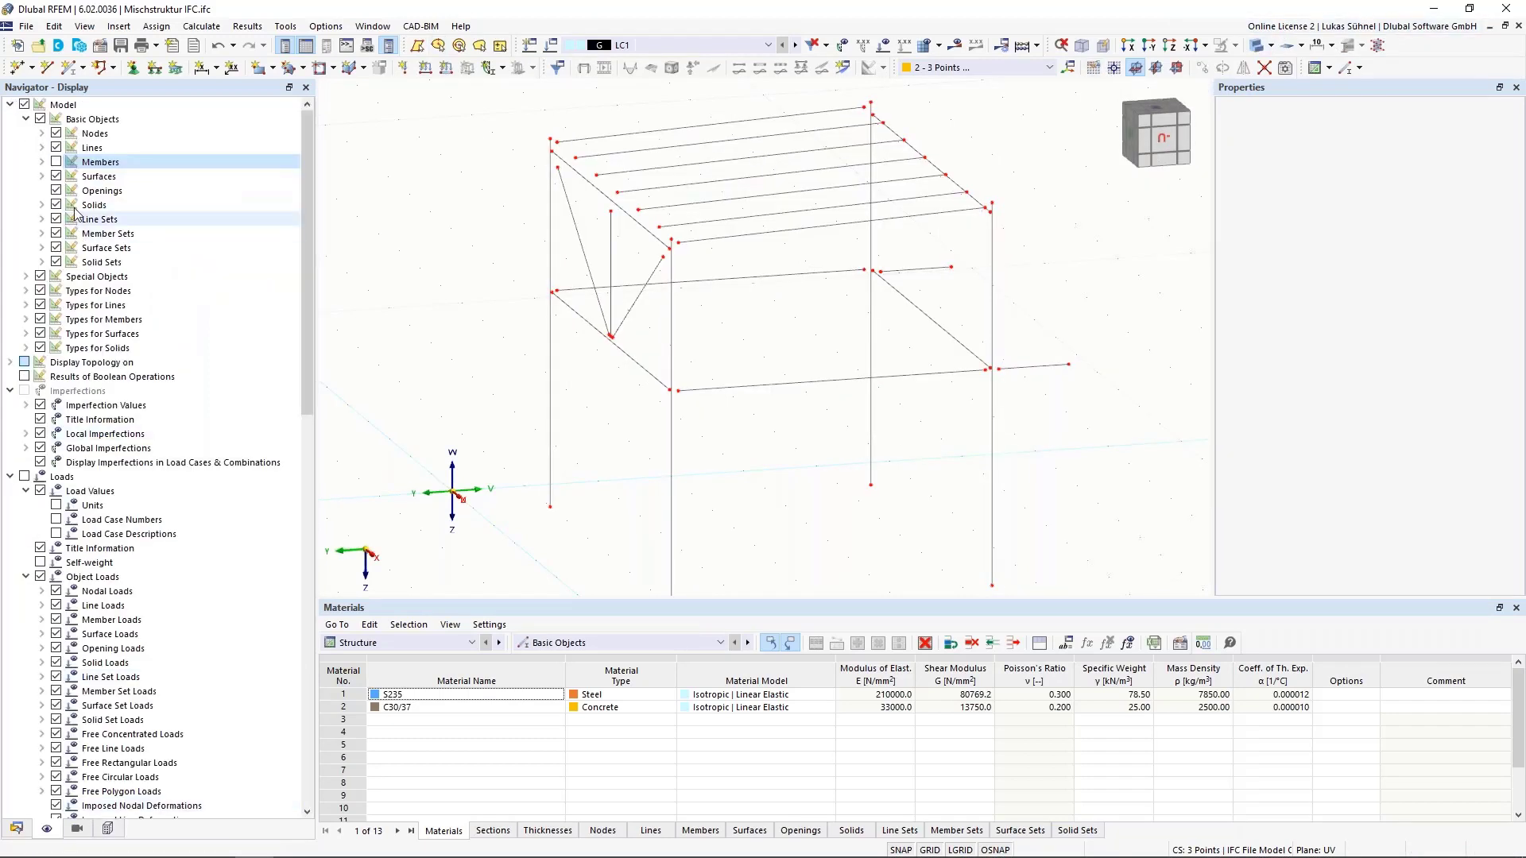
left_click(57, 163)
middle_click_drag(471, 255, 469, 322, "ctrl")
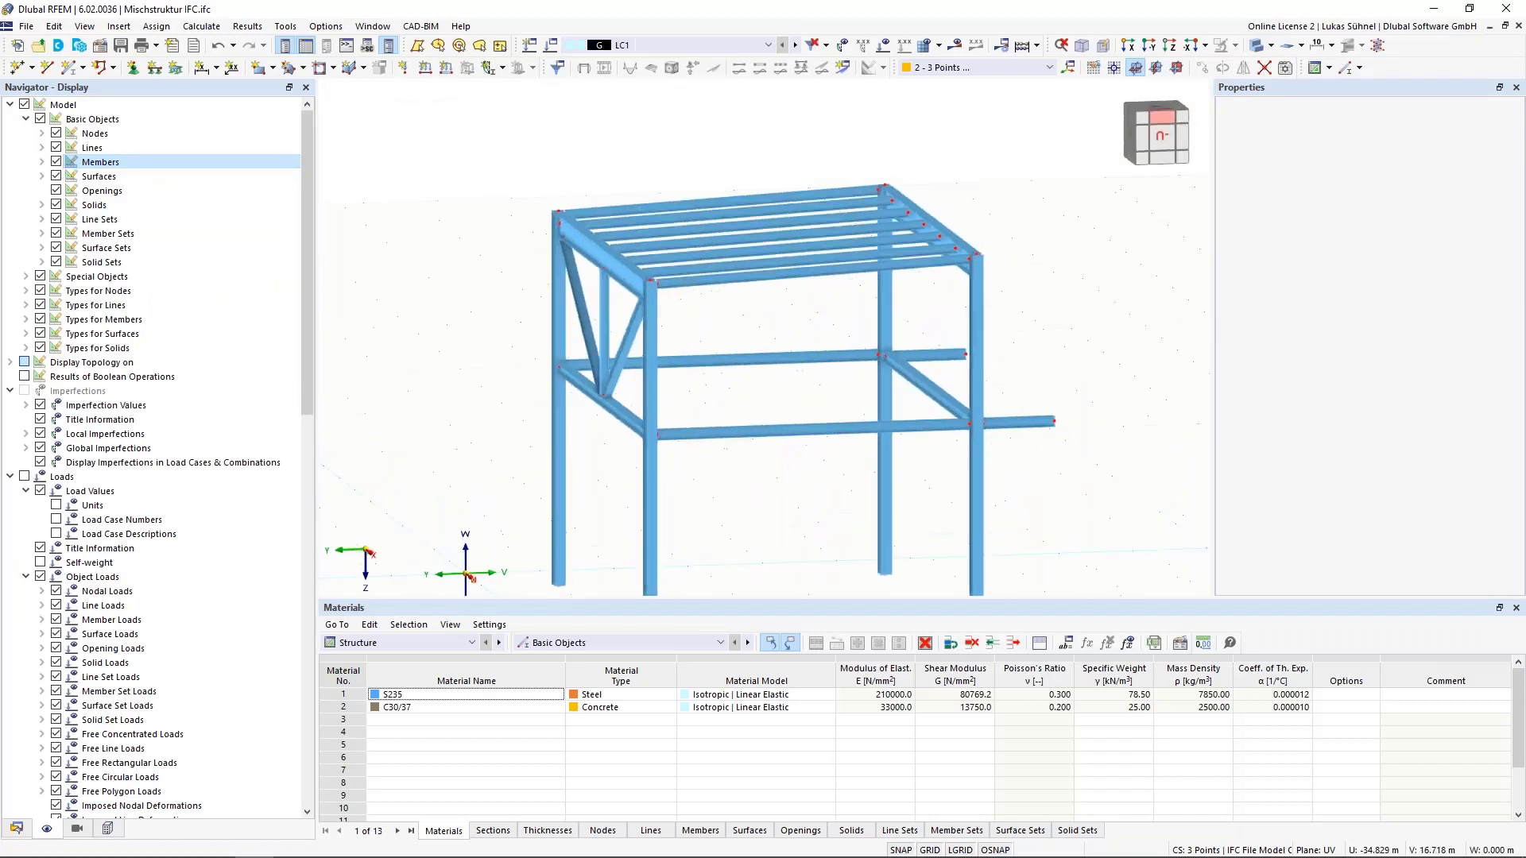
left_click(1260, 47)
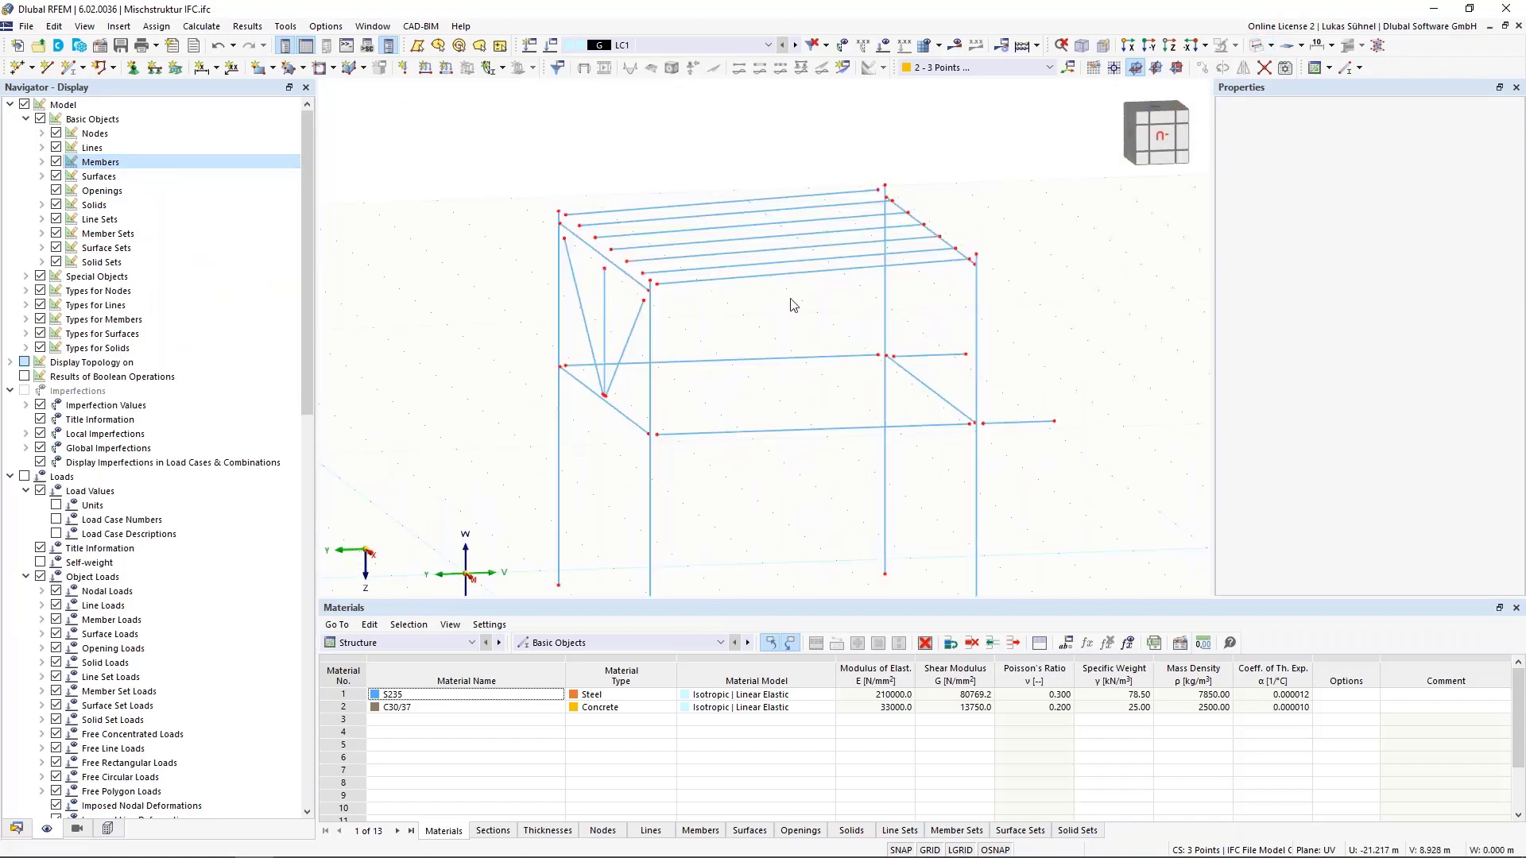
Extend the middle post, the four lower ring beams and the two upper end beams on both sides to the next member or line
middle_click_drag(498, 340, 565, 286, "ctrl")
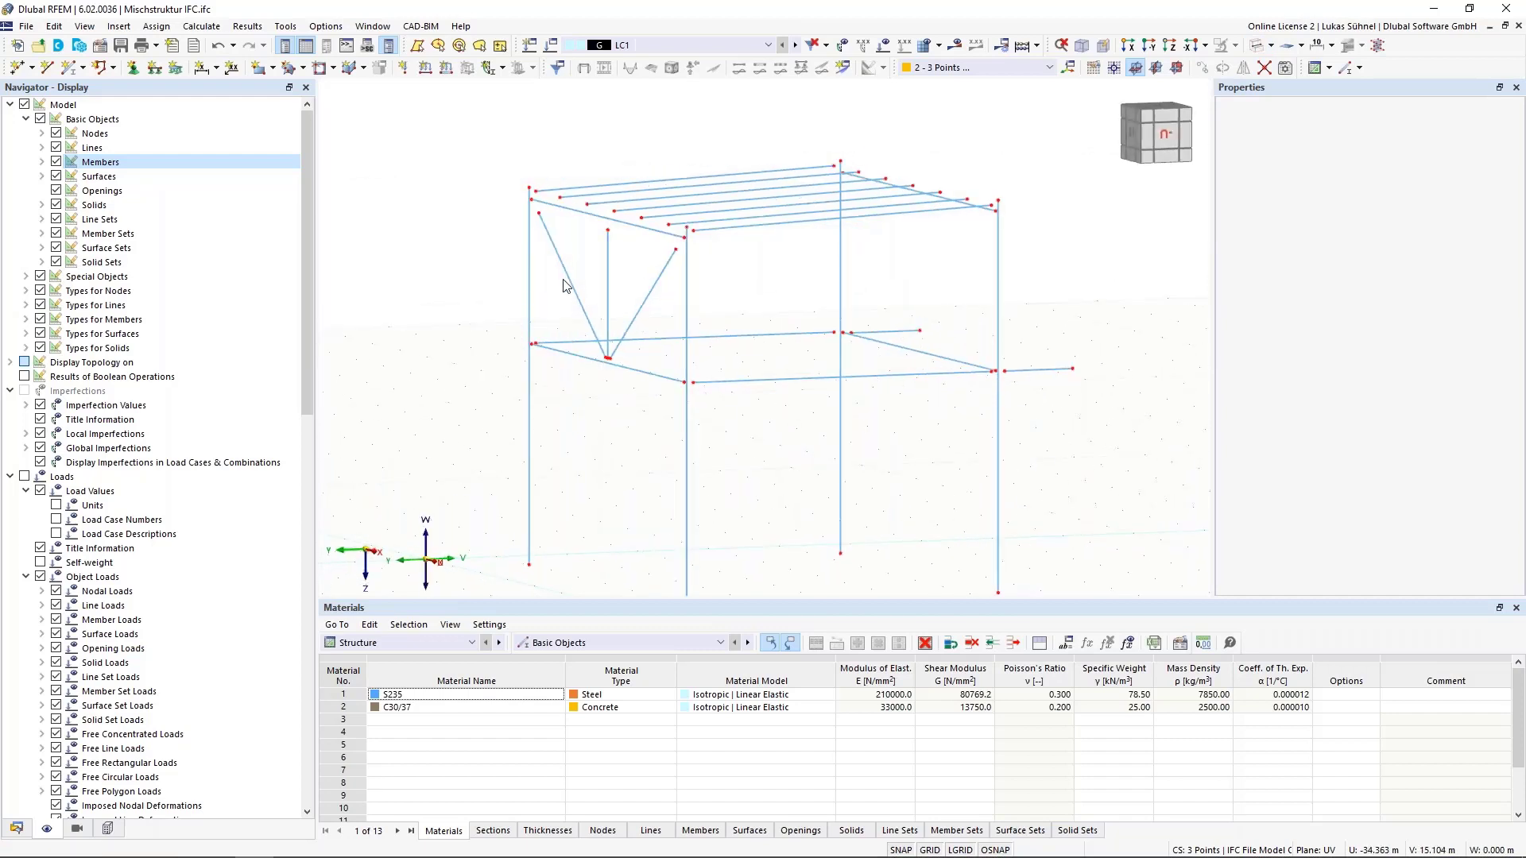
scroll(561, 289, "up", 2)
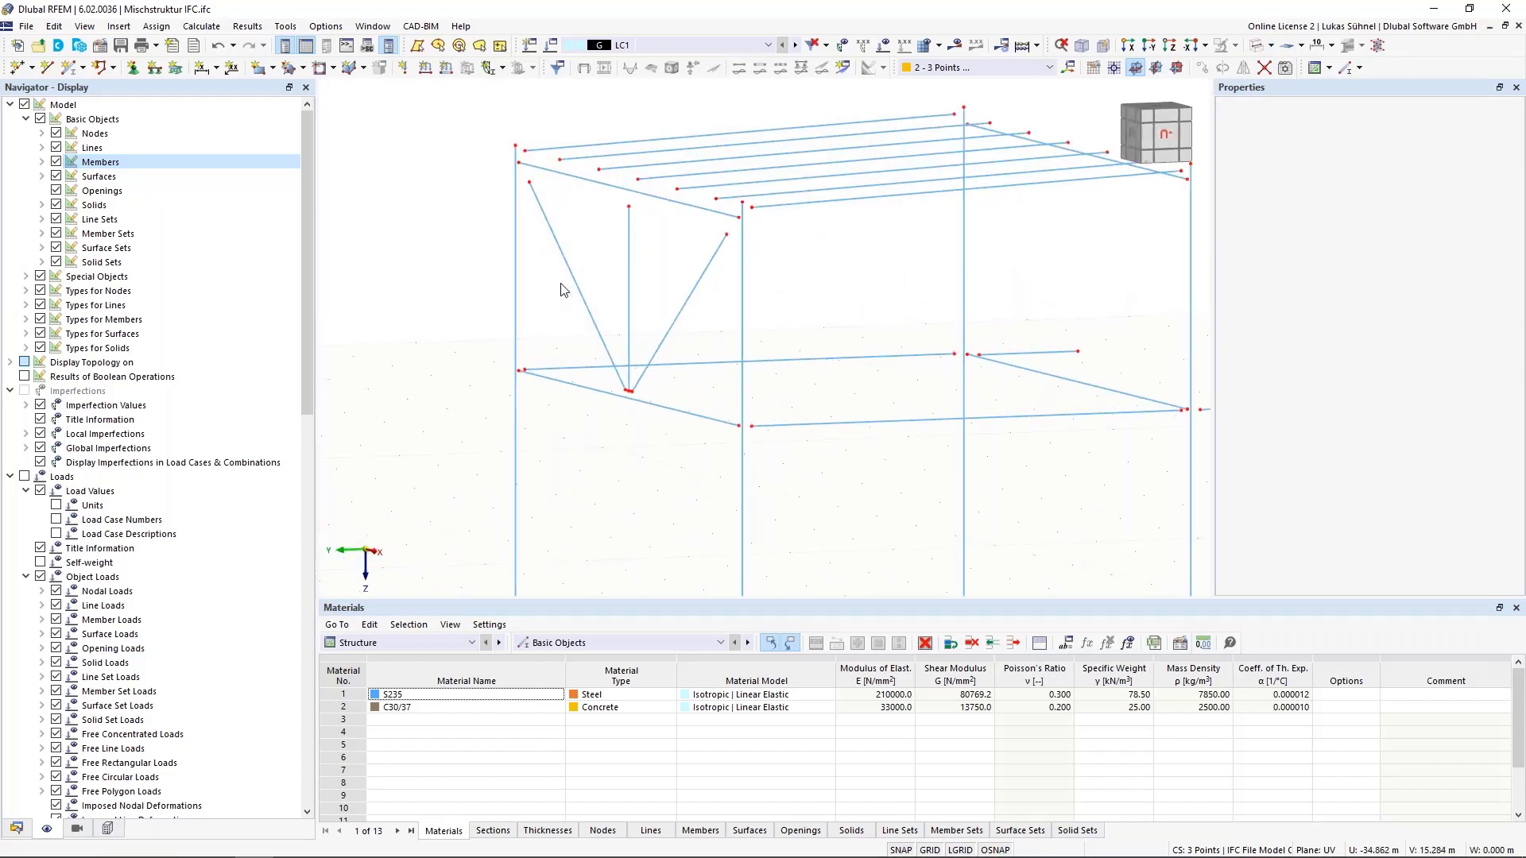
scroll(645, 266, "up", 1)
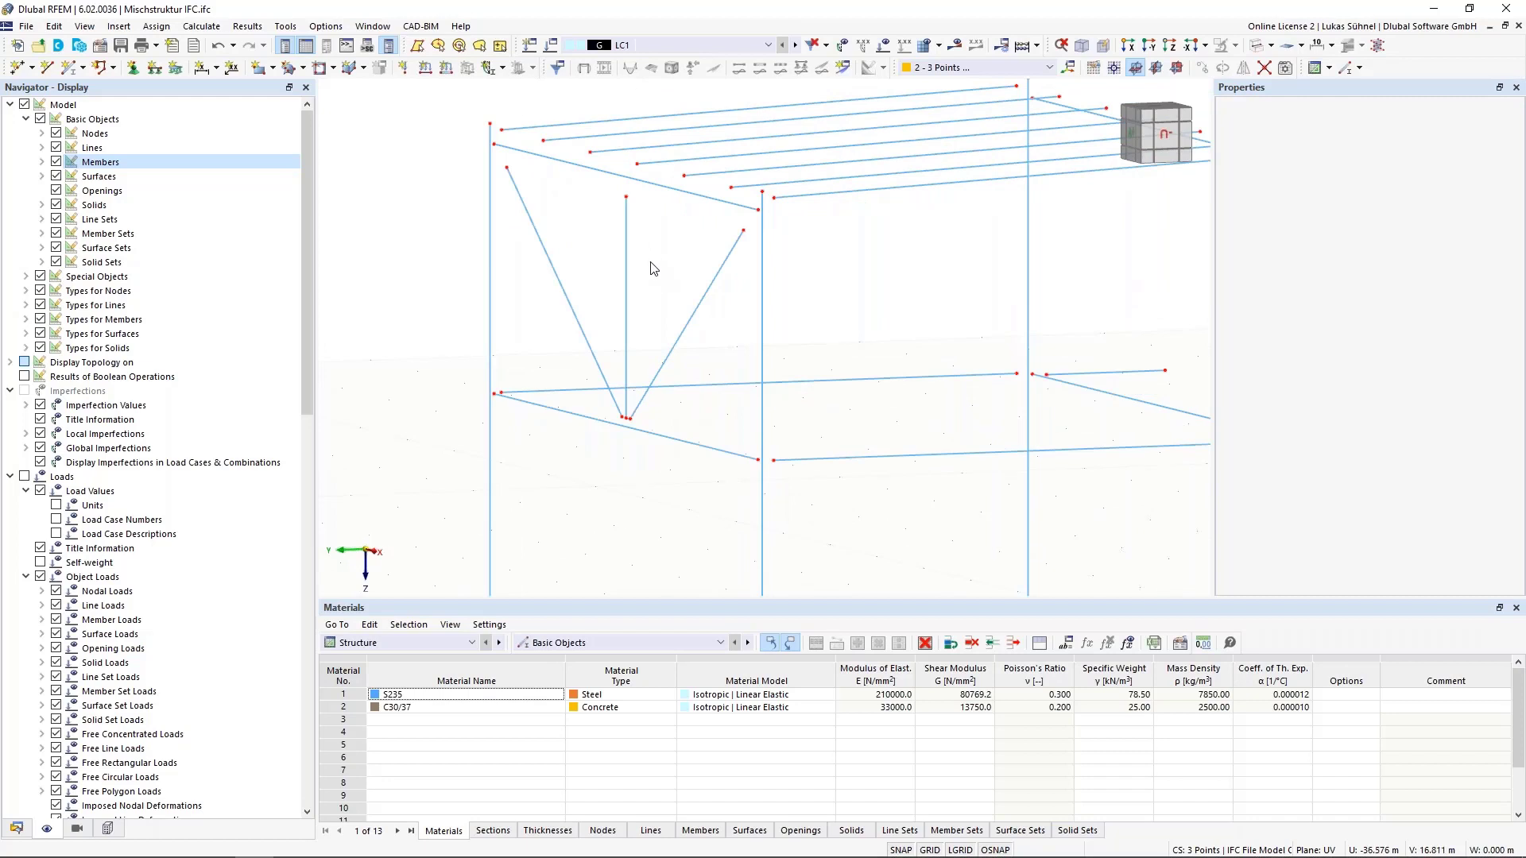
middle_click_drag(650, 268, 643, 287)
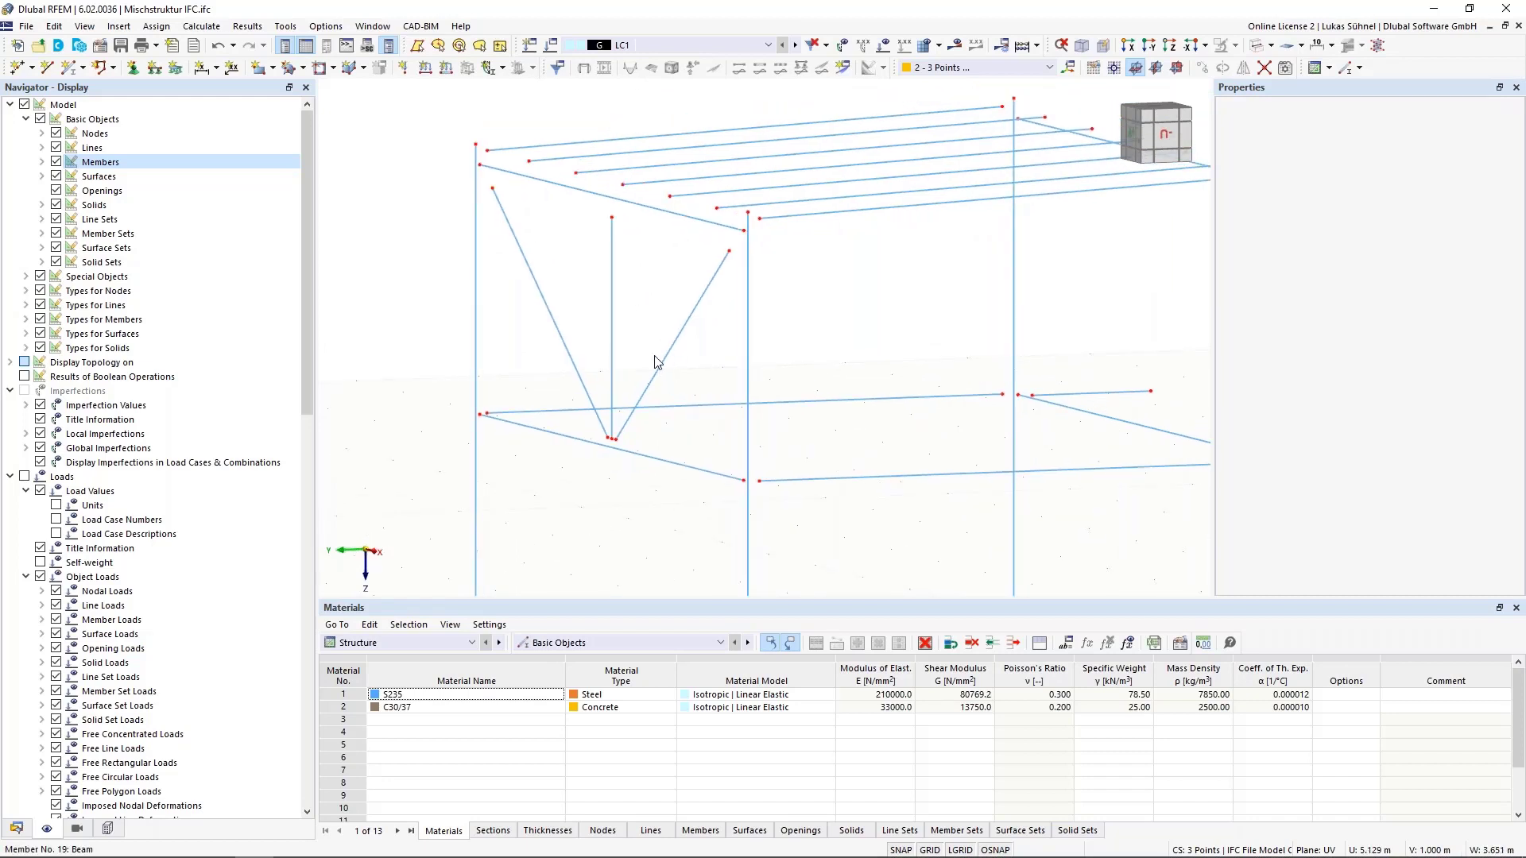
left_click(612, 291)
left_click(885, 432)
left_click(971, 479)
left_click(1162, 430)
left_click(1090, 144)
left_click(548, 239)
right_click(612, 300)
mouse_move(710, 347)
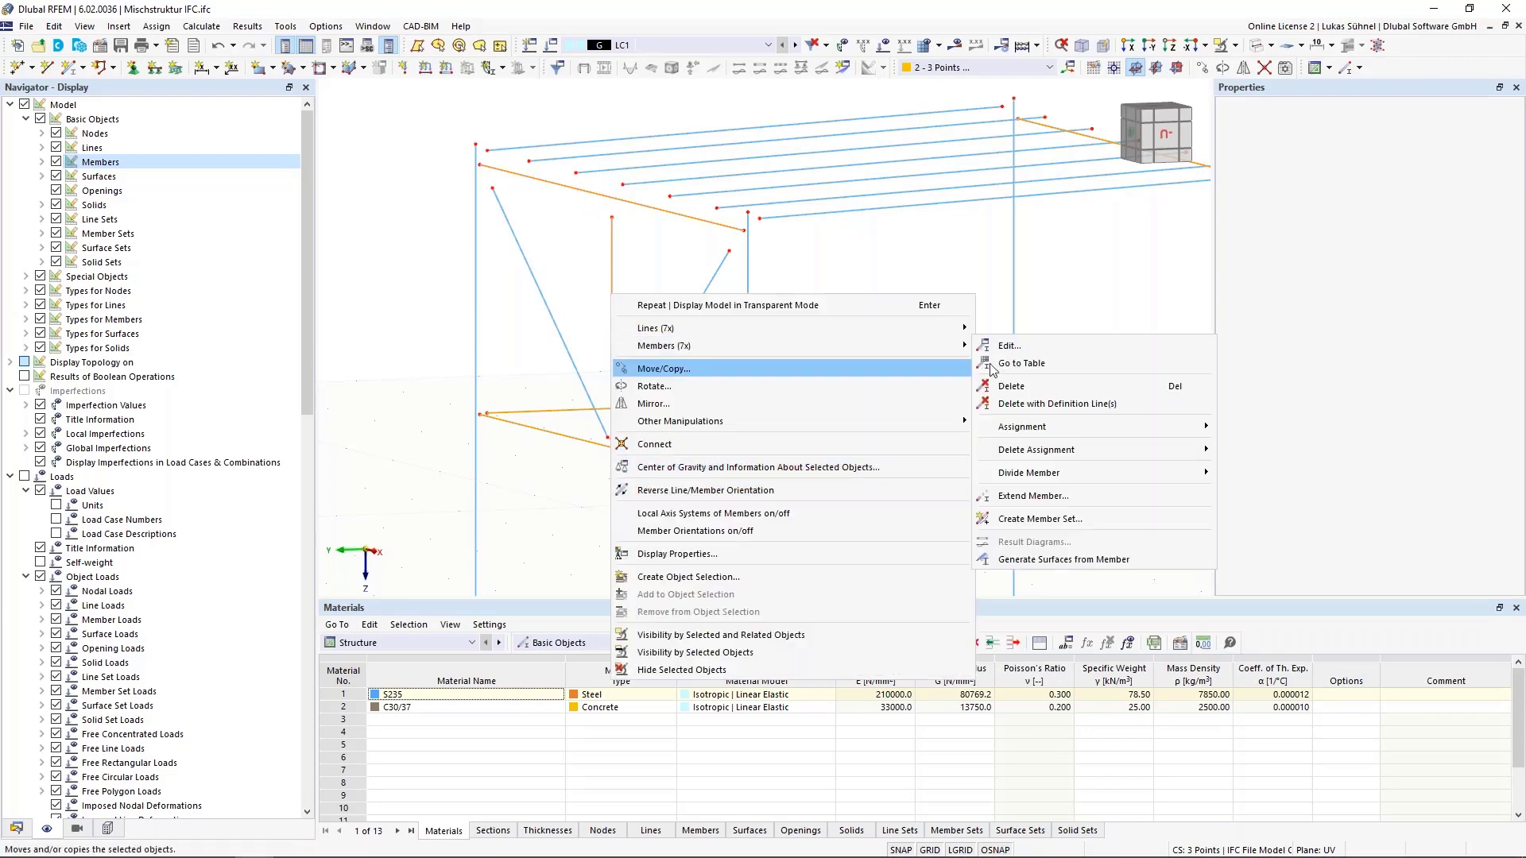
left_click(1033, 495)
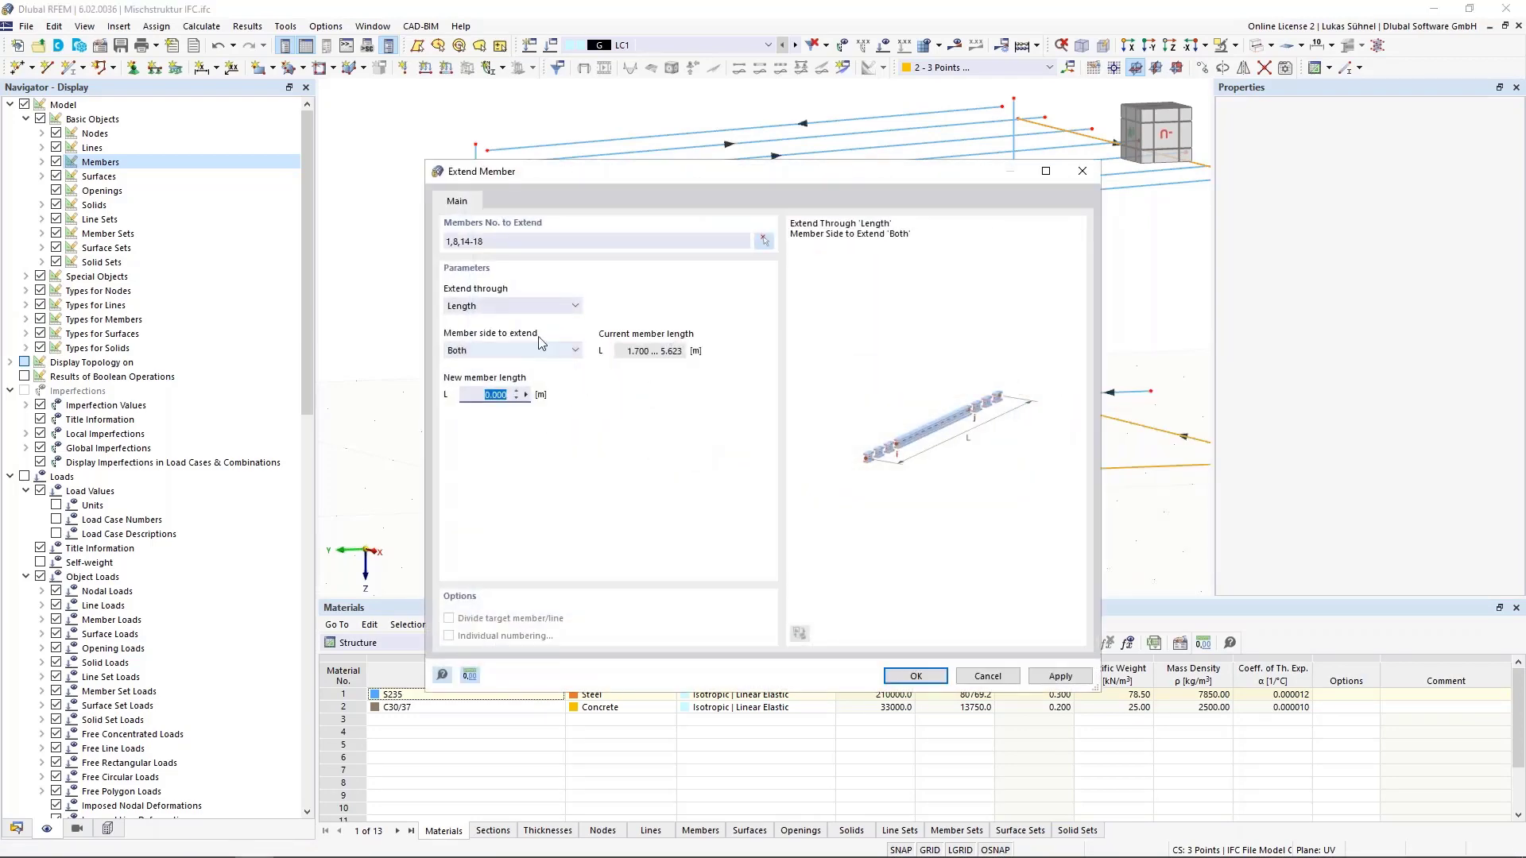
left_click(525, 307)
left_click(509, 344)
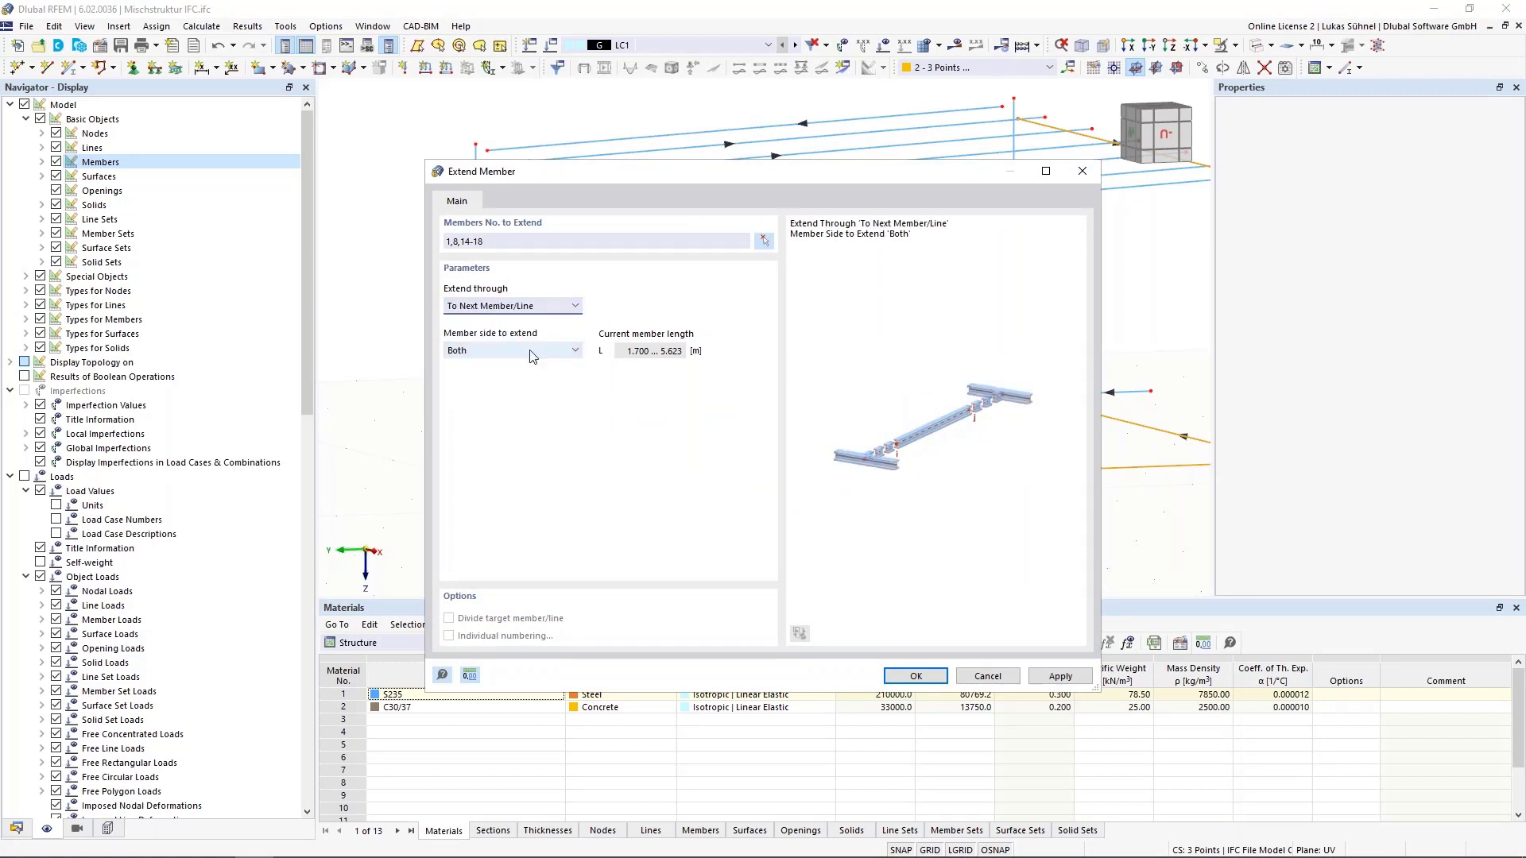
left_click(922, 677)
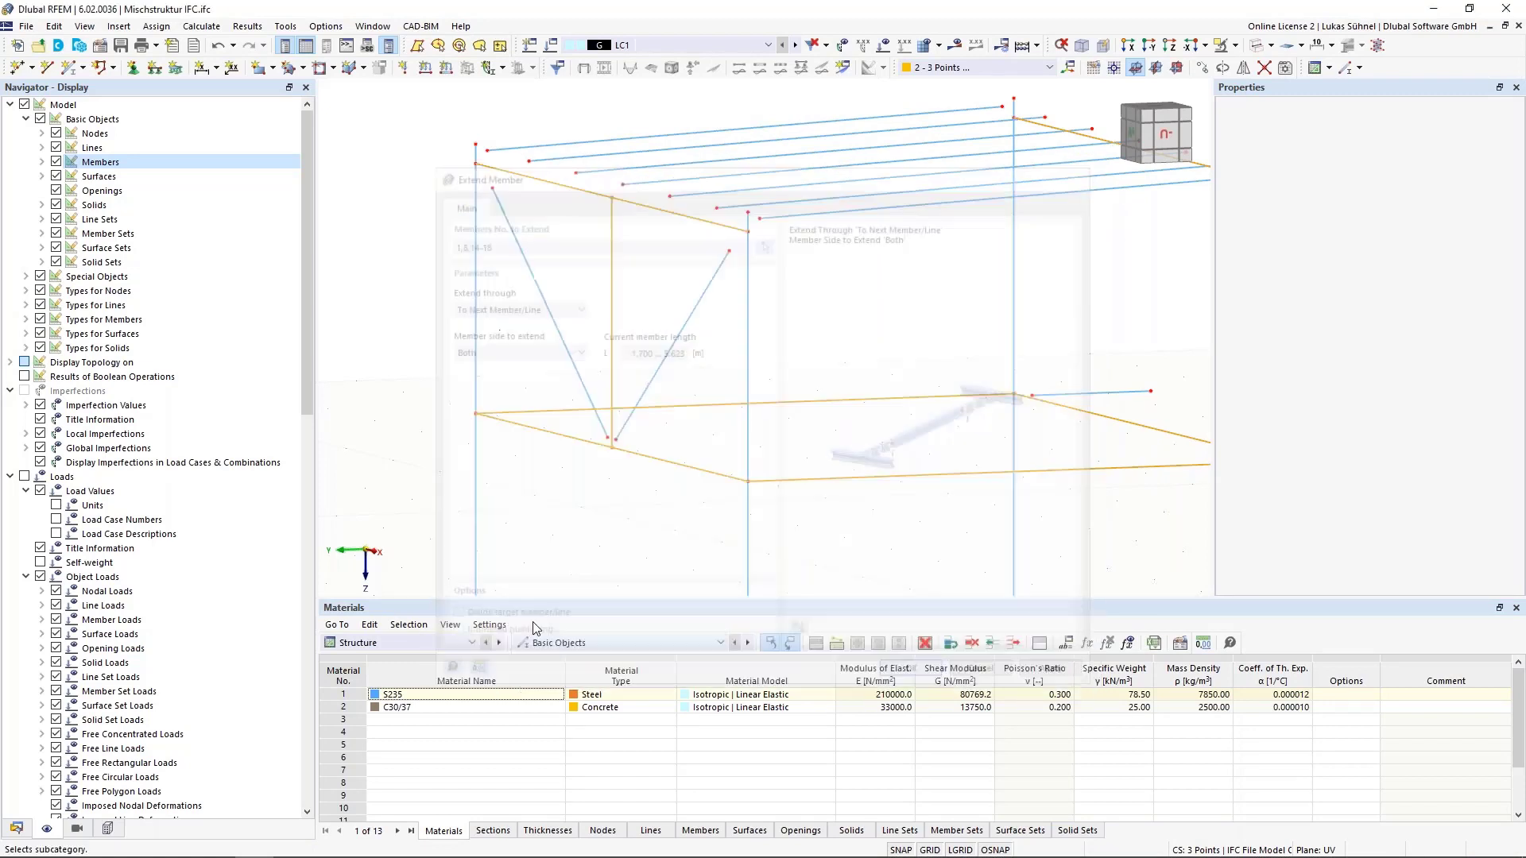
Extend the two diagonals of the end frame on both sides to the next member or line
scroll(469, 418, "up", 3)
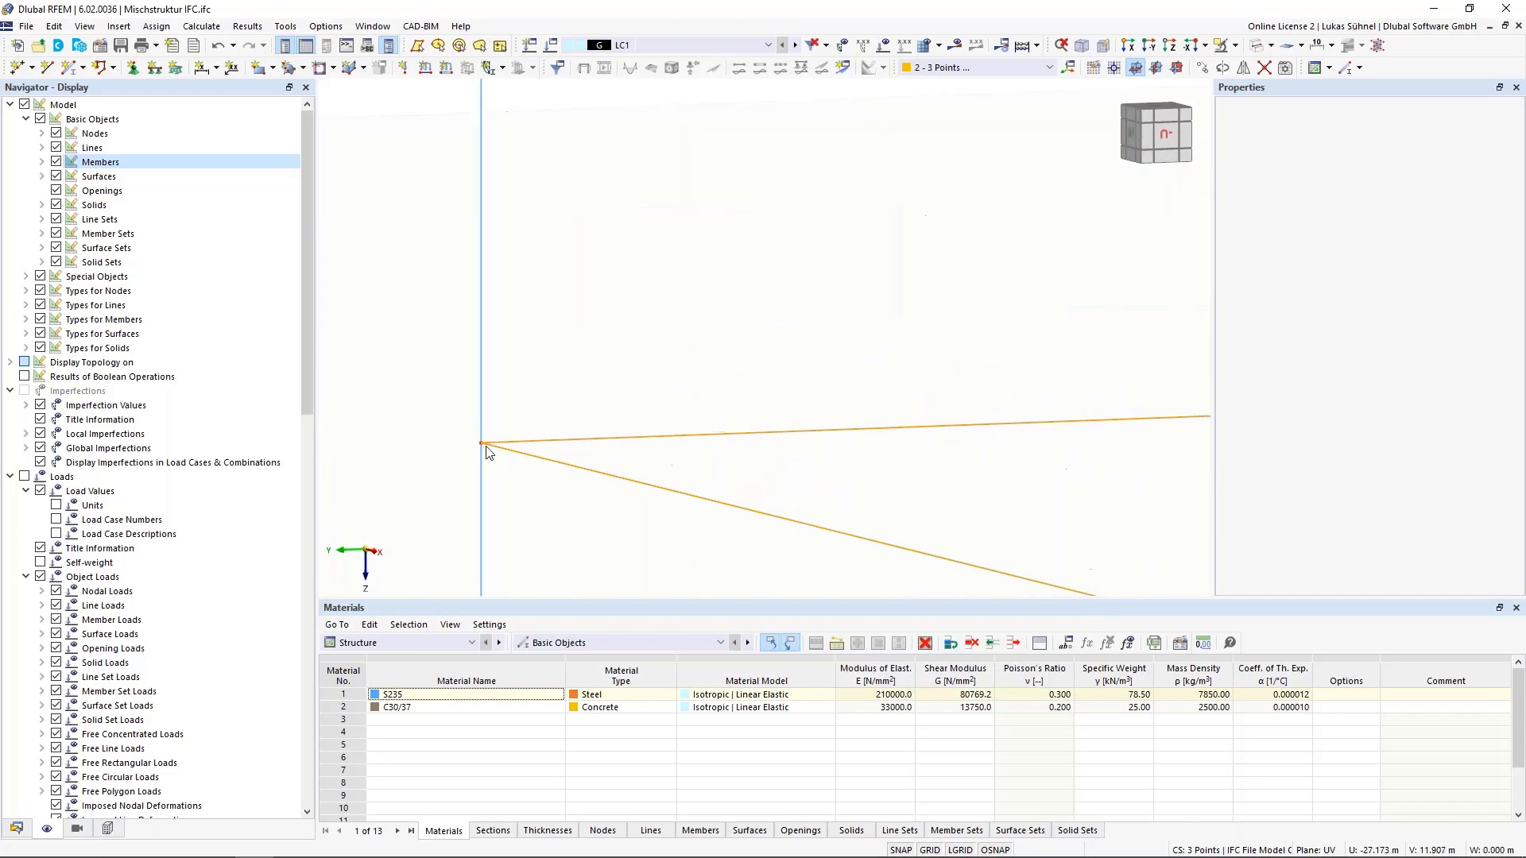
scroll(446, 437, "down", 2)
scroll(467, 449, "down", 2)
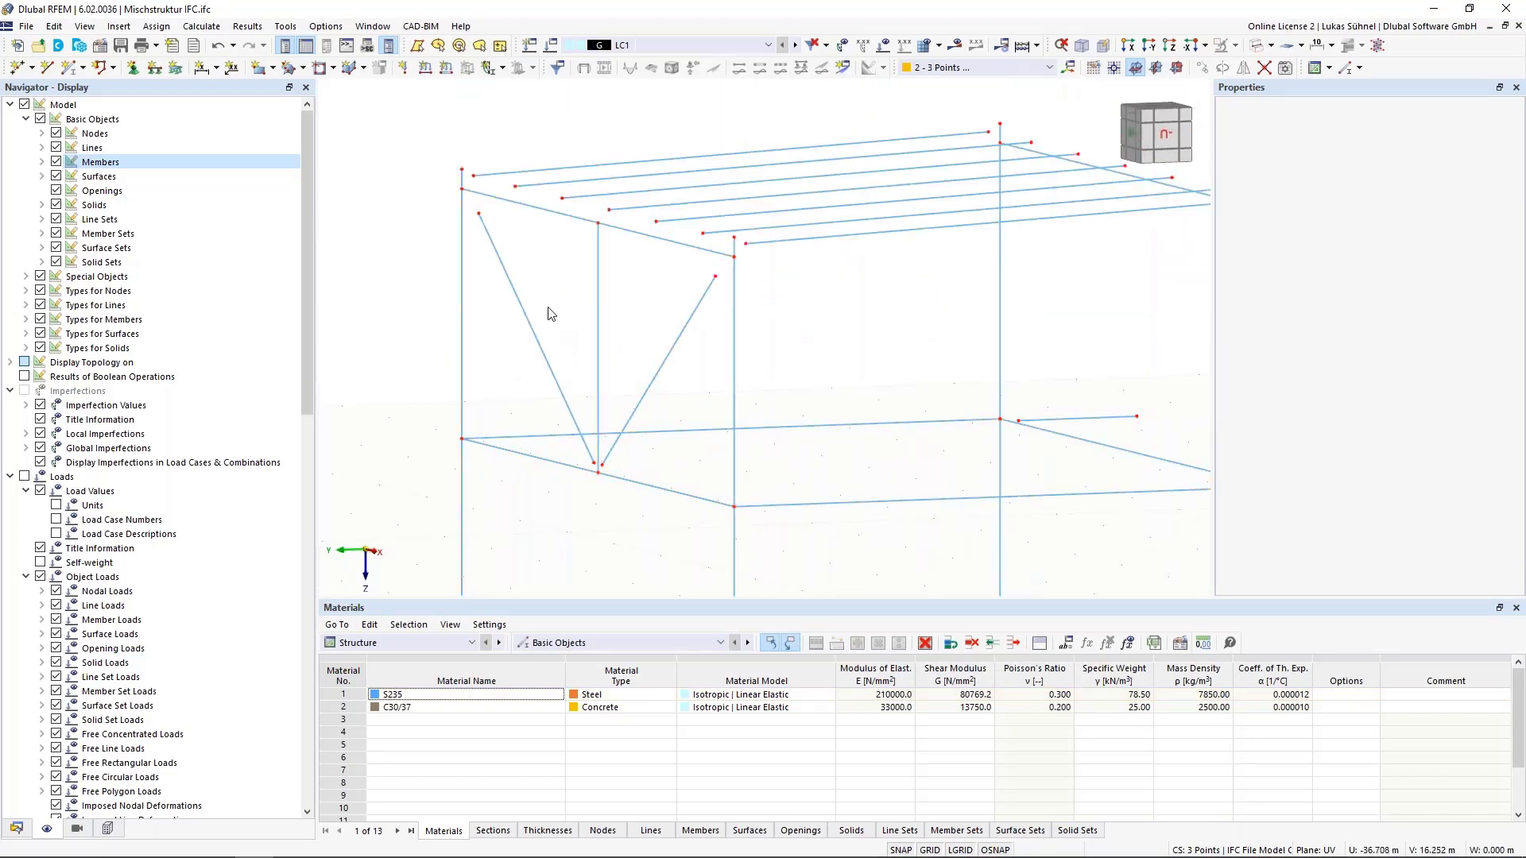
left_click_drag(678, 386, 667, 363)
right_click(541, 344)
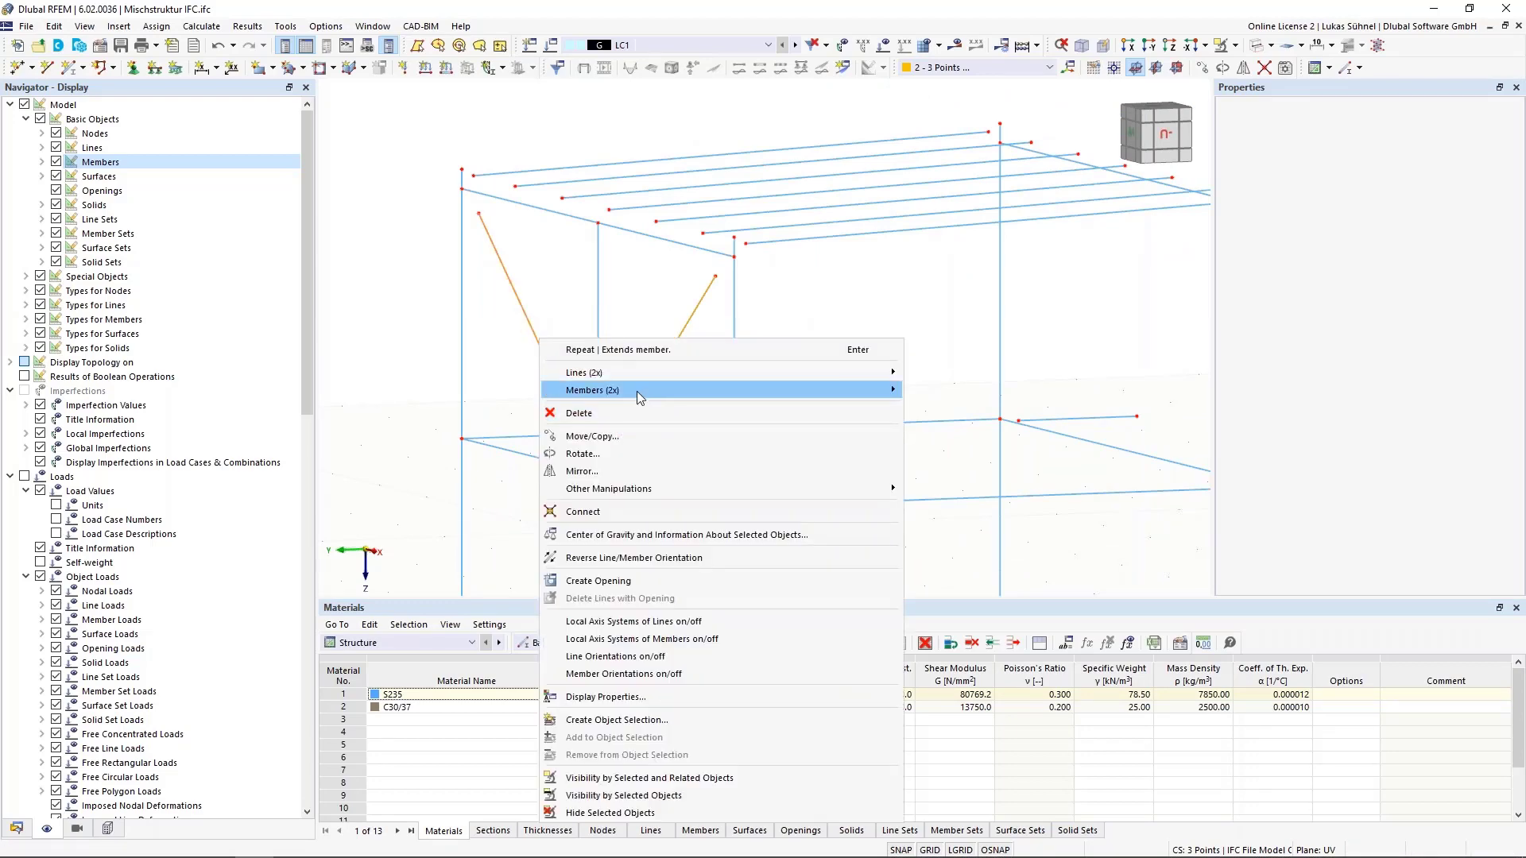
mouse_move(639, 391)
left_click(962, 540)
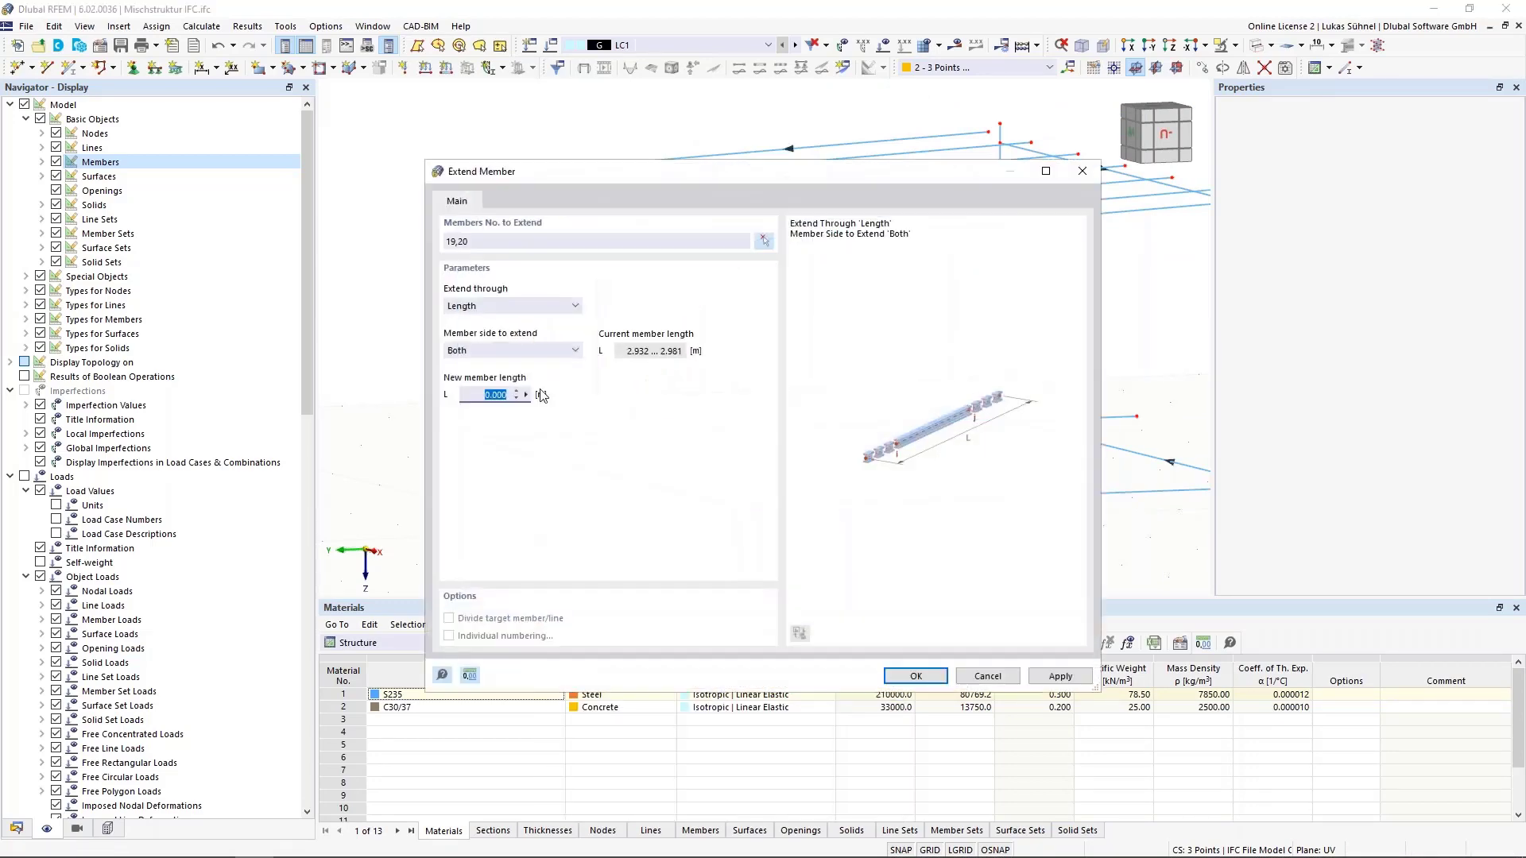
left_click(522, 306)
left_click(526, 346)
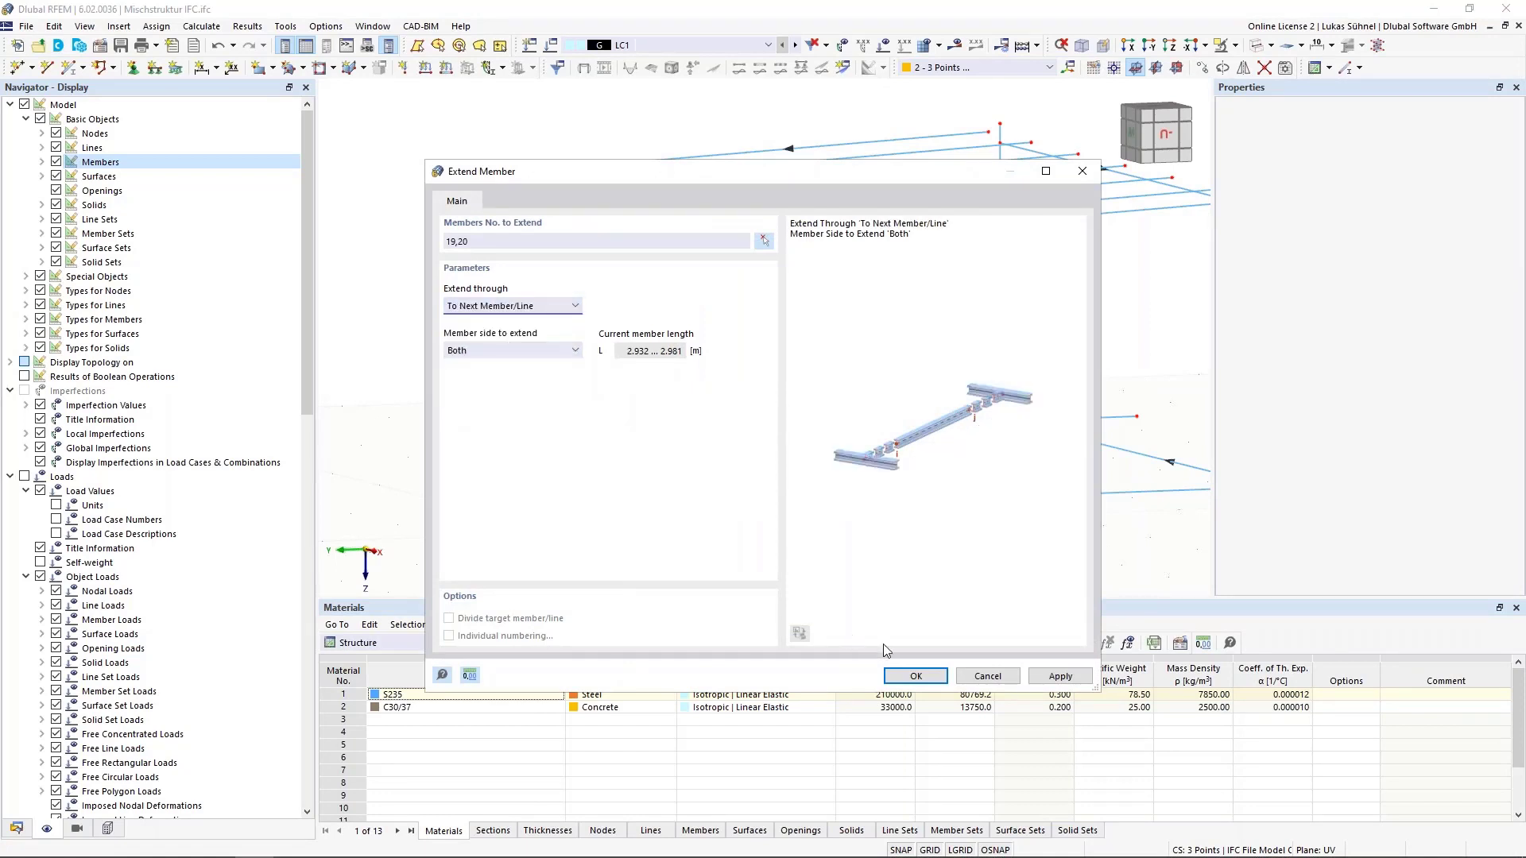
left_click(917, 677)
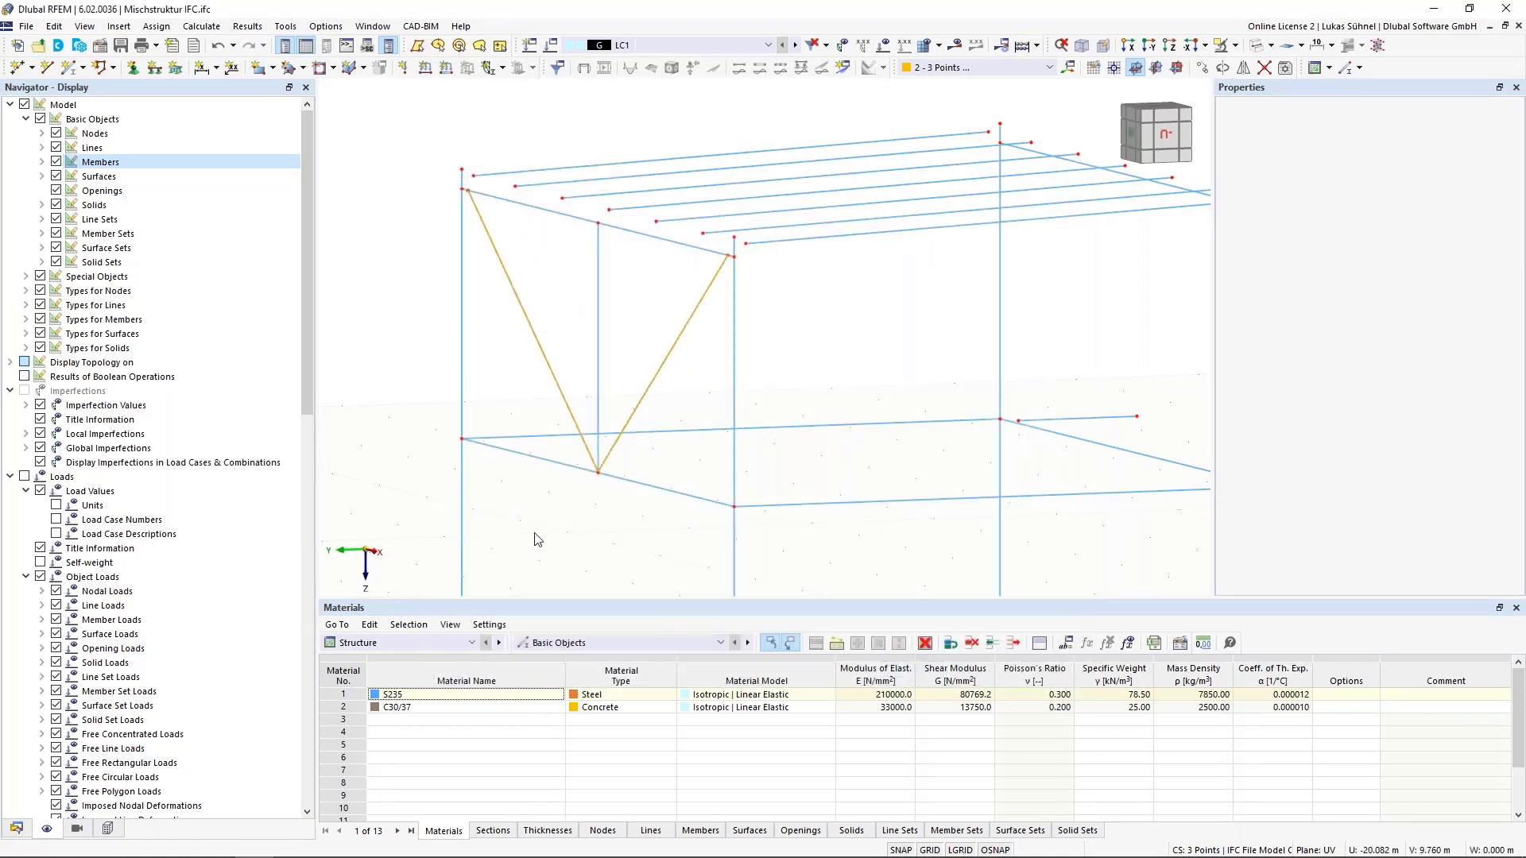
Select the seven parallel roof beams in a side view and open the Project manipulation for them
scroll(538, 540, "down", 2)
middle_click_drag(810, 400, 749, 378, "ctrl")
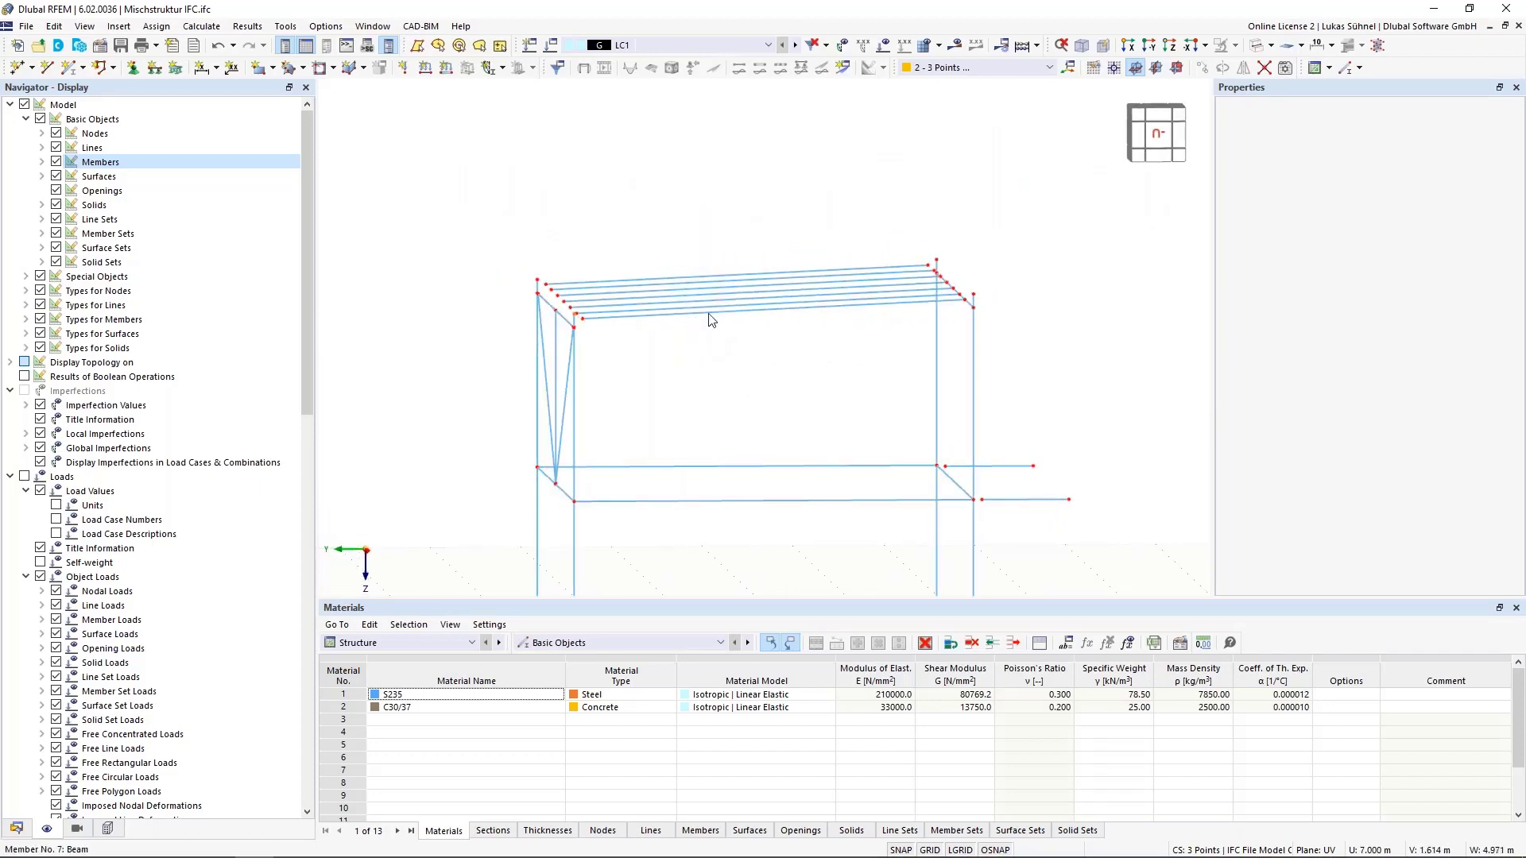
middle_click_drag(776, 357, 786, 381)
middle_click_drag(715, 415, 708, 405, "ctrl")
scroll(590, 332, "up", 5)
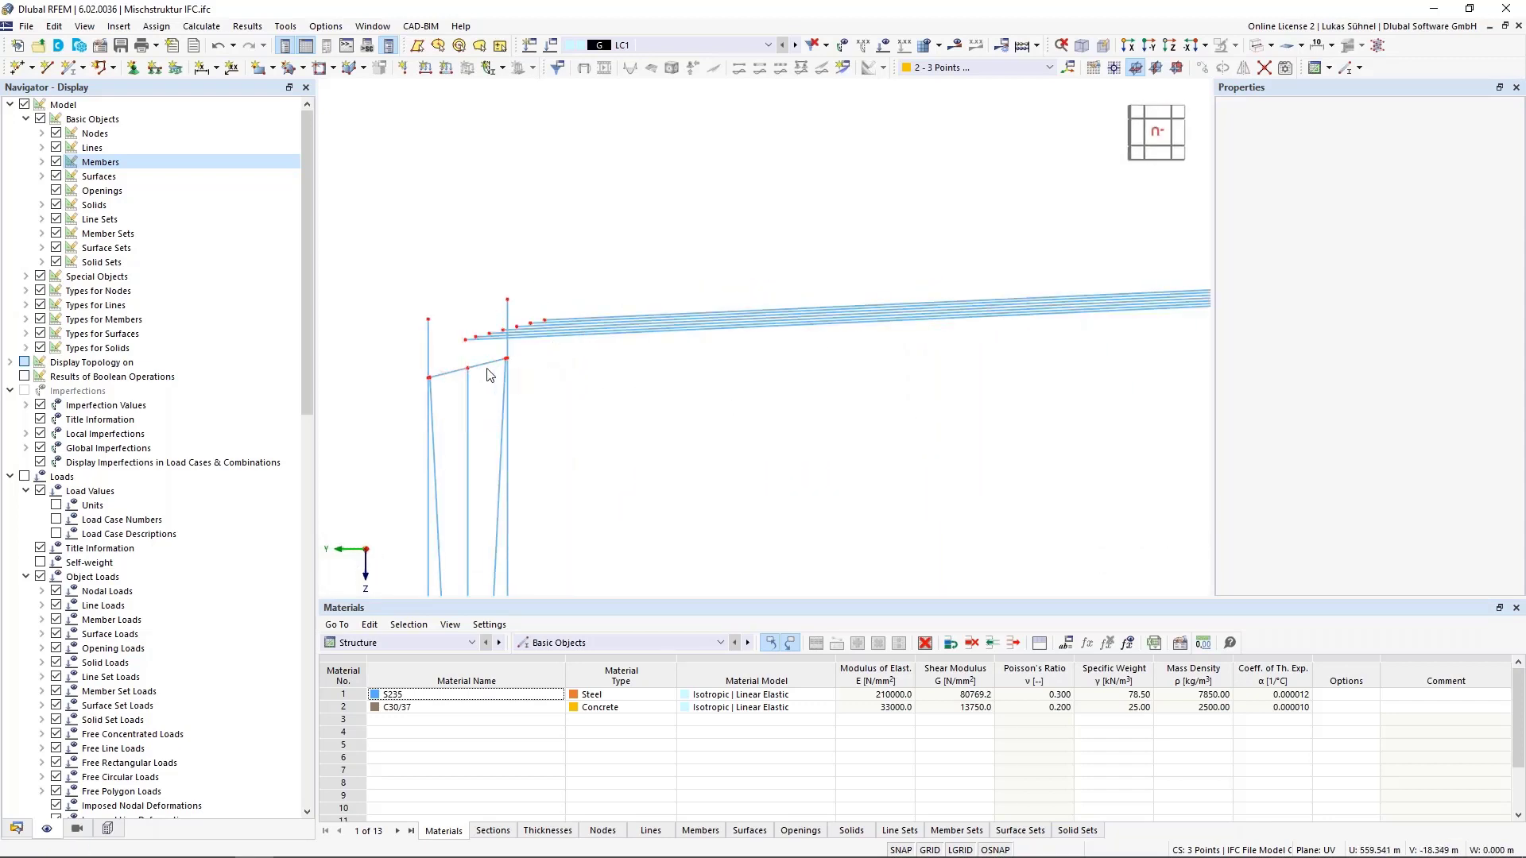
middle_click_drag(482, 373, 770, 456, "ctrl")
left_click(769, 347)
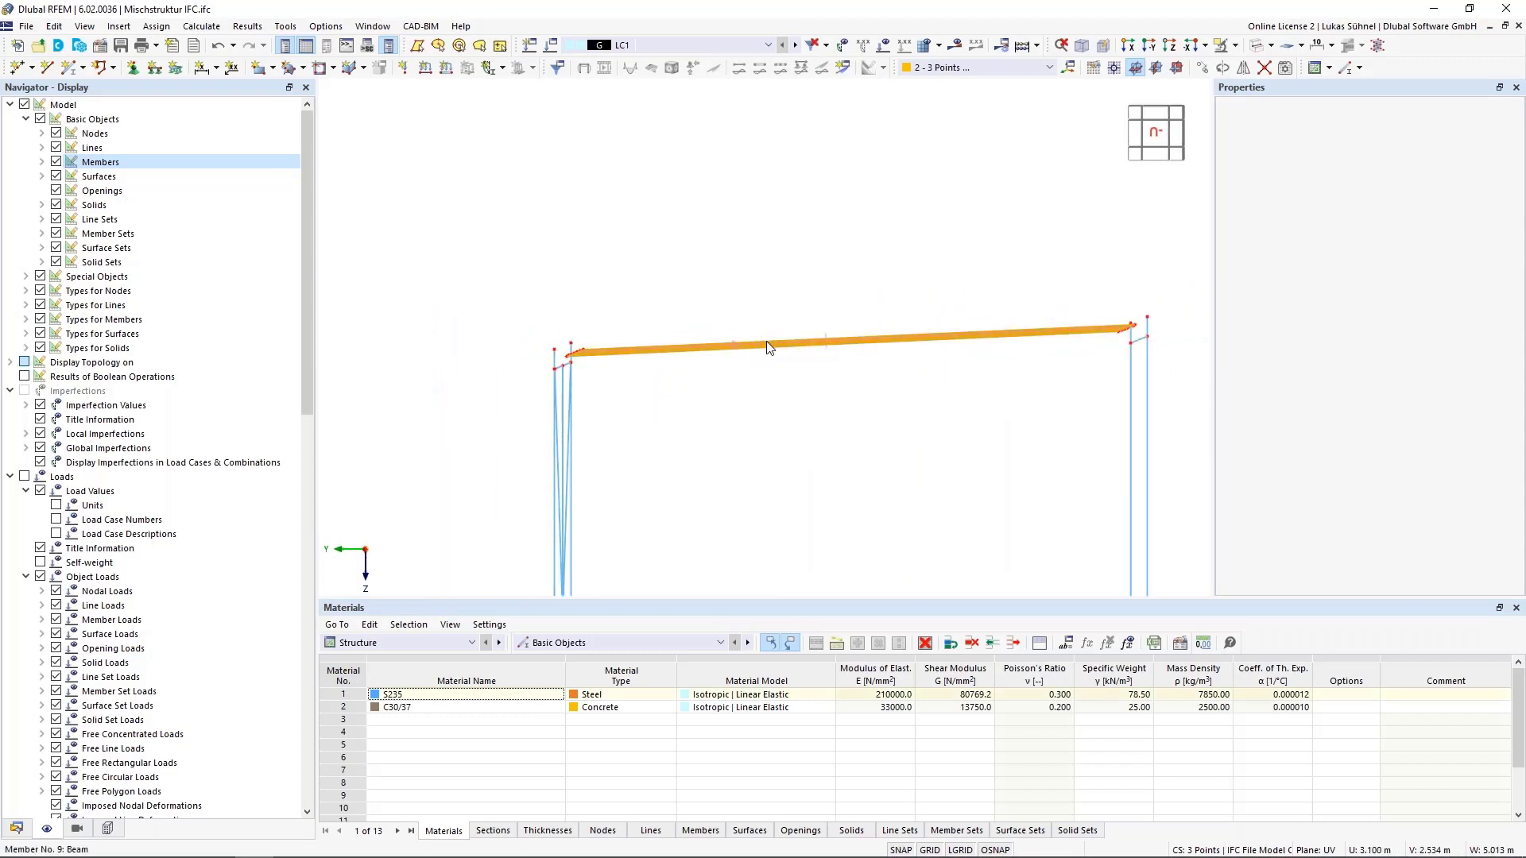
right_click(769, 347)
mouse_move(814, 492)
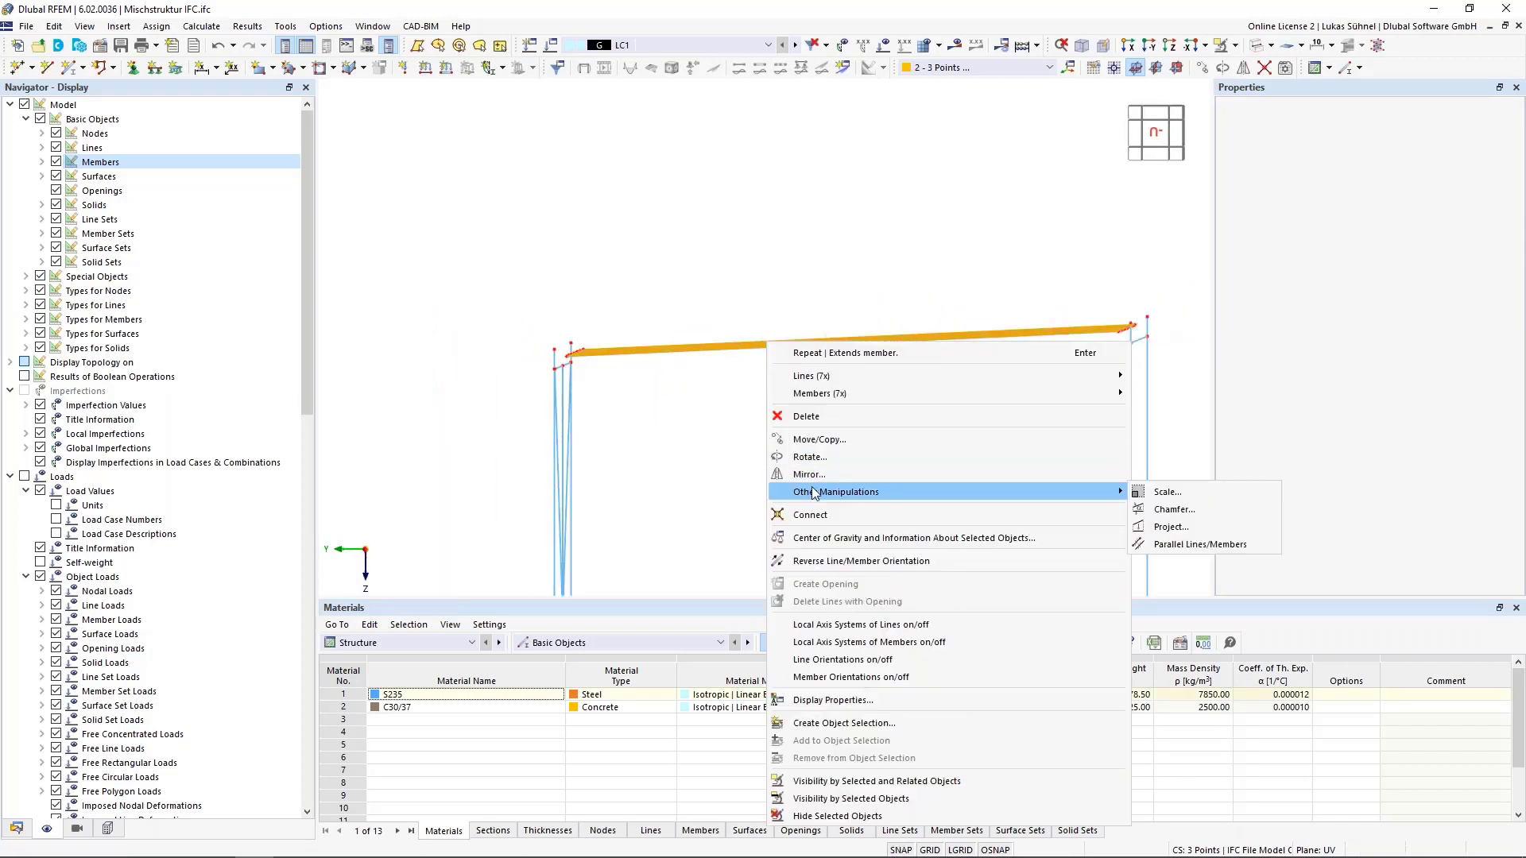
left_click(1168, 527)
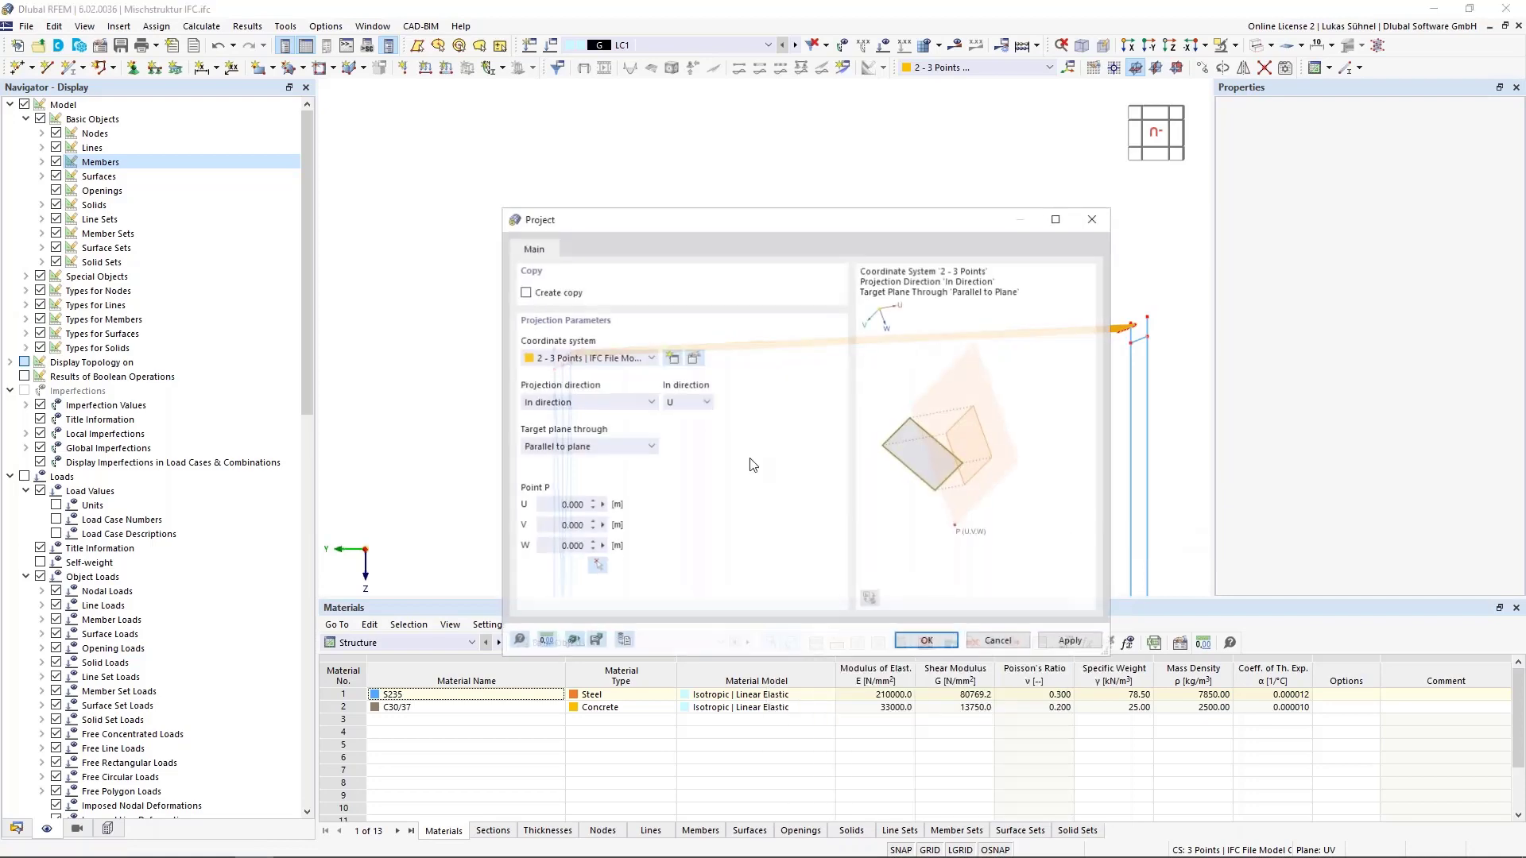
Create and activate a 3 Points coordinate system through the upper end beams' nodes at (1.200, -1.000, -4.850), (7.000, -1.000, -4.850) and (7.000, -5.400, -5.050)
left_click(672, 359)
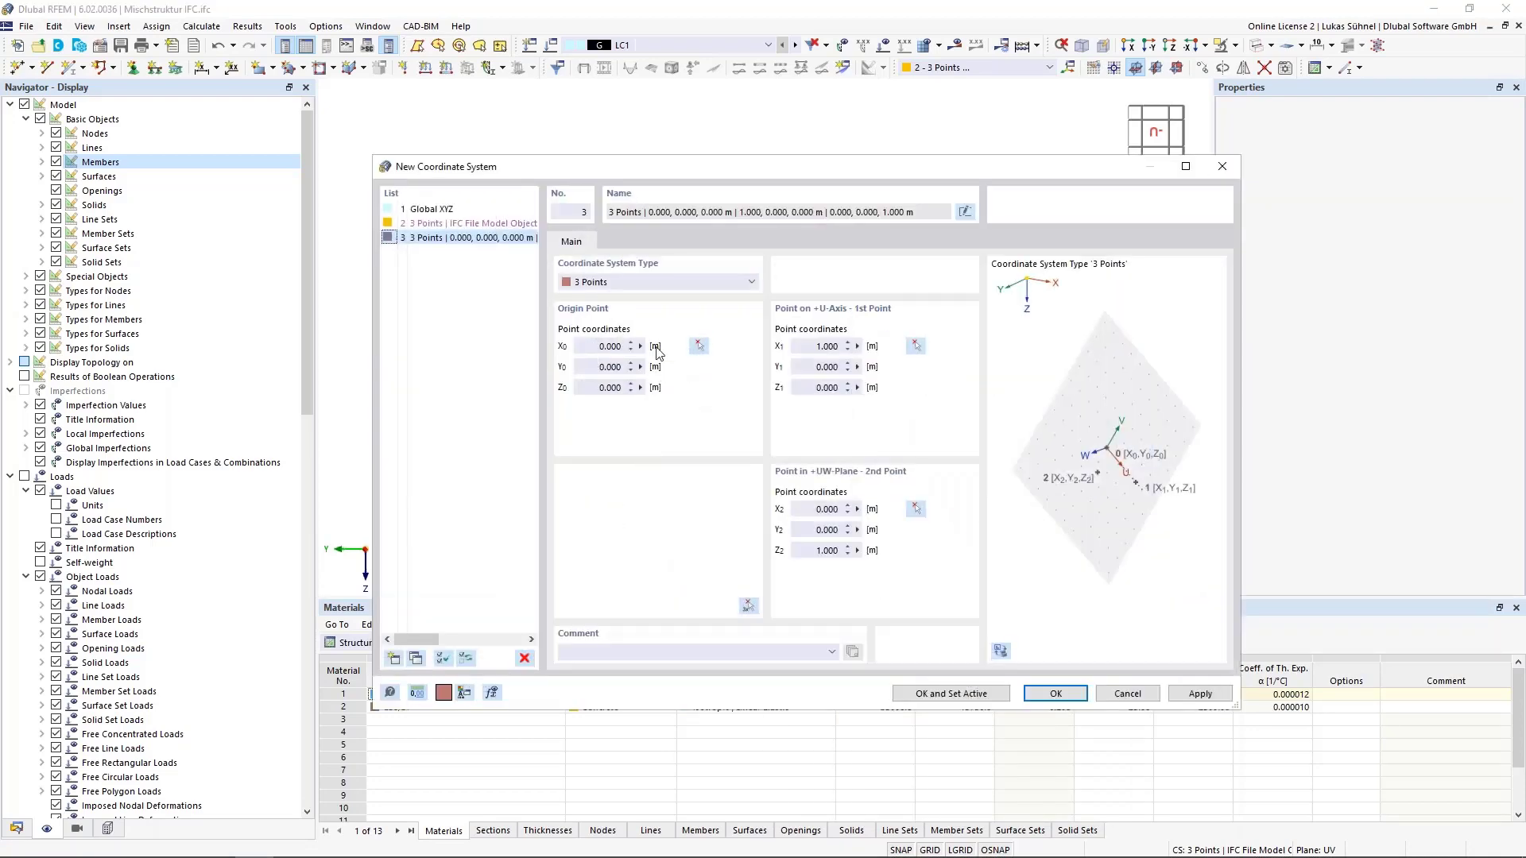
left_click(748, 605)
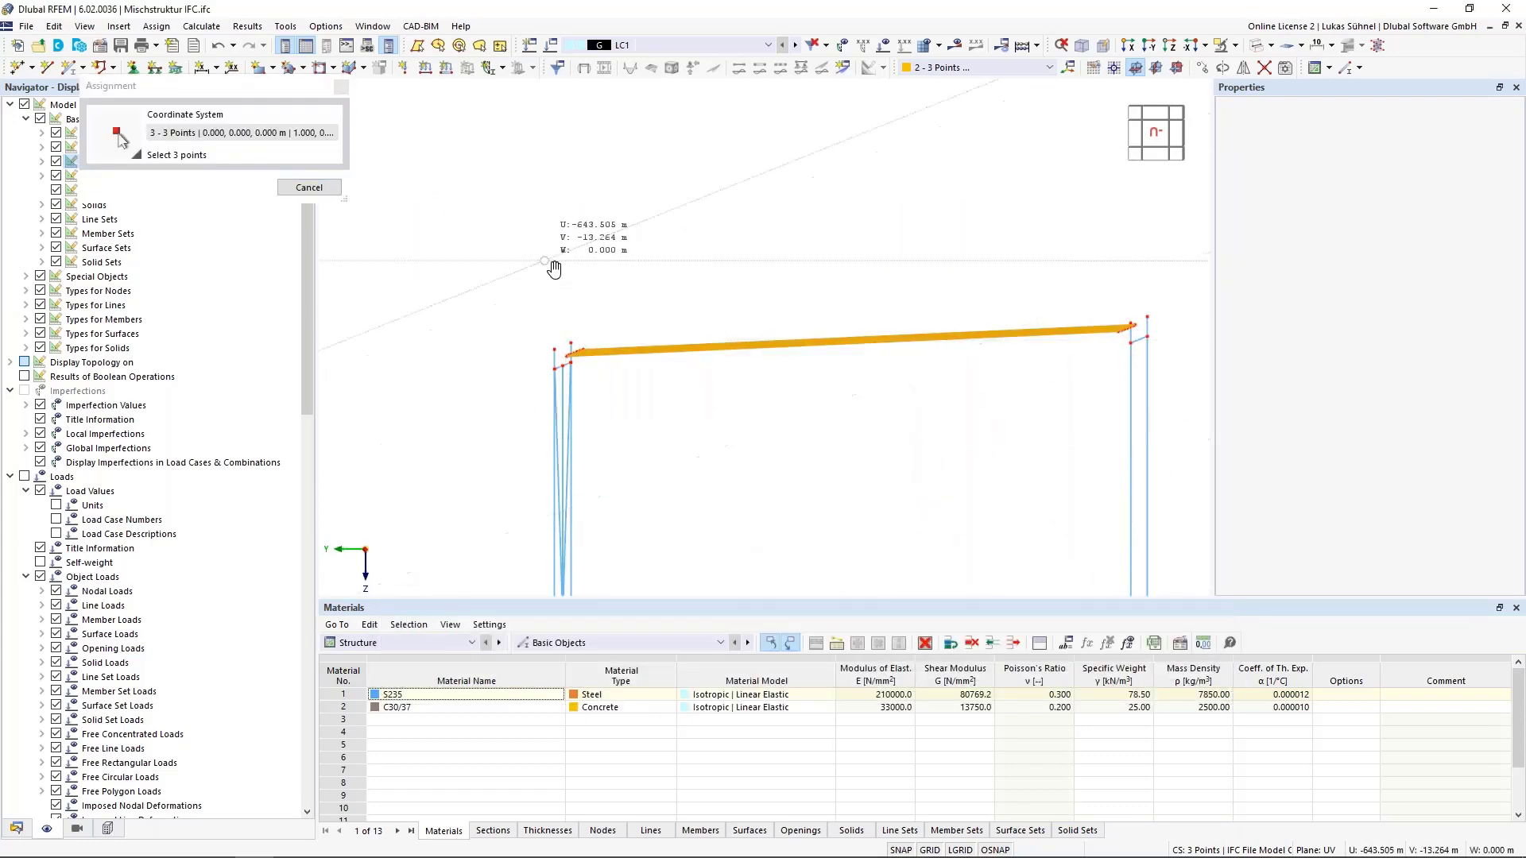
scroll(588, 294, "up", 5)
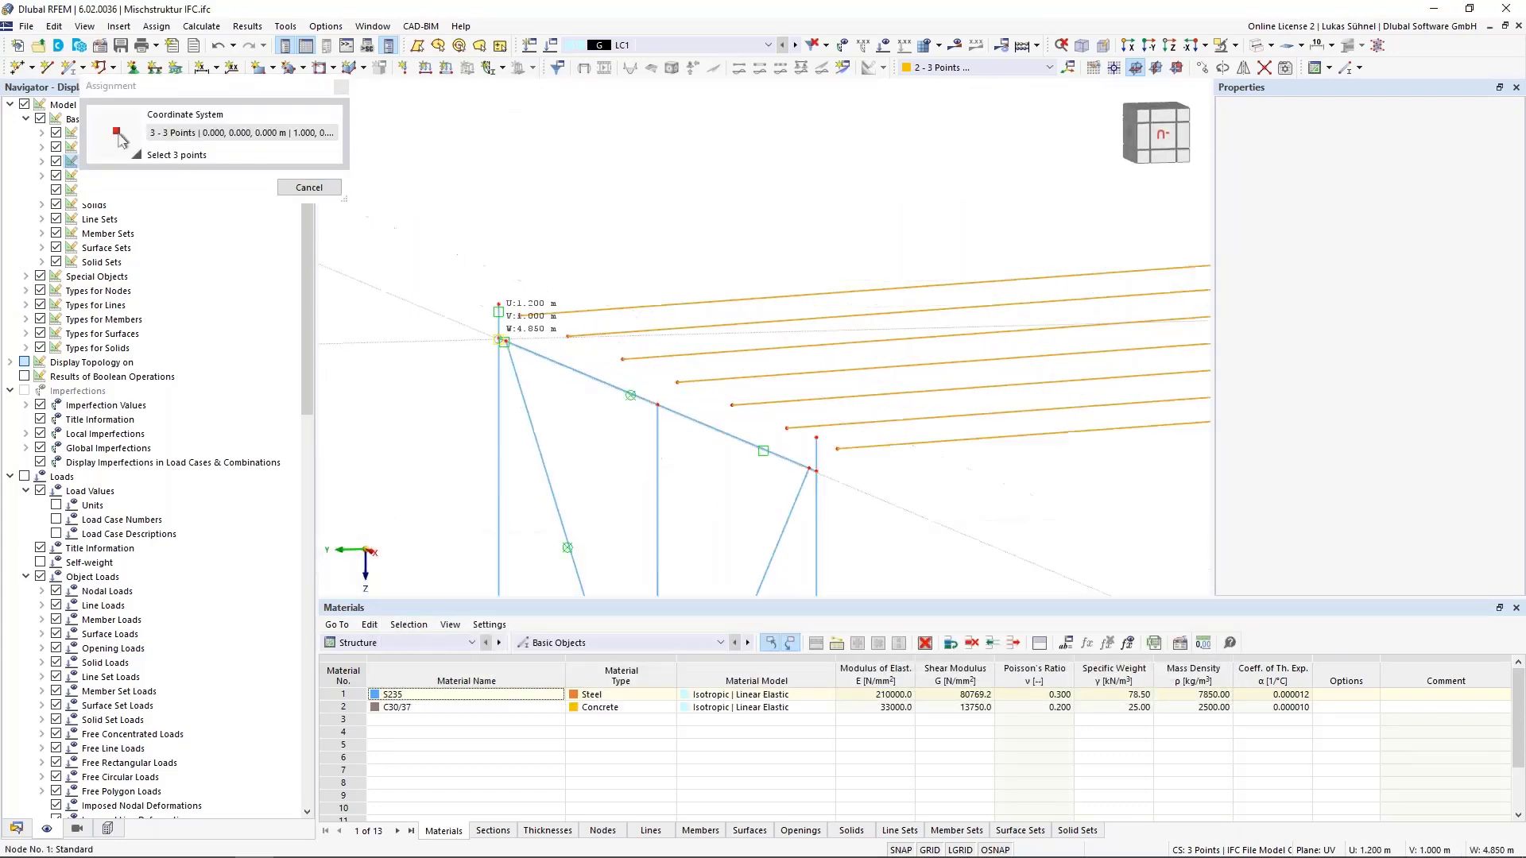
scroll(477, 318, "down", 3)
scroll(654, 389, "up", 3)
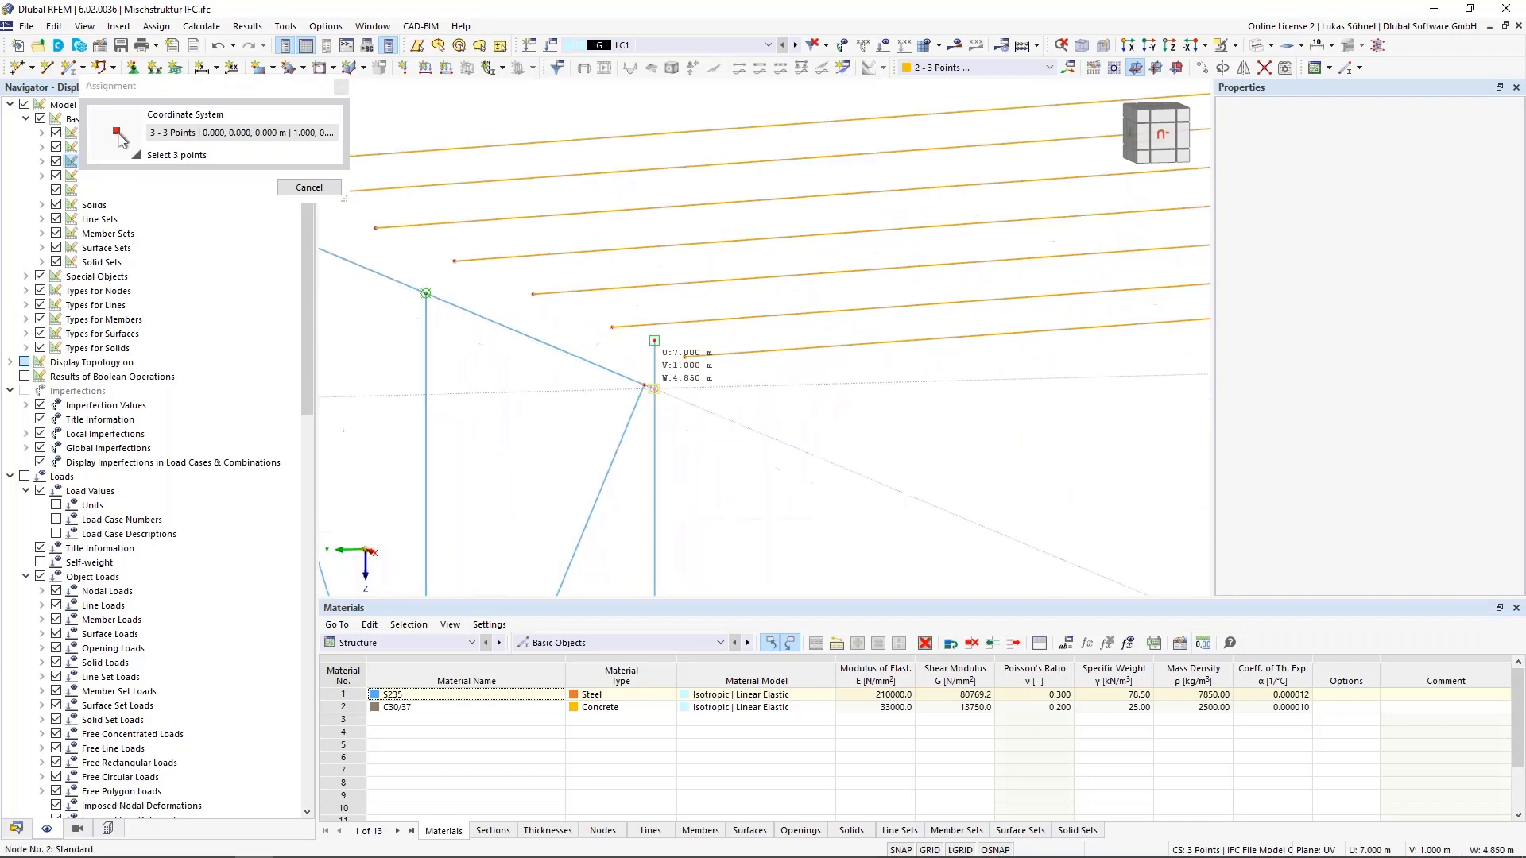
left_click(653, 388)
scroll(654, 389, "down", 3)
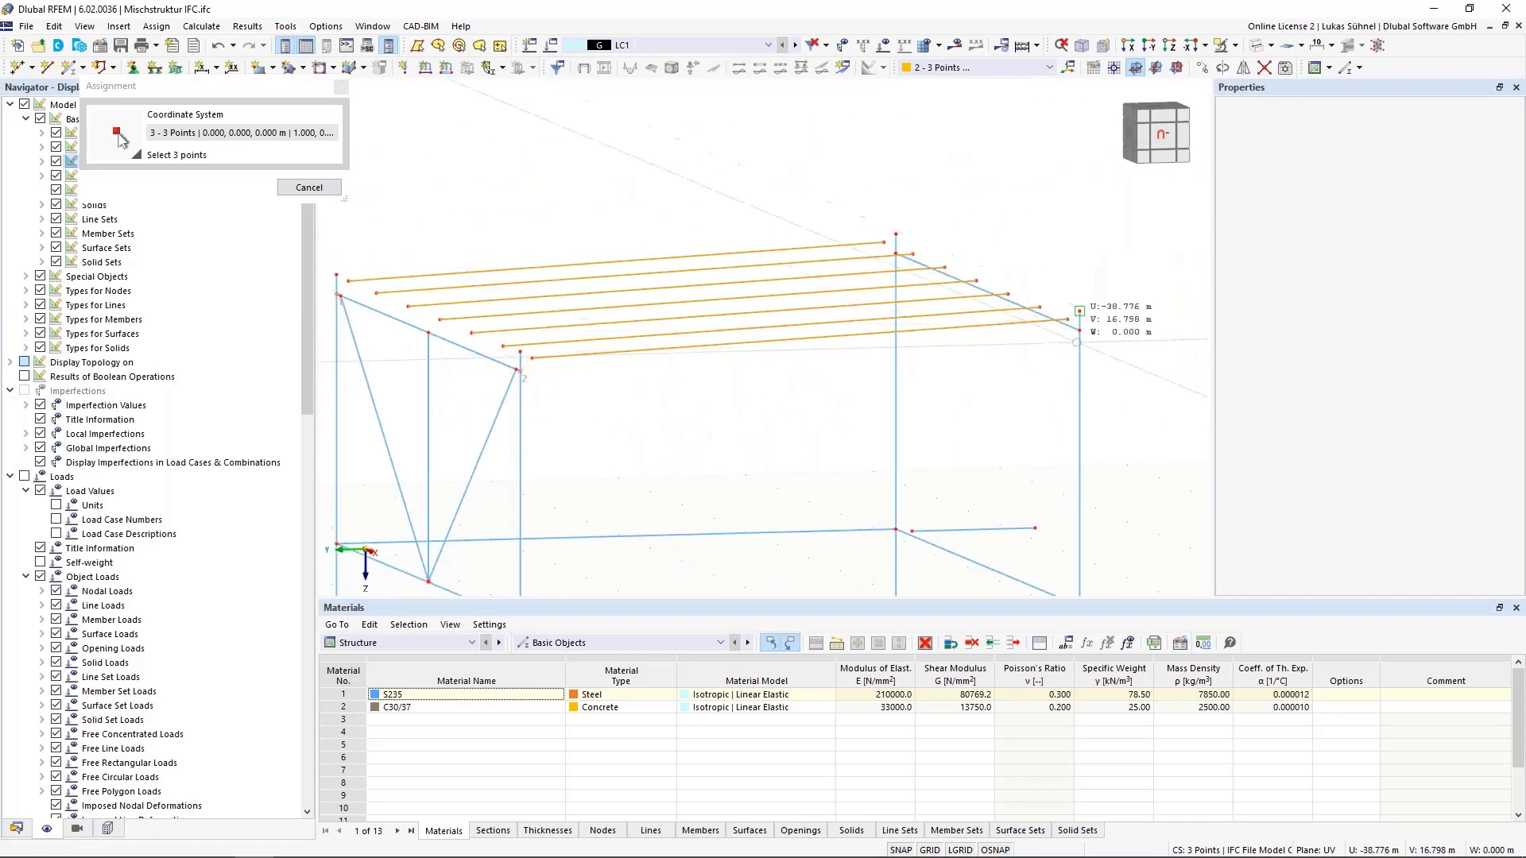
left_click(1079, 329)
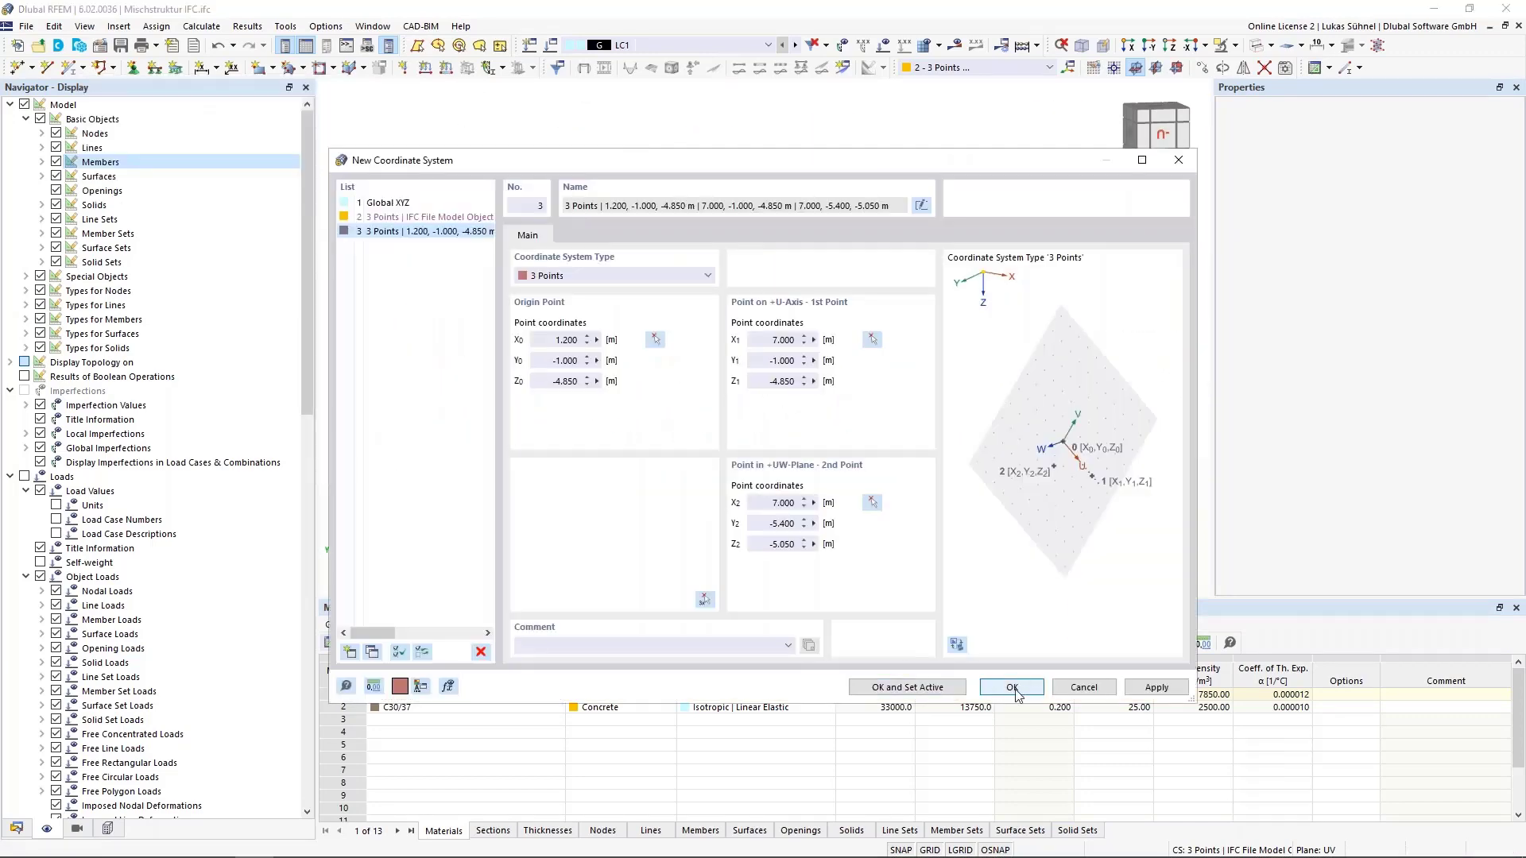
left_click(910, 689)
Project the roof beams in direction V onto the parallel plane through the upper corner node at U 5.800, V 0.000, W 0.000 m
left_click(644, 395)
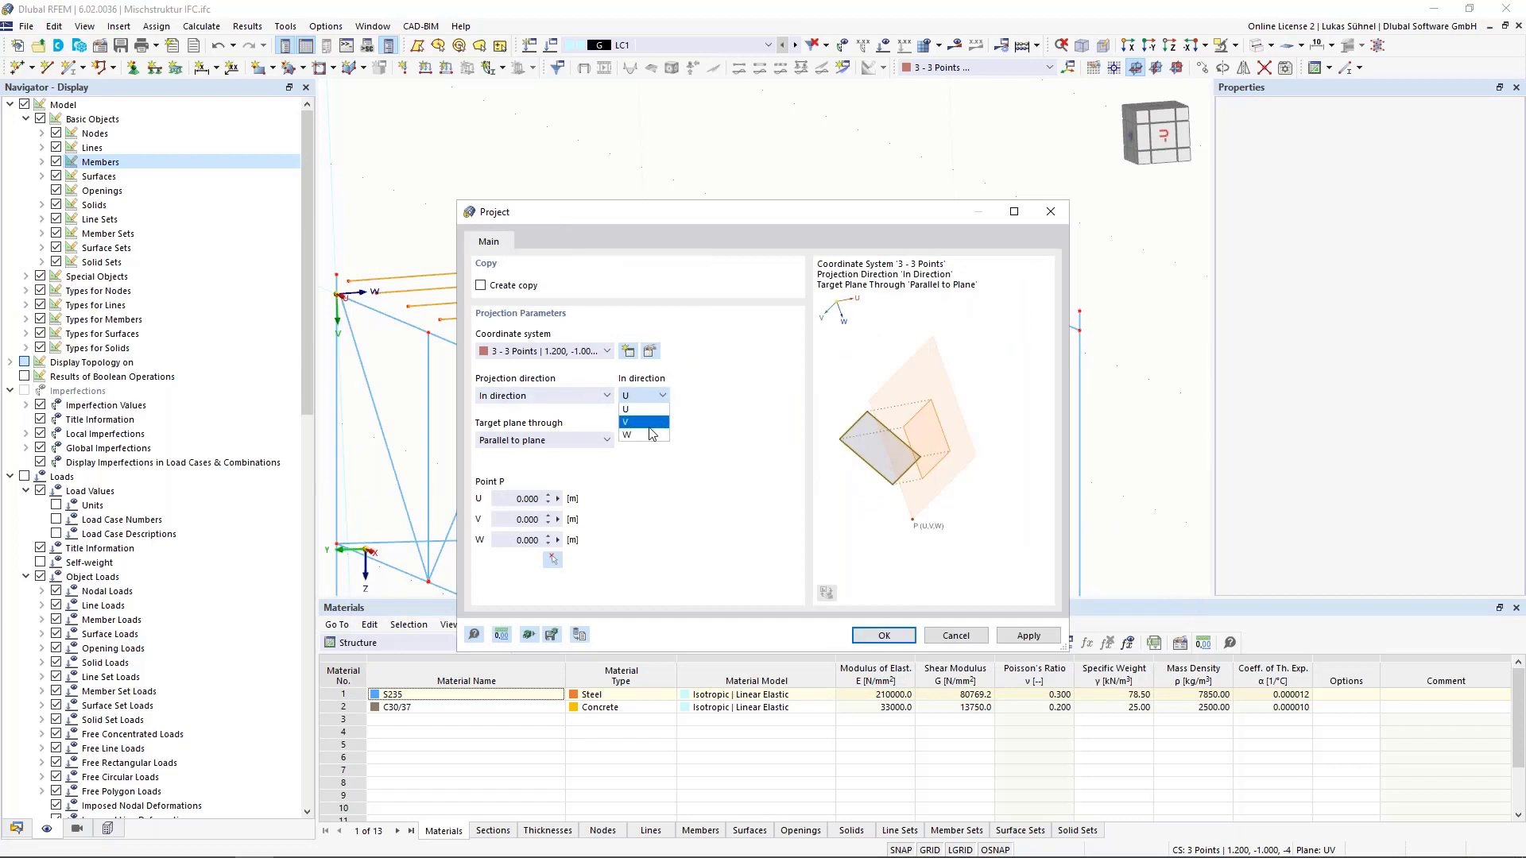
left_click(636, 422)
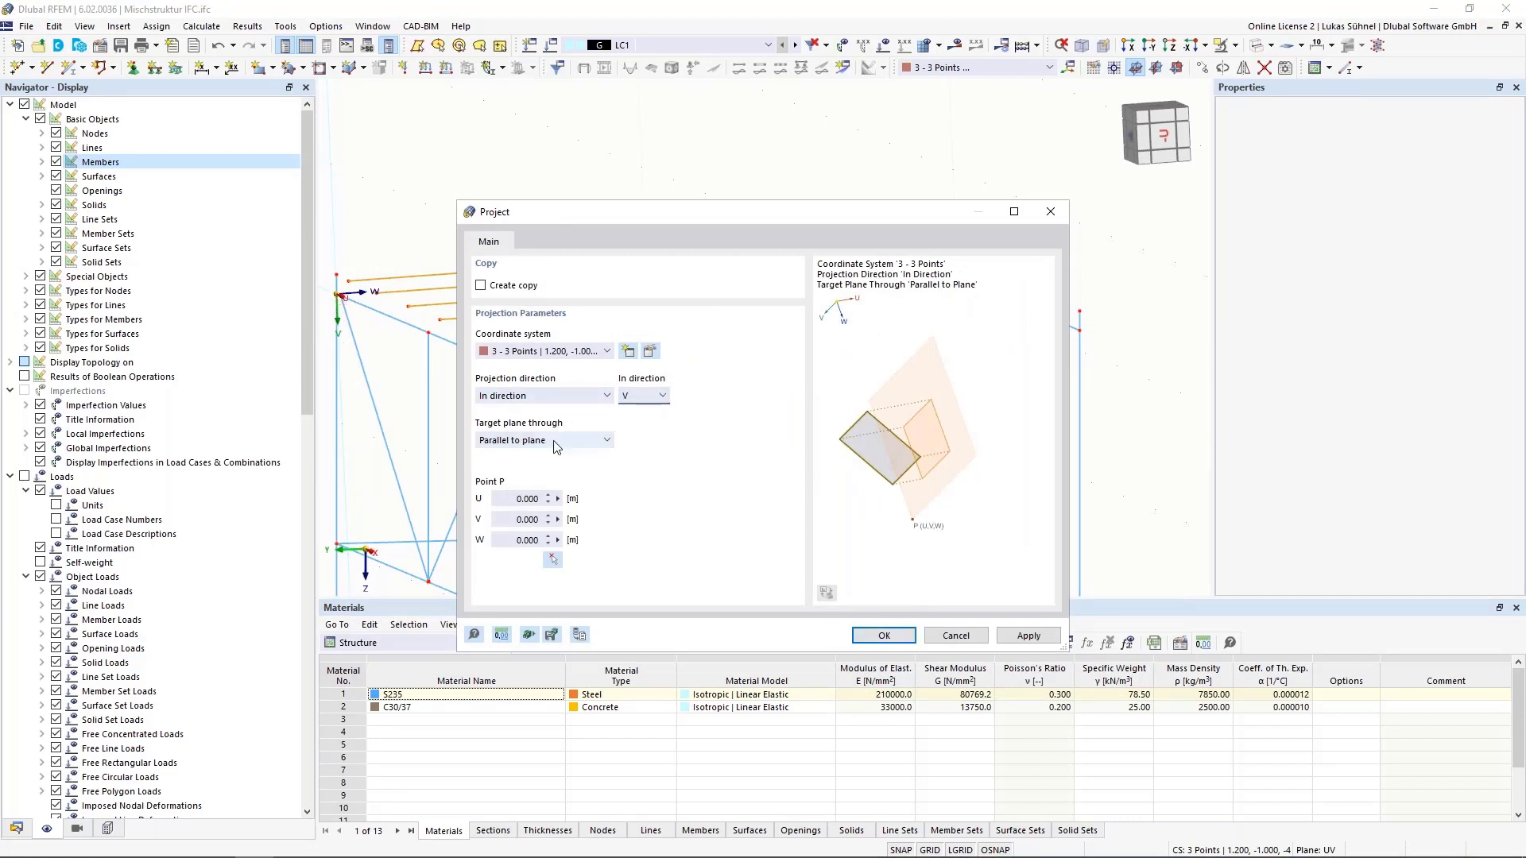
left_click(554, 562)
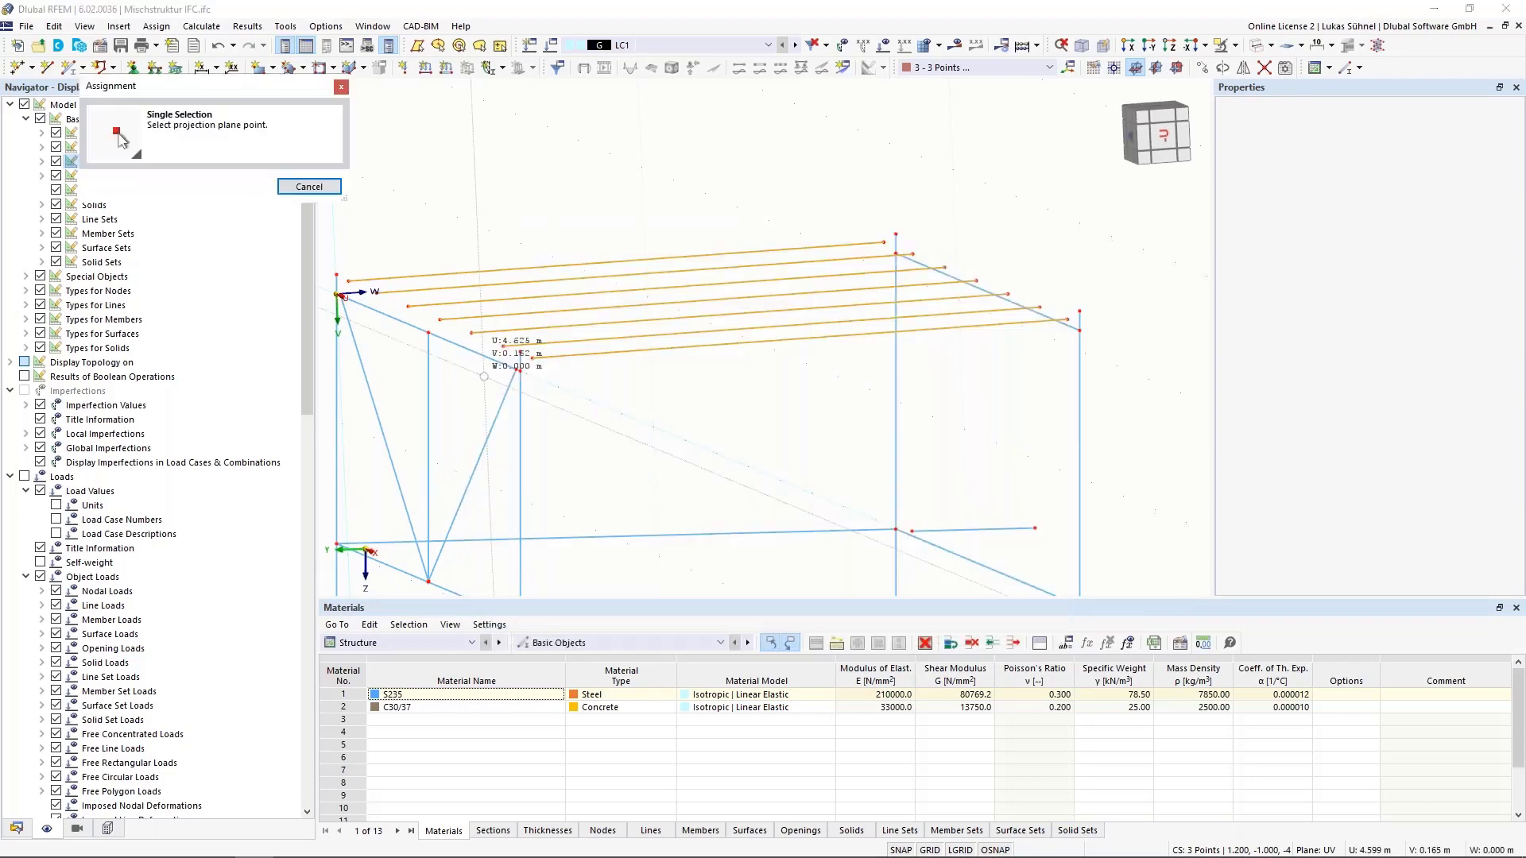
scroll(528, 374, "up", 2)
left_click(526, 375)
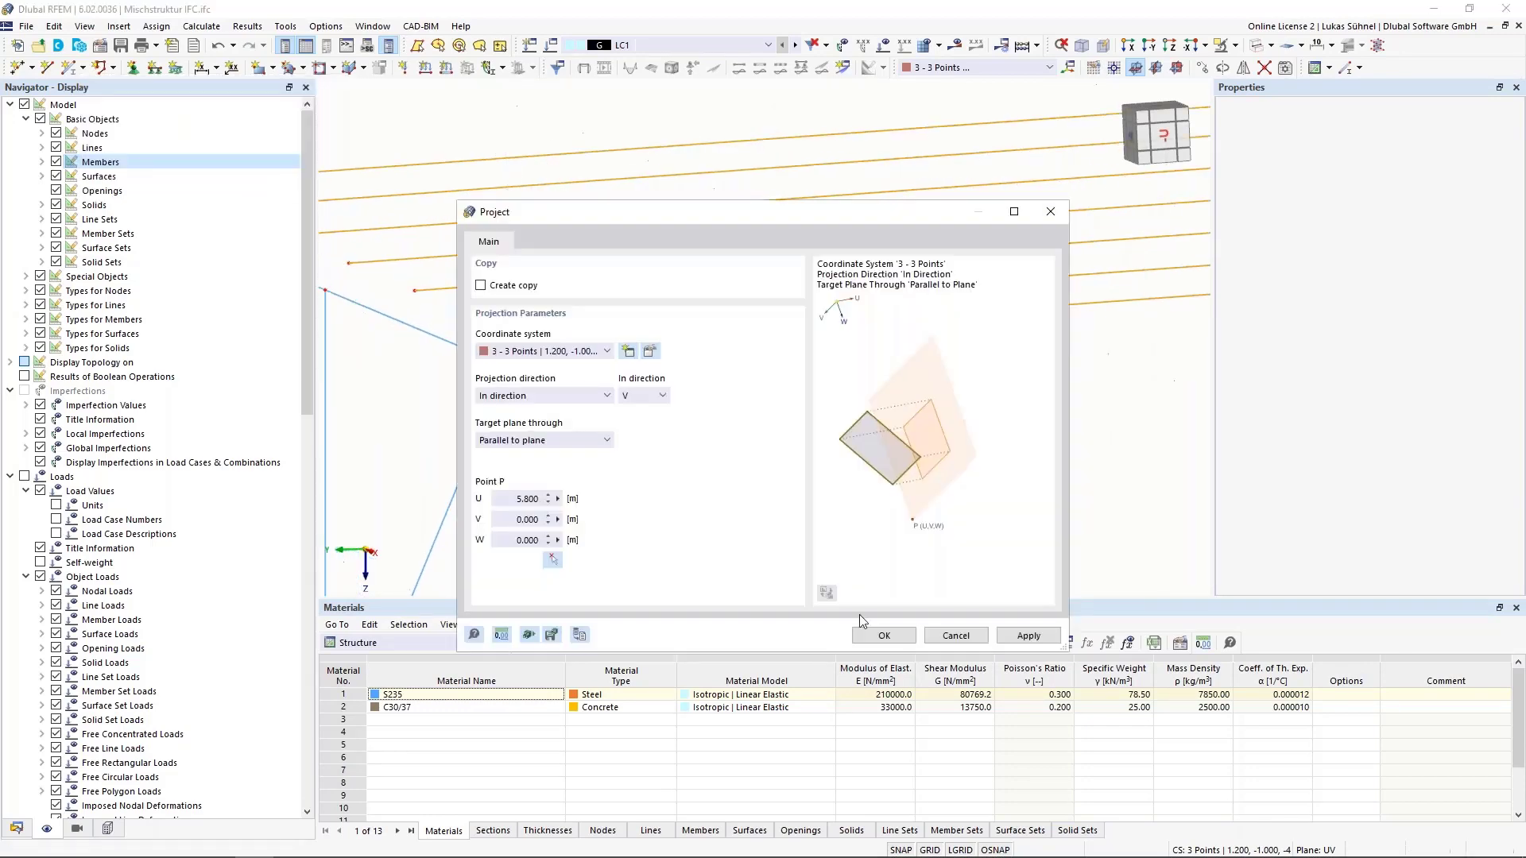
left_click(885, 637)
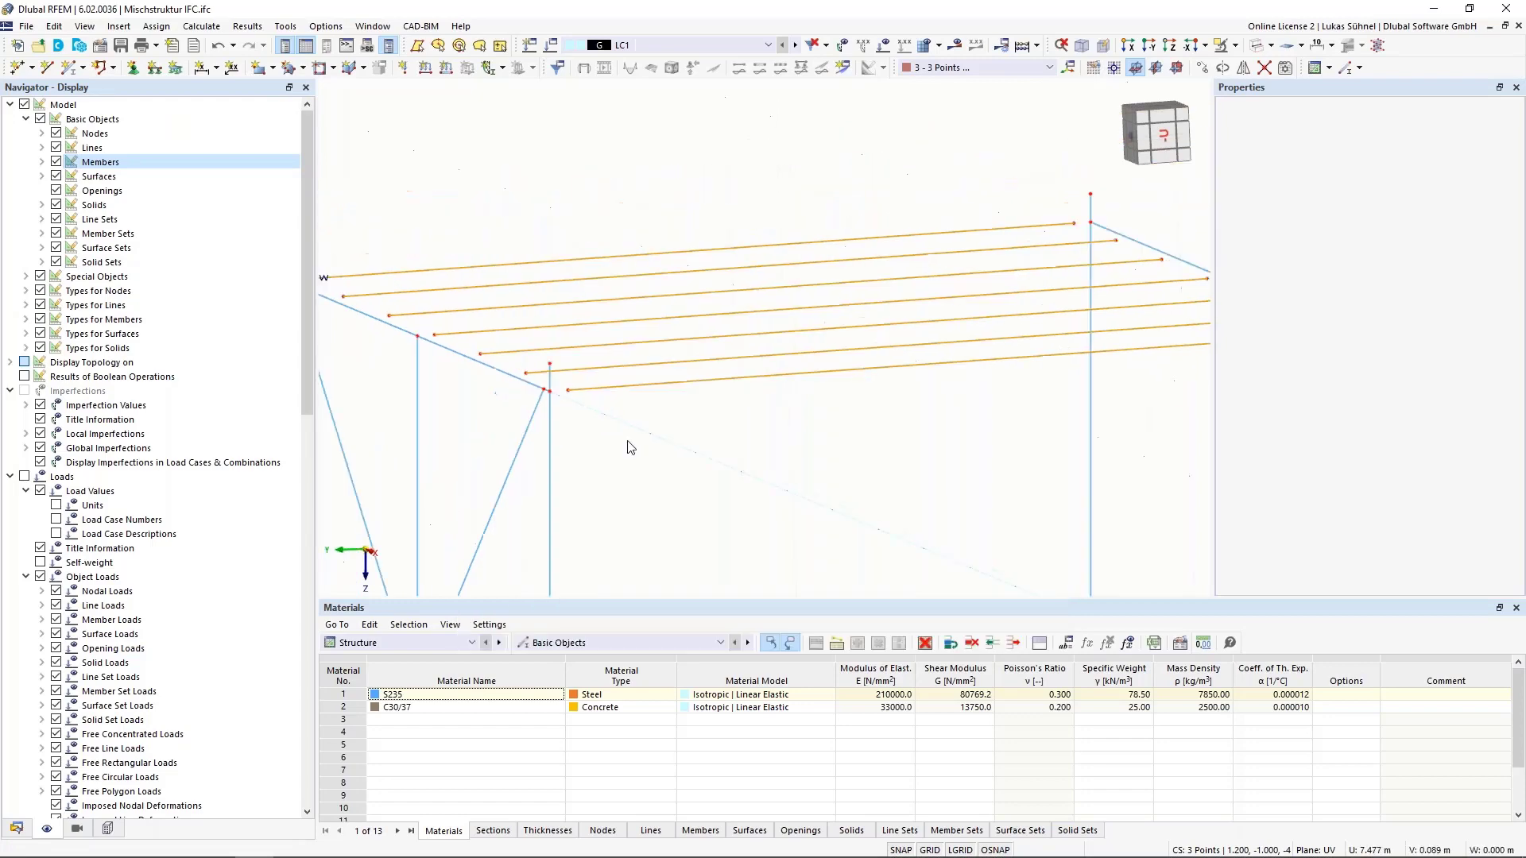
Extend the seven projected roof beams on both sides up to the upper end beams
middle_click_drag(630, 443, 752, 445)
left_click_drag(752, 446, 681, 308)
right_click(682, 350)
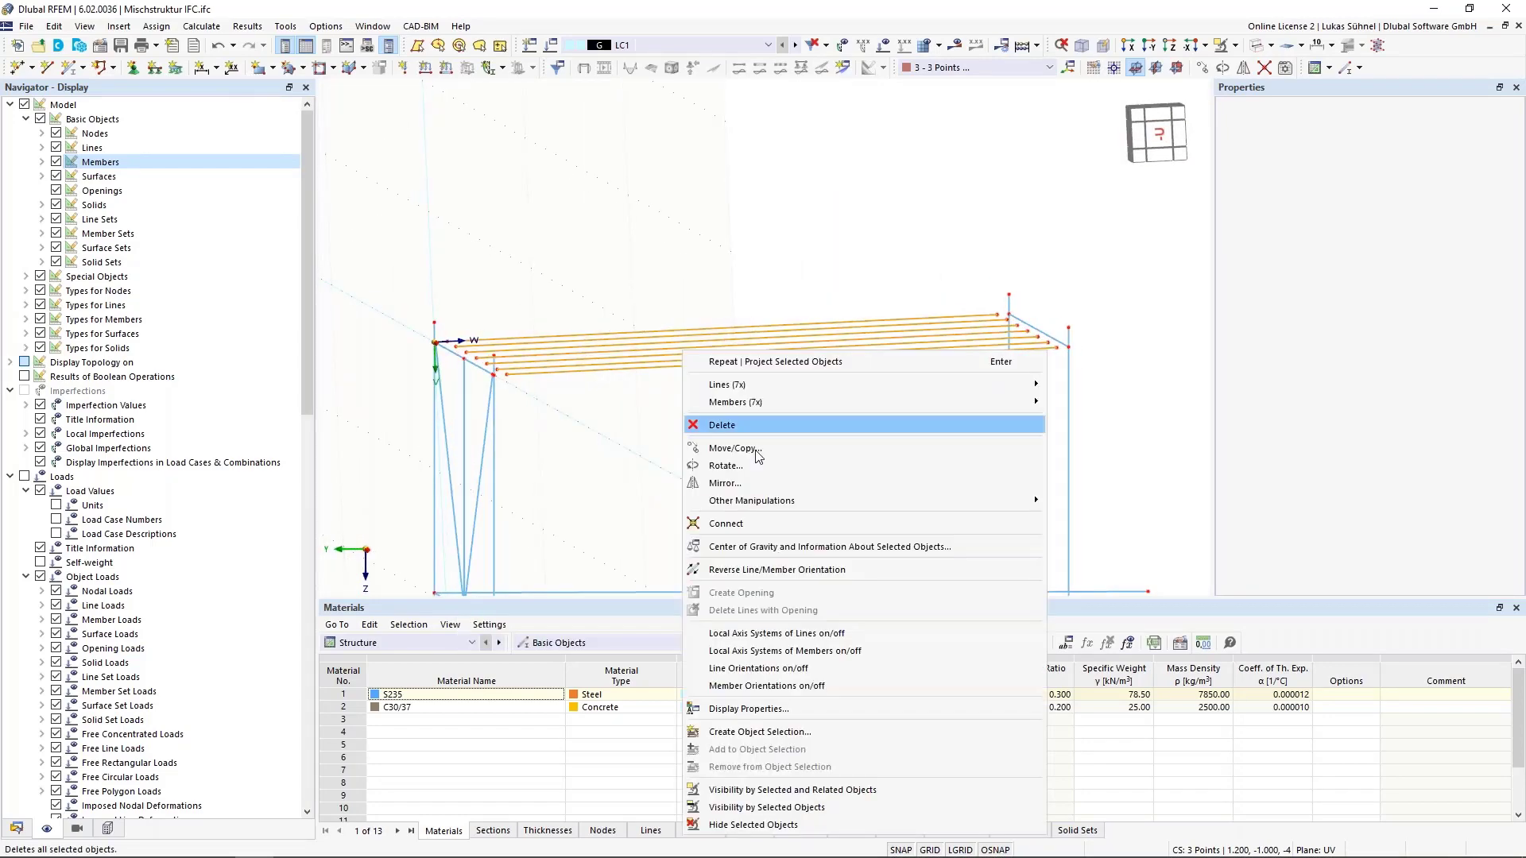
mouse_move(780, 403)
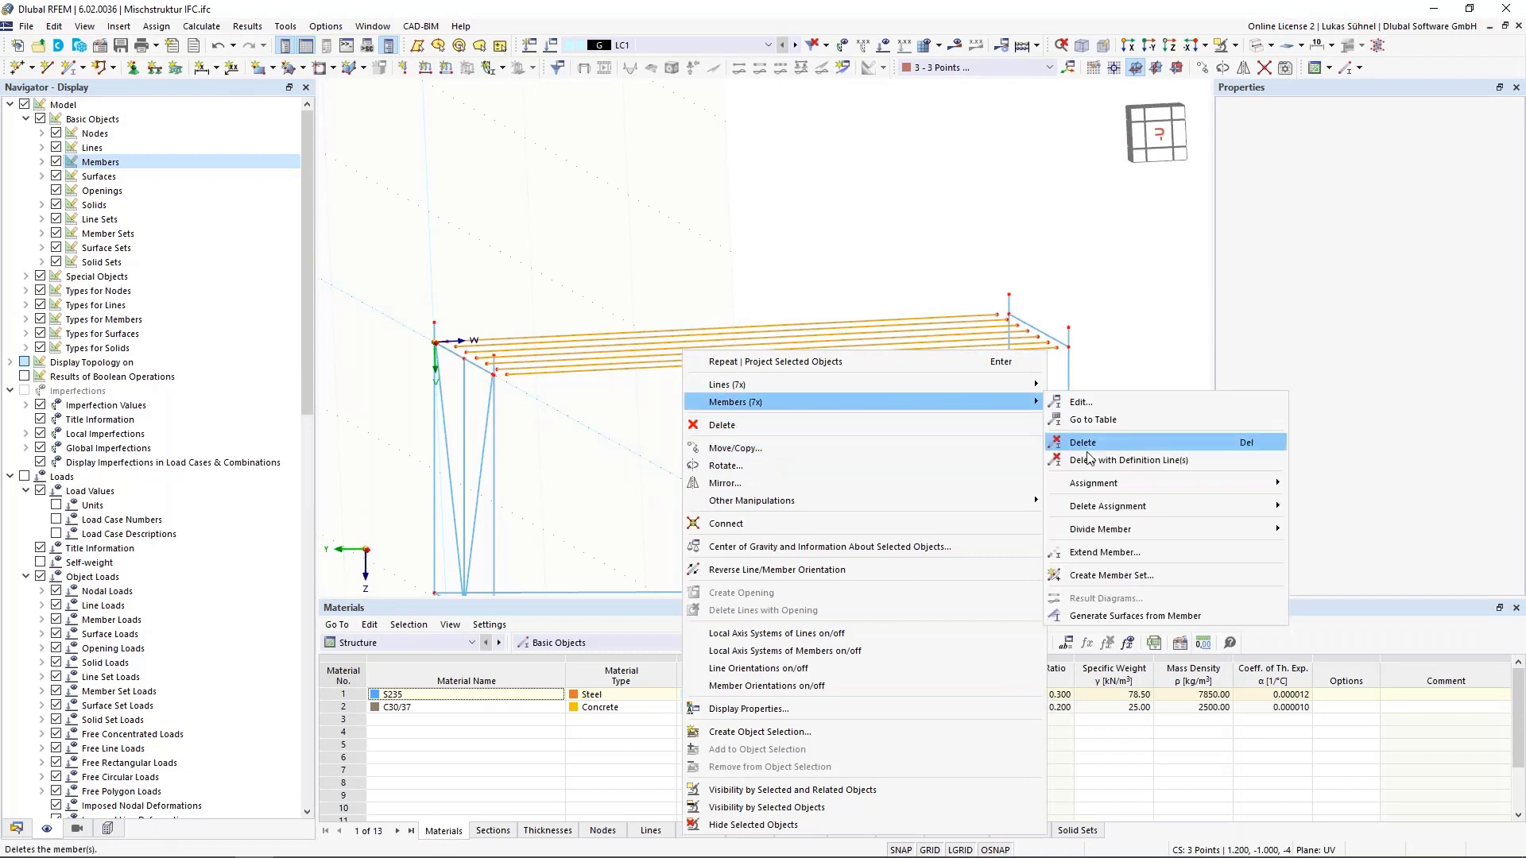
left_click(1070, 554)
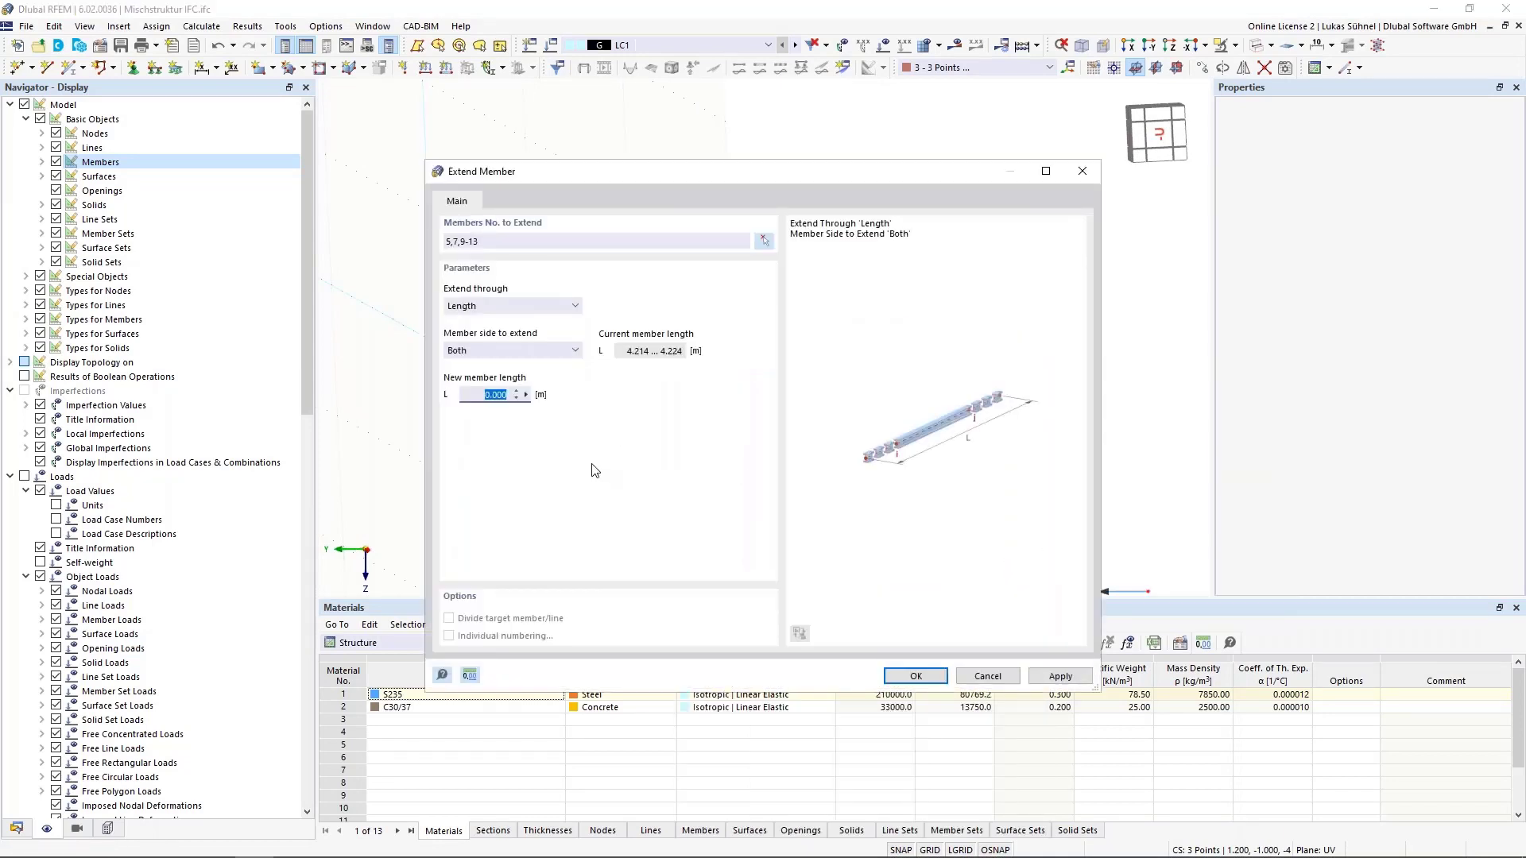
left_click(541, 350)
left_click(541, 306)
left_click(541, 306)
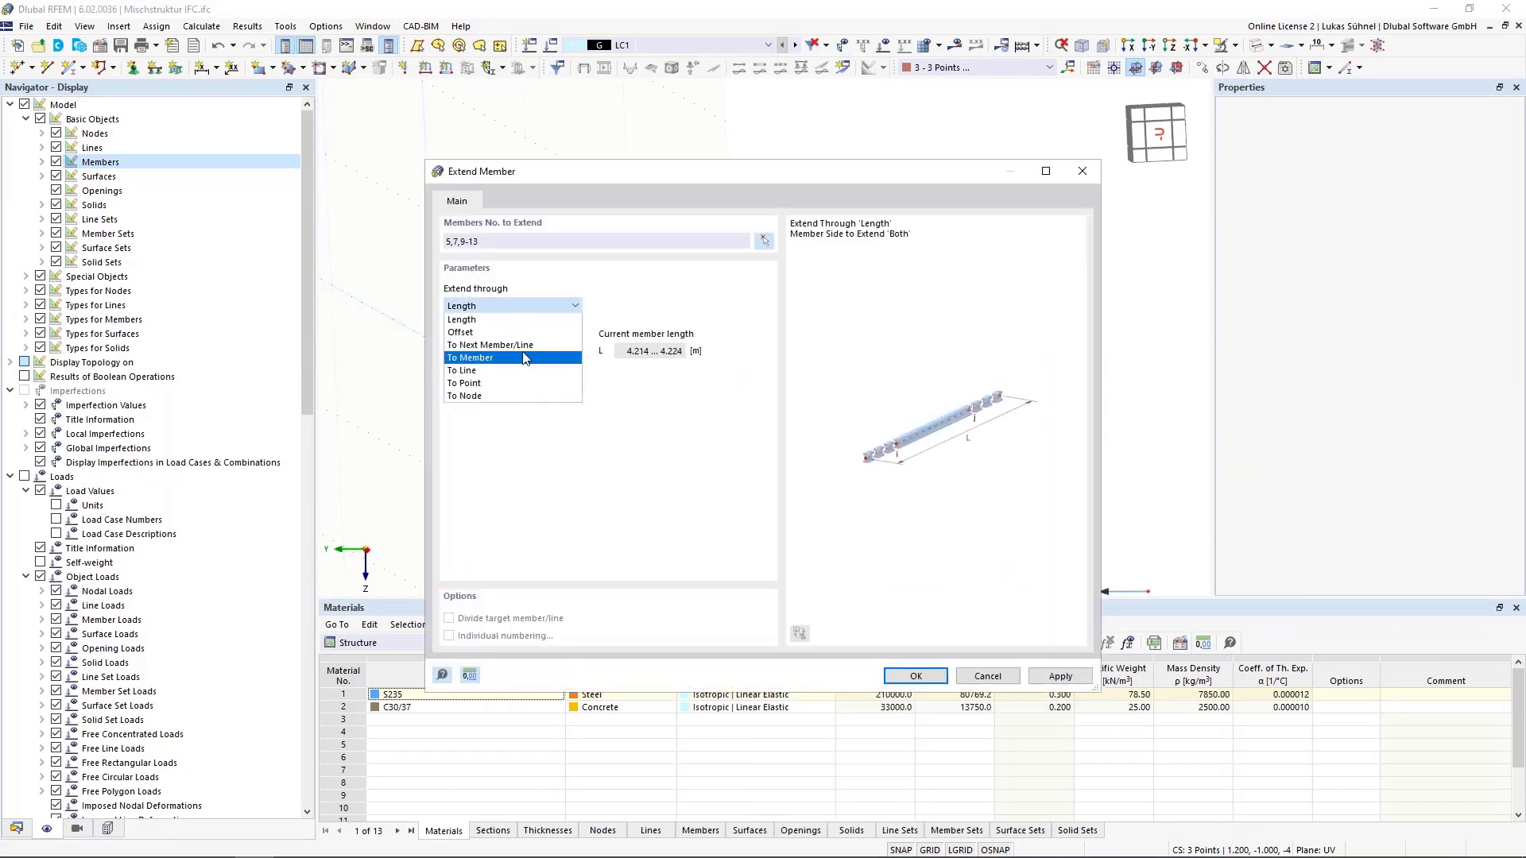
left_click(525, 358)
left_click(918, 676)
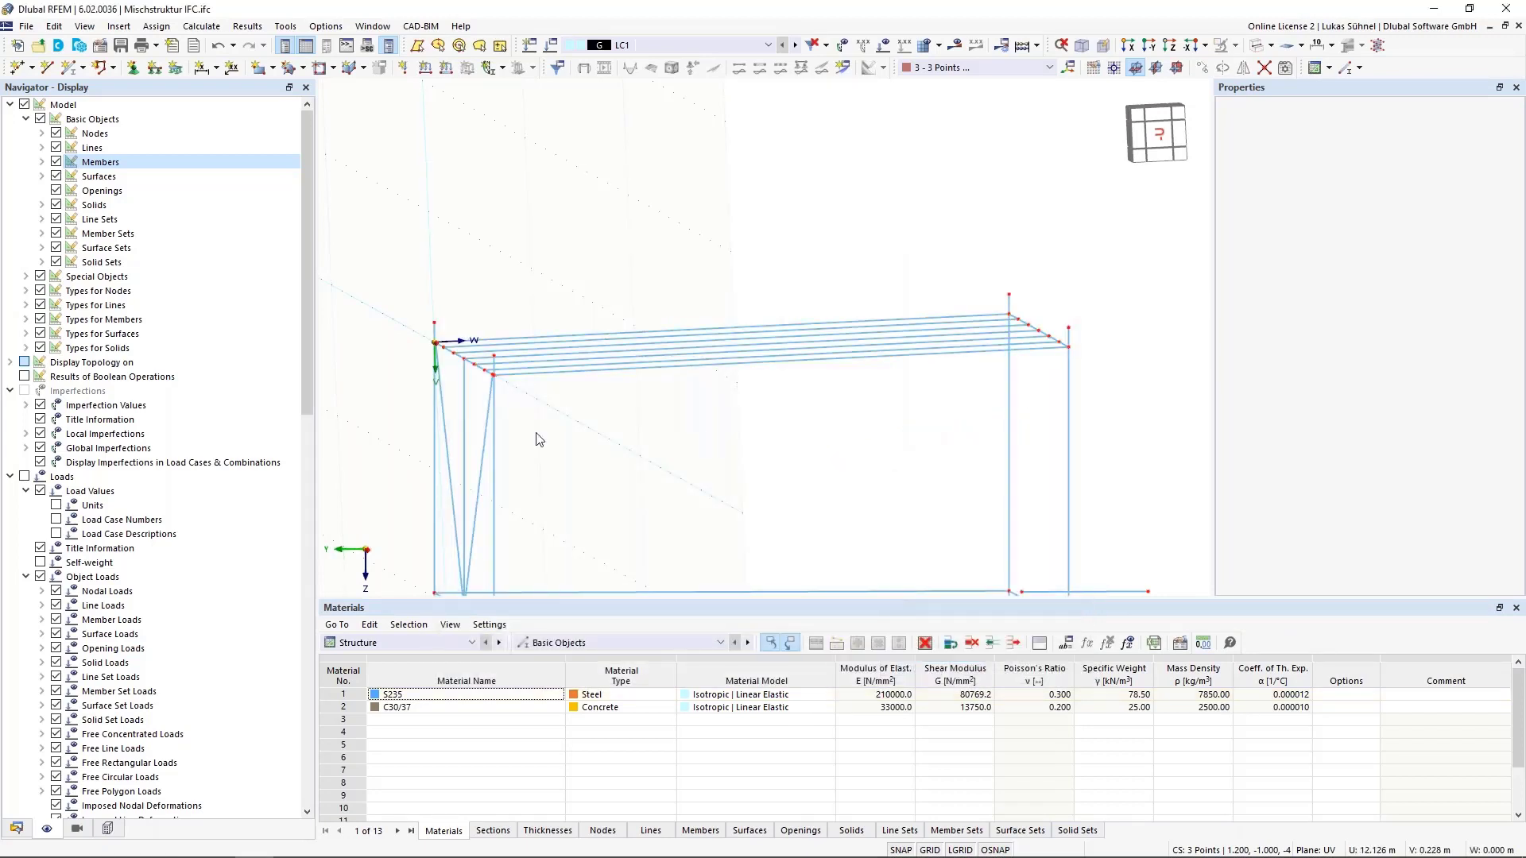
Move the upper end nodes of the end frame's two diagonals onto the adjacent corner nodes of the posts and upper beam
middle_click_drag(539, 439, 743, 493, "ctrl")
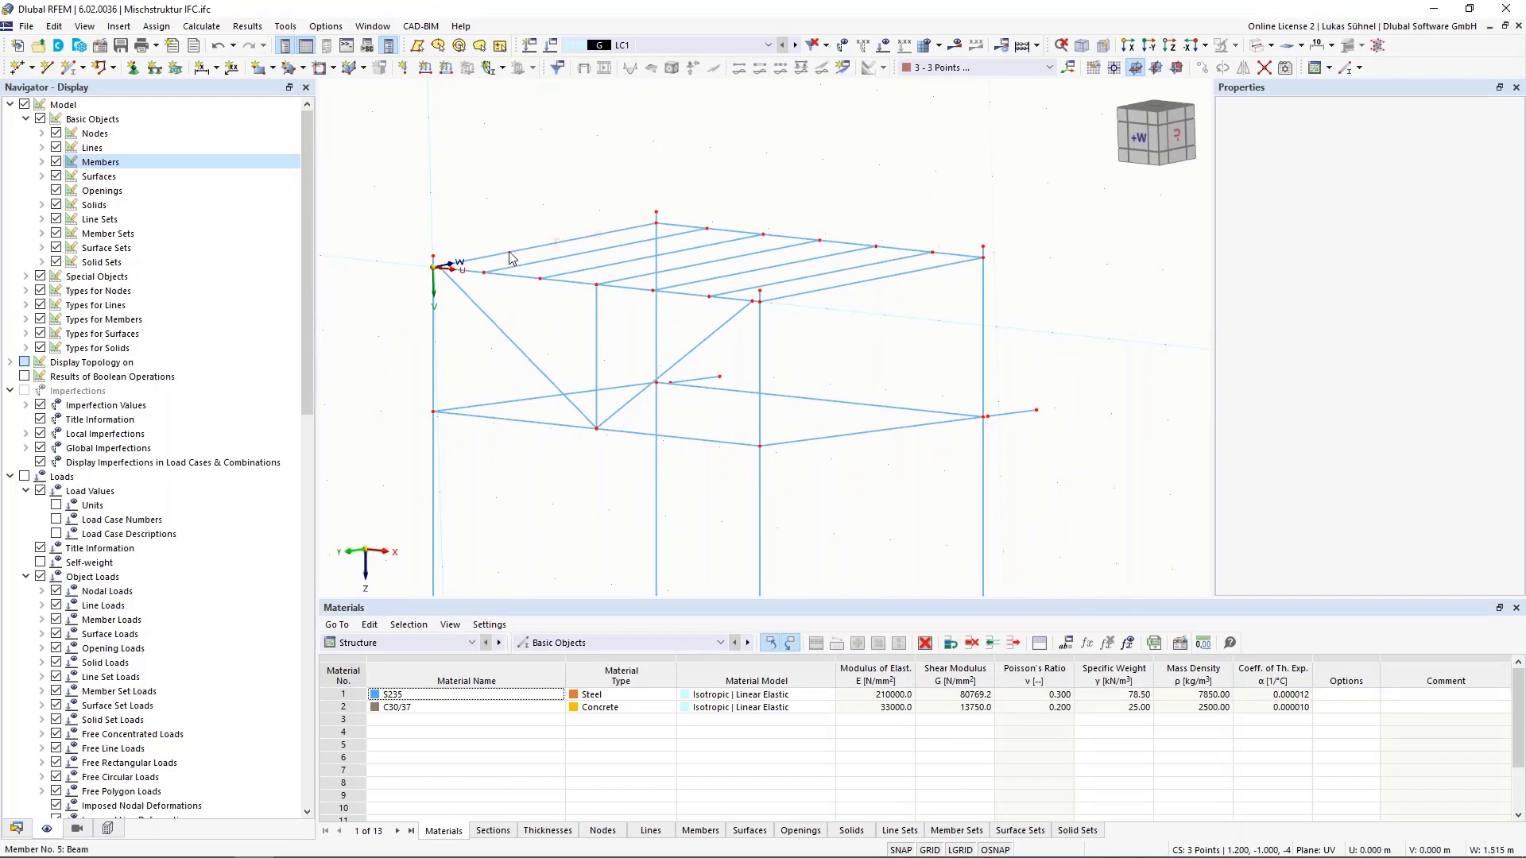
scroll(437, 245, "up", 5)
scroll(538, 421, "up", 3)
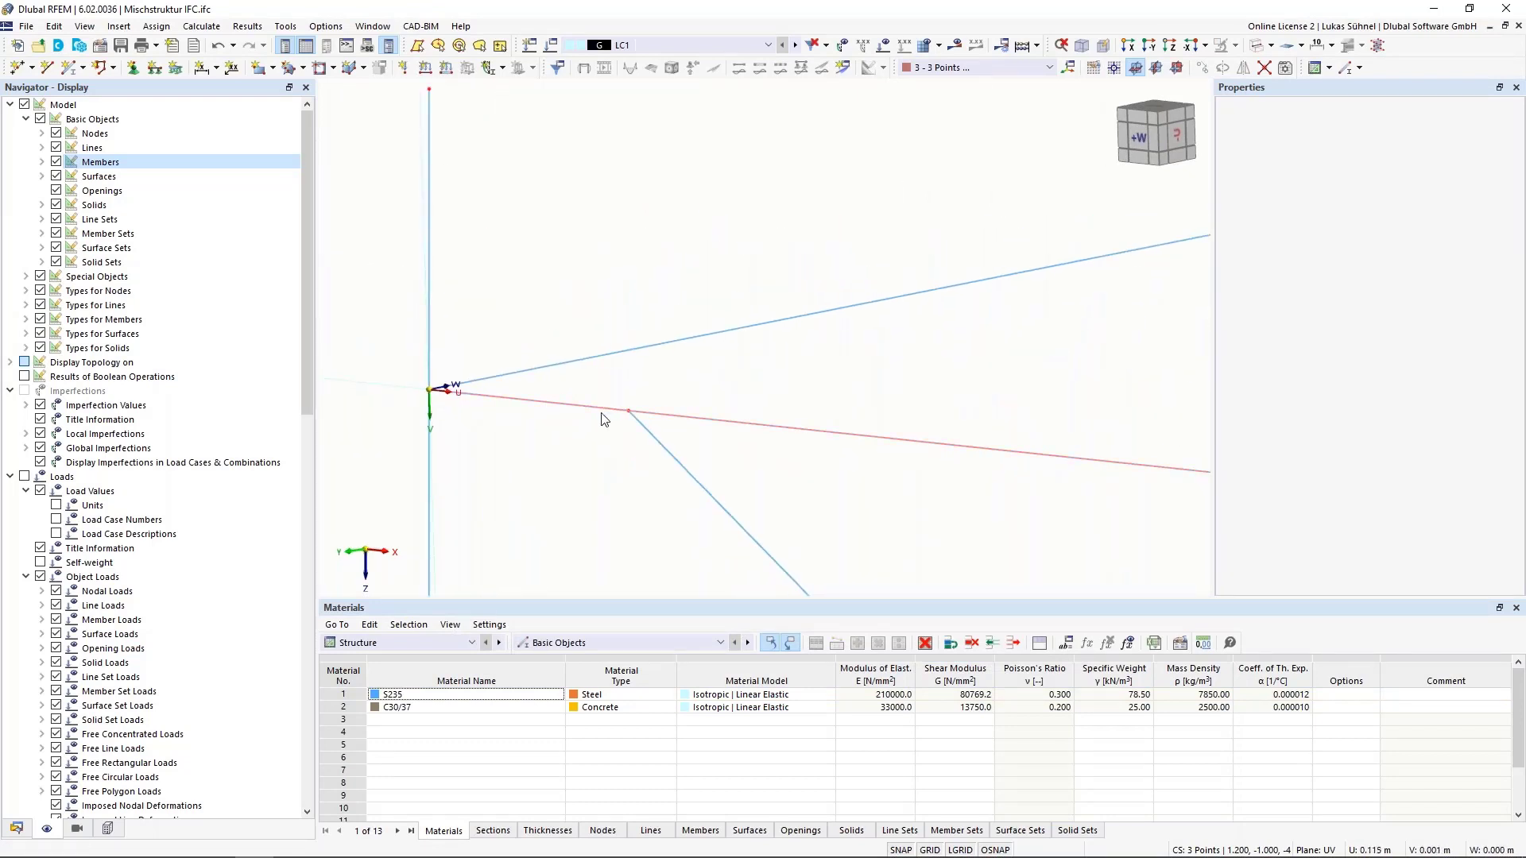
left_click_drag(629, 418, 429, 390)
scroll(424, 282, "down", 5)
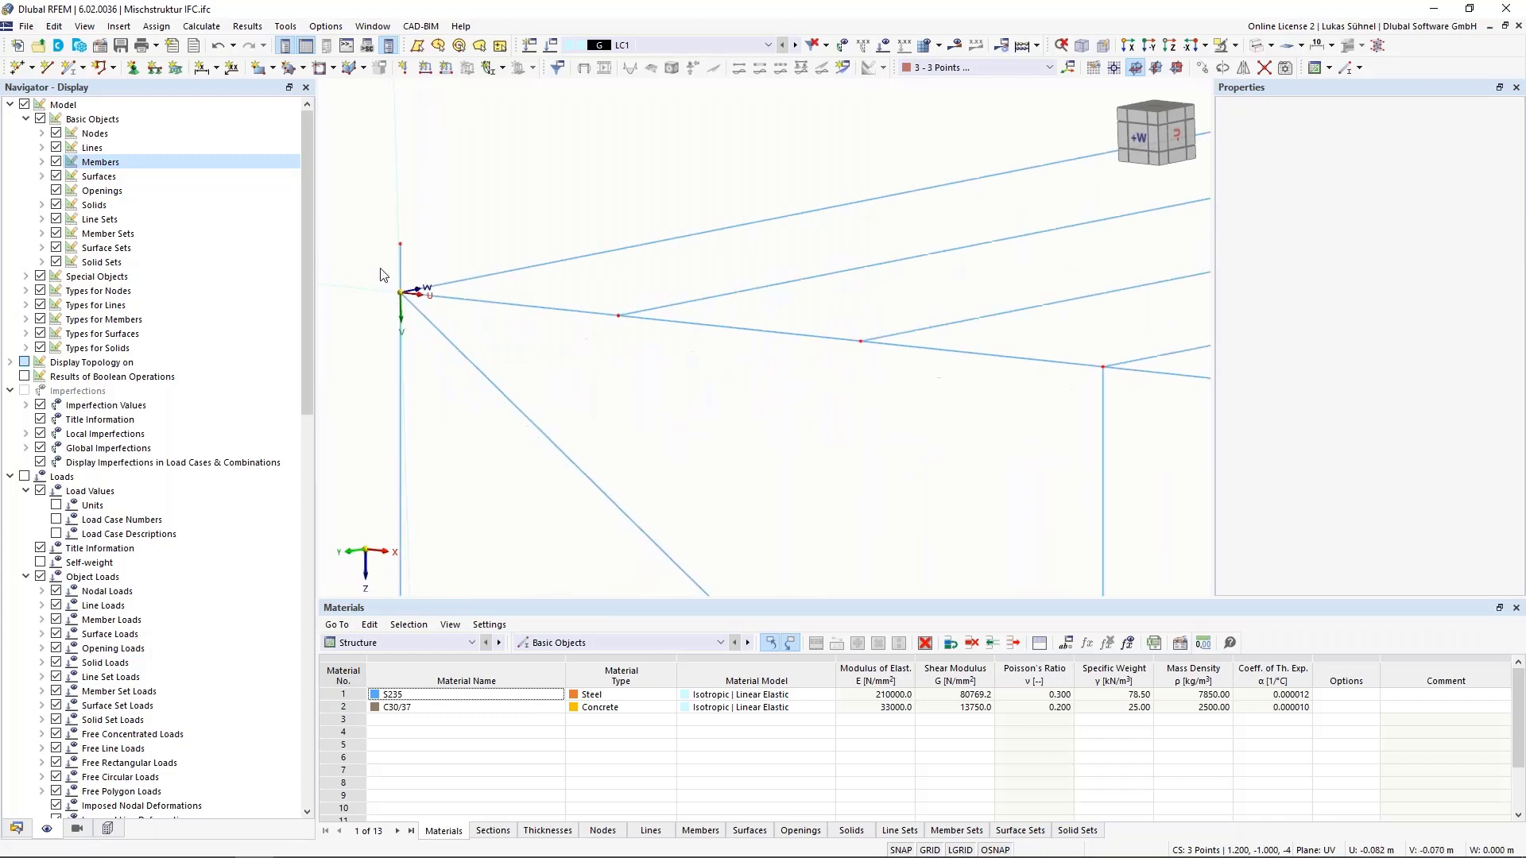
scroll(737, 365, "up", 4)
scroll(737, 365, "up", 2)
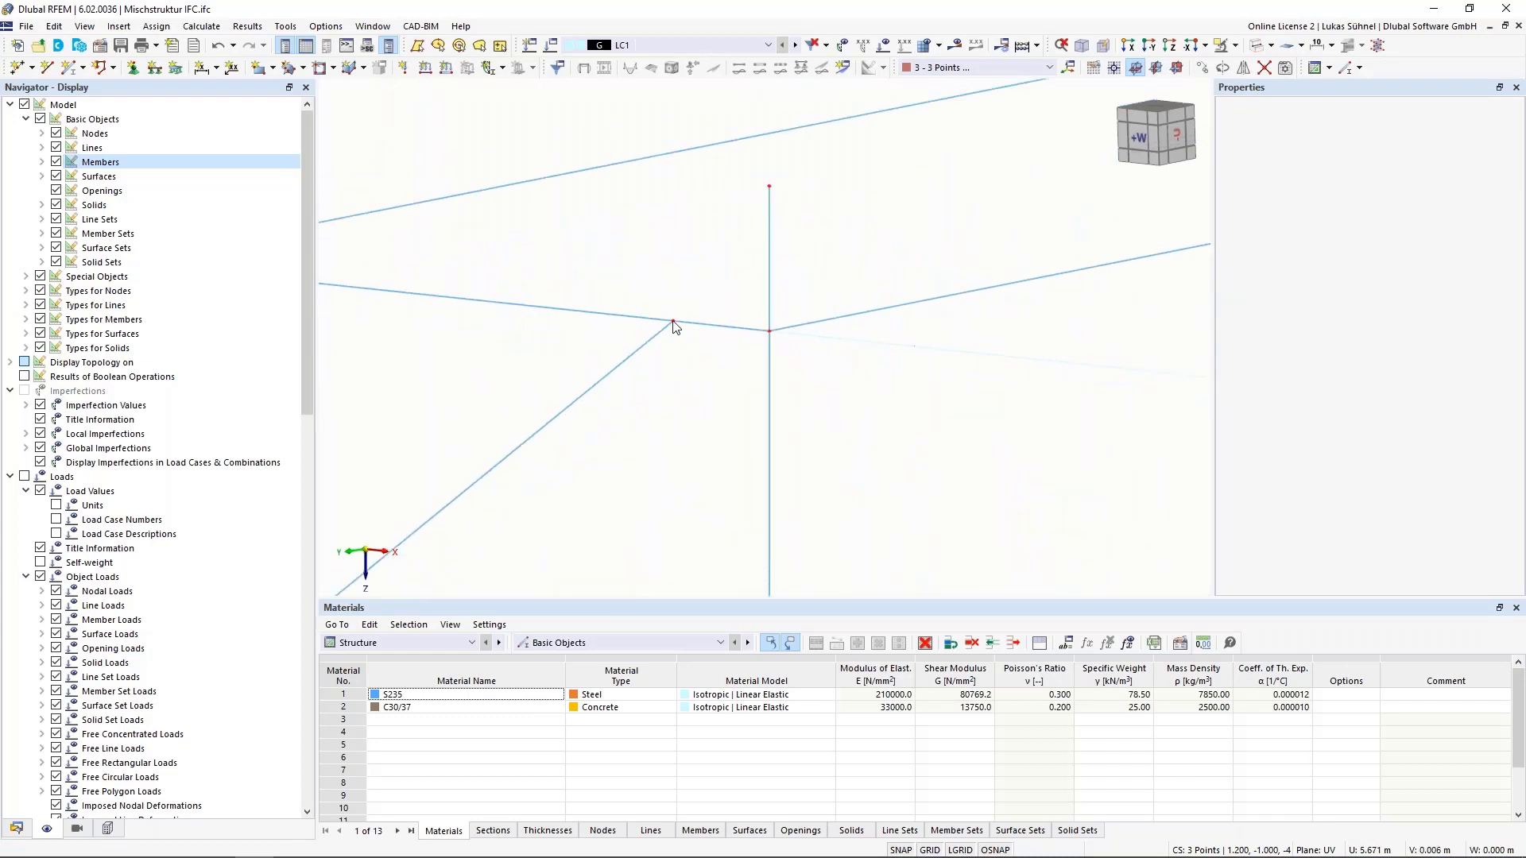
left_click_drag(675, 327, 769, 335)
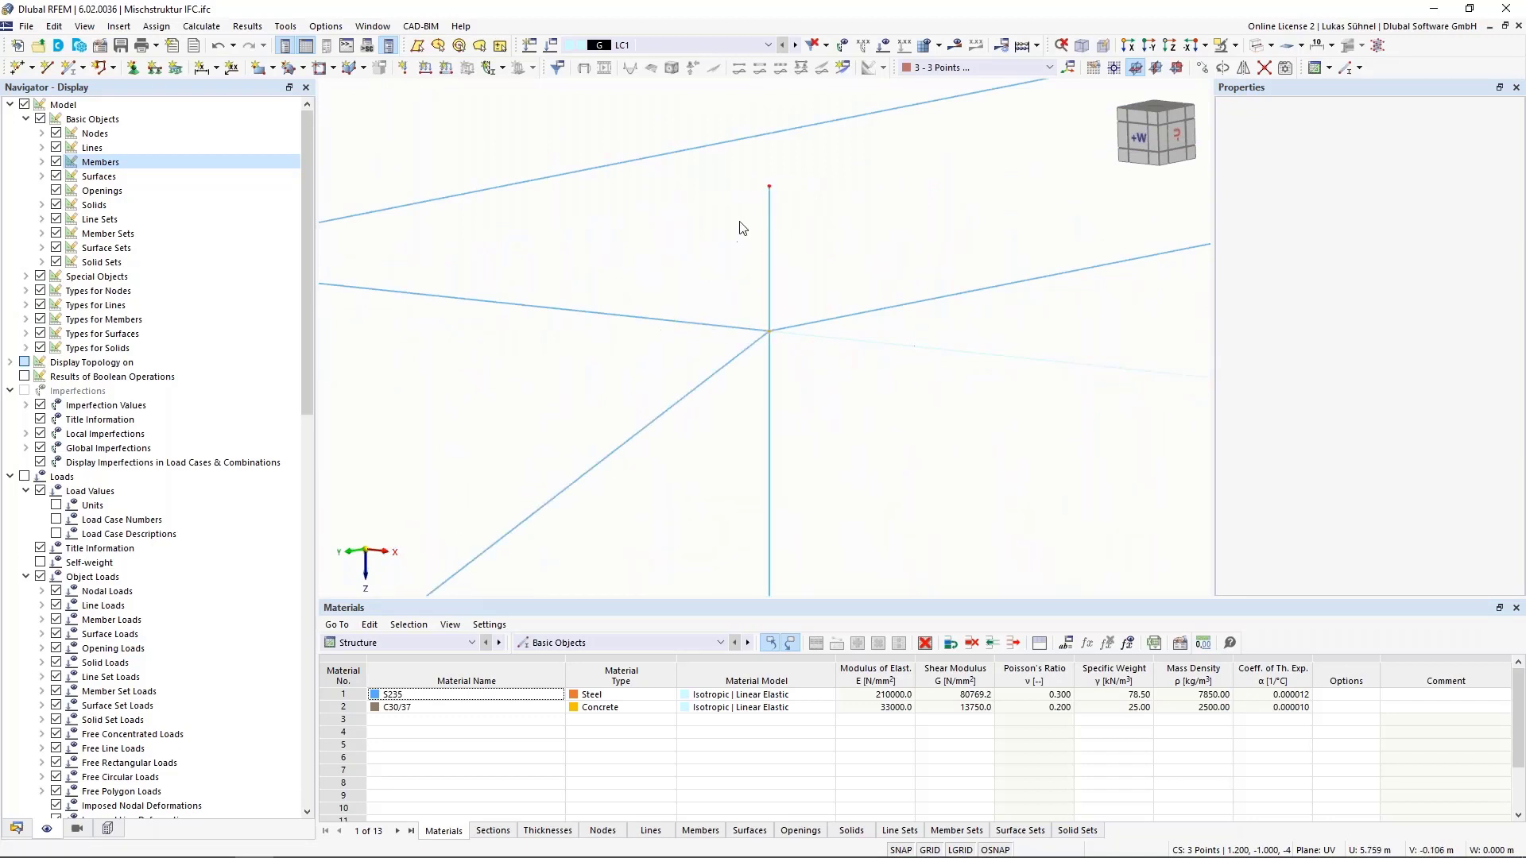
scroll(745, 228, "down", 4)
scroll(590, 420, "down", 6)
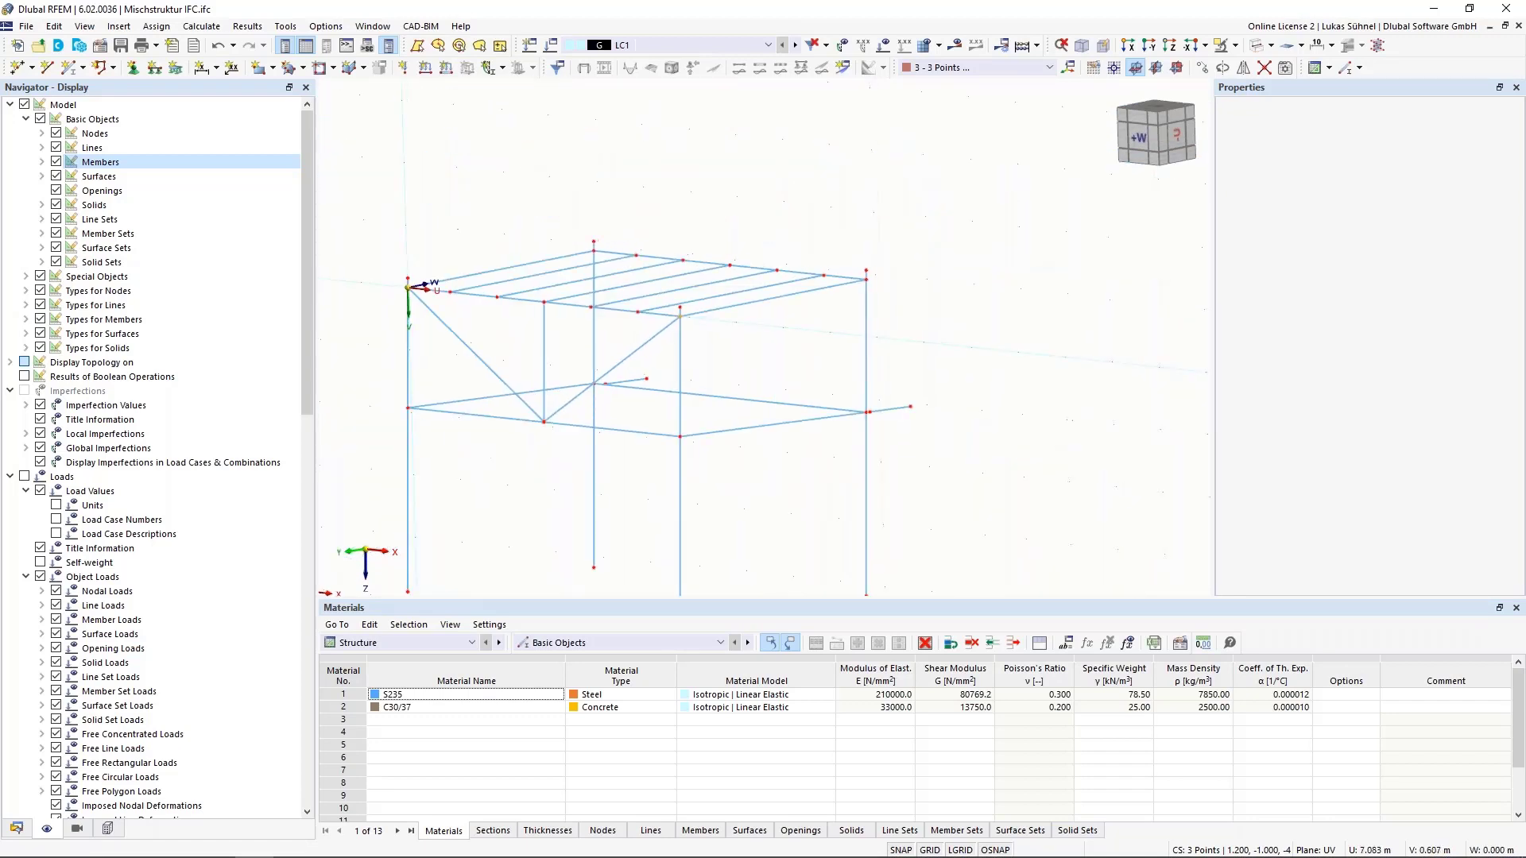
Show the IFC objects together with the members in solid rendering and examine the steel frame beside the concrete building
middle_click_drag(622, 353, 622, 332)
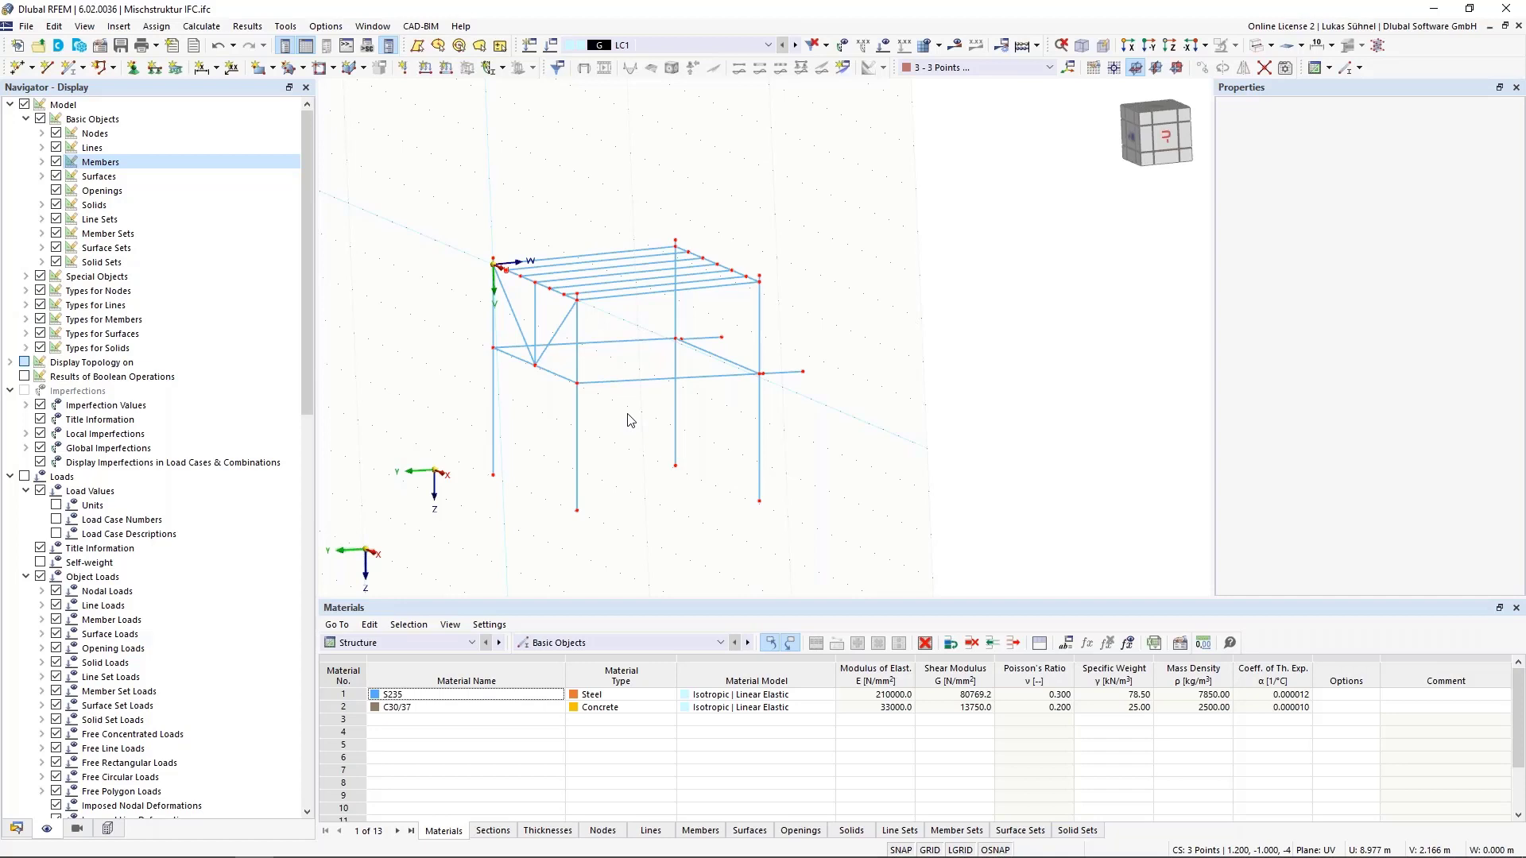
scroll(630, 420, "down", 2)
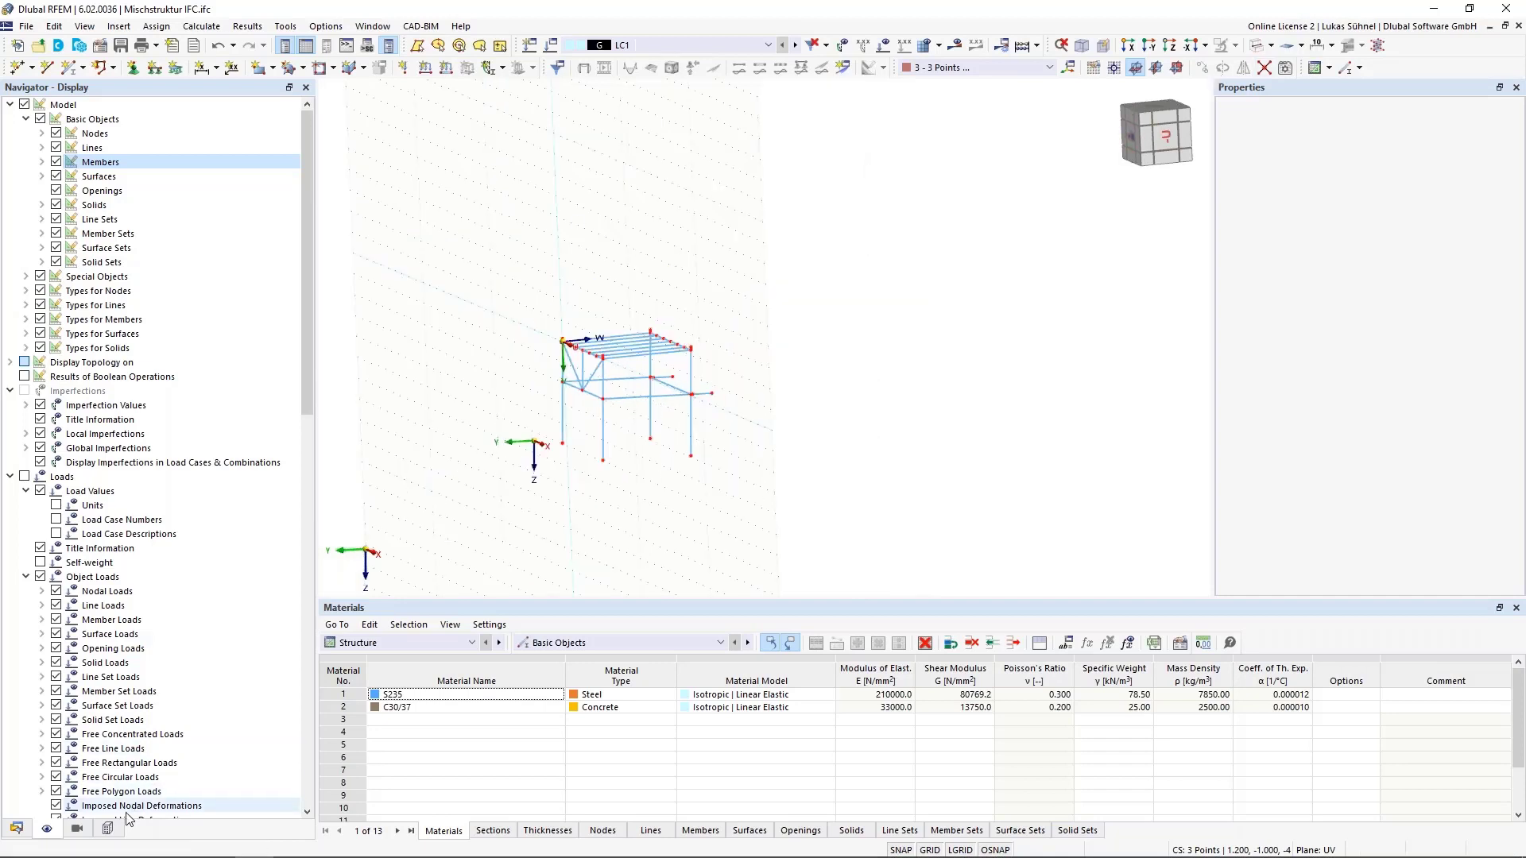
left_click(108, 829)
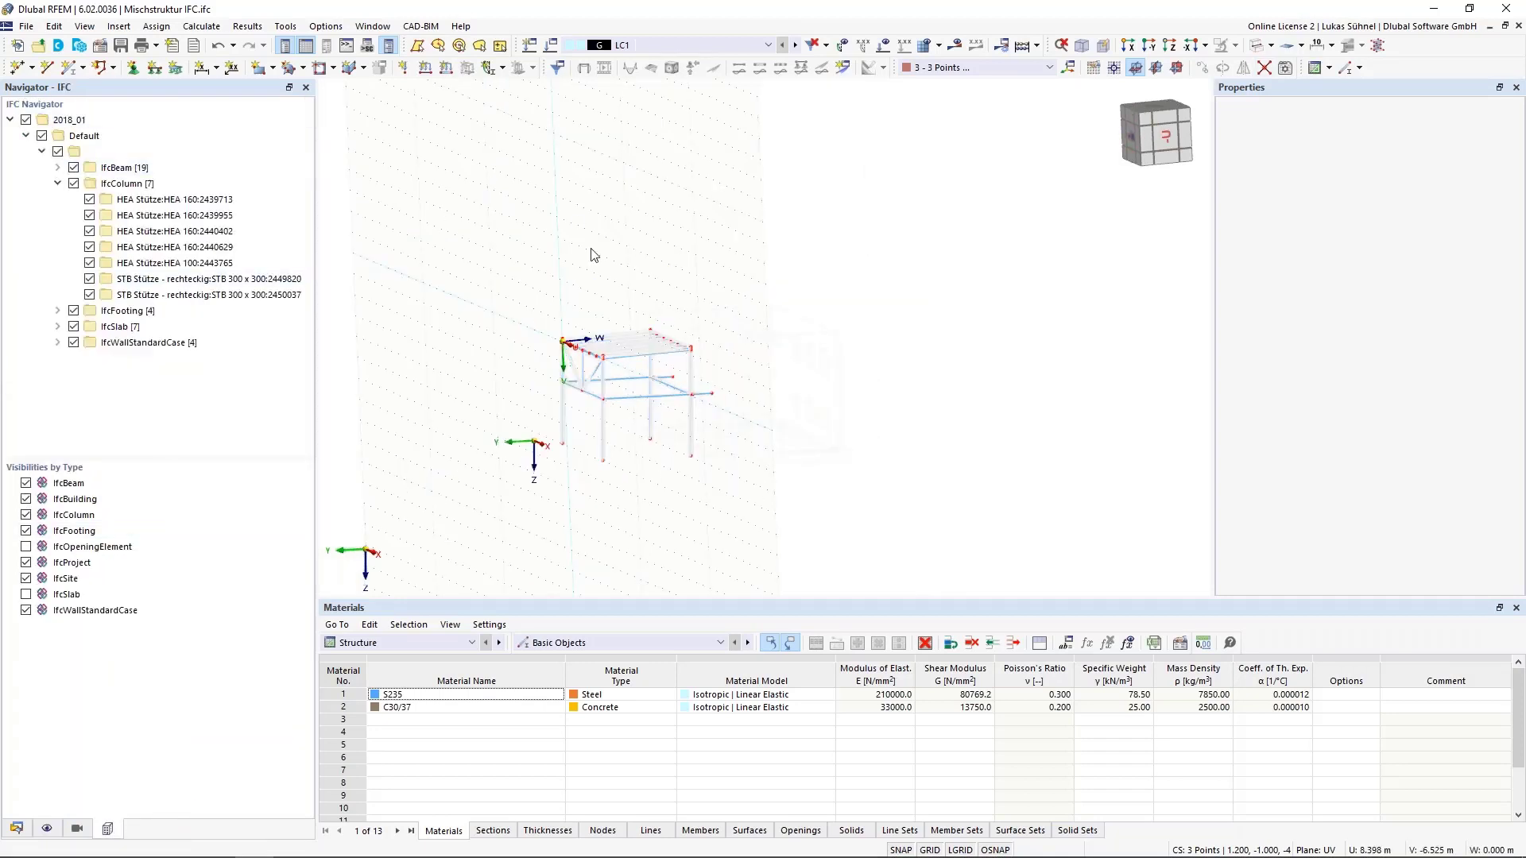
left_click(1255, 47)
scroll(707, 417, "up", 4)
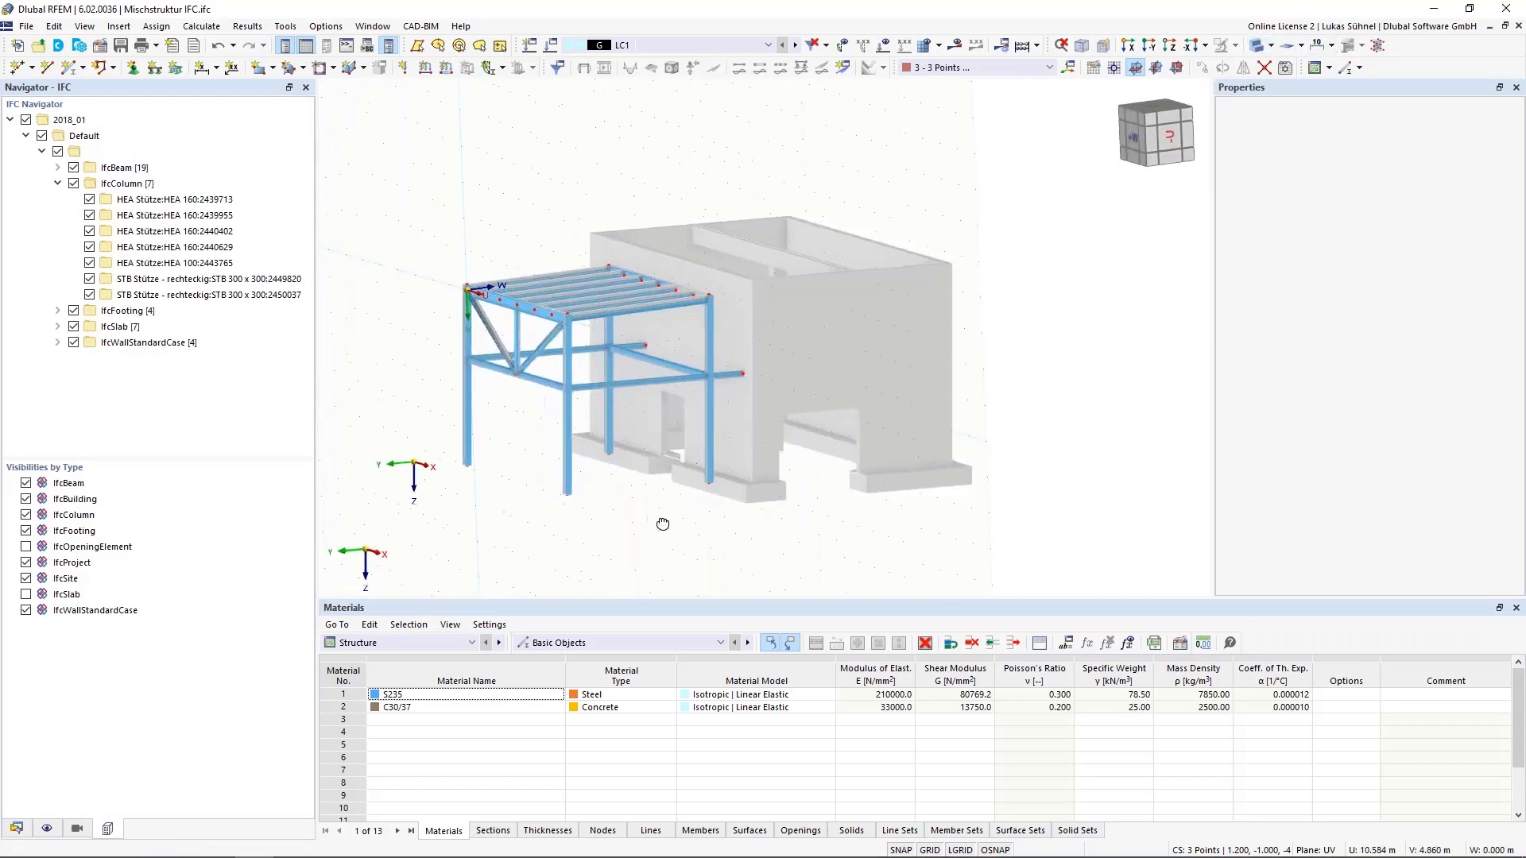
middle_click_drag(663, 524, 496, 509)
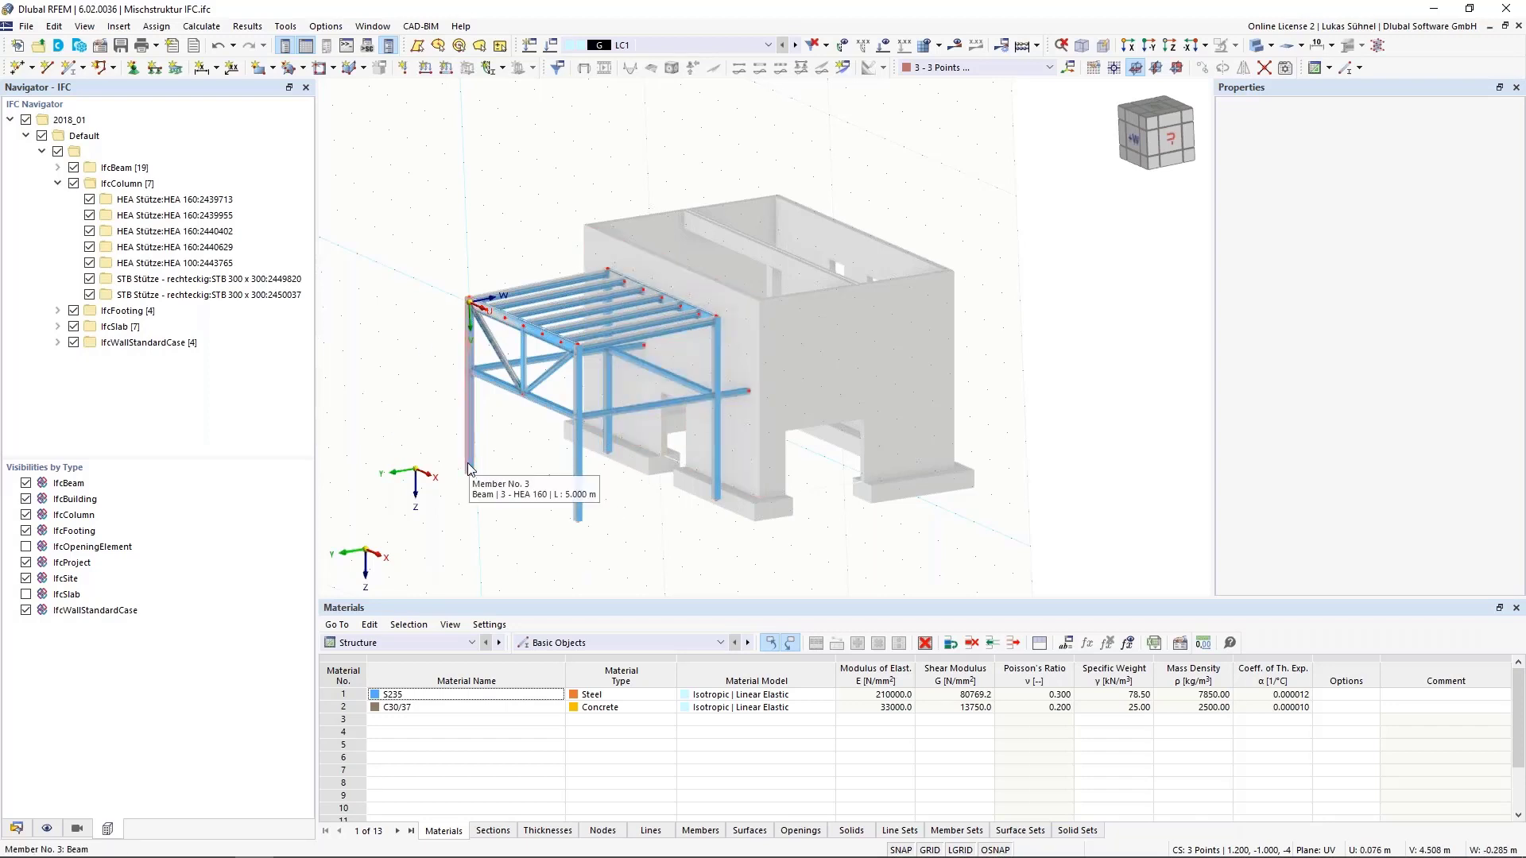
Close Mischstruktur IFC.ifc without saving and open the Stadion.rf6 model
left_click(1518, 26)
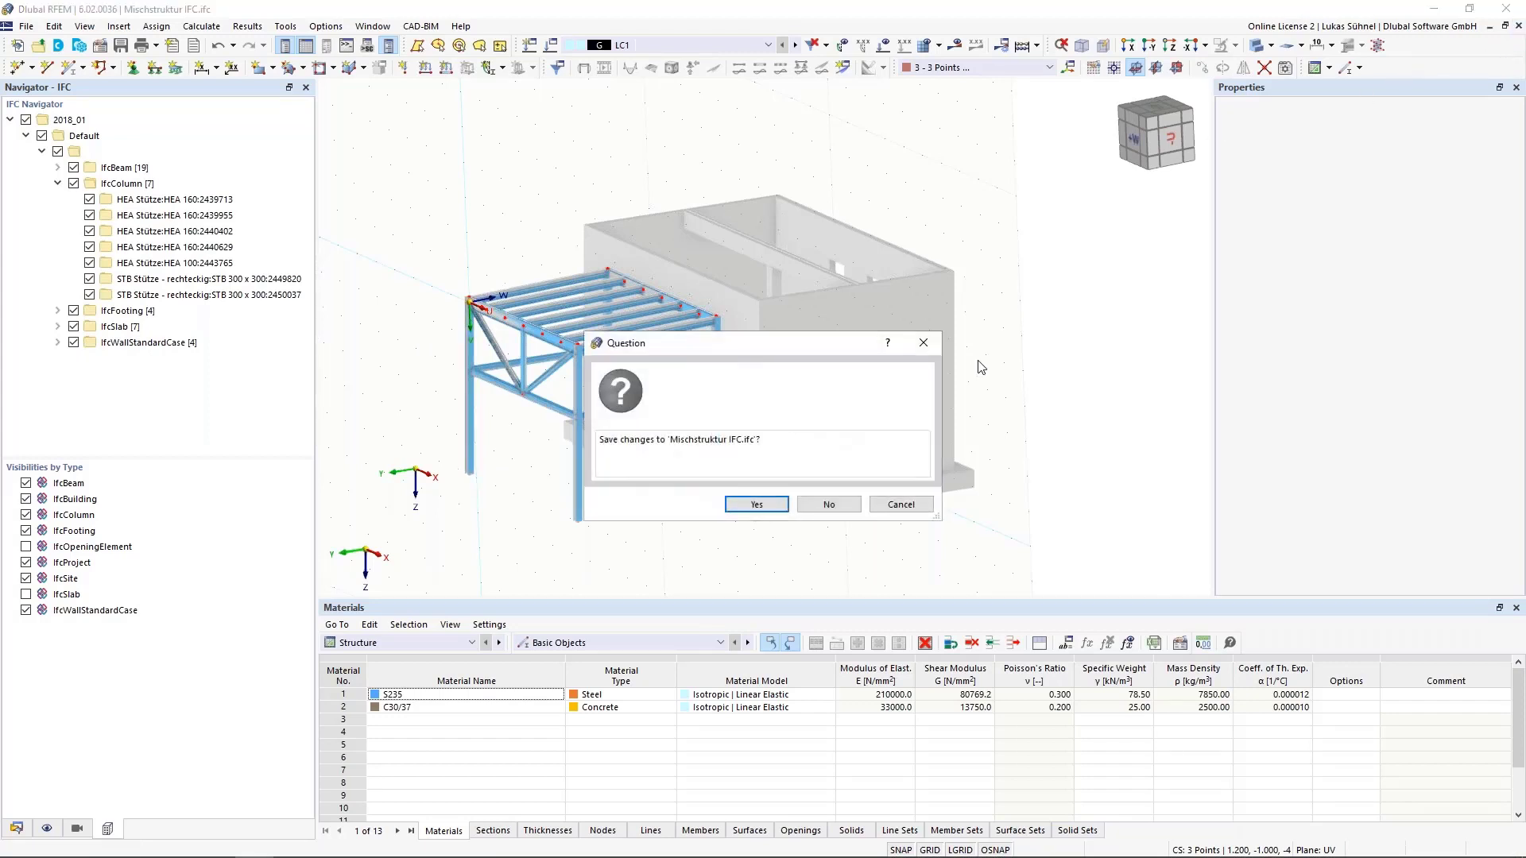
left_click(852, 513)
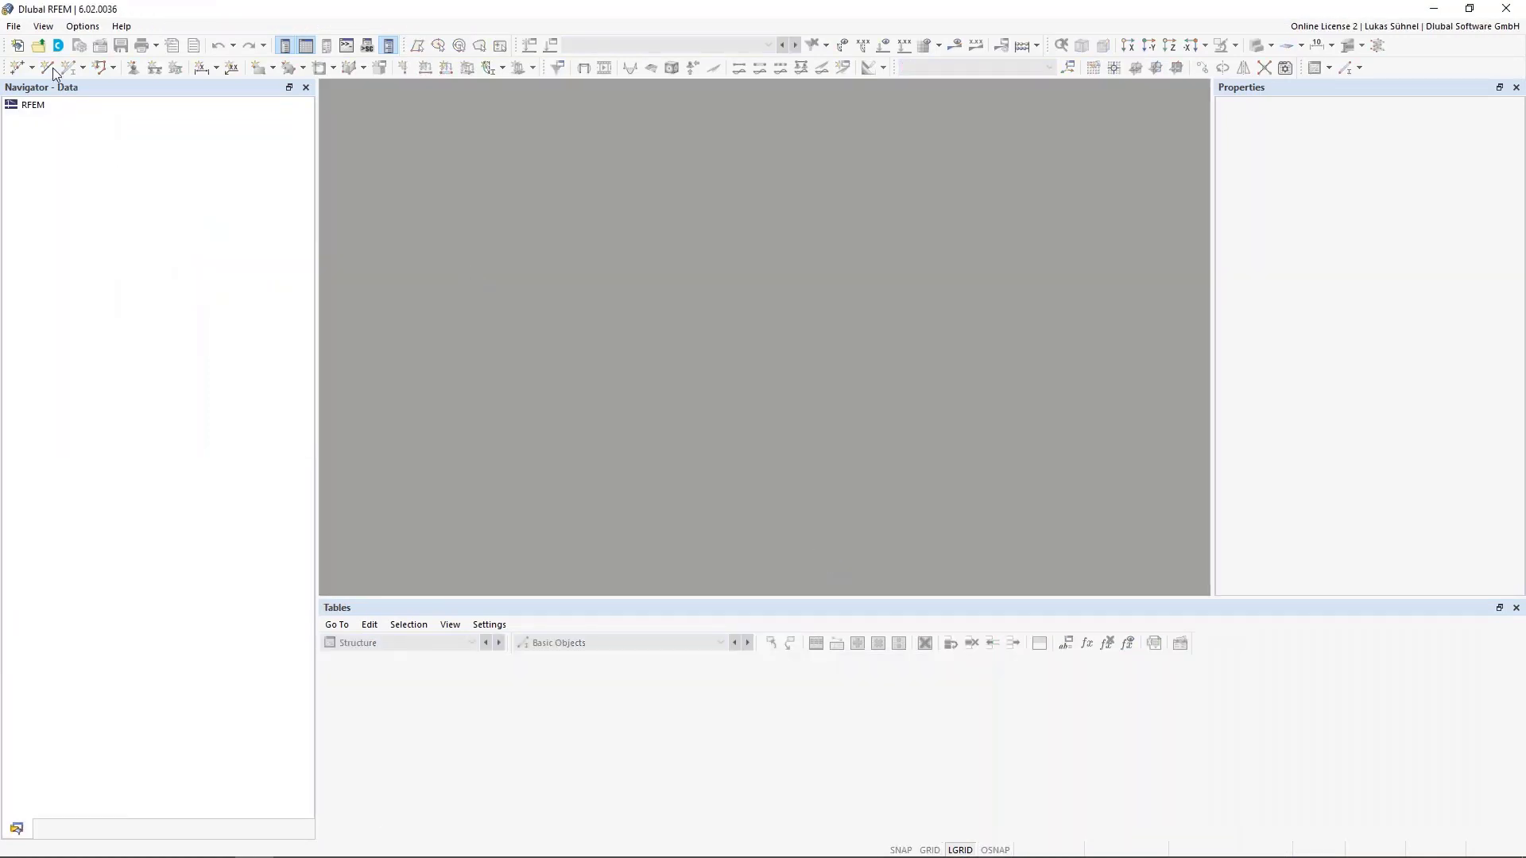
left_click(14, 25)
left_click(42, 130)
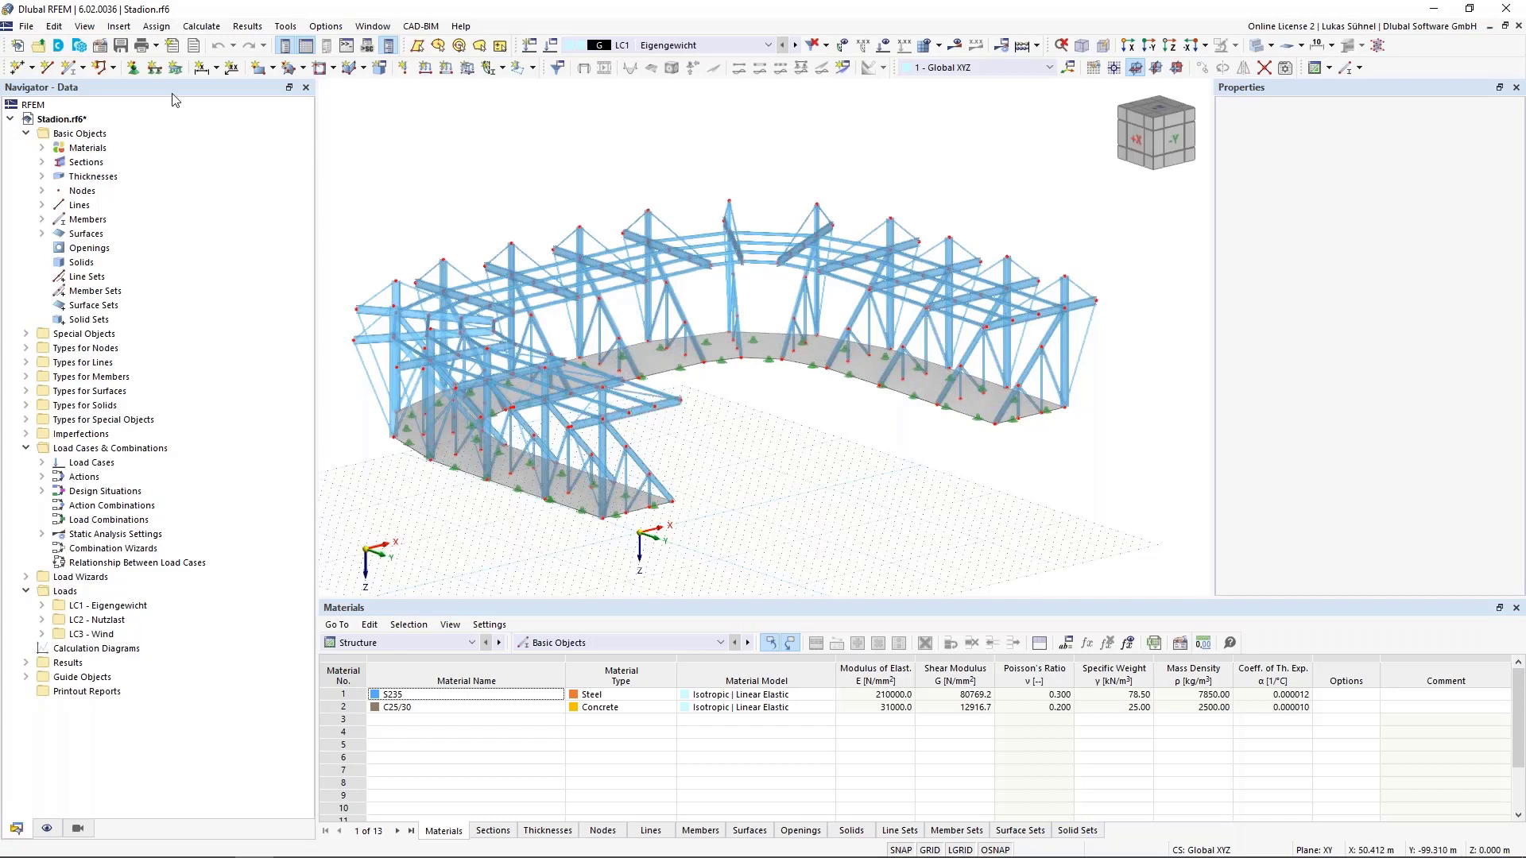
Start an IFC export of the stadium model with the Y and Z axes mirrored
left_click(26, 27)
mouse_move(109, 436)
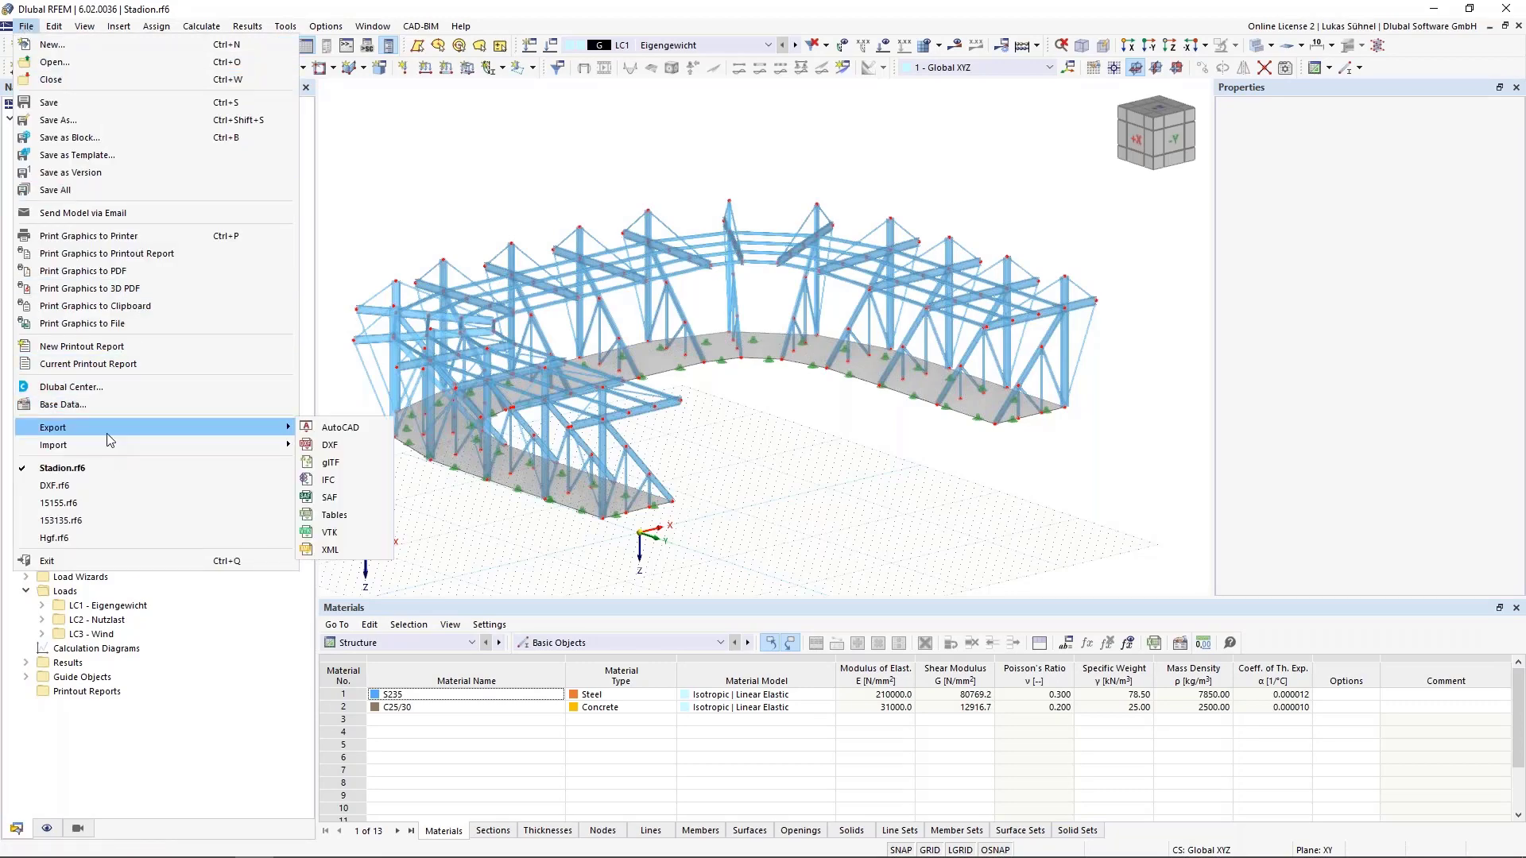
left_click(345, 480)
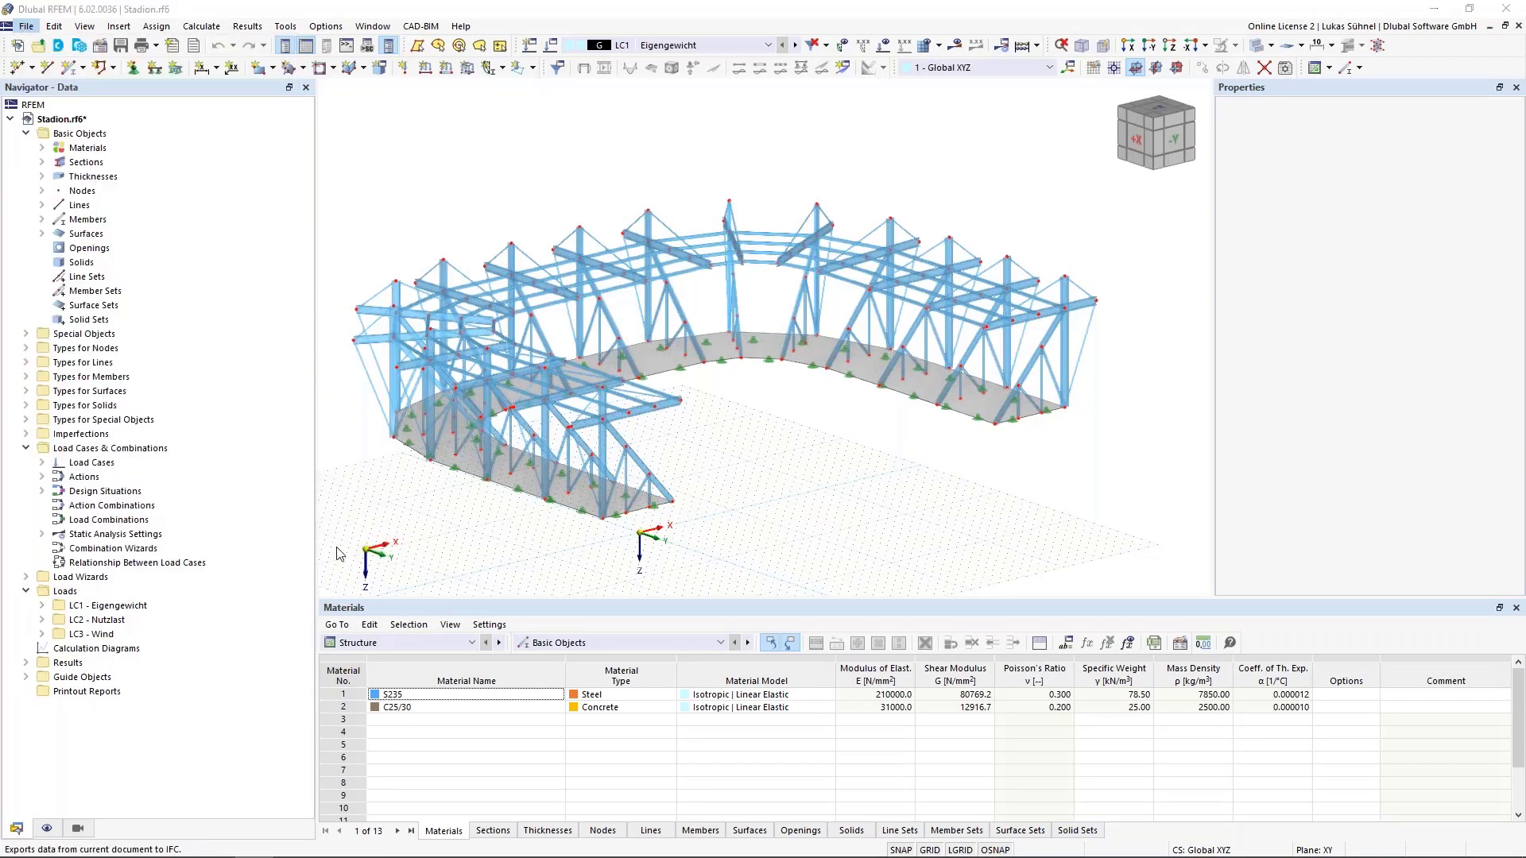
left_click(898, 360)
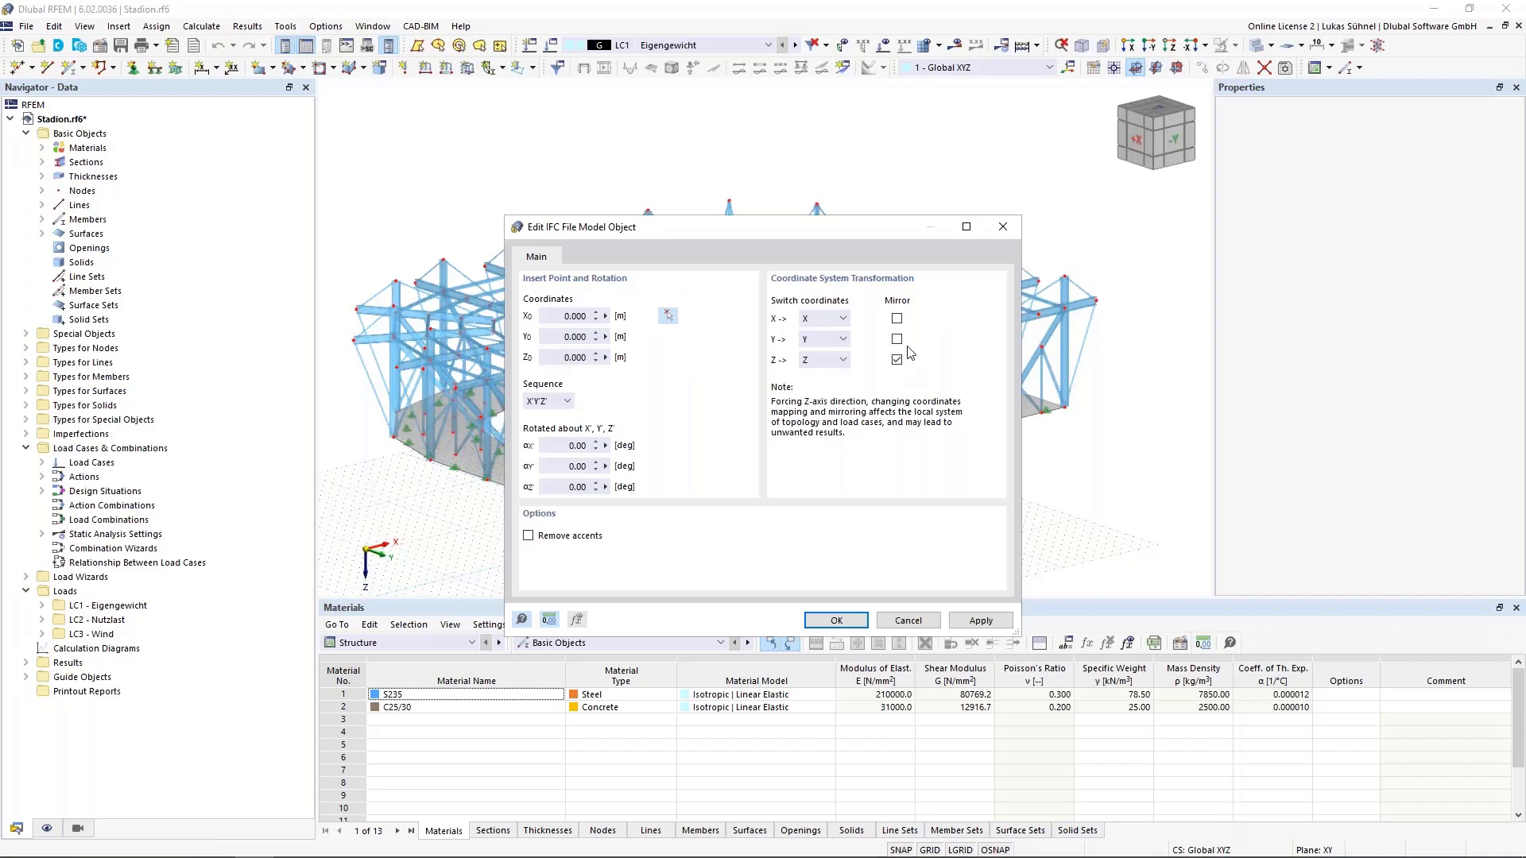
left_click(900, 341)
left_click(836, 620)
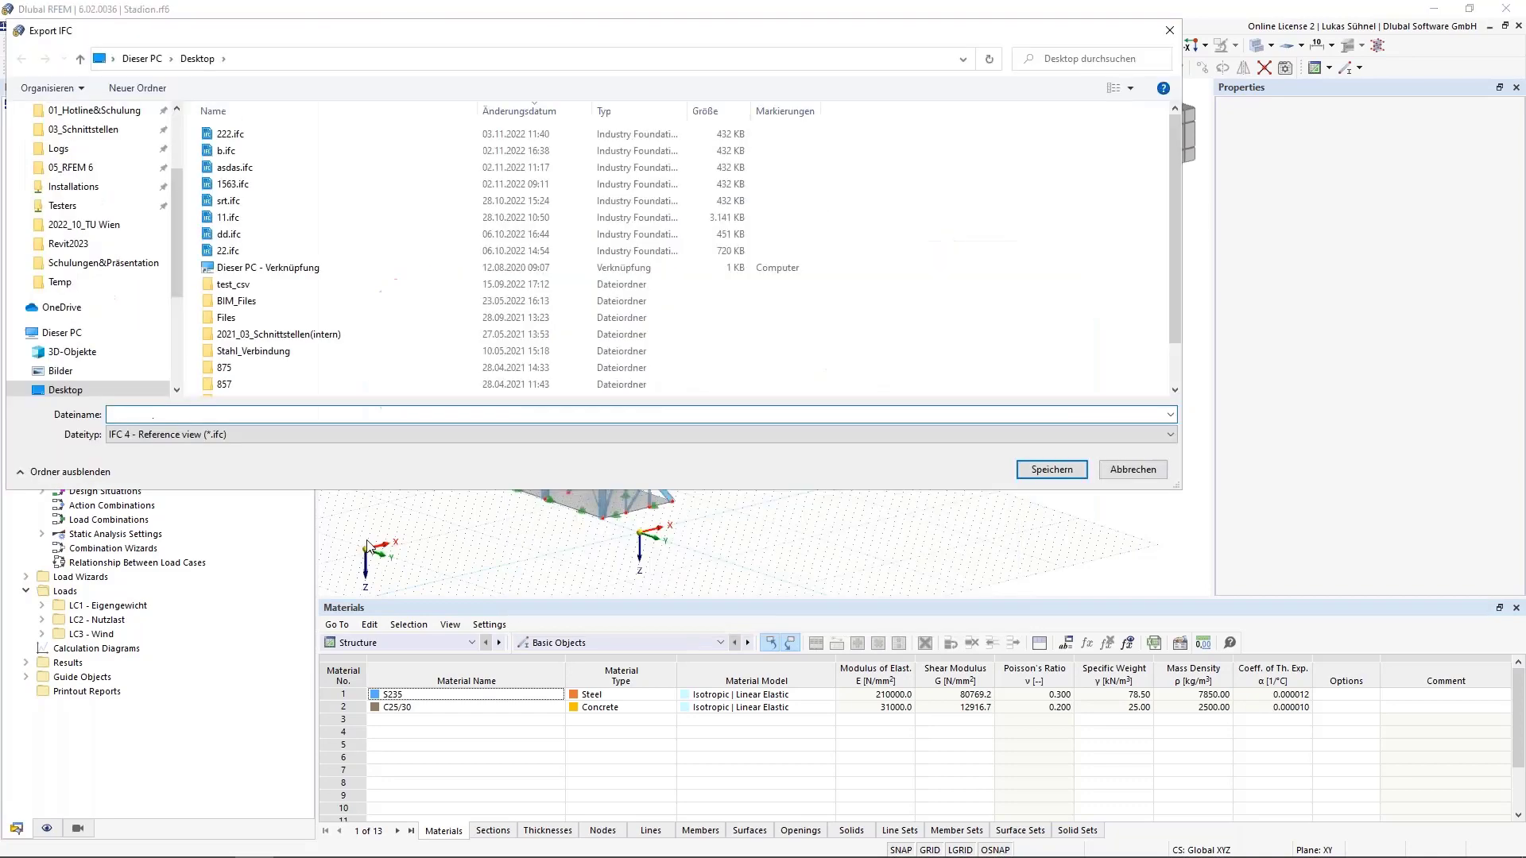
Save the export on the Desktop as stadion in the IFC 4 - Reference view format
type("stadion")
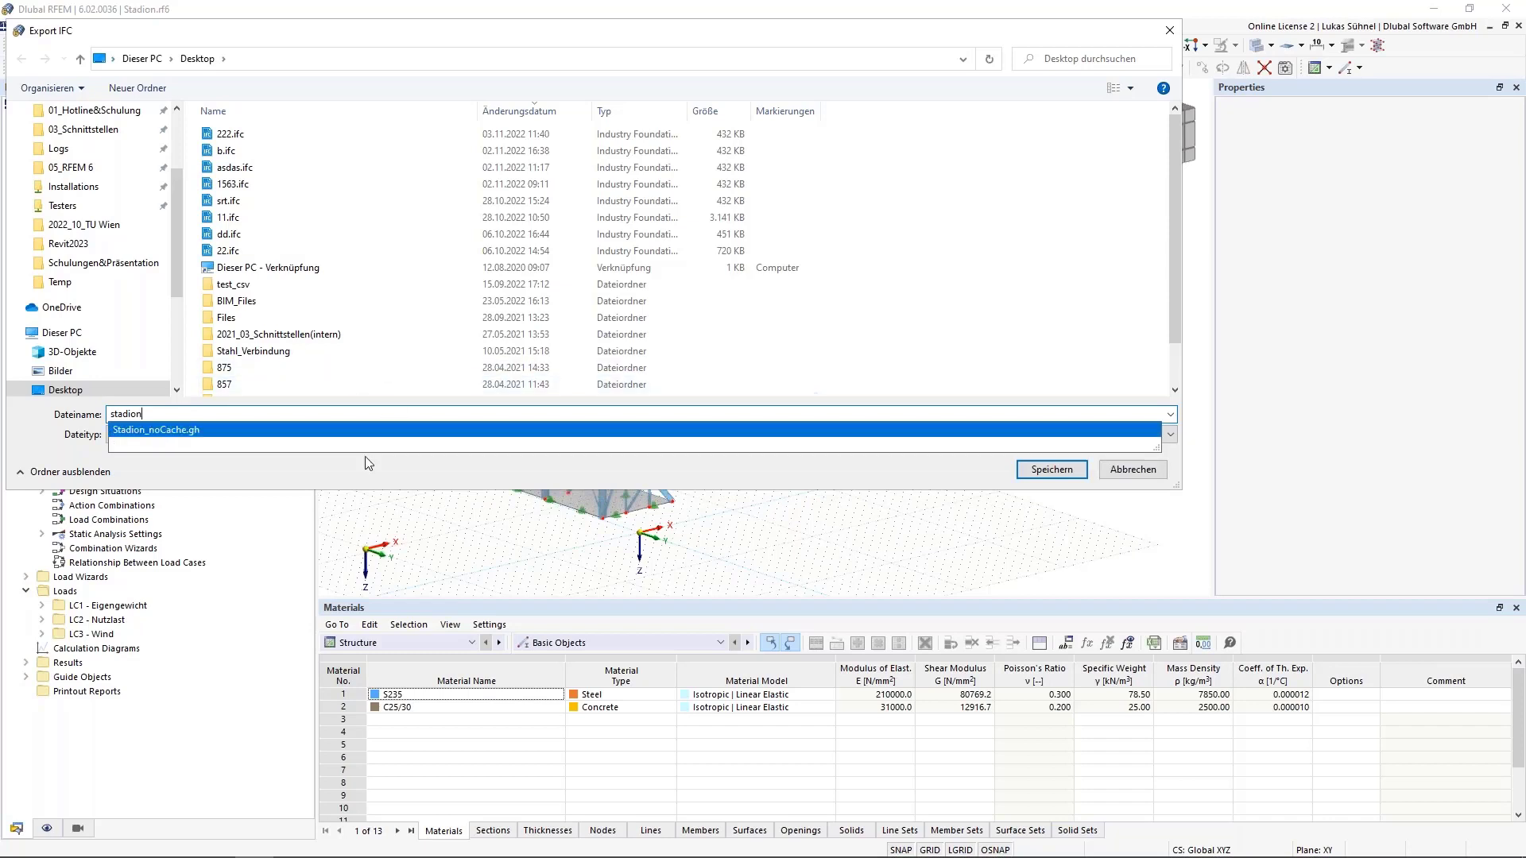
left_click(347, 475)
left_click(164, 441)
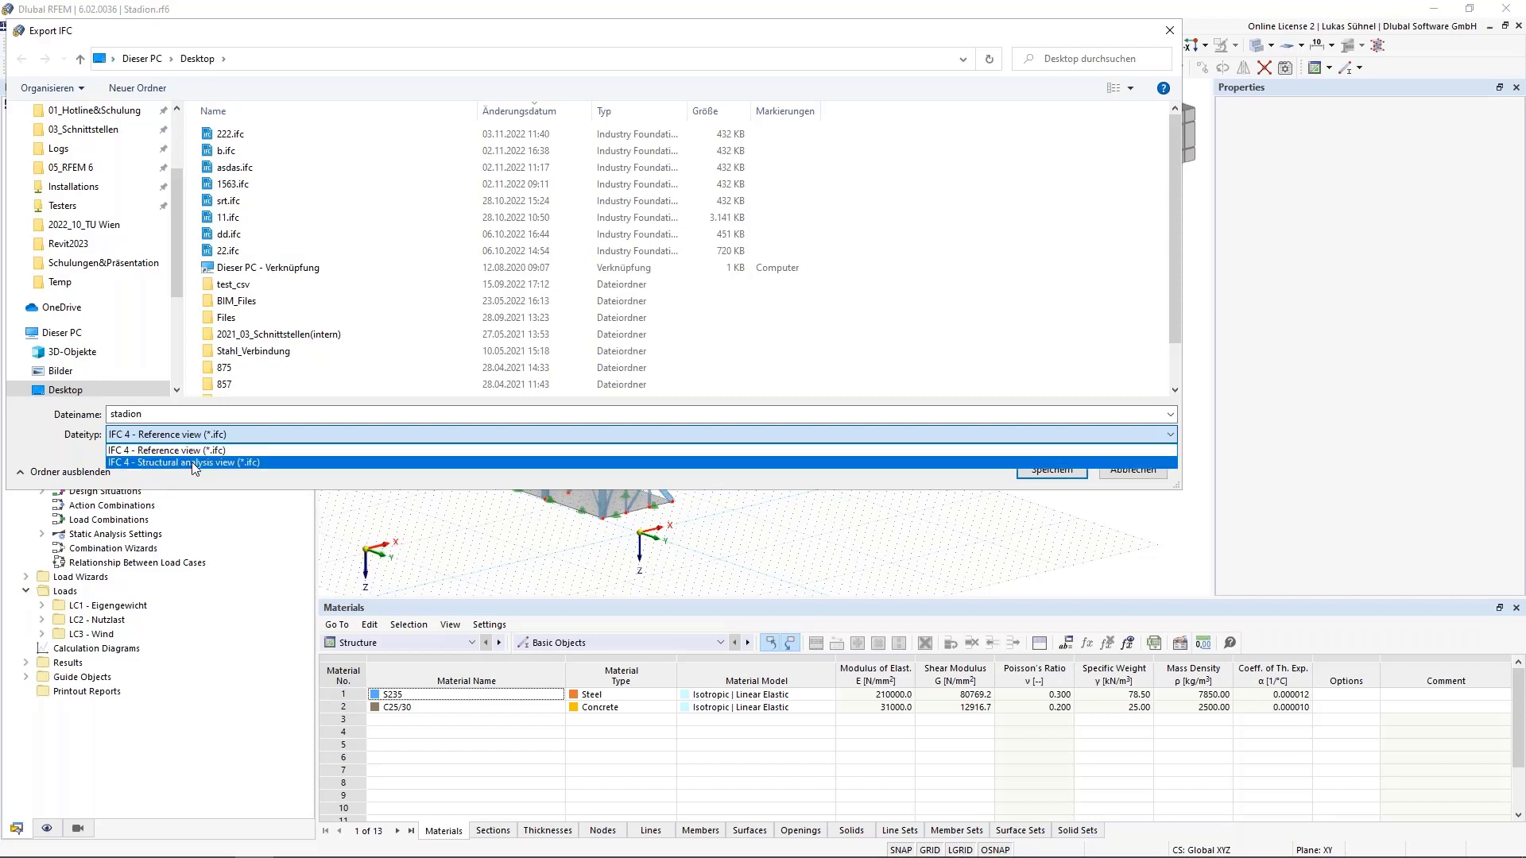
left_click(174, 451)
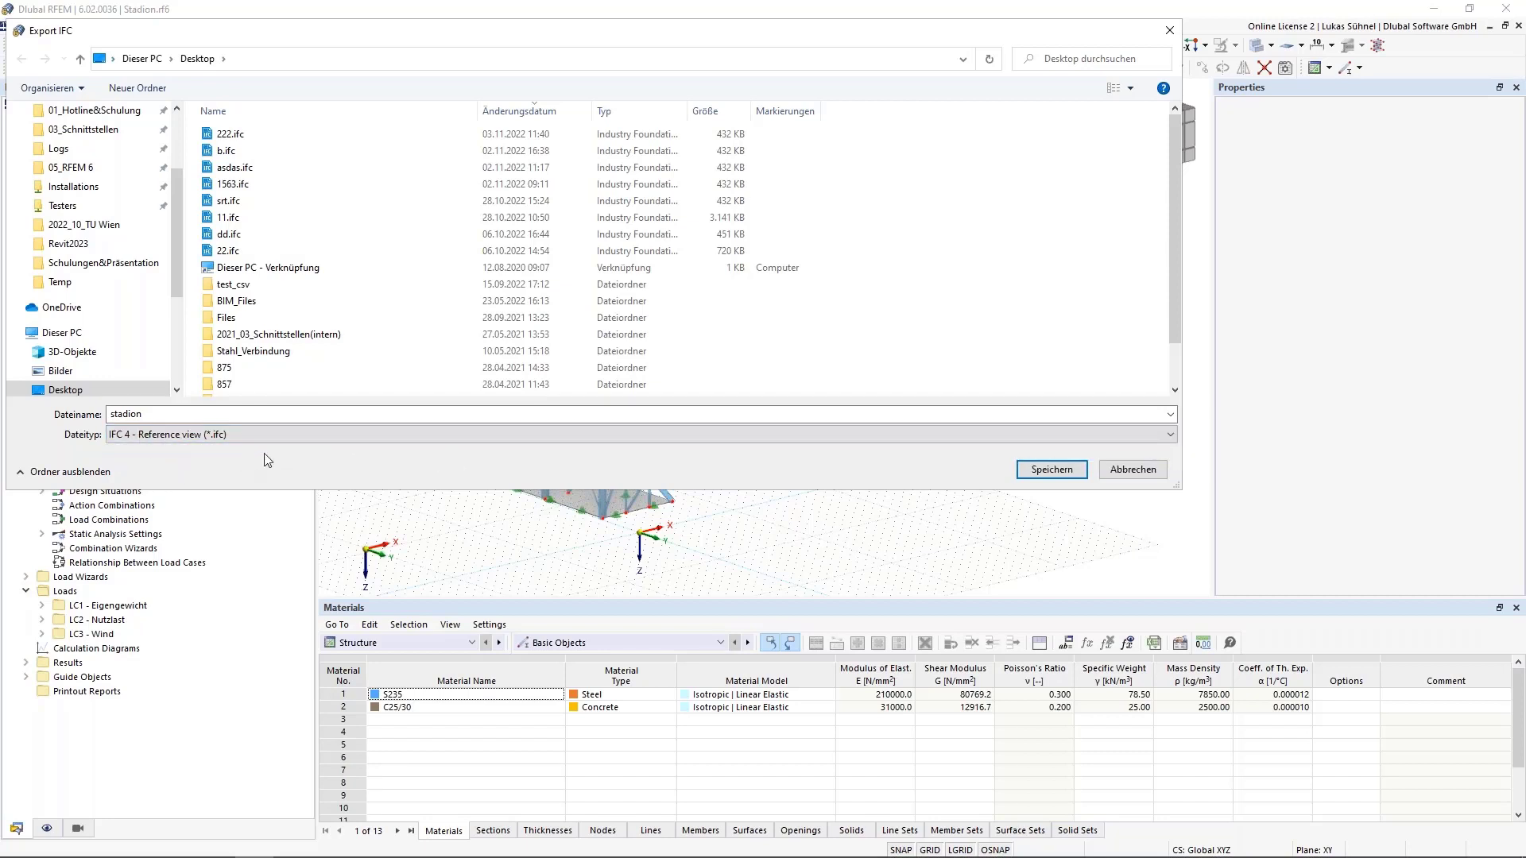
left_click(1051, 469)
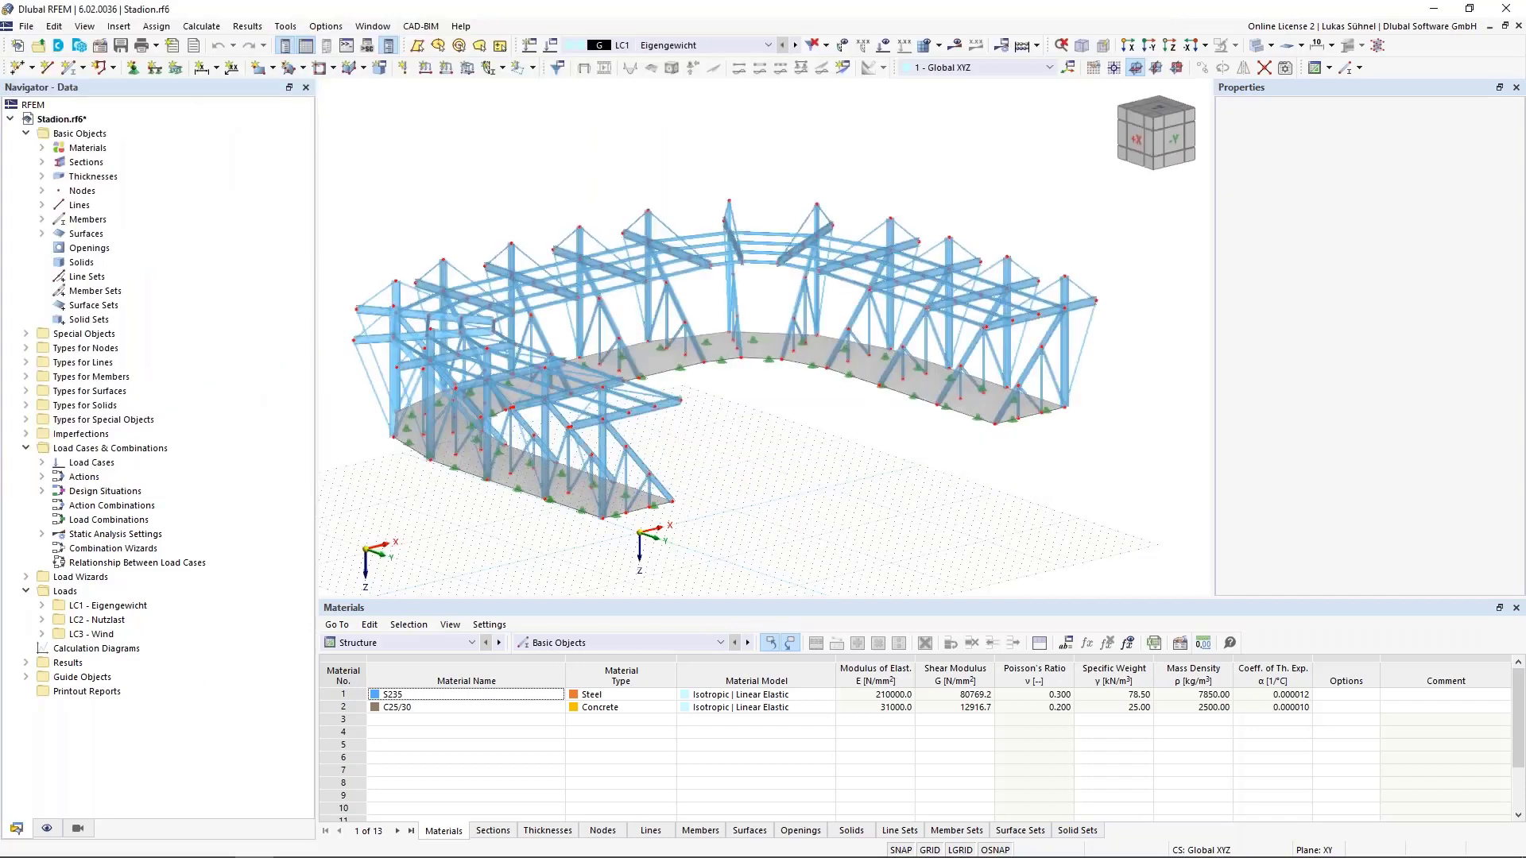
Open the exported stadion.ifc in BIMvision and select a diagonal beam of an end frame to examine its properties
mouse_move(61, 843)
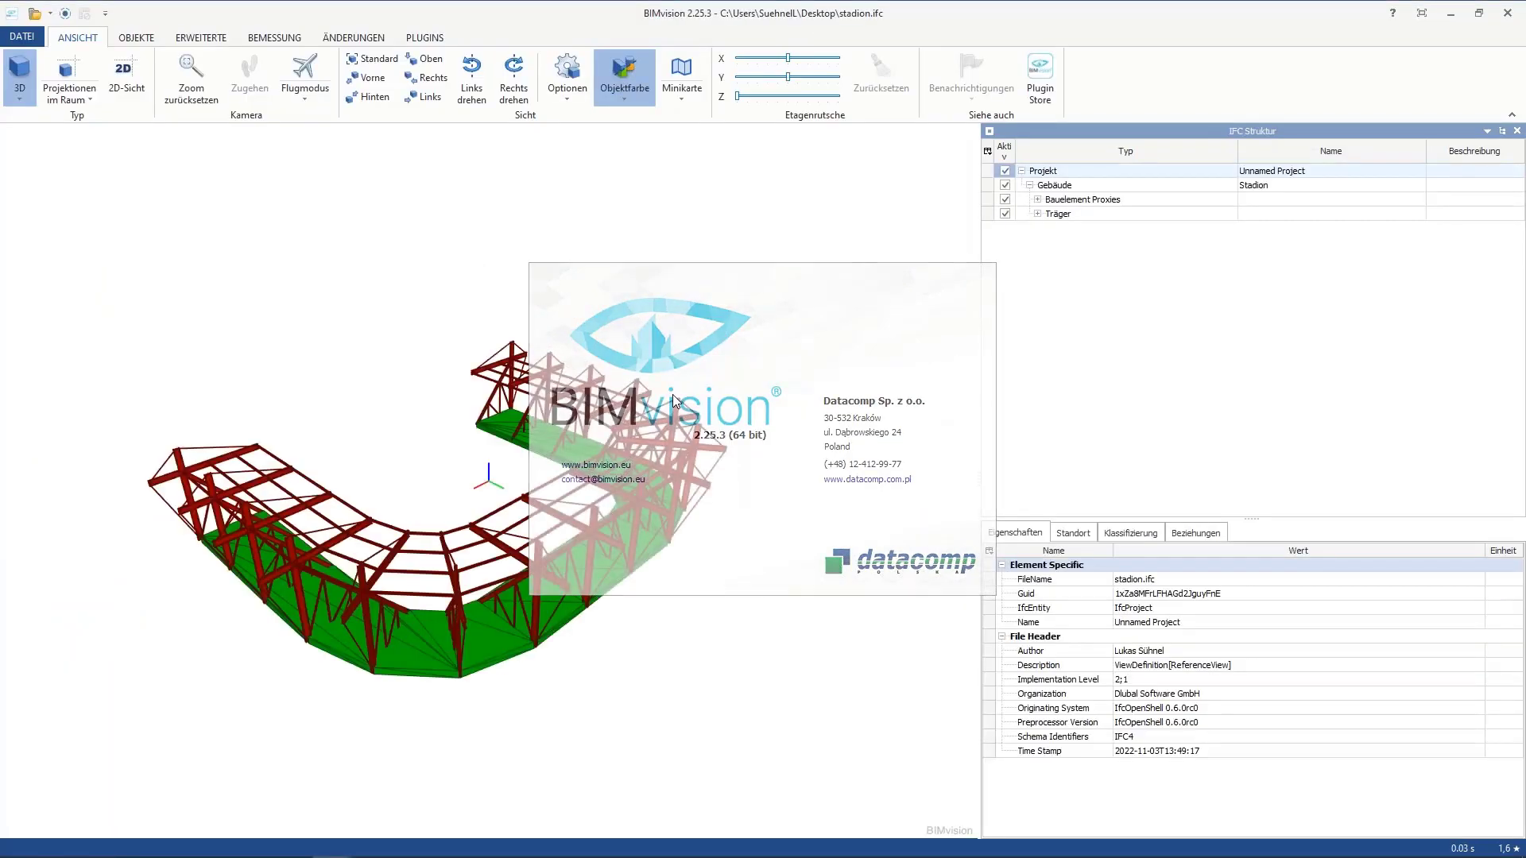
left_click_drag(770, 489, 504, 575)
scroll(394, 612, "up", 6)
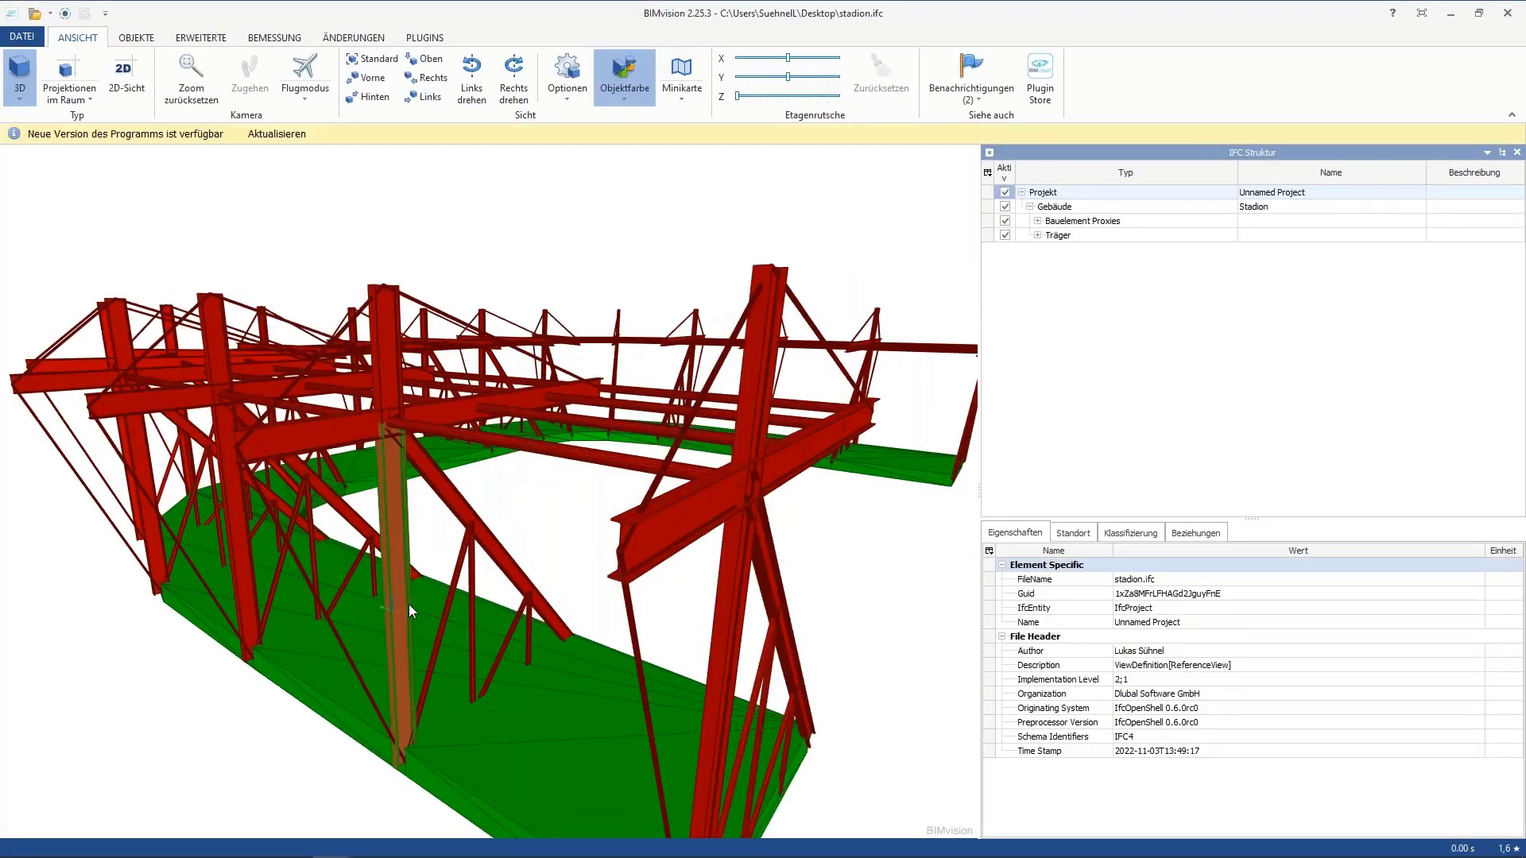
scroll(408, 601, "down", 3)
left_click(436, 542)
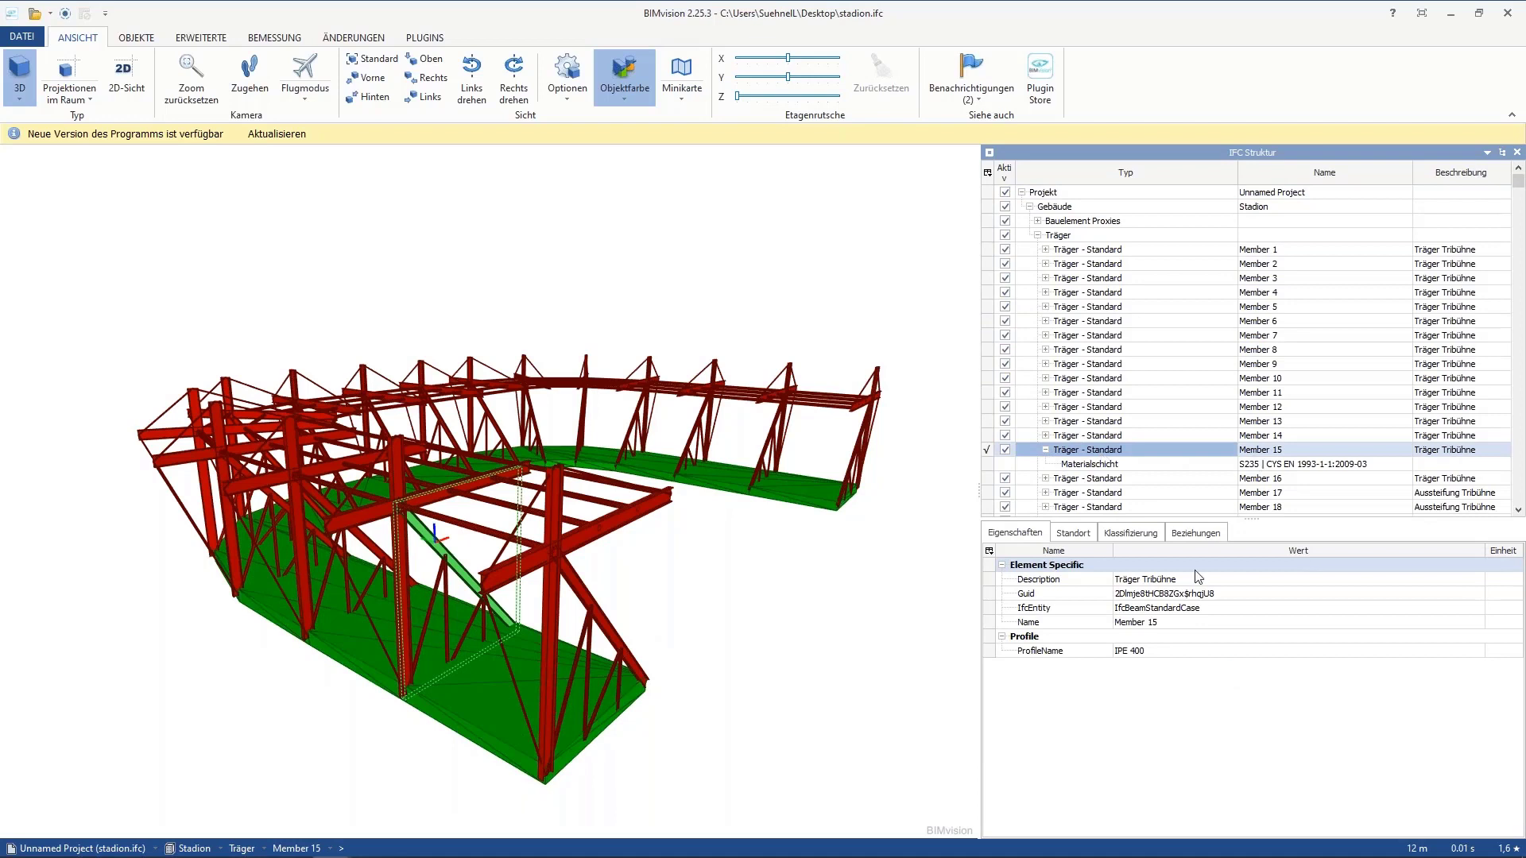
Examine the profile name of Member 15 and the properties of its S235 material in the IFC structure
left_click(1168, 654)
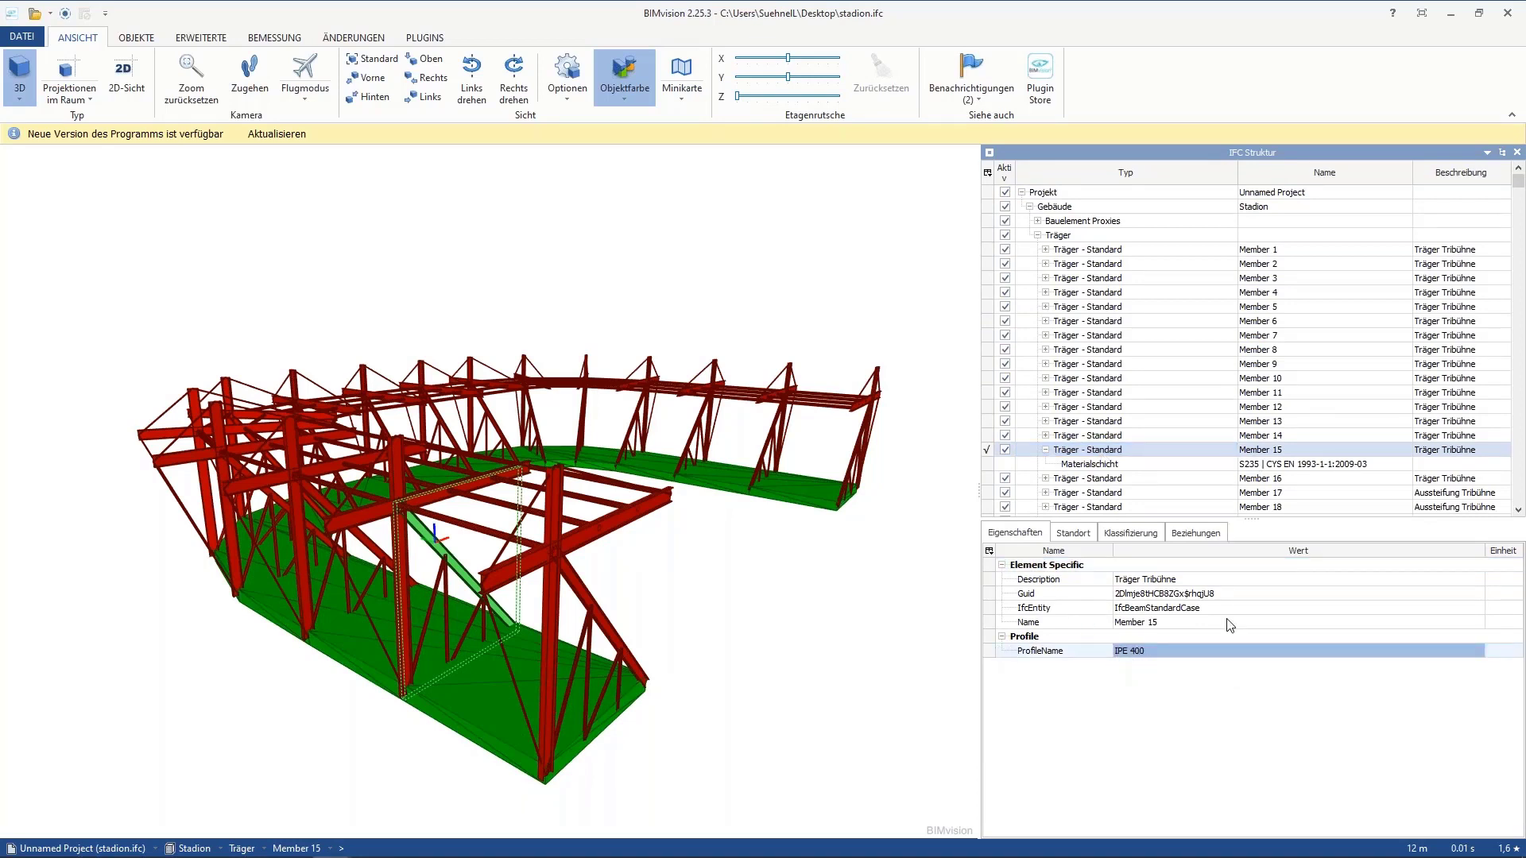
left_click(1257, 465)
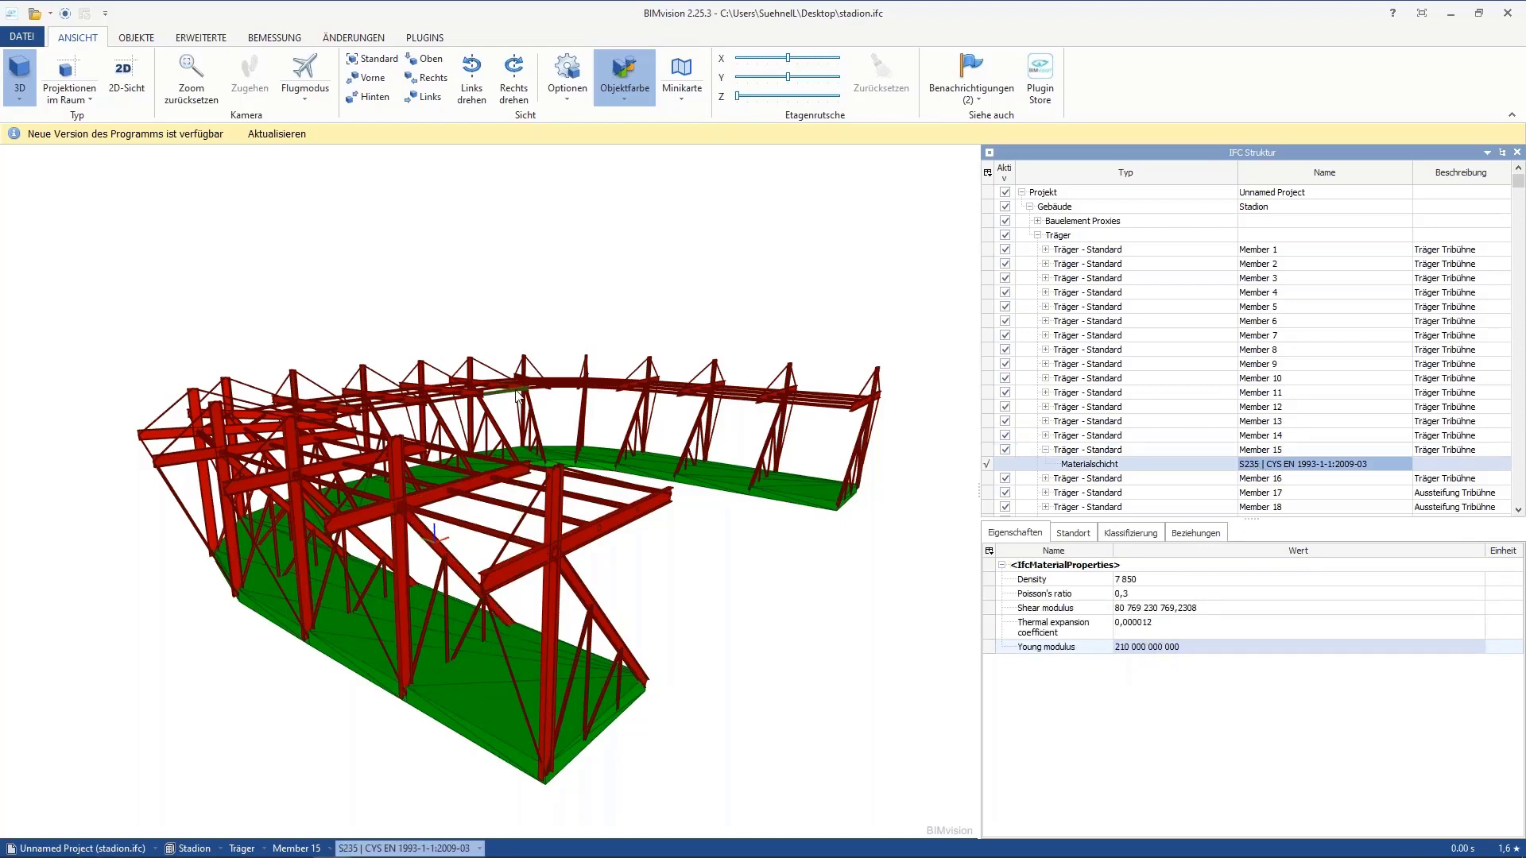
left_click_drag(672, 601, 545, 487)
scroll(556, 496, "down", 3)
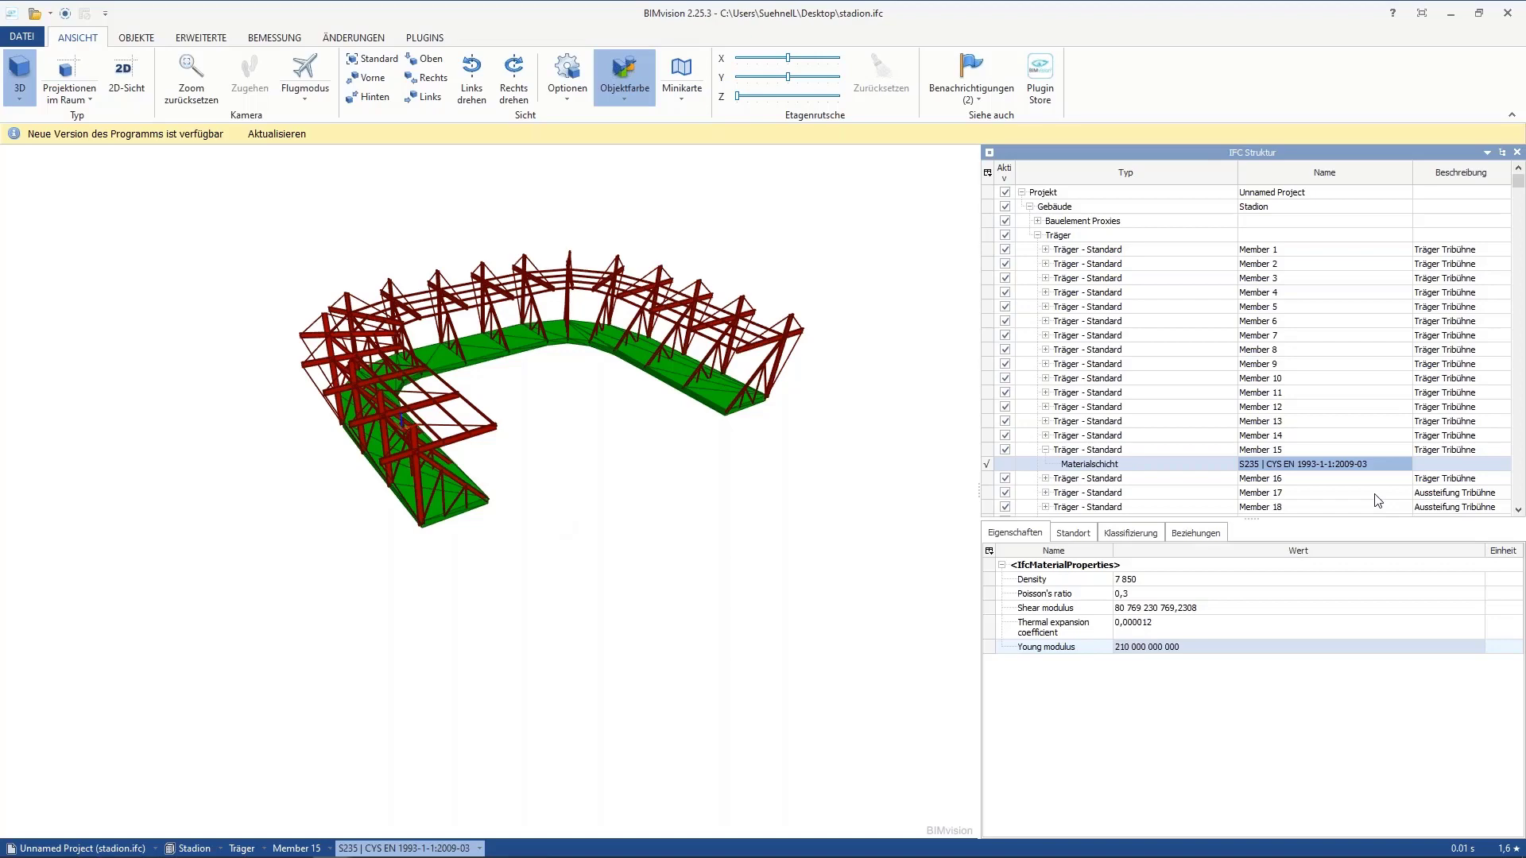
key("alt+Tab")
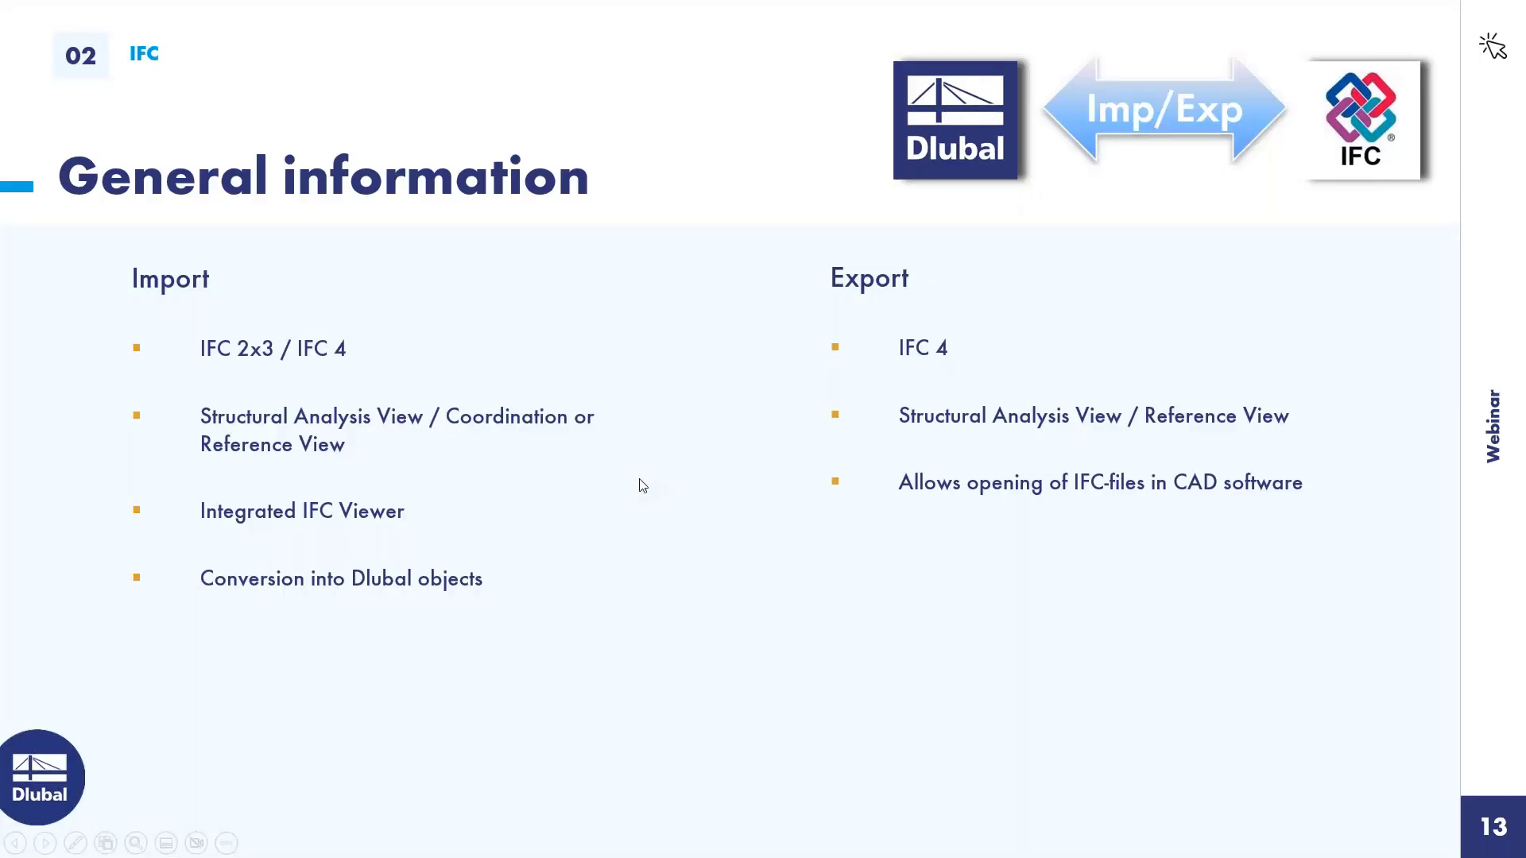
key("Right")
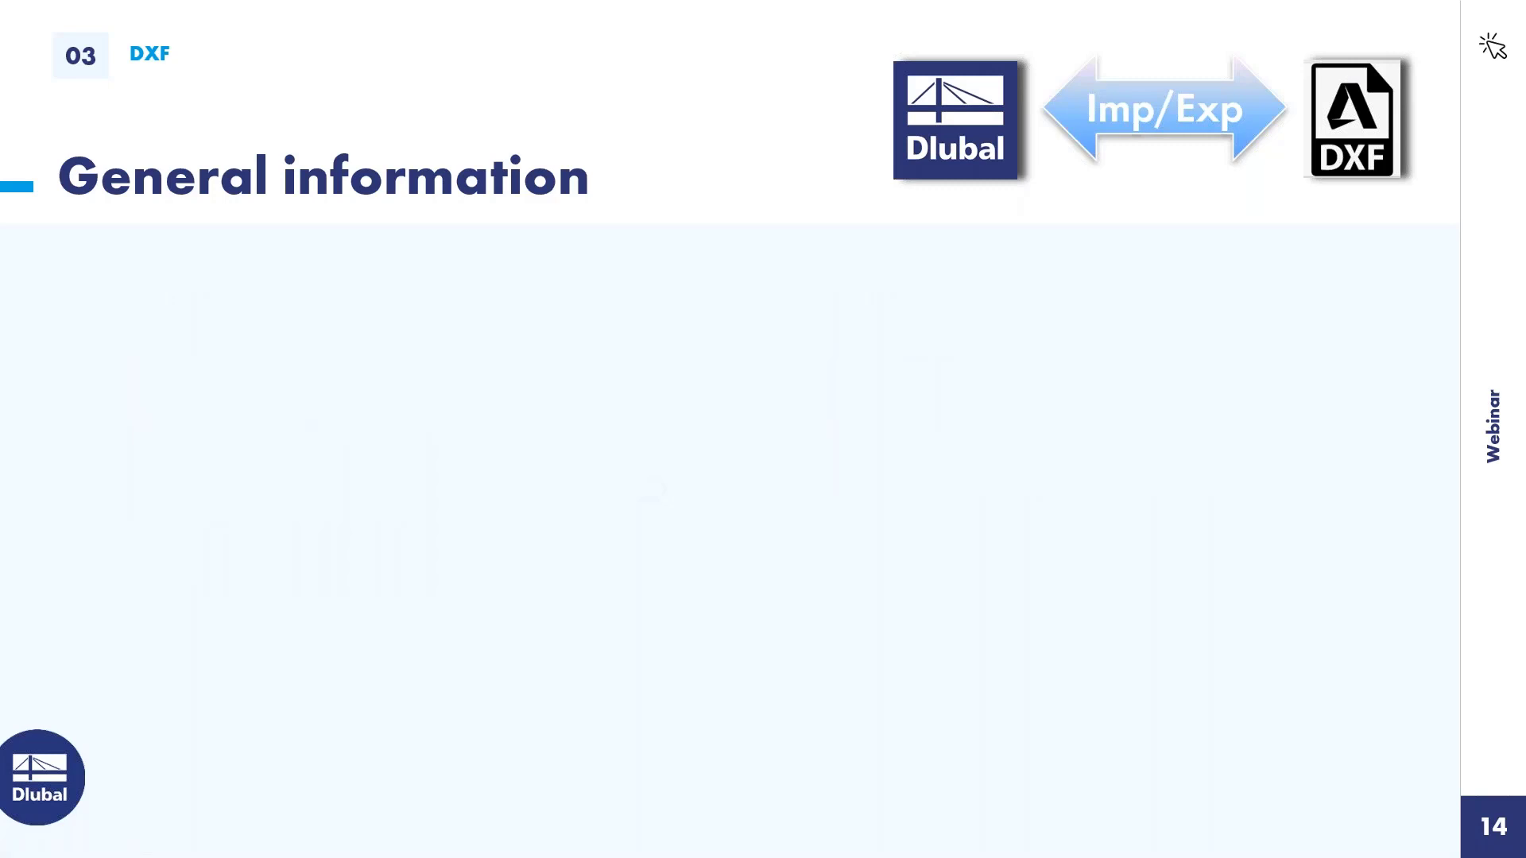
key("Right")
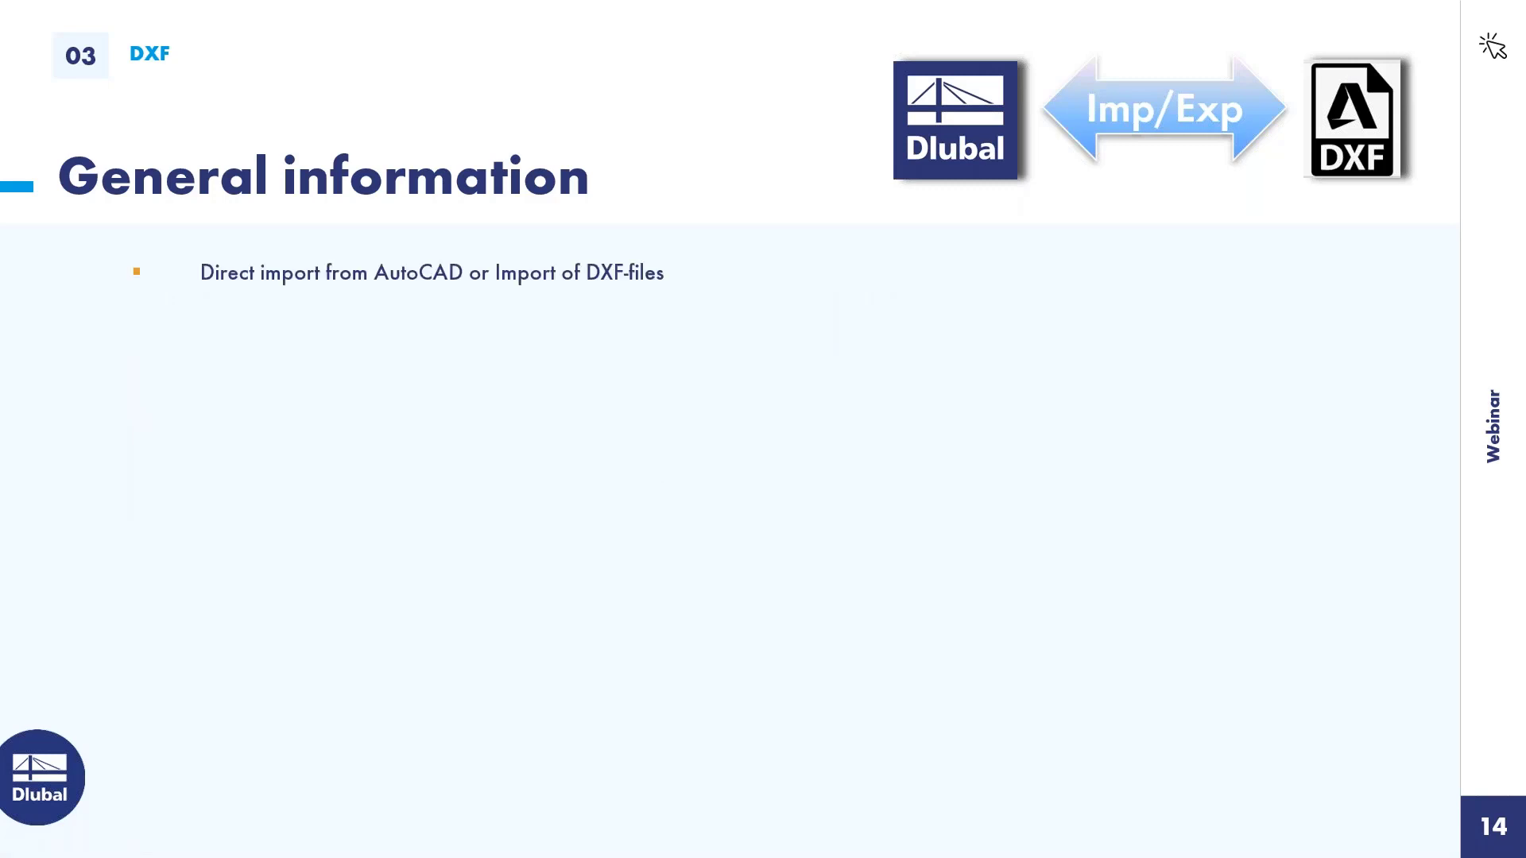
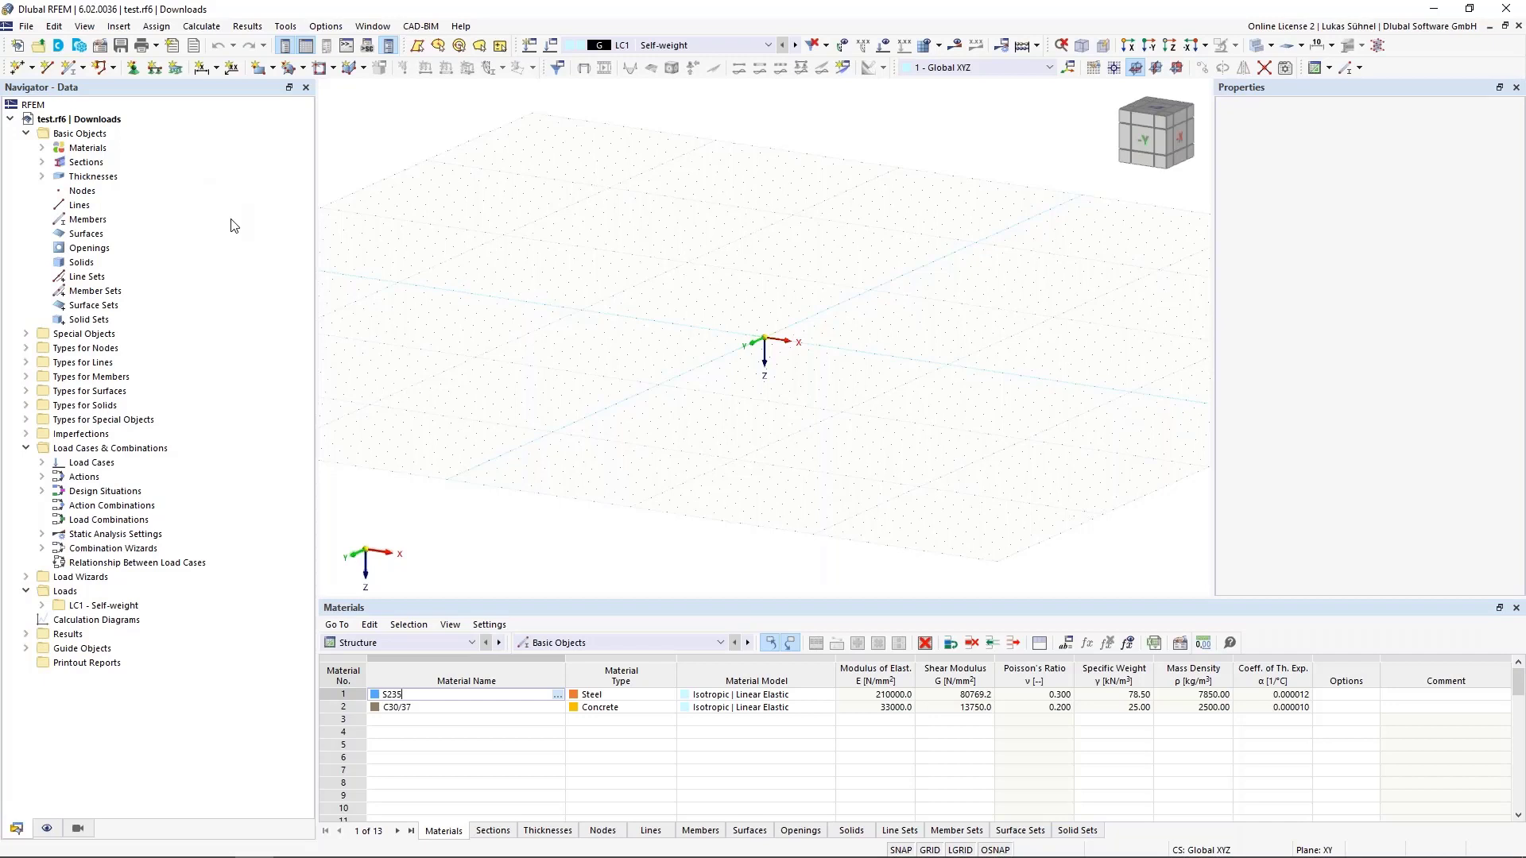
In RFEM, start a new background layer under the guide objects of the test.rf6 model
left_click(26, 649)
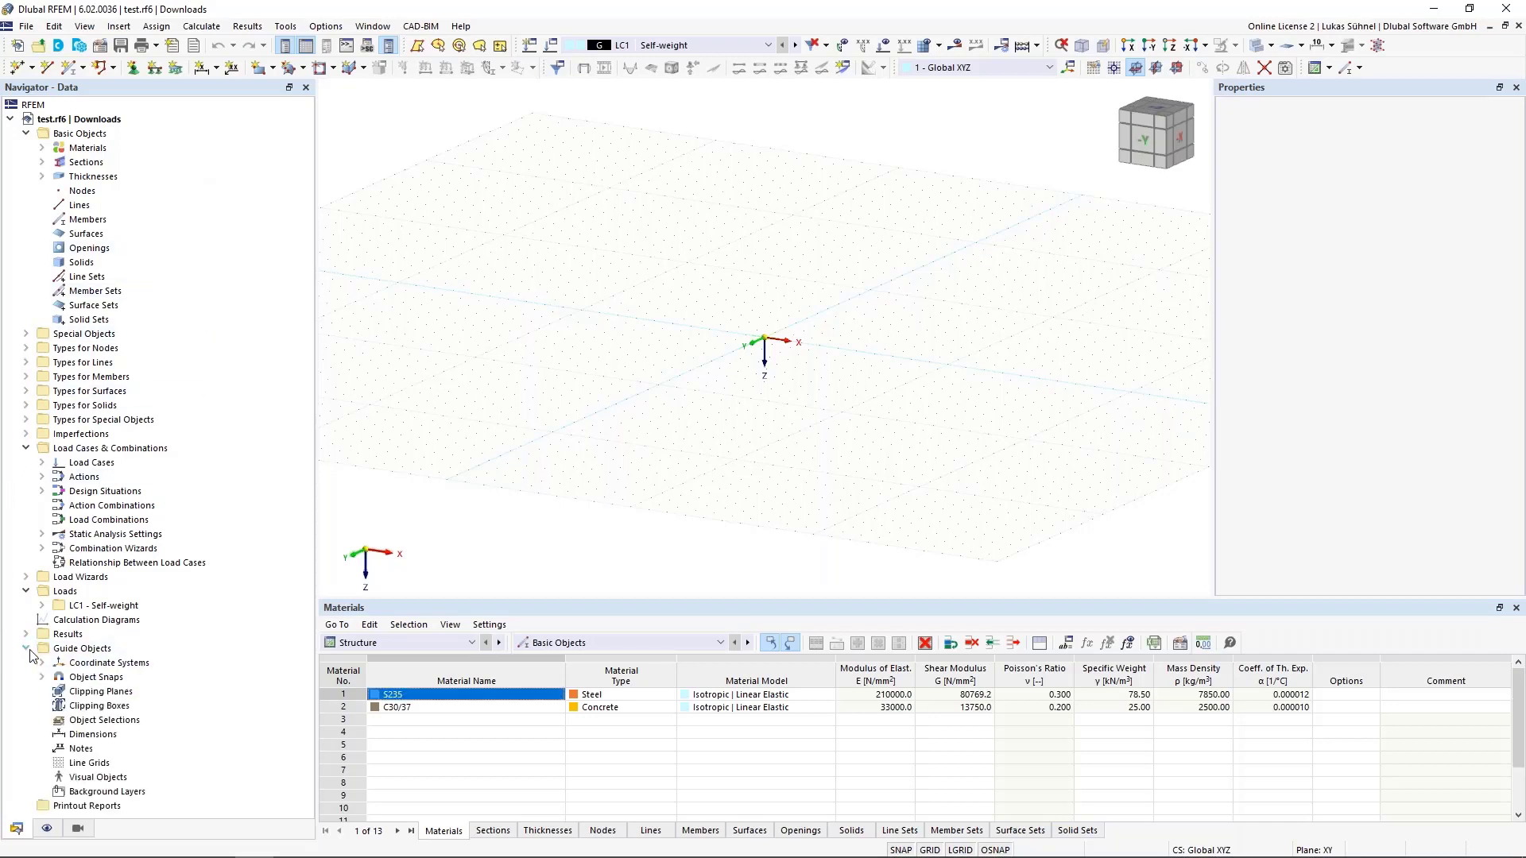
left_click(86, 793)
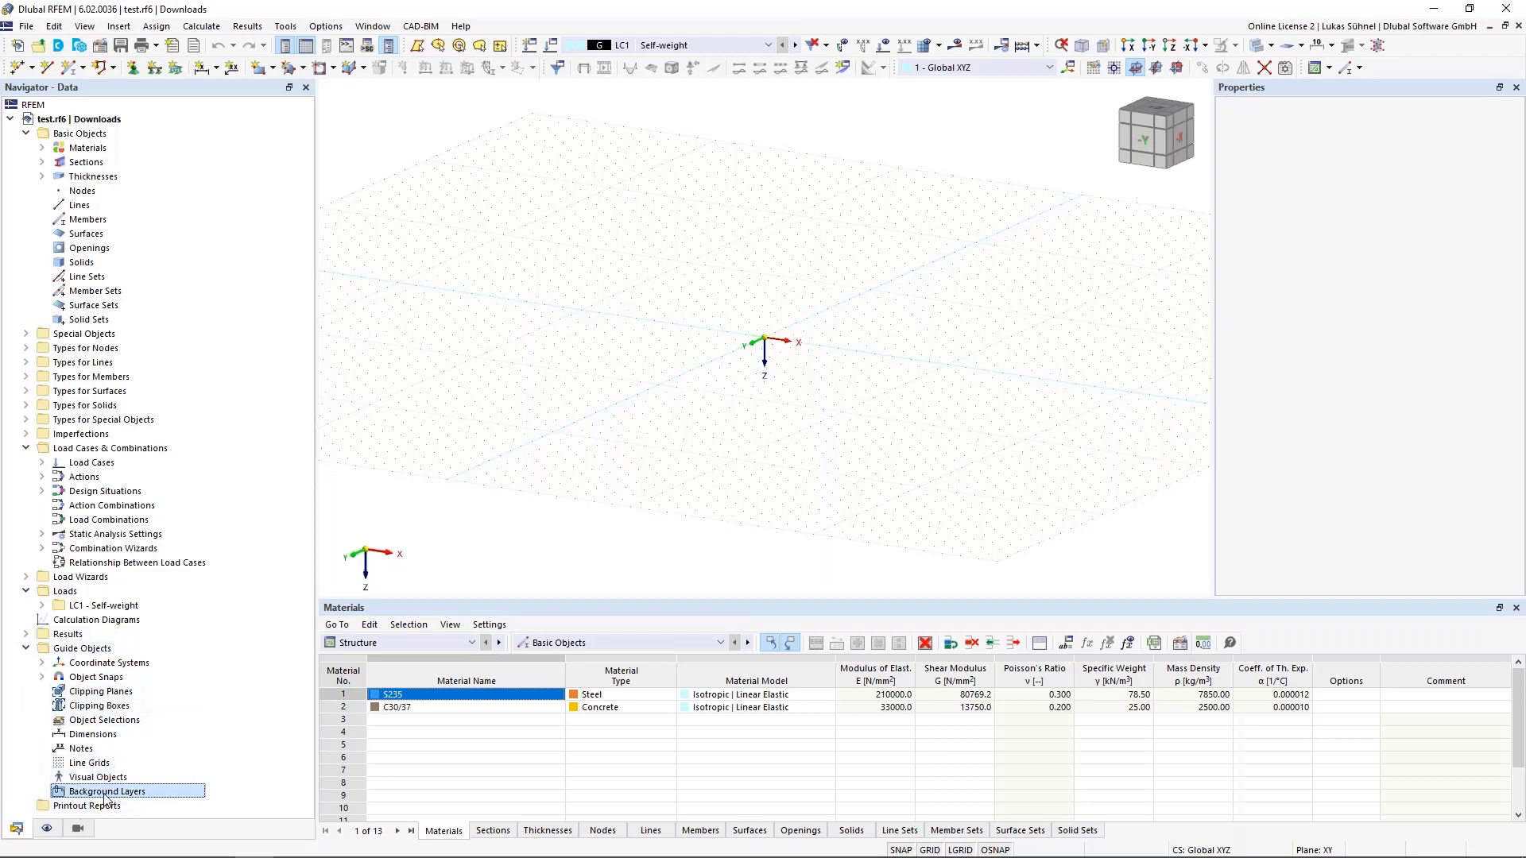
right_click(106, 797)
left_click(142, 635)
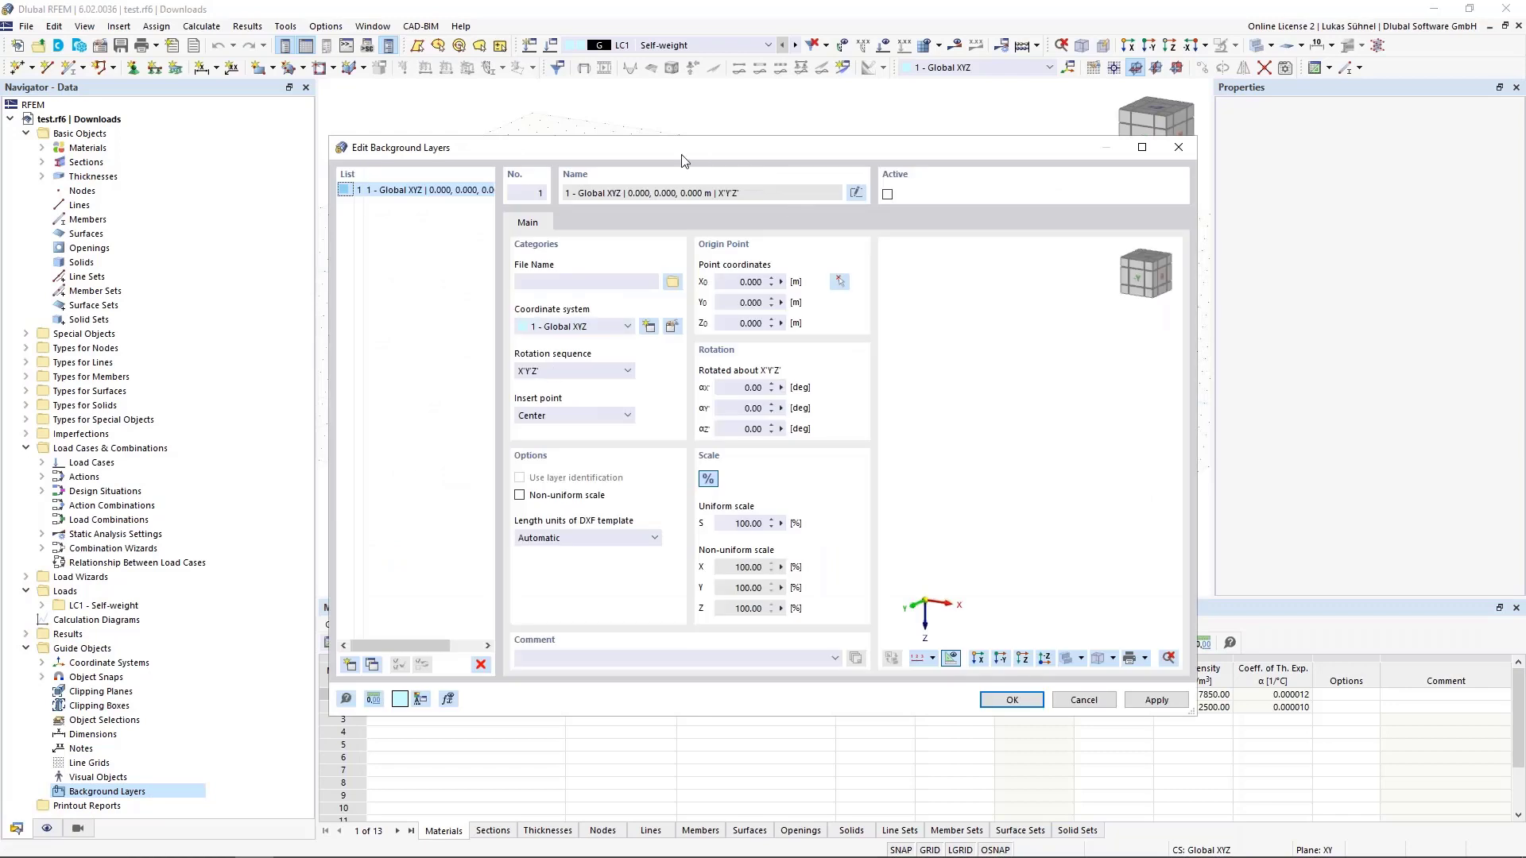
left_click_drag(682, 160, 695, 127)
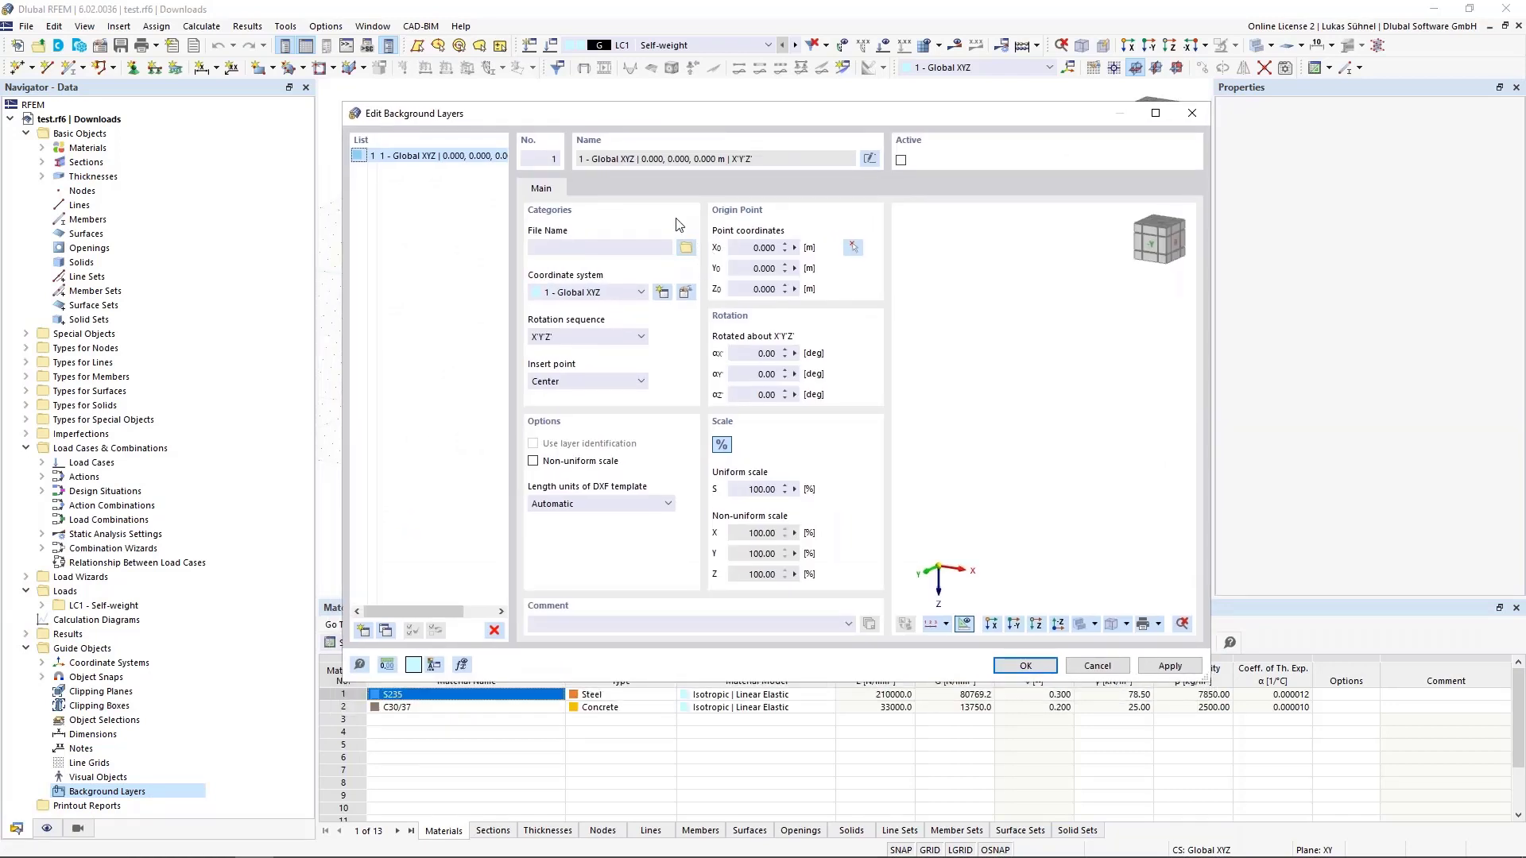
Load Stahlbühne_CAD.dxf from the dxf folder of 2022_11 Webinar Revit IFC DXF as the background layer's file
left_click(686, 247)
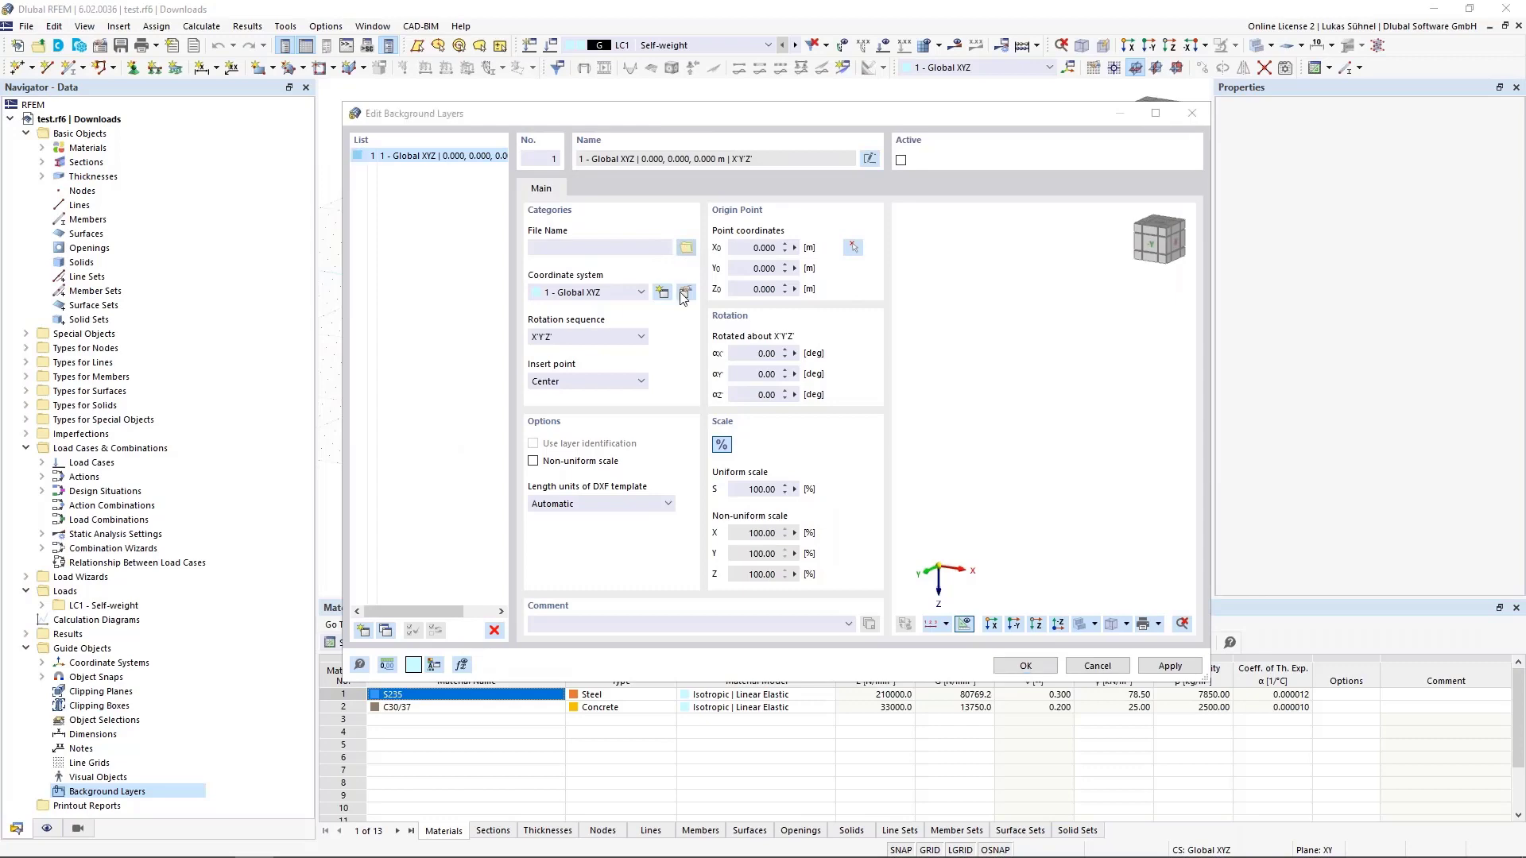
scroll(421, 318, "up", 2)
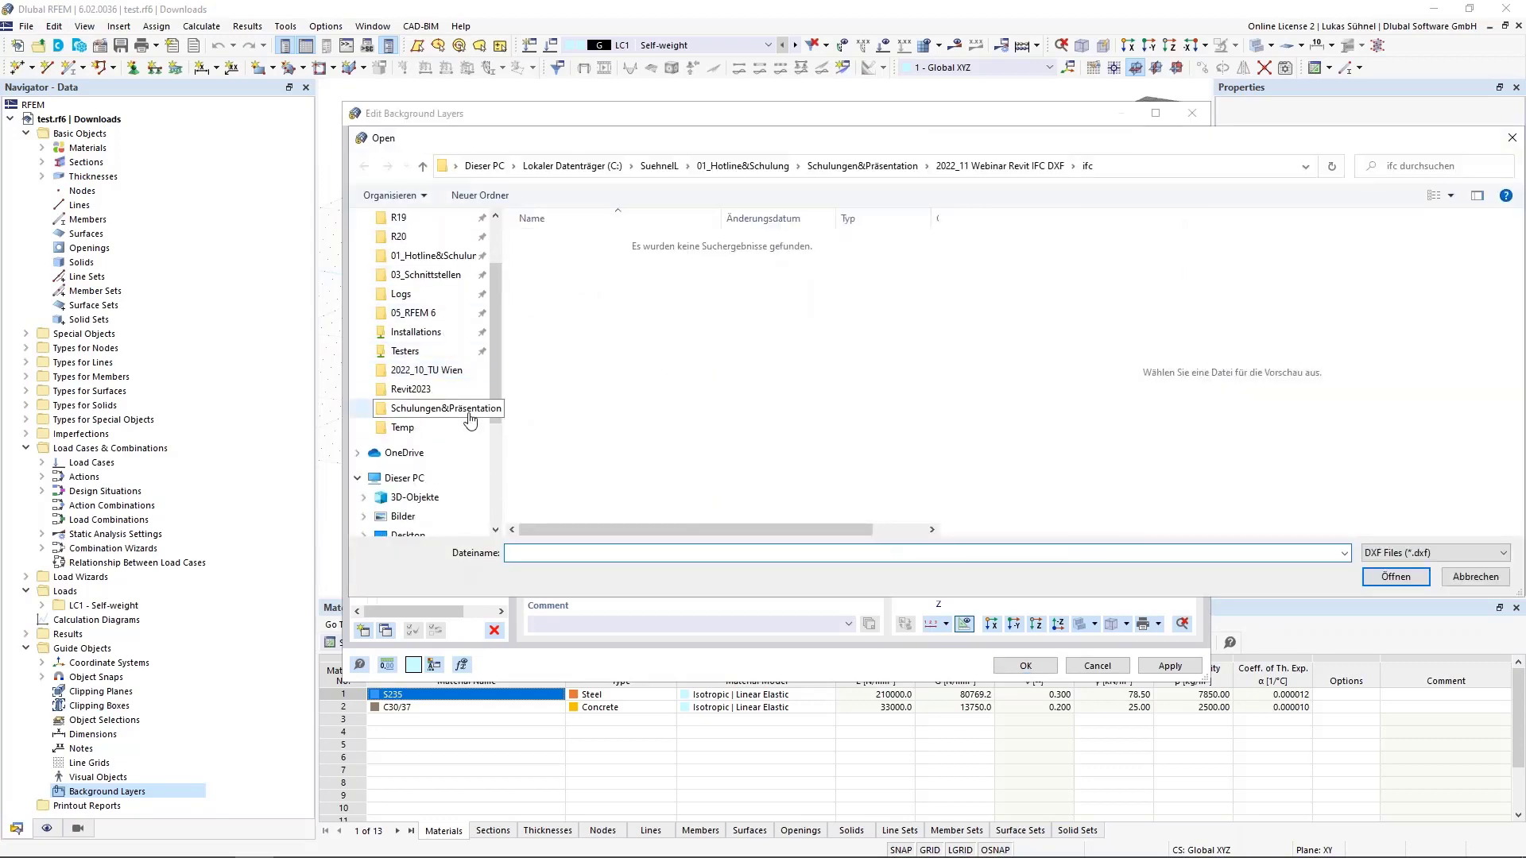
left_click(437, 409)
double_click(606, 343)
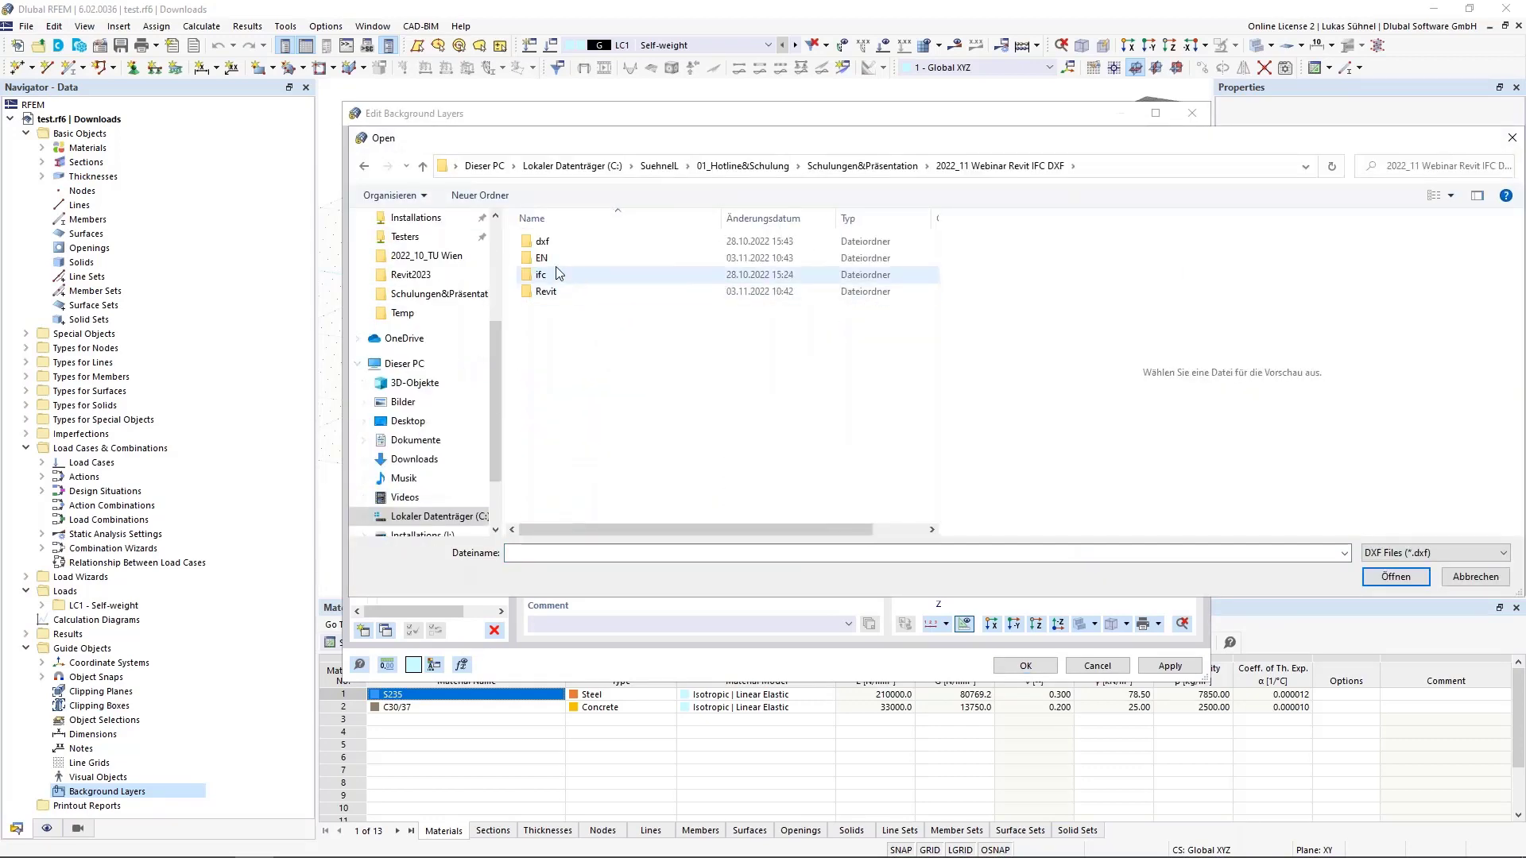
double_click(557, 272)
left_click(604, 308)
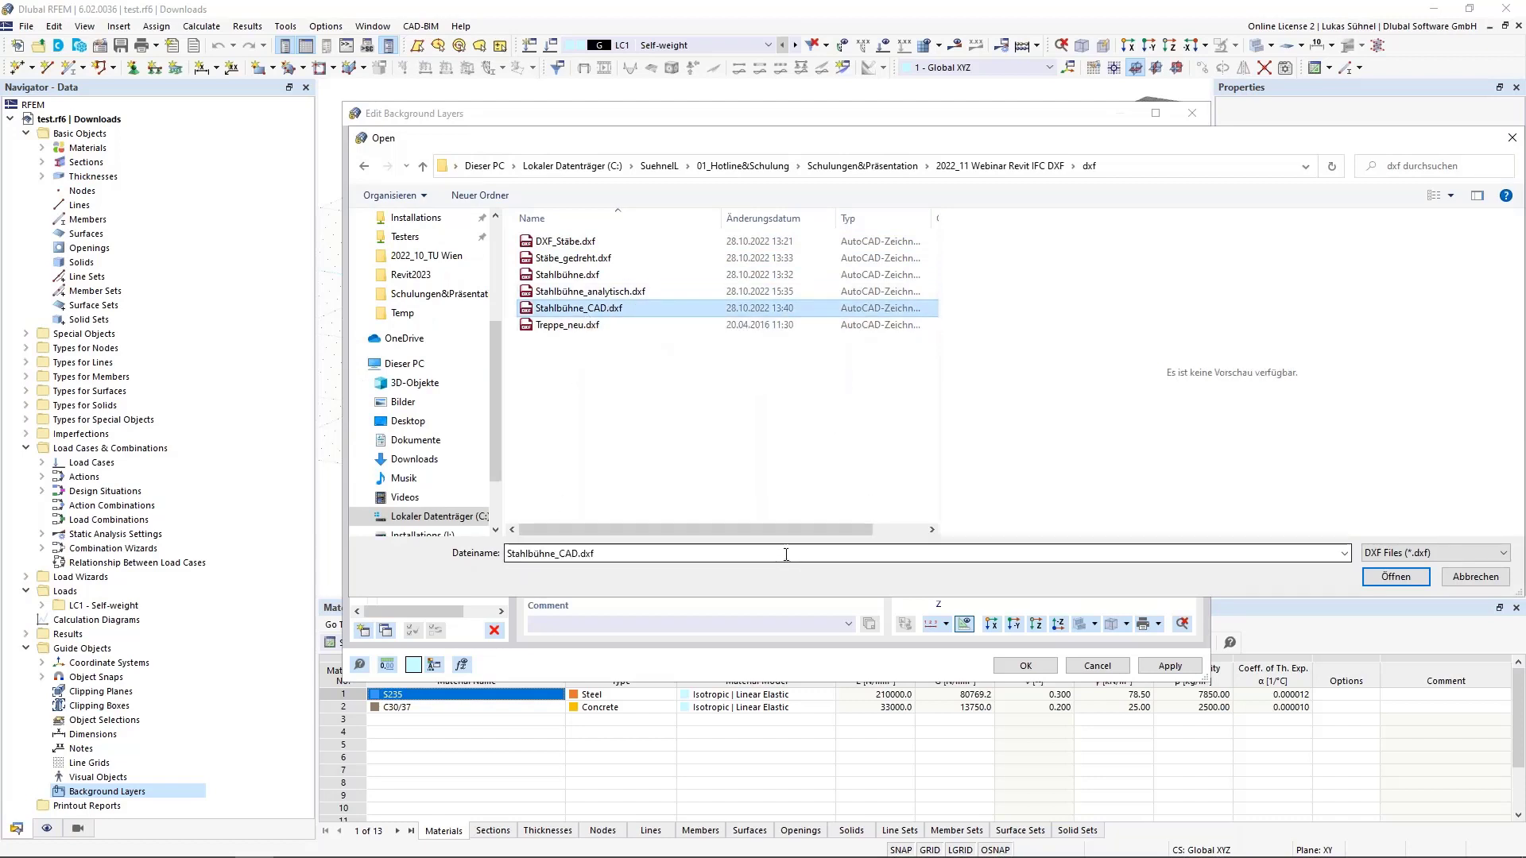
left_click(1403, 582)
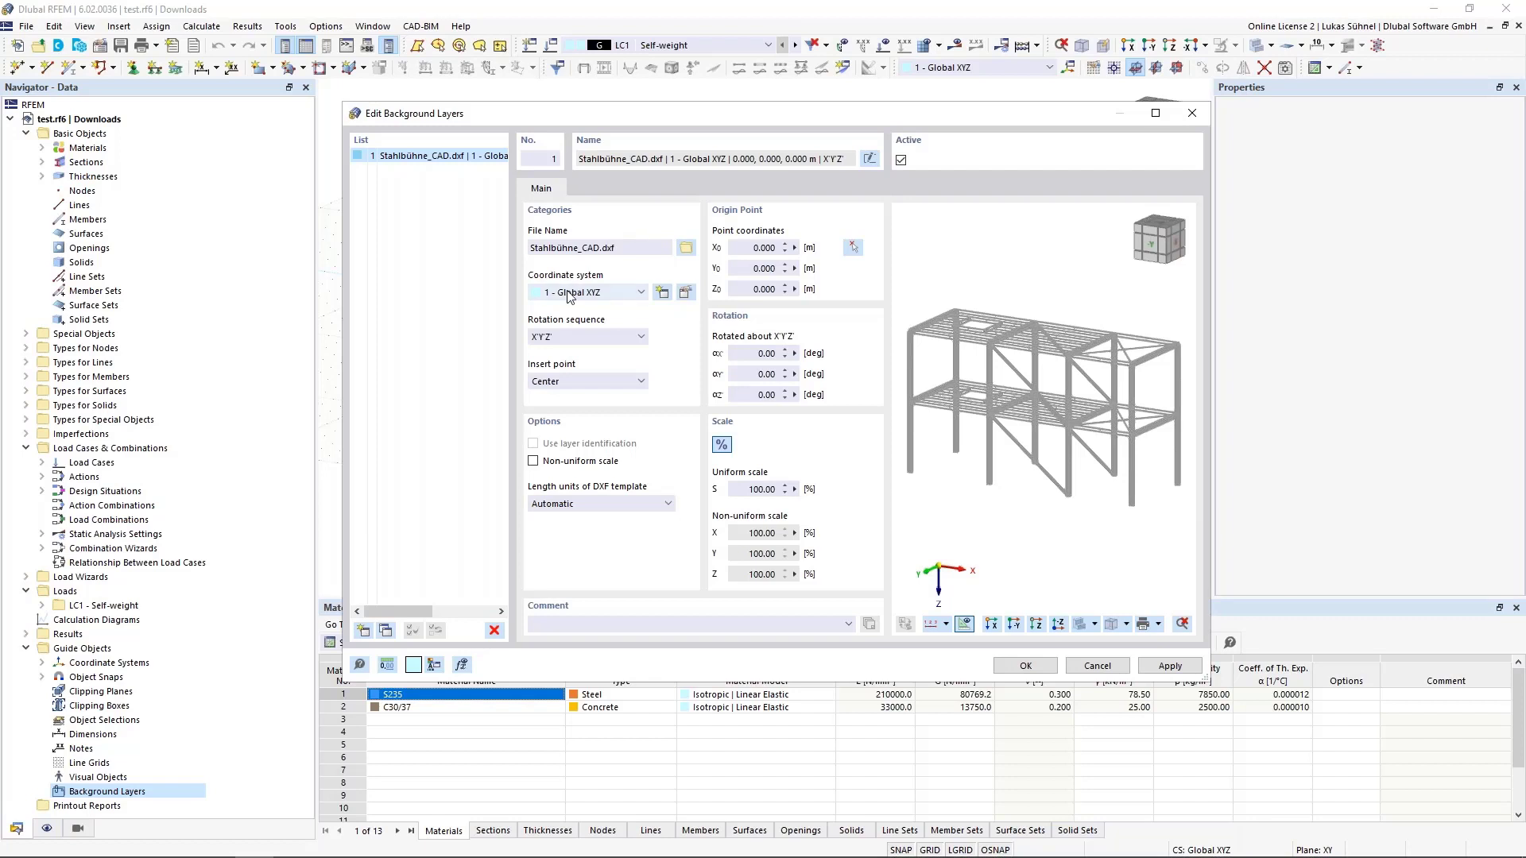
Try the insert points +X and -X for the background layer and set it back to Center
left_click(570, 385)
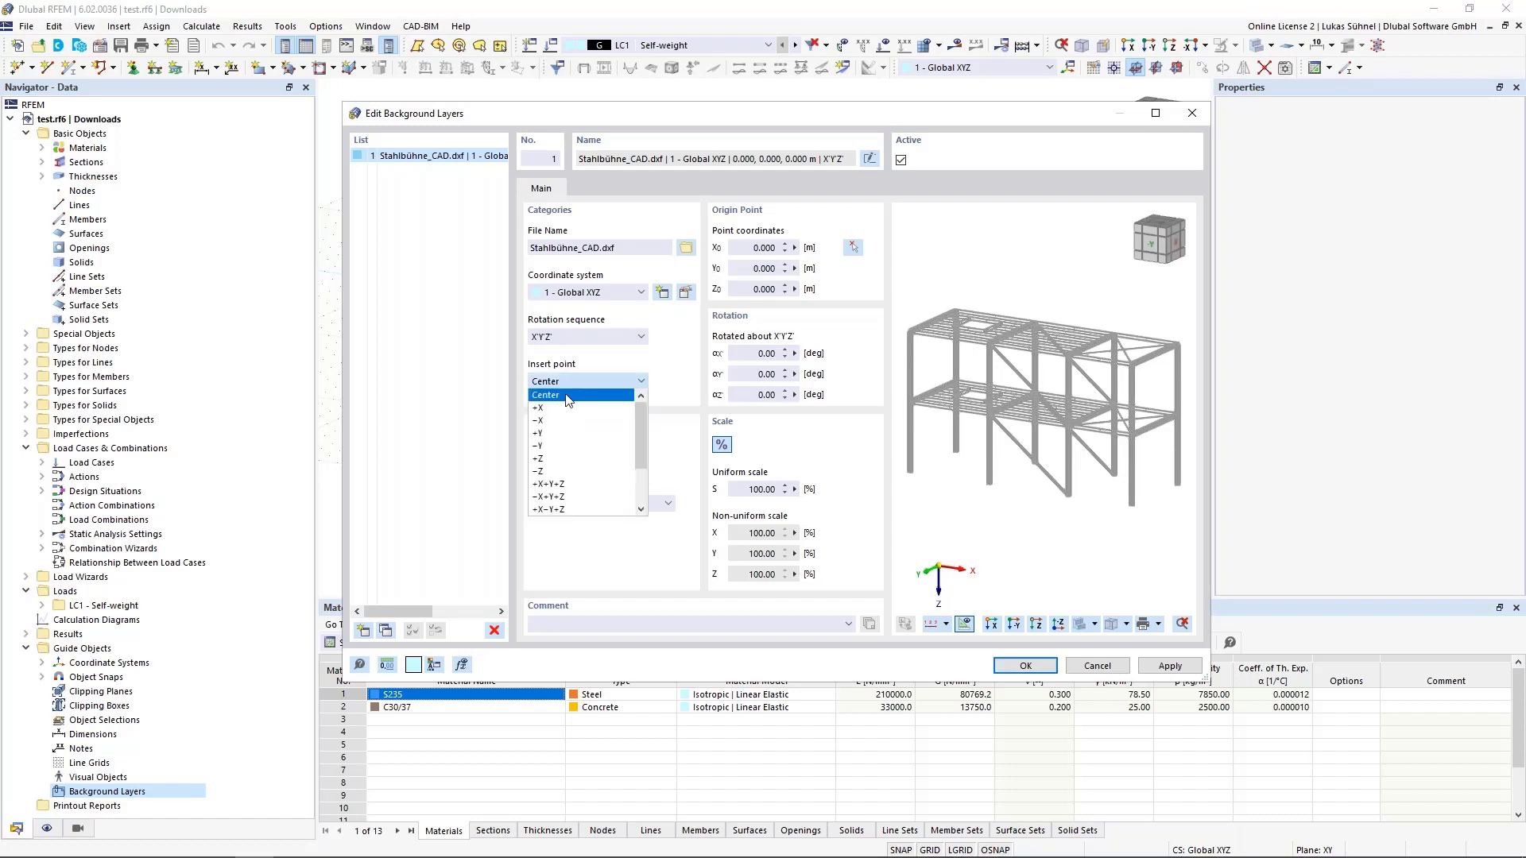
left_click(548, 408)
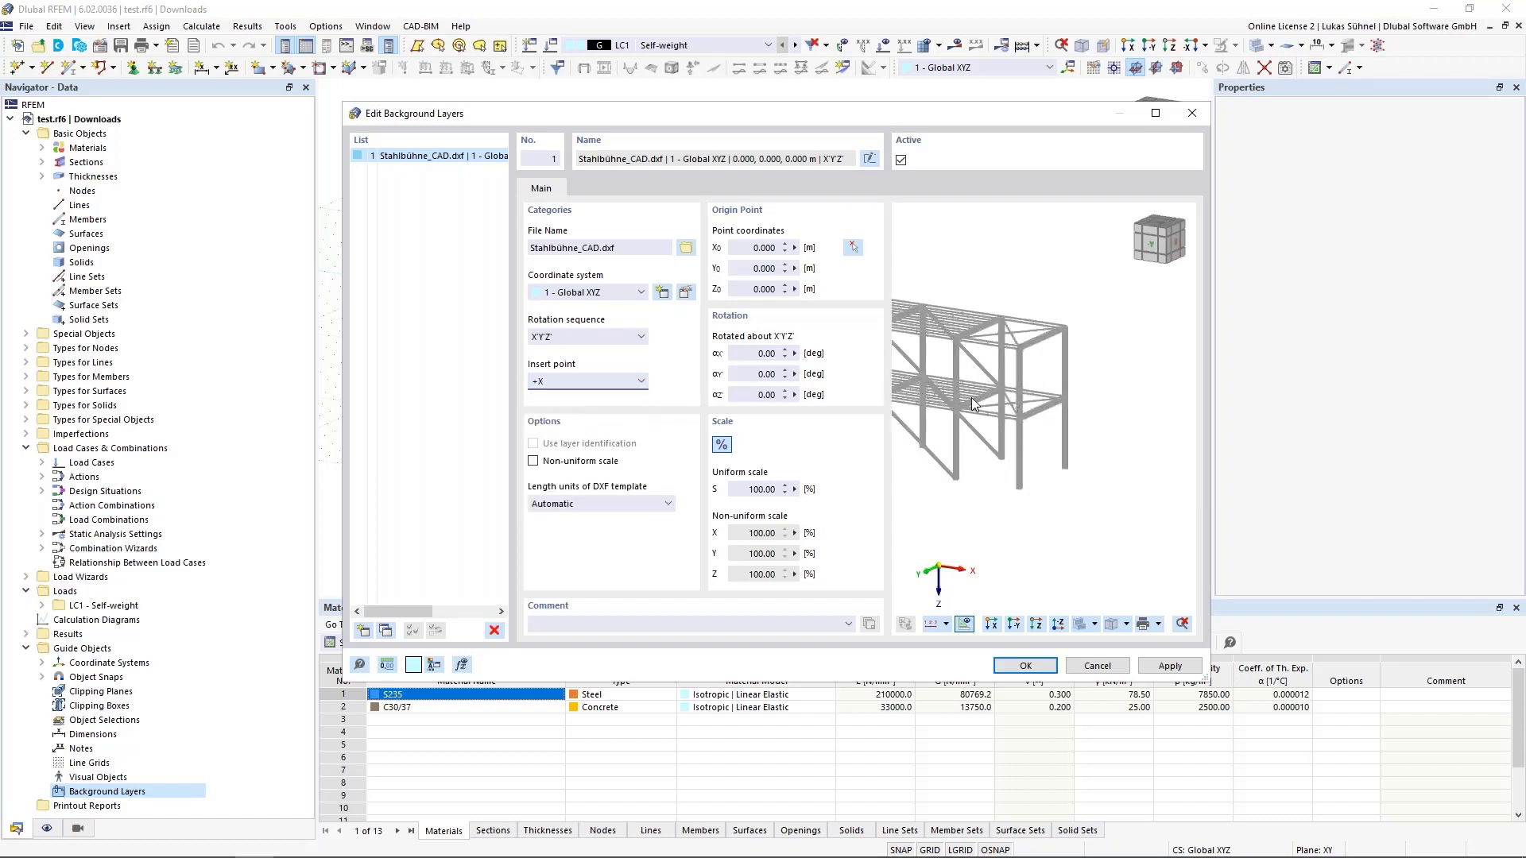
left_click(609, 383)
left_click(607, 406)
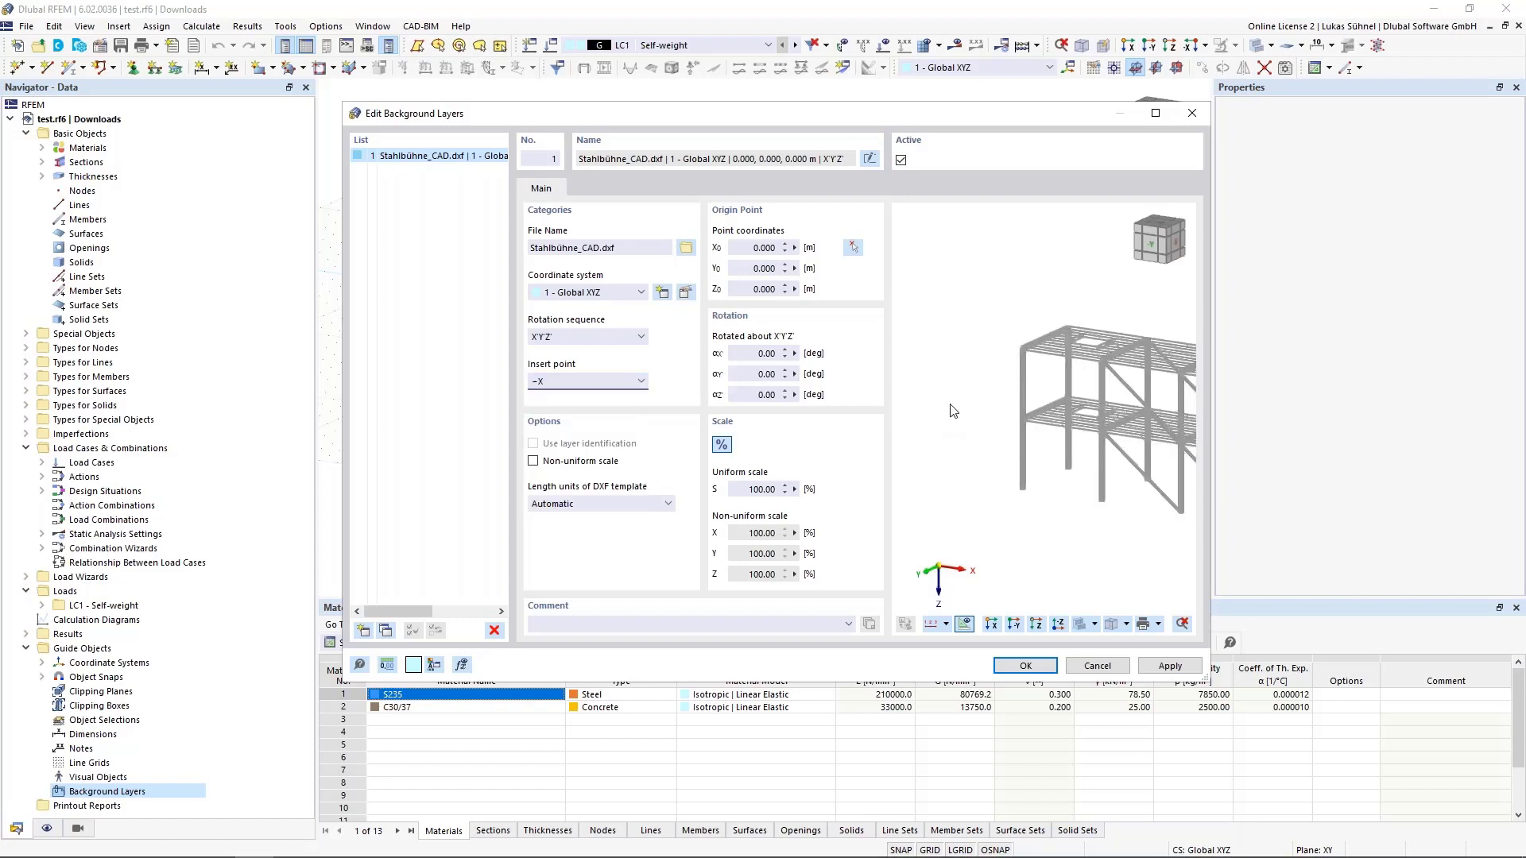
left_click(609, 383)
left_click(610, 392)
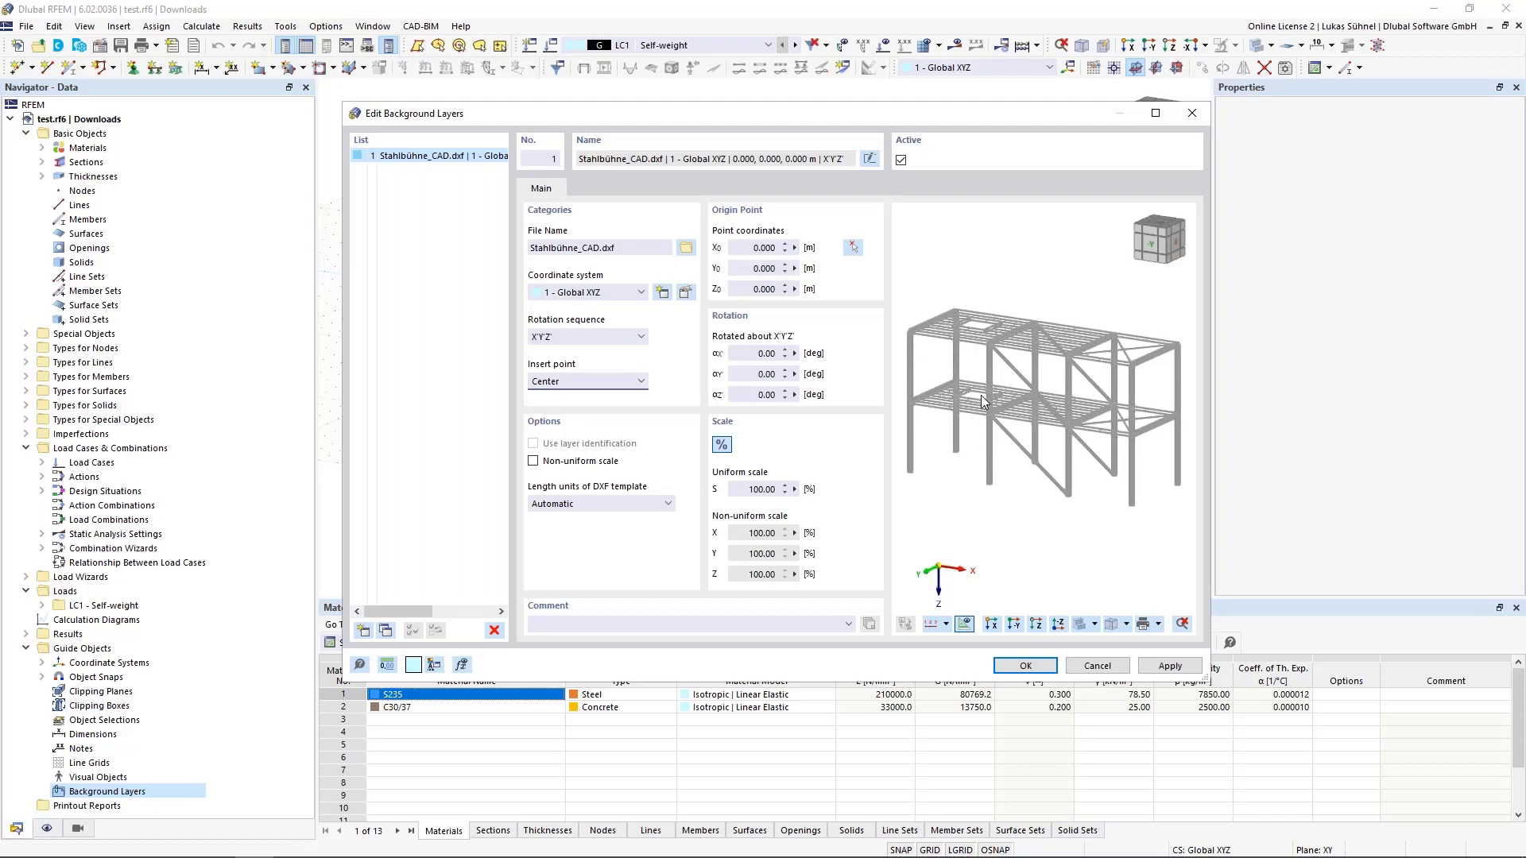
Examine the section outlines at the corner of the steel platform in the layer preview
scroll(903, 322, "up", 3)
scroll(906, 332, "up", 5)
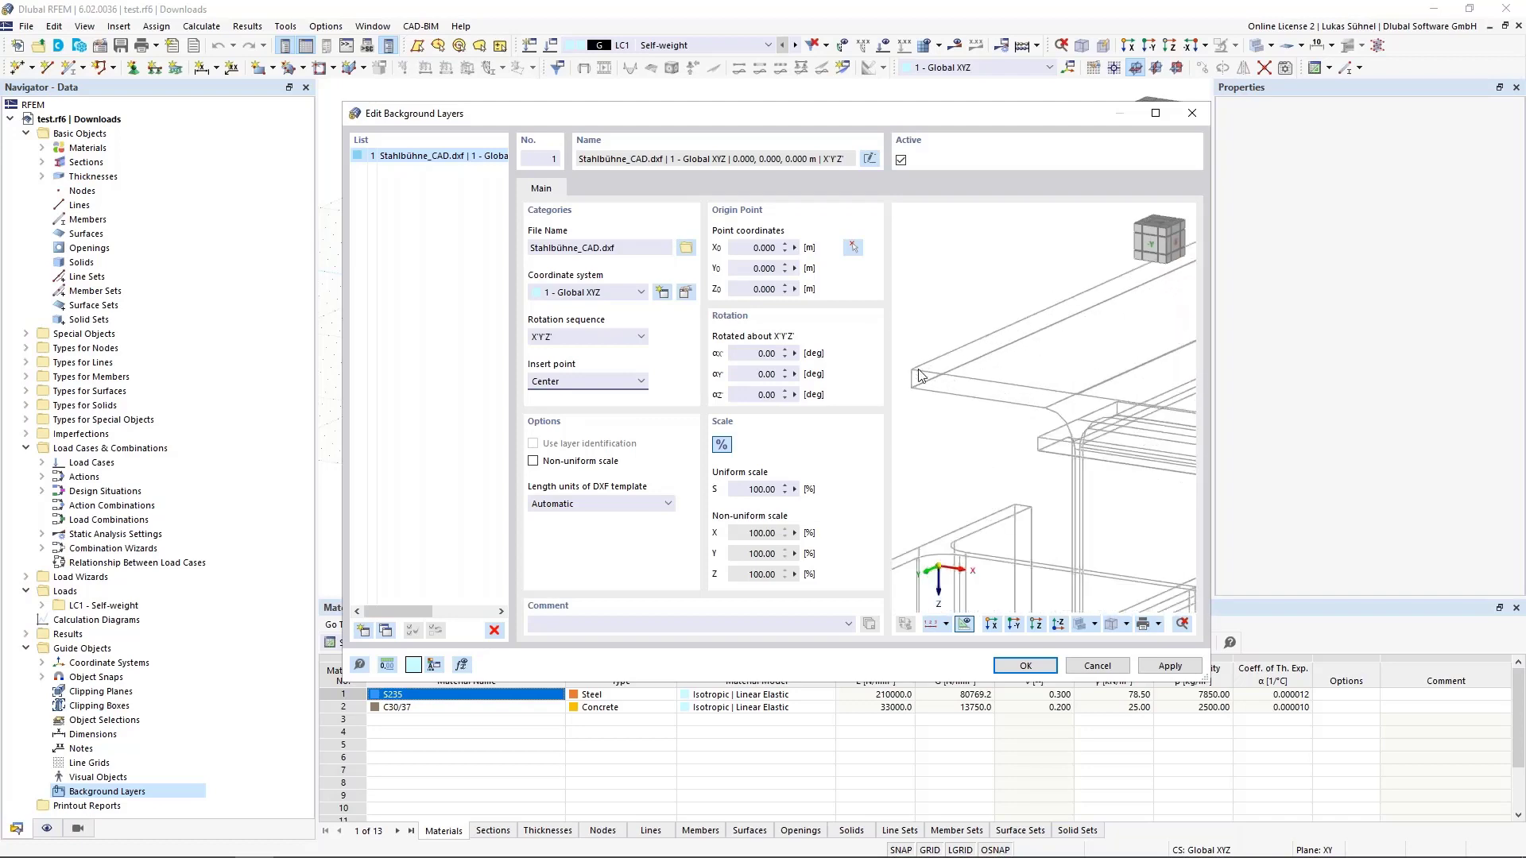
scroll(919, 375, "down", 4)
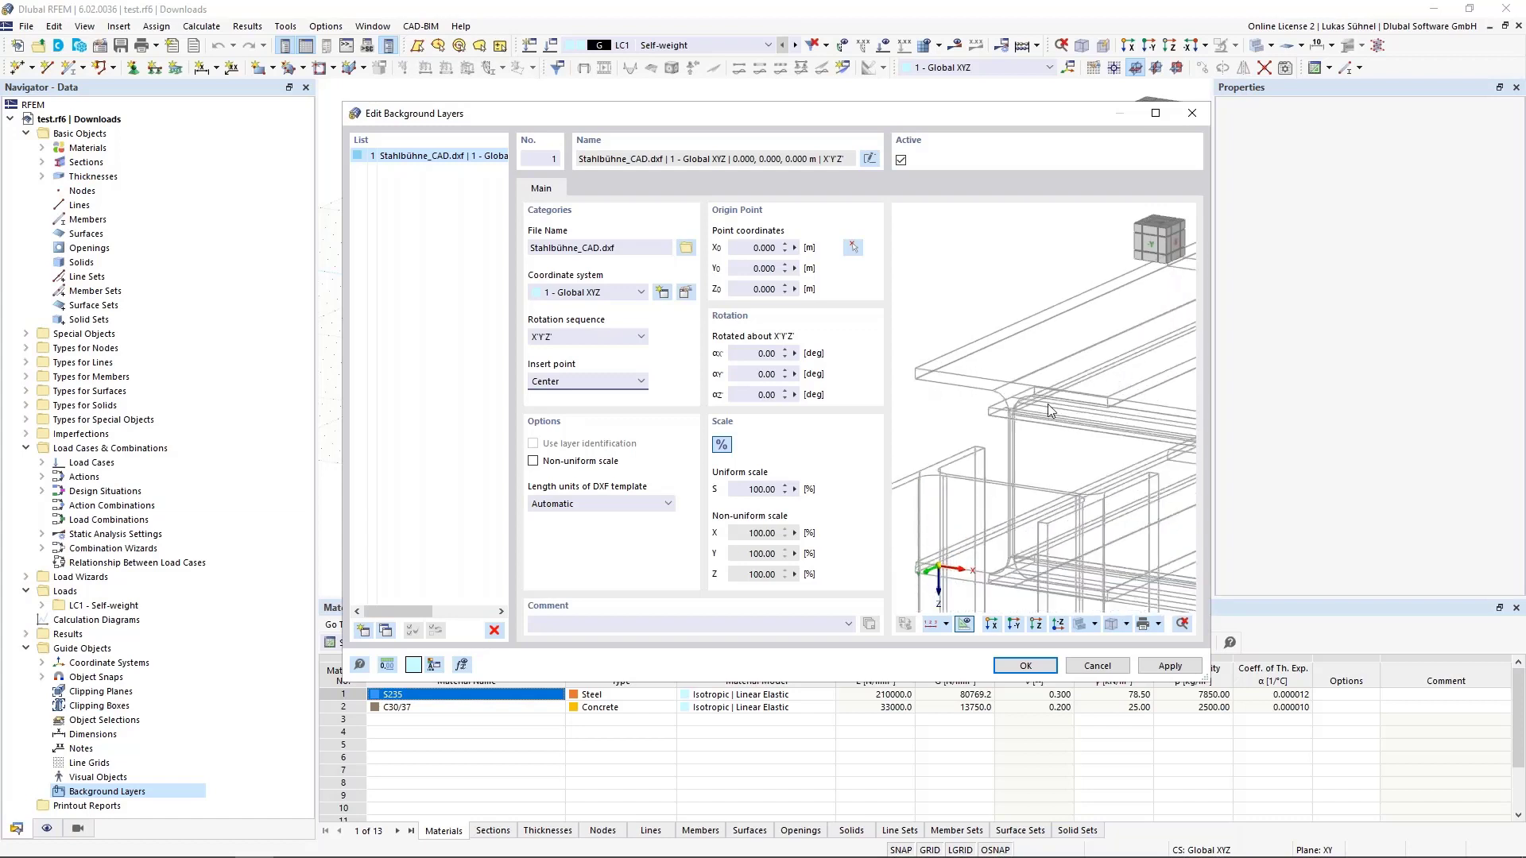
scroll(1007, 341, "up", 4)
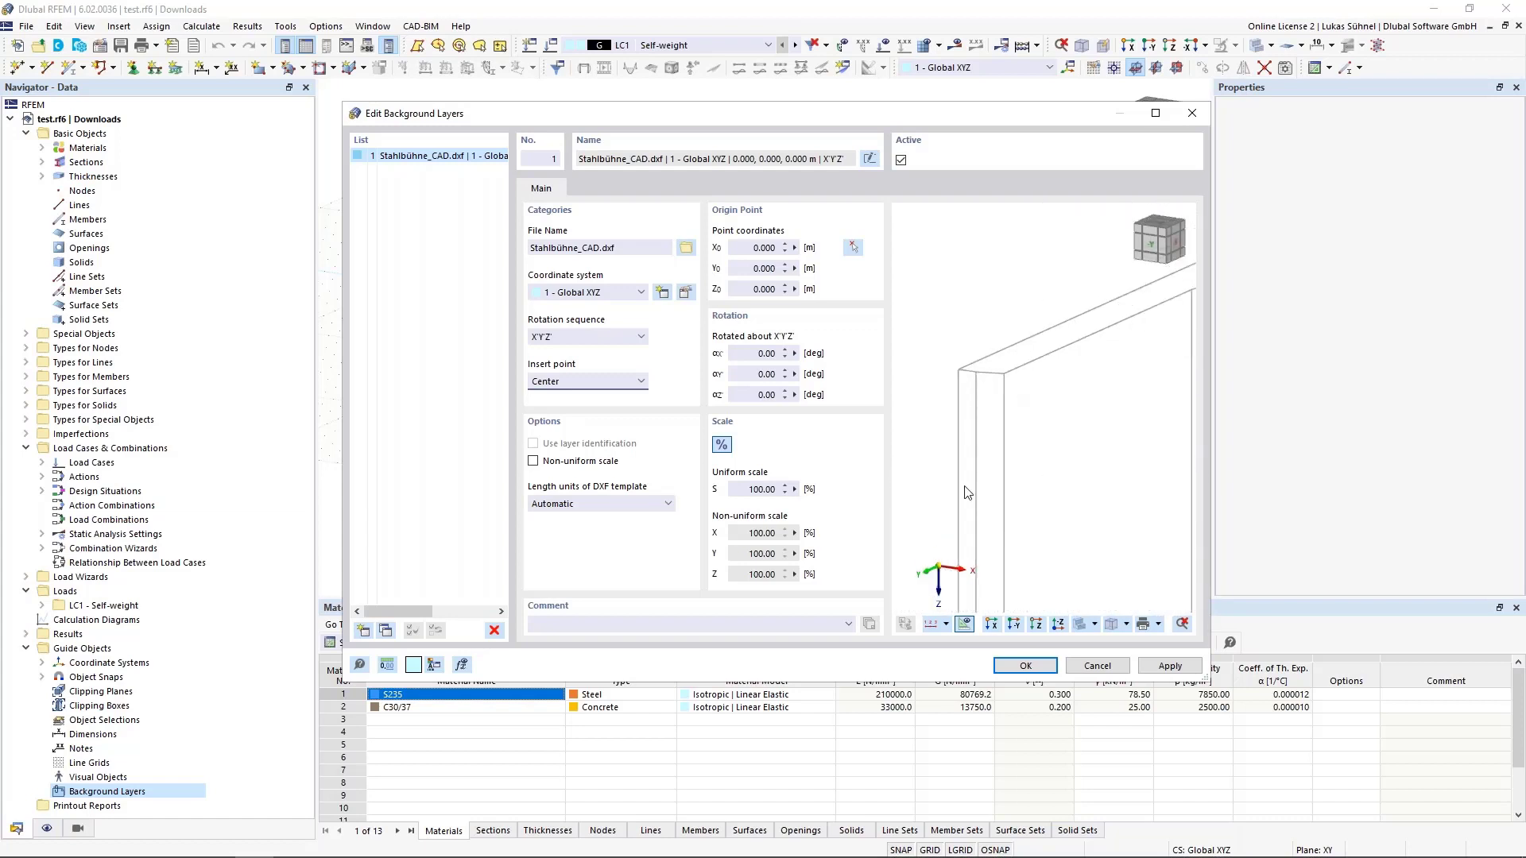
scroll(968, 489, "down", 2)
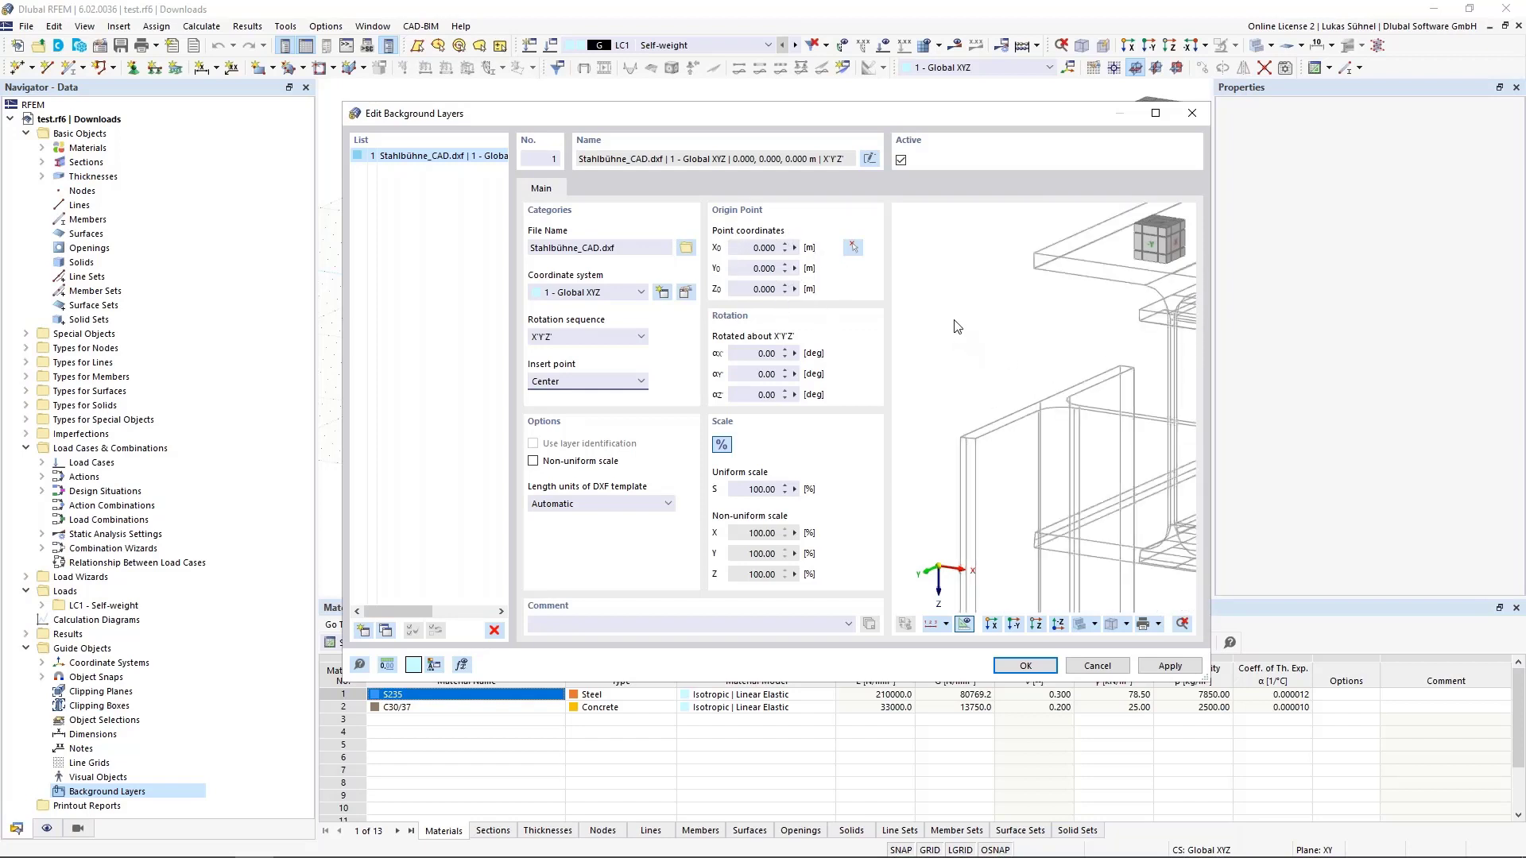
scroll(954, 327, "down", 5)
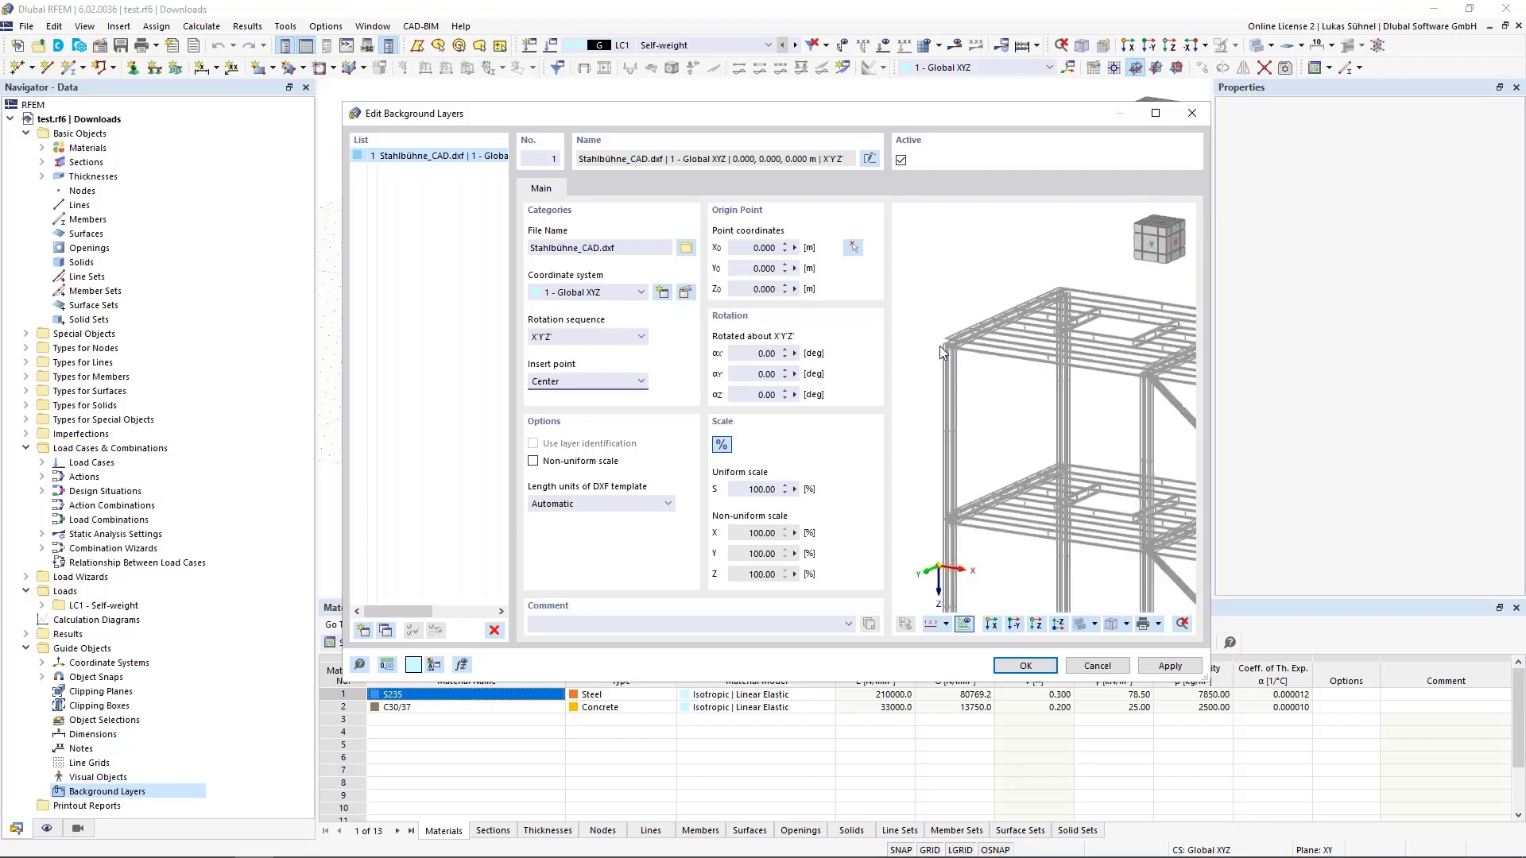
scroll(939, 345, "down", 1)
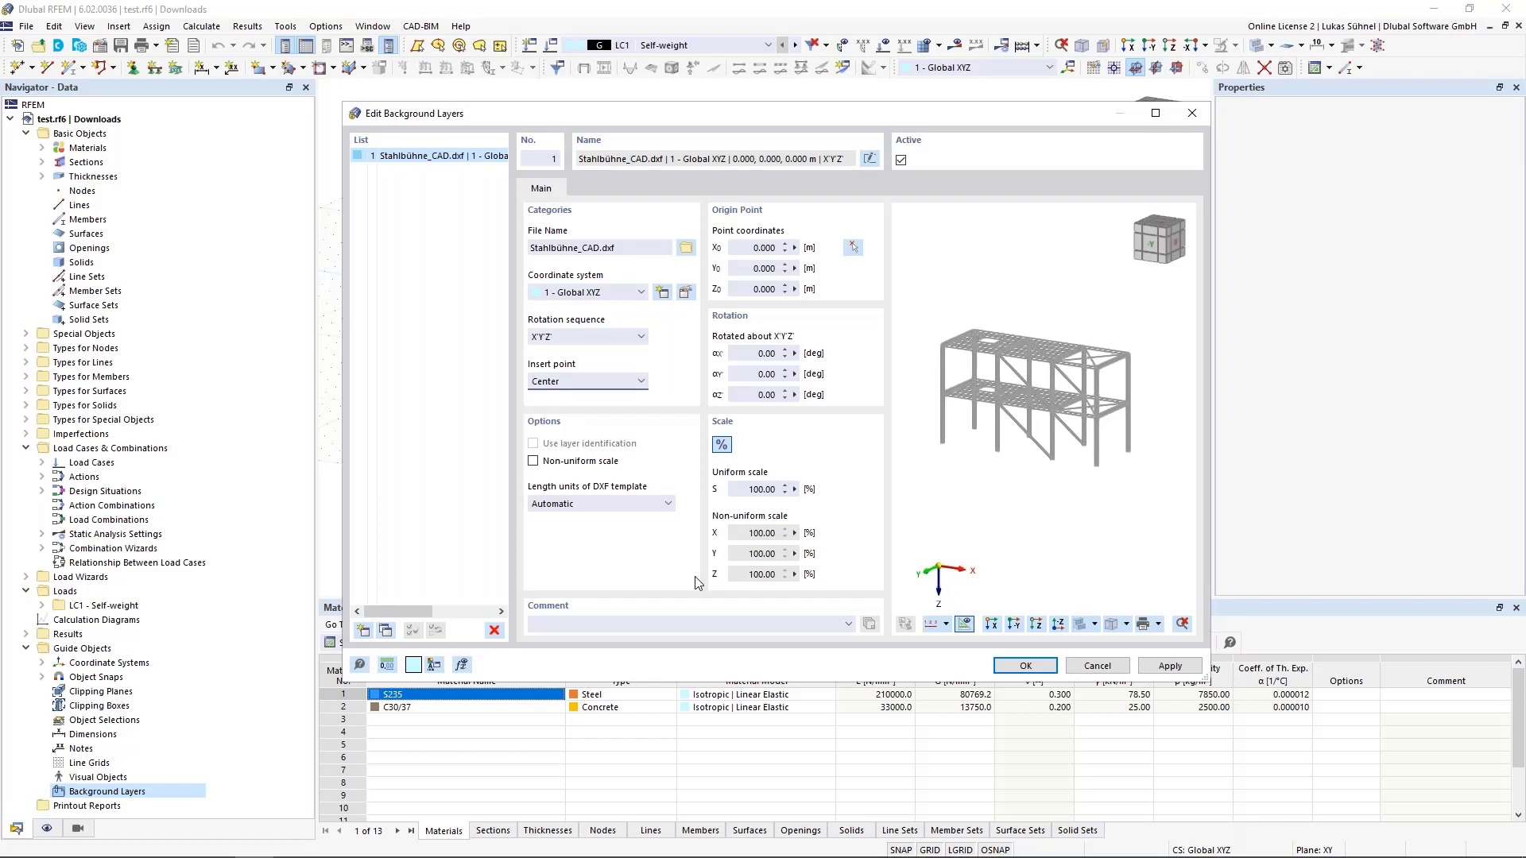
Set the length units of the DXF template to m and create the background layer
left_click(570, 506)
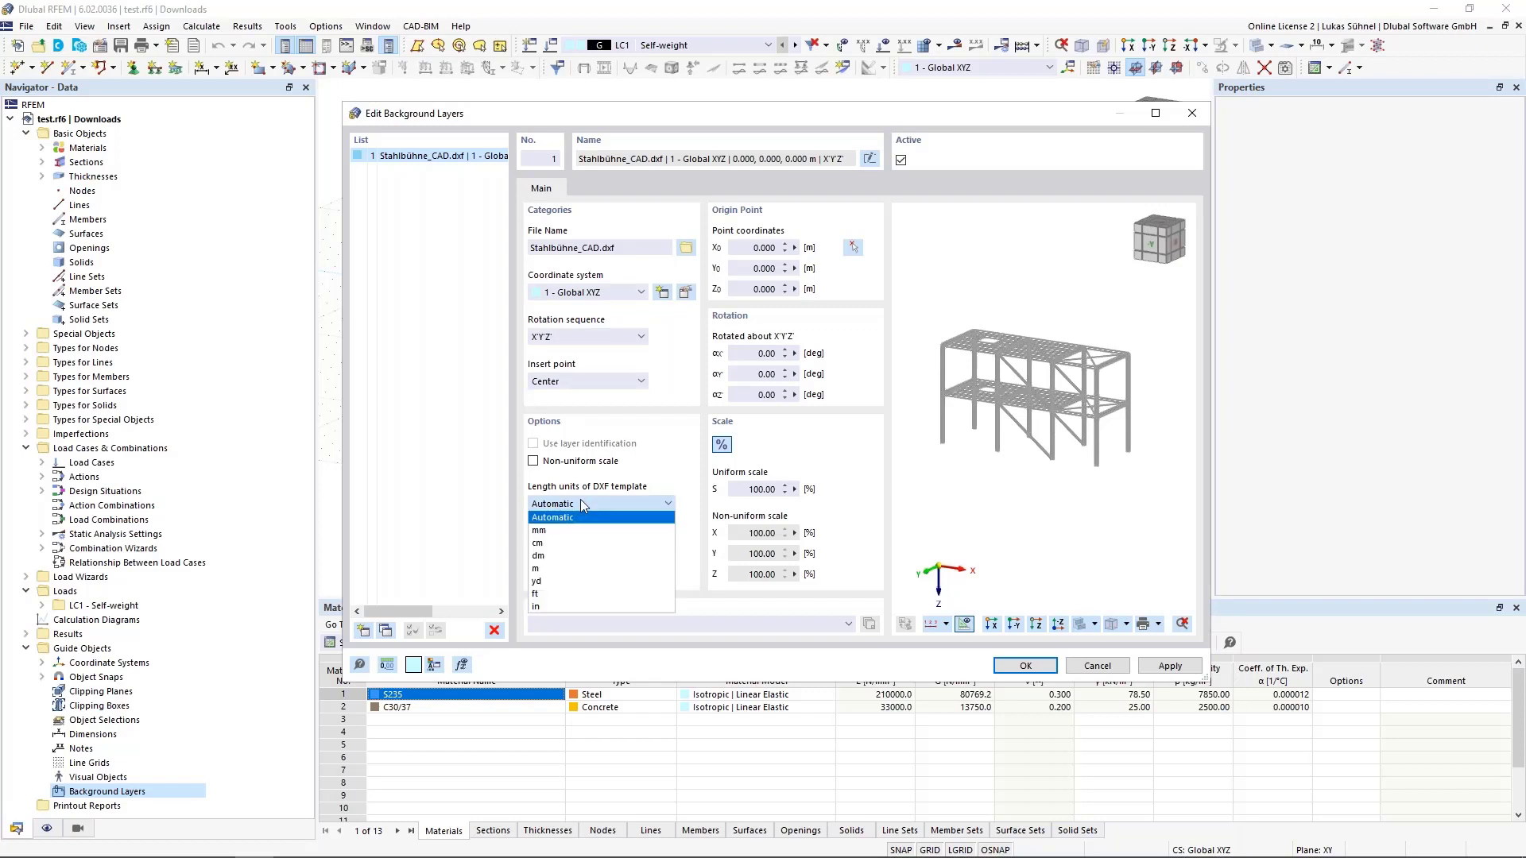
left_click(565, 569)
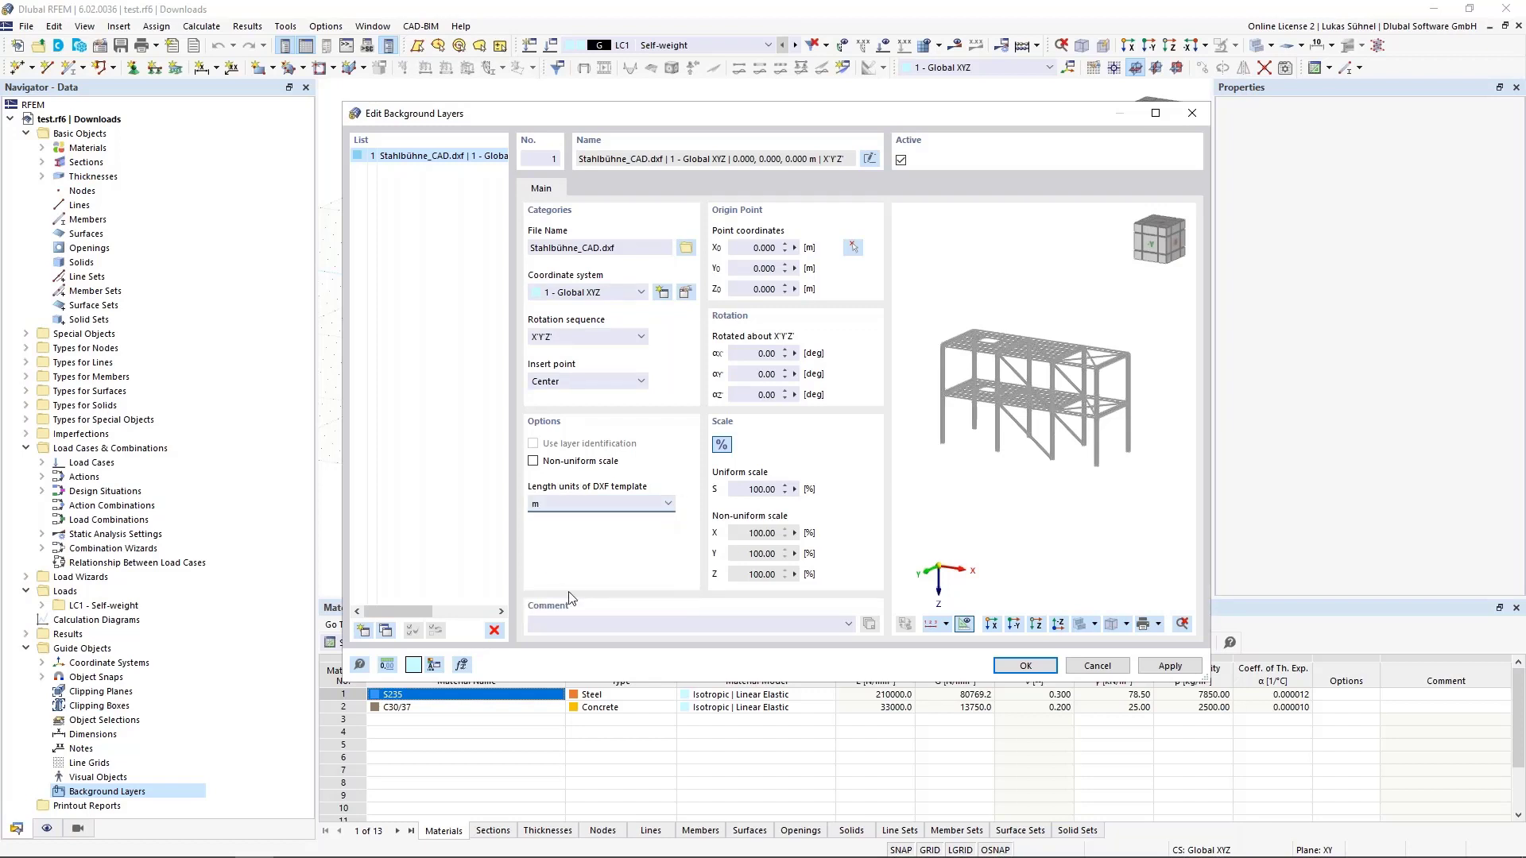
left_click(551, 505)
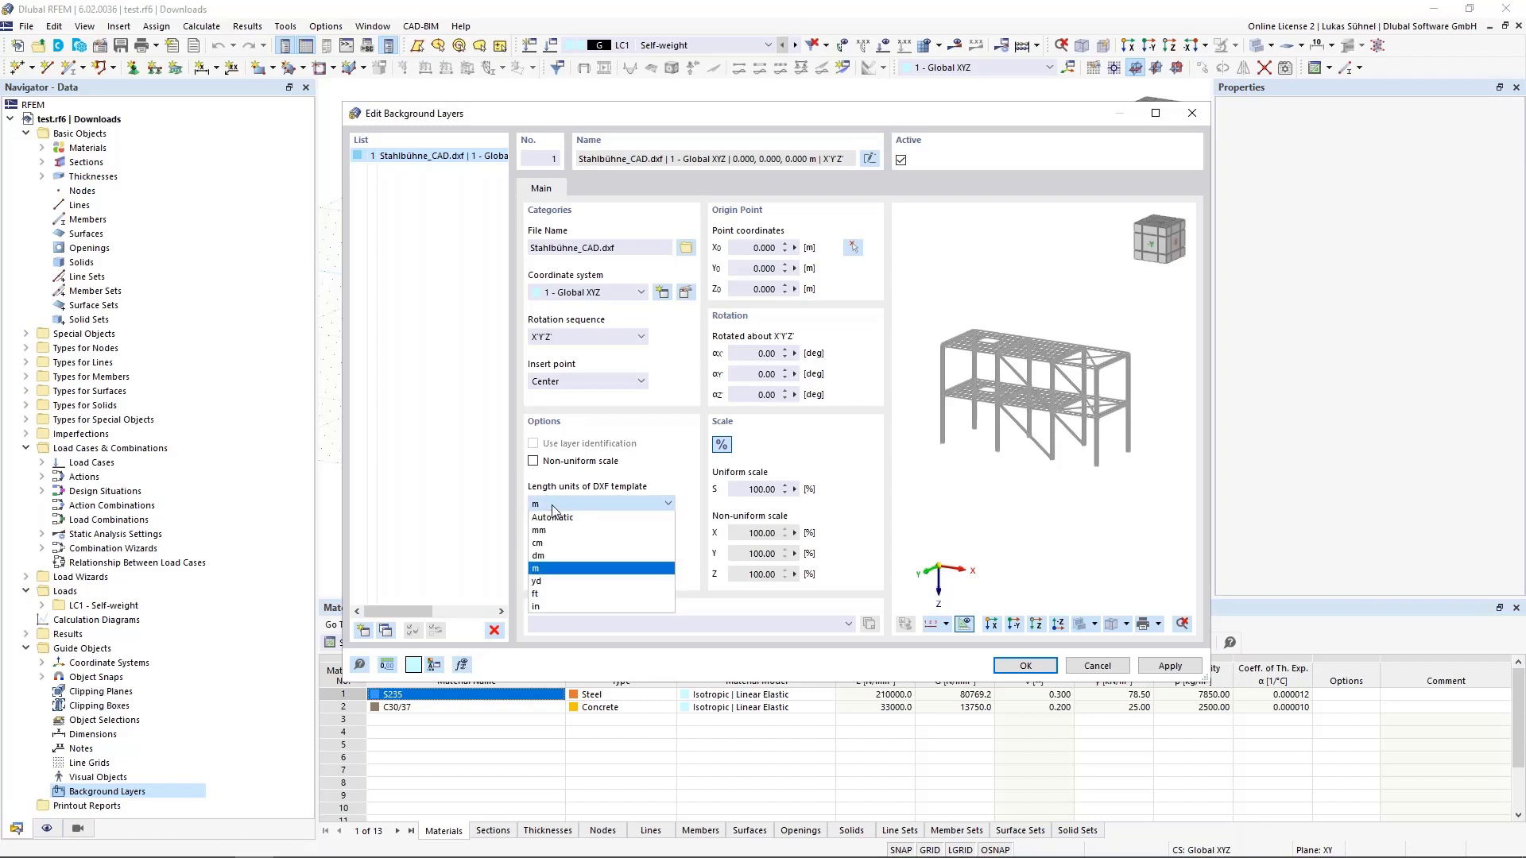
left_click(552, 511)
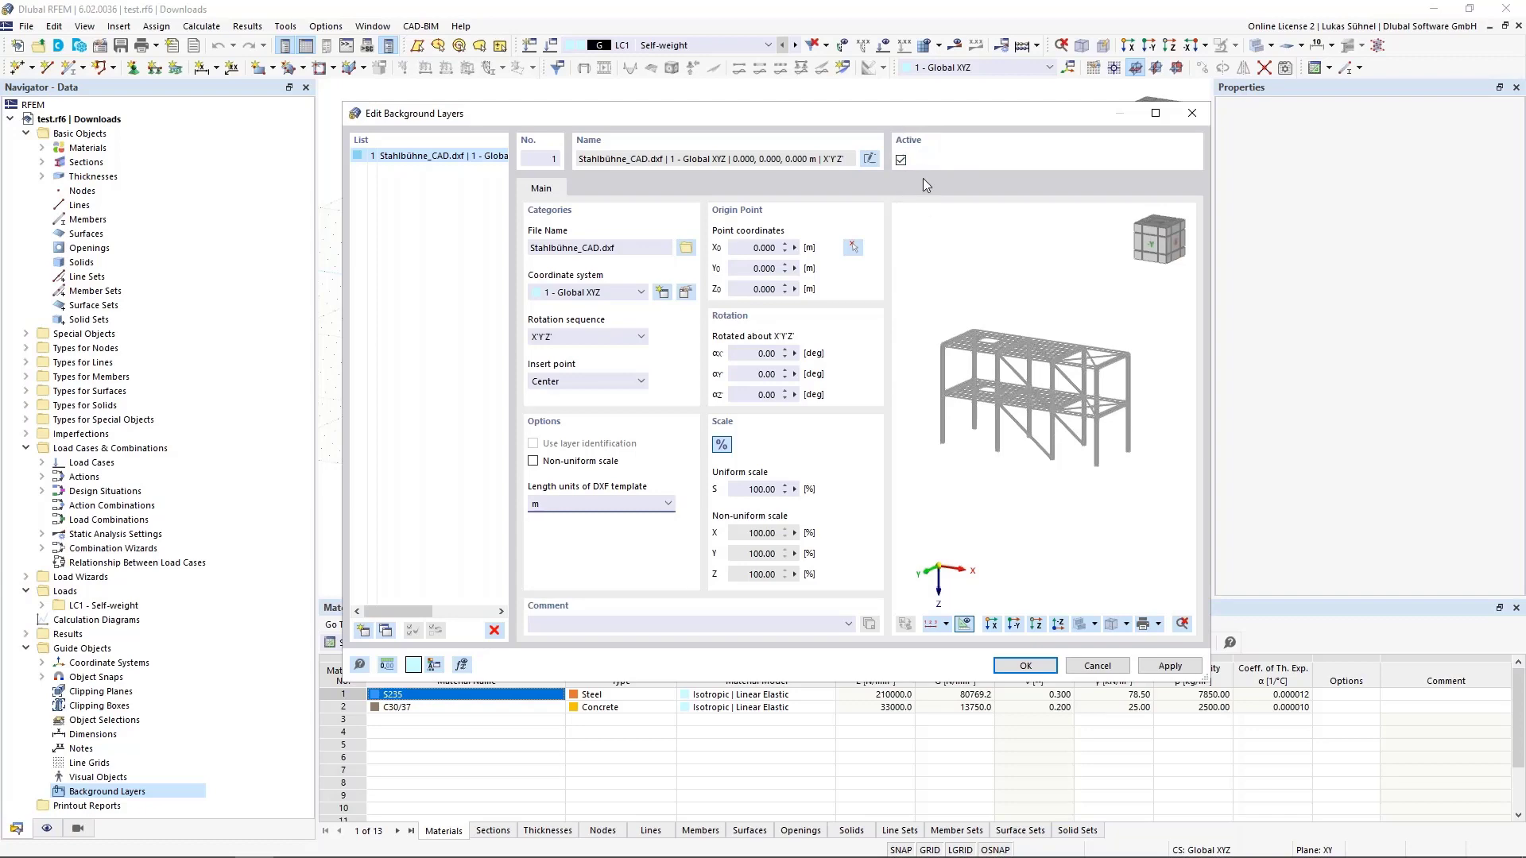
key("Return")
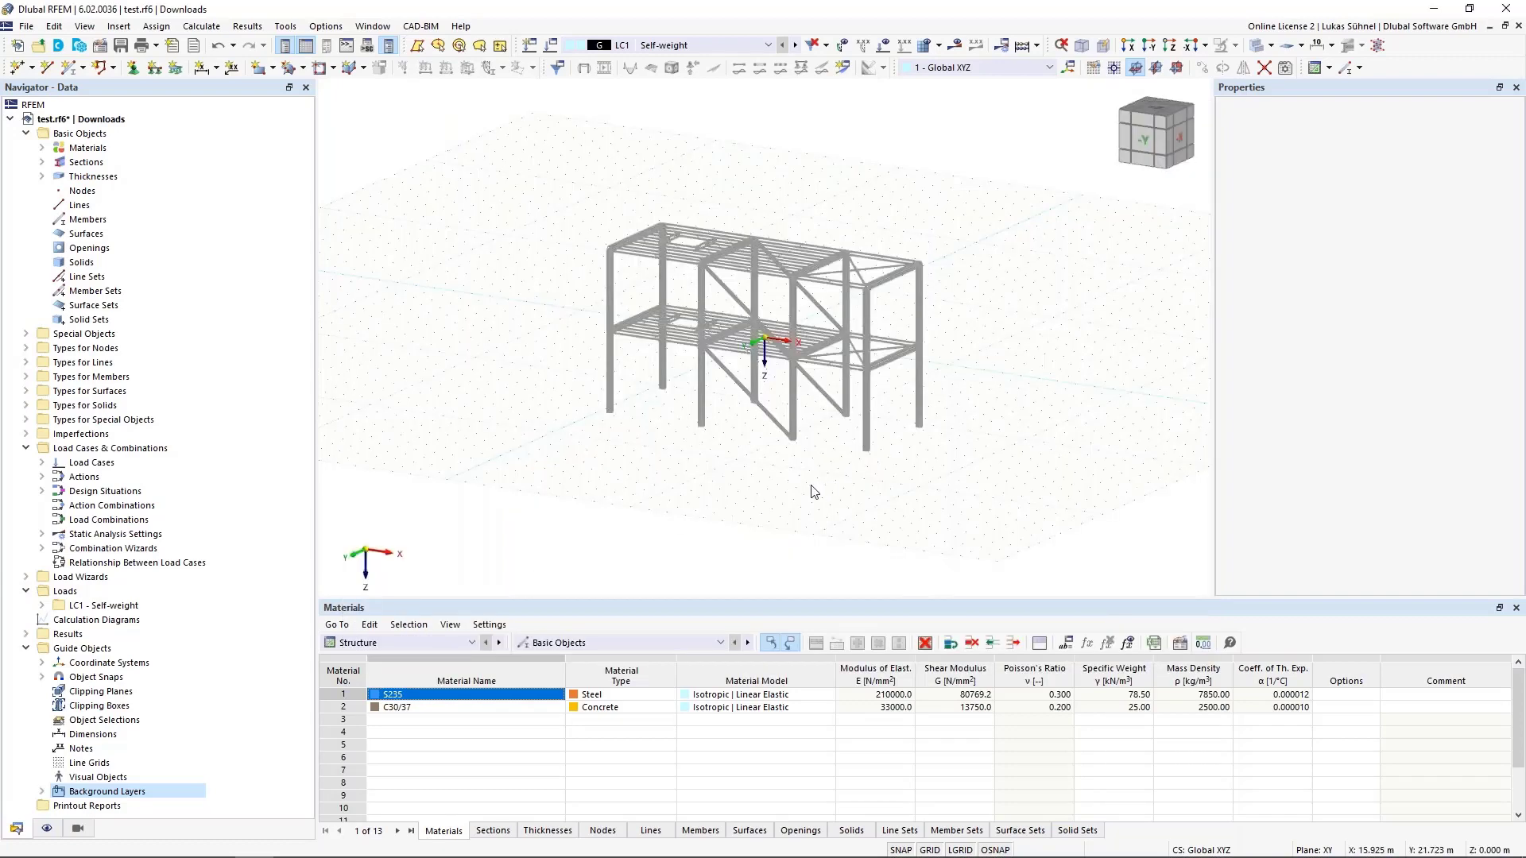
Deactivate the Stahlbühne_CAD.dxf background layer and activate it again
middle_click_drag(810, 491, 656, 447, "ctrl")
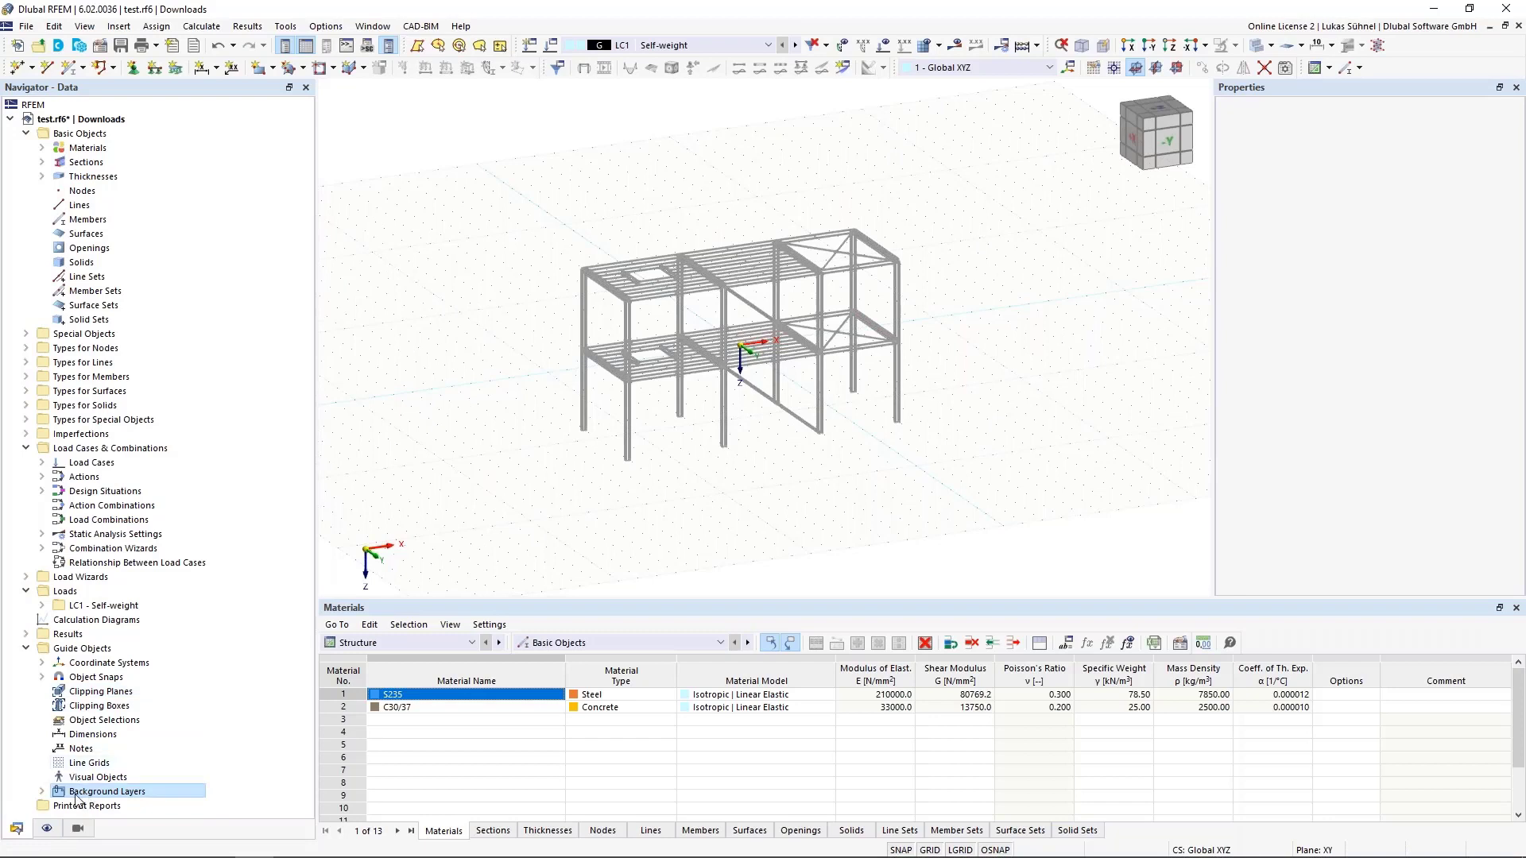
left_click(42, 792)
right_click(159, 778)
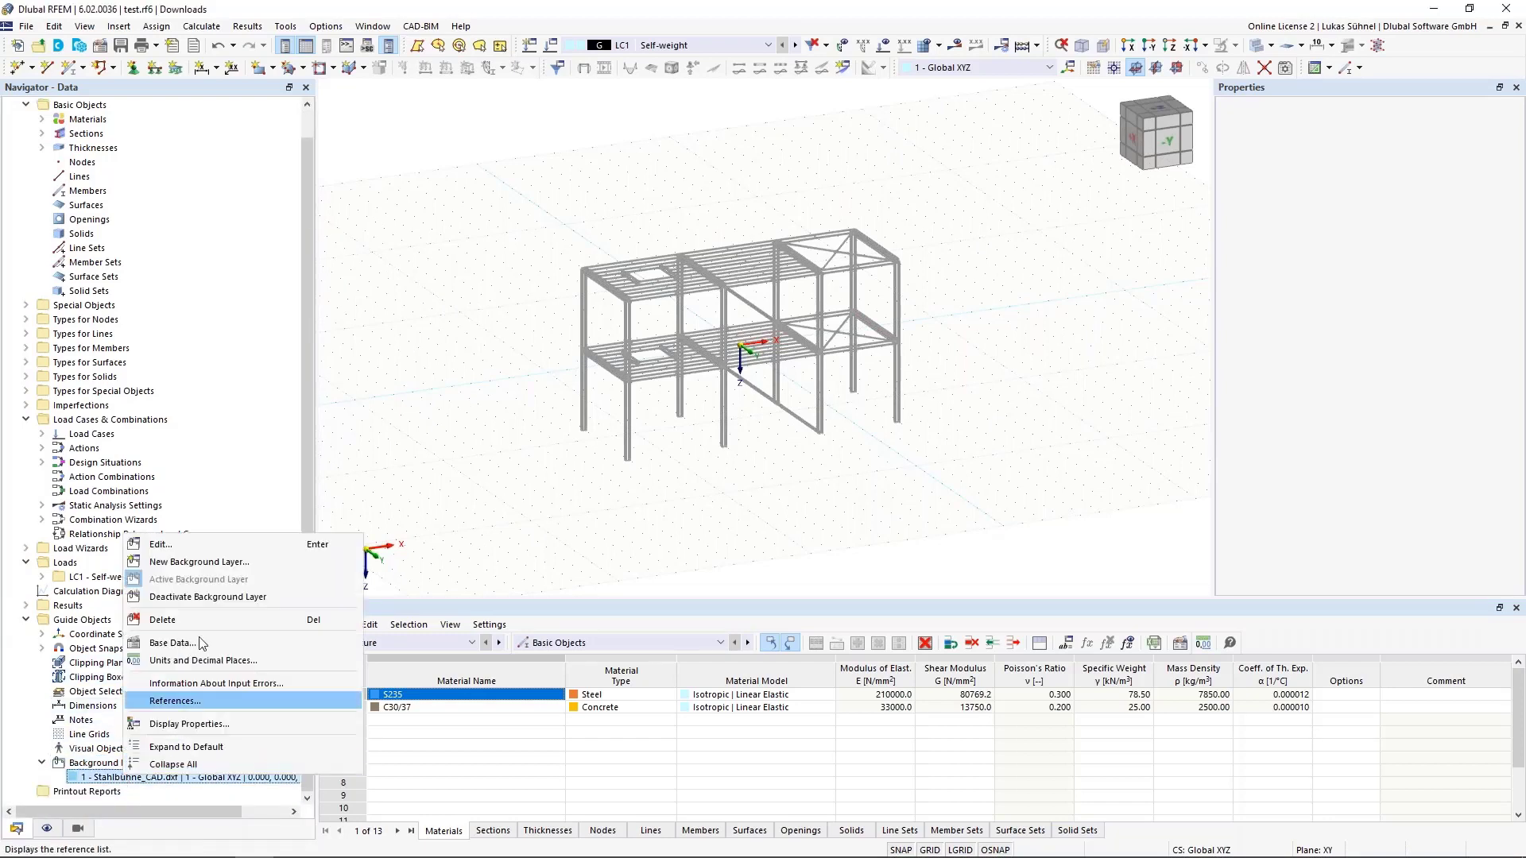
left_click(192, 600)
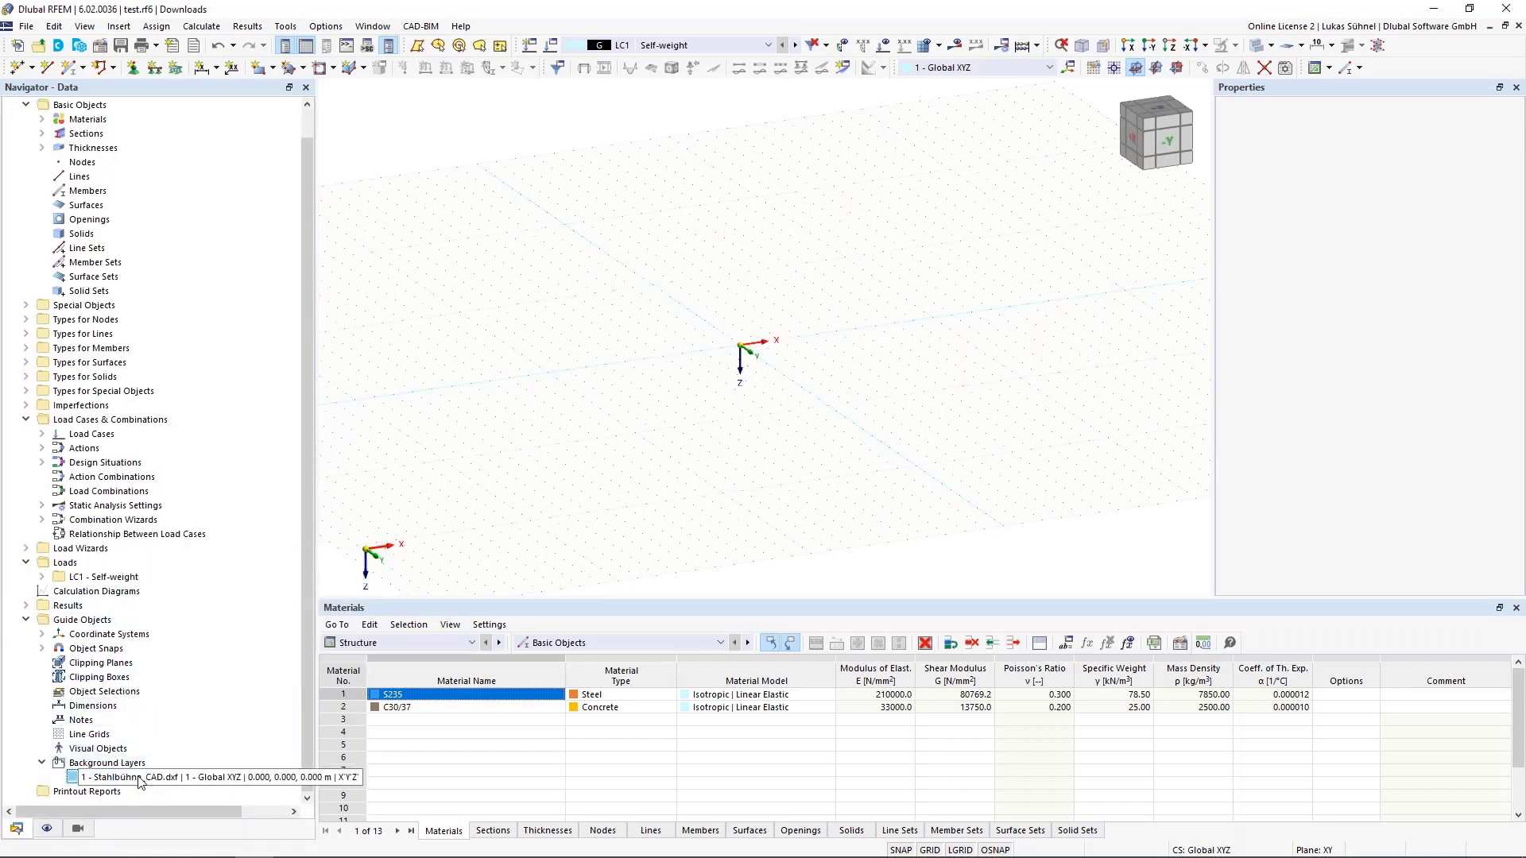
right_click(143, 776)
left_click(221, 580)
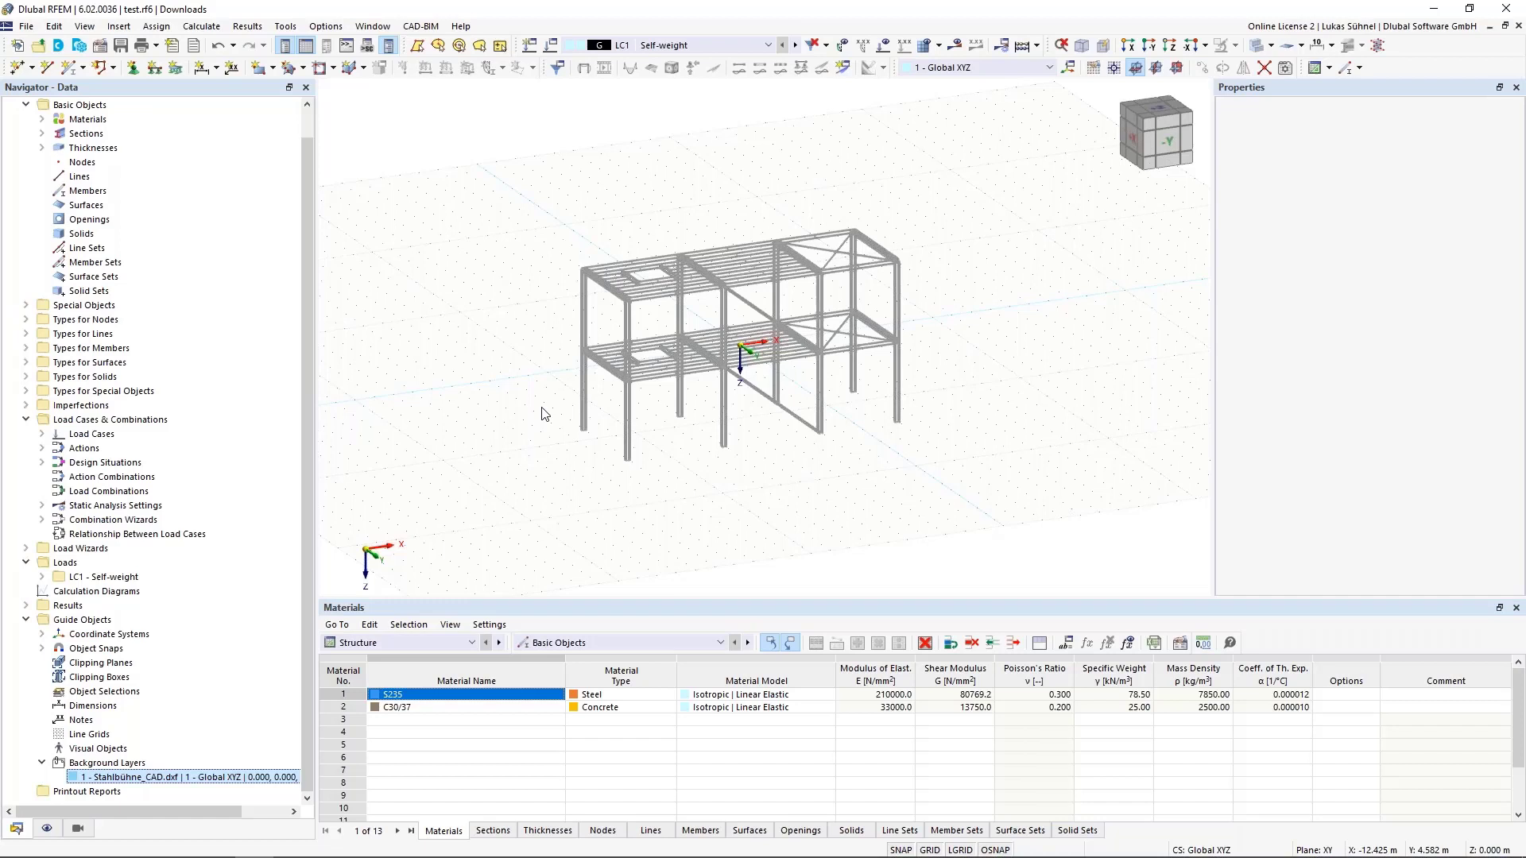
Check in the object snap options that snapping to background layers is active
mouse_move(680, 439)
middle_mouse_down("ctrl")
mouse_move(636, 433)
mouse_move(669, 451)
middle_mouse_up("ctrl")
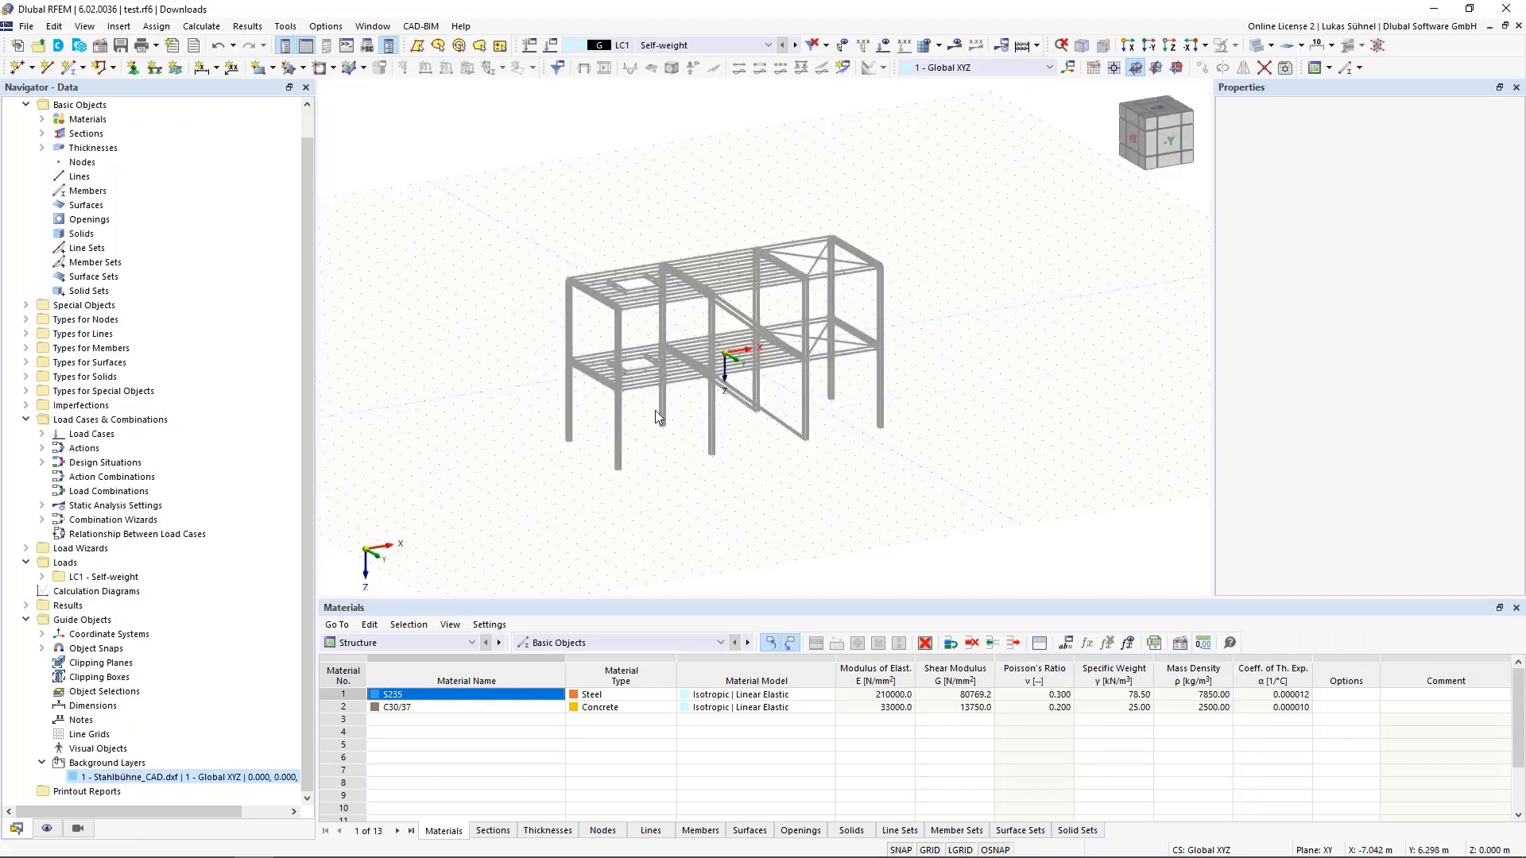
scroll(650, 429, "up", 2)
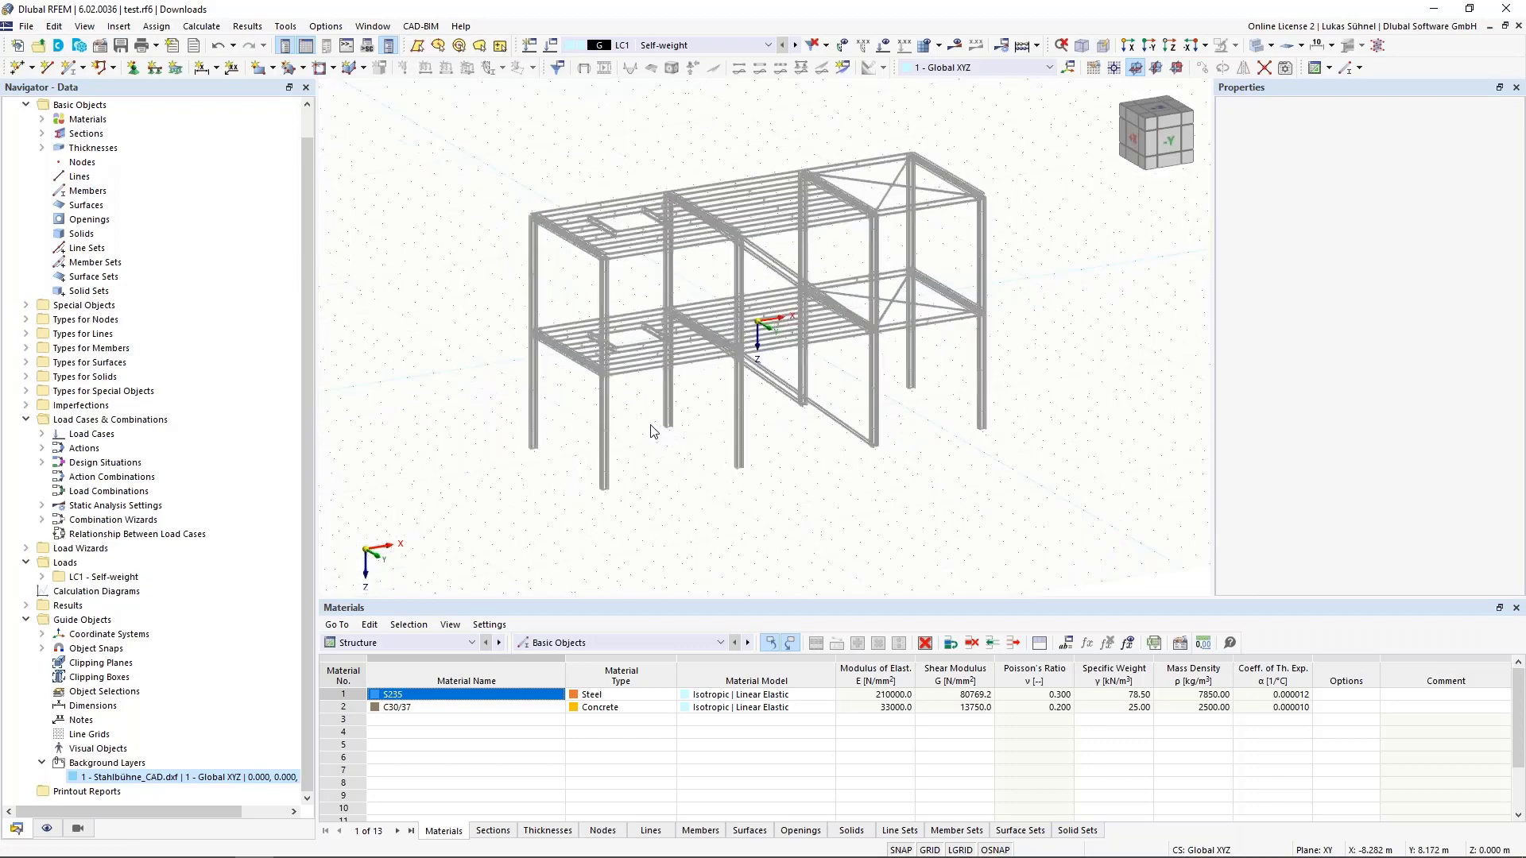
scroll(650, 430, "up", 5)
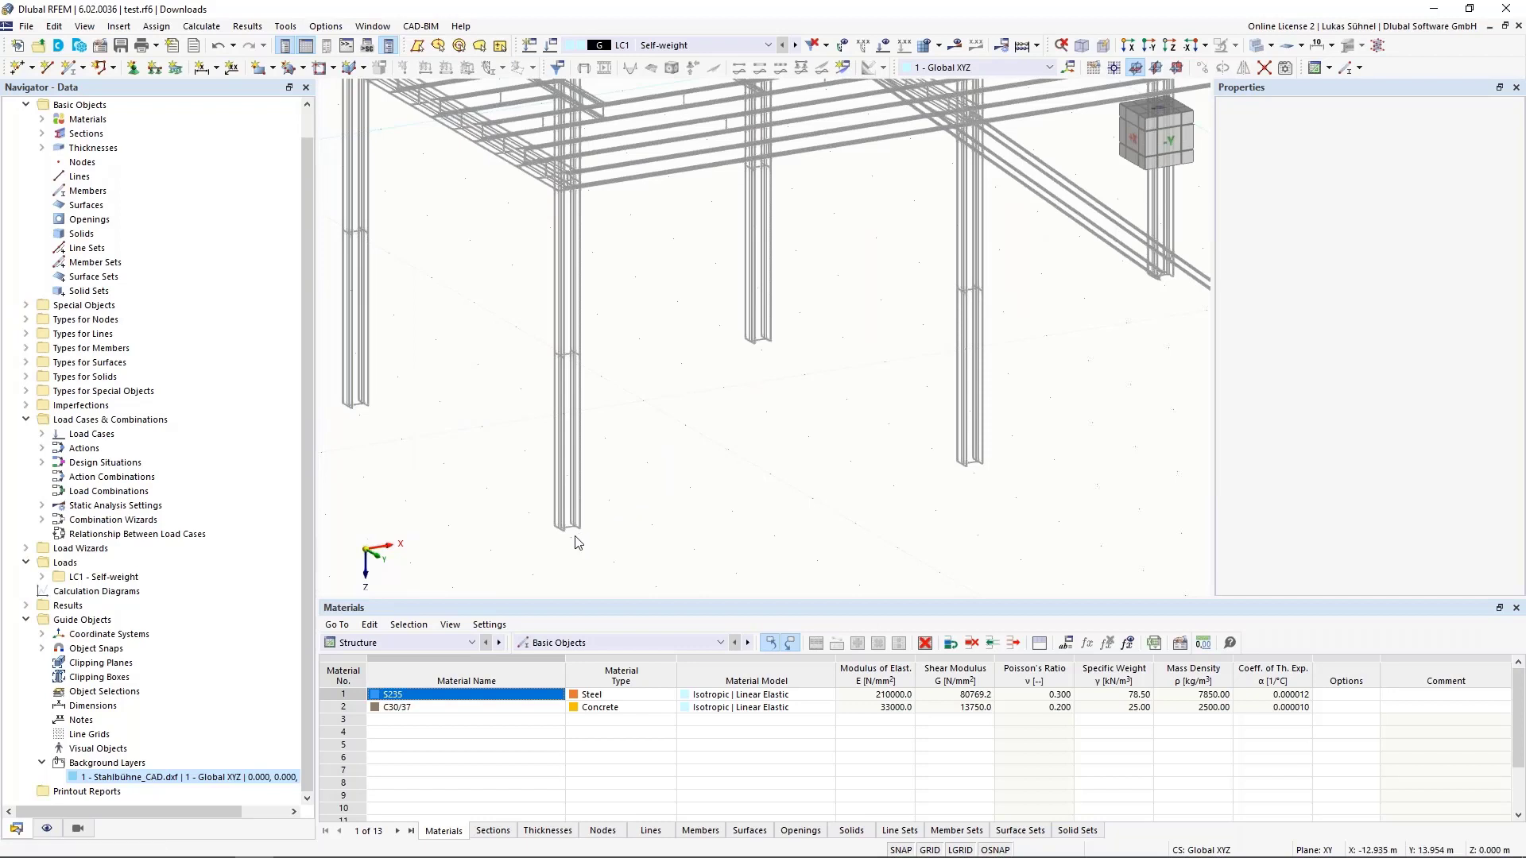
right_click(993, 851)
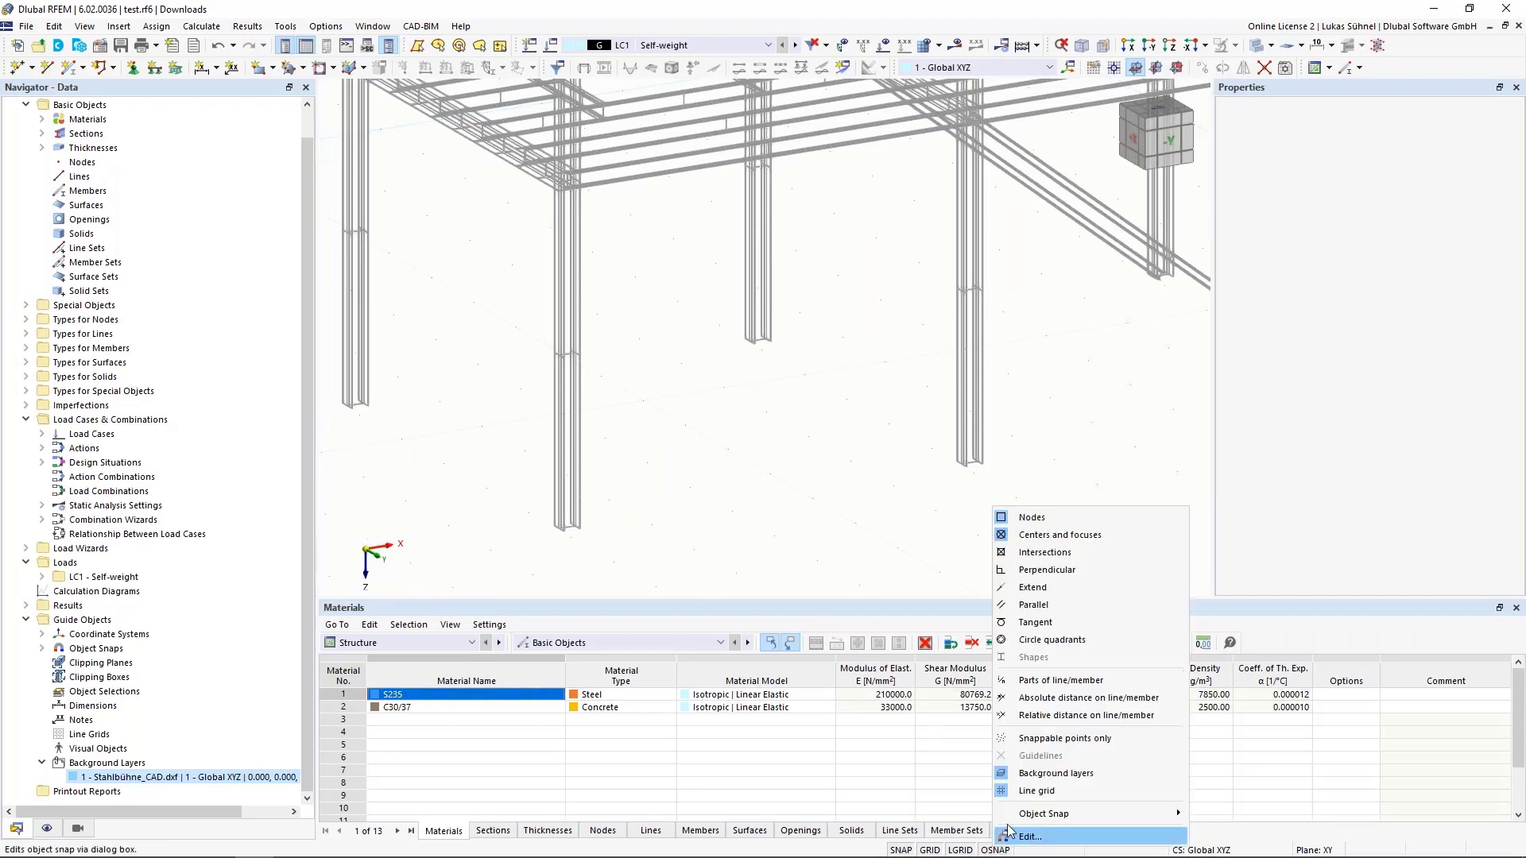
left_click(1040, 775)
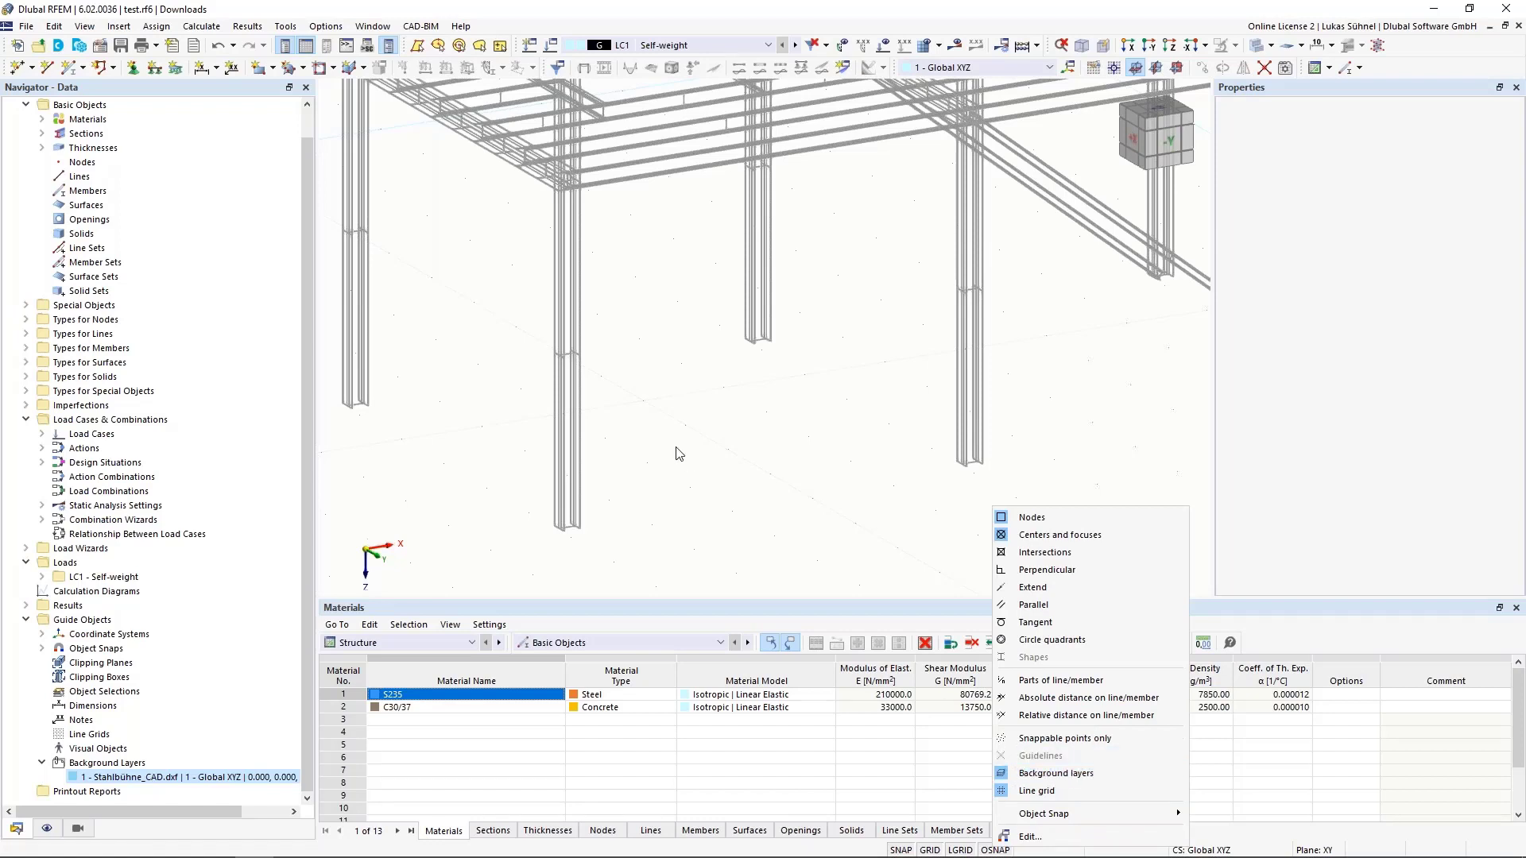
Create a Between Two Points node midway between diagonally opposite flange corners at the foot of the front corner column, snapping to the DXF layer
left_click(19, 68)
left_click_drag(283, 103, 1101, 190)
scroll(627, 547, "up", 5)
scroll(627, 546, "up", 3)
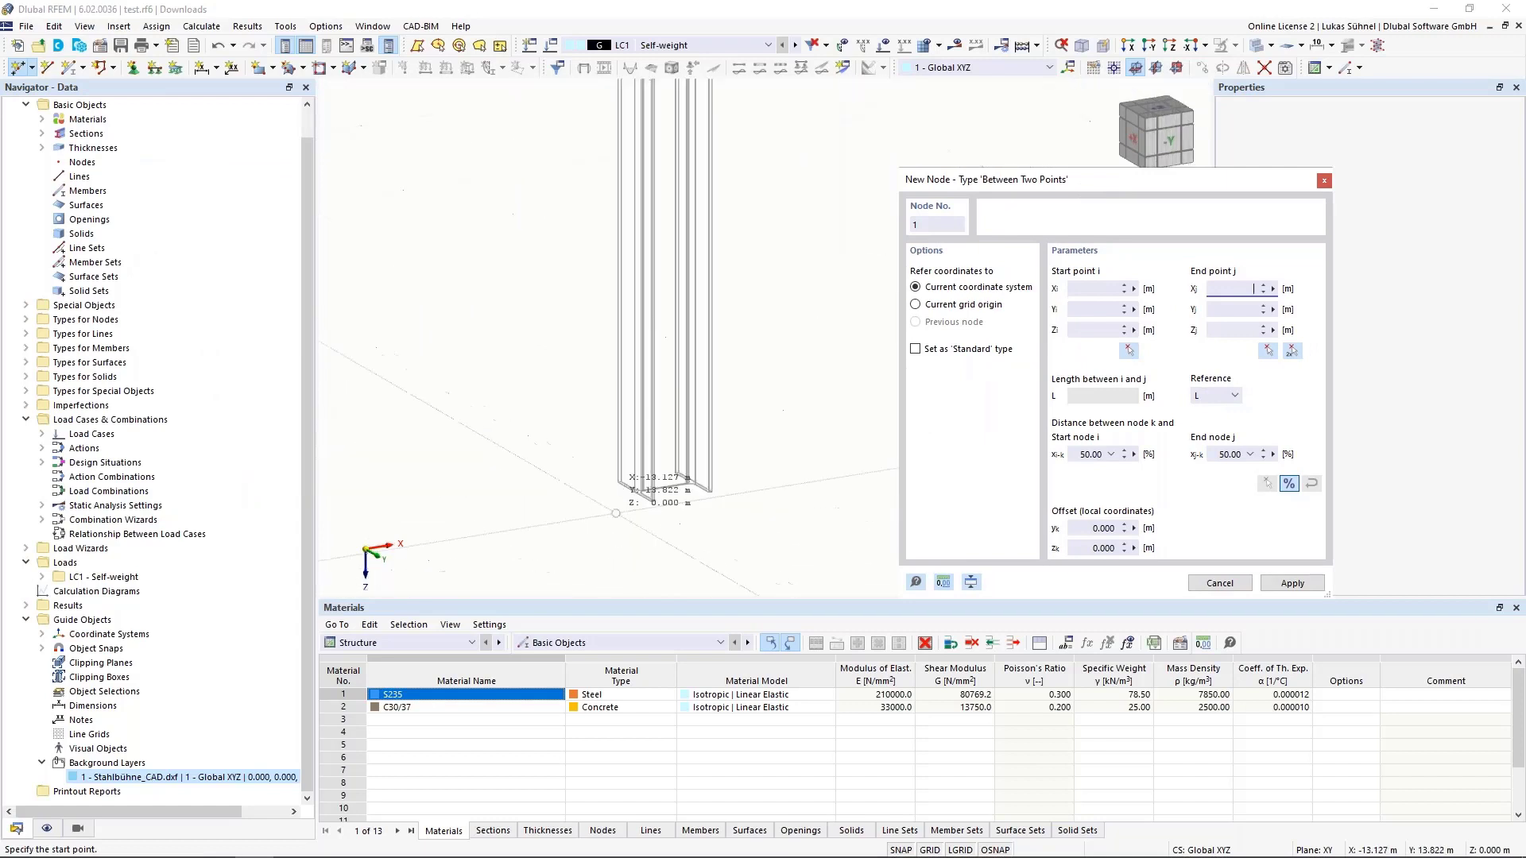
scroll(460, 451, "up", 2)
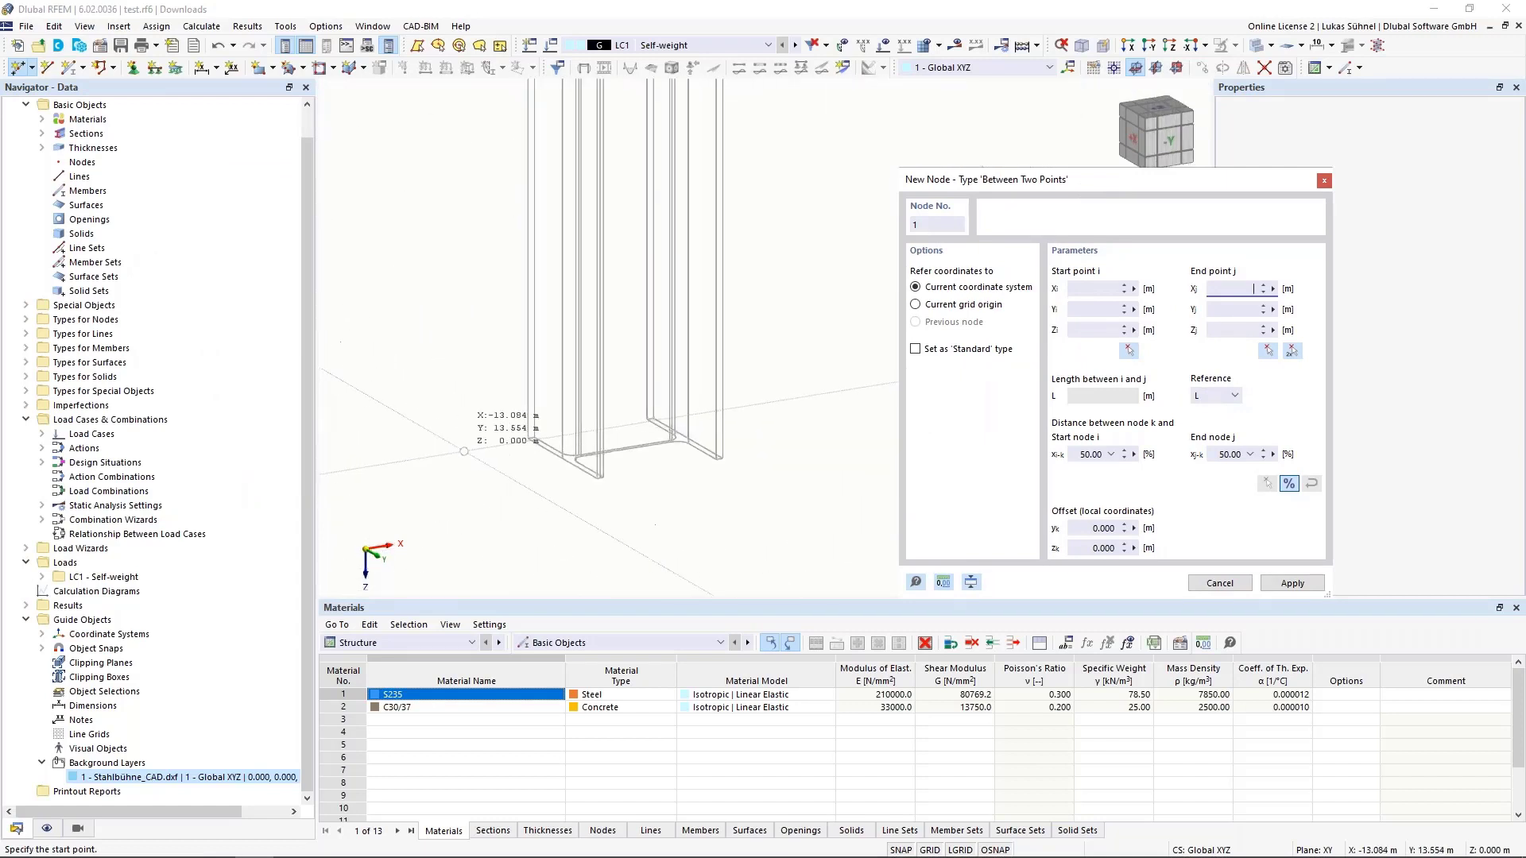
scroll(604, 462, "up", 2)
scroll(604, 462, "up", 2)
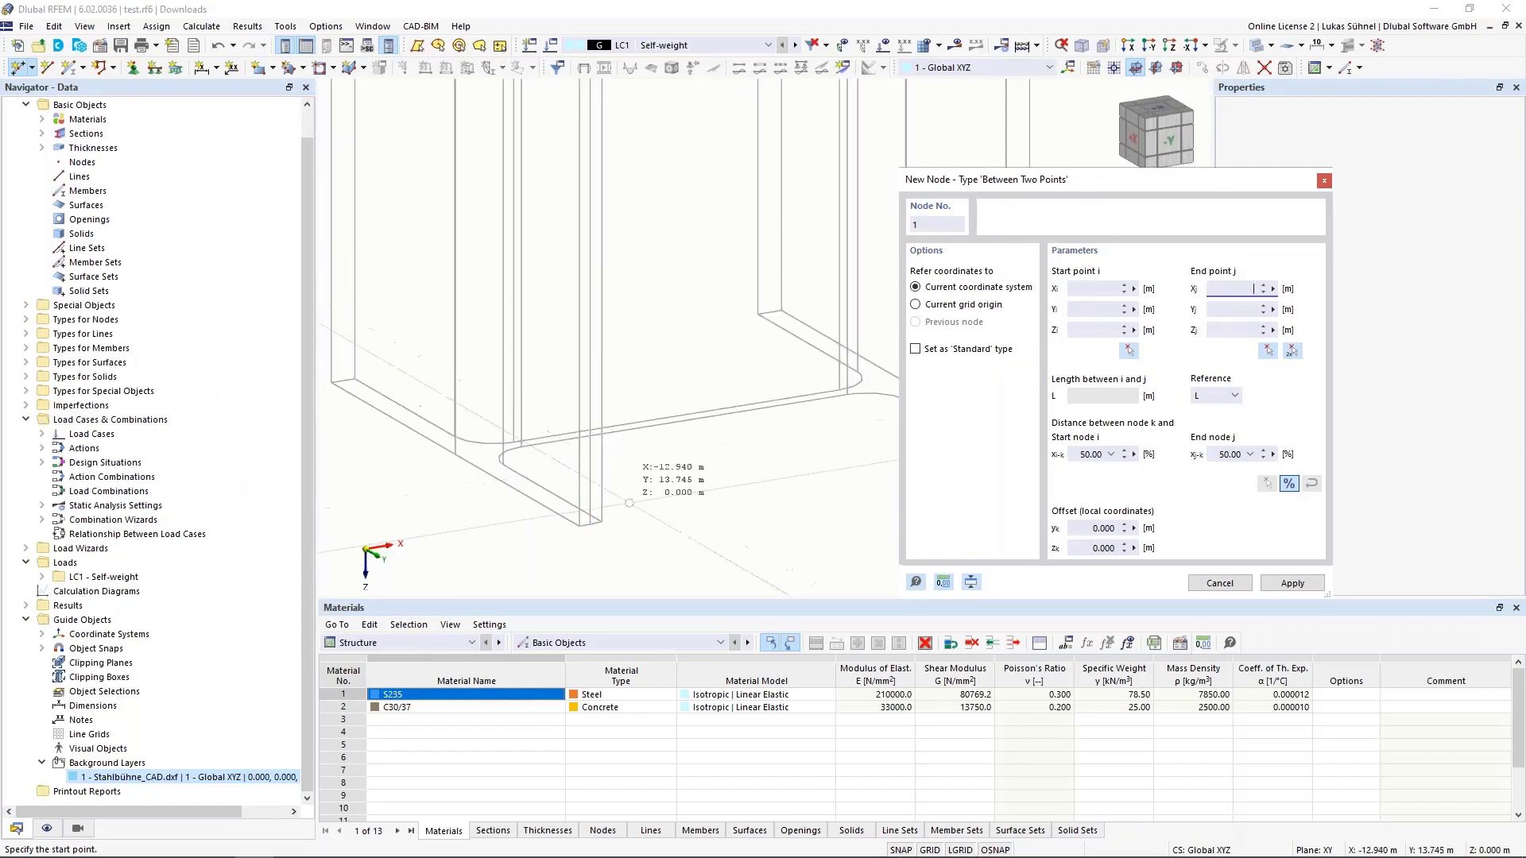
scroll(628, 462, "up", 2)
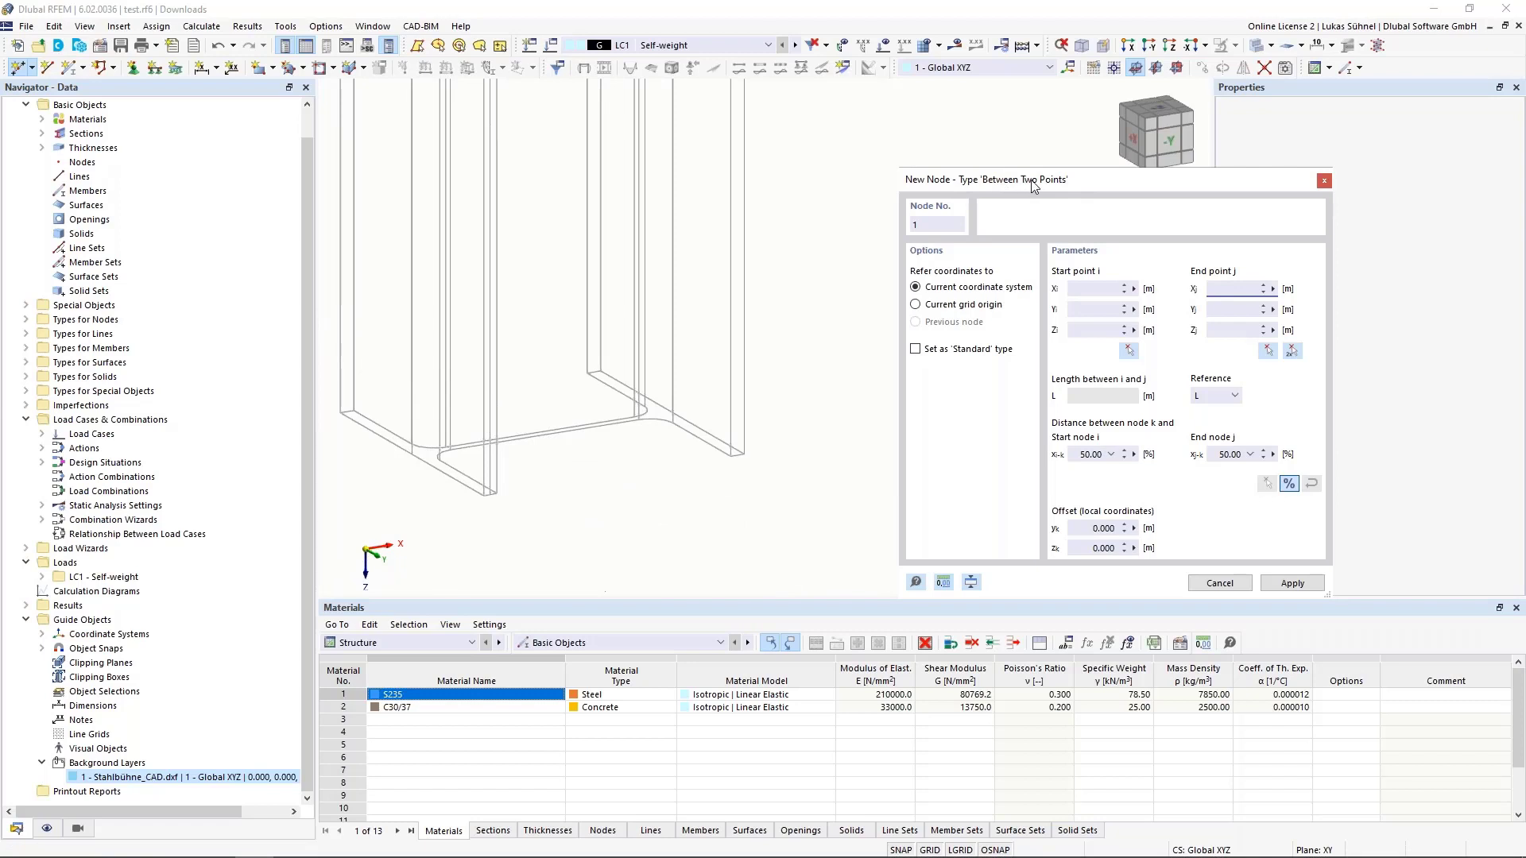
left_click(739, 454)
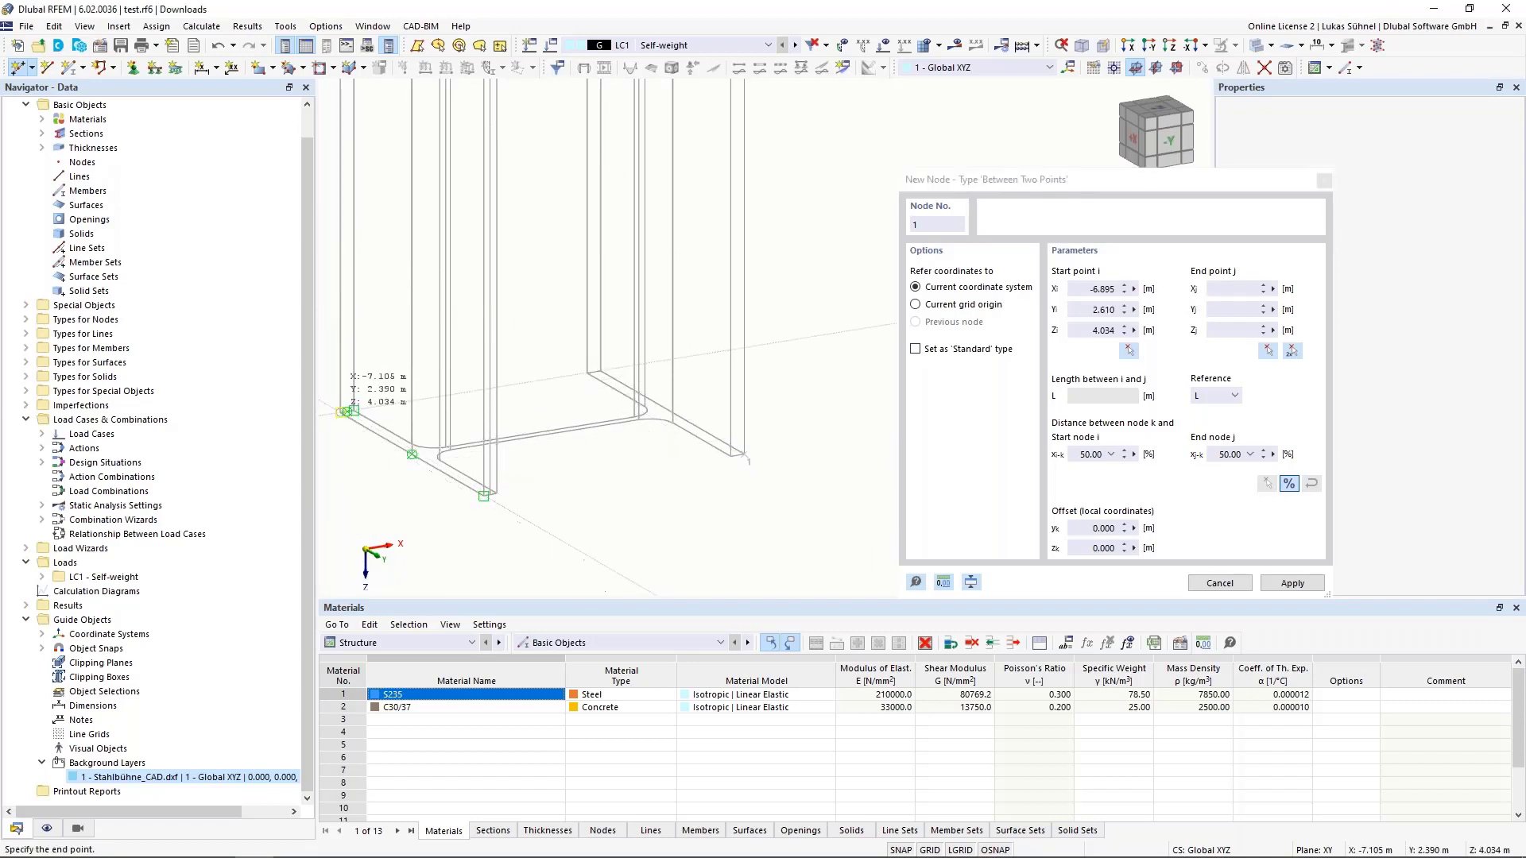
left_click(342, 417)
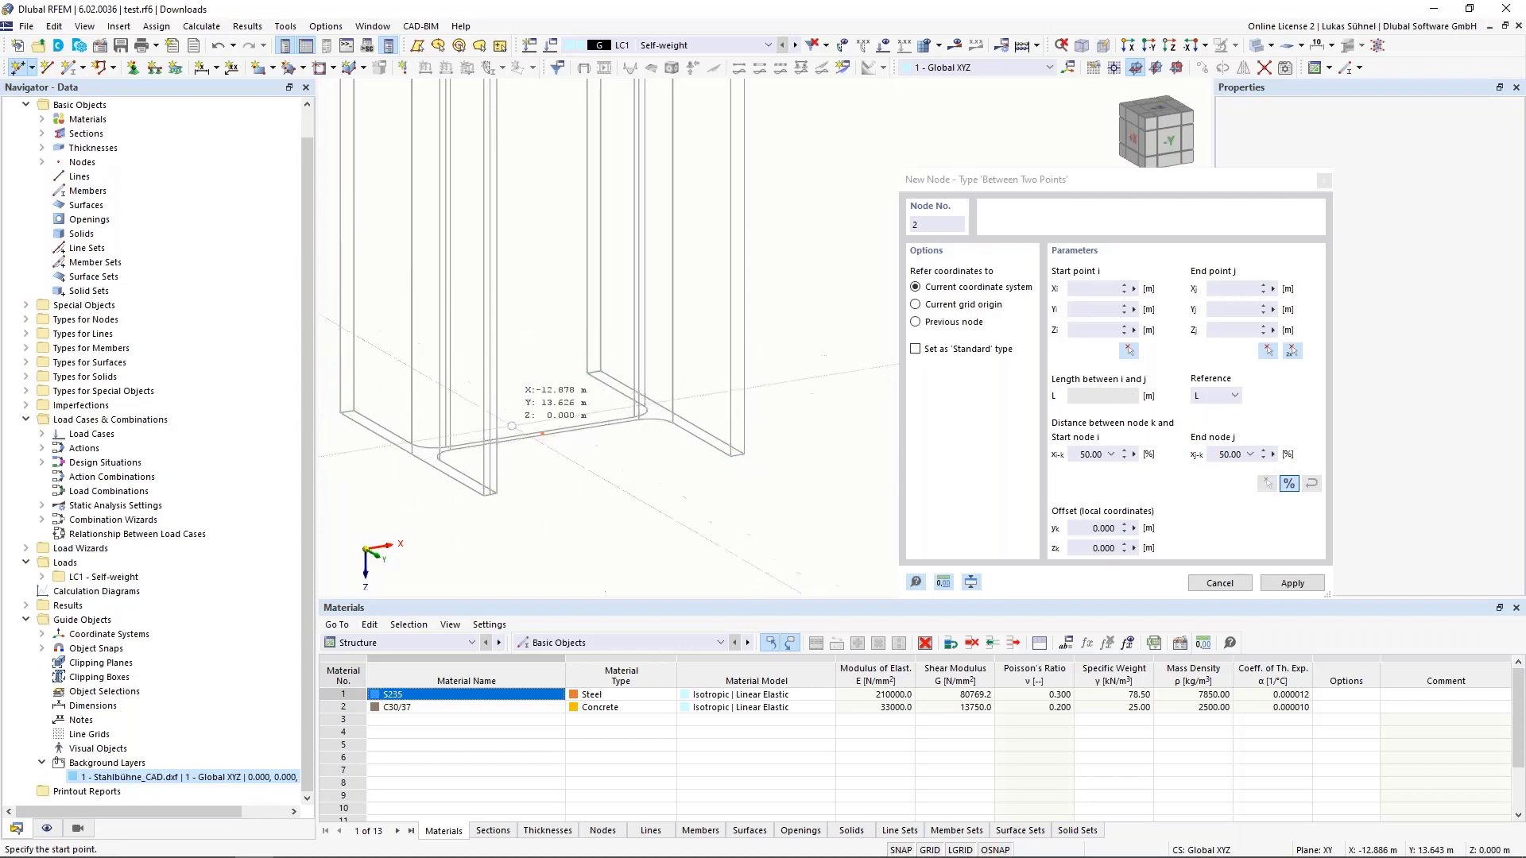
Create a second node midway between diagonally opposite flange corners at the top of the same corner column and end node creation
scroll(574, 557, "up", 3)
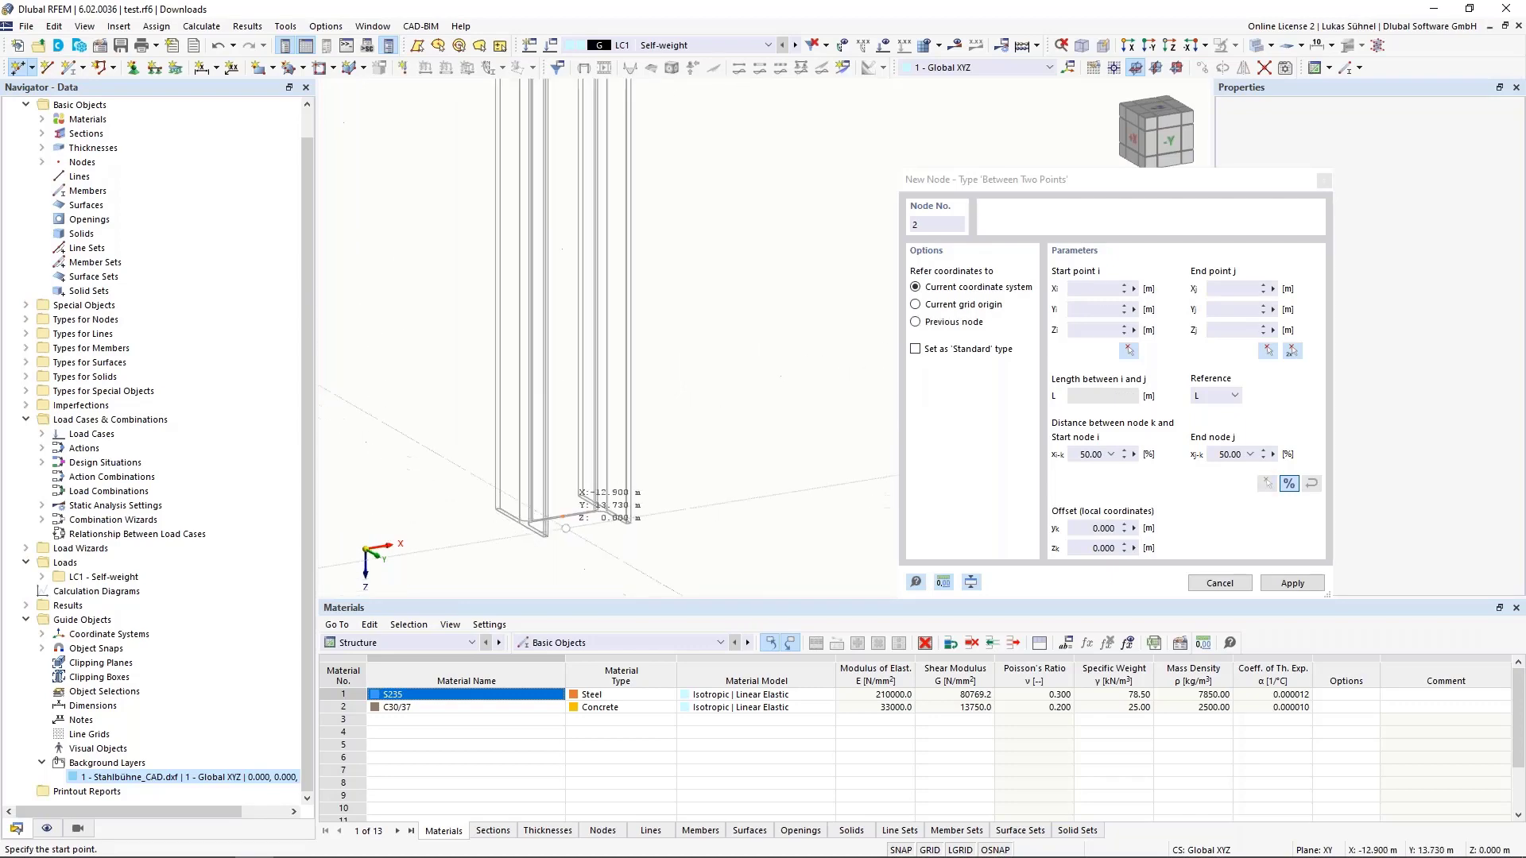
scroll(588, 540, "down", 5)
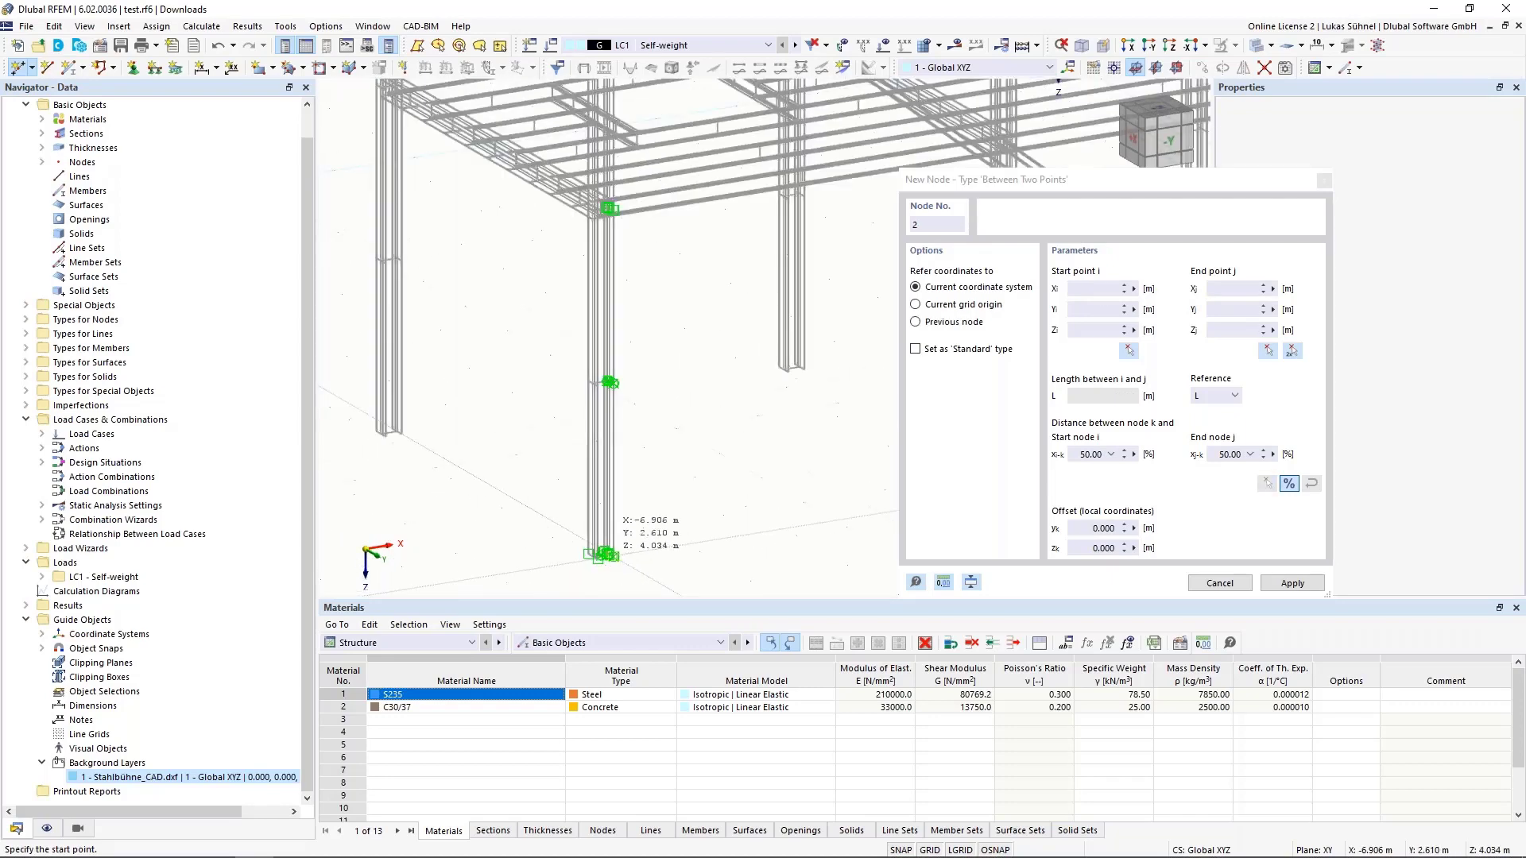
scroll(611, 513, "down", 3)
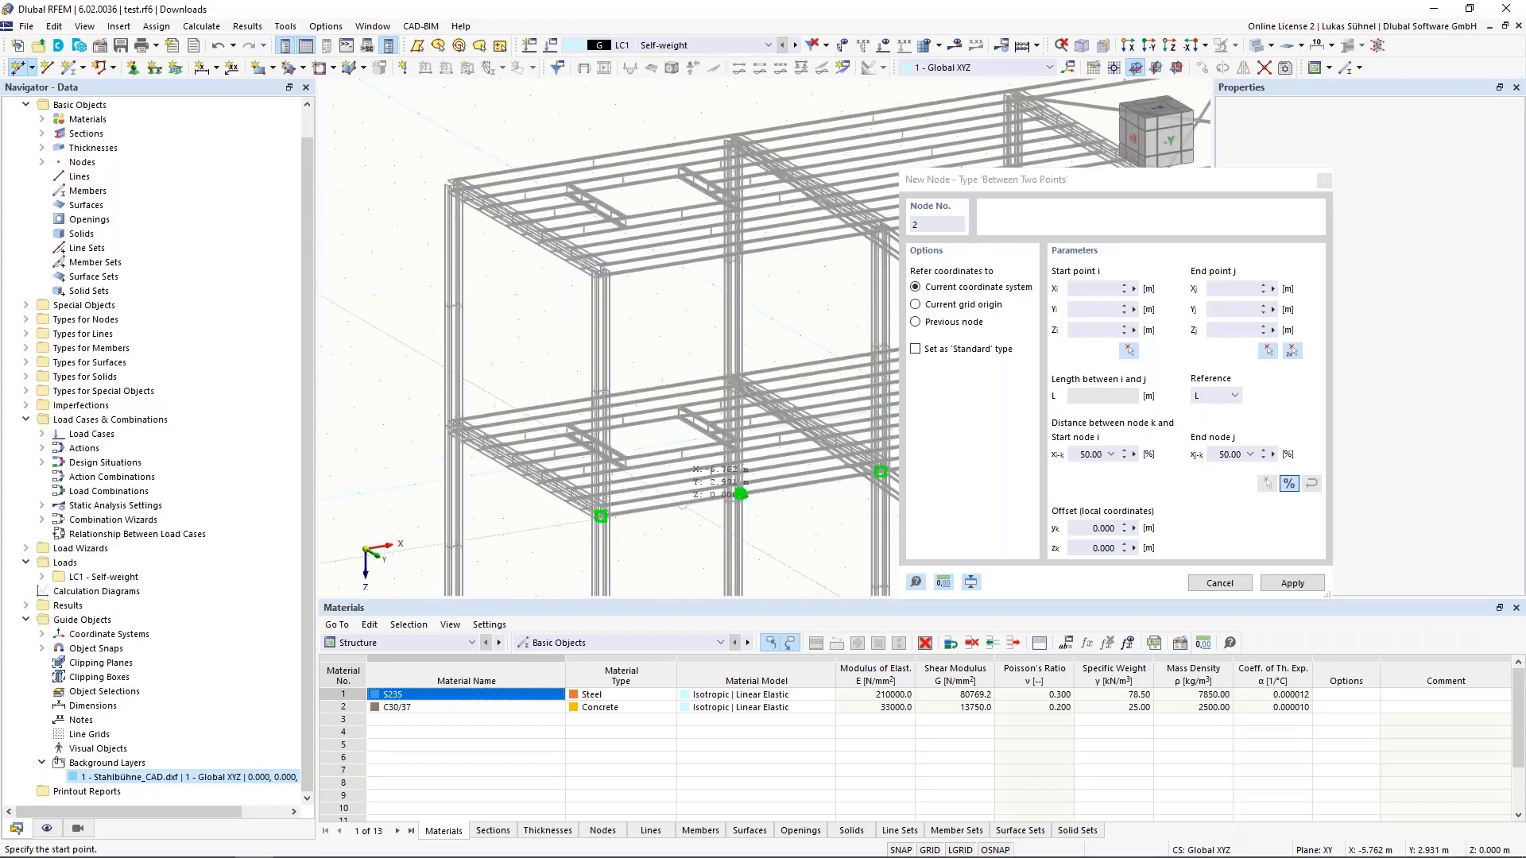
scroll(612, 267, "up", 8)
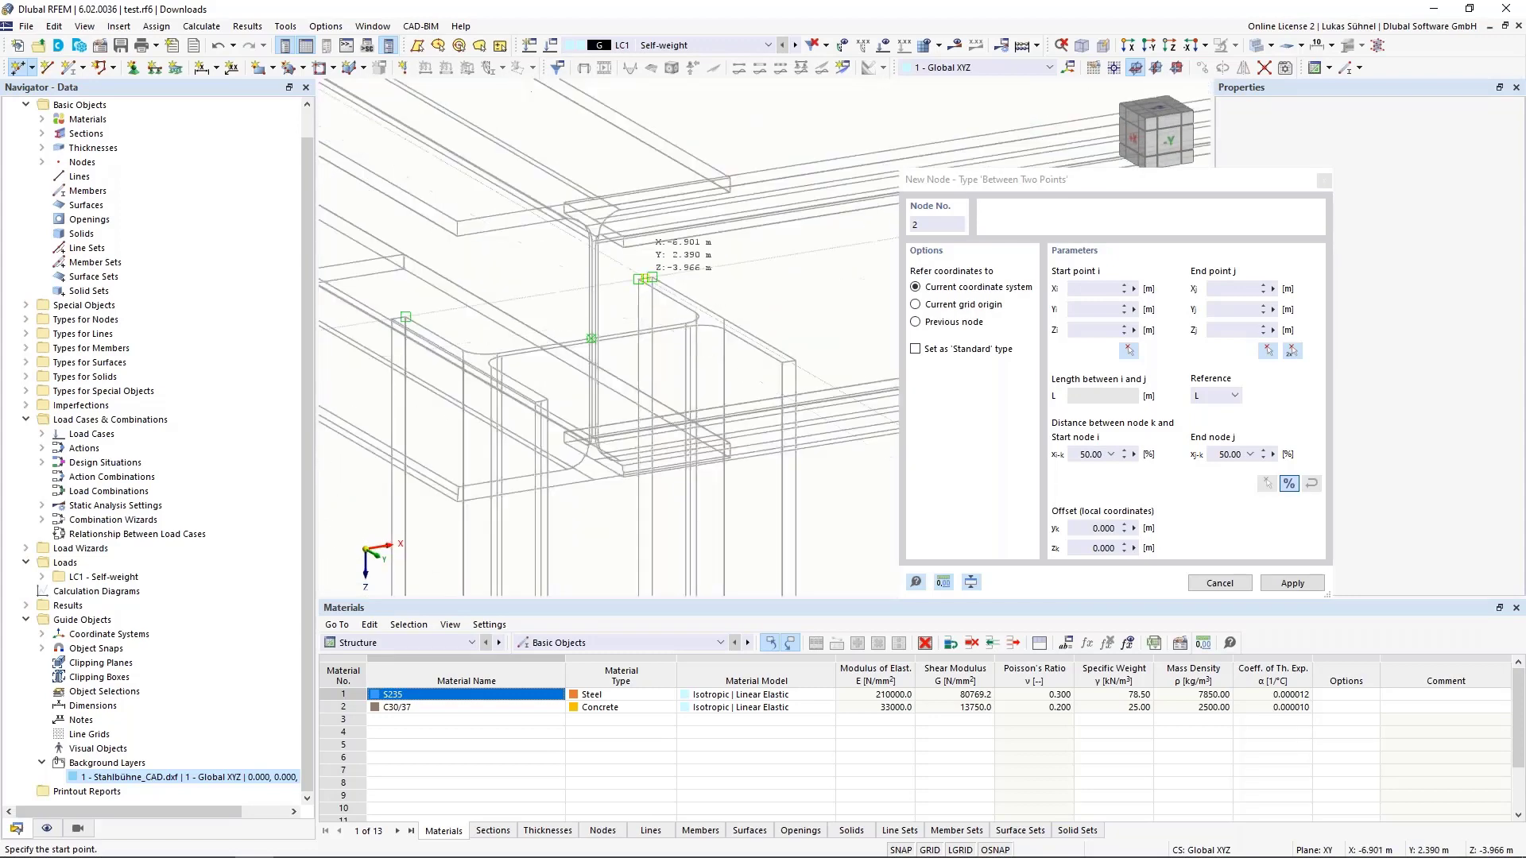
left_click(640, 279)
scroll(580, 409, "up", 2)
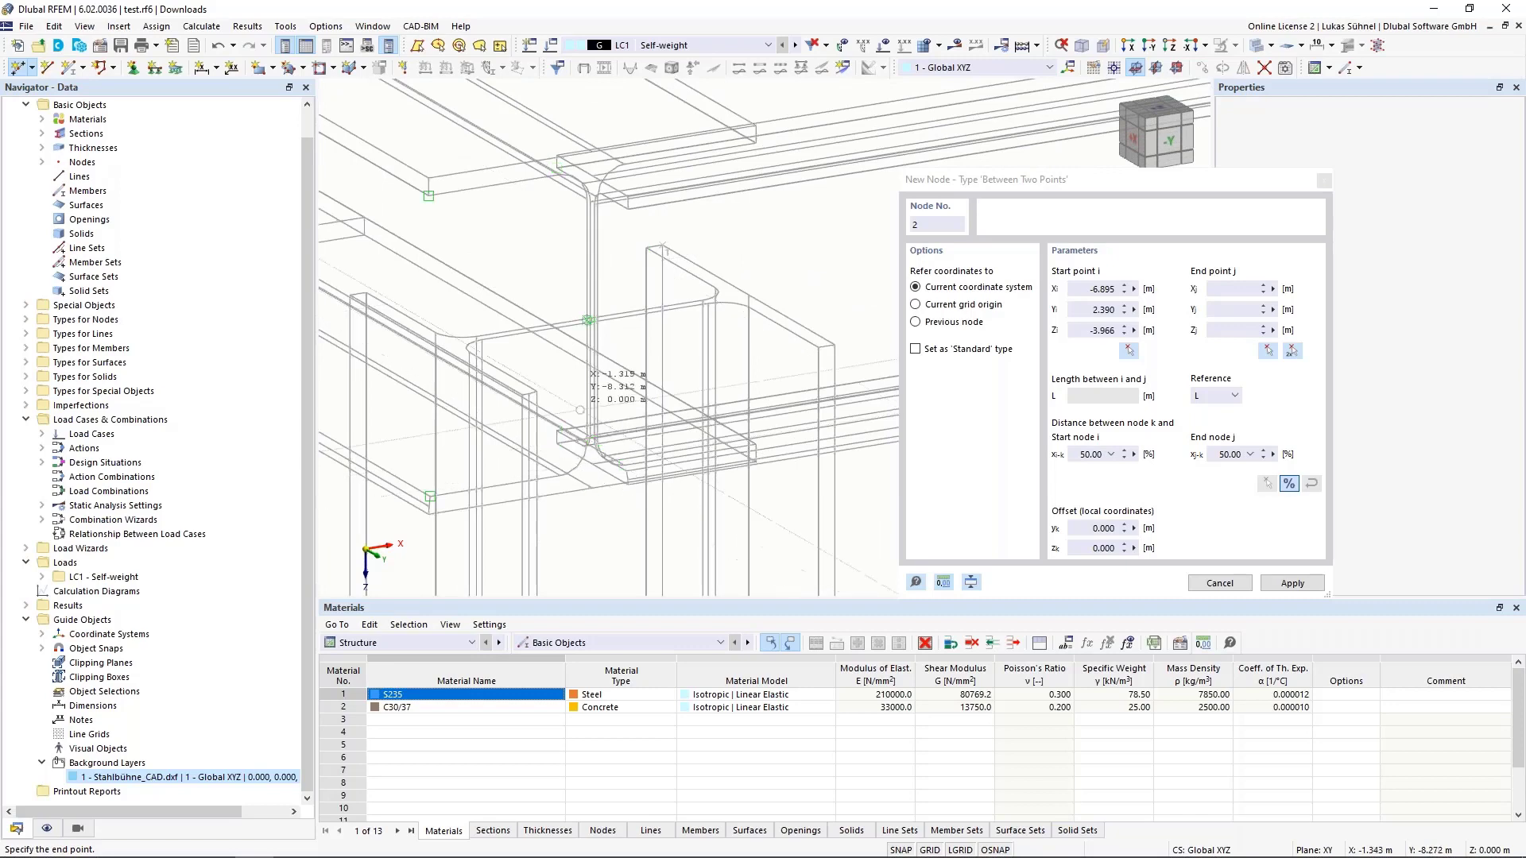
middle_click_drag(580, 410, 564, 356)
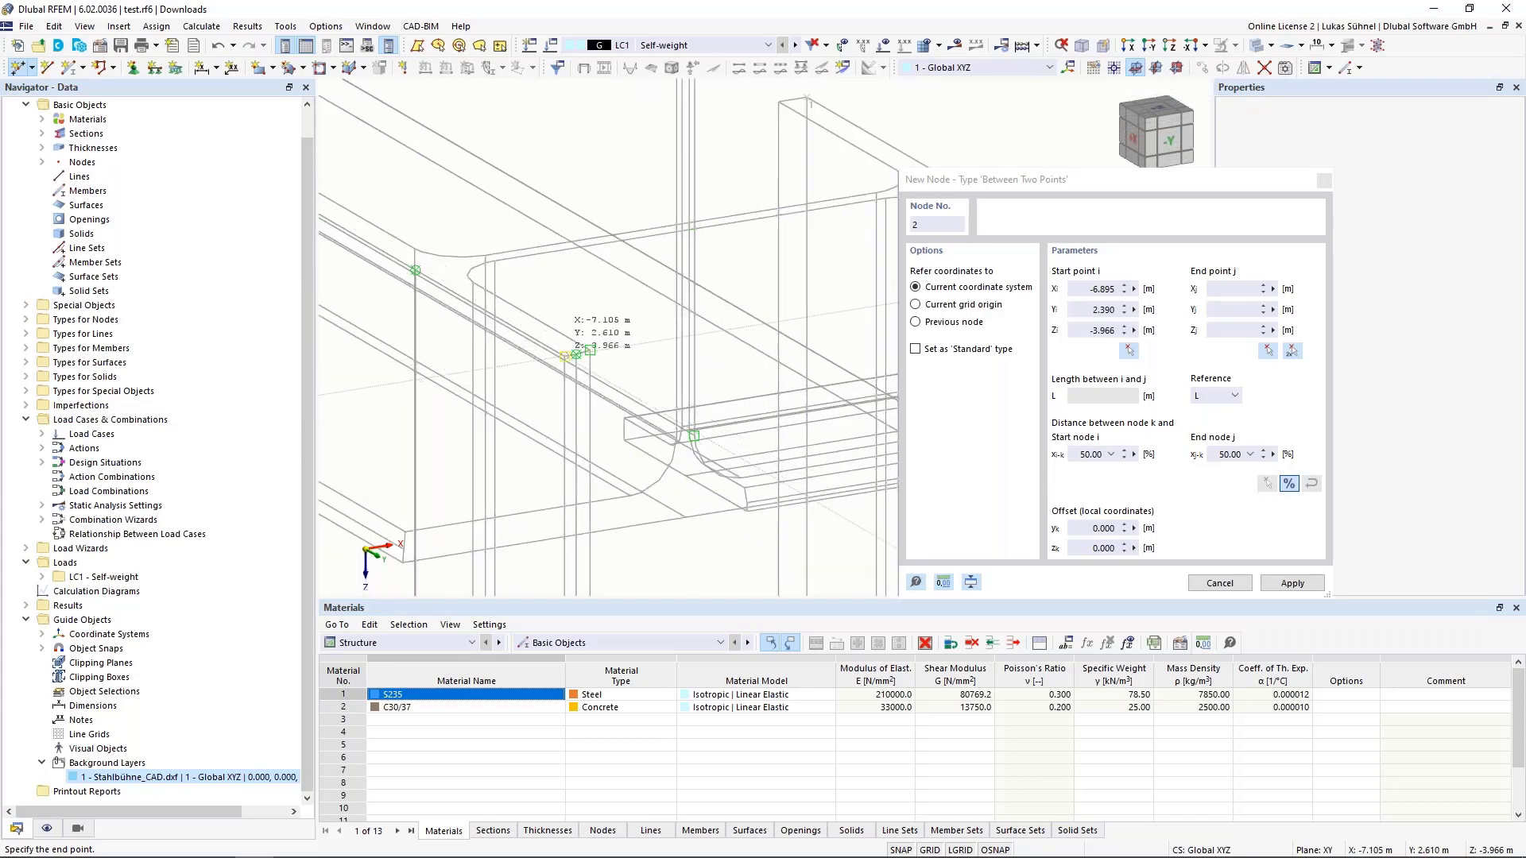
left_click(565, 355)
mouse_move(627, 279)
middle_mouse_down()
mouse_move(708, 278)
mouse_move(618, 309)
mouse_move(602, 292)
middle_mouse_up()
key("Escape")
Insert a single Beam member with section HEB 200 from the foot node to the top node of the corner column
scroll(613, 321, "down", 2)
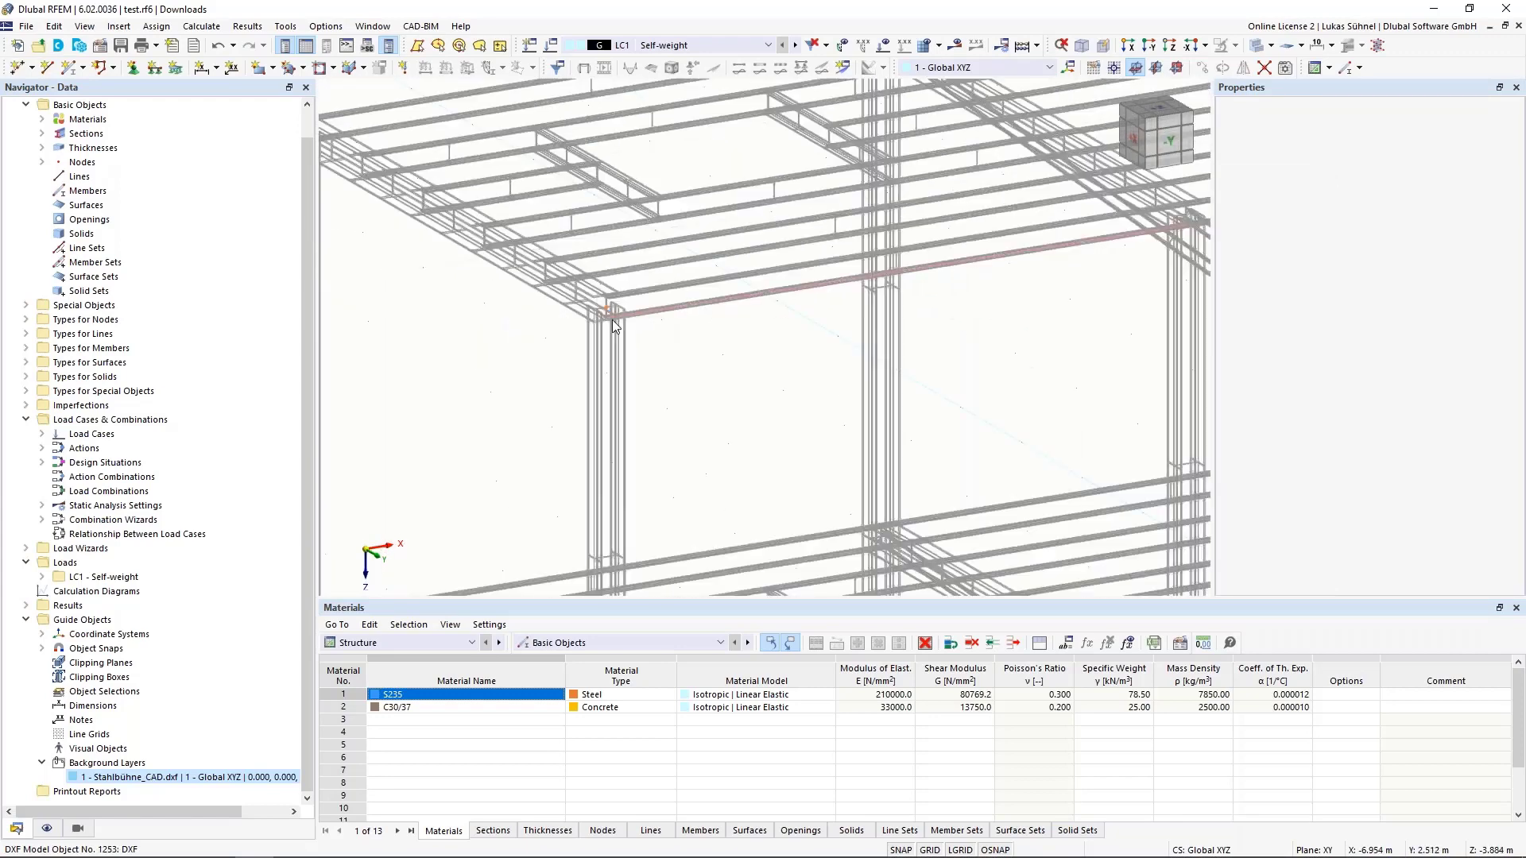
middle_click_drag(614, 449, 606, 340)
scroll(607, 340, "down", 4)
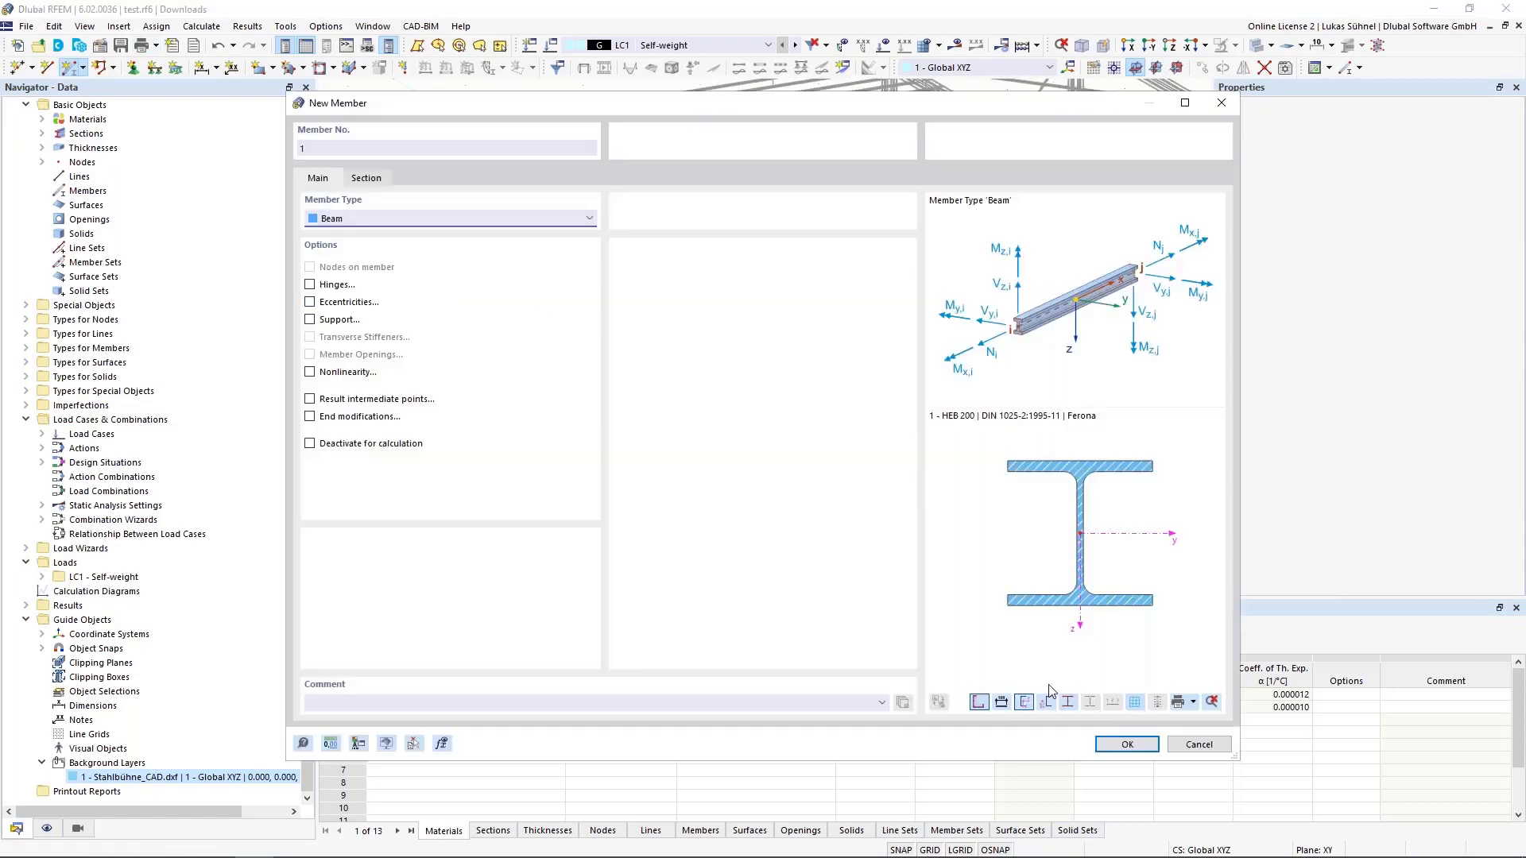
left_click(1127, 744)
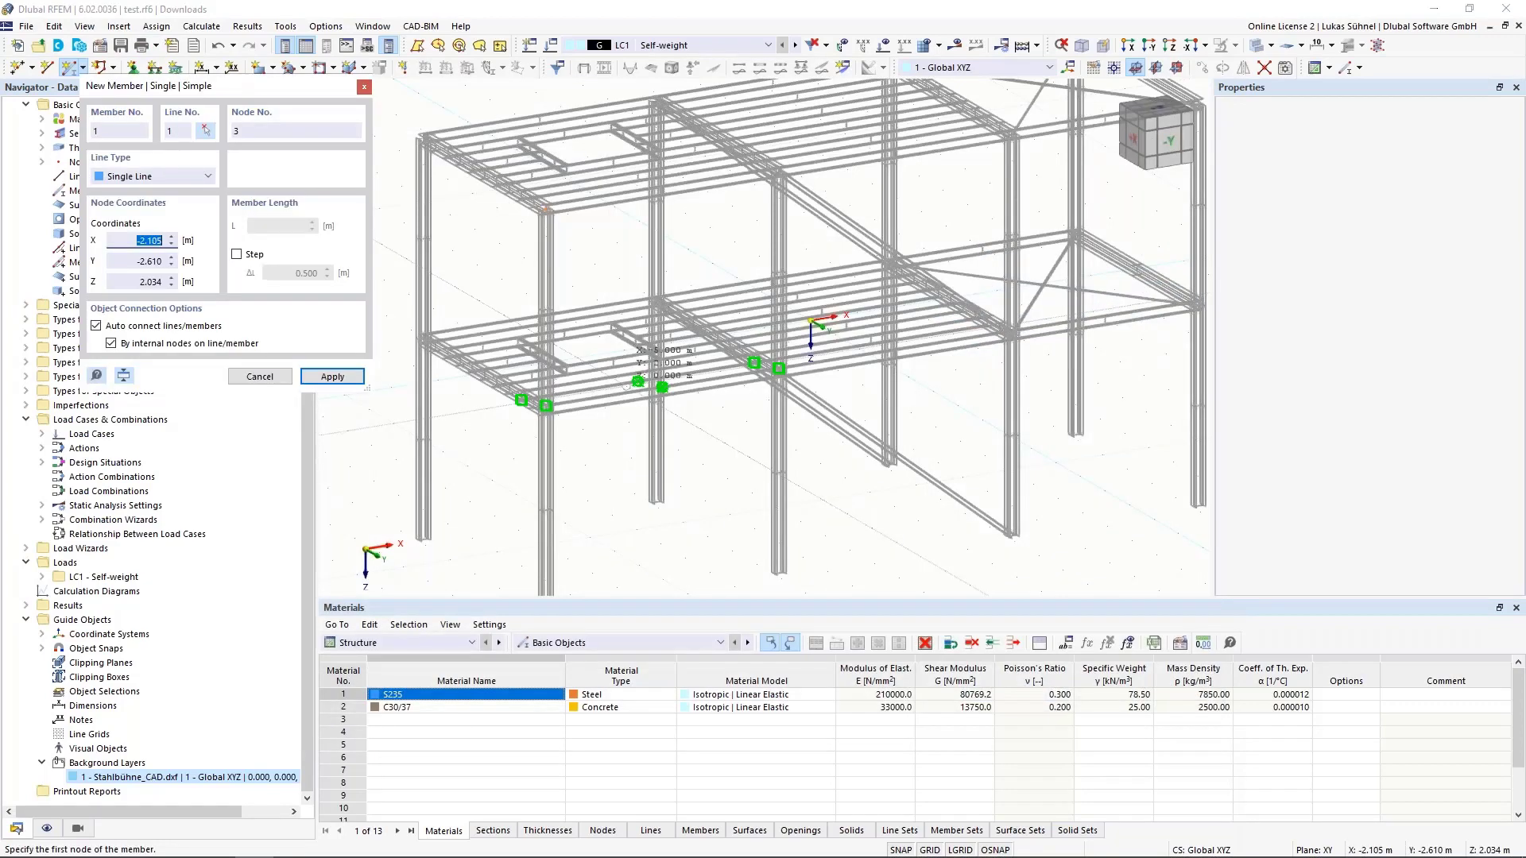
scroll(442, 427, "up", 5)
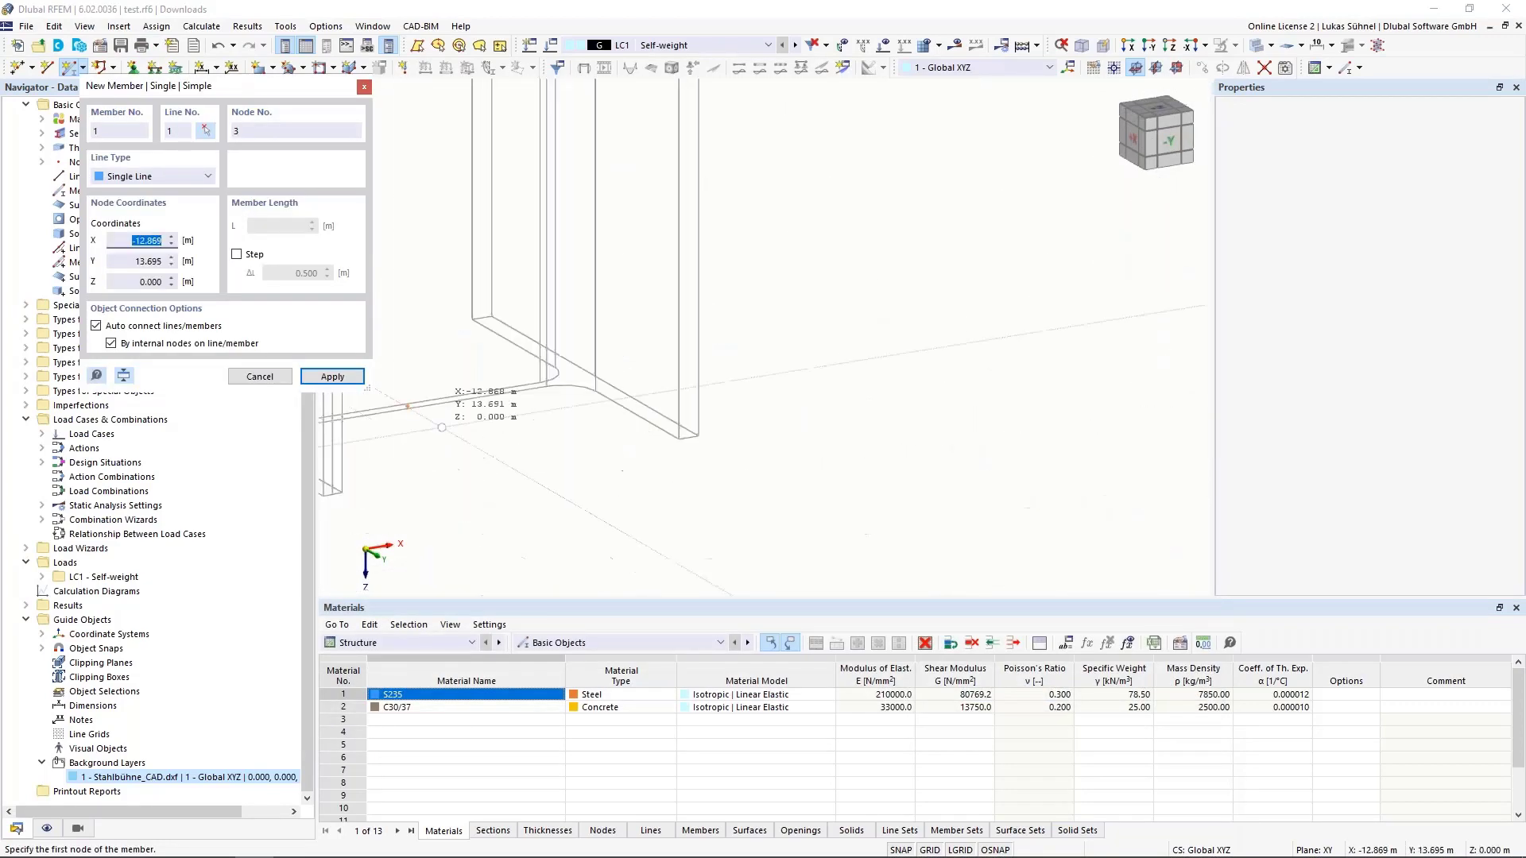
scroll(557, 493, "down", 3)
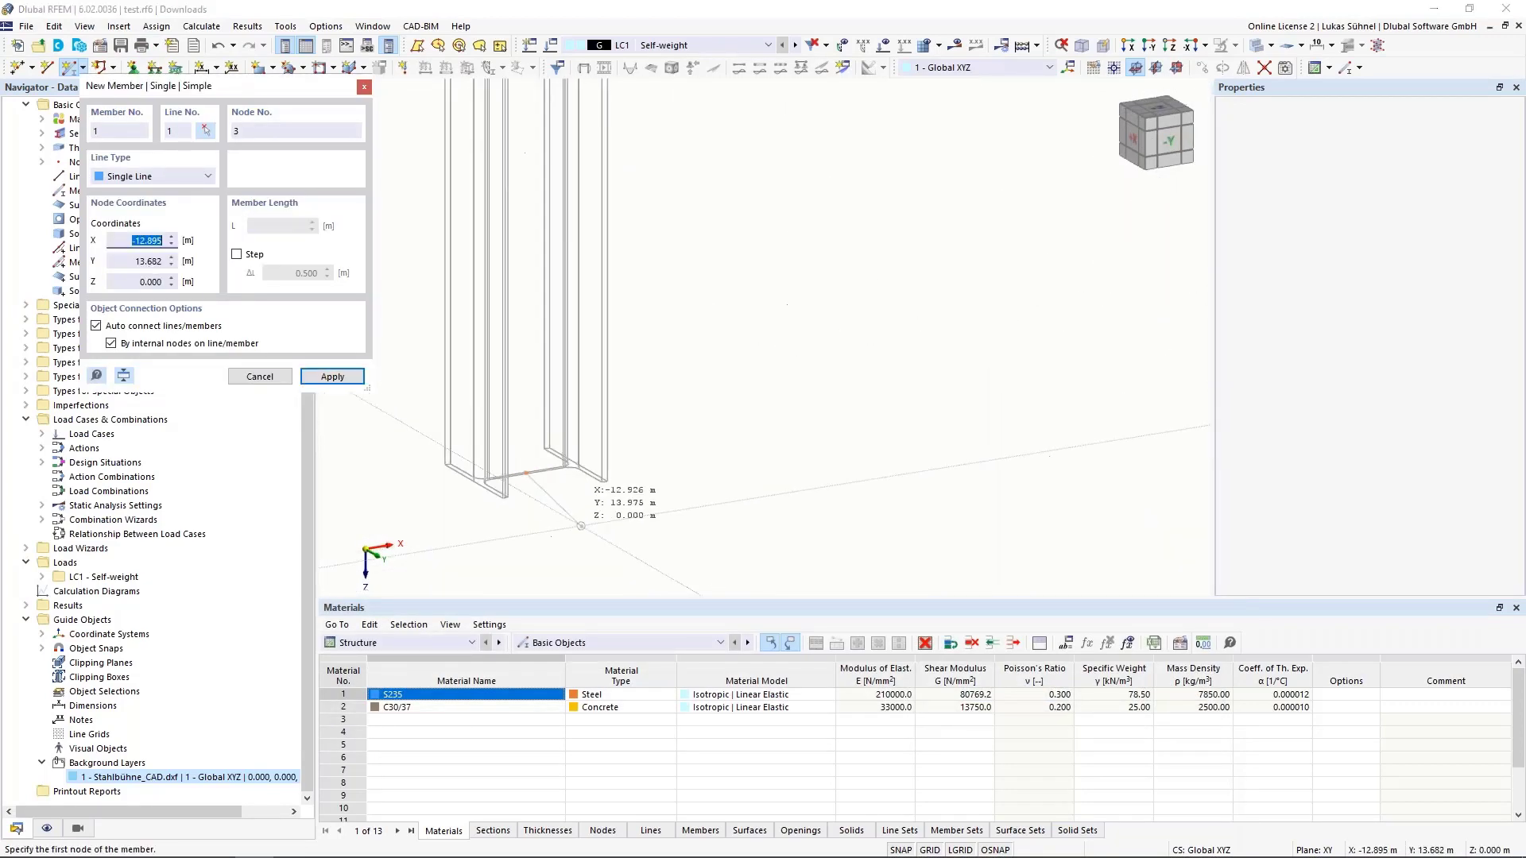
scroll(581, 525, "up", 3)
left_click(611, 519)
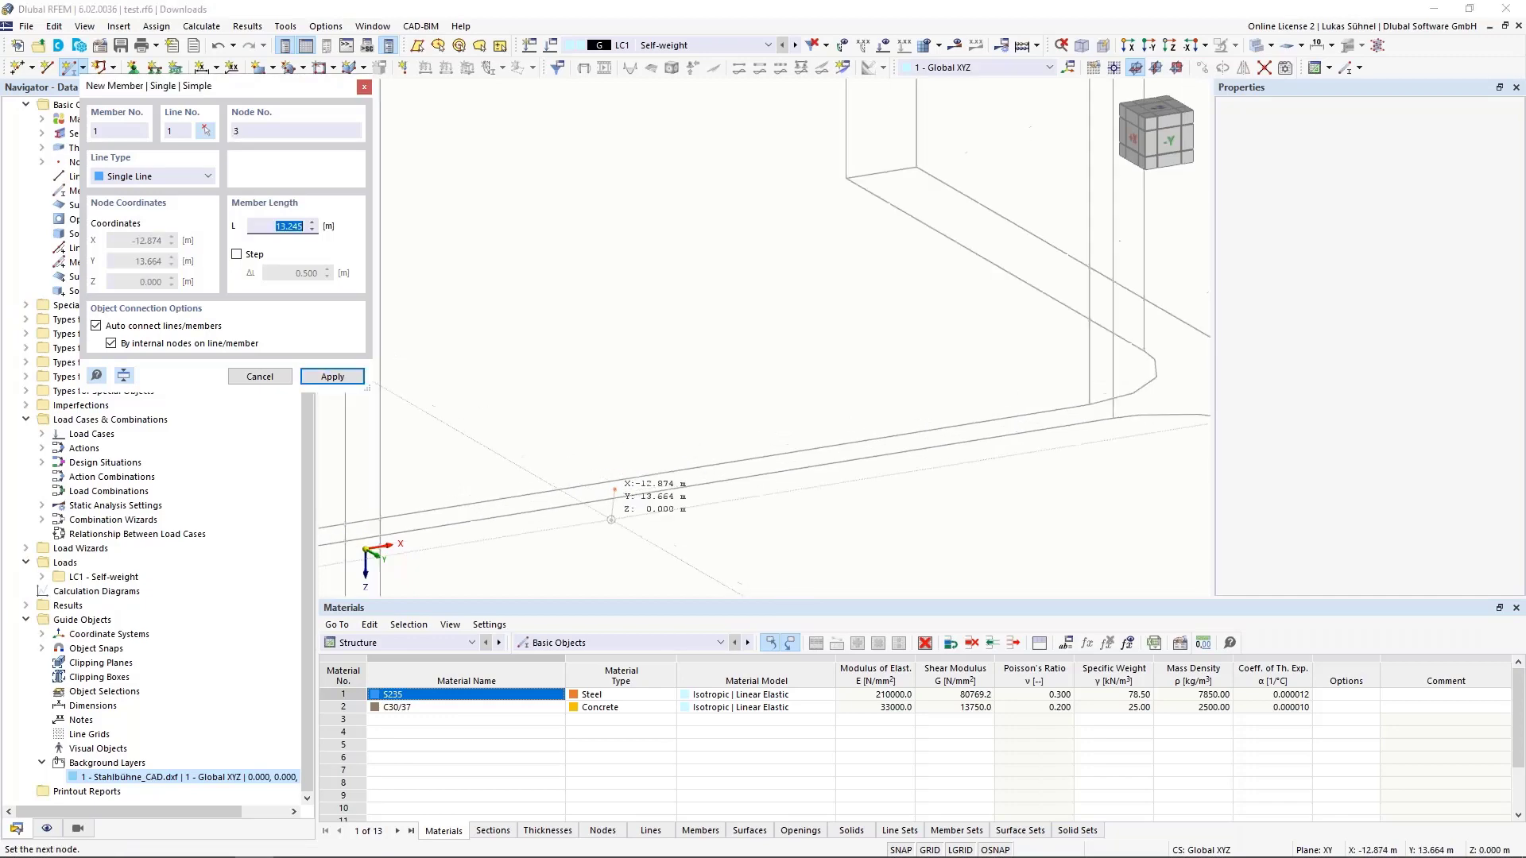
scroll(611, 520, "down", 3)
scroll(612, 513, "up", 5)
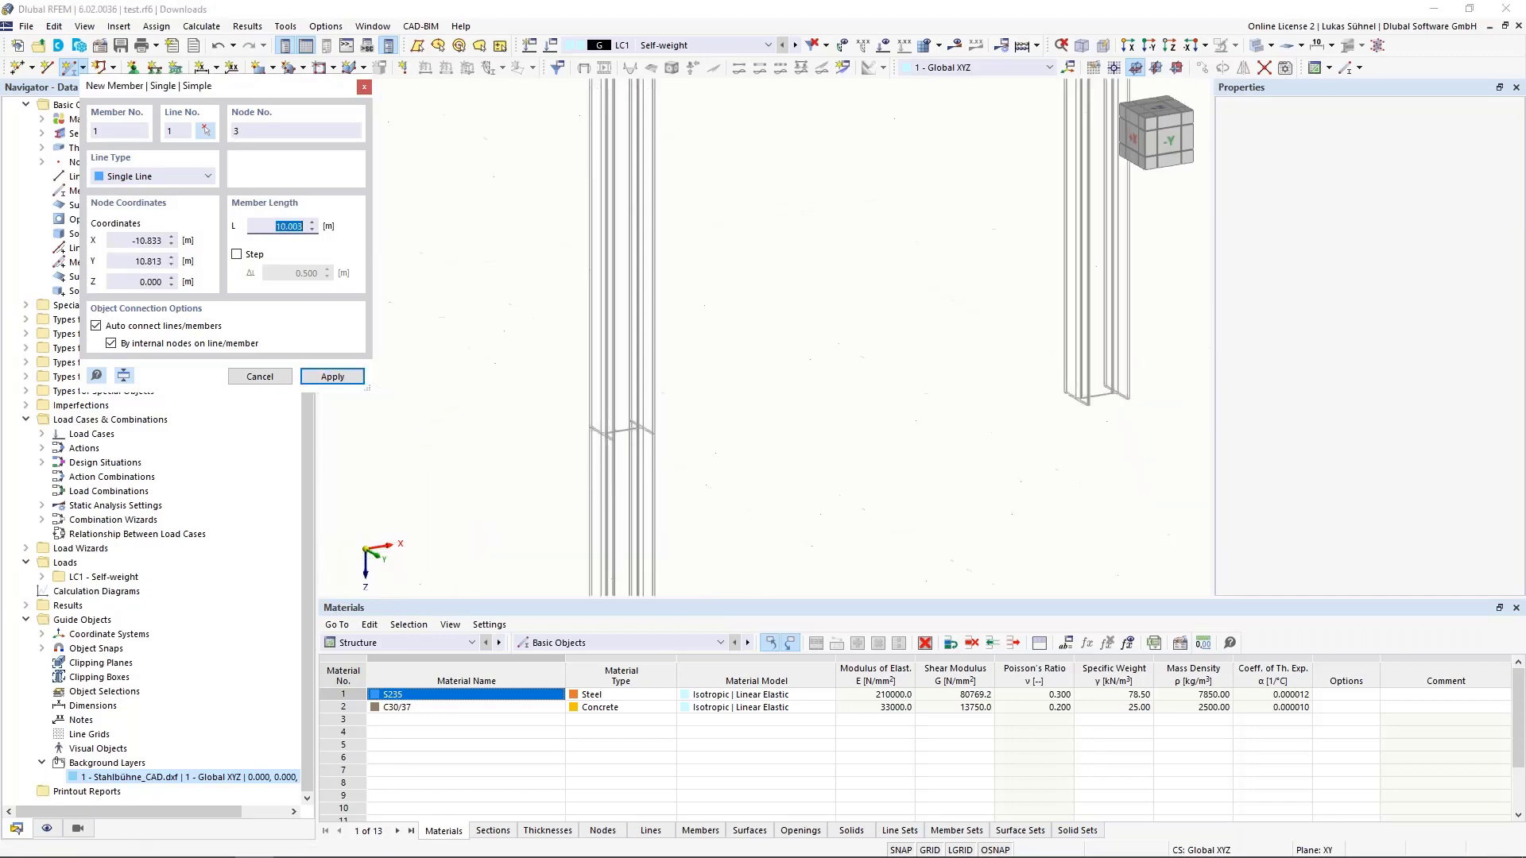
scroll(612, 513, "down", 3)
scroll(763, 539, "up", 4)
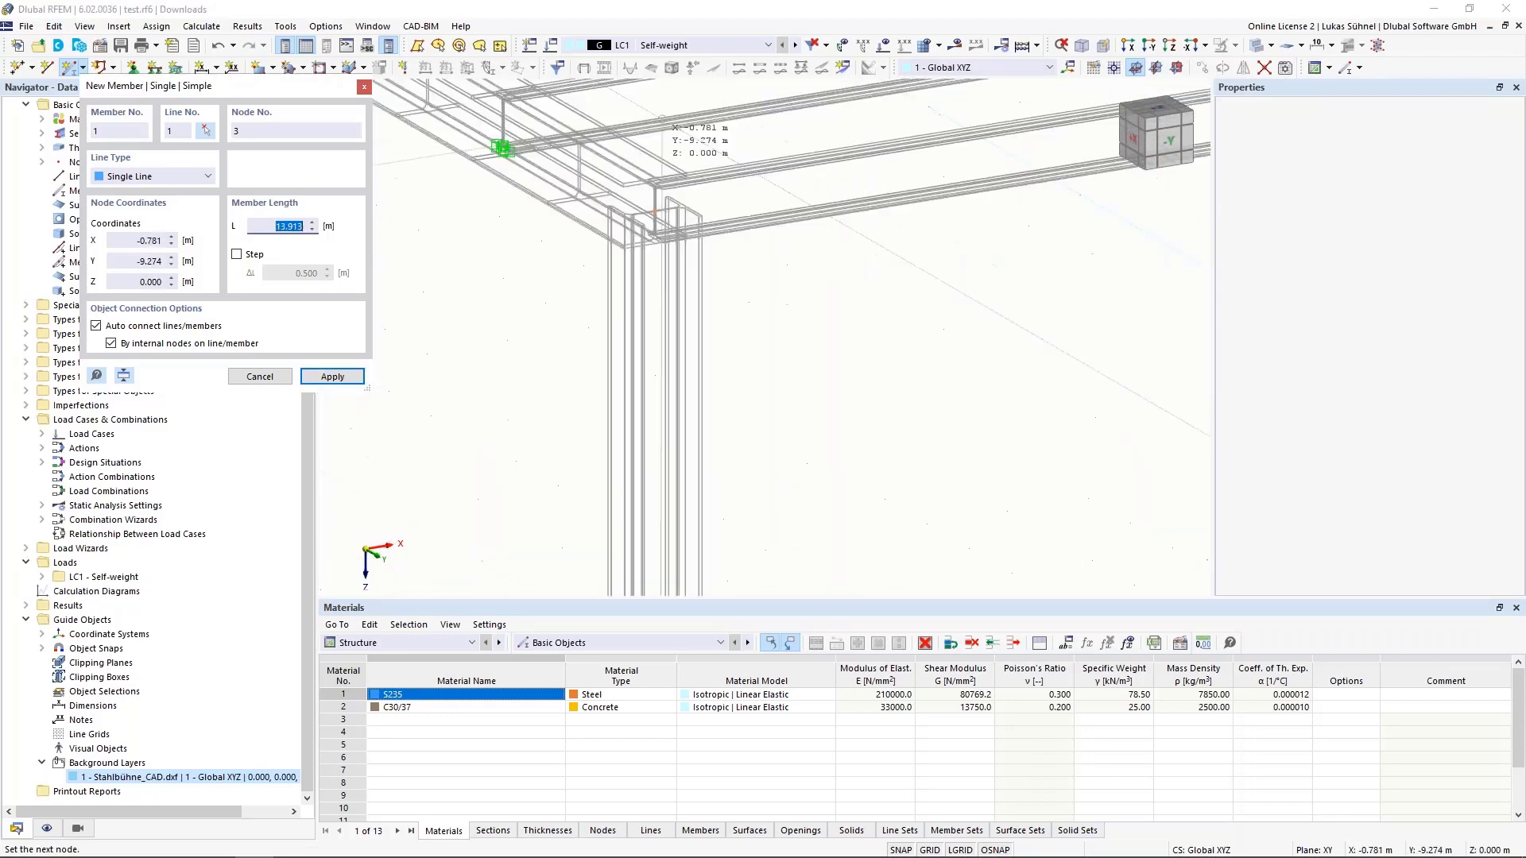
scroll(653, 212, "up", 5)
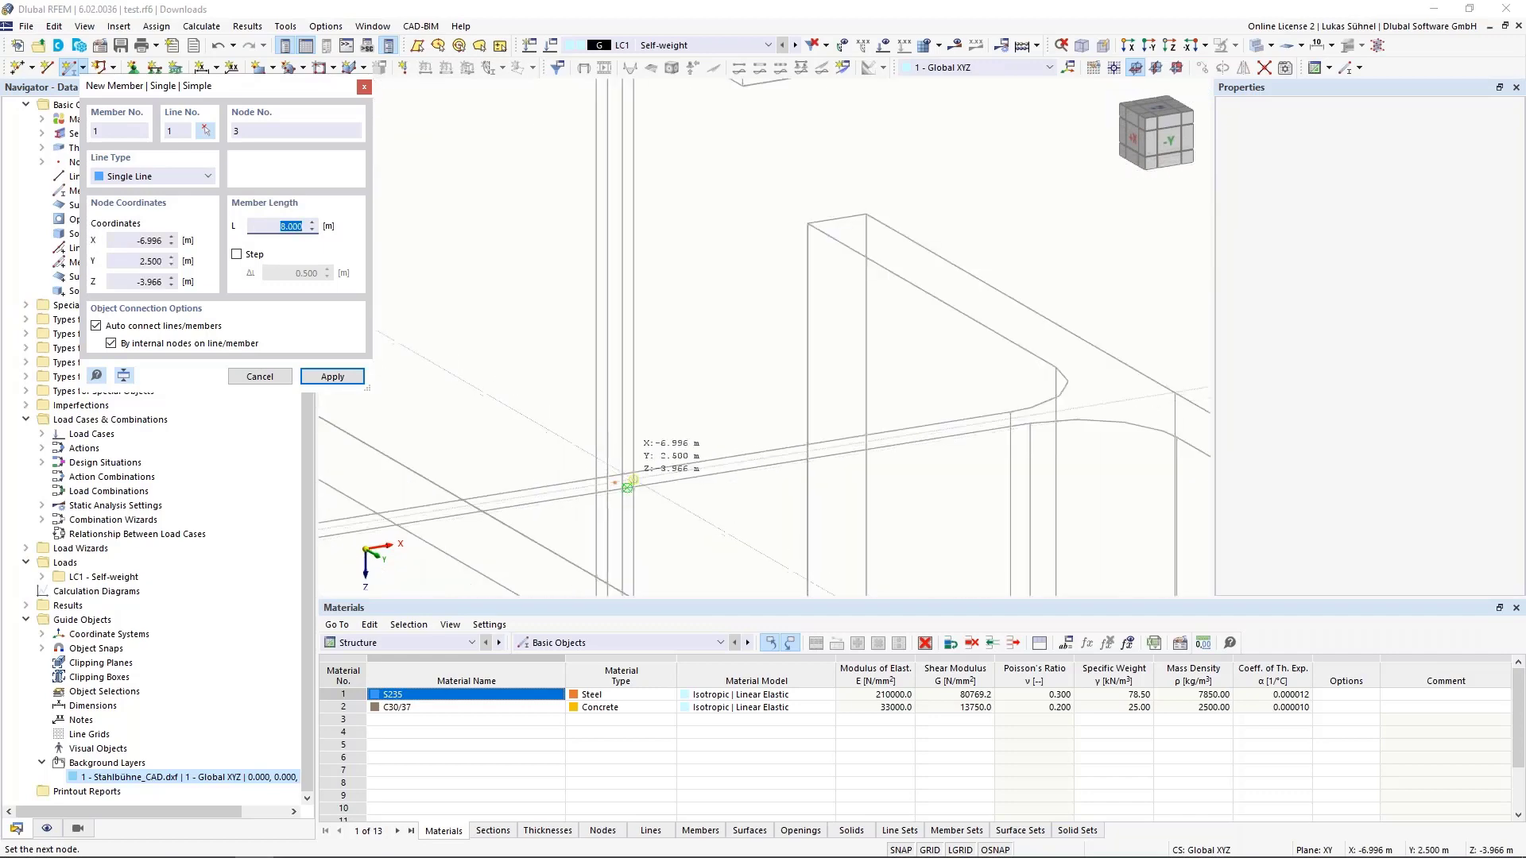
key("Escape")
scroll(682, 316, "down", 2)
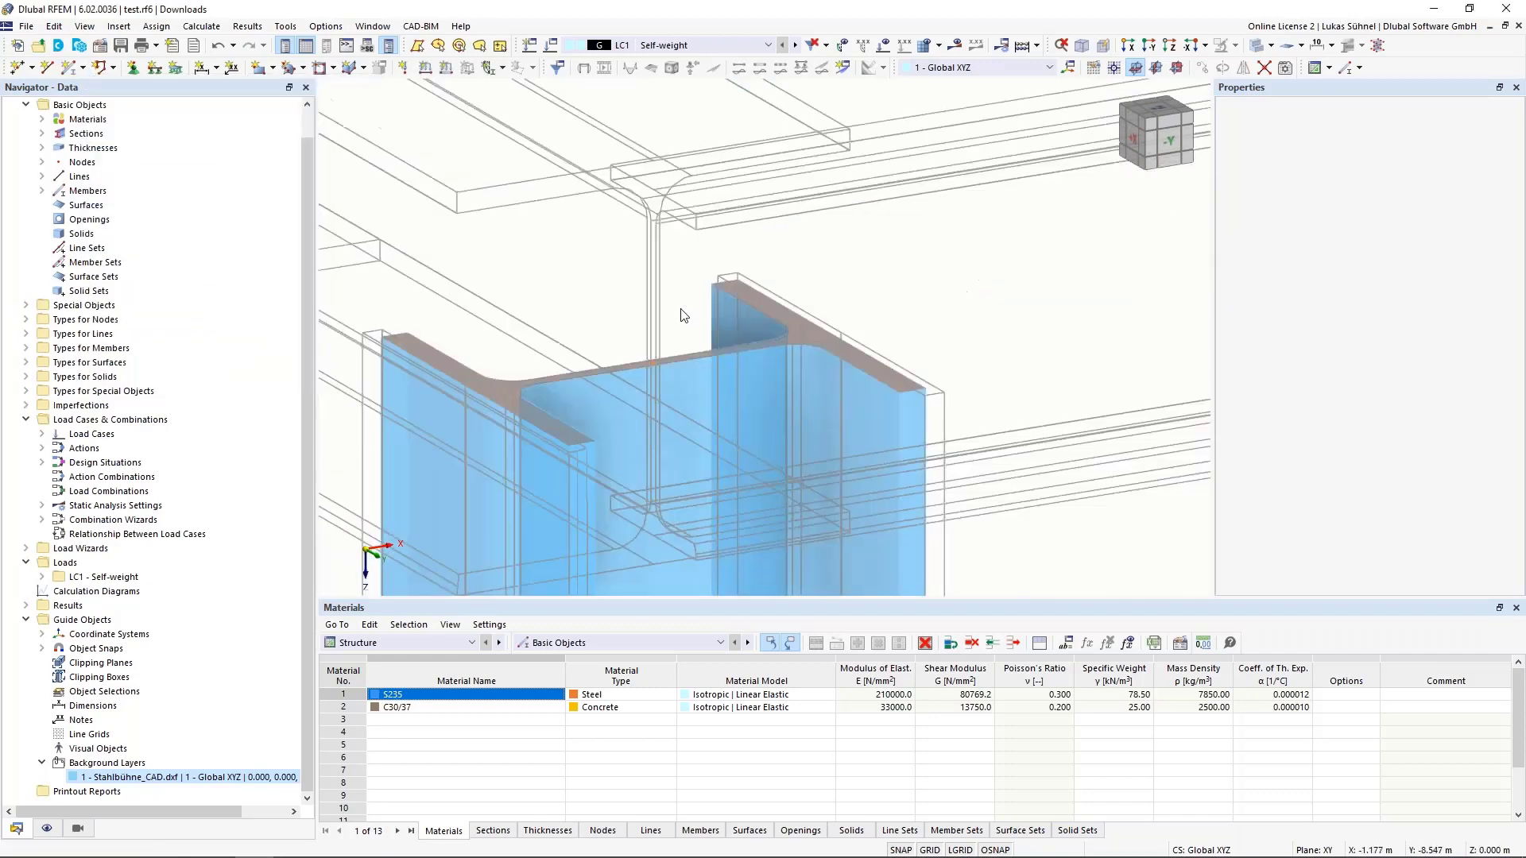
Window-select the end bay of the platform containing the new column member and clear the selection
scroll(682, 315, "down", 6)
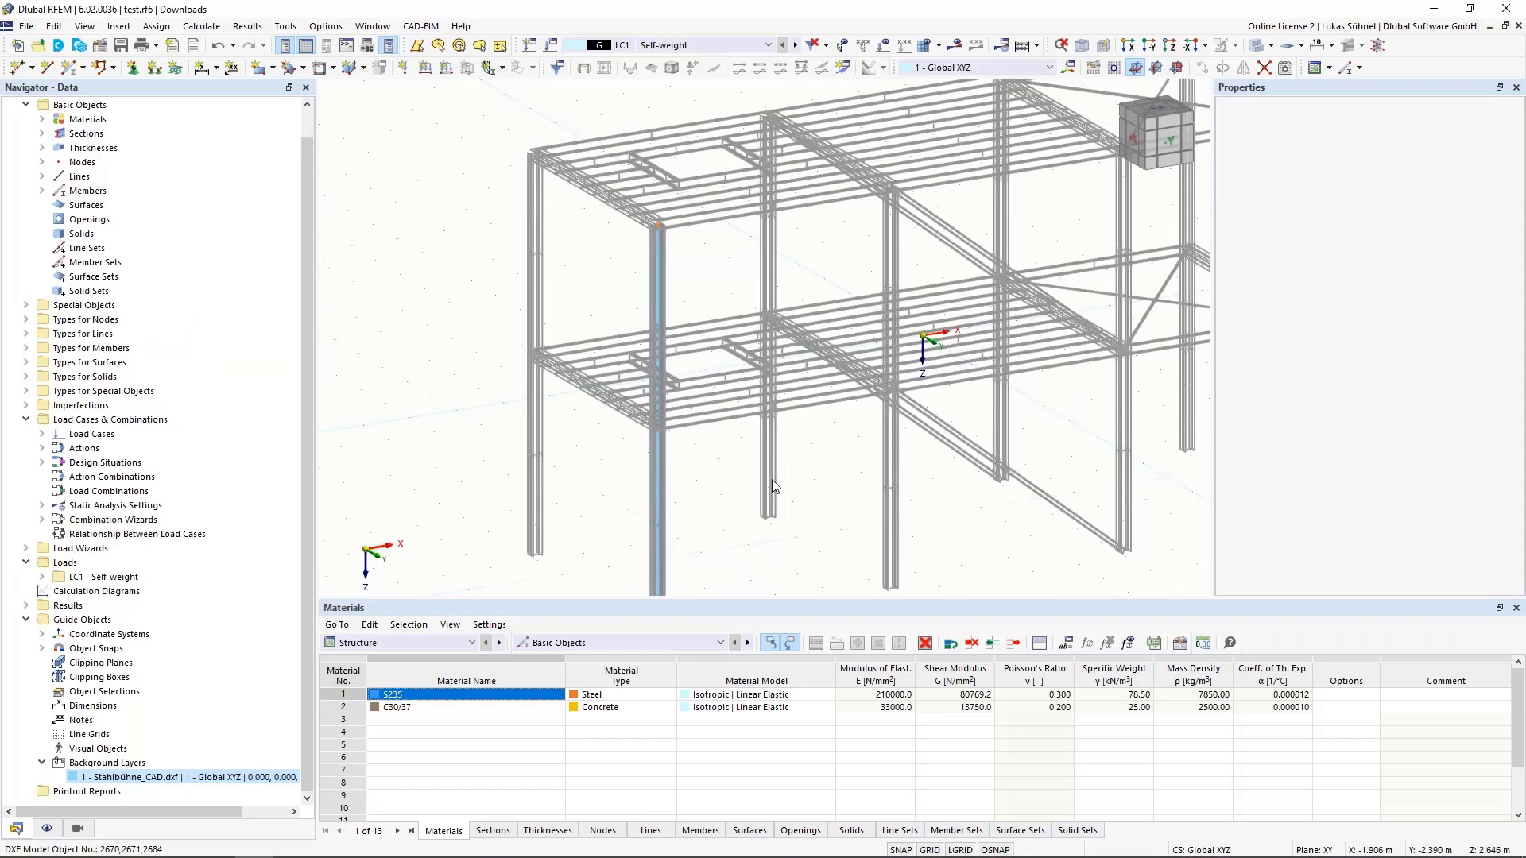
scroll(643, 443, "down", 4)
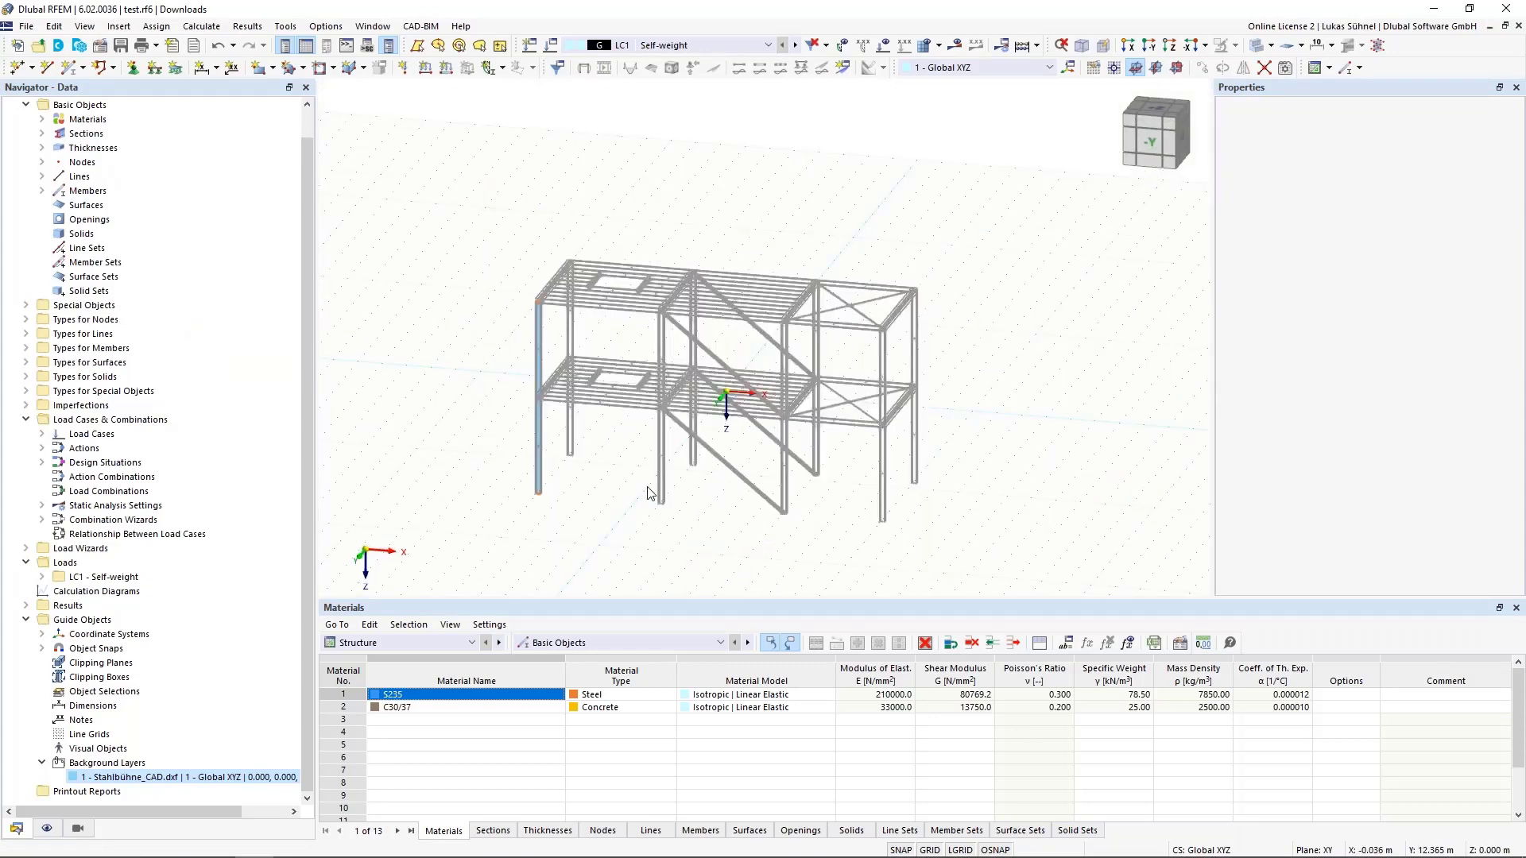
left_click_drag(428, 218, 735, 569)
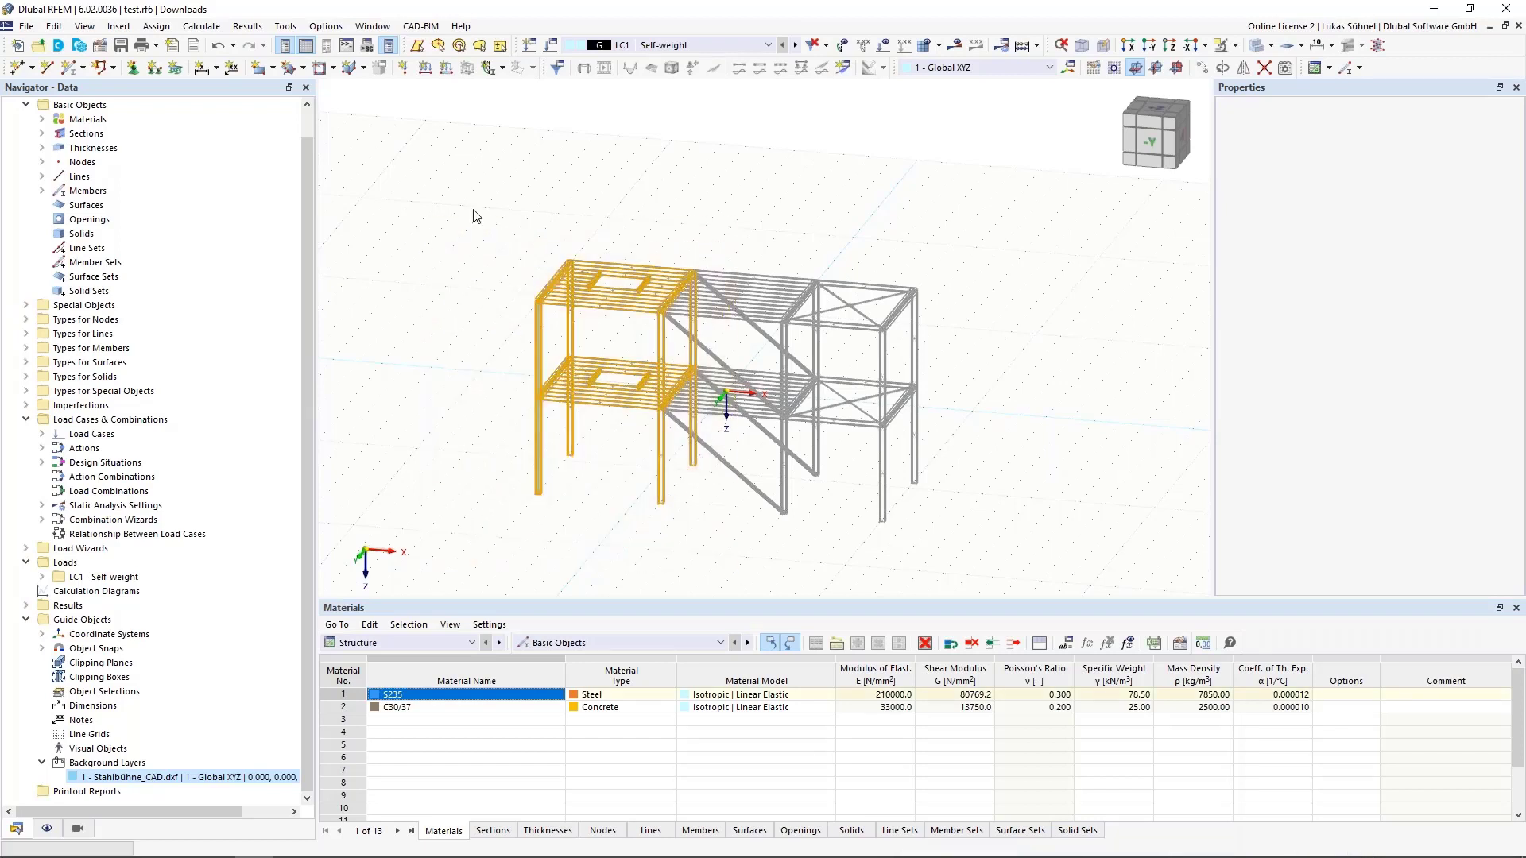
left_click(450, 218)
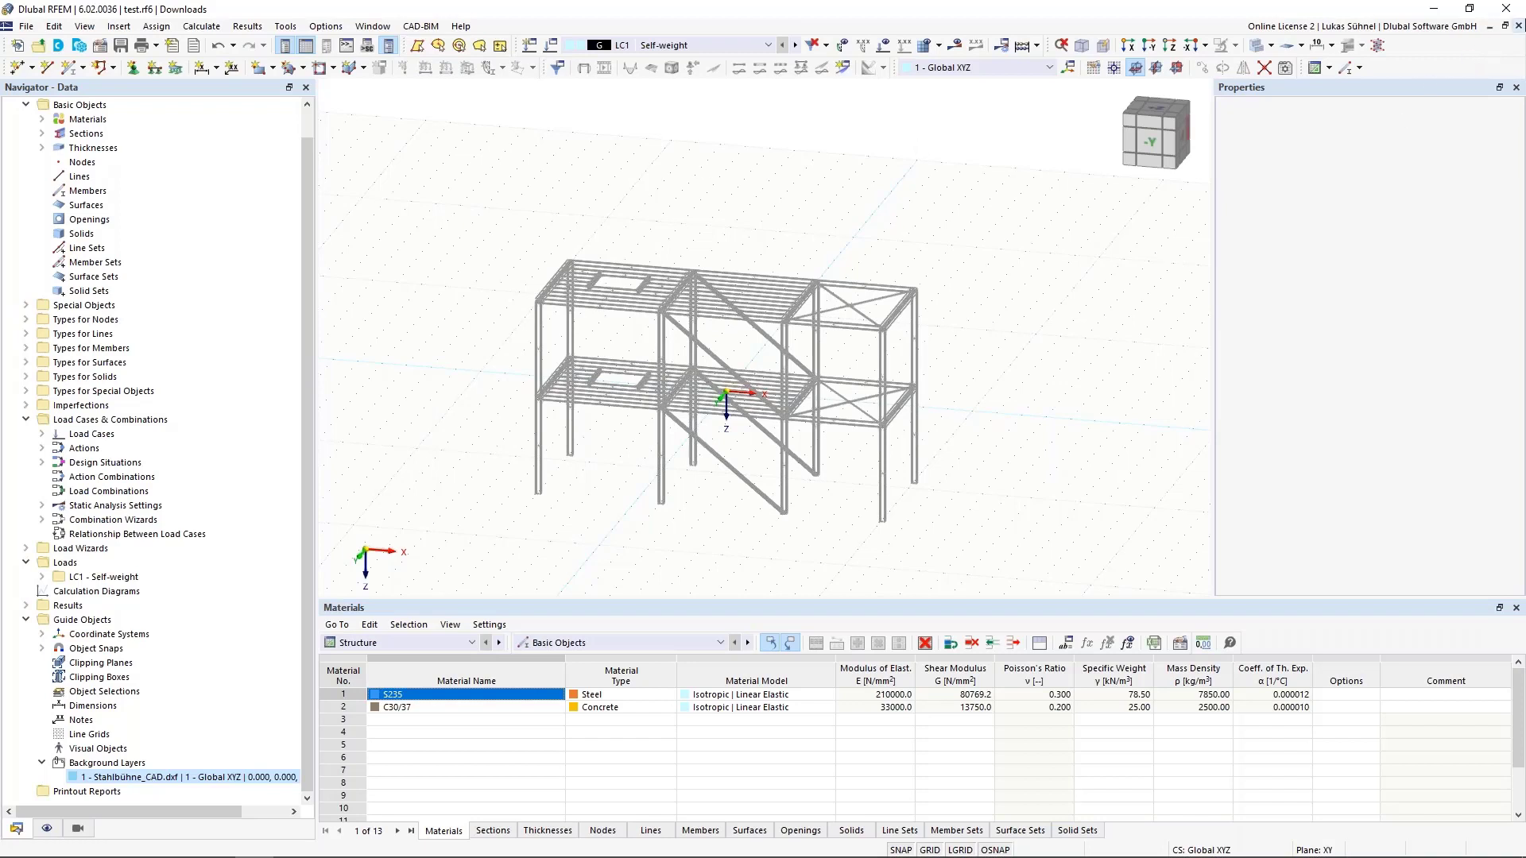
Close the test.rf6 model and switch to AutoCAD to view the steel platform in Stahlbühne_analytisch.dxf
left_click(1519, 26)
left_click(829, 505)
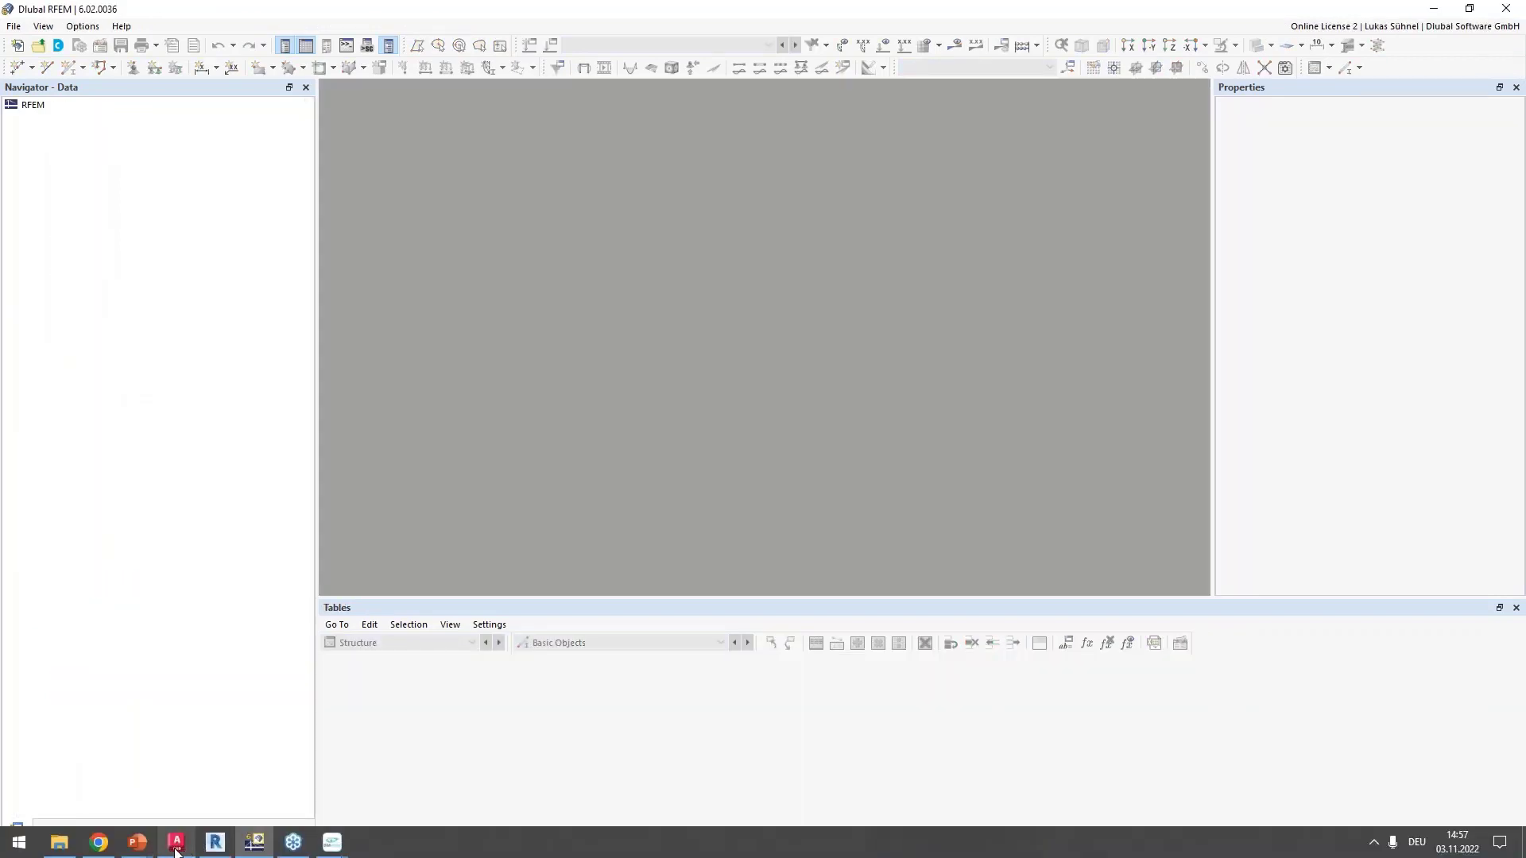
left_click(176, 844)
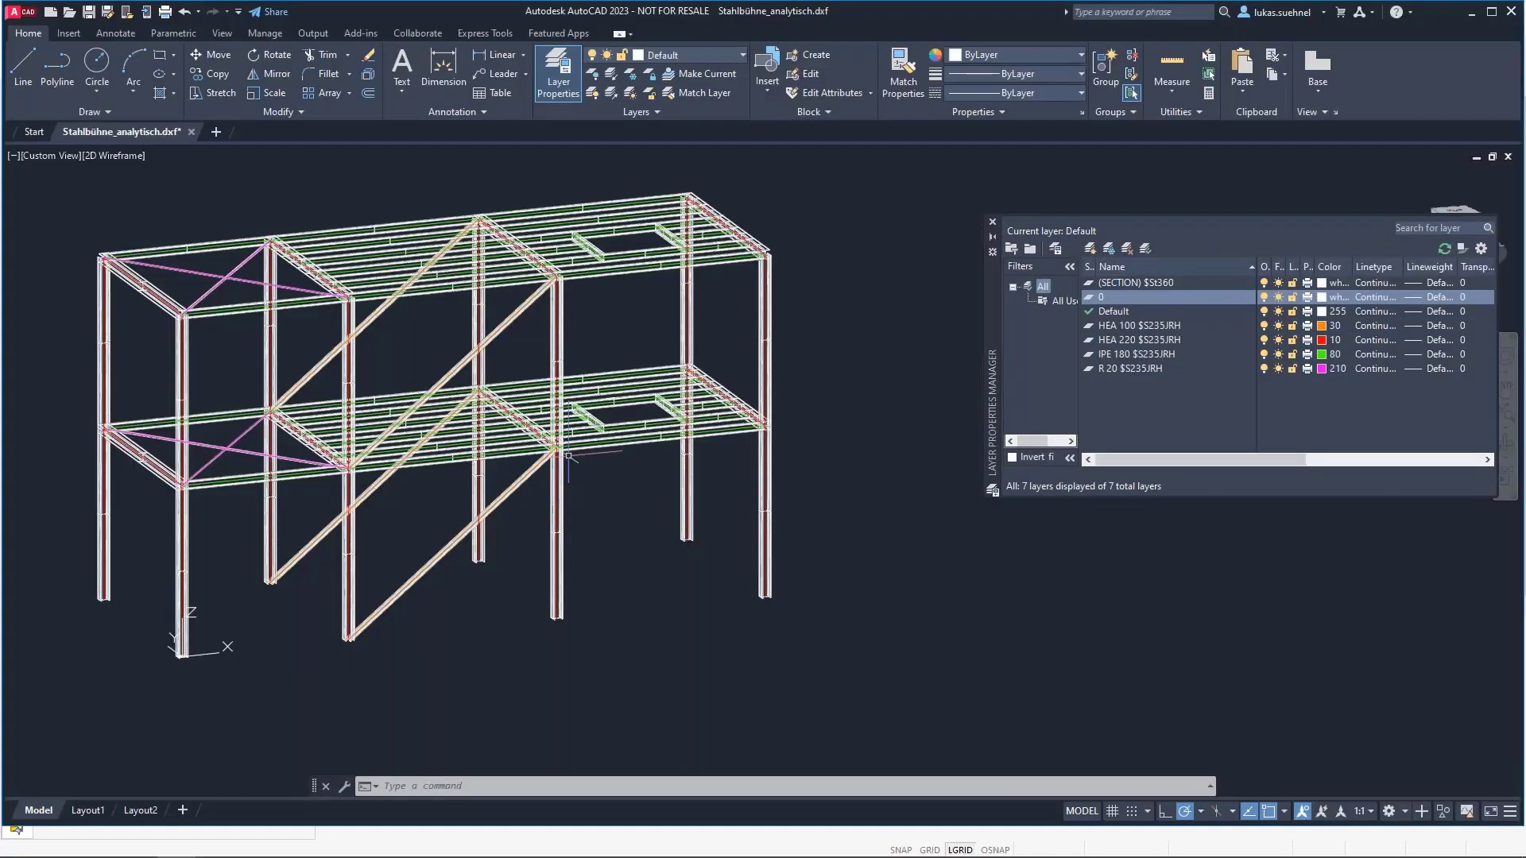
scroll(818, 501, "down", 2)
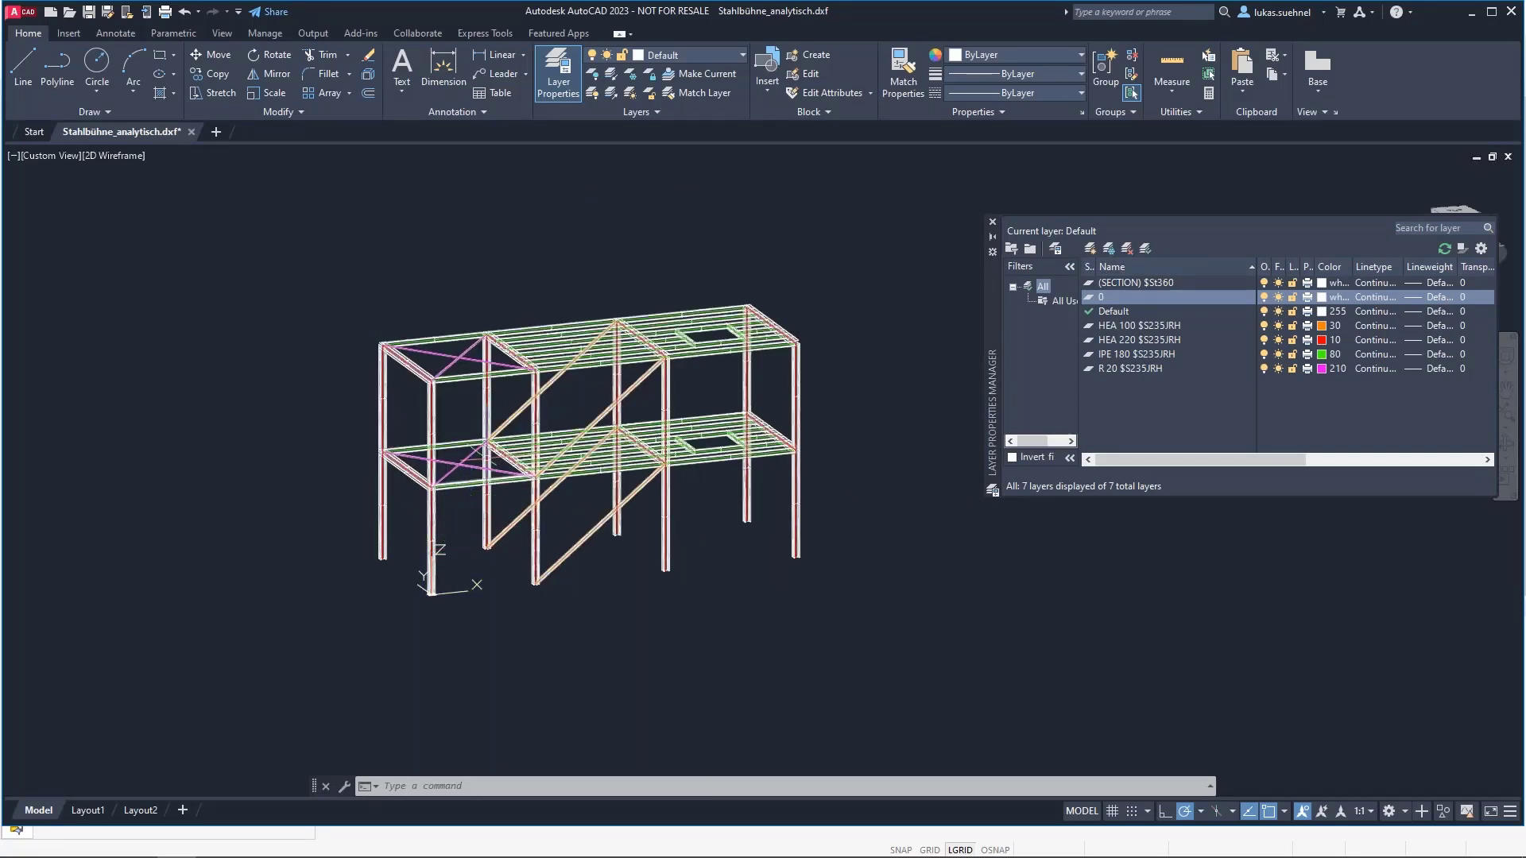
scroll(494, 407, "up", 2)
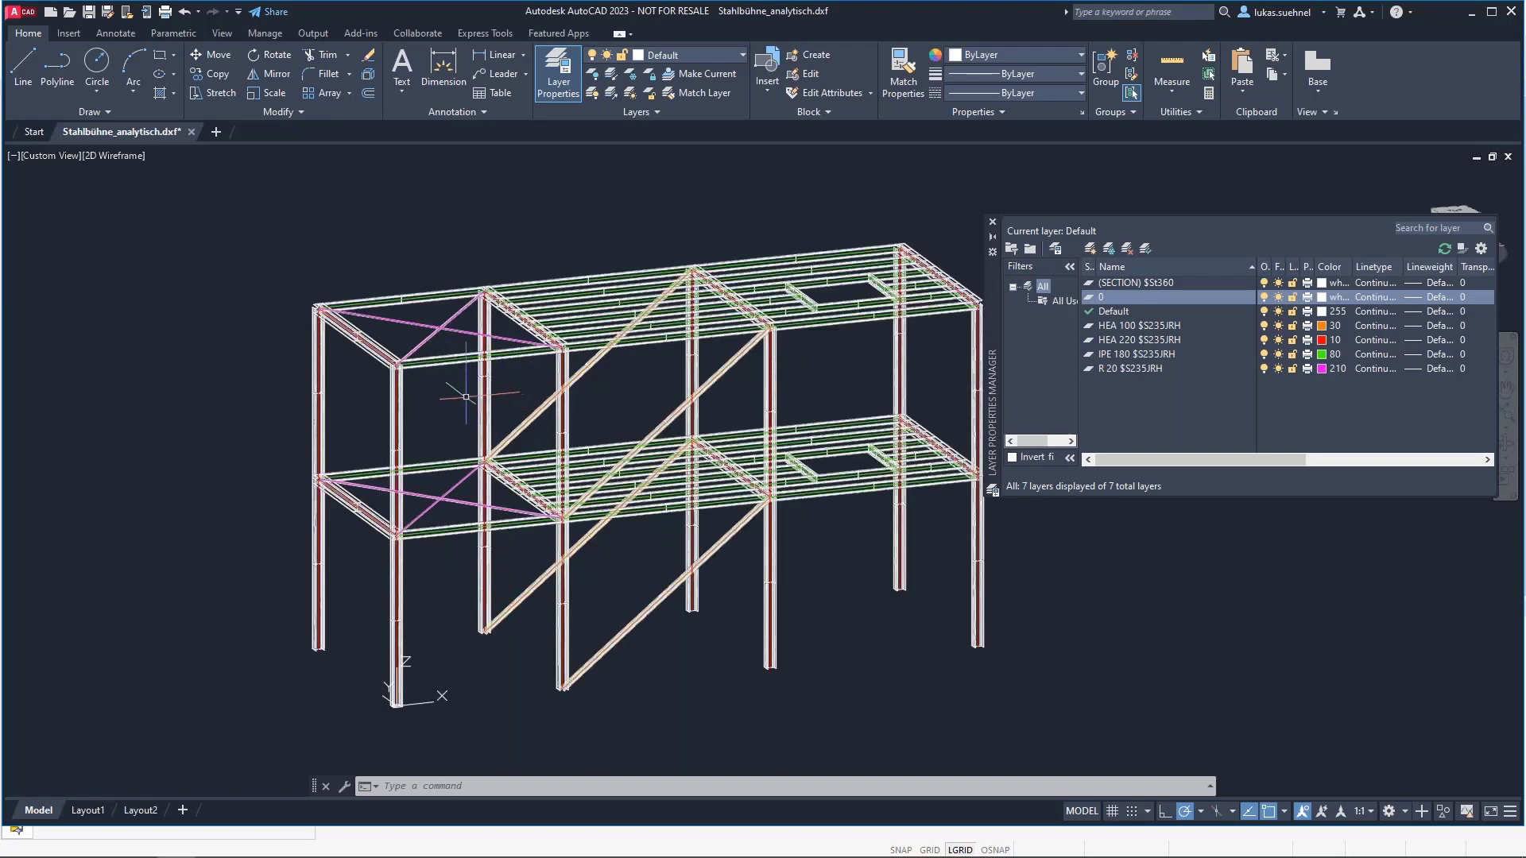
Examine the analytical centre lines inside the column, beam and bracing outlines at the platform's end bay
middle_click_drag(460, 386, 370, 367)
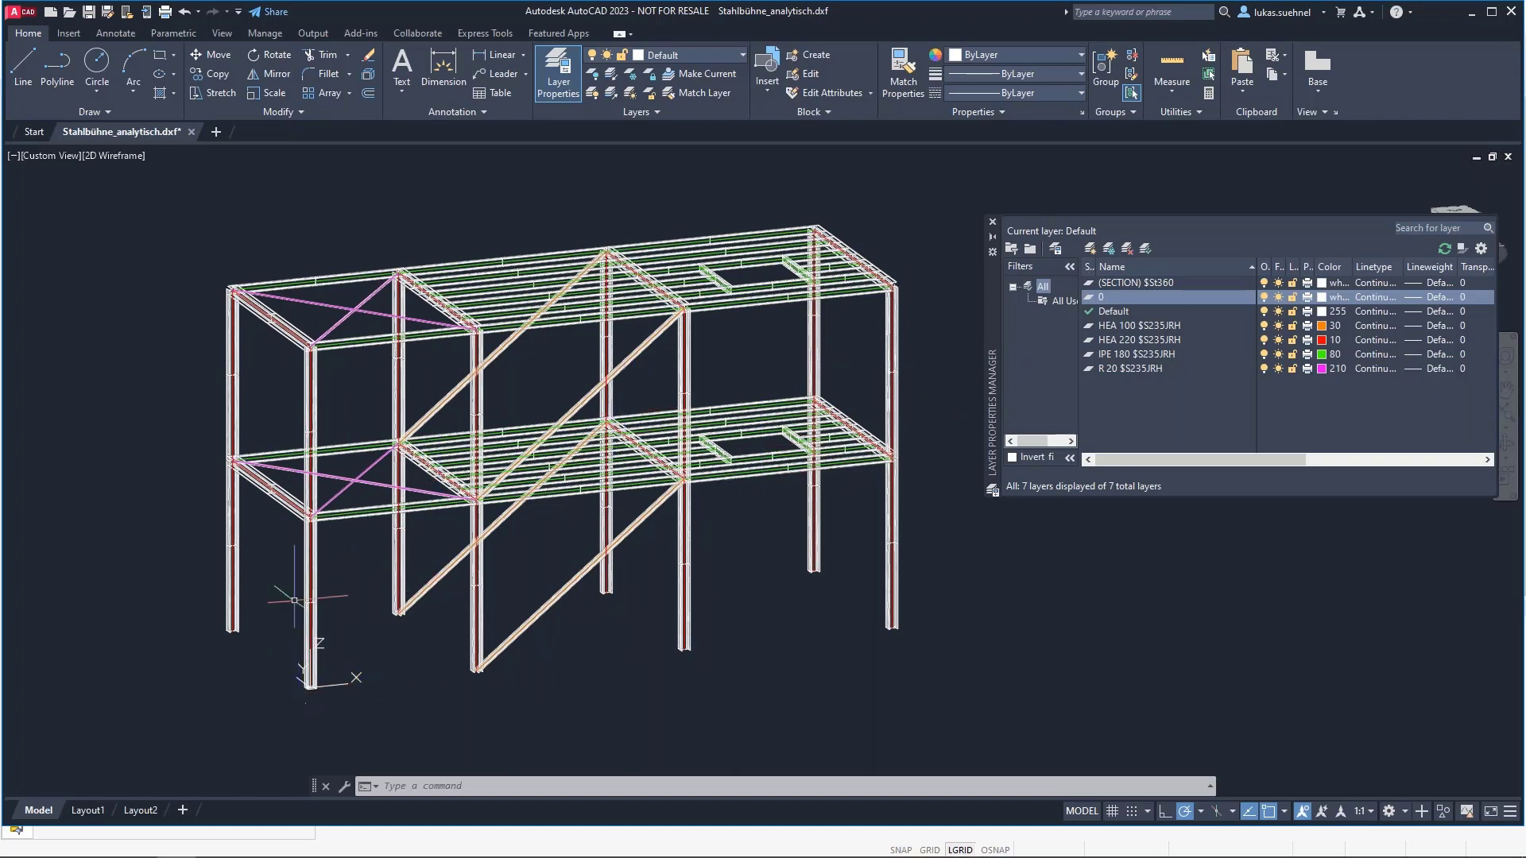
scroll(211, 324, "up", 10)
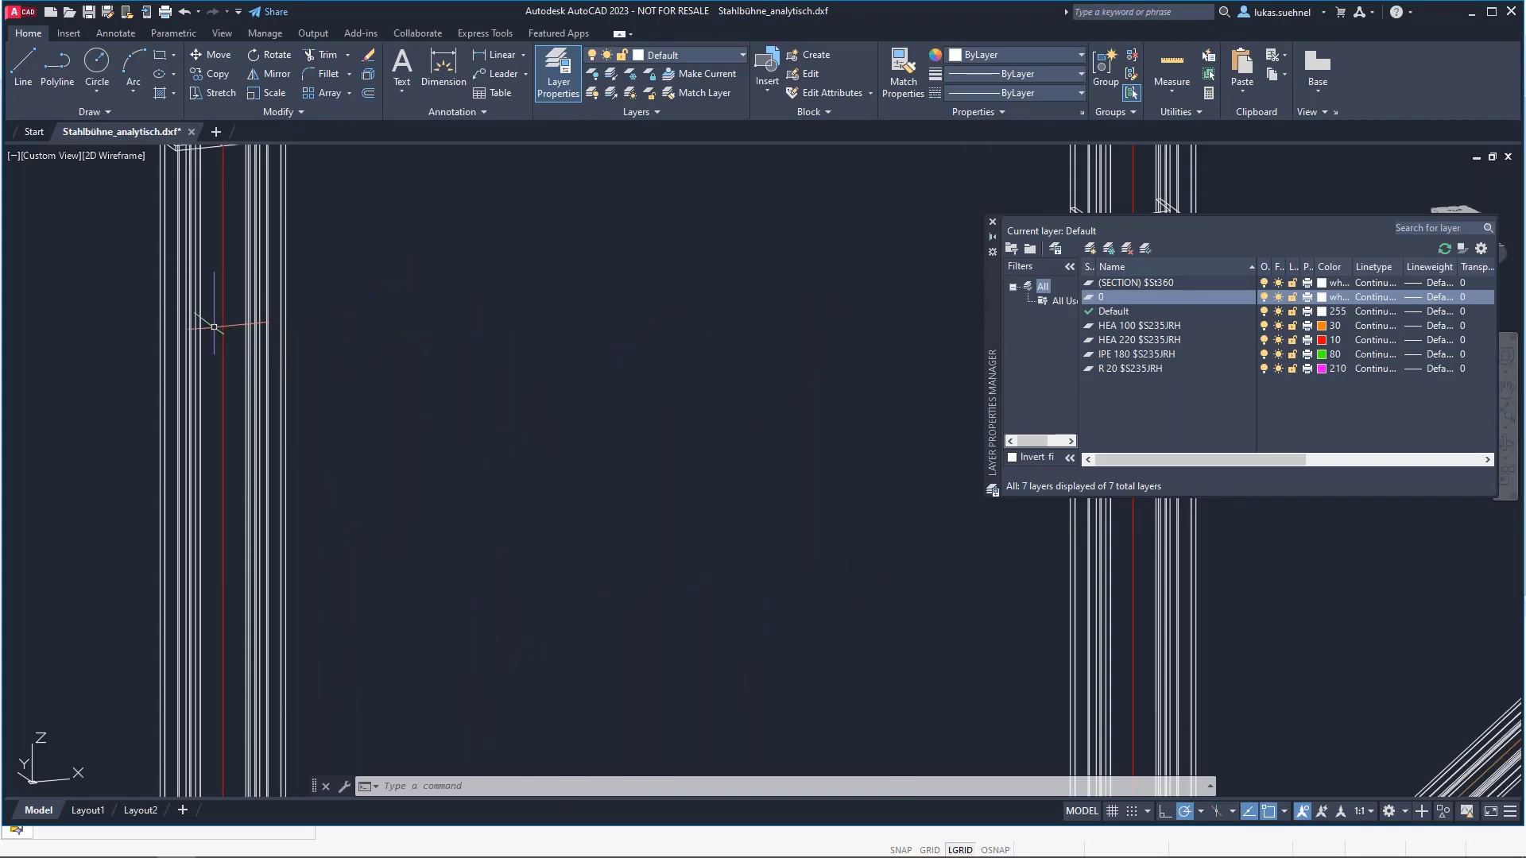
middle_click_drag(361, 297, 545, 477)
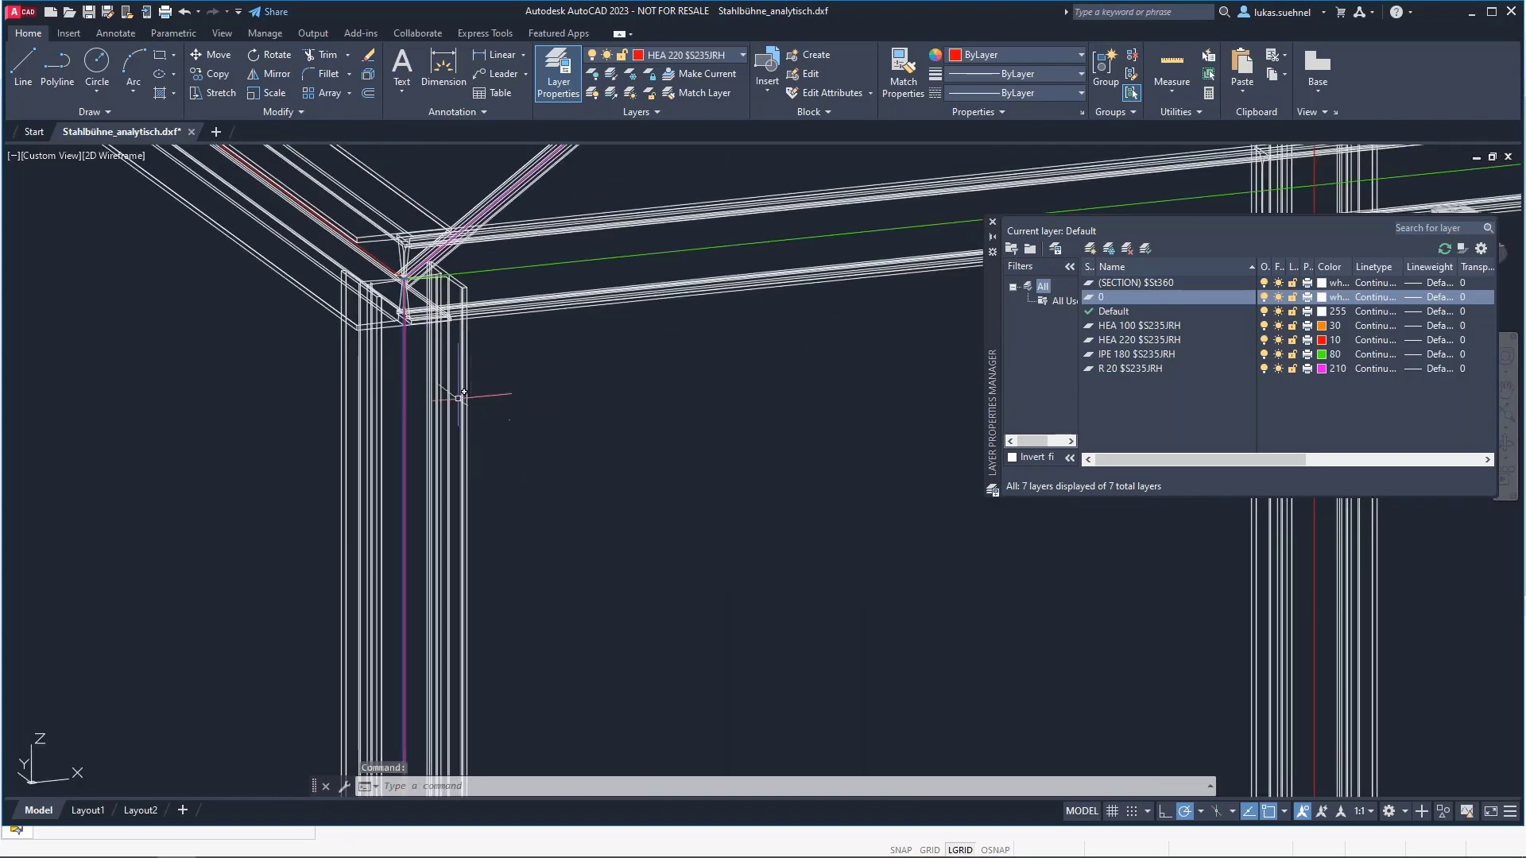
scroll(461, 389, "down", 6)
key("Escape")
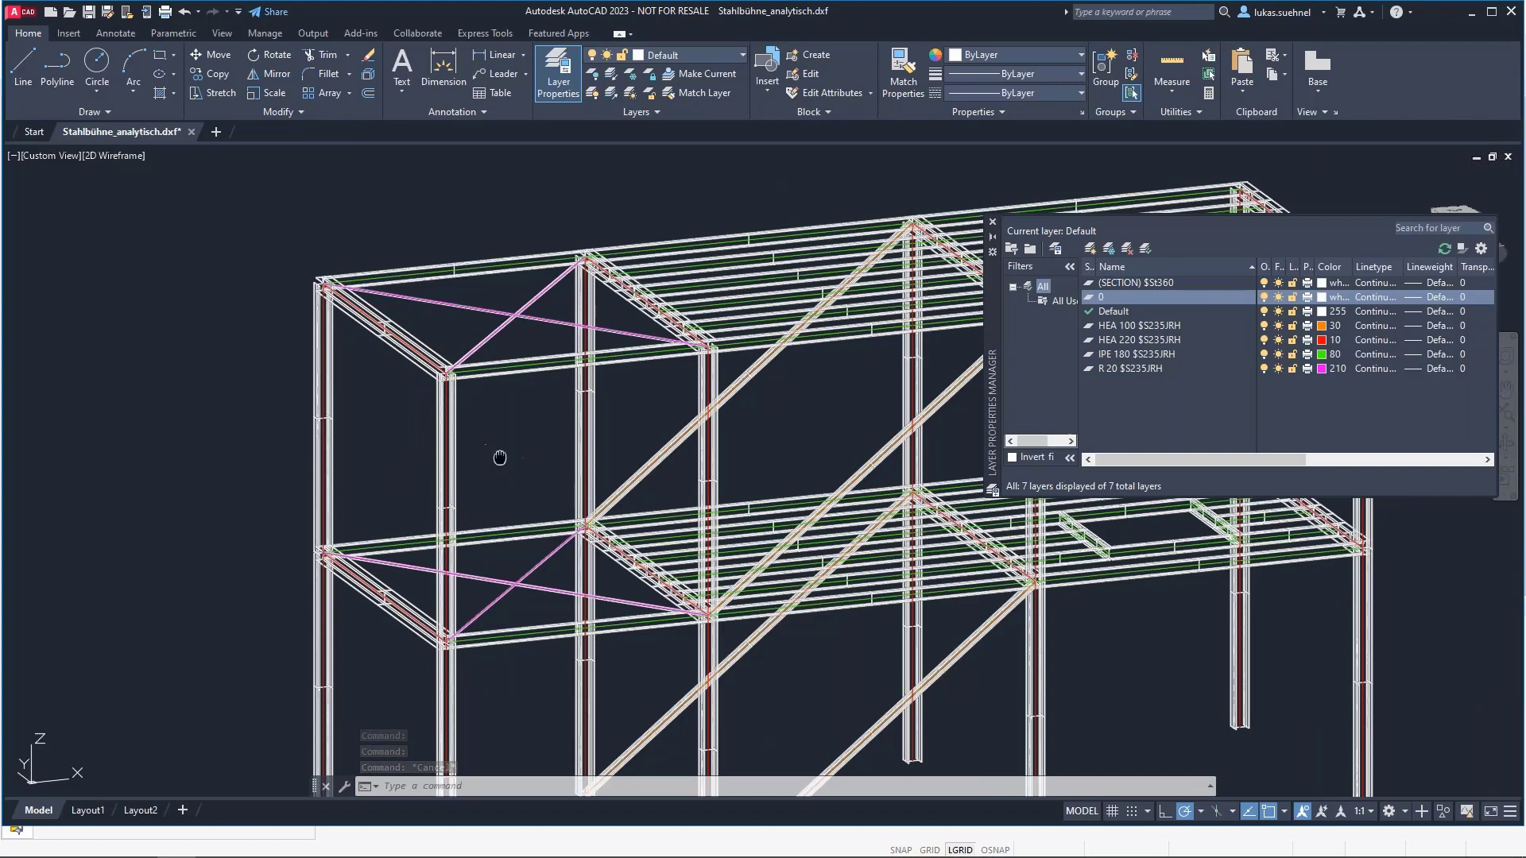
middle_click_drag(509, 457, 473, 421)
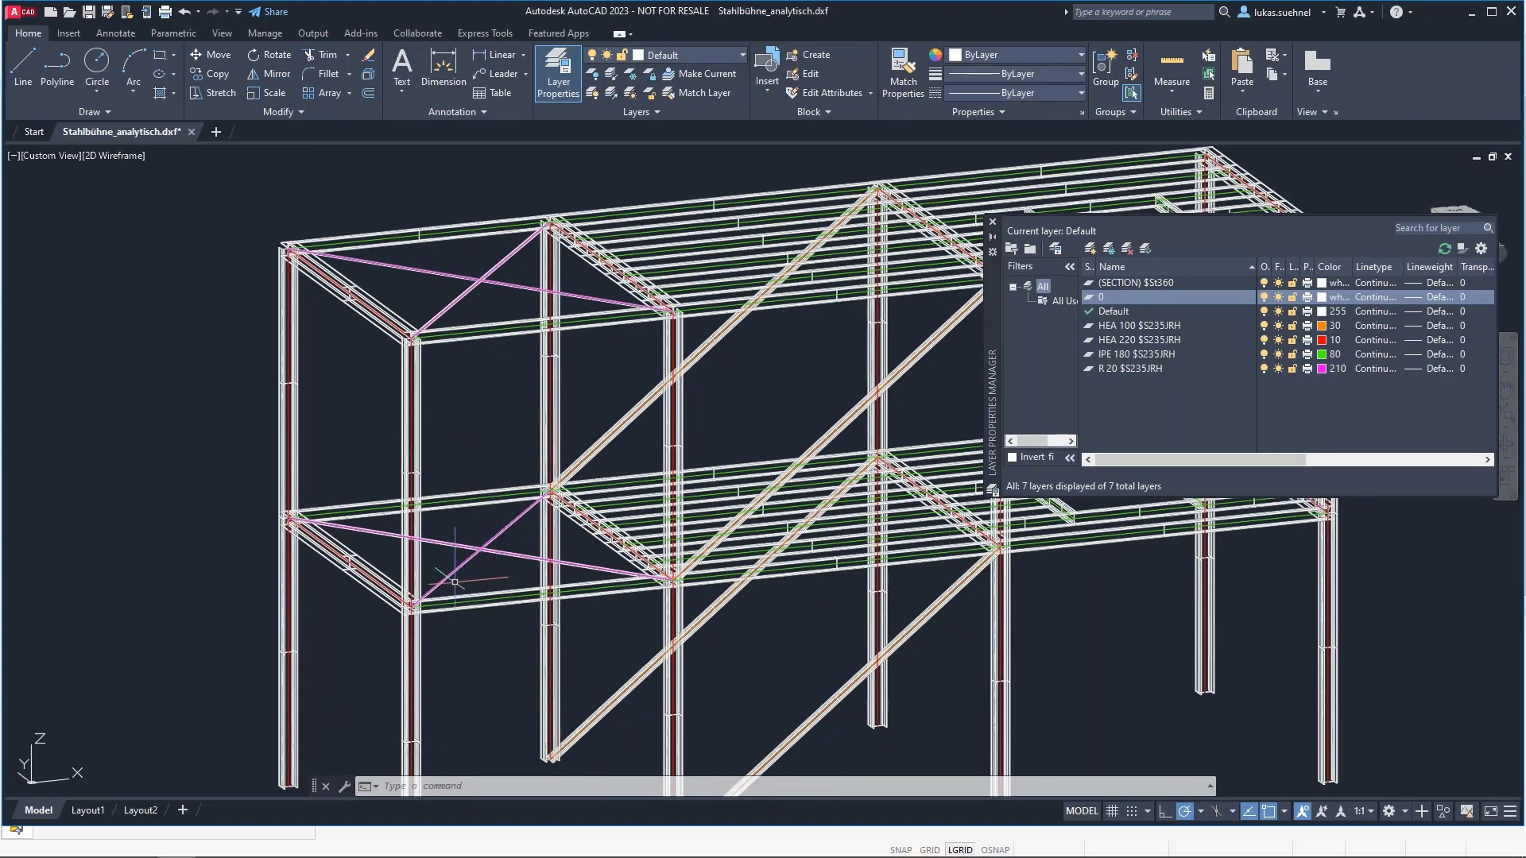
scroll(455, 588, "up", 2)
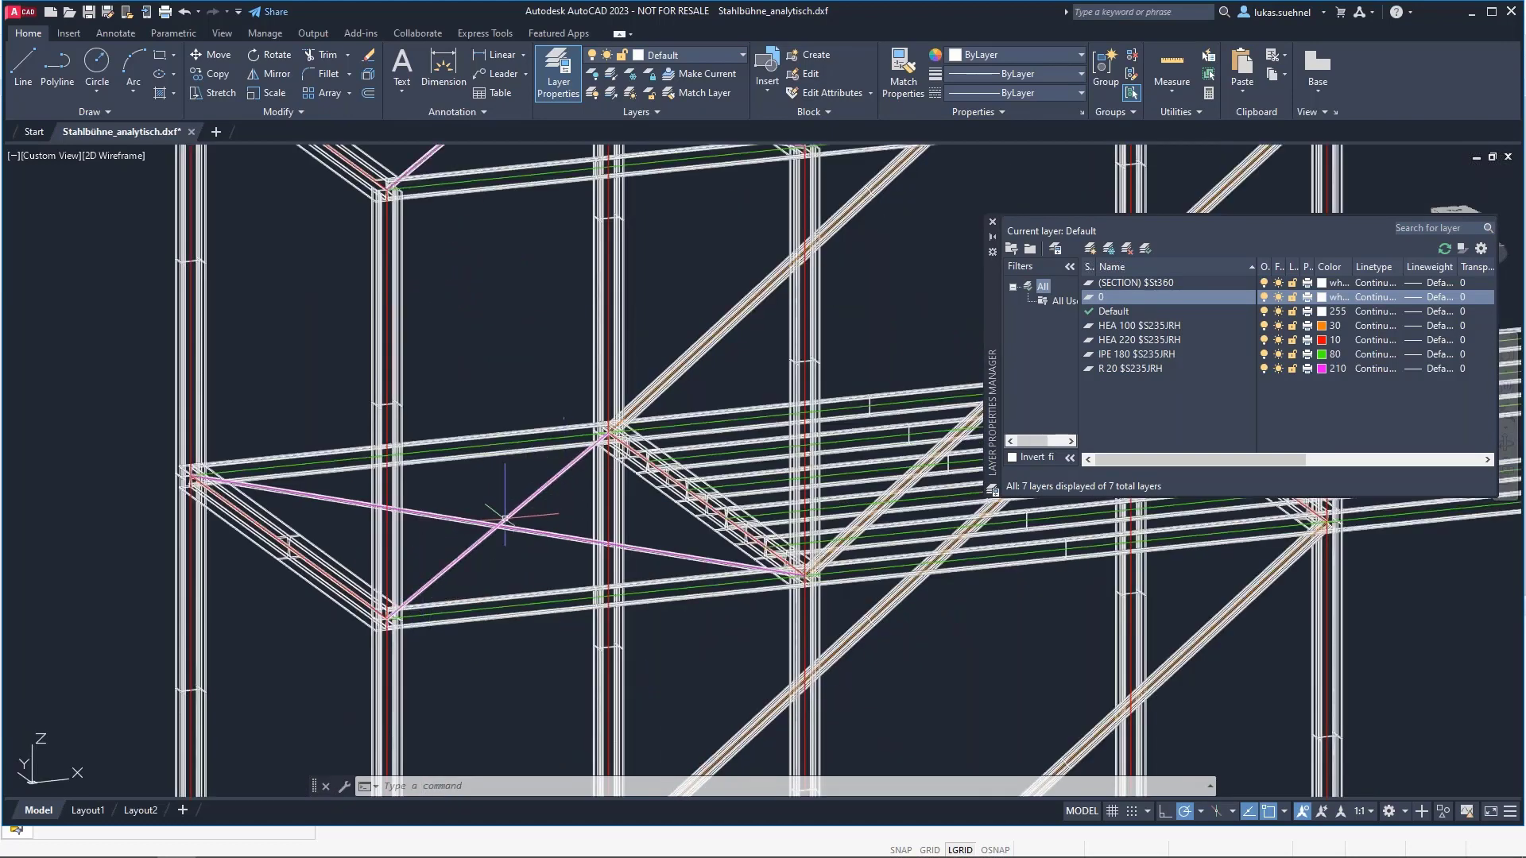
scroll(481, 583, "up", 6)
scroll(496, 528, "down", 6)
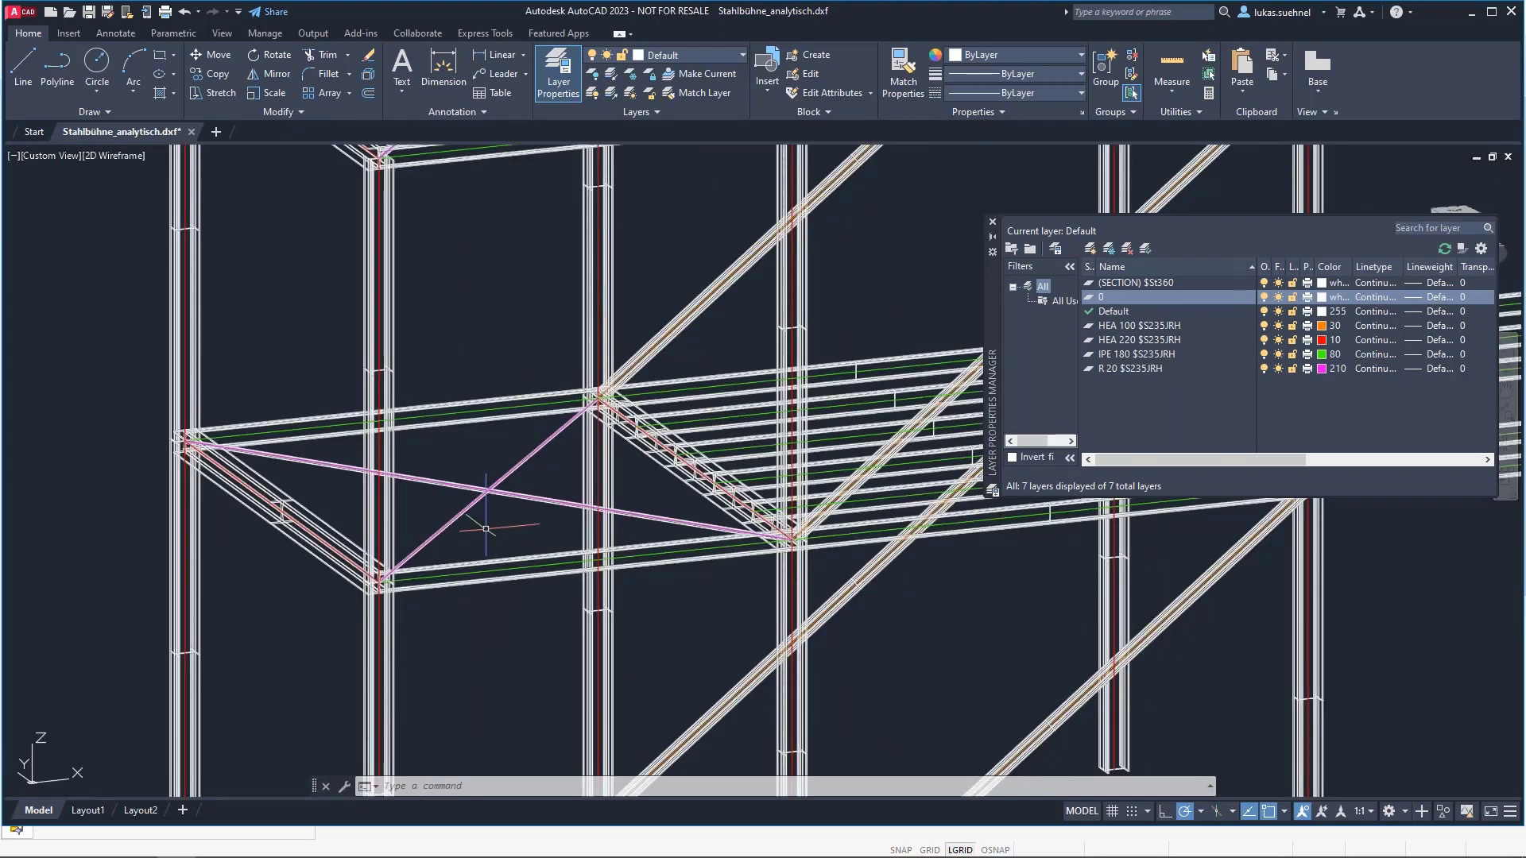
scroll(460, 409, "down", 3)
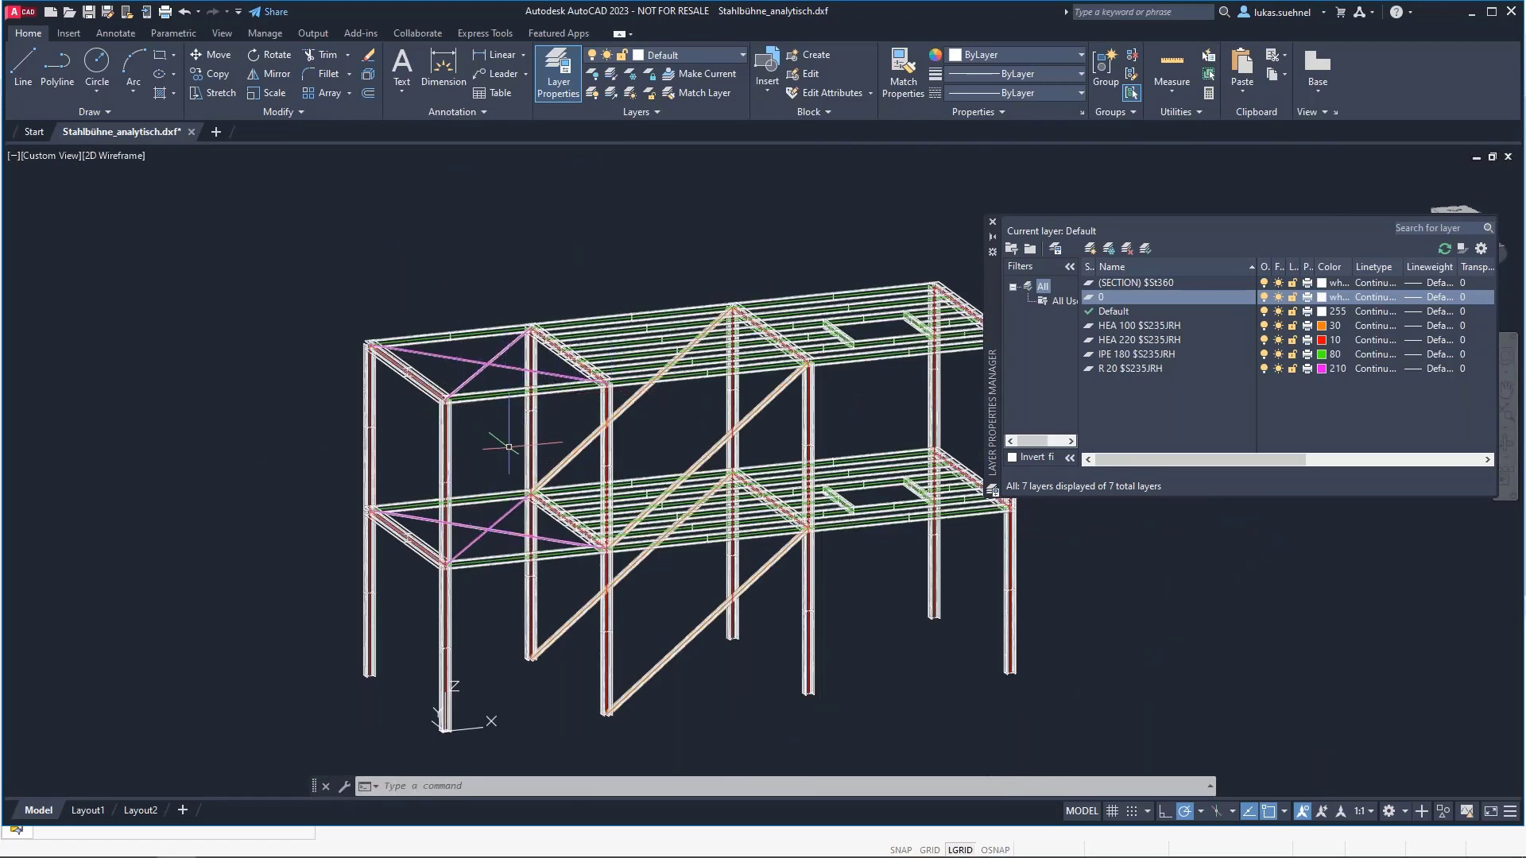
Review the layers named by section and material, selecting HEA 100 $S235JRH in the layer list
middle_click_drag(509, 446, 524, 296)
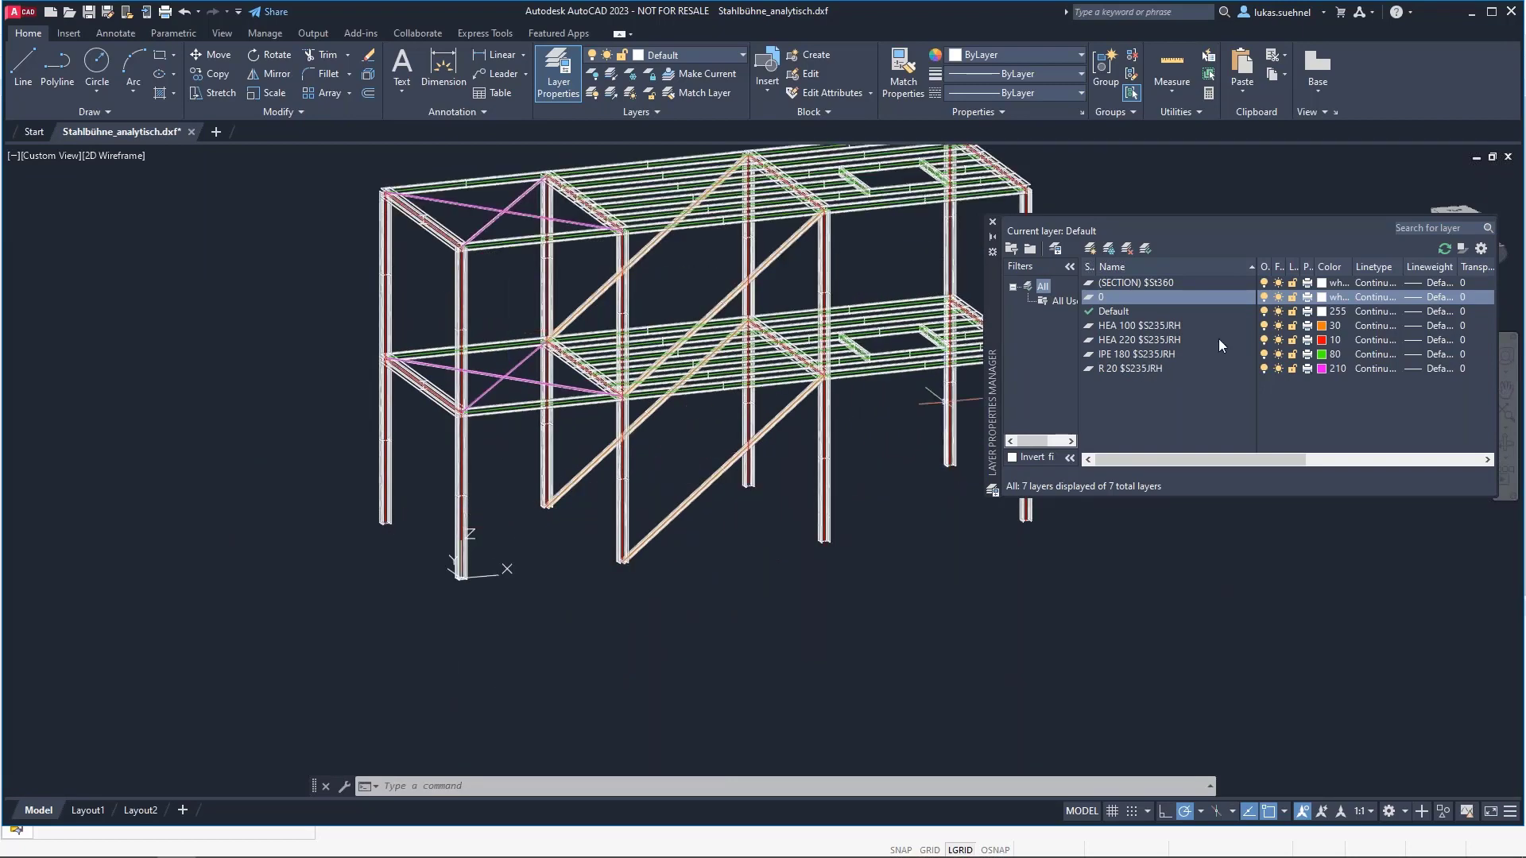
left_click(1185, 327)
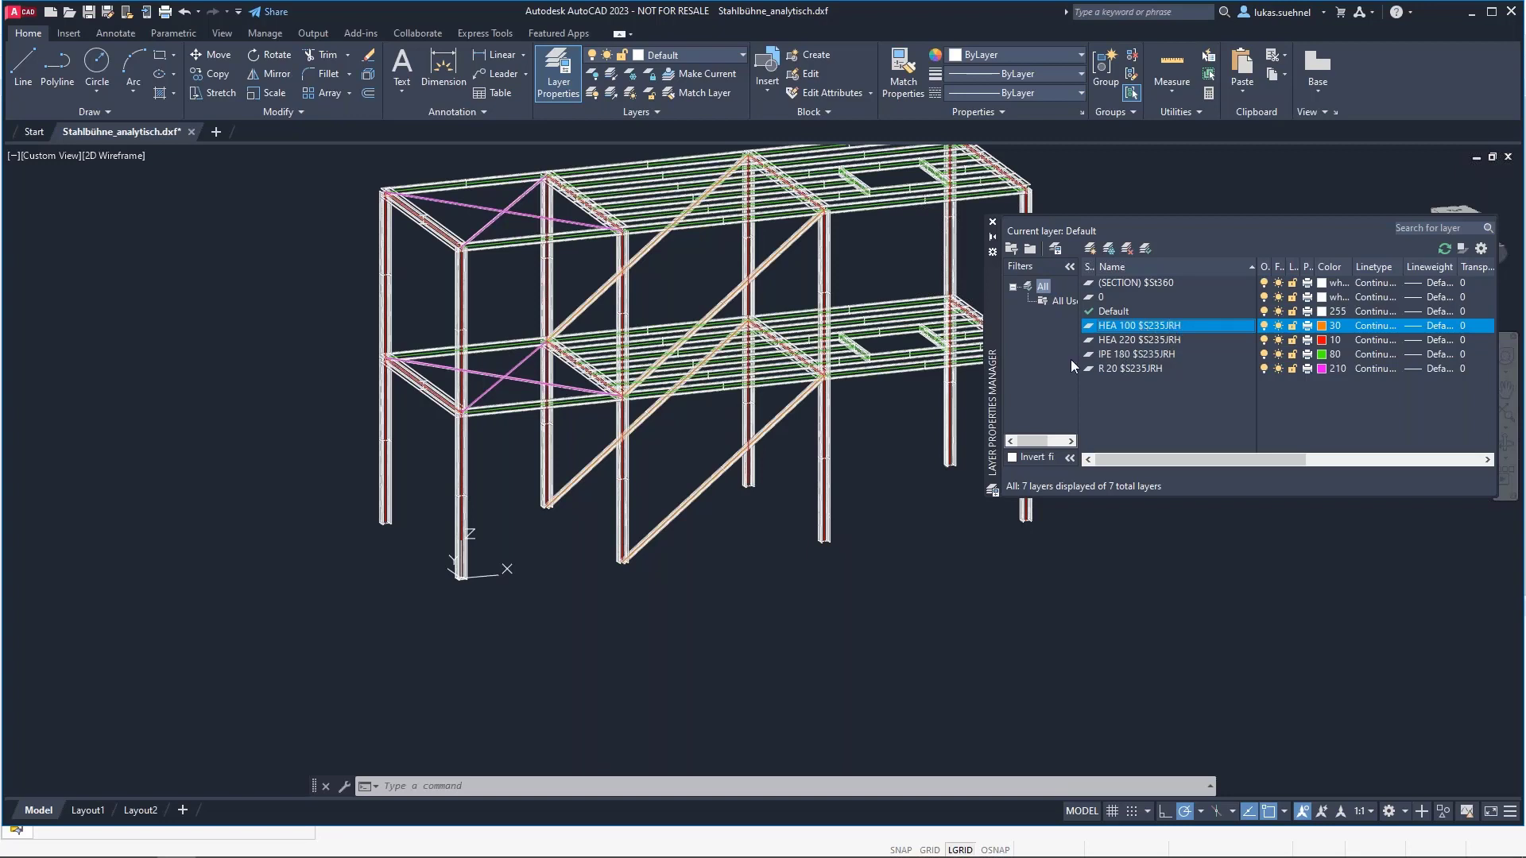
middle_click_drag(734, 585, 595, 604)
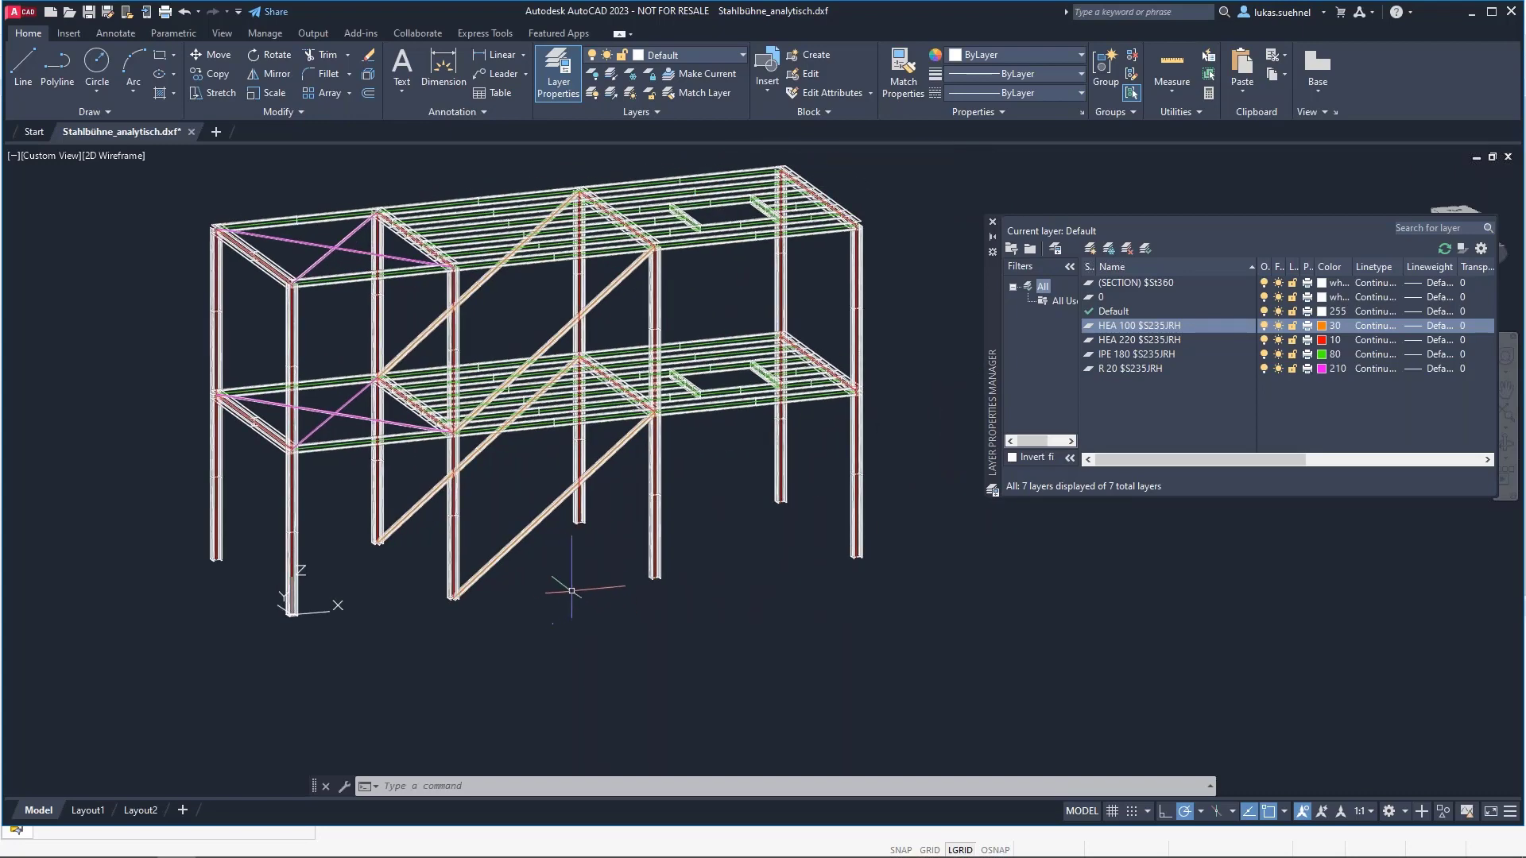
Switch to RFEM and start a direct model import from AutoCAD for the open Stahlbühne_analytisch.dxf drawing
key("alt+Tab")
left_click(14, 26)
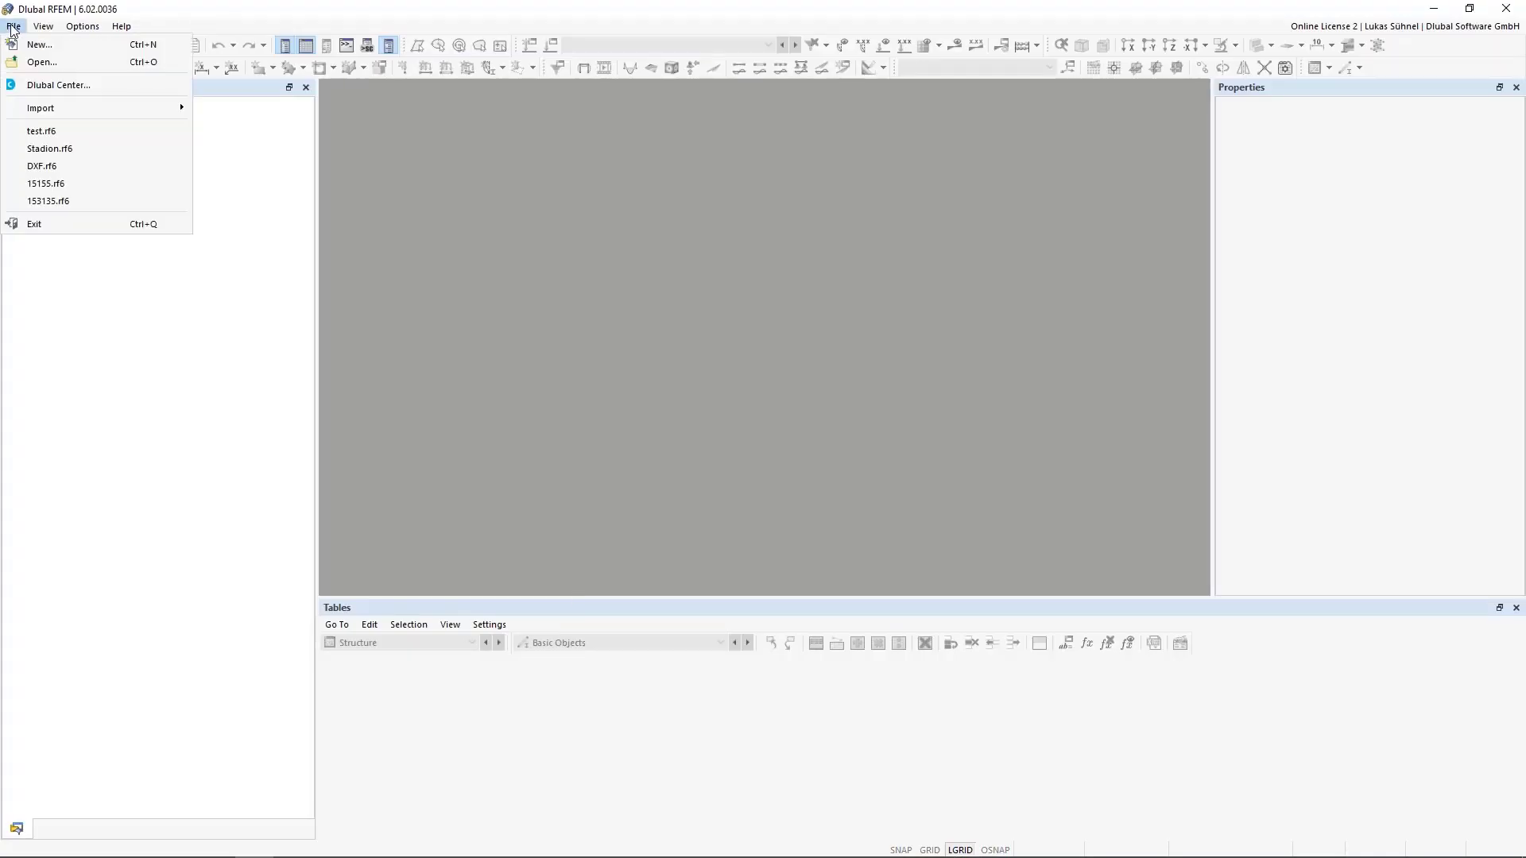
mouse_move(140, 108)
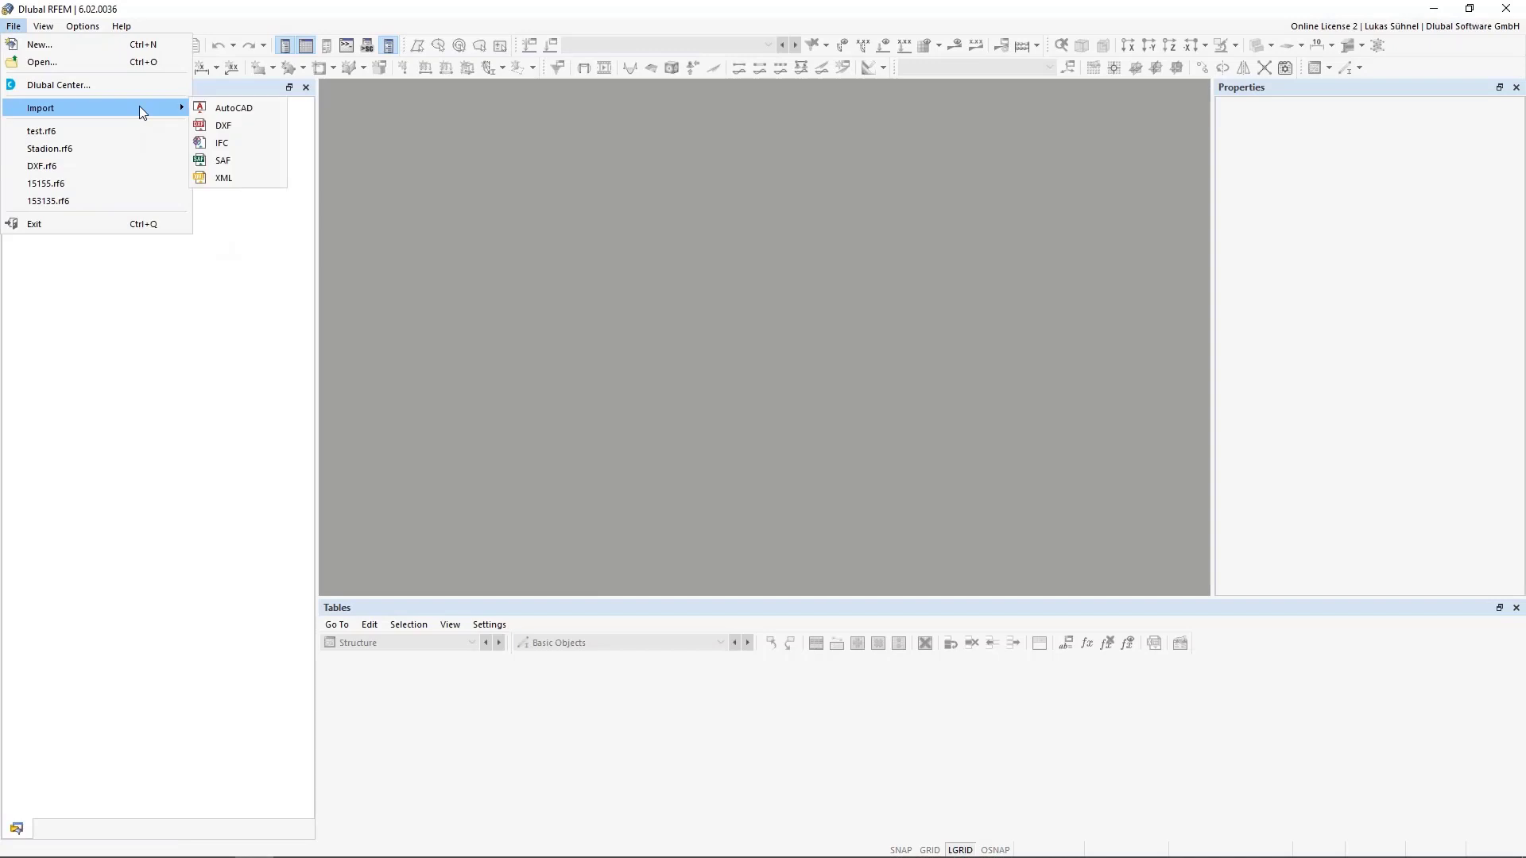
left_click(209, 111)
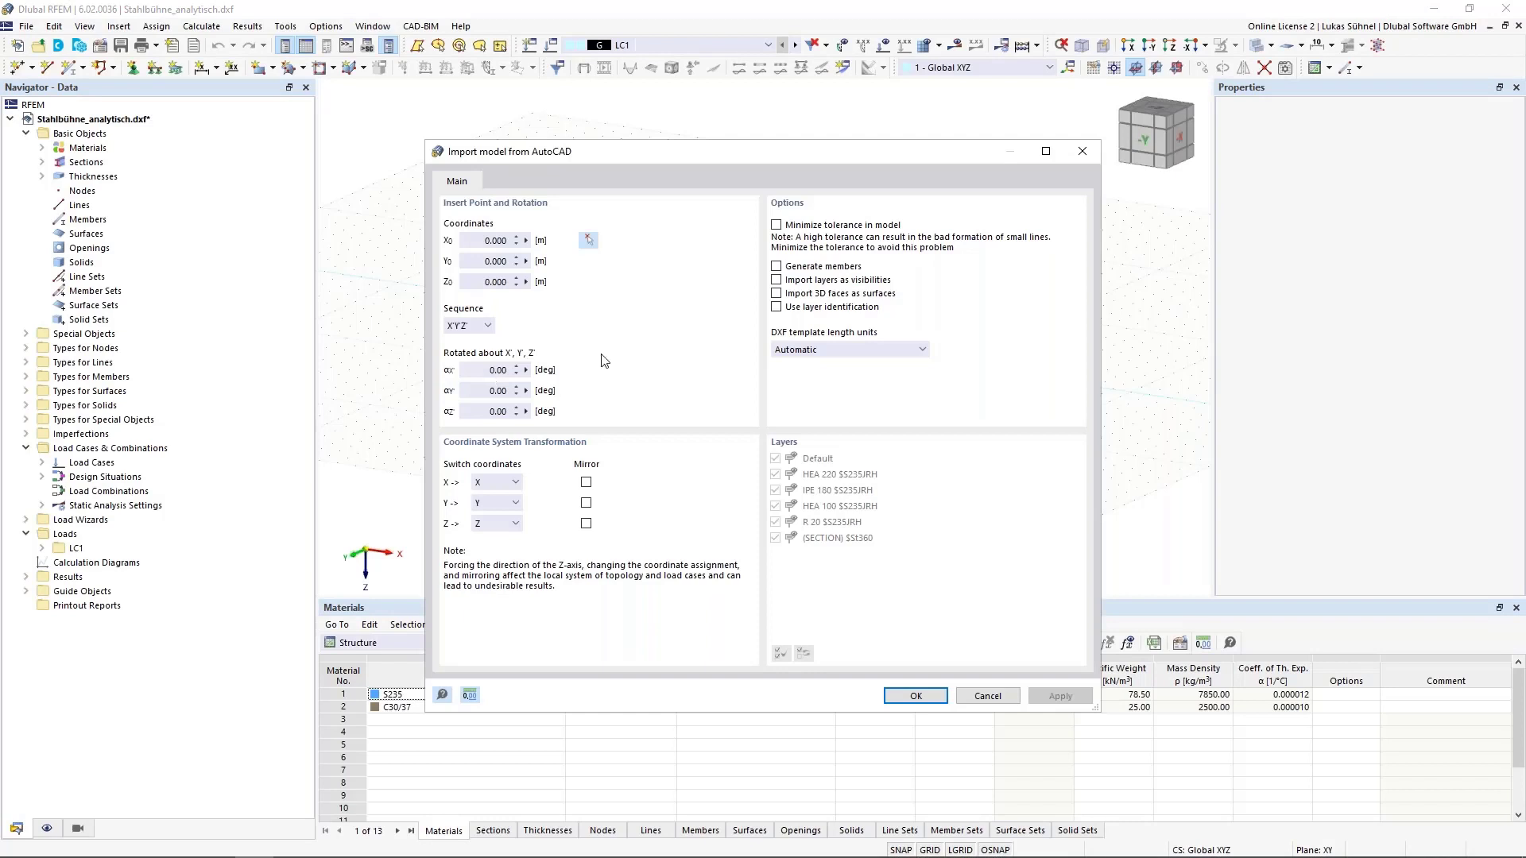
Enable member generation and layer identification for the import, and exclude the Default and (SECTION) $St360 layers
left_click(776, 267)
left_click(777, 308)
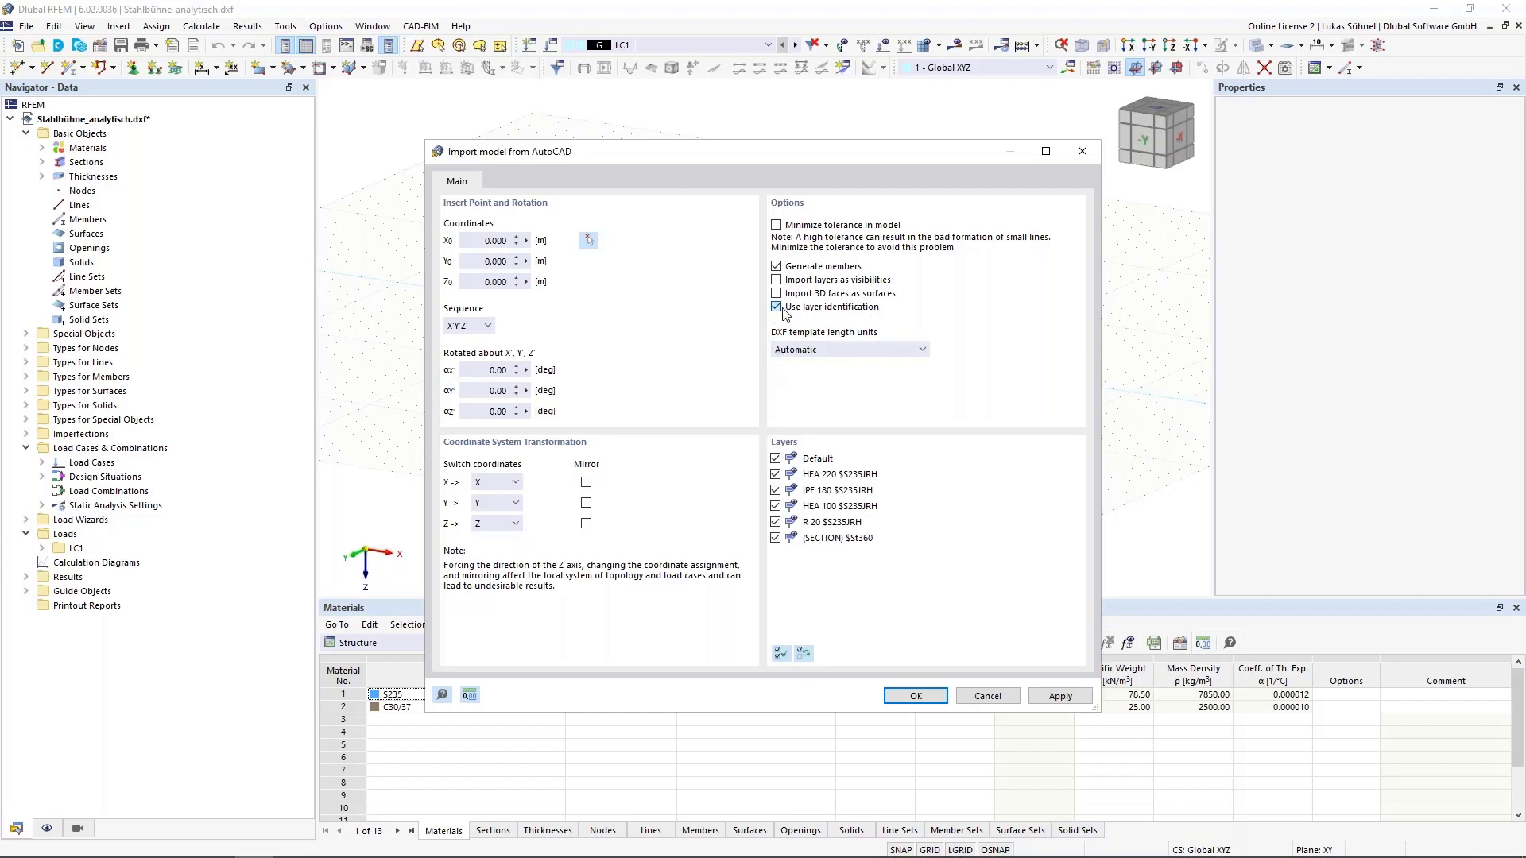
left_click(775, 459)
left_click(776, 538)
Run the AutoCAD import with the Default conversion table and close the import log
left_click(912, 696)
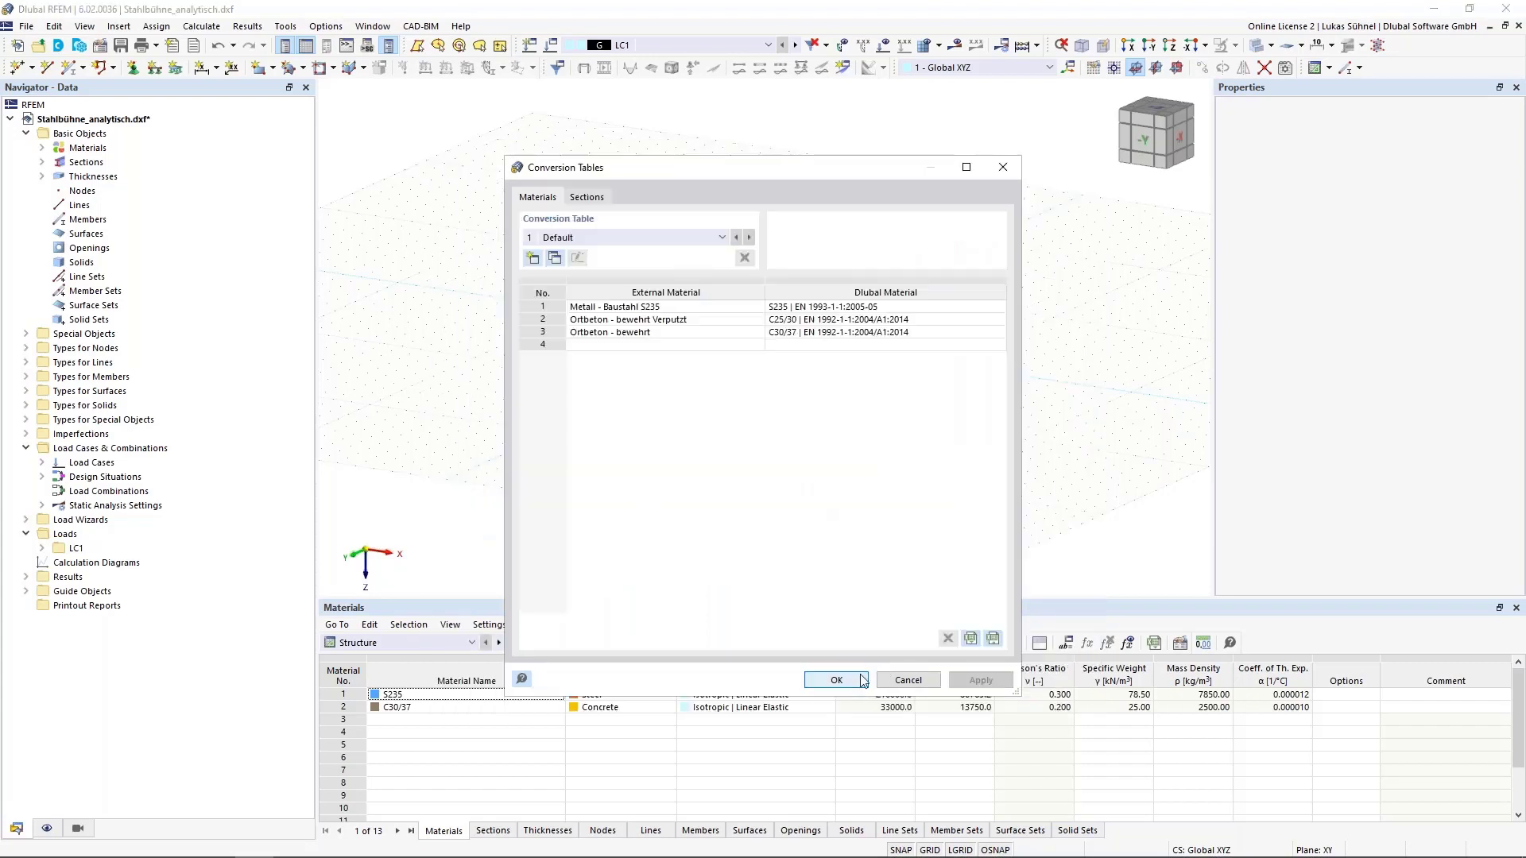
left_click(836, 681)
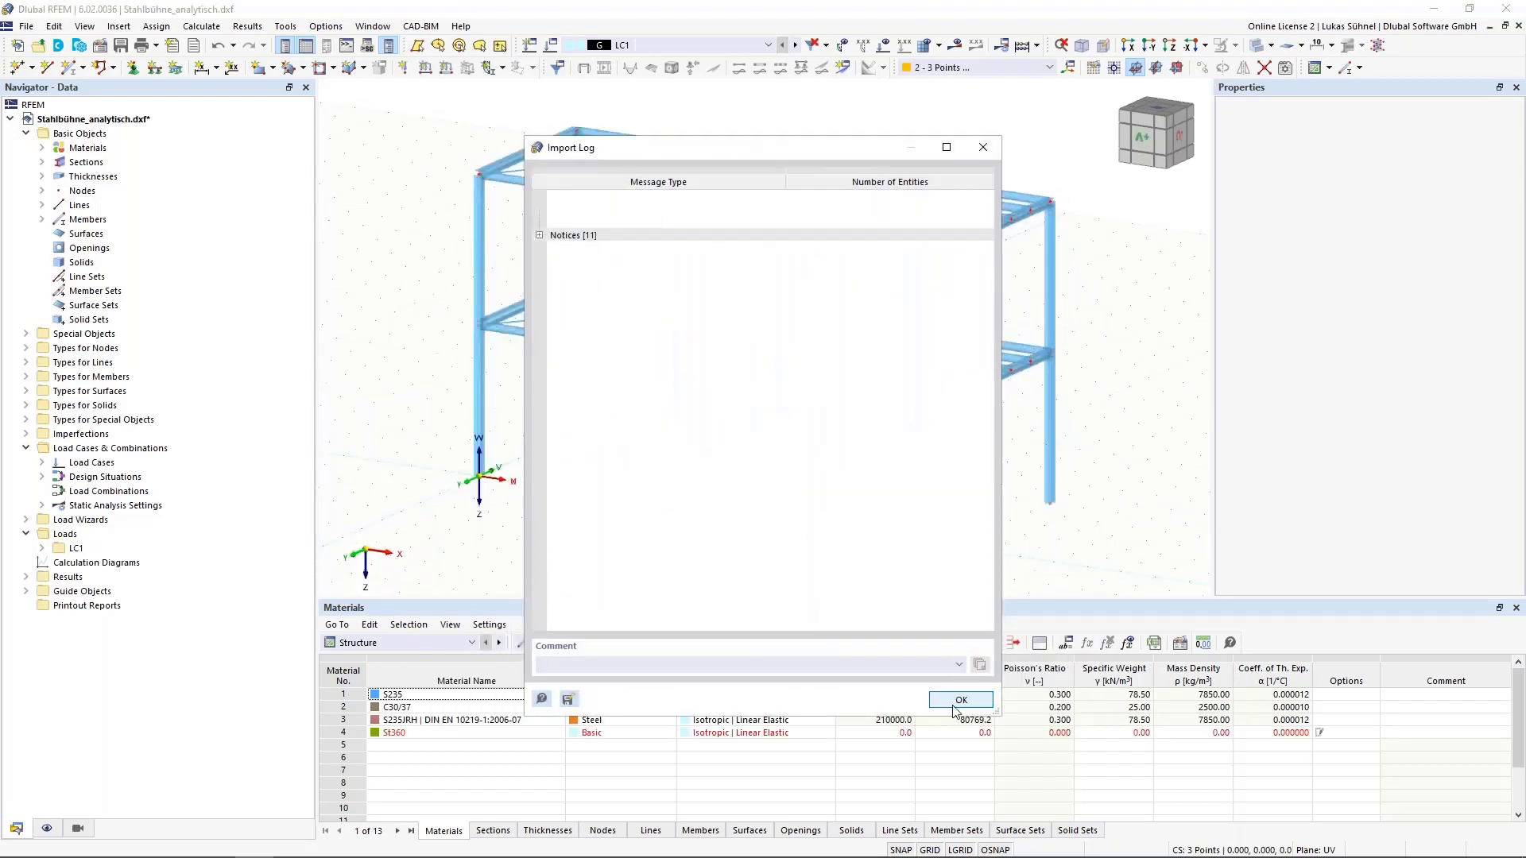
left_click(961, 699)
Inspect the imported steel platform from another side, switching its display to wireframe and back to solid rendering
scroll(549, 505, "down", 3)
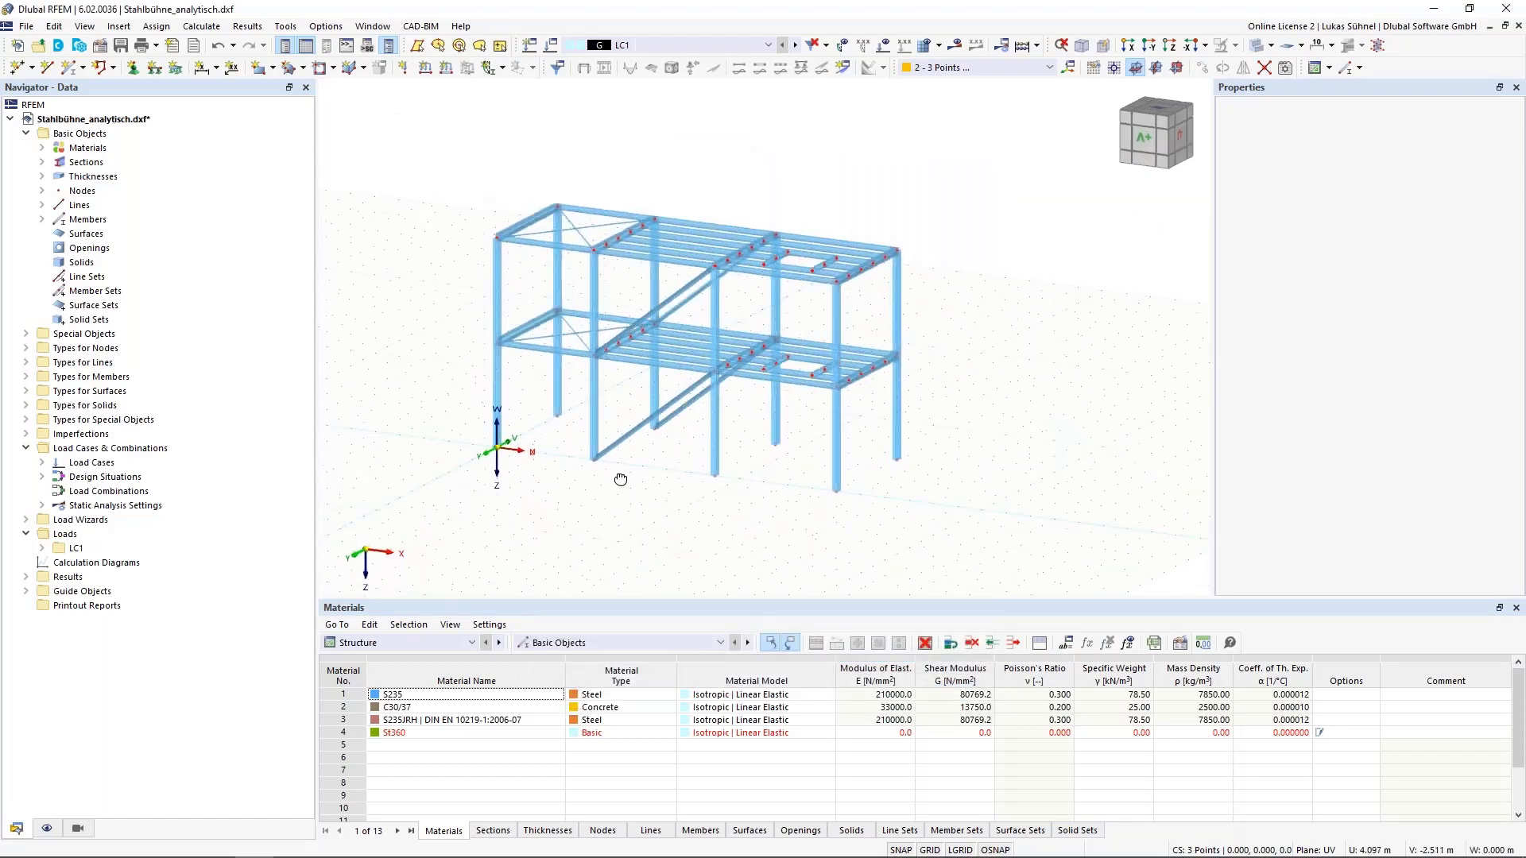
middle_click_drag(621, 480, 718, 466, "ctrl")
left_click(1262, 47)
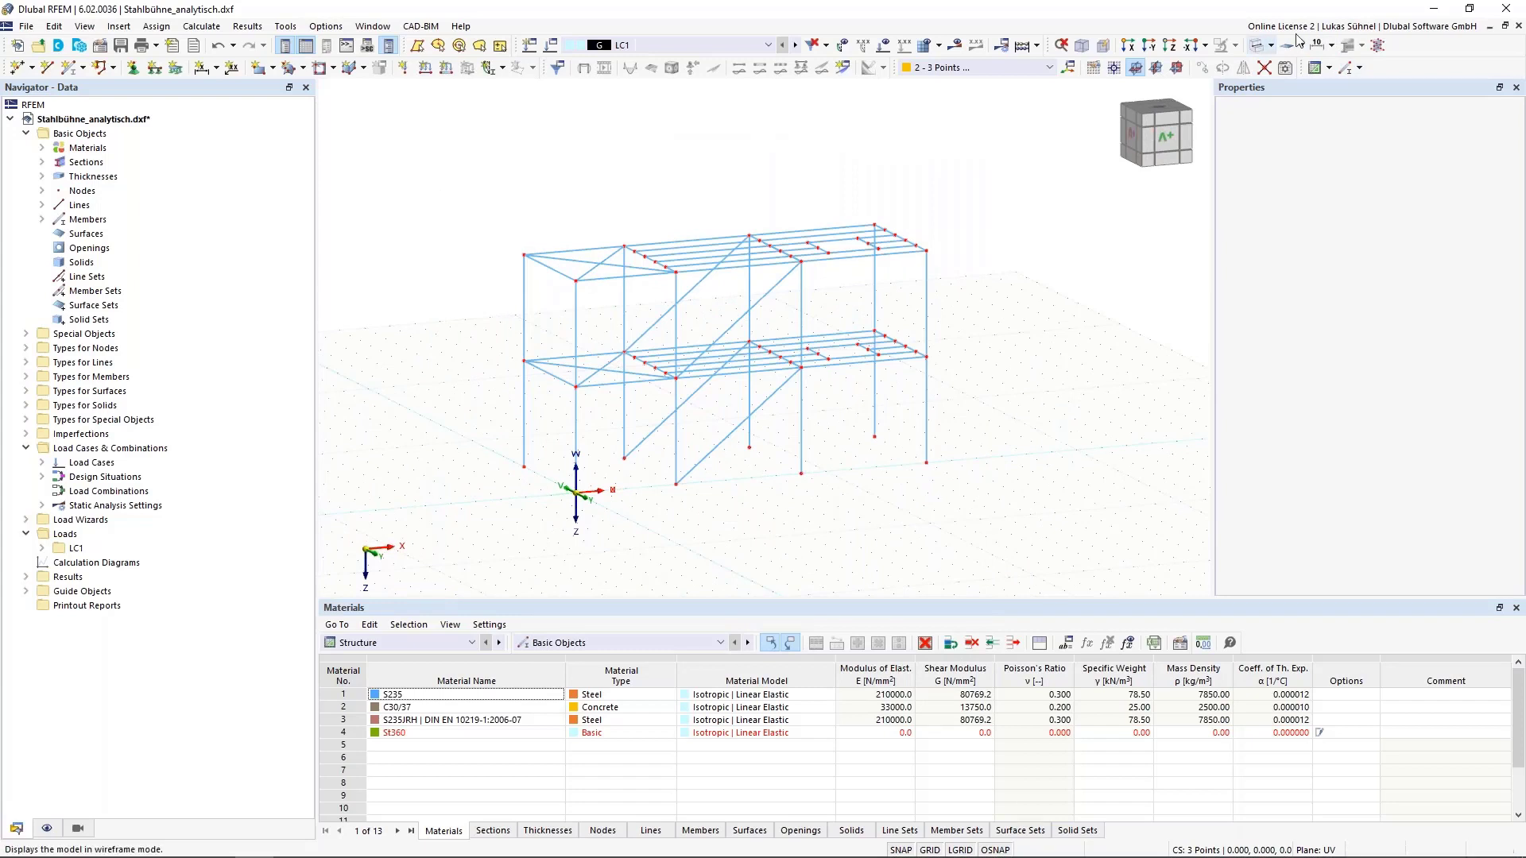
left_click(1262, 45)
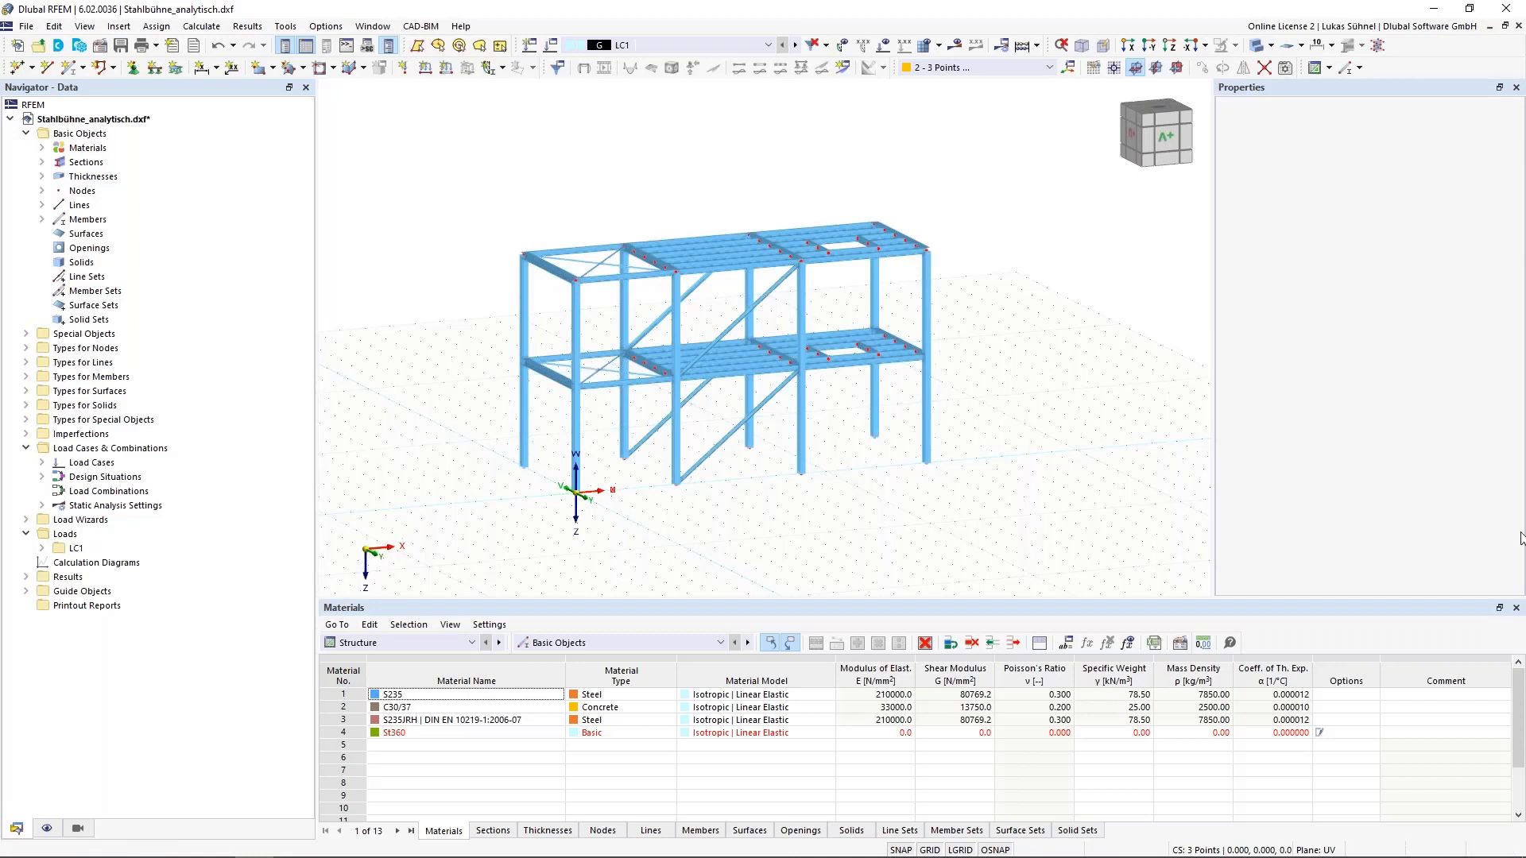
Switch to AutoCAD and examine the corner column's base and centre line against the overall platform frame
key("alt+Tab")
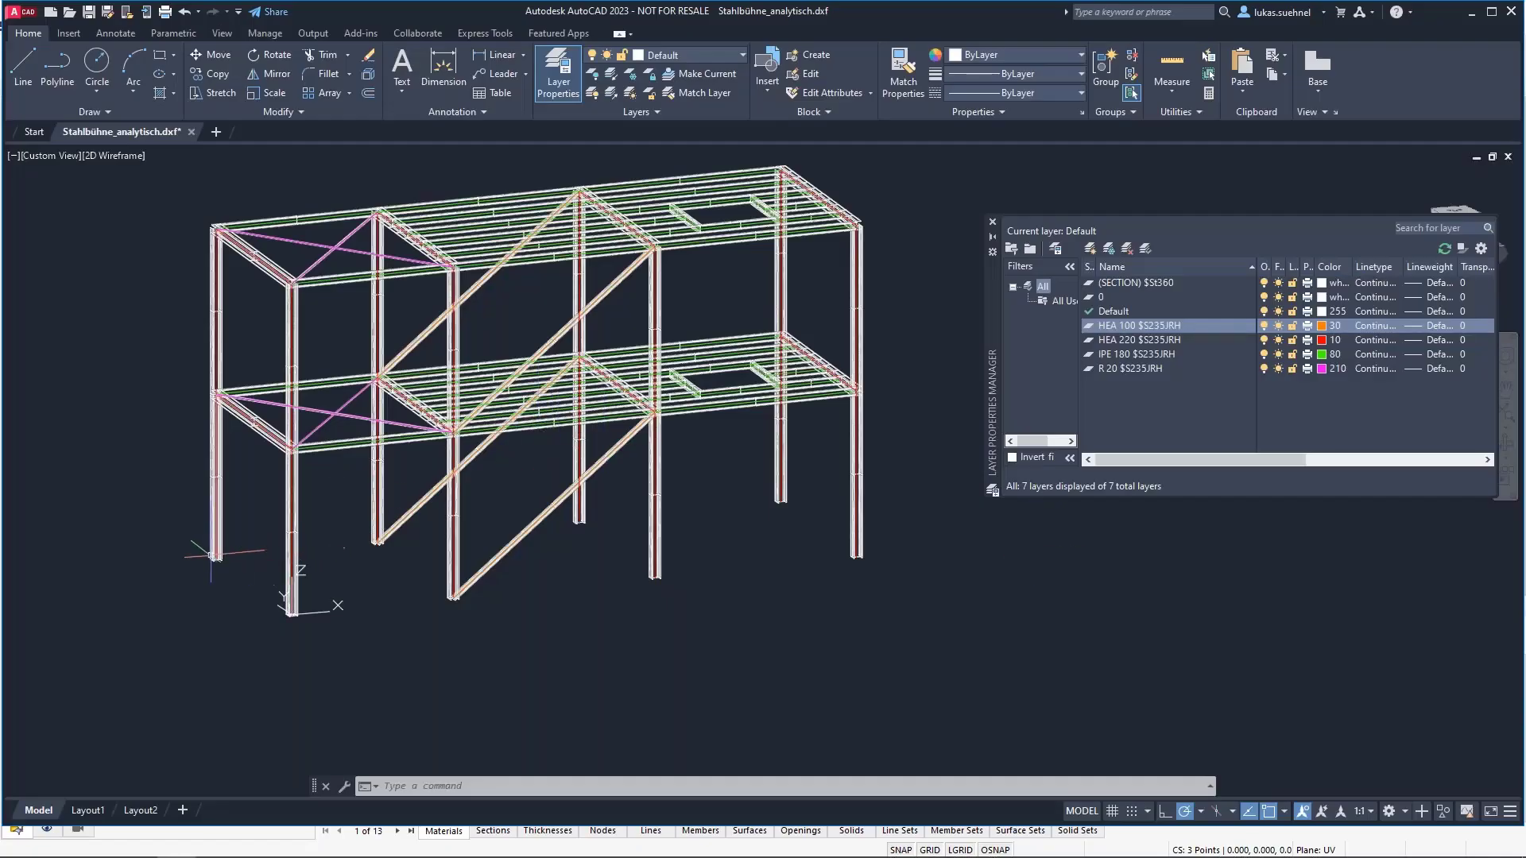
scroll(208, 553, "up", 10)
scroll(211, 554, "up", 2)
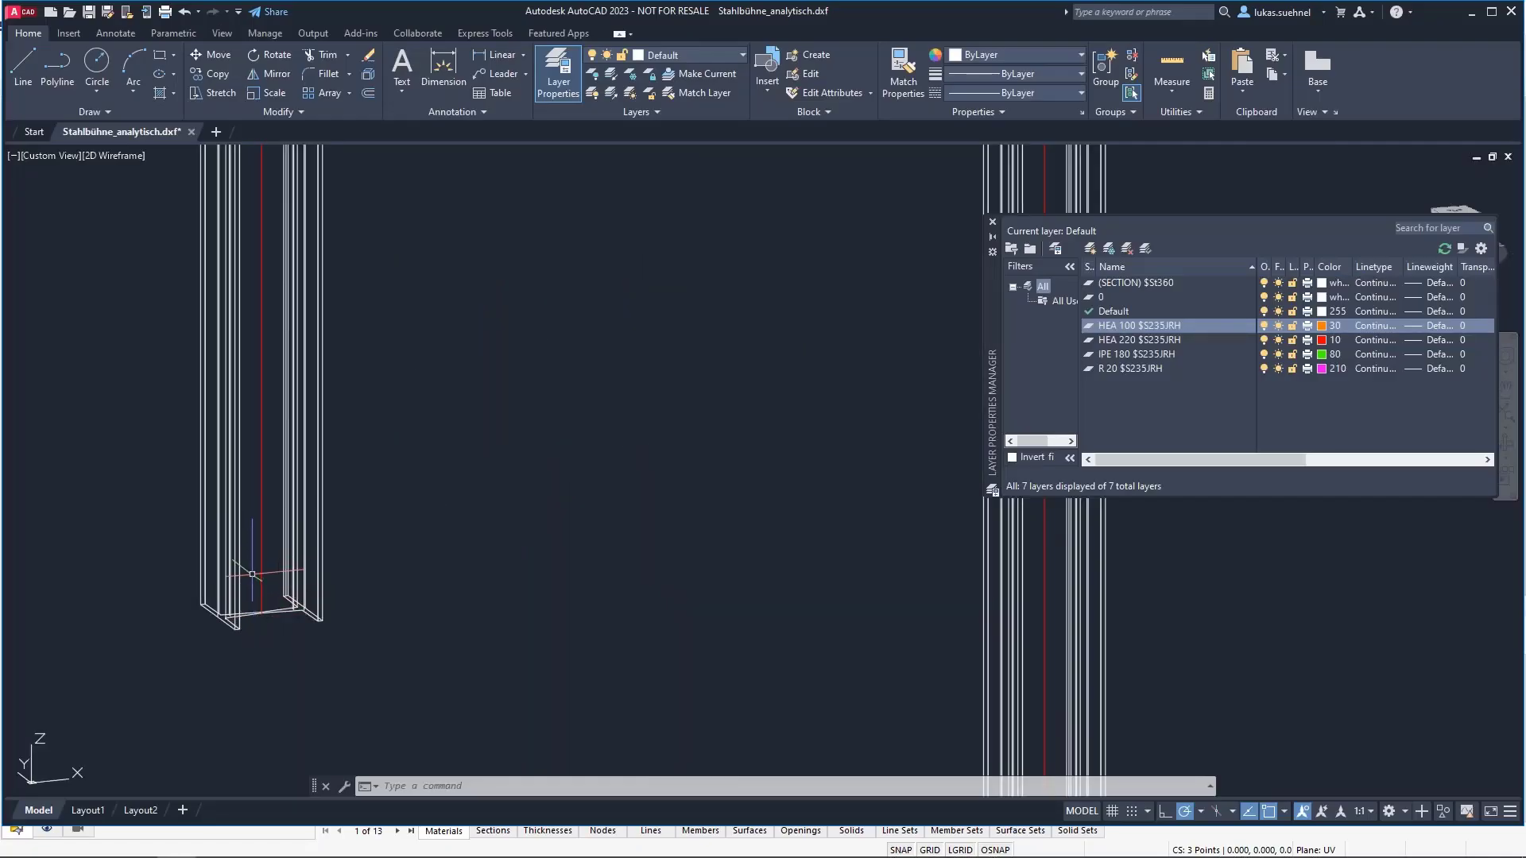
scroll(299, 647, "down", 4)
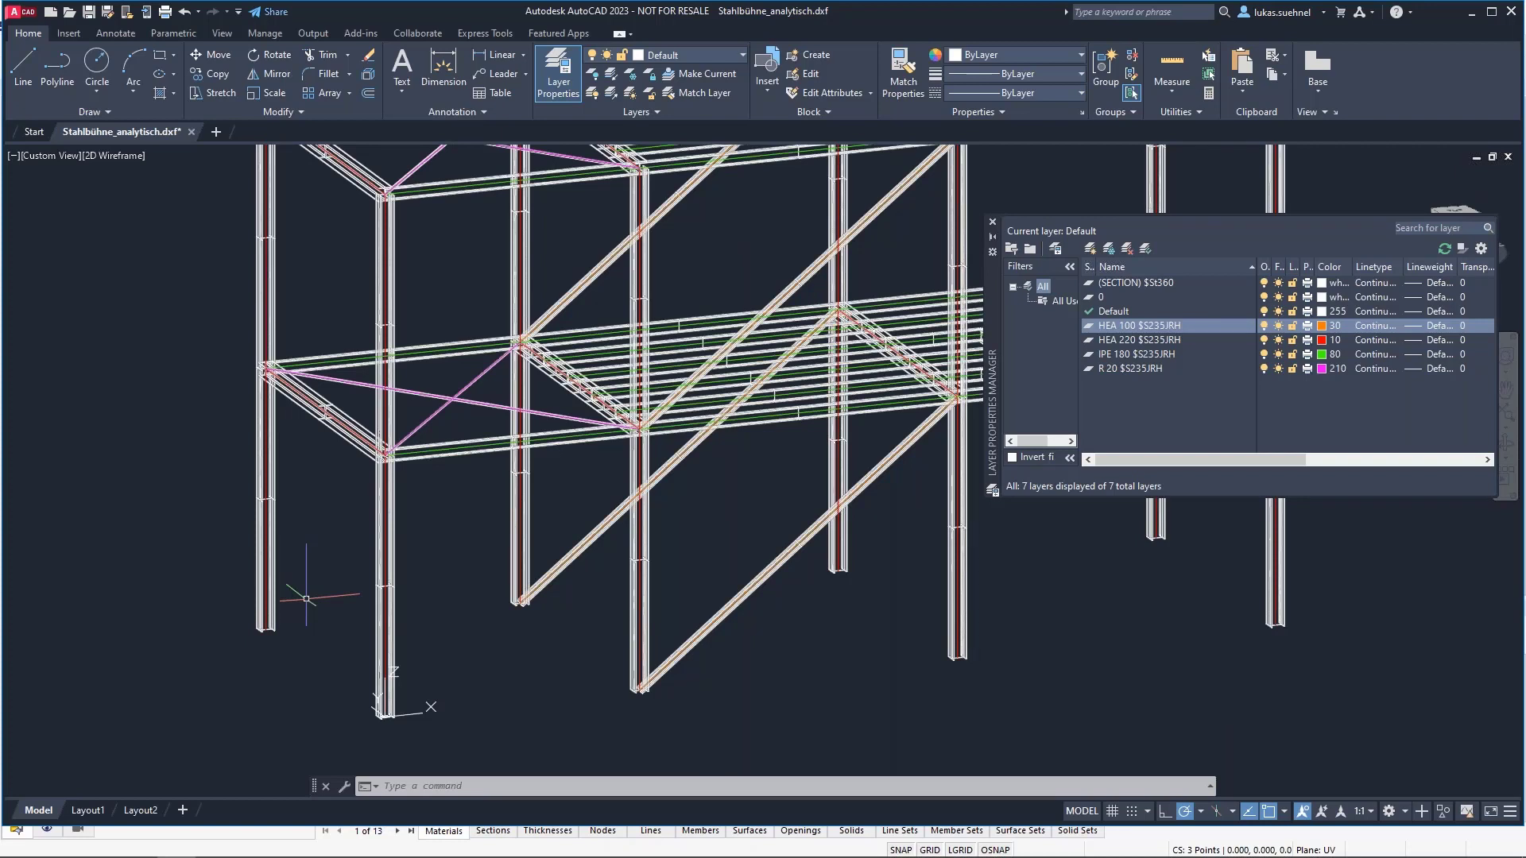
scroll(306, 598, "down", 2)
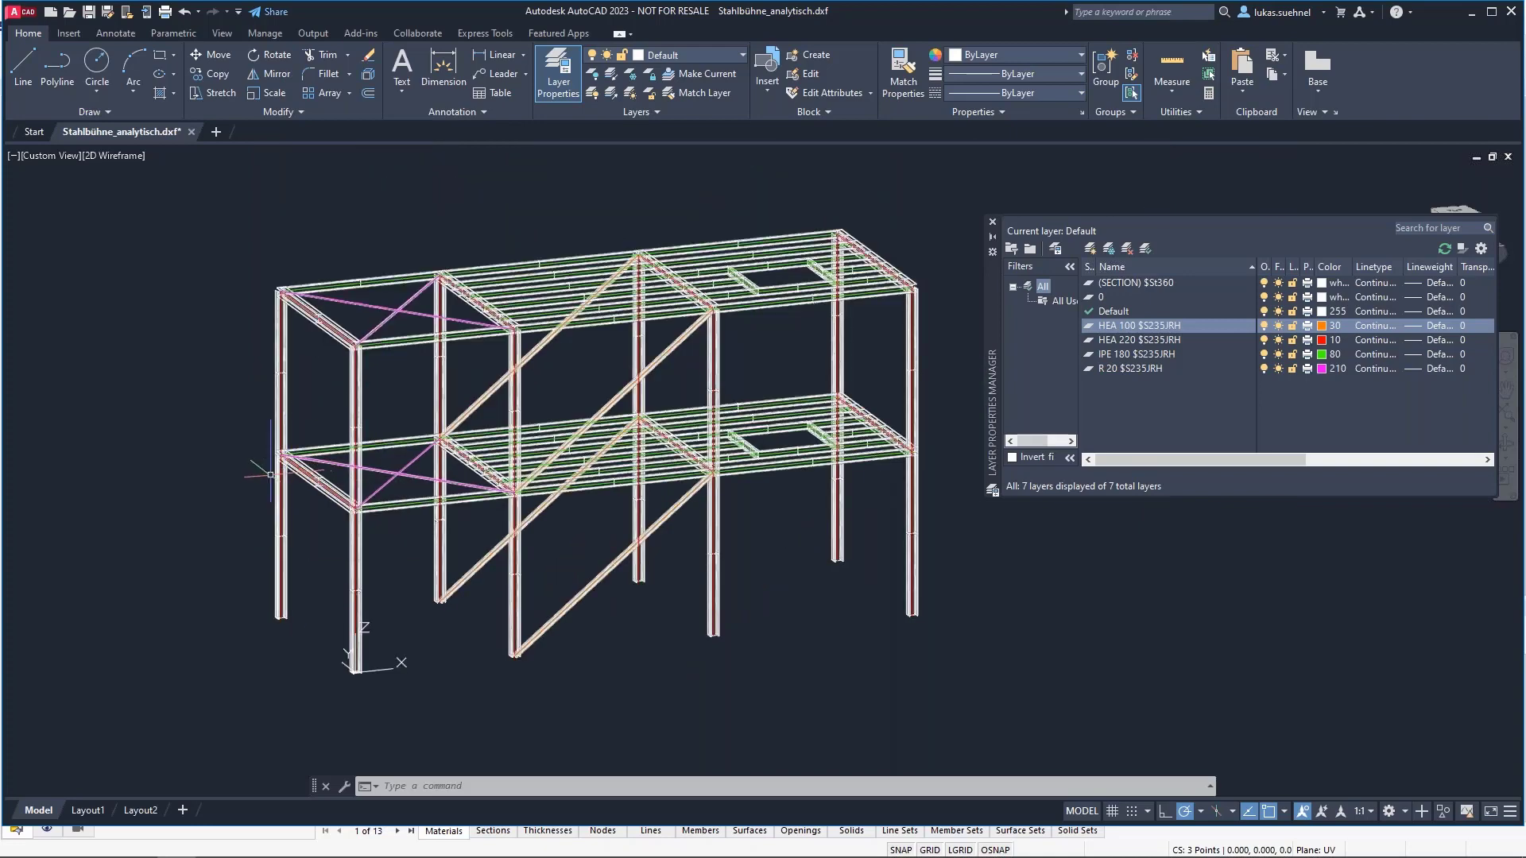
scroll(218, 474, "up", 2)
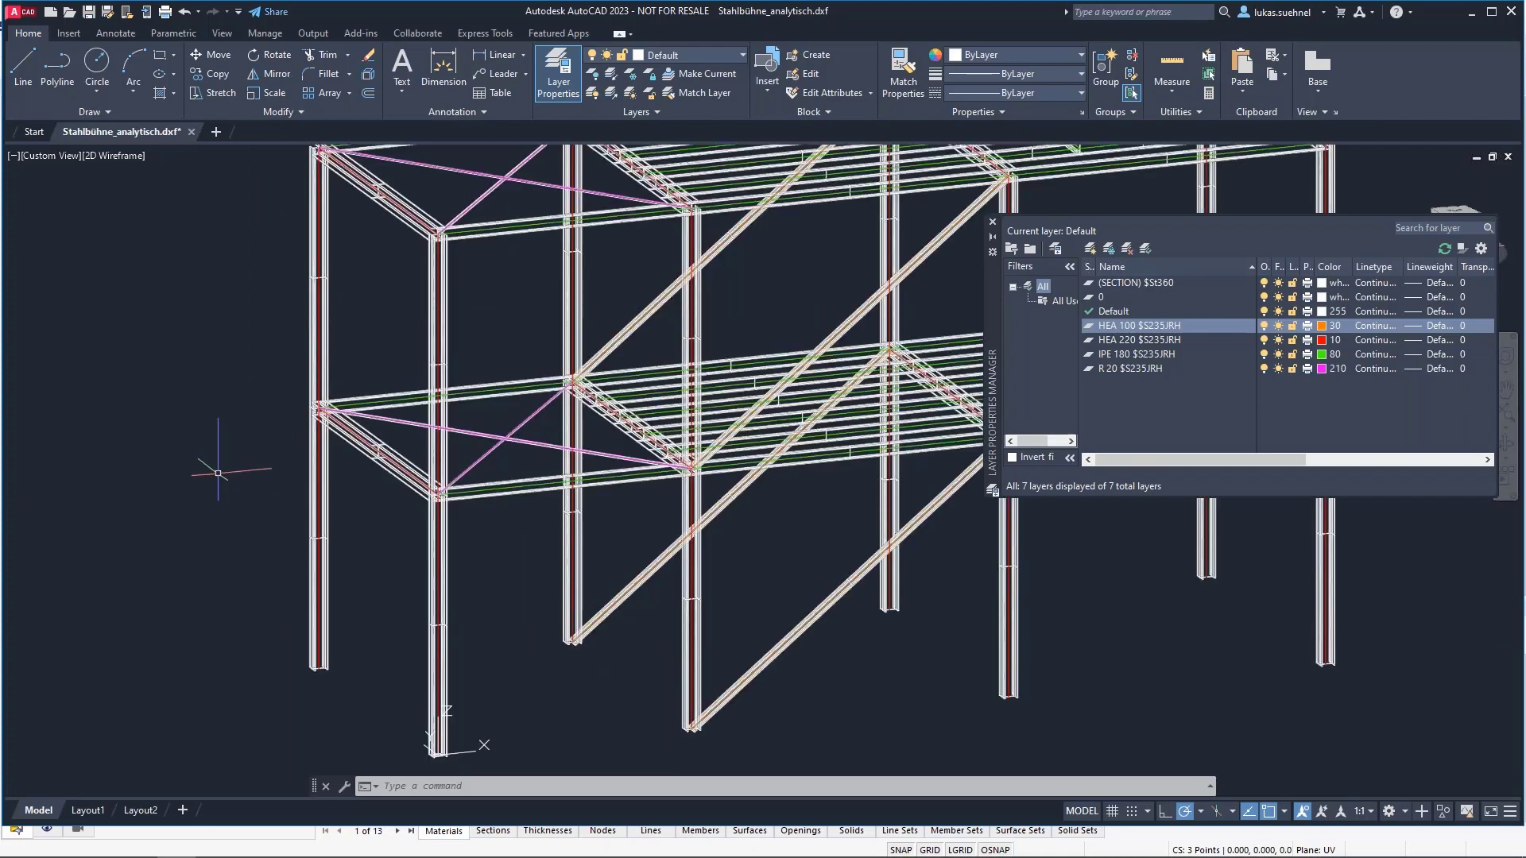
middle_click_drag(194, 408, 244, 446)
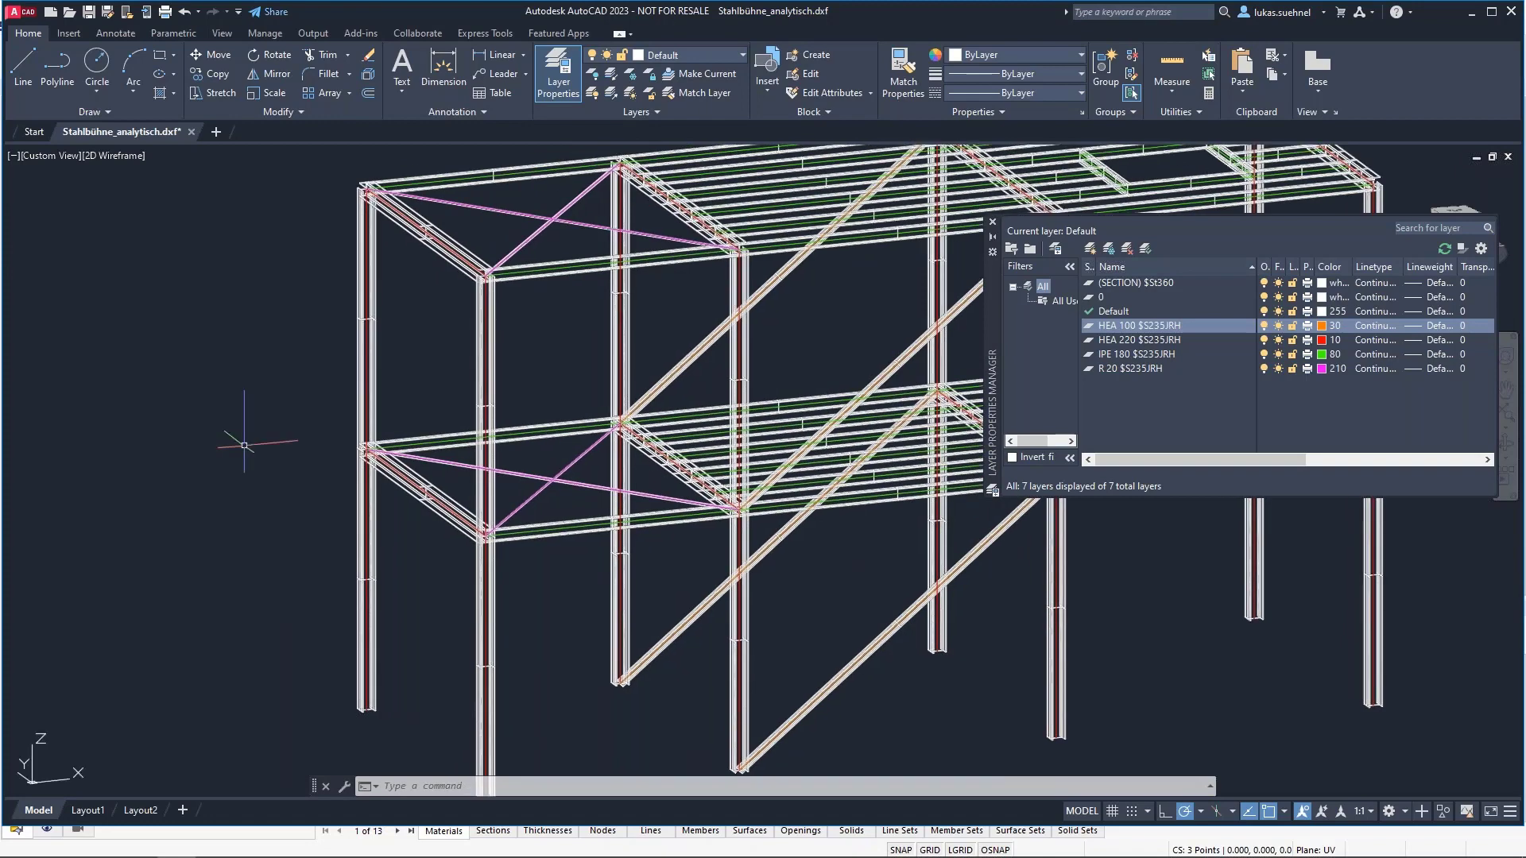
scroll(244, 446, "down", 2)
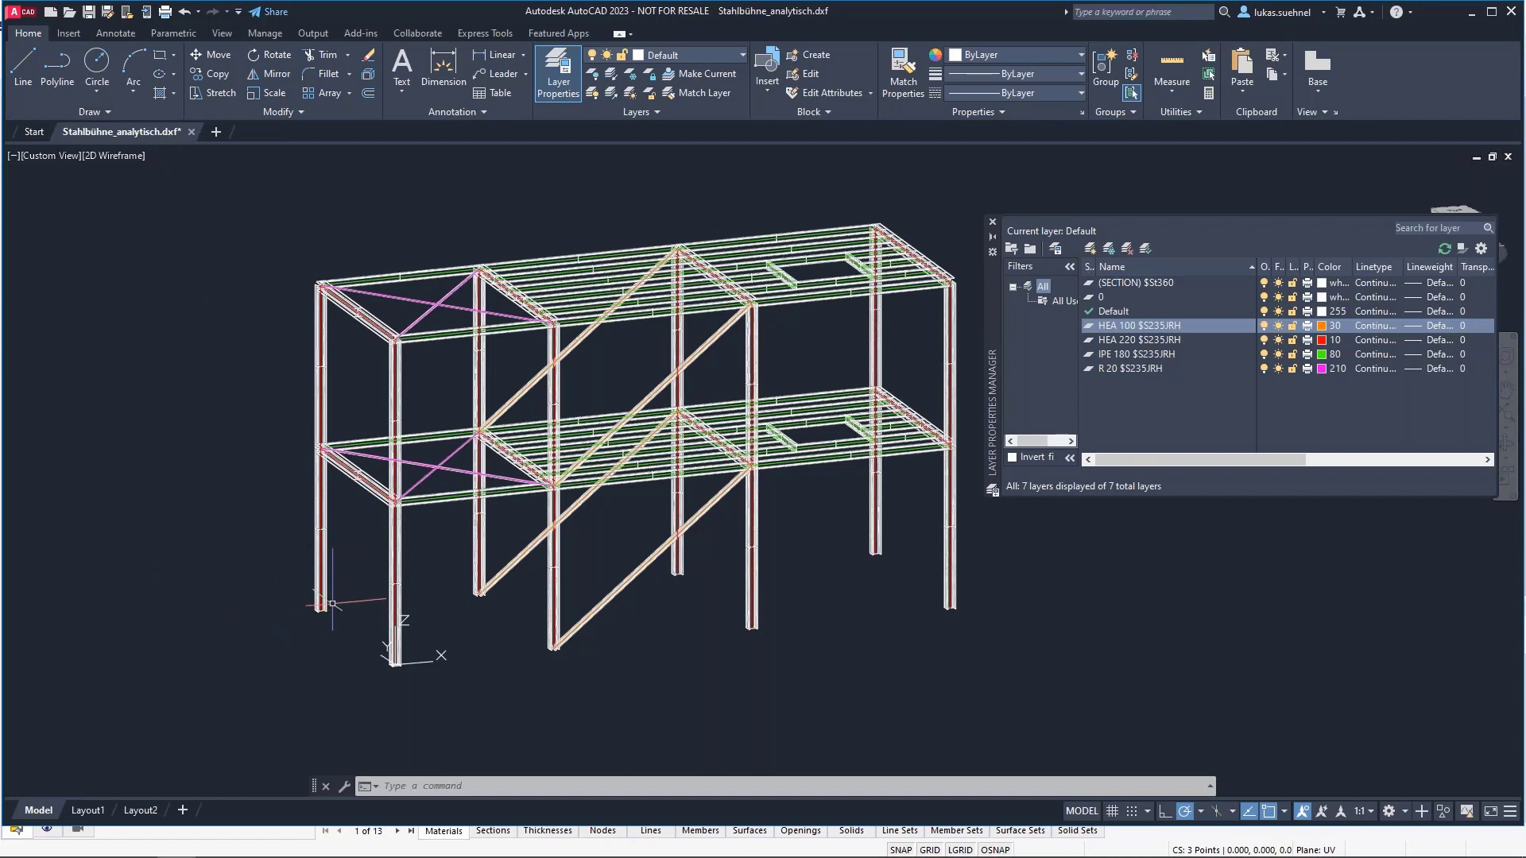
scroll(339, 613, "up", 5)
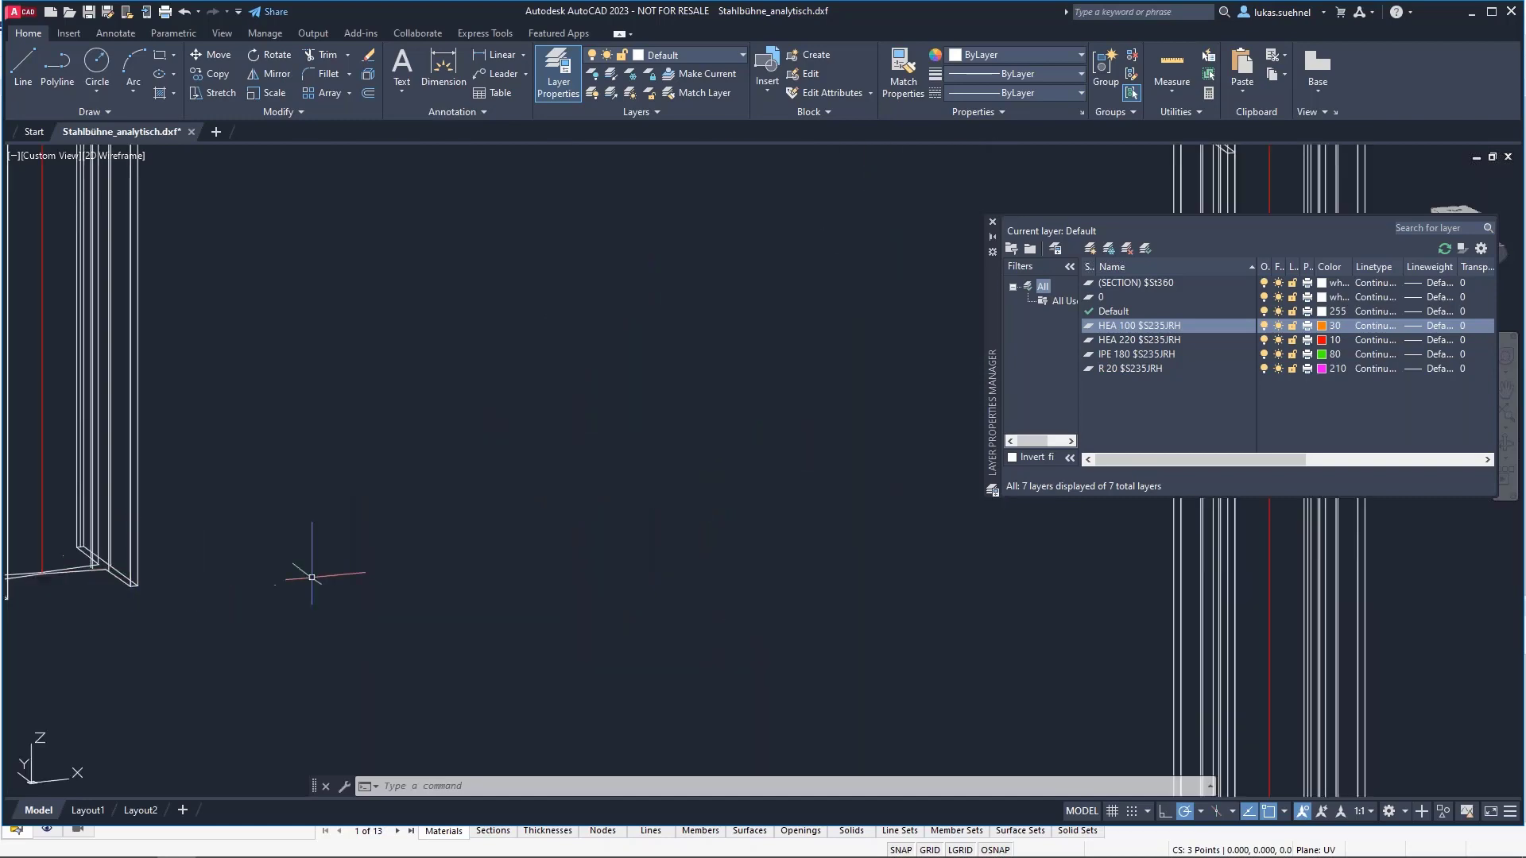
scroll(307, 572, "up", 3)
scroll(264, 594, "down", 4)
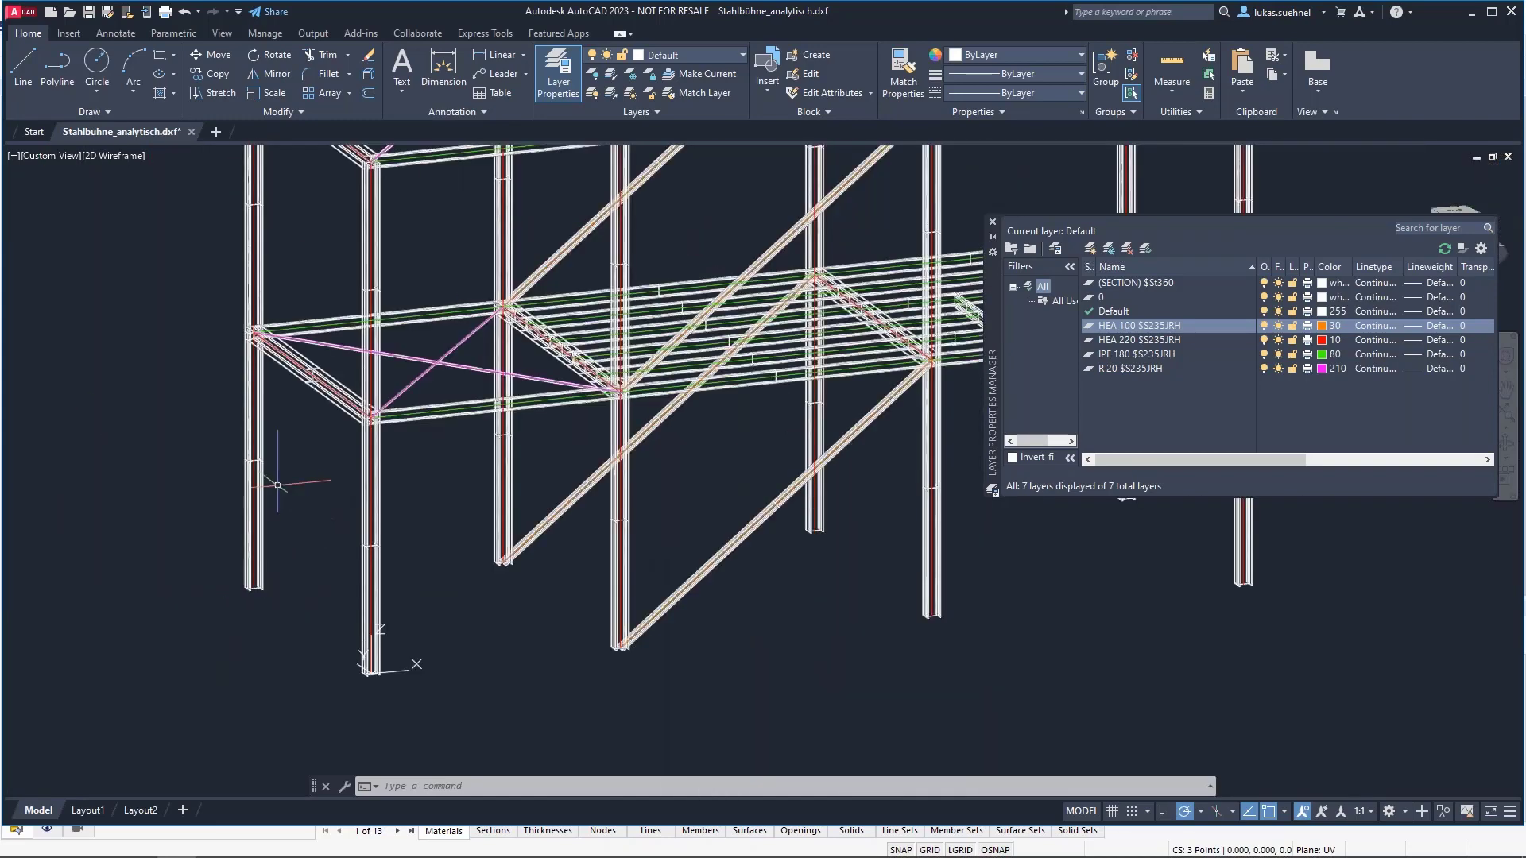
scroll(278, 556, "down", 2)
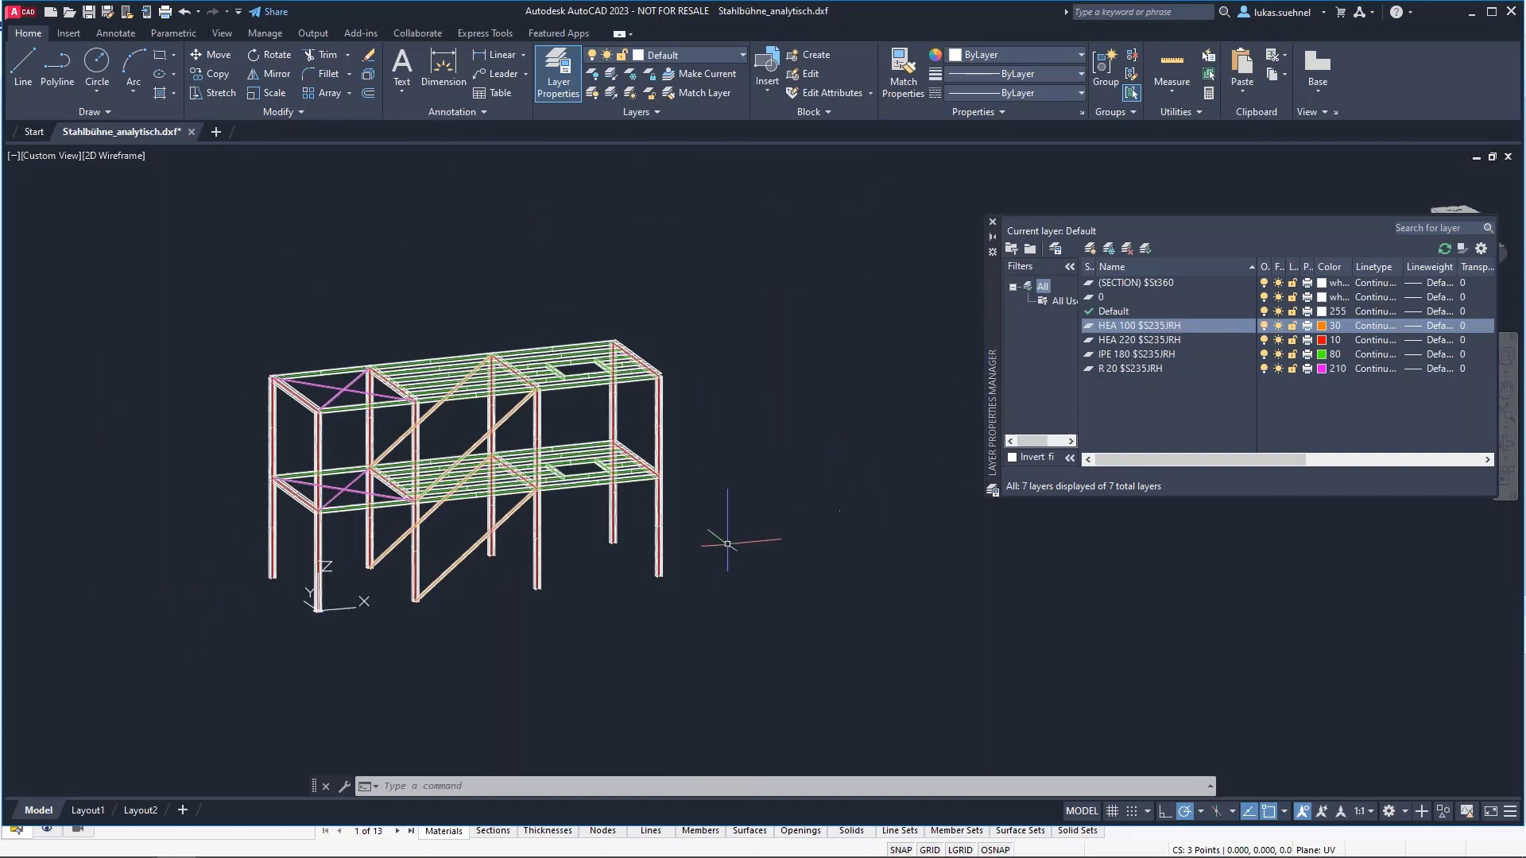
scroll(330, 598, "up", 2)
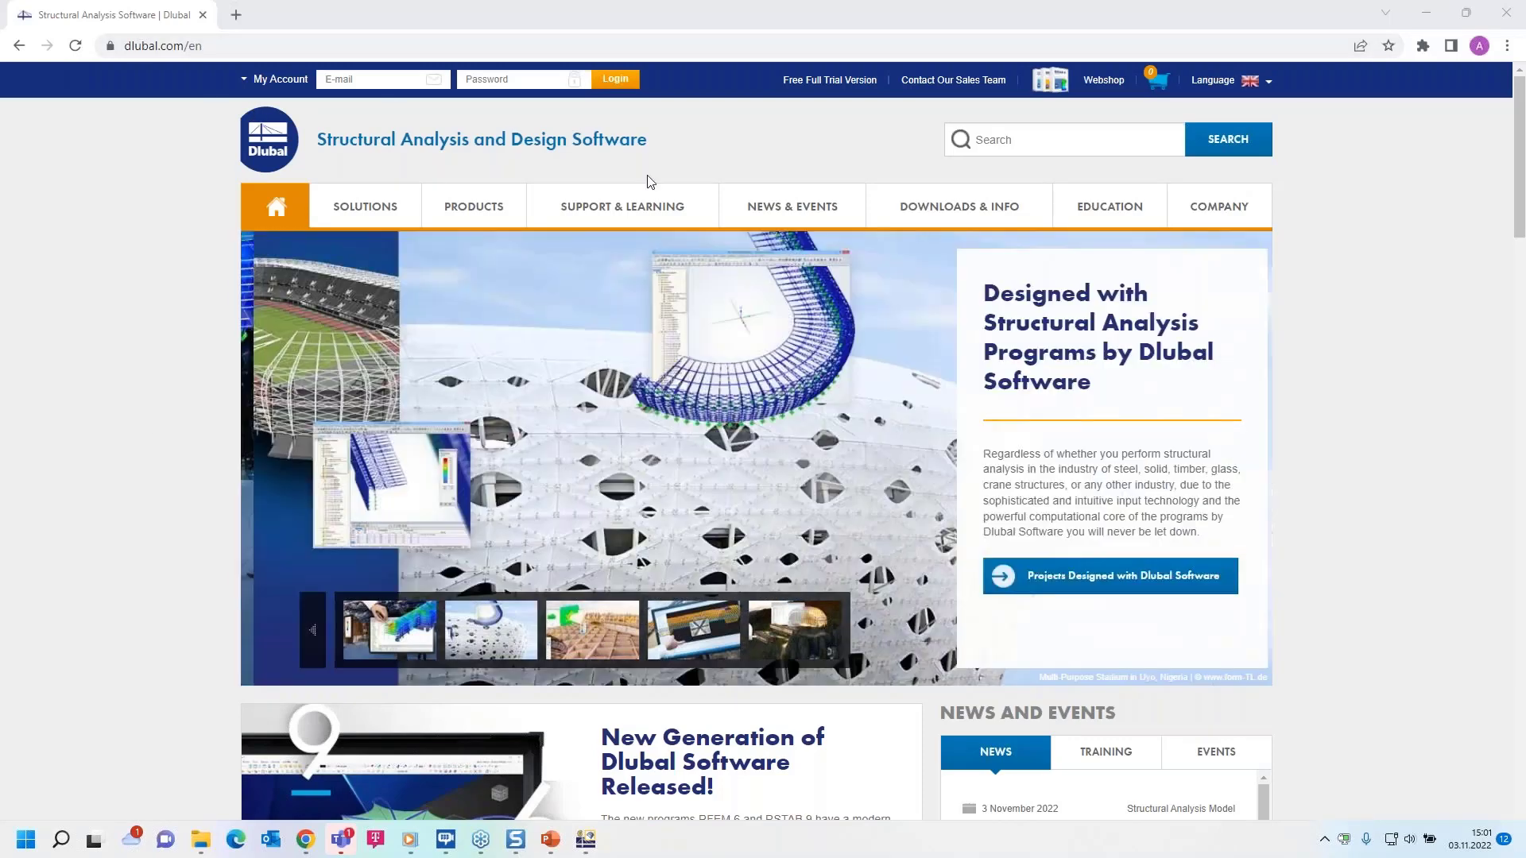
Open the Webinars page from the events section of the Dlubal website and look through the upcoming RFEM 6 interface webinars
mouse_move(787, 211)
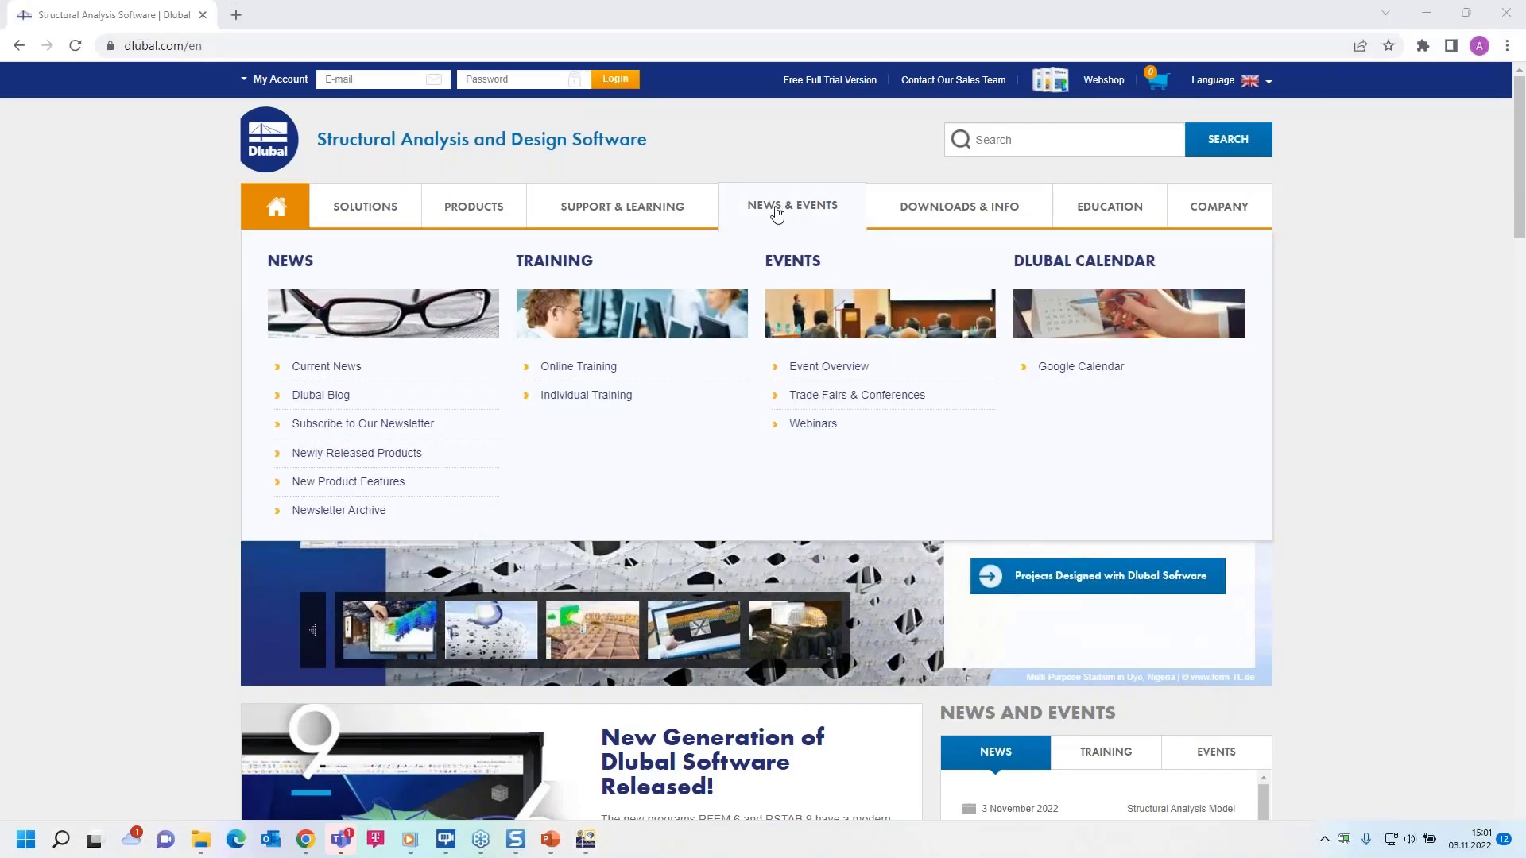
left_click(813, 425)
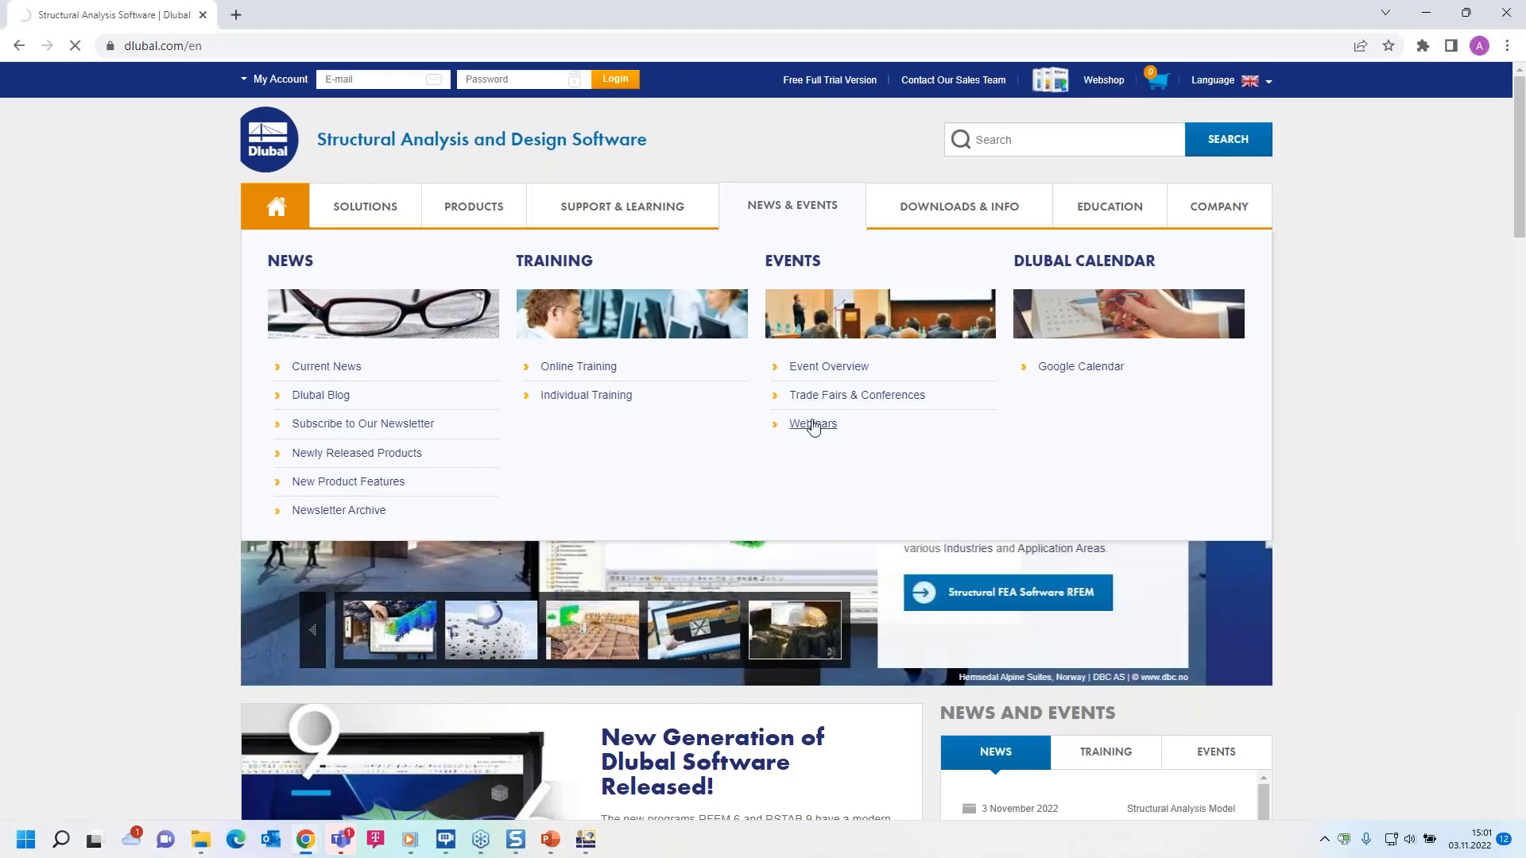
scroll(634, 253, "down", 5)
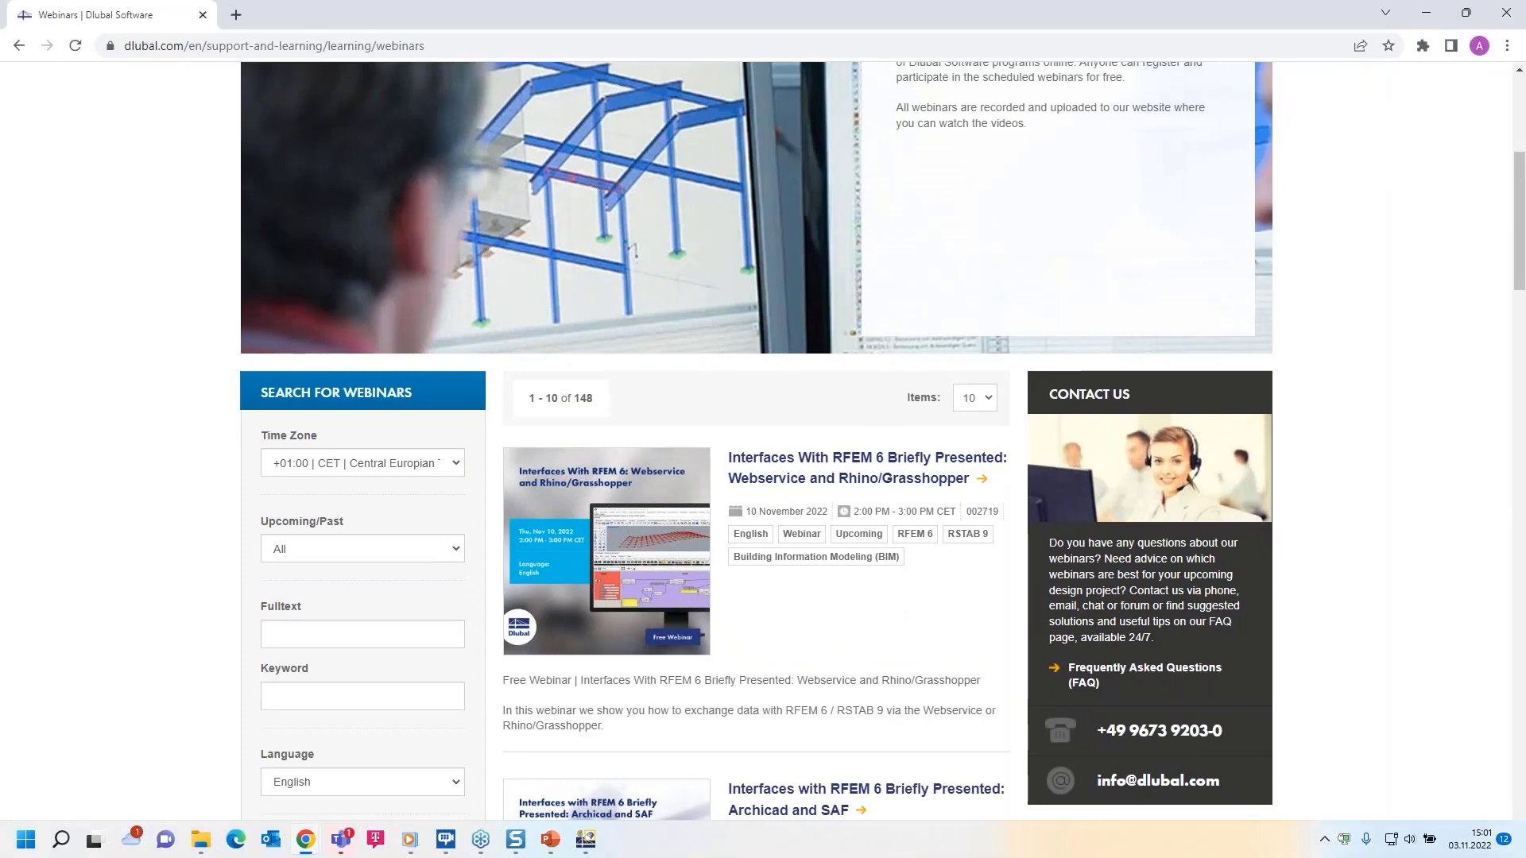
scroll(634, 252, "down", 3)
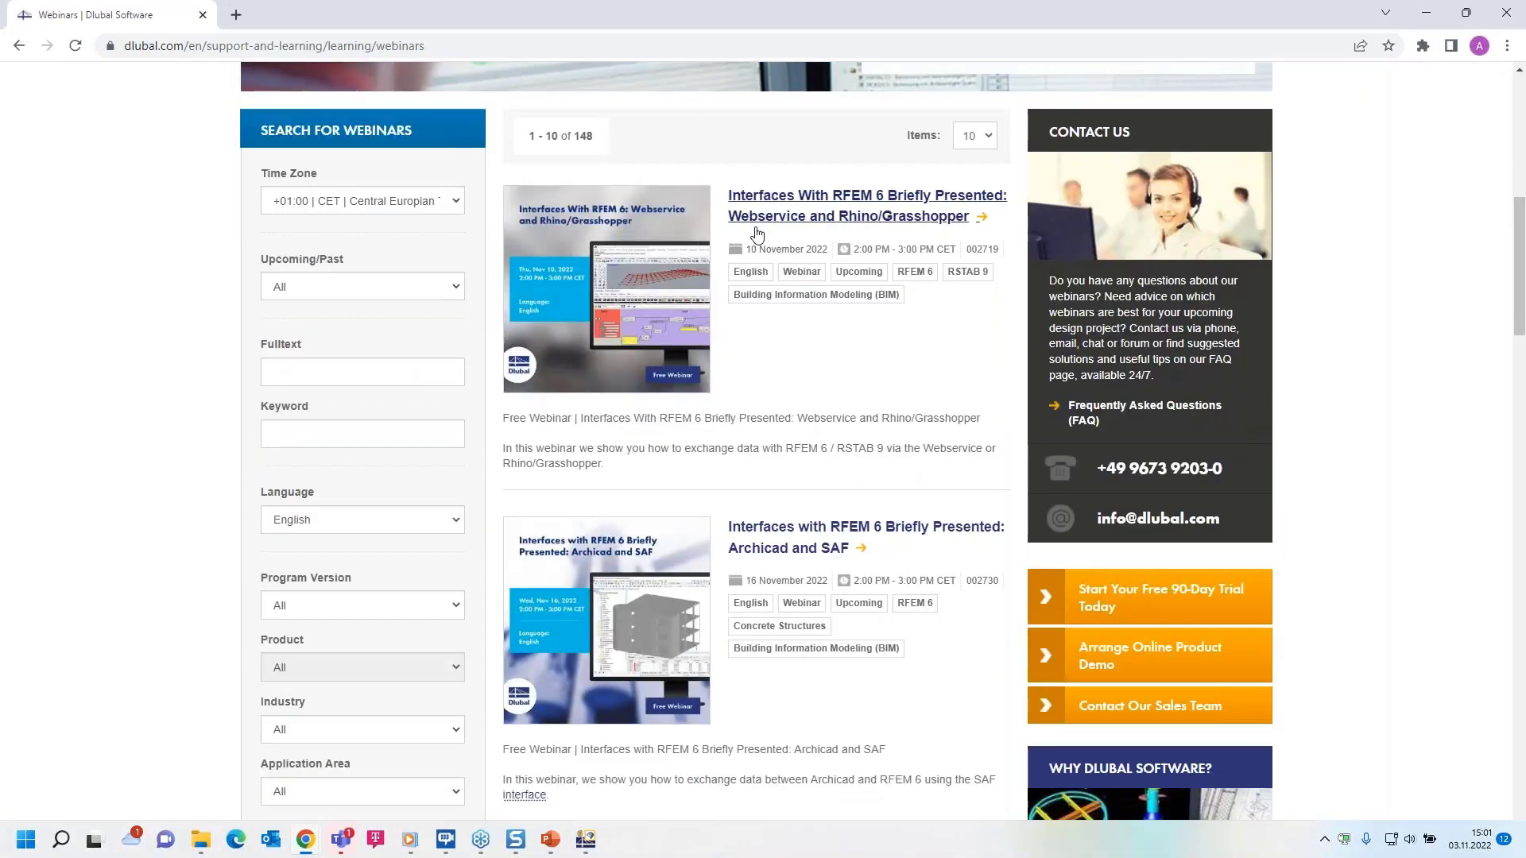
Find the webinar "Interfaces with RFEM 6 Briefly Presented: DXF, IFC, Autodesk Revit" in the webinar list and open its information page
scroll(816, 413, "down", 3)
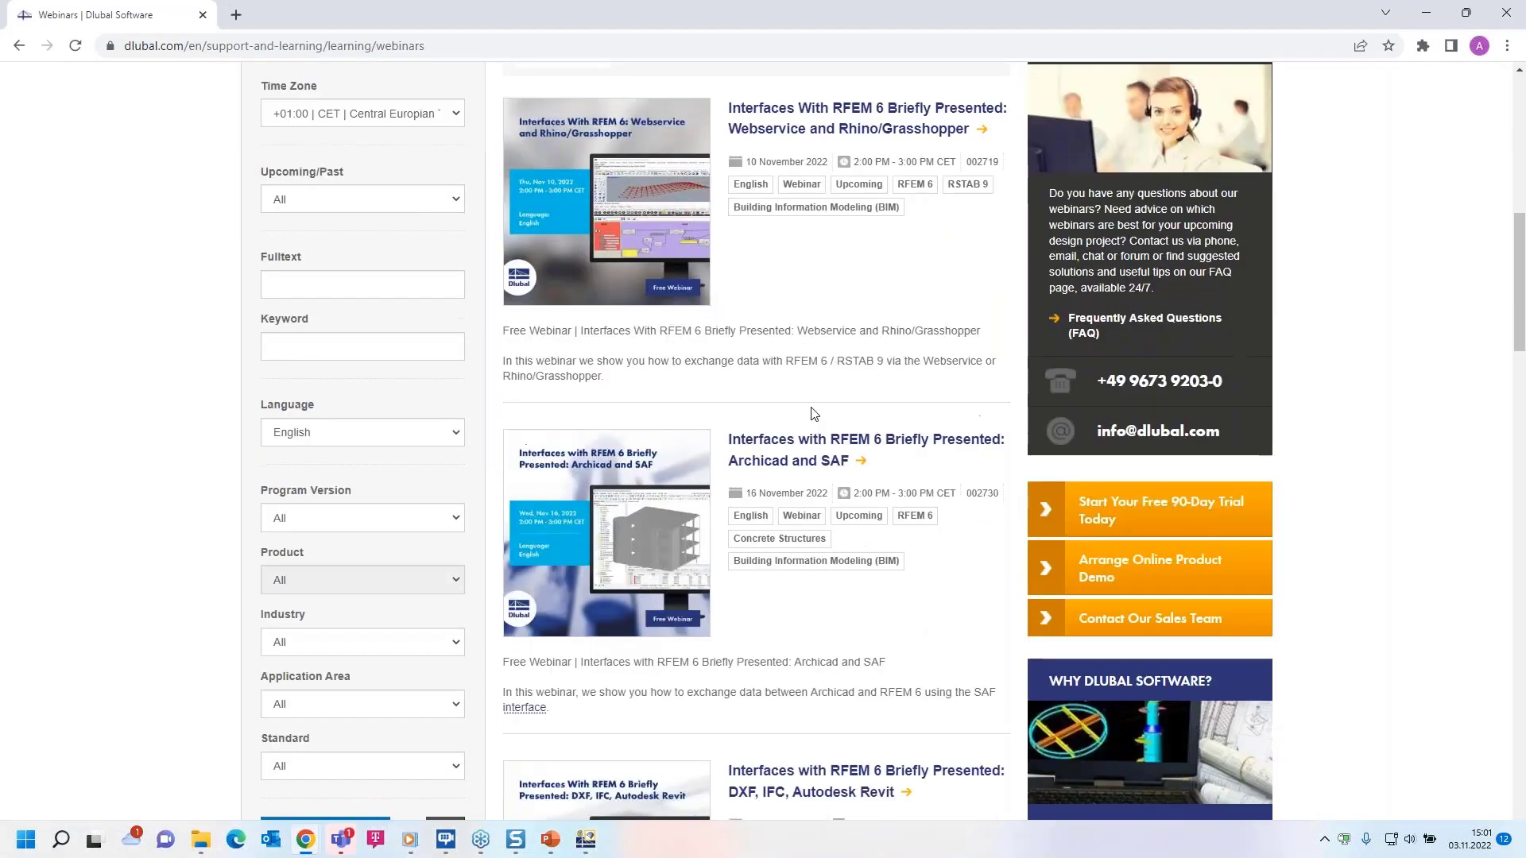
scroll(926, 631, "down", 1)
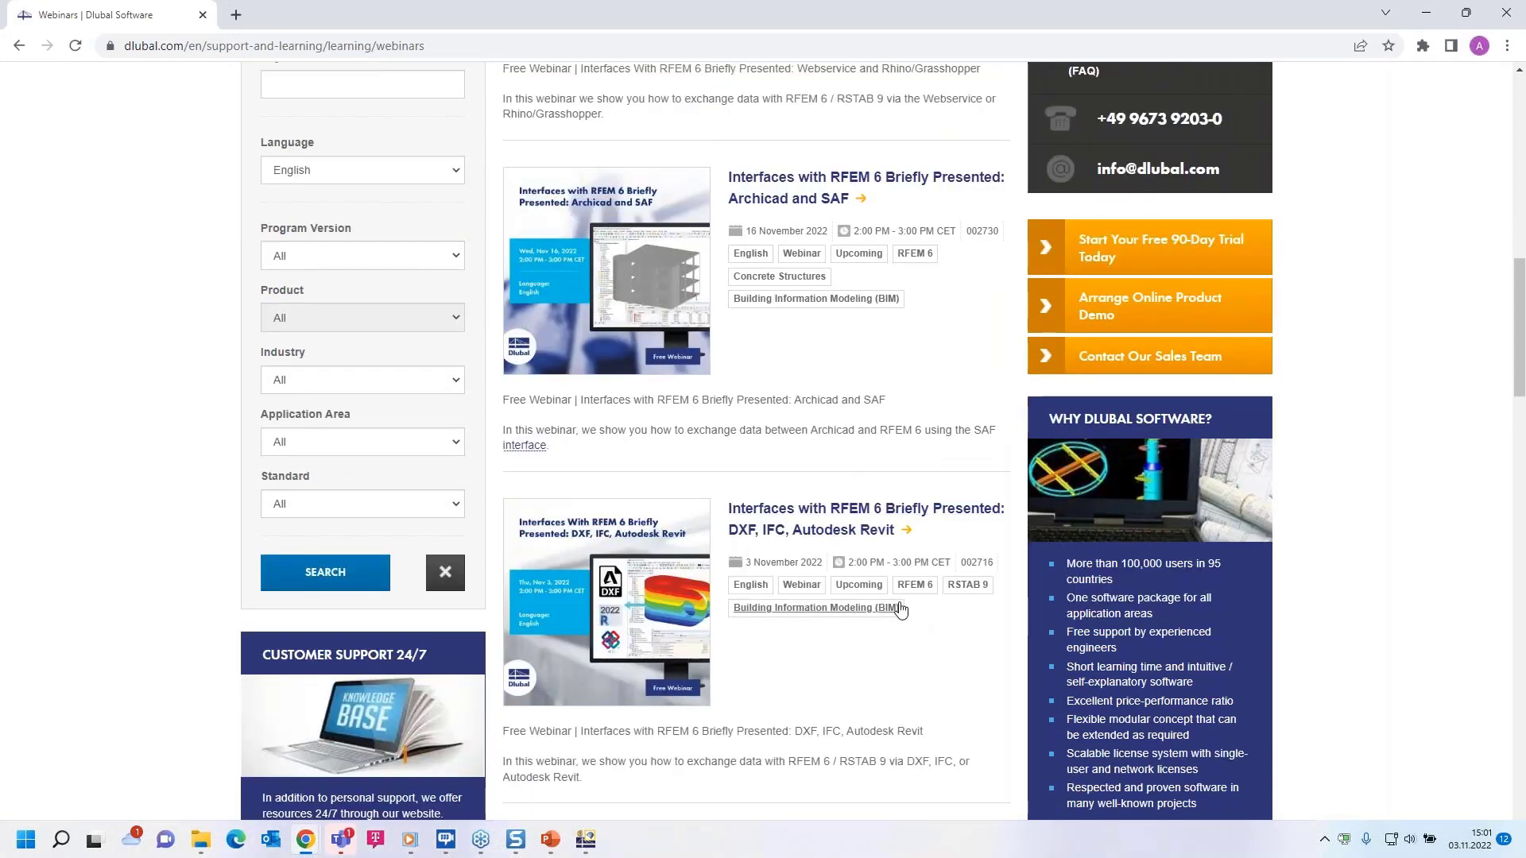
scroll(898, 610, "down", 2)
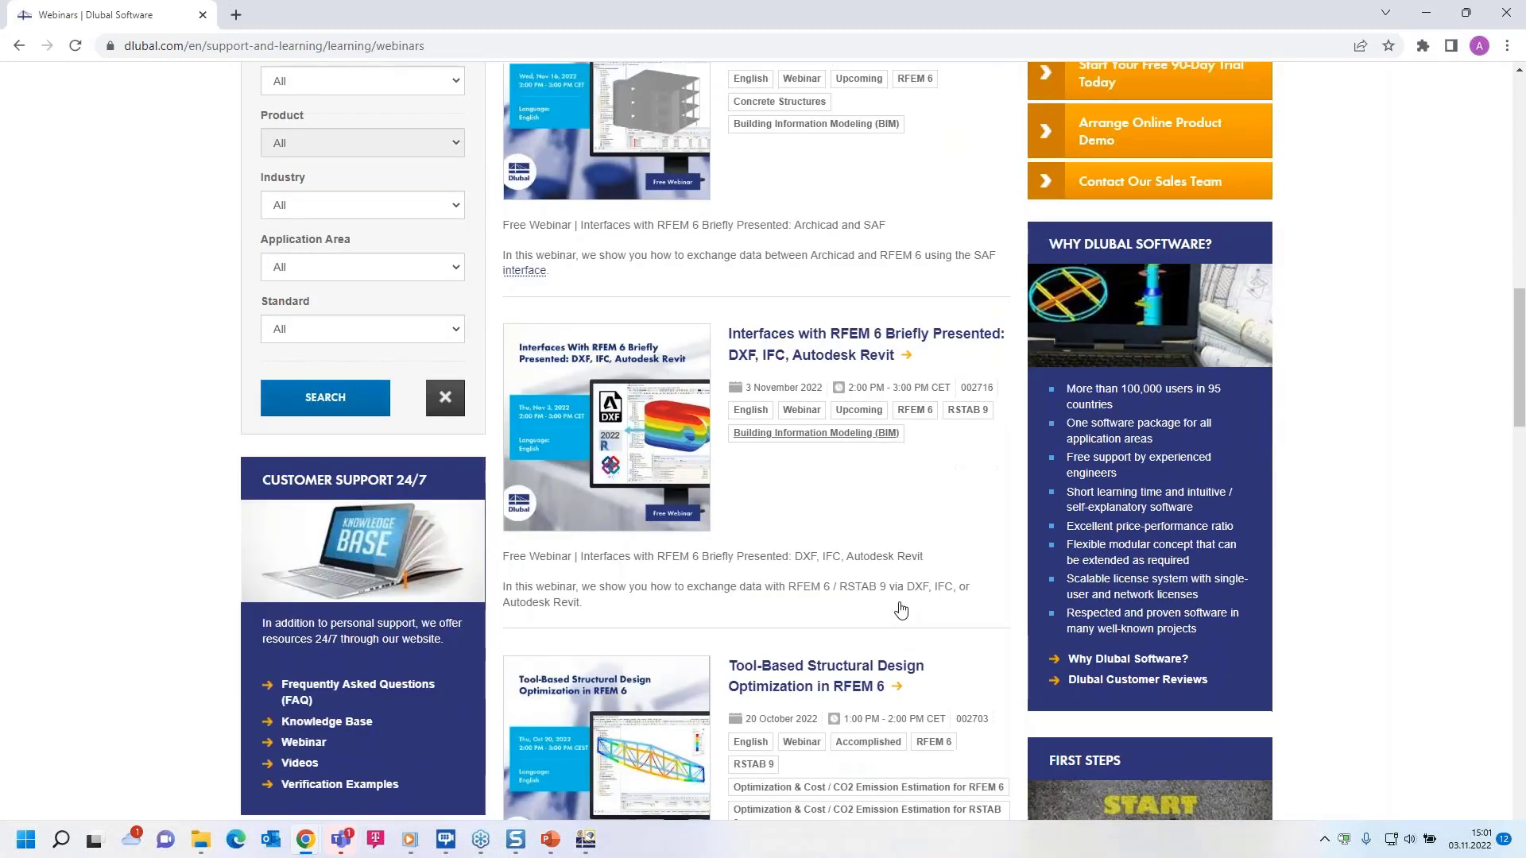
left_click(794, 360)
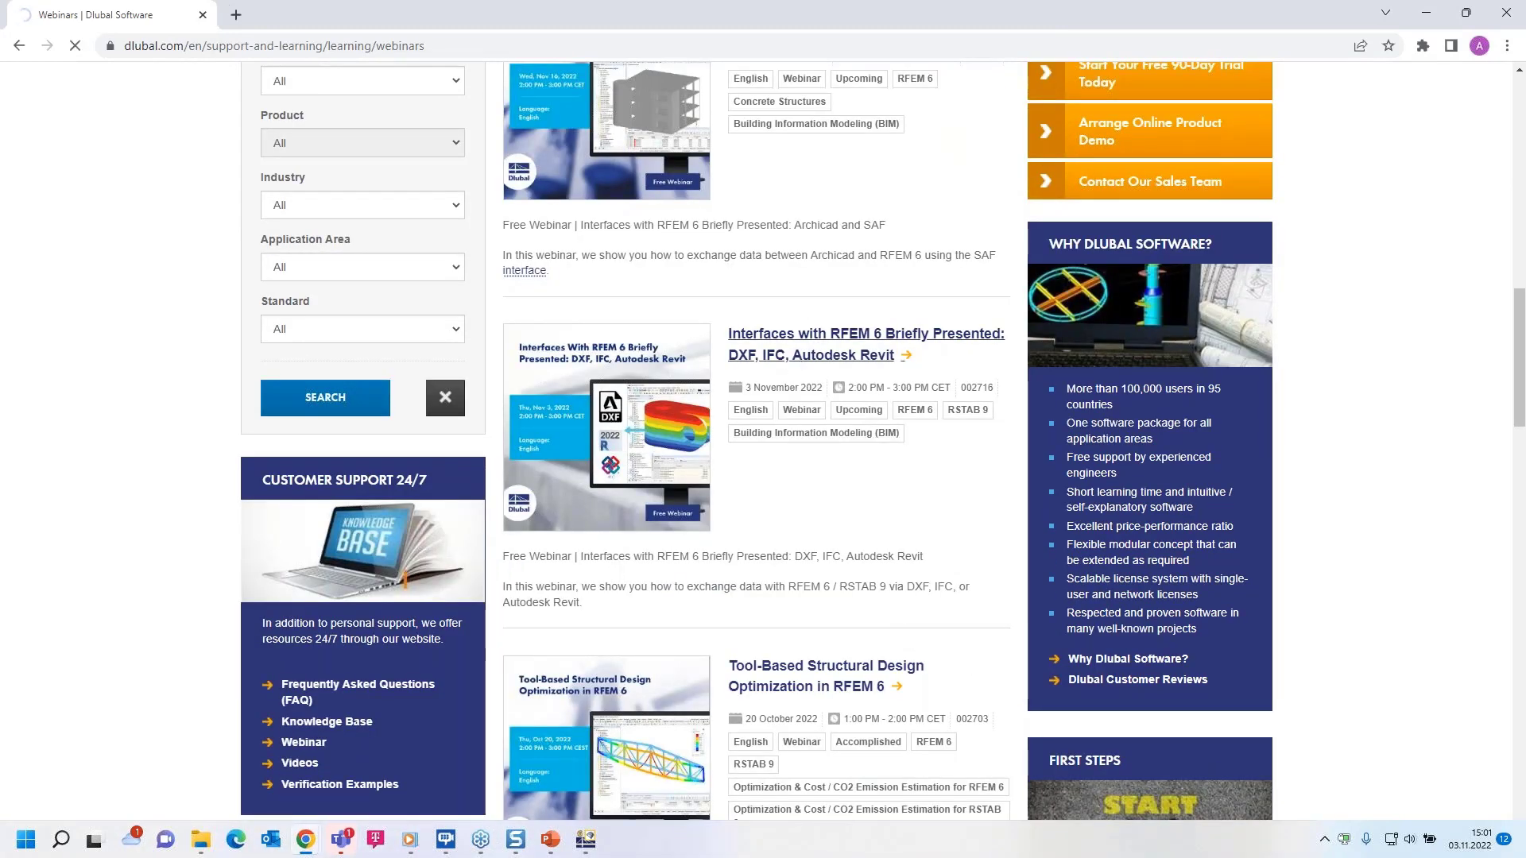
Look through the webinar's content, time schedule, speakers, presentation slides download, recommended events and models to download
scroll(619, 645, "down", 6)
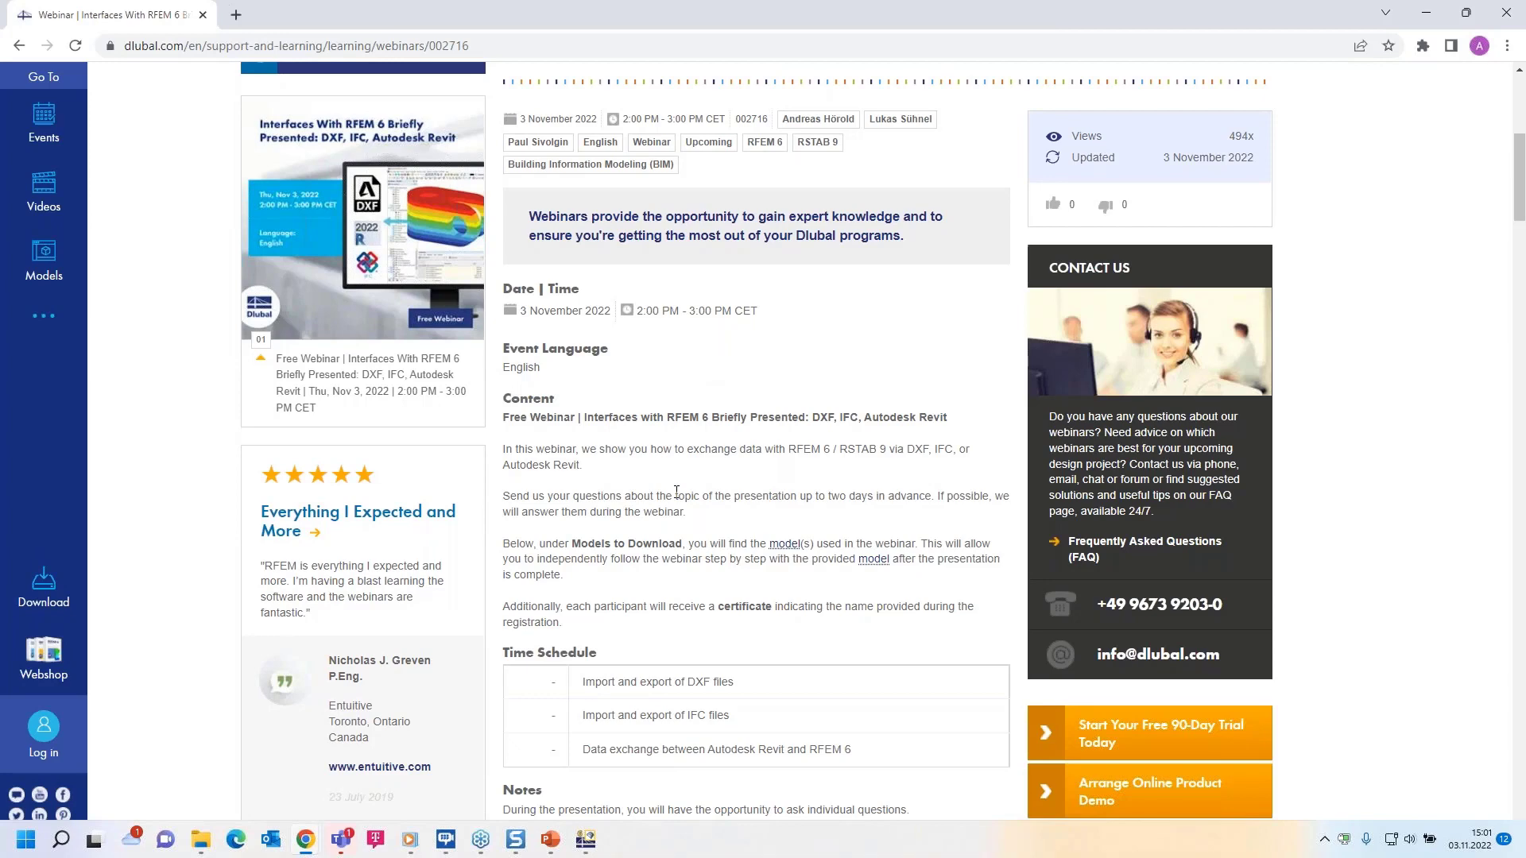
scroll(676, 491, "down", 3)
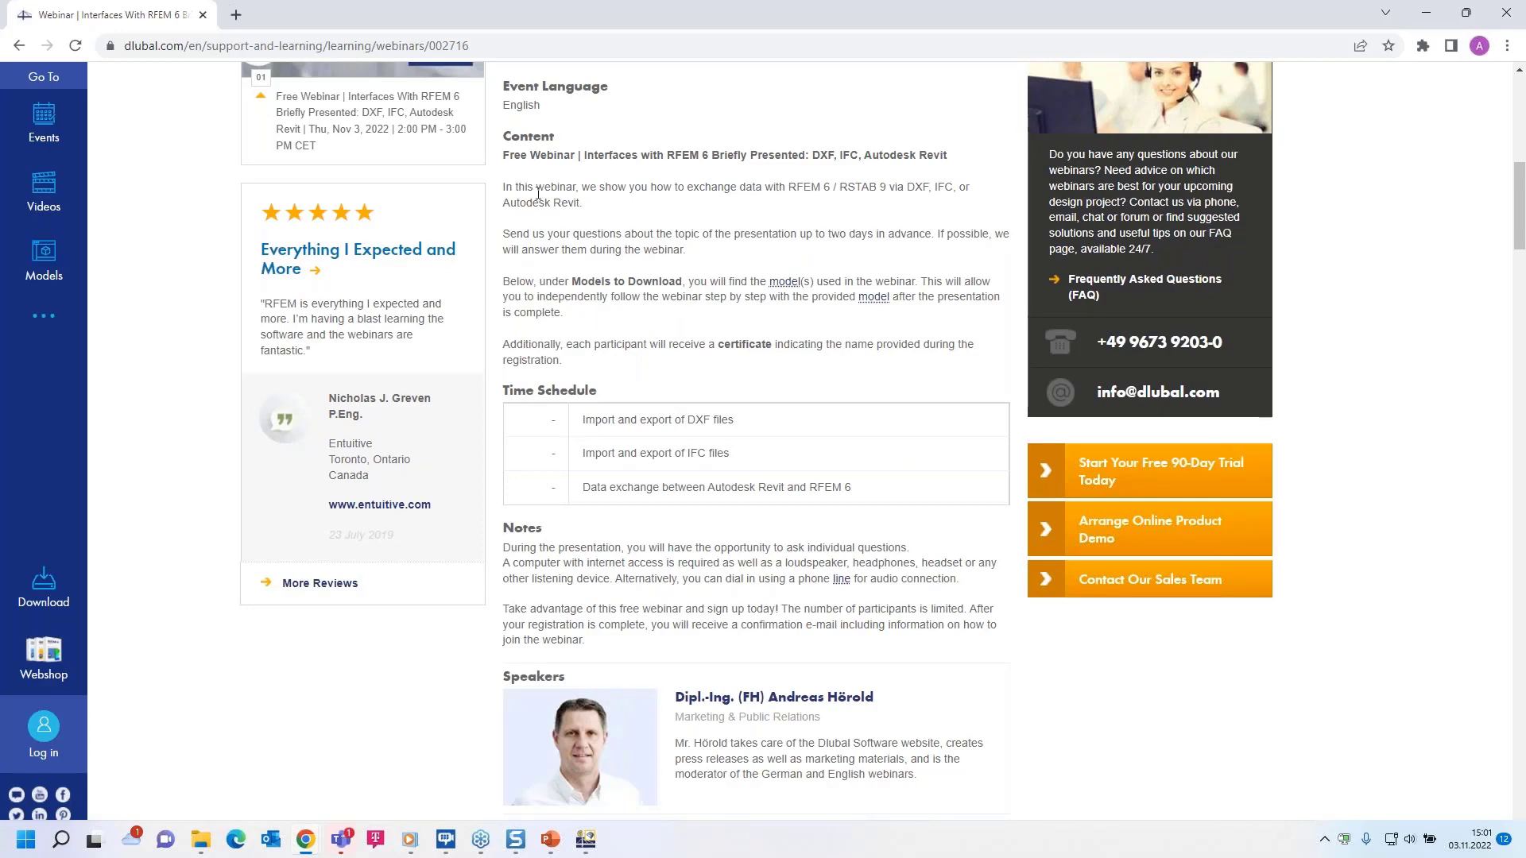
scroll(650, 371, "down", 9)
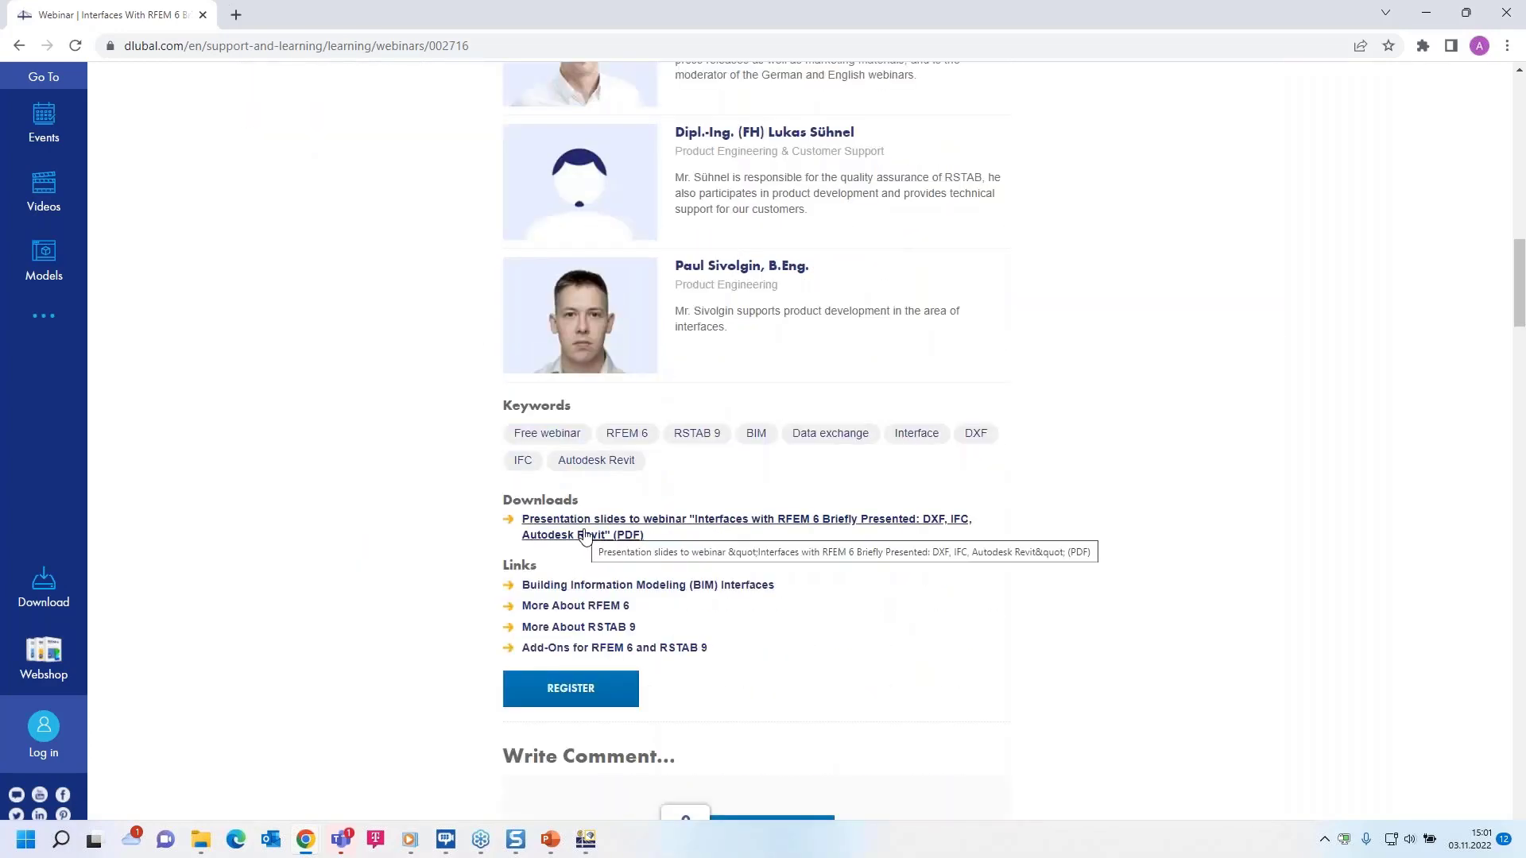
scroll(644, 499, "down", 11)
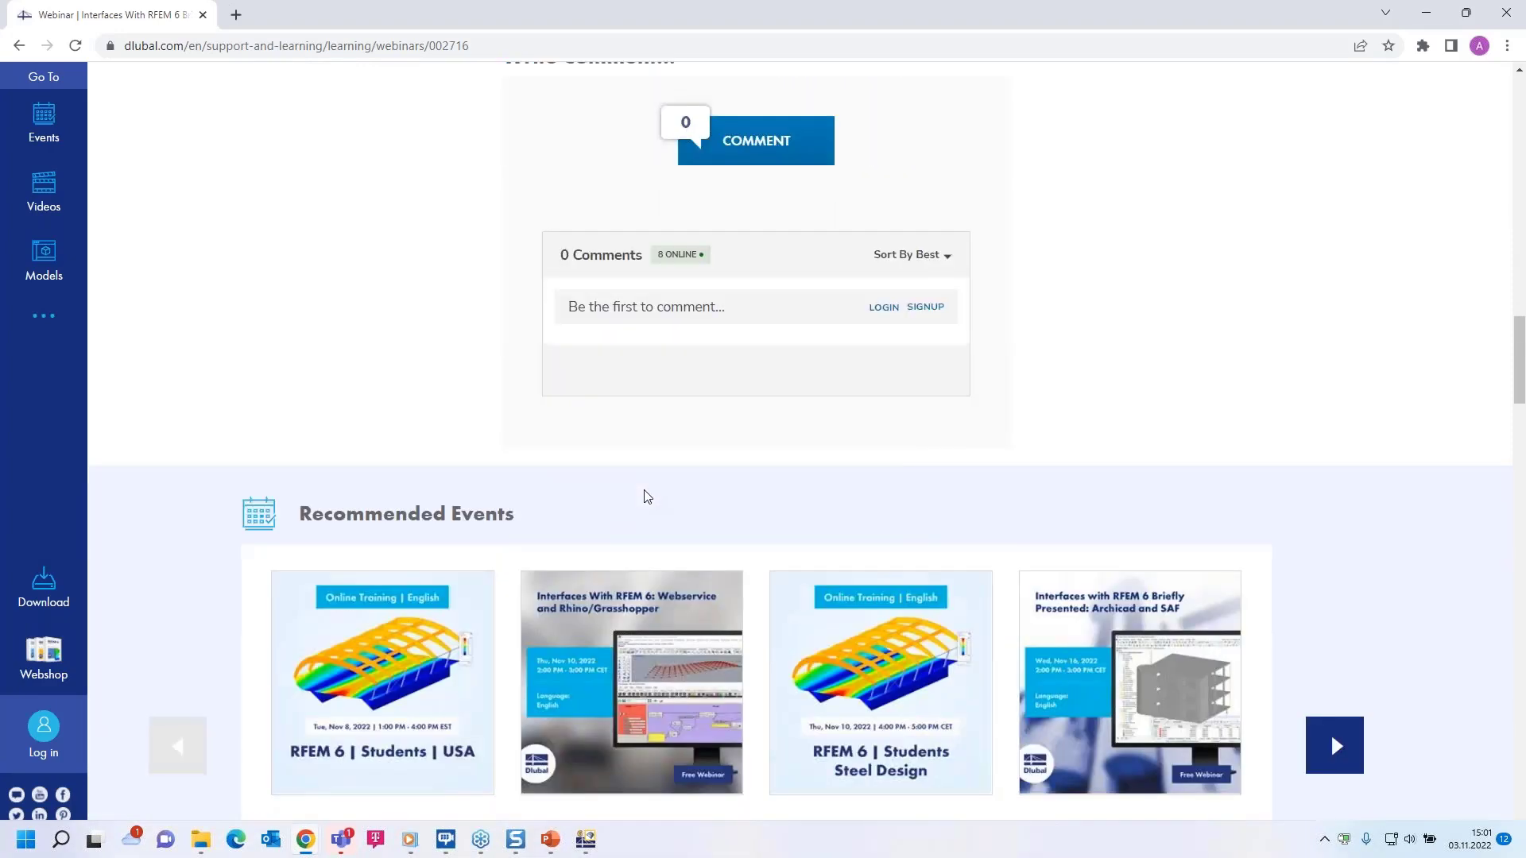
scroll(508, 470, "down", 12)
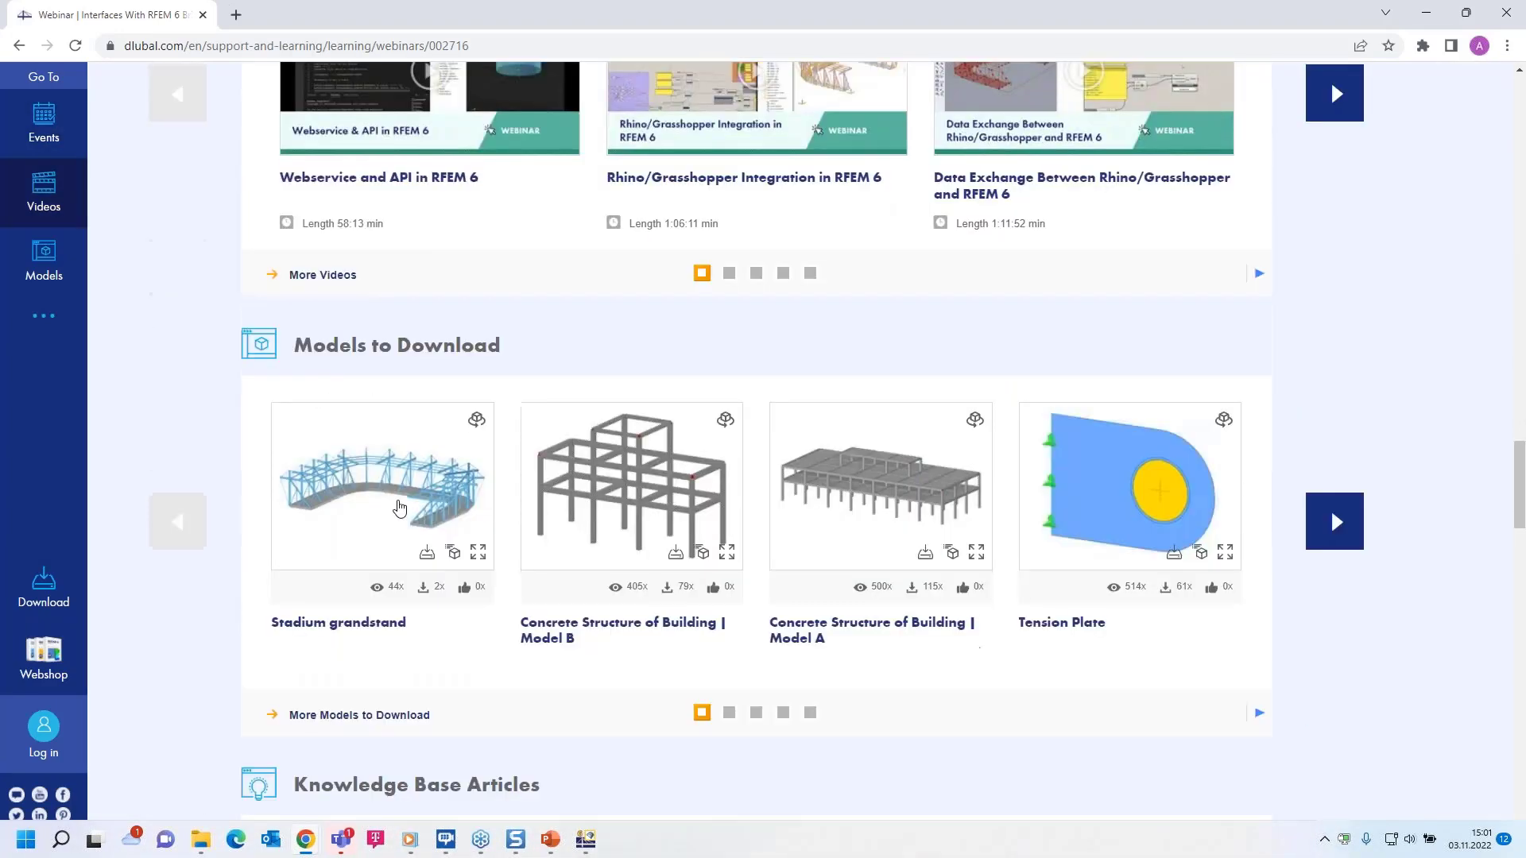
Open the Free Full Trial Version page of the Dlubal website and view the RFEM 6 and RSTAB 9 trial downloads
scroll(508, 470, "up", 20)
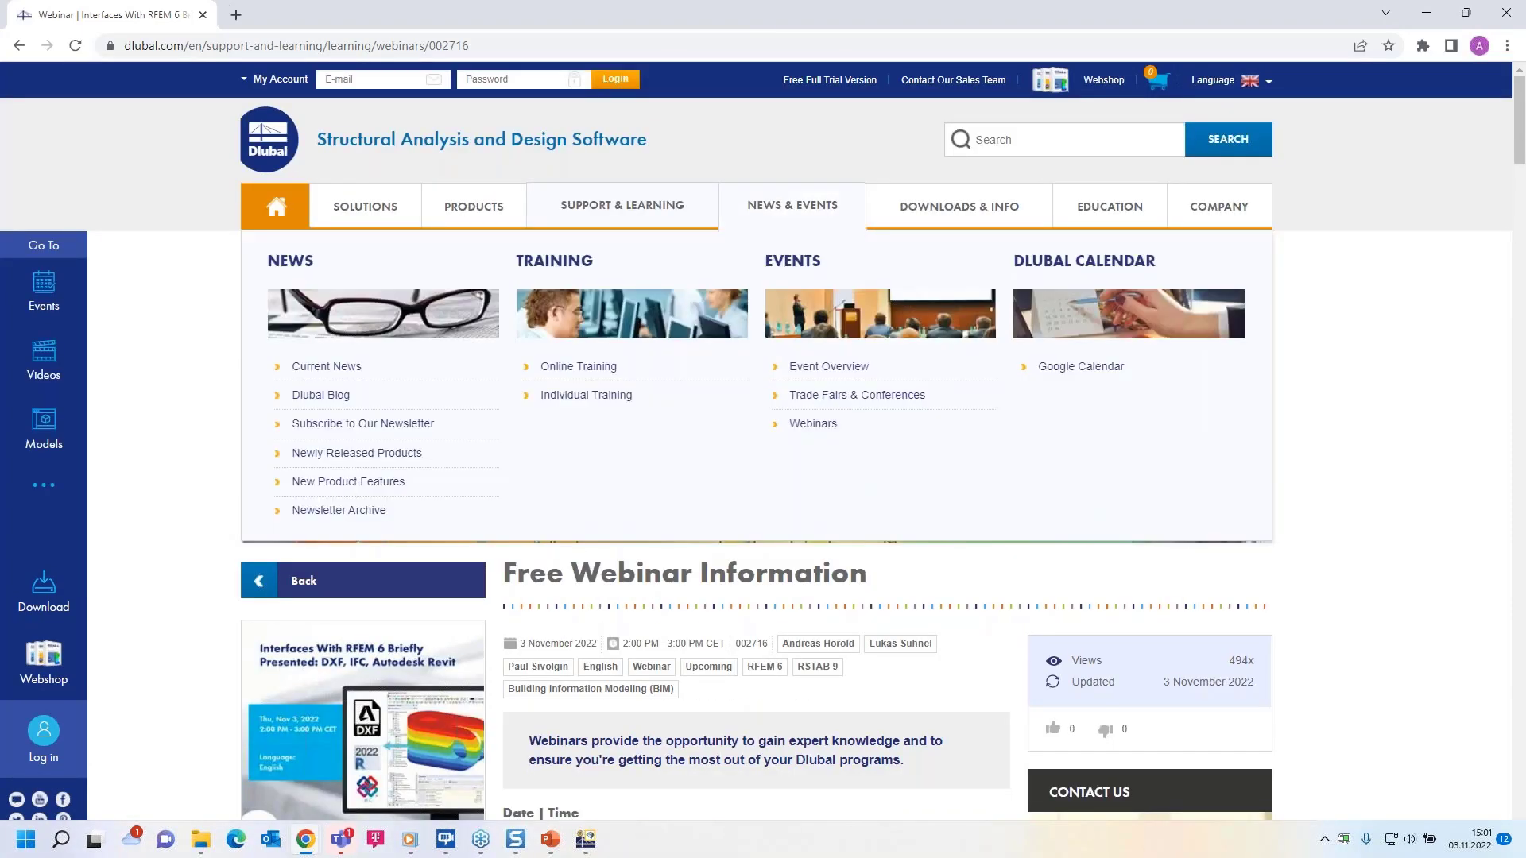
left_click(819, 83)
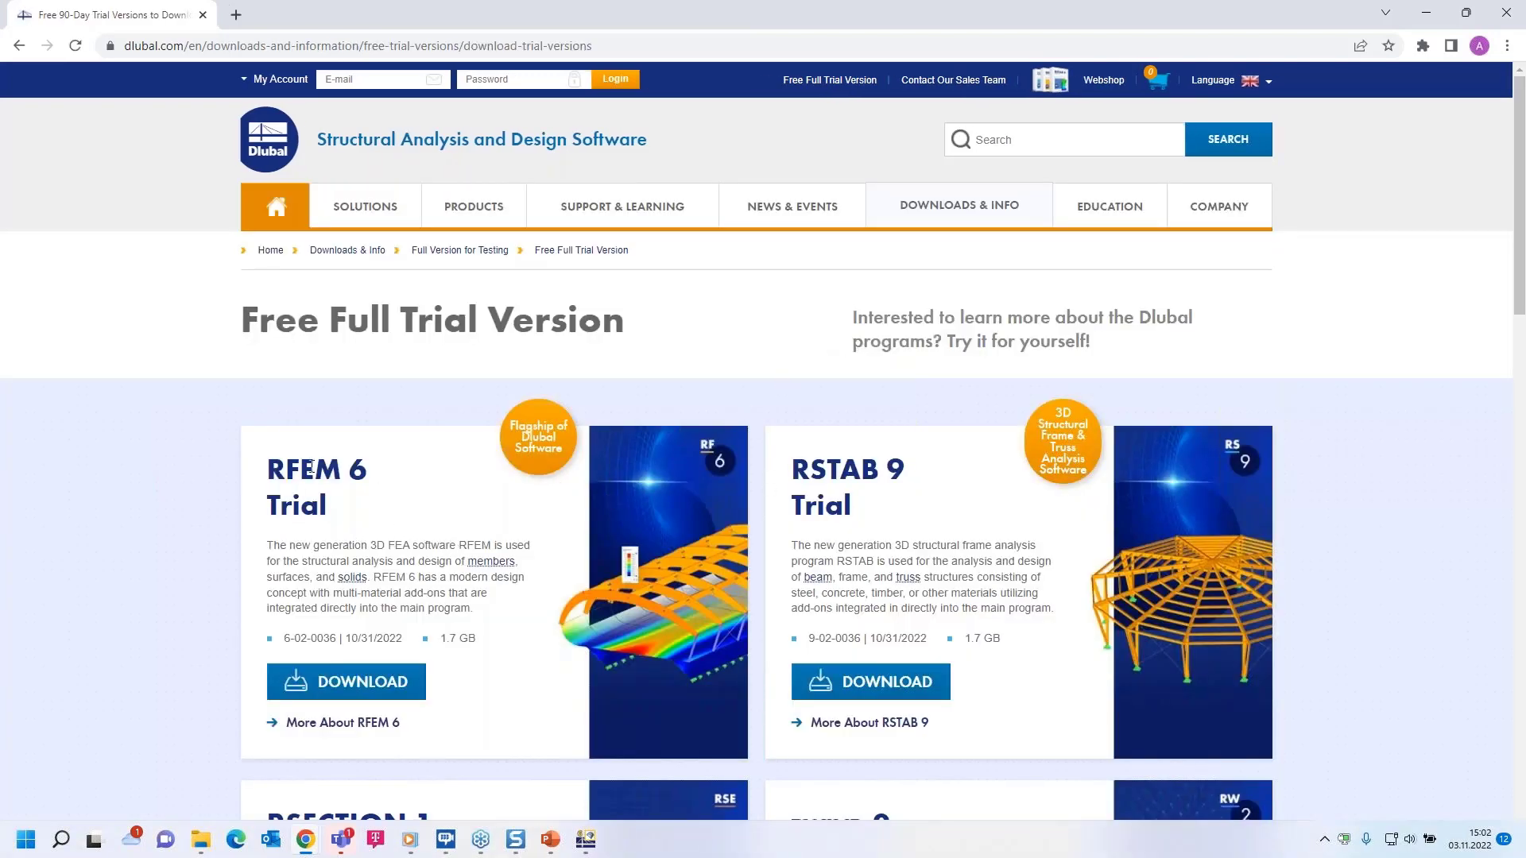
scroll(441, 536, "down", 3)
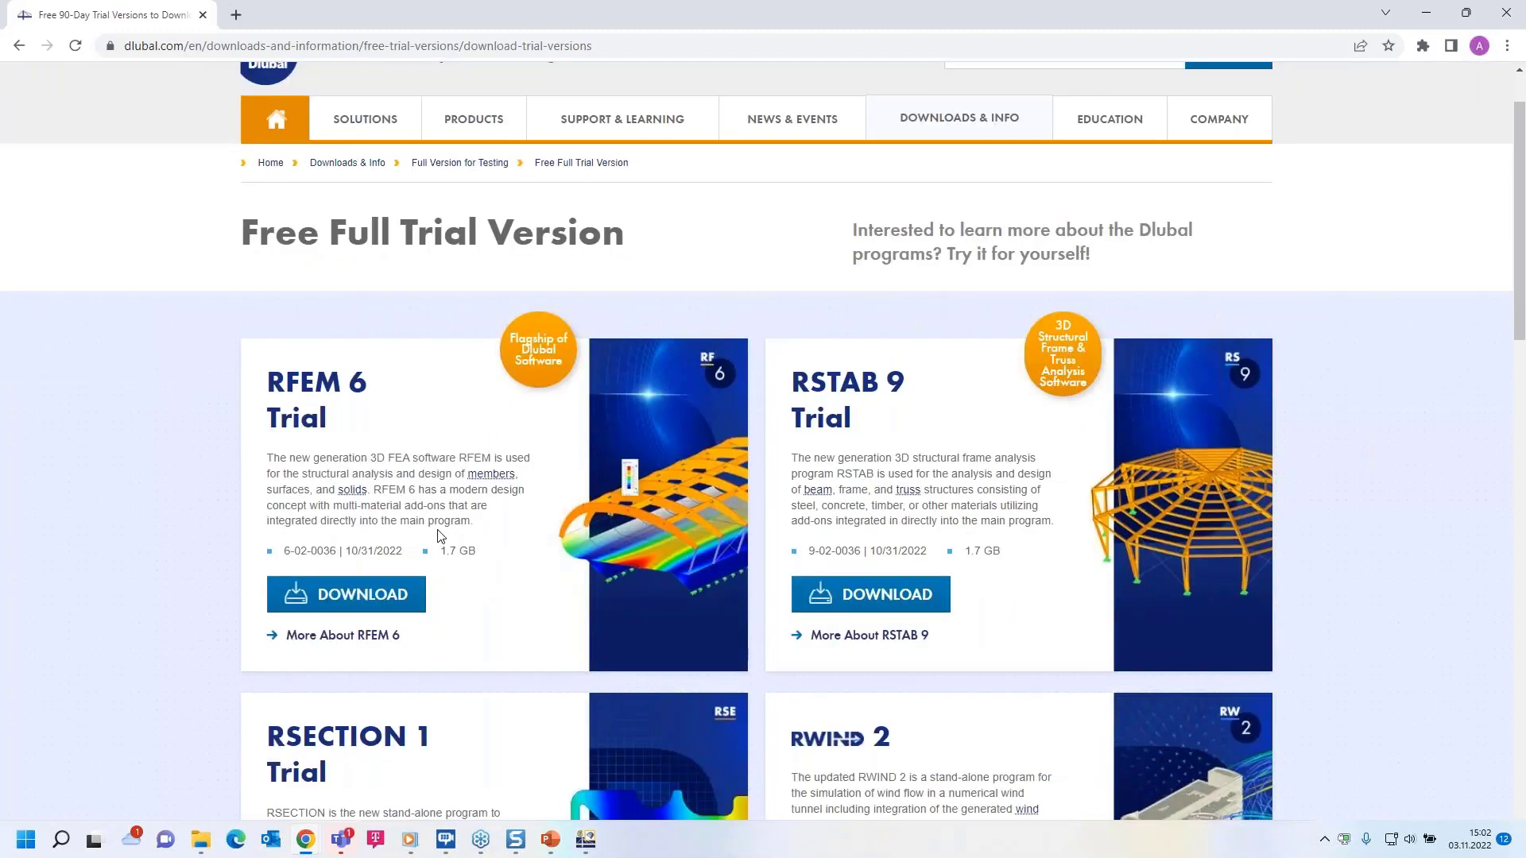